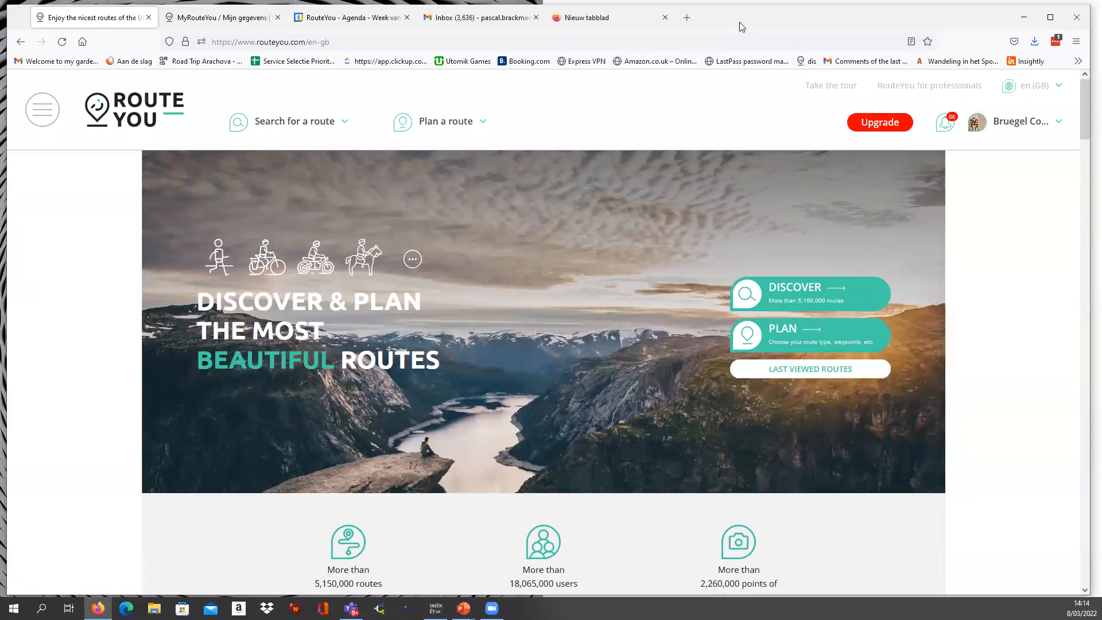
# Reposition and enlarge the browser window so it fills the whole screen above the taskbar.
pyautogui.moveTo(740, 24); pyautogui.dragTo(733, 20)
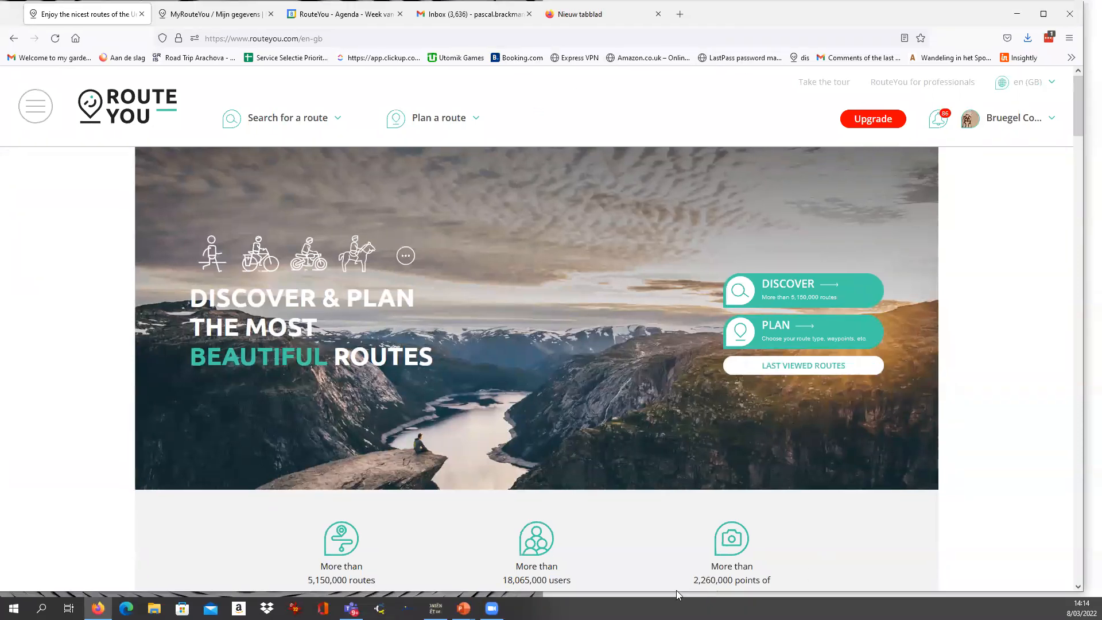
pyautogui.moveTo(676, 591); pyautogui.dragTo(676, 597)
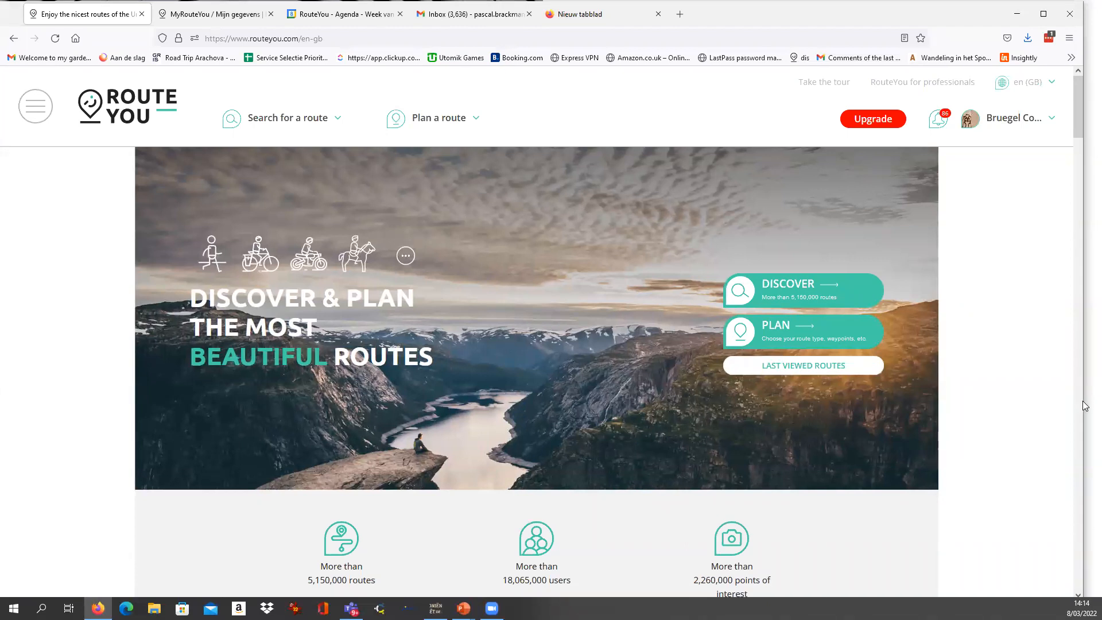
pyautogui.moveTo(1085, 400); pyautogui.dragTo(1098, 400)
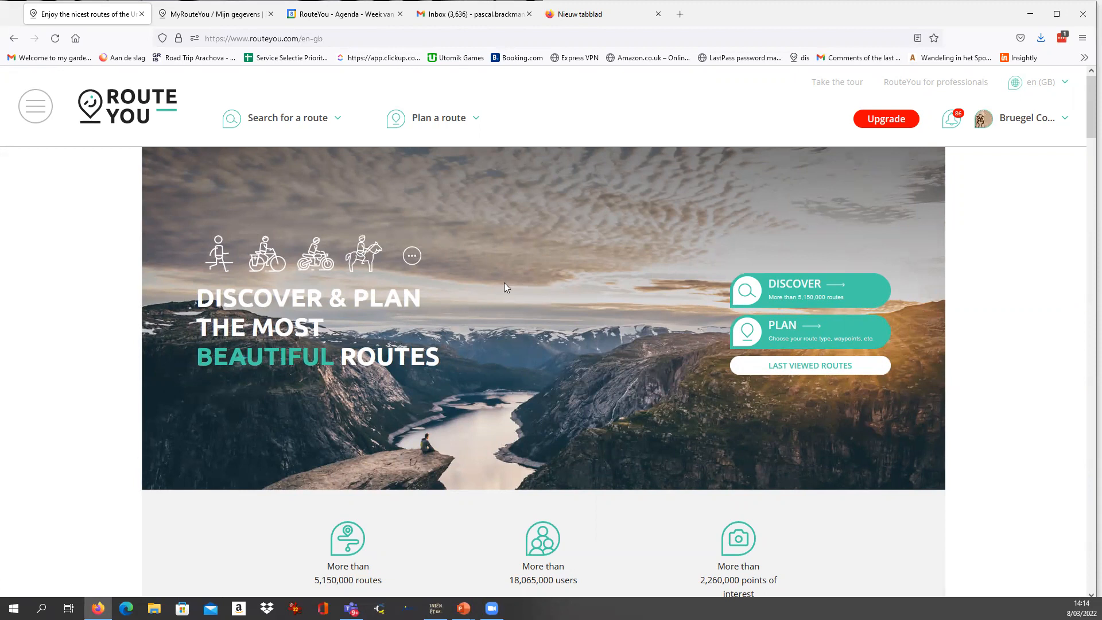
# Show the signed-in account's menu and examine its entries, such as My routes, My favorites and My profile.
pyautogui.click(1027, 121)
pyautogui.click(1029, 124)
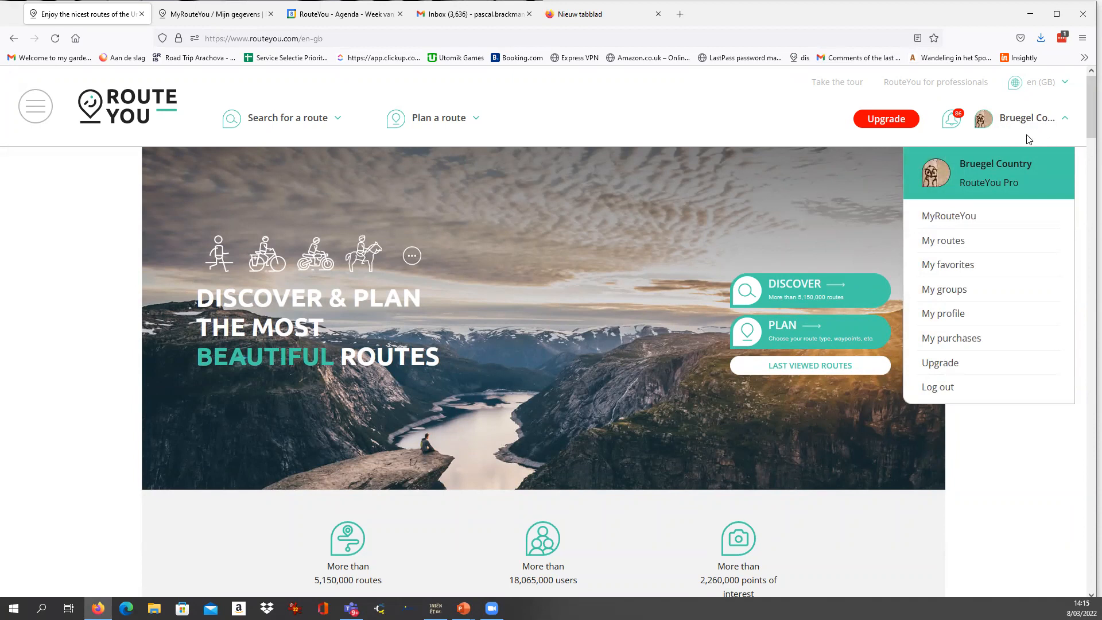
pyautogui.click(685, 107)
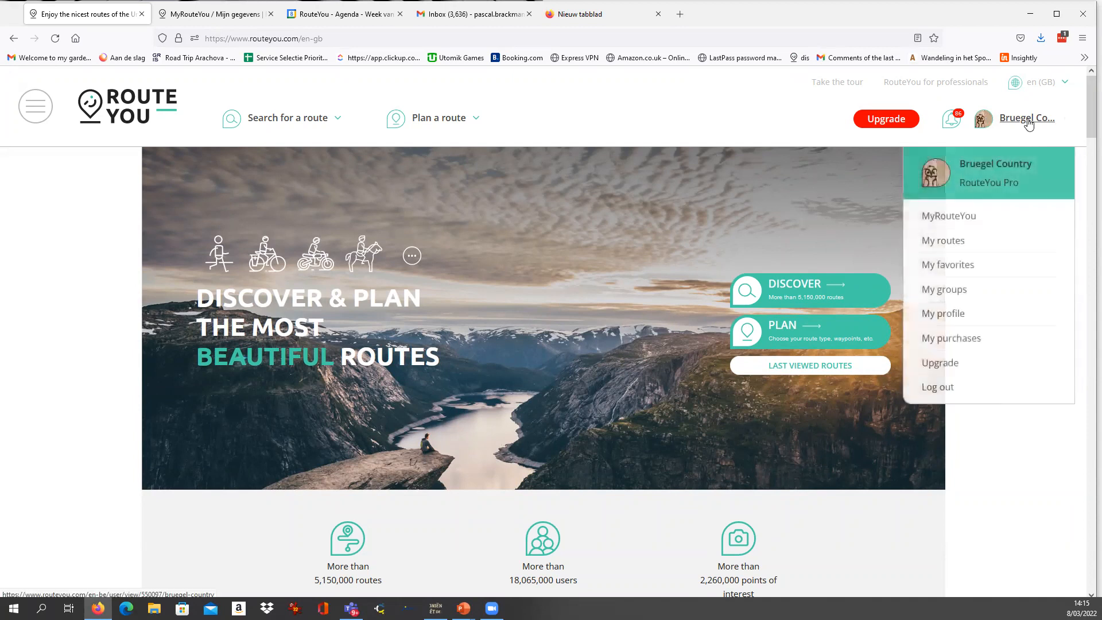
pyautogui.click(1029, 125)
pyautogui.click(1029, 124)
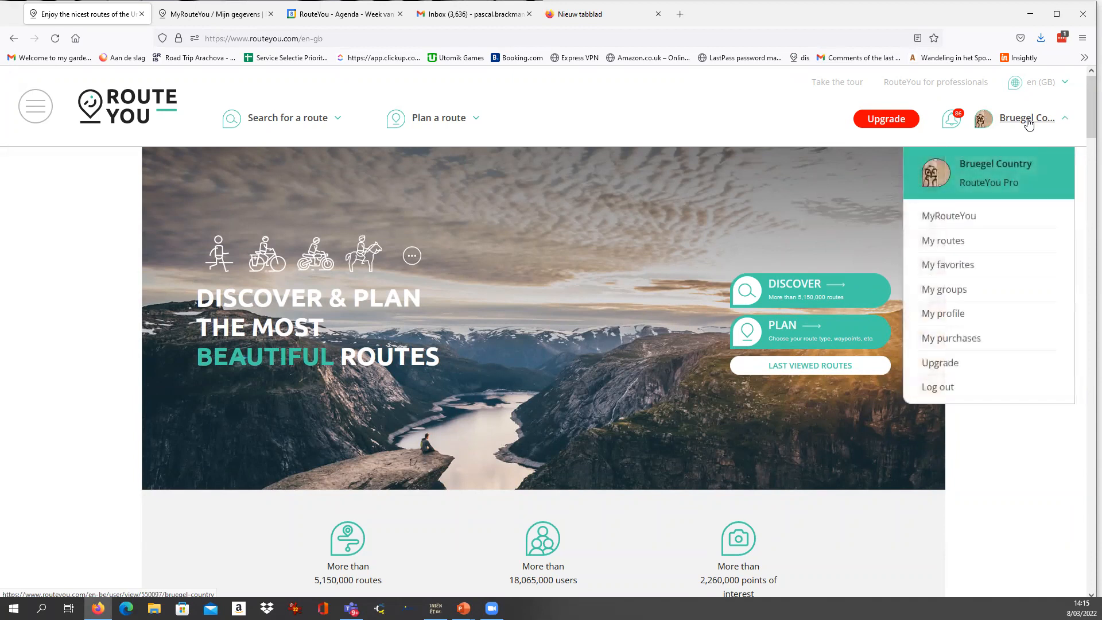
# Set the site language to English for the United Kingdom.
pyautogui.click(1039, 86)
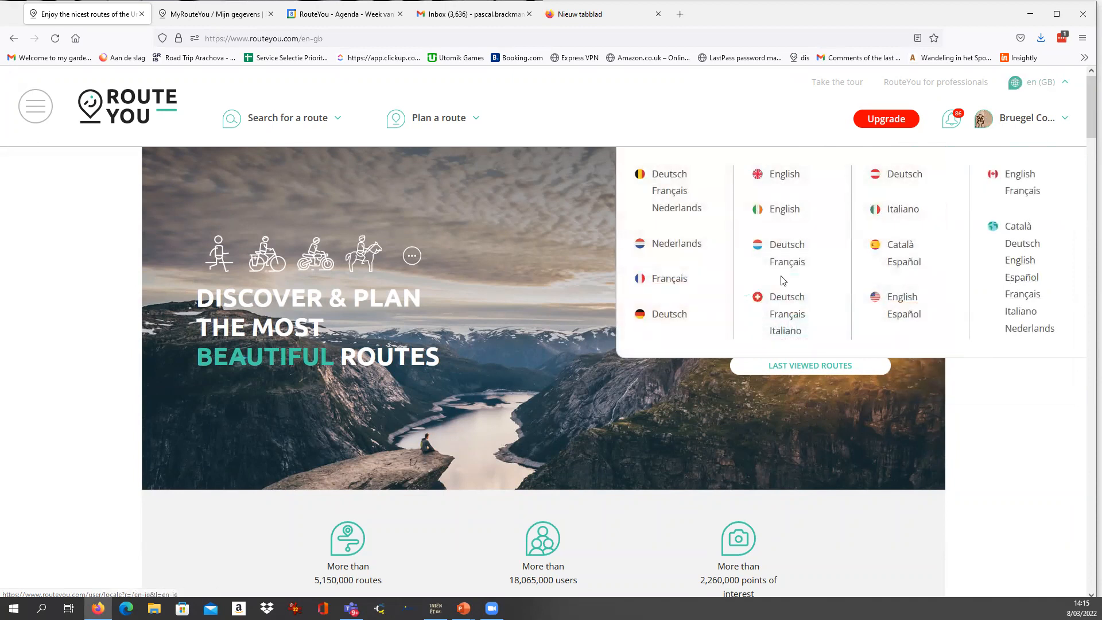
pyautogui.click(783, 175)
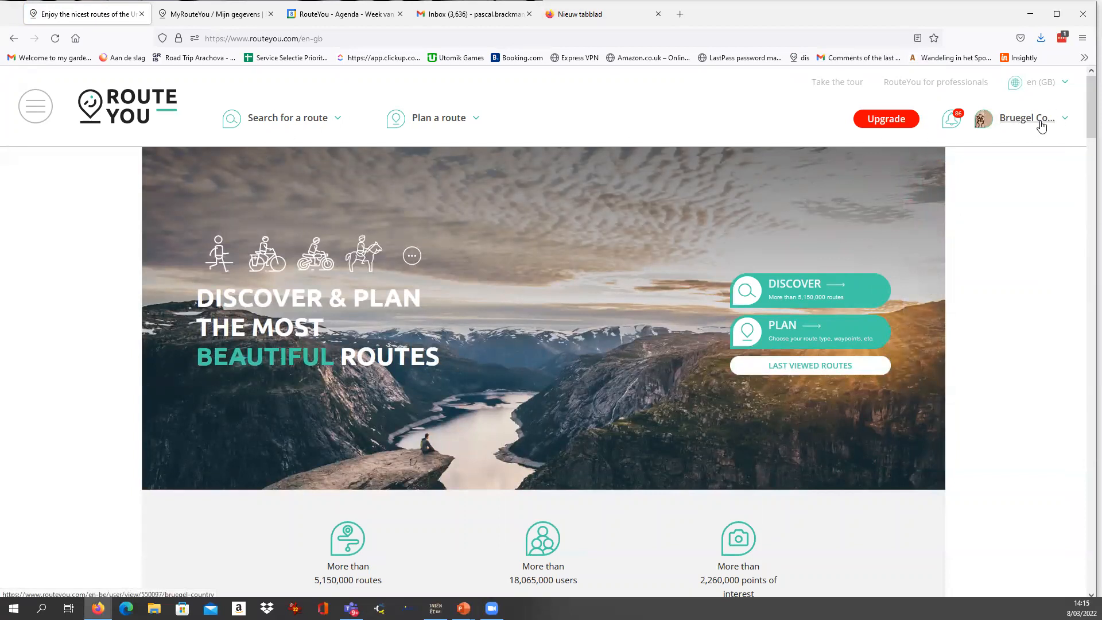
pyautogui.moveTo(1040, 127)
# Open the route planner to create a new route.
pyautogui.moveTo(446, 124)
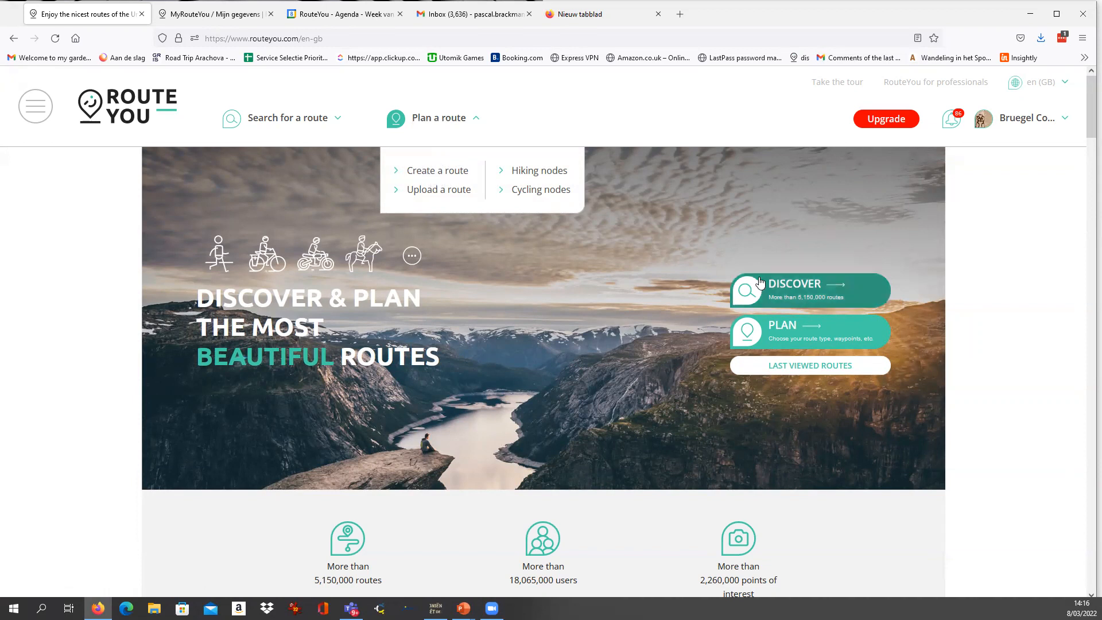
pyautogui.click(446, 178)
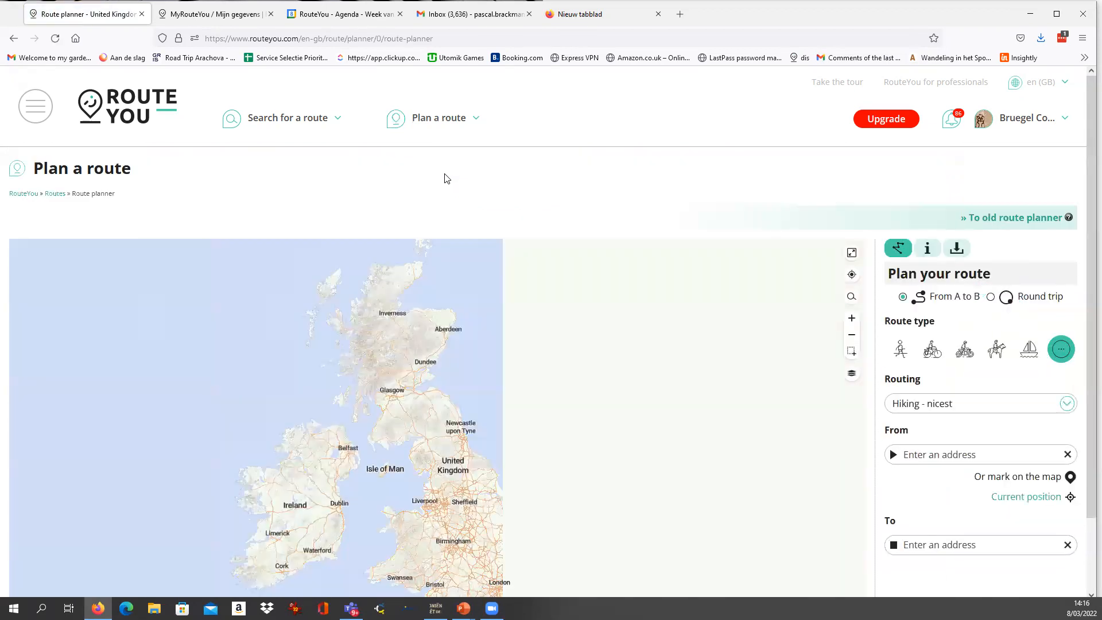
pyautogui.scroll(-2, 875, 320)
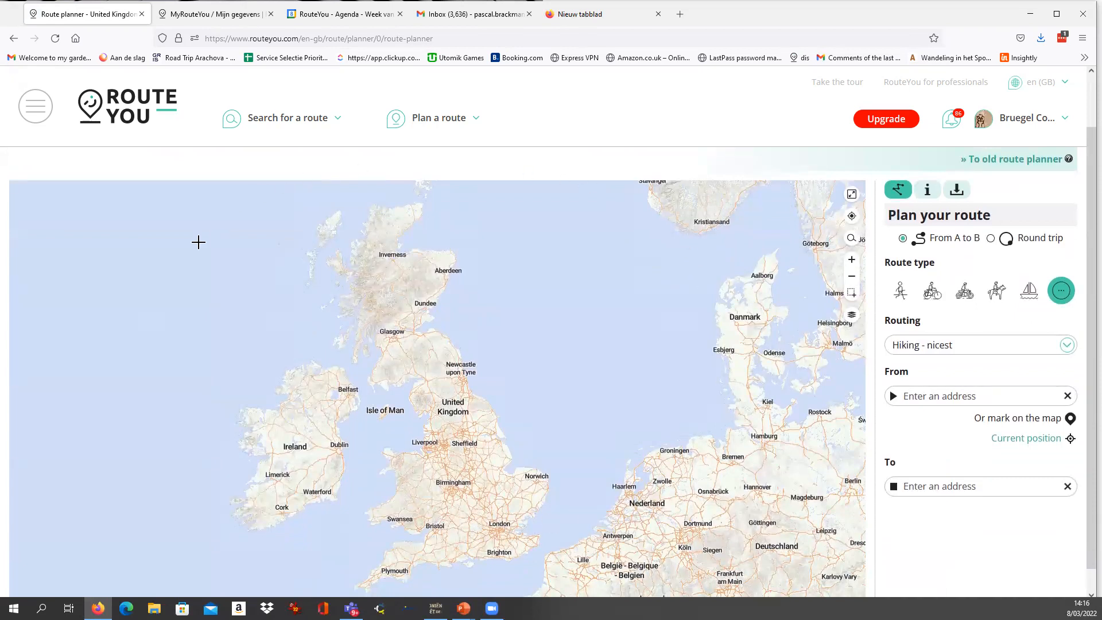
pyautogui.moveTo(592, 553); pyautogui.dragTo(407, 318)
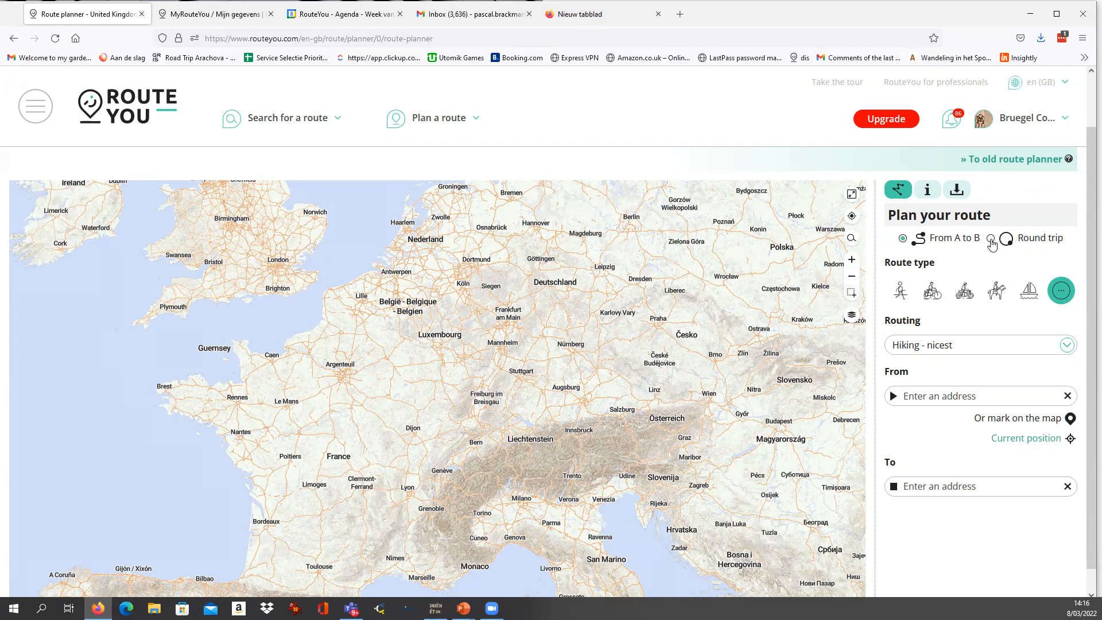
# Make the new route a round trip and set its type to Race cycle route.
pyautogui.click(991, 240)
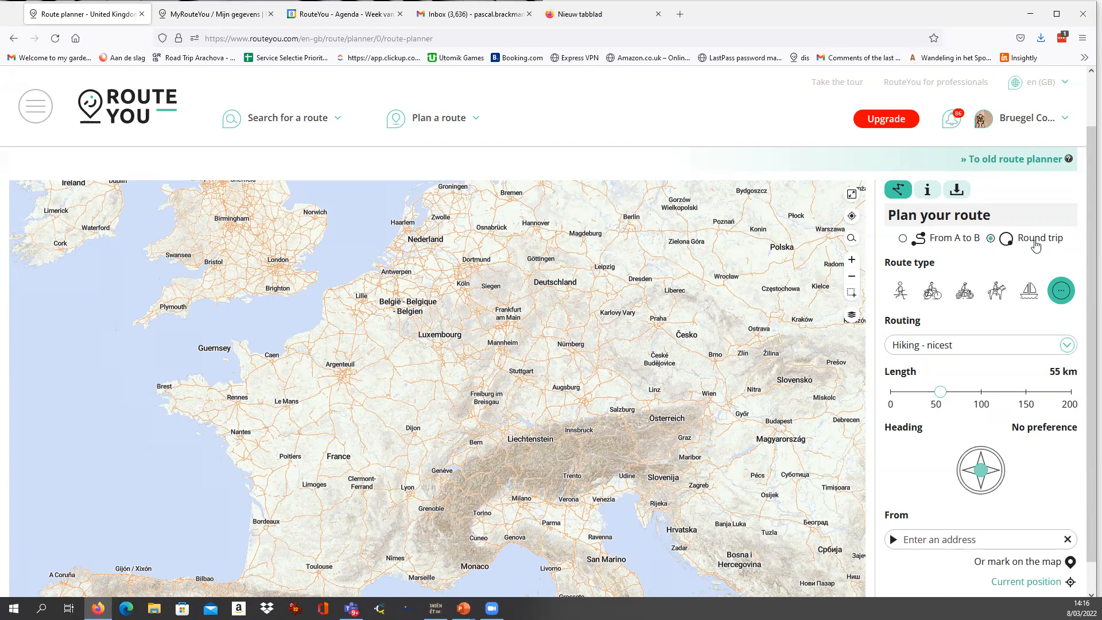
pyautogui.click(901, 292)
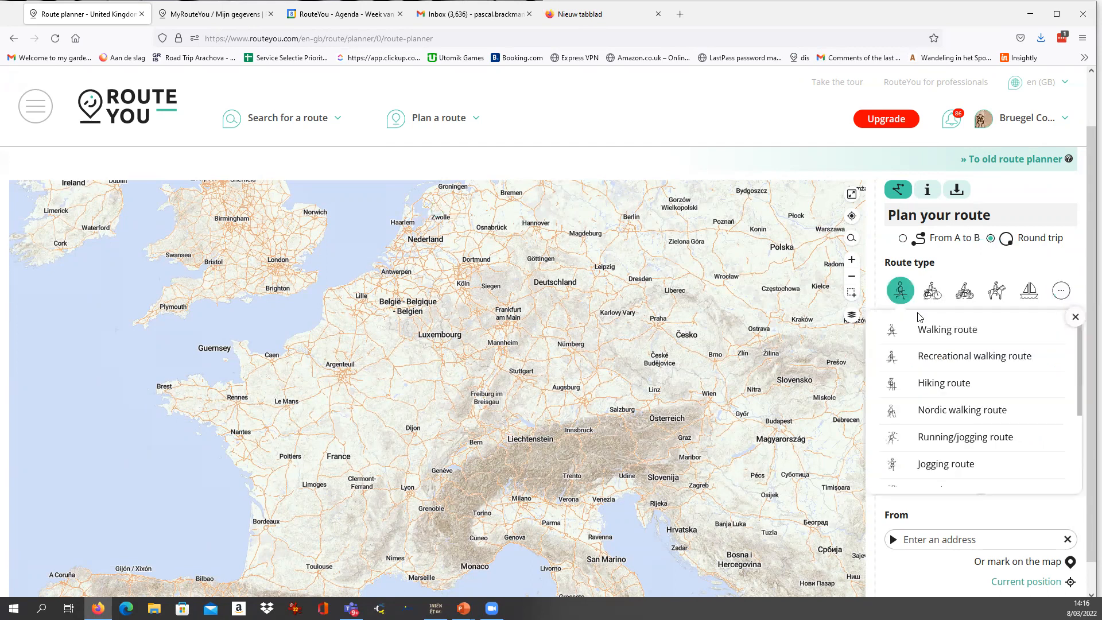
pyautogui.click(932, 293)
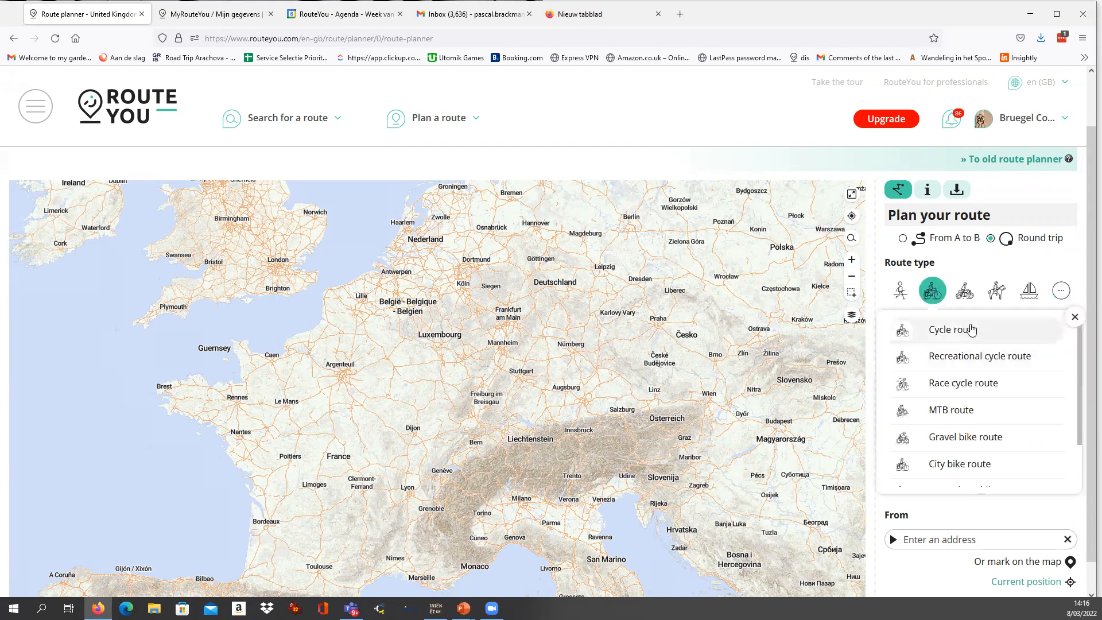
pyautogui.click(957, 390)
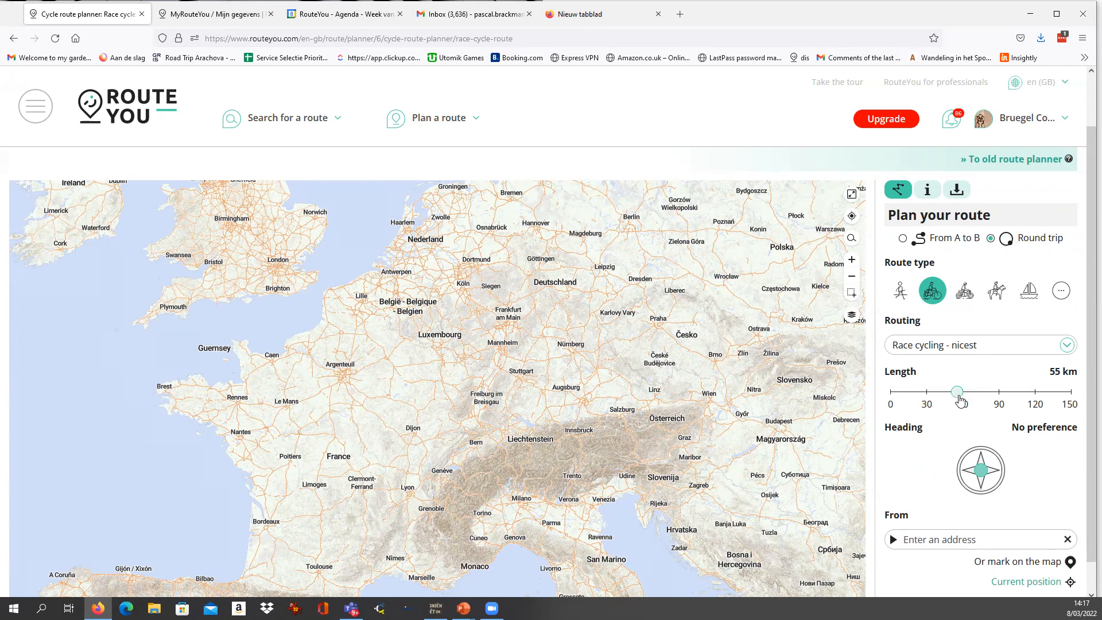
# Configure the round trip with Race cycling - nicest routing, a length of 89 km and a Southwest heading.
pyautogui.moveTo(957, 396); pyautogui.dragTo(961, 391)
pyautogui.click(957, 350)
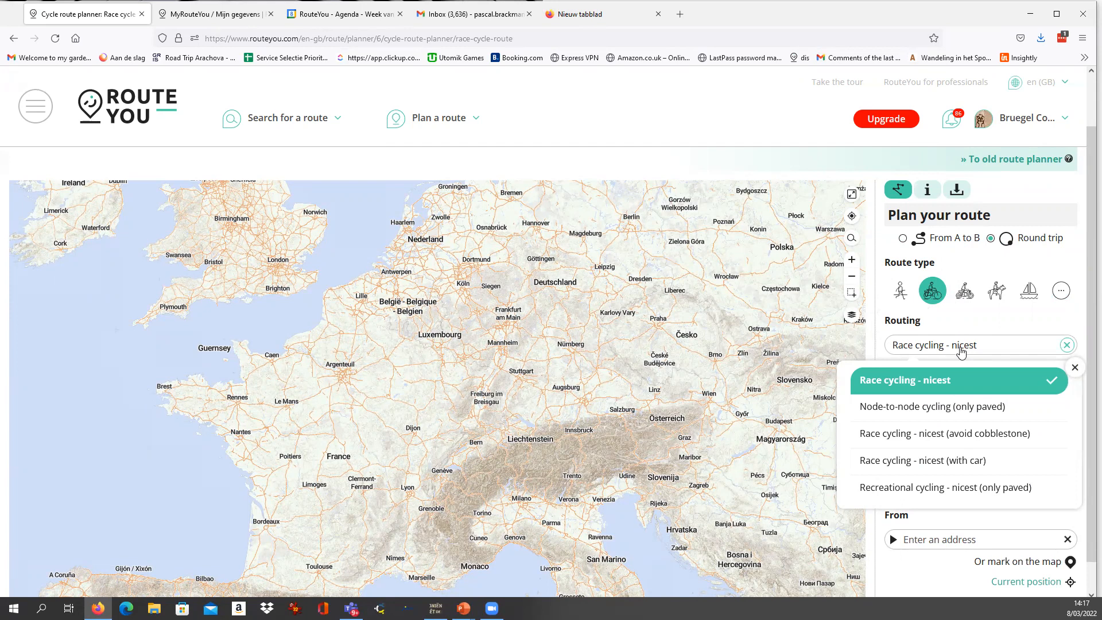
pyautogui.click(939, 388)
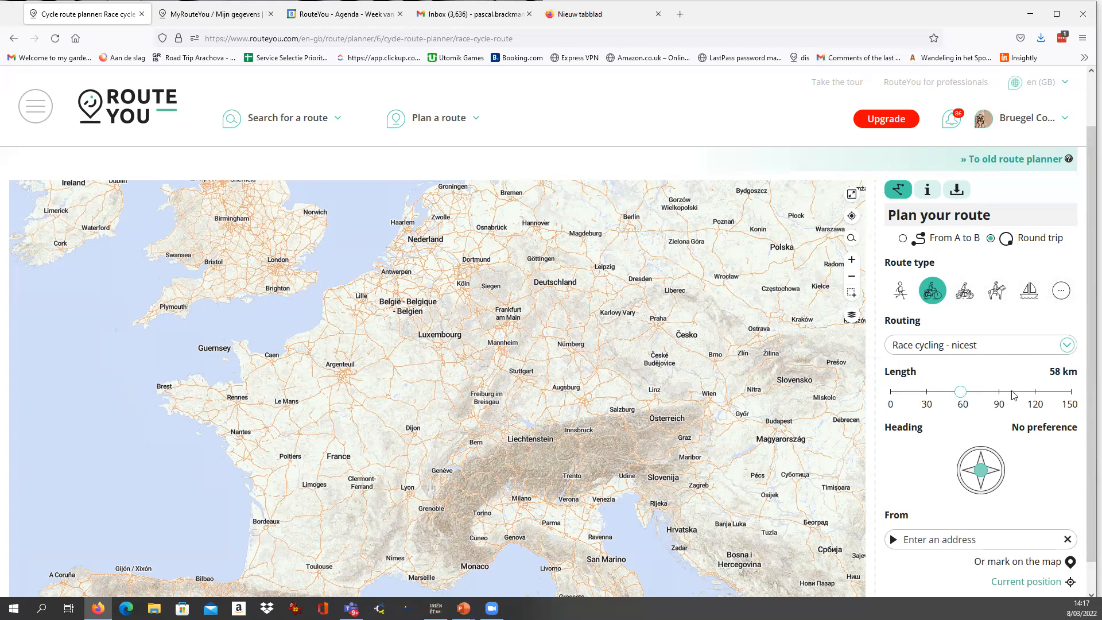
pyautogui.moveTo(961, 394); pyautogui.dragTo(1004, 407)
pyautogui.moveTo(981, 471); pyautogui.dragTo(957, 498)
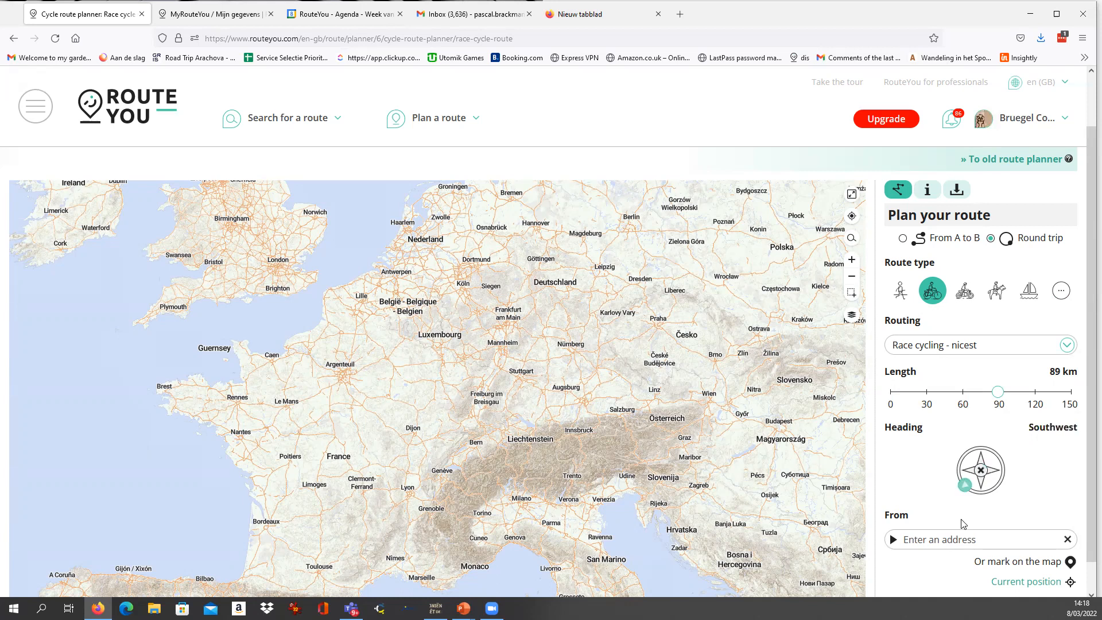
# Enter the starting street in Dilbeek as the From address and generate the round trip.
pyautogui.scroll(-1, 978, 512)
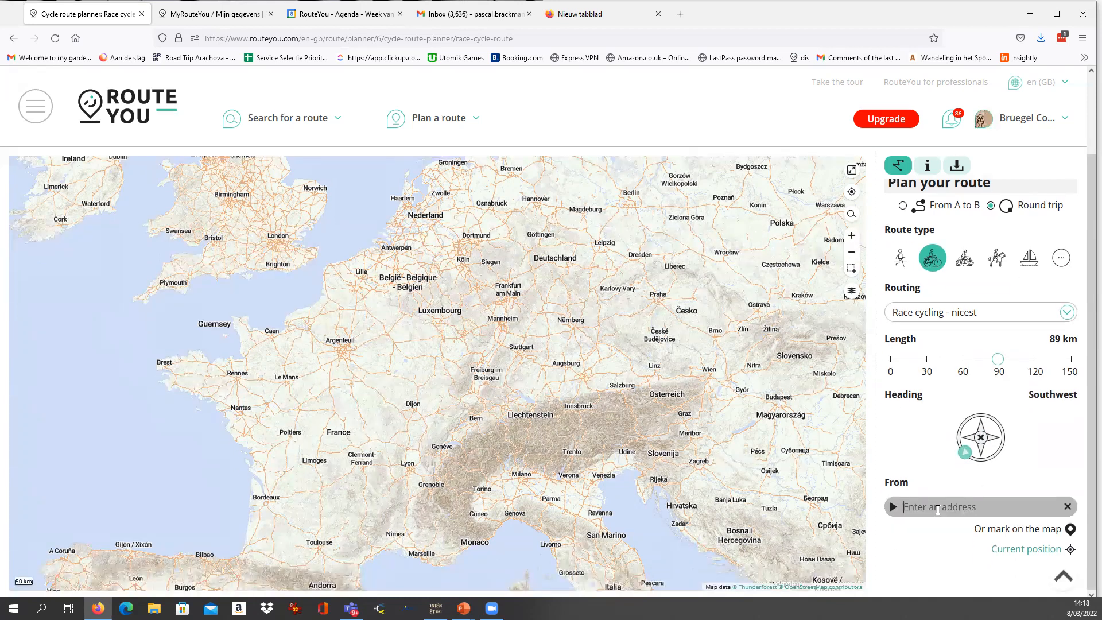
pyautogui.write('DOylijkstraat DIlbeek')
pyautogui.press('Return')
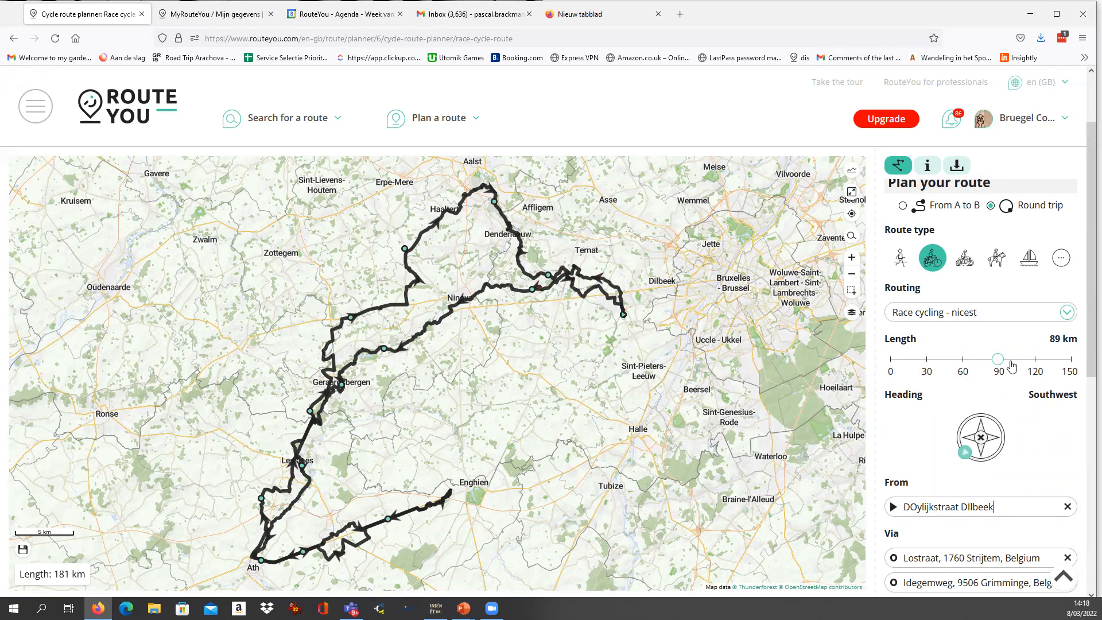
# Set the round trip's length to 65 km and shift its Southwest heading slightly further west.
pyautogui.moveTo(998, 360); pyautogui.dragTo(969, 360)
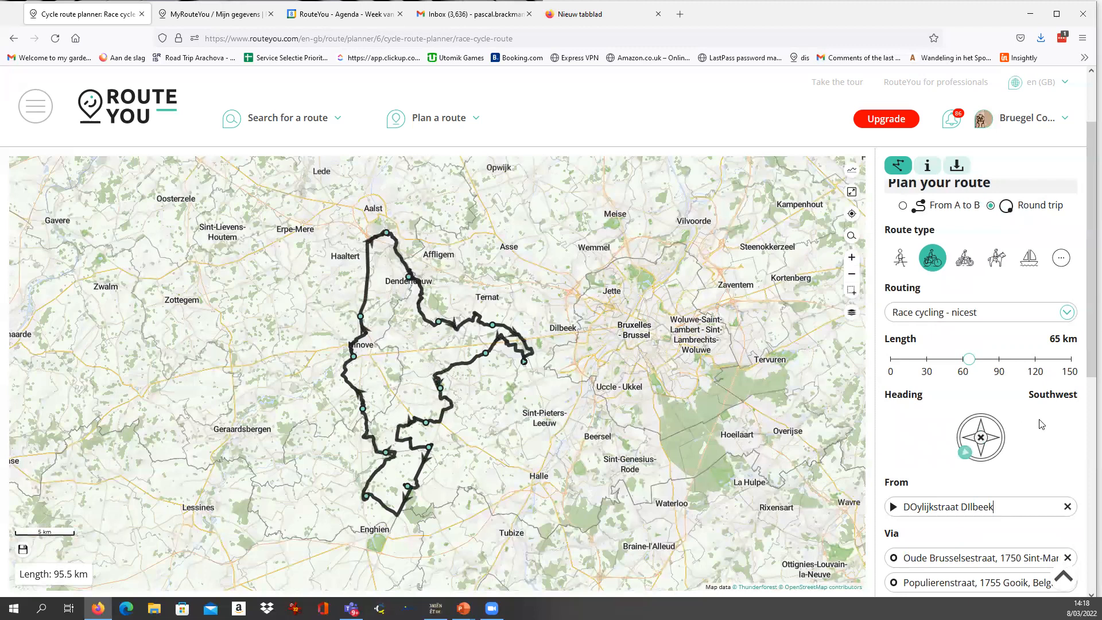
pyautogui.moveTo(967, 456)
pyautogui.mouseDown()
pyautogui.moveTo(973, 466)
pyautogui.moveTo(963, 451)
pyautogui.mouseUp()
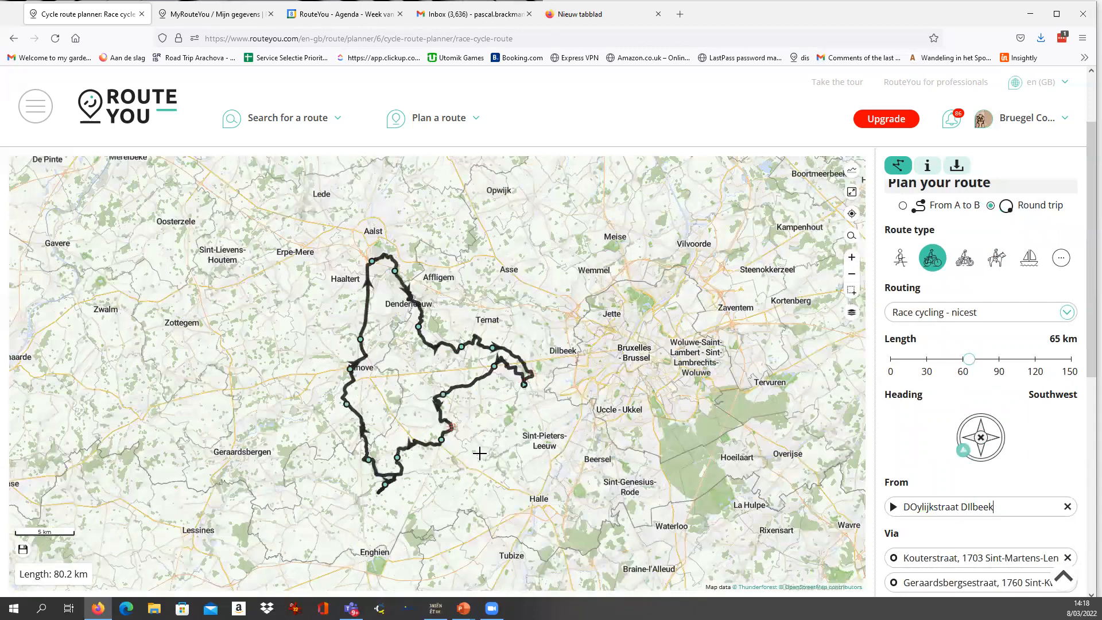
# Move the second via point from the Geraardsbergsestraat to Sint-Pieters-Leeuw.
pyautogui.scroll(1, 459, 327)
pyautogui.scroll(-1, 459, 327)
pyautogui.scroll(2, 472, 364)
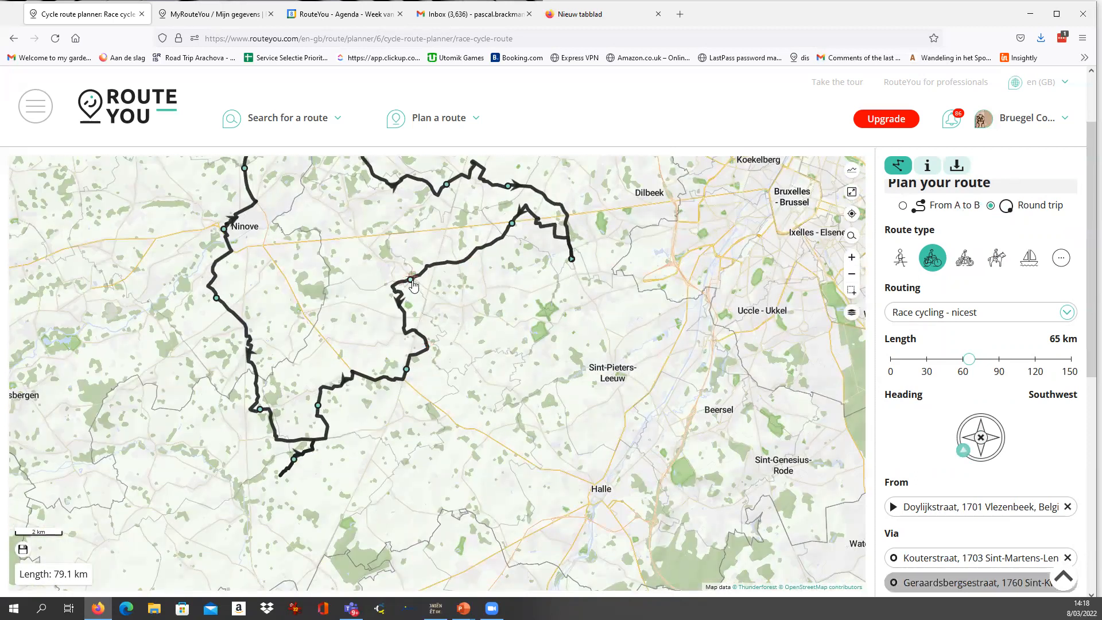
pyautogui.moveTo(410, 281); pyautogui.dragTo(604, 383)
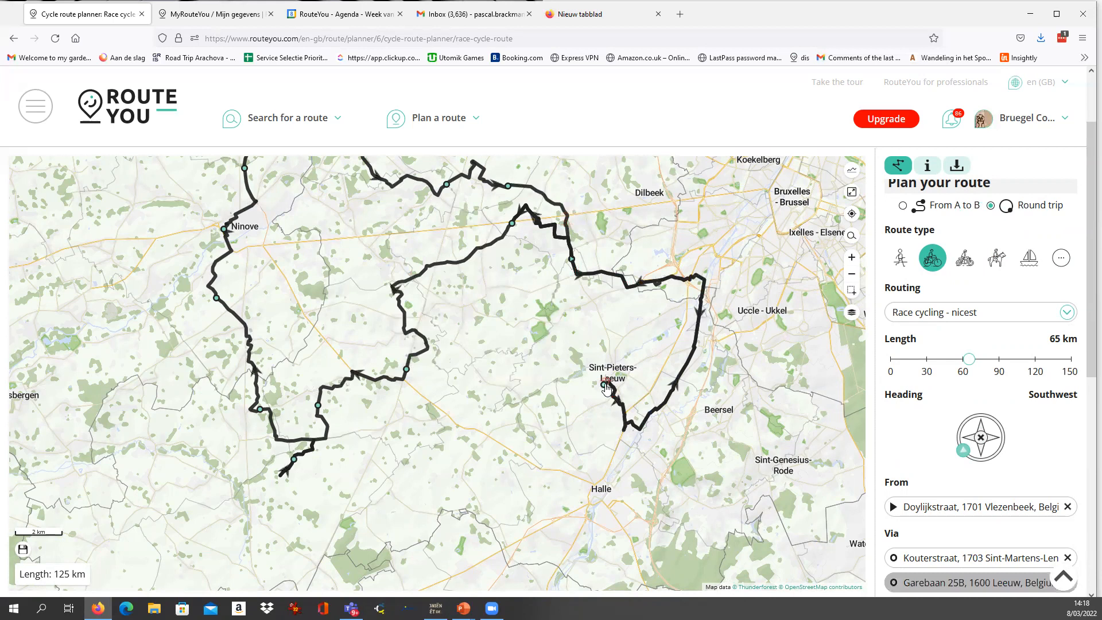
pyautogui.moveTo(603, 383); pyautogui.dragTo(497, 322)
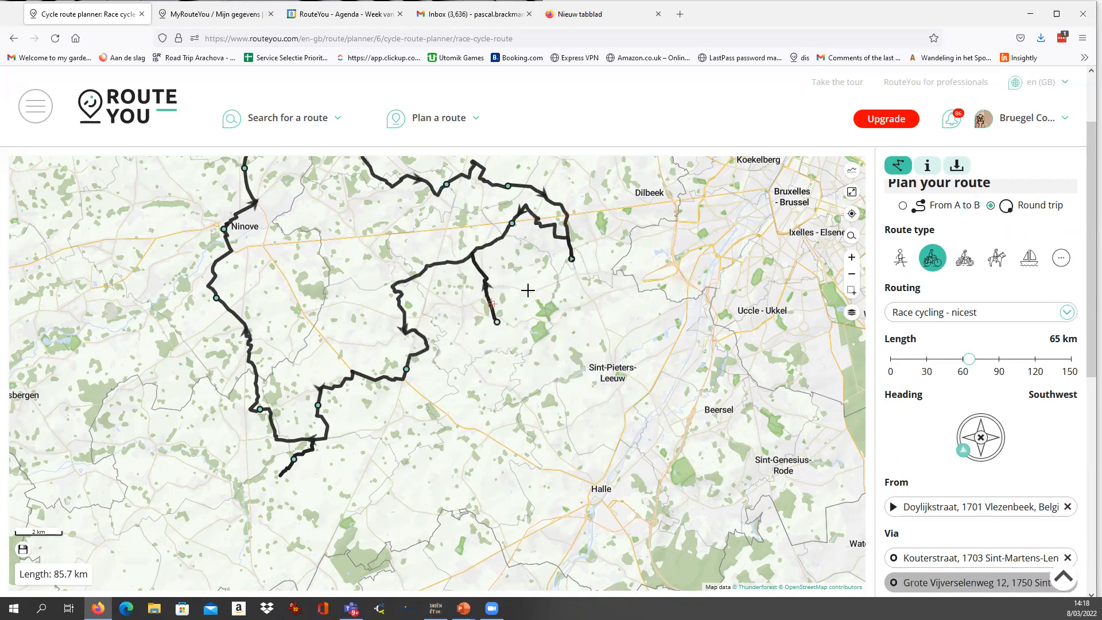
pyautogui.scroll(1, 492, 321)
pyautogui.moveTo(492, 322); pyautogui.dragTo(534, 273)
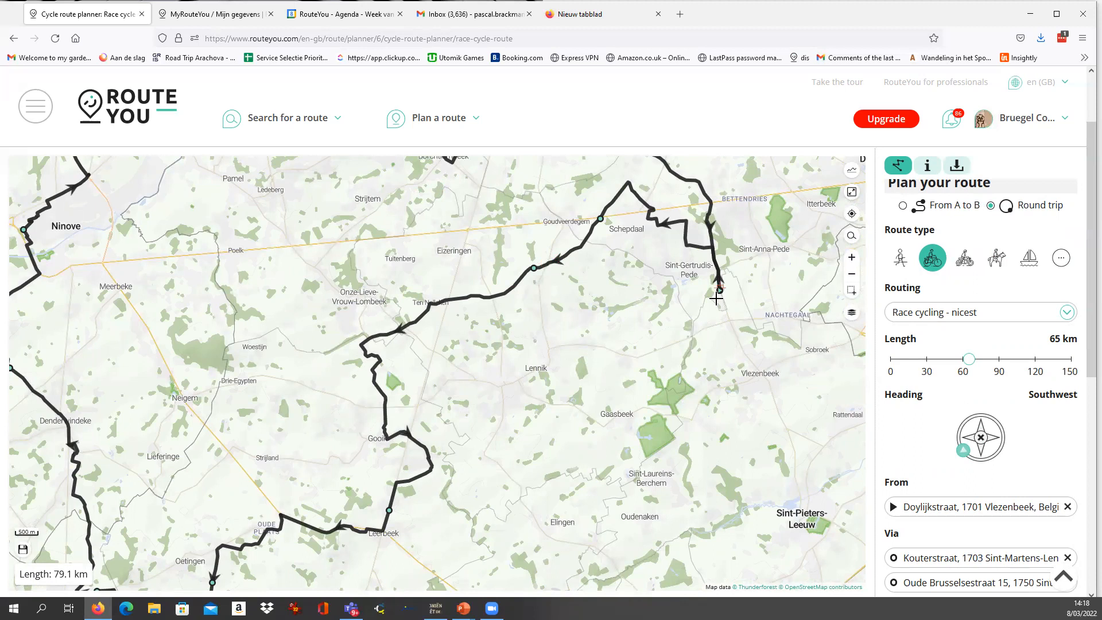
# Remove the out-and-back spur south of Oetingen by moving its via point onto the Langestraat near Vollezele, and check the route's total length.
pyautogui.scroll(-2, 717, 297)
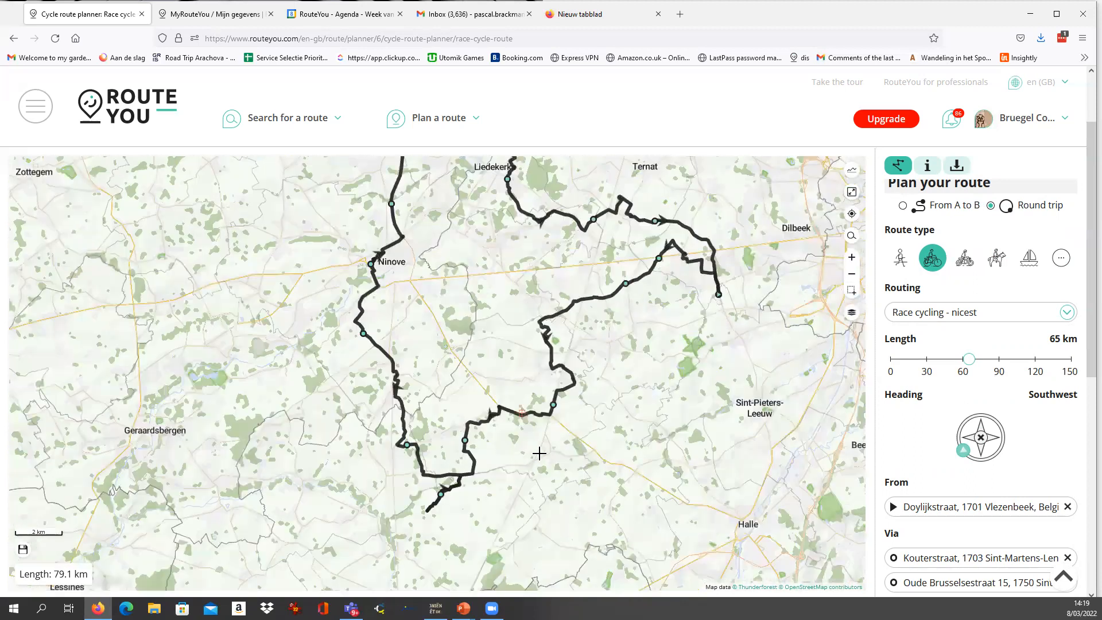
pyautogui.scroll(2, 464, 476)
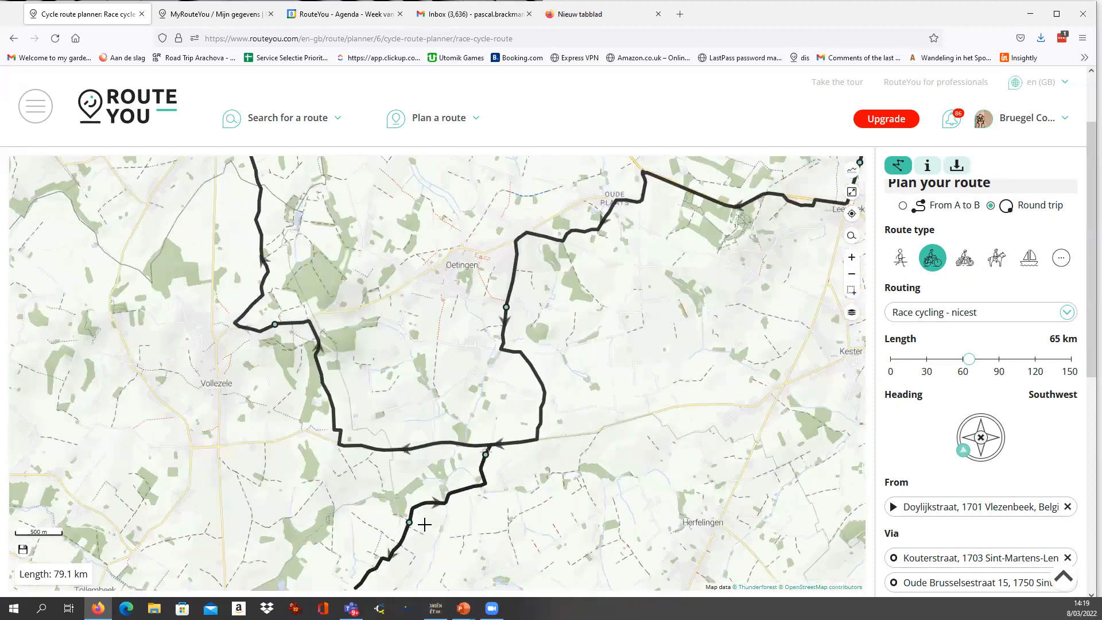
pyautogui.moveTo(483, 488); pyautogui.dragTo(442, 369)
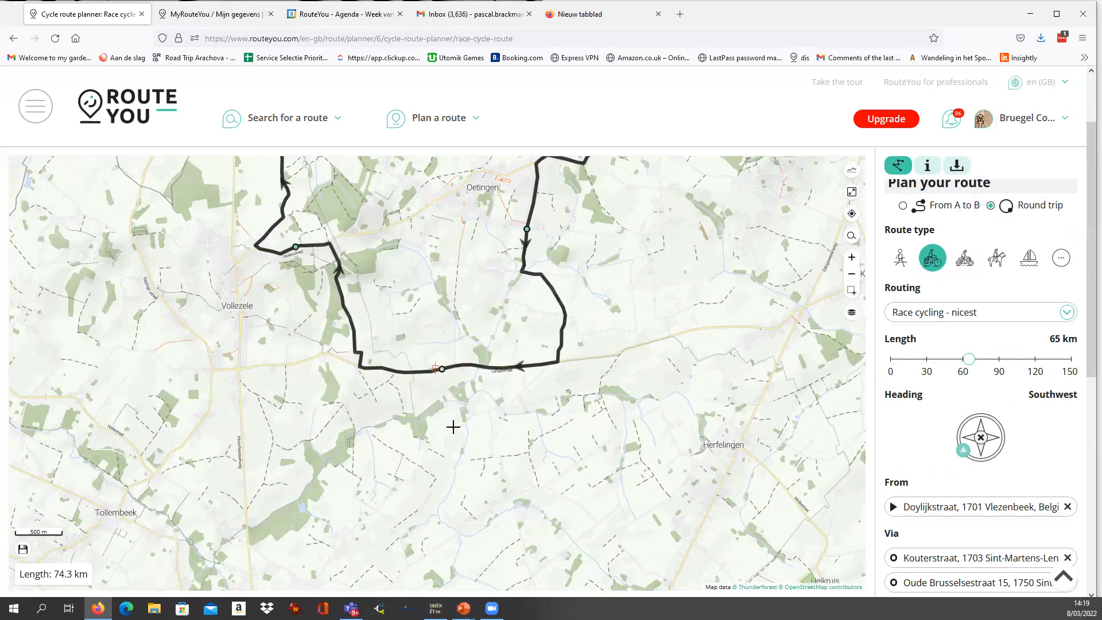
pyautogui.scroll(-3, 453, 427)
pyautogui.scroll(-3, 443, 444)
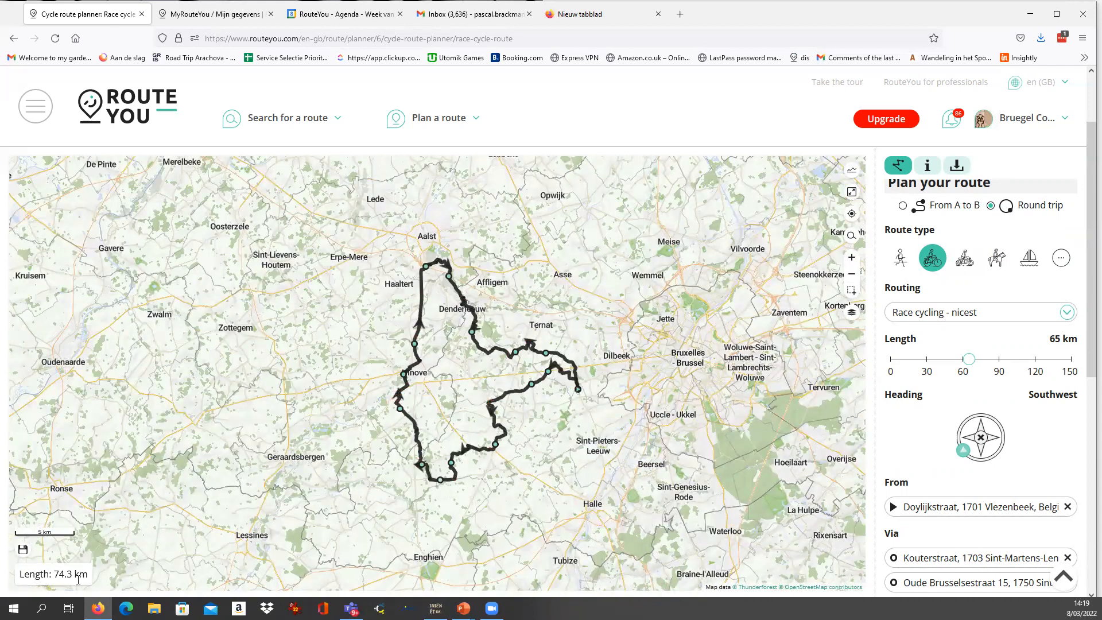
pyautogui.moveTo(52, 573); pyautogui.dragTo(69, 577)
# Start saving the planned route, naming it "B&B Instroduction Route" with the type Race cycle route.
pyautogui.scroll(-10, 947, 404)
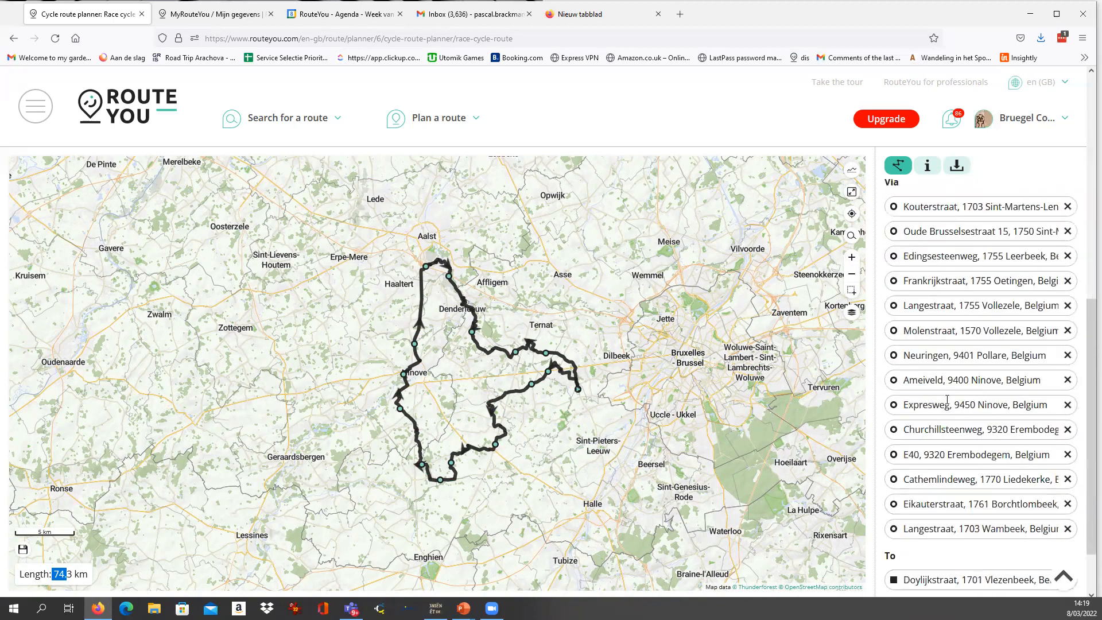
pyautogui.click(989, 558)
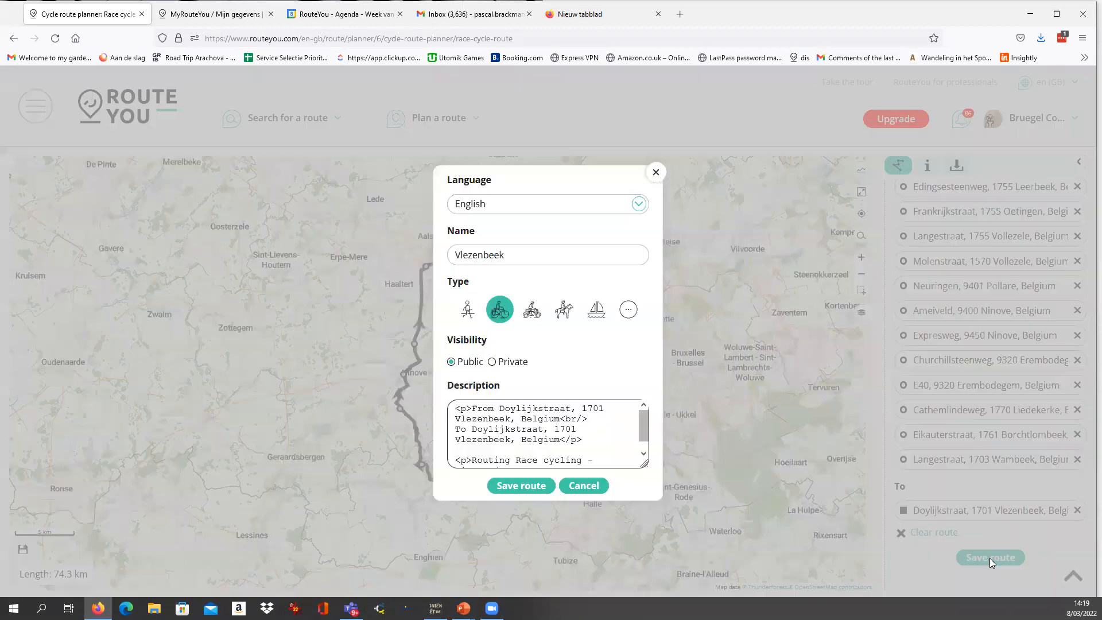
pyautogui.moveTo(526, 225); pyautogui.dragTo(407, 225)
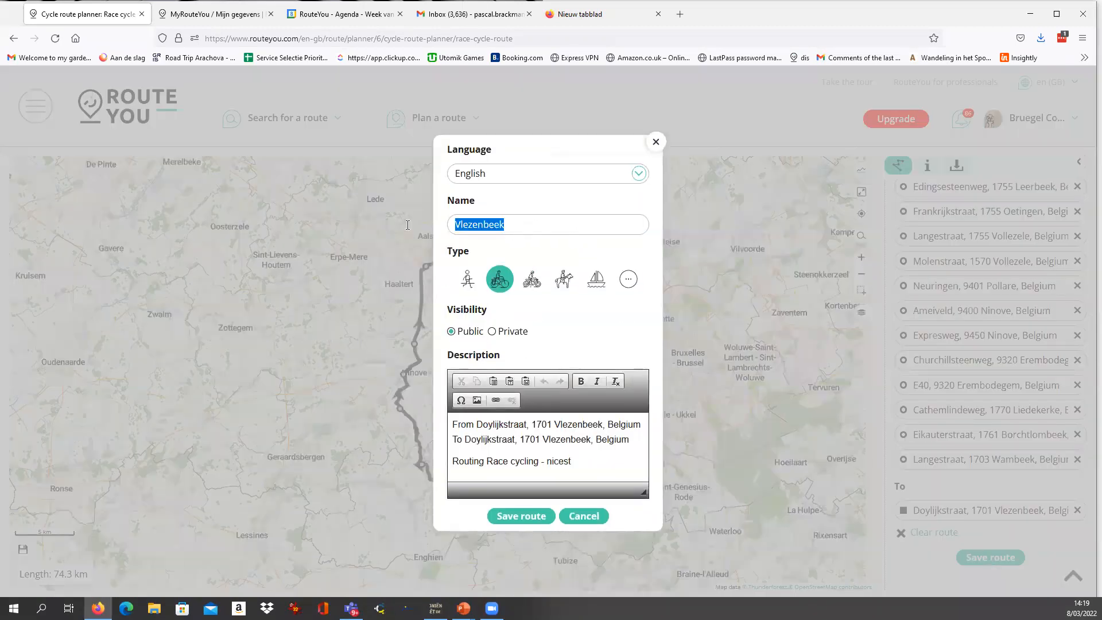
pyautogui.write('B&B')
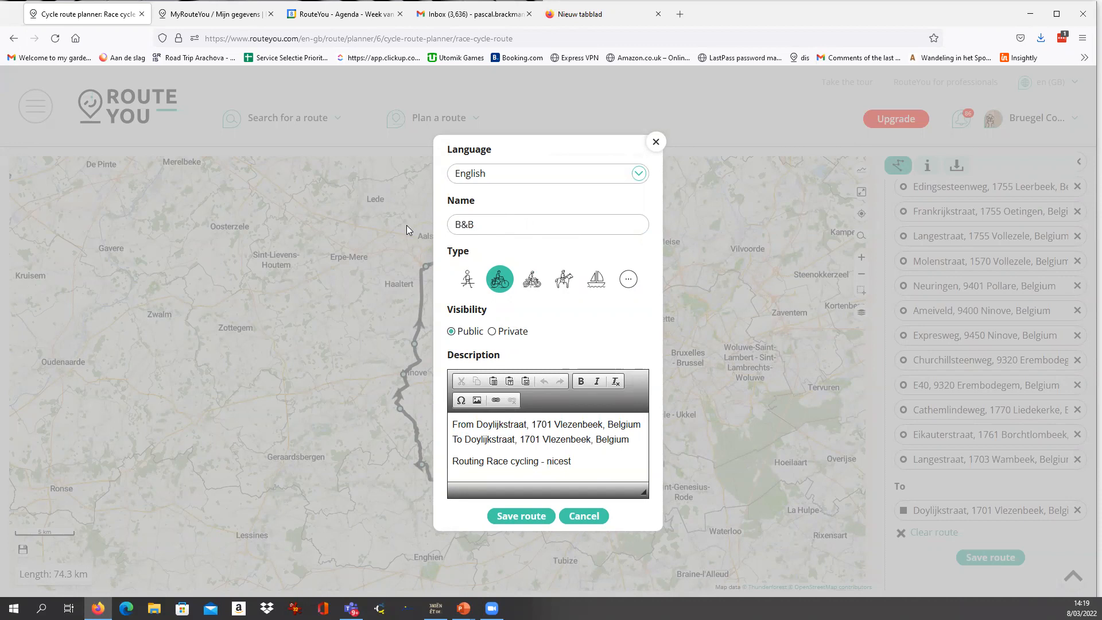
pyautogui.write(' Instrocution Route')
pyautogui.press('BackSpace')
pyautogui.write('d')
pyautogui.press('Right')
pyautogui.write('c')
pyautogui.click(499, 280)
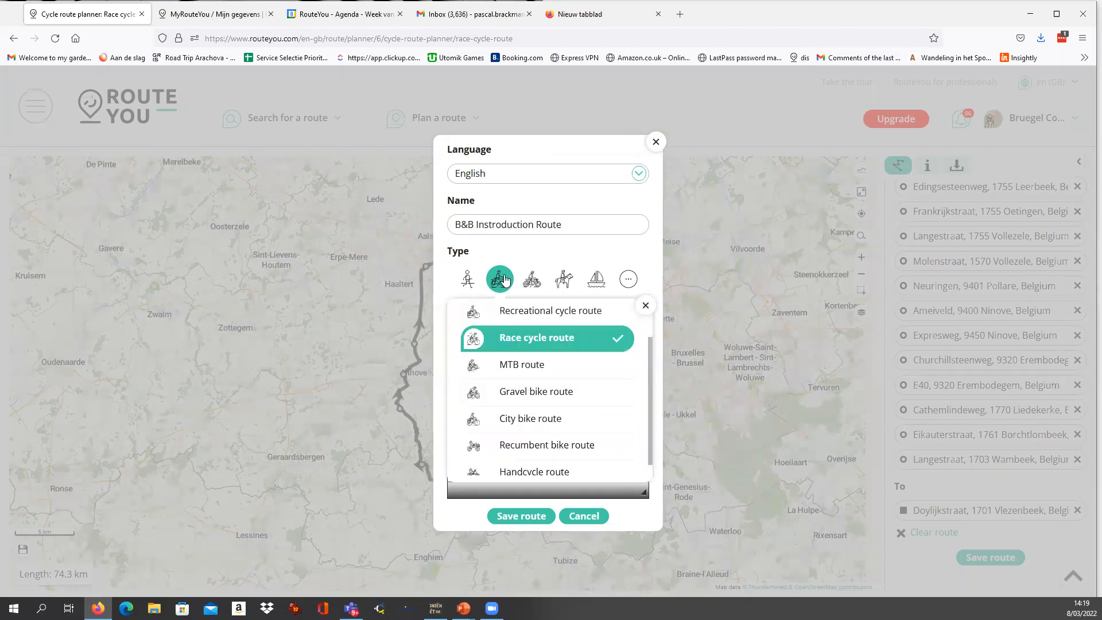
pyautogui.click(536, 343)
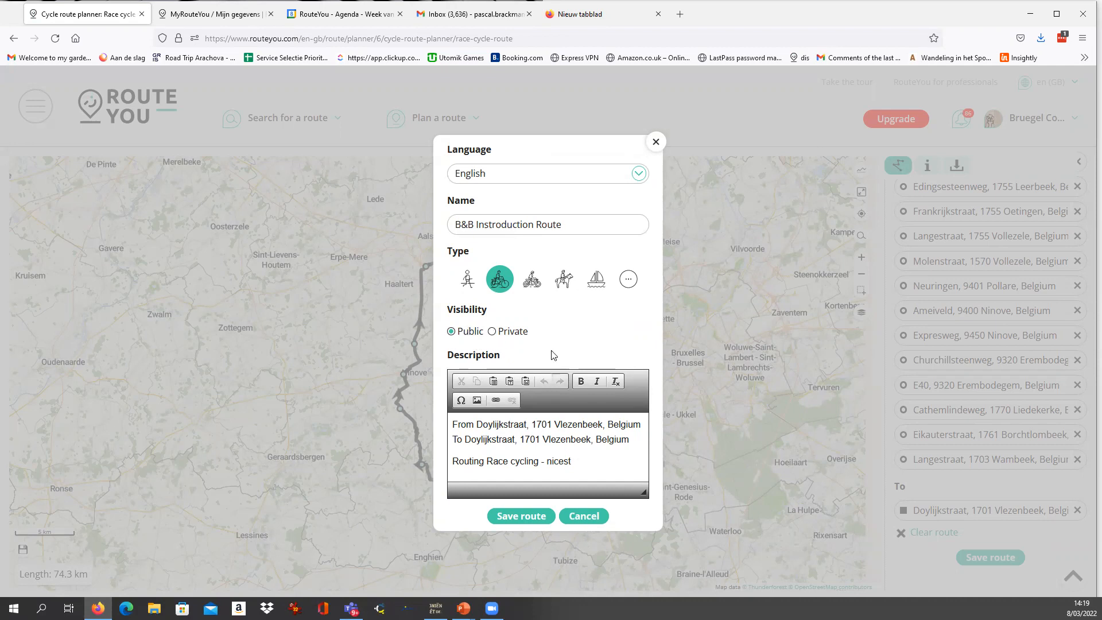
# Replace the route description with the copied route name followed by the filler text "lkjg lehfaerhm ahermflhzamfklezjmlakfhzmalhkfml".
pyautogui.moveTo(580, 228); pyautogui.dragTo(417, 211)
pyautogui.hotkey('ctrl', 'c')
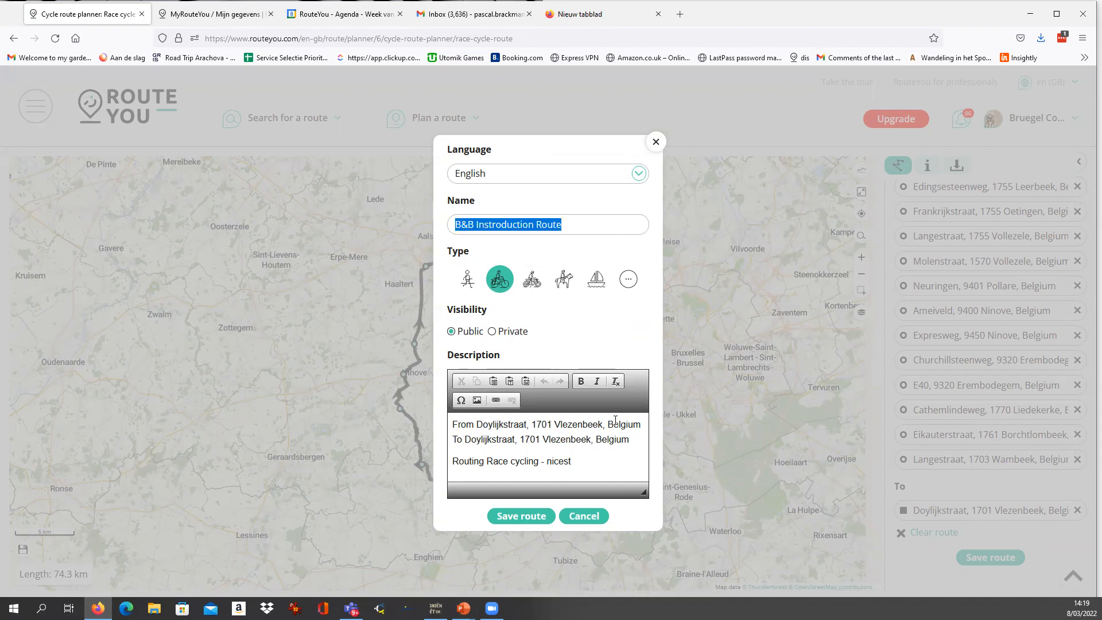
pyautogui.moveTo(596, 466); pyautogui.dragTo(346, 374)
pyautogui.hotkey('ctrl', 'v')
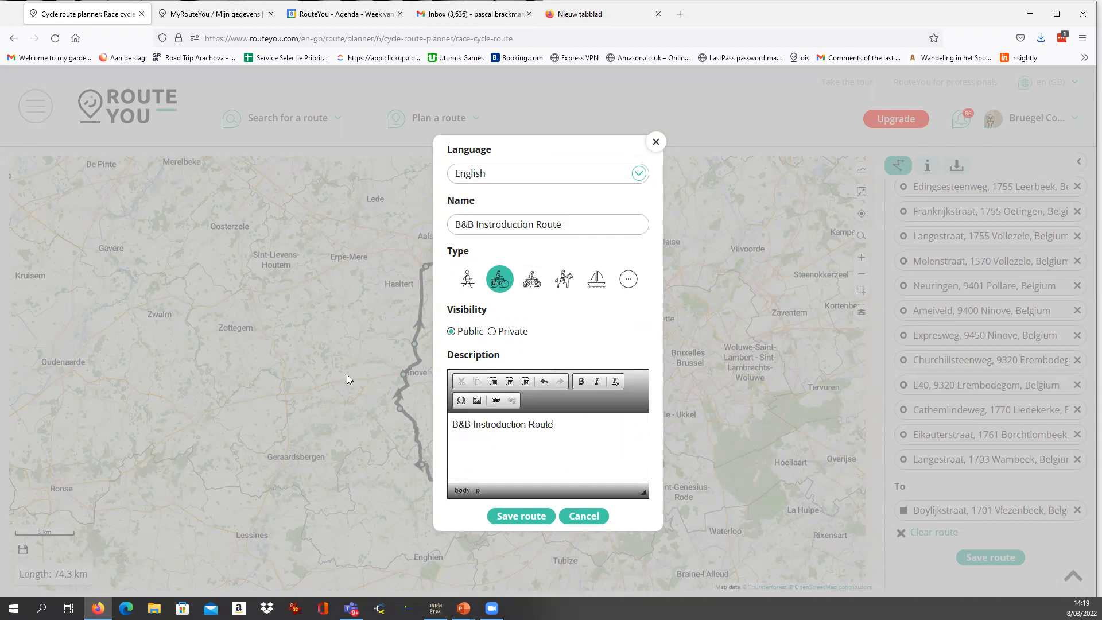
pyautogui.write('lkjg lehfaerhm ahermflhzamfklezjmlakfhzmalhkfml')
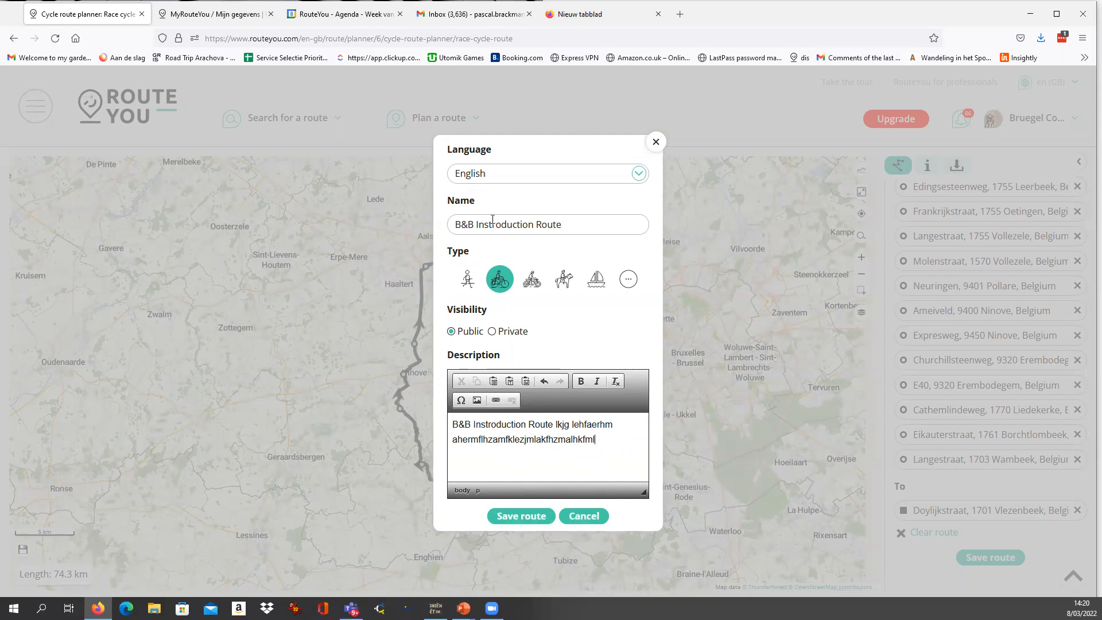
# Correct the route name to "B&B Introduction Route" and save the route.
pyautogui.press('BackSpace')
pyautogui.click(527, 520)
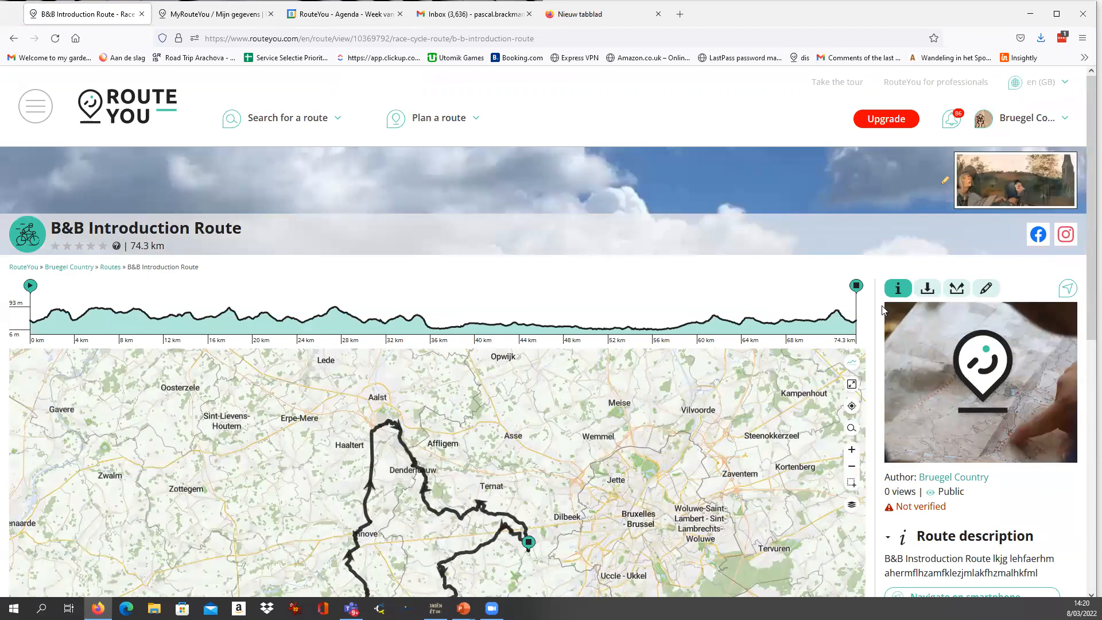
# Reload the saved route's page to load its points of interest.
pyautogui.scroll(-3, 882, 309)
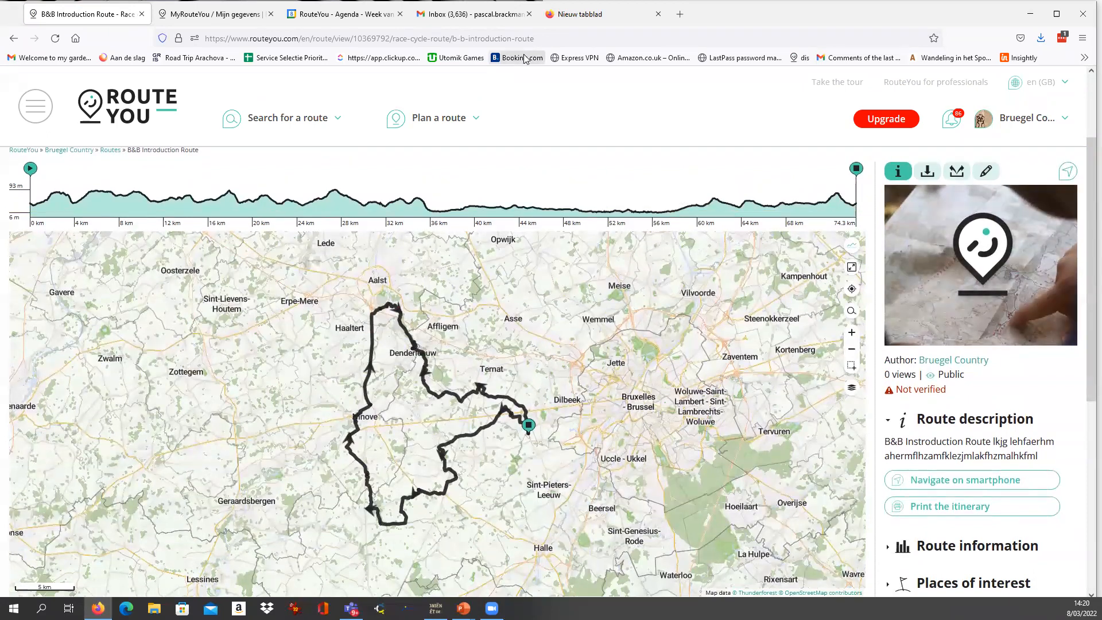
pyautogui.click(563, 39)
pyautogui.click(563, 39)
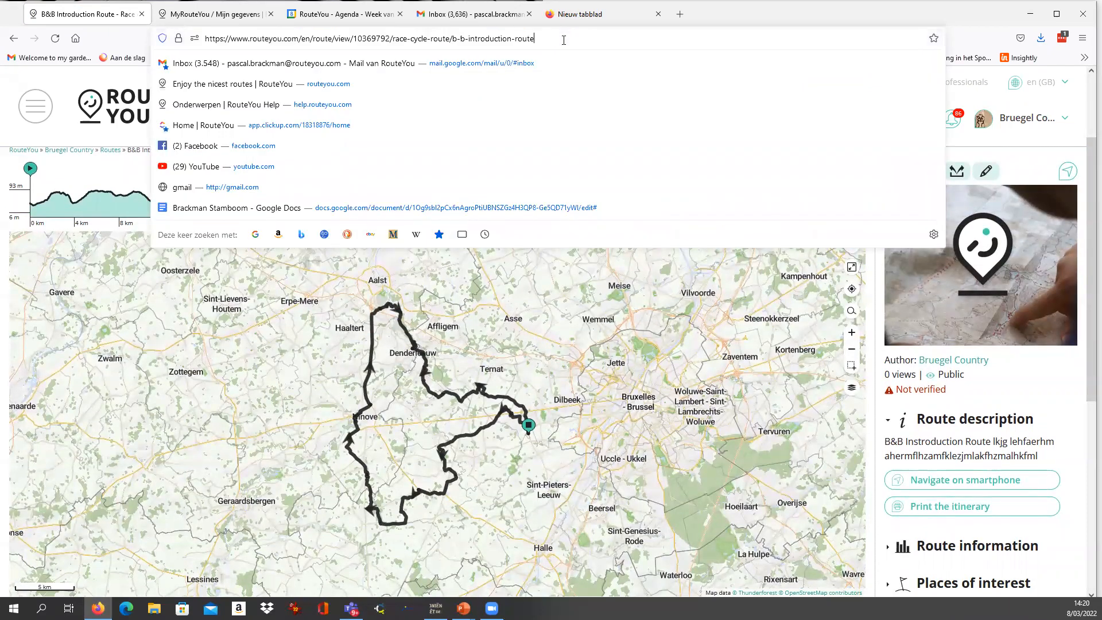
pyautogui.press('Return')
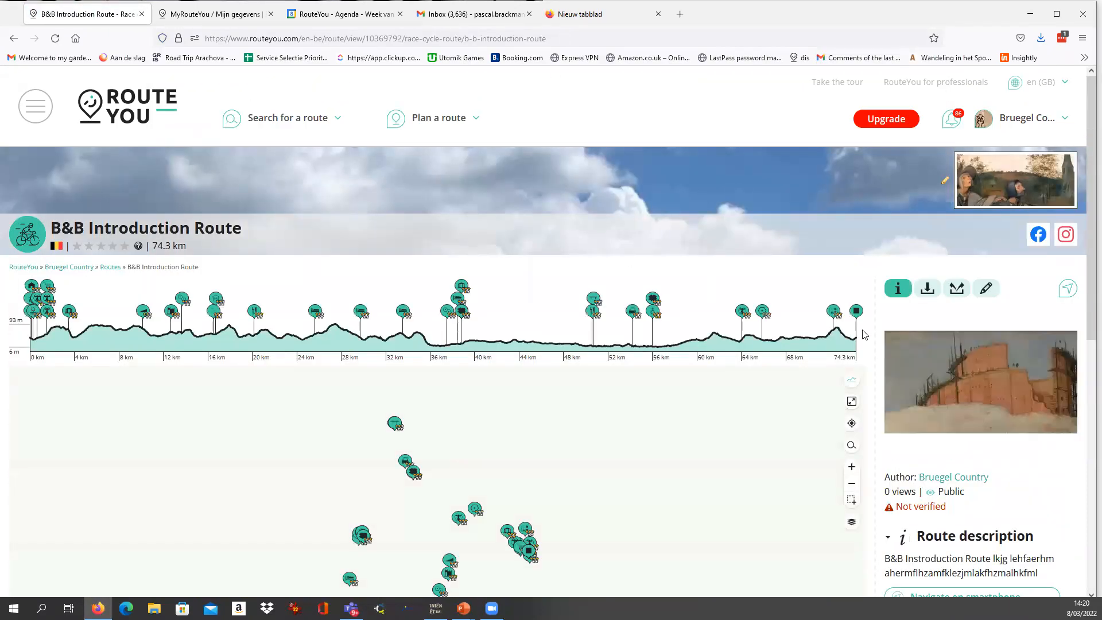
# Remove the lodgings Hof te Spieringen, De Pepelinck and Rijbaan Molenzicht from the route's points of interest.
pyautogui.scroll(-2, 865, 335)
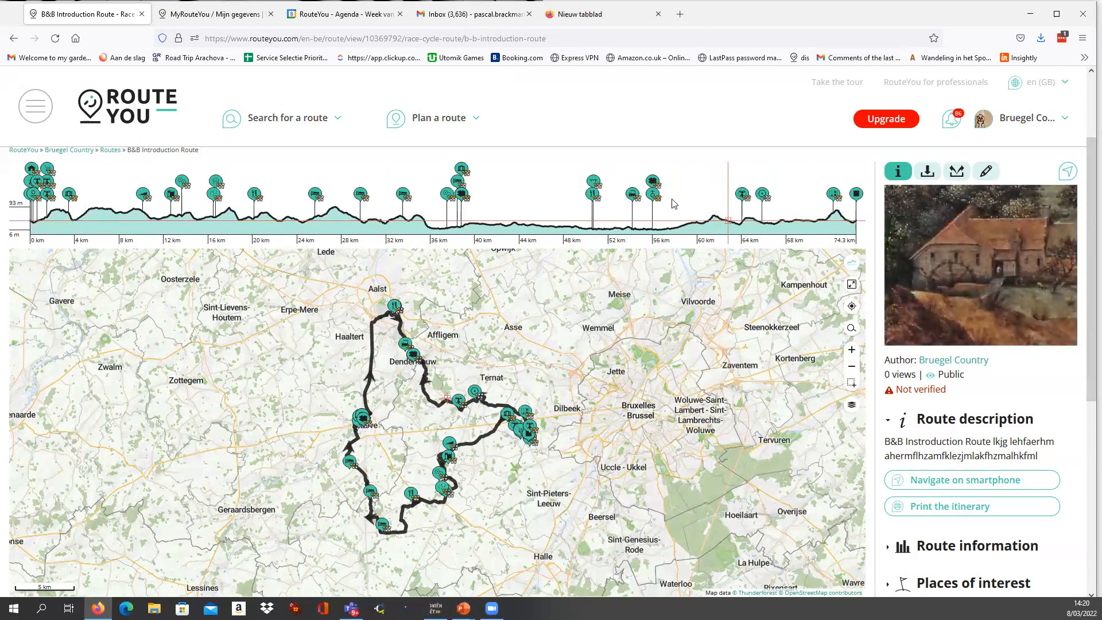
pyautogui.scroll(1, 516, 207)
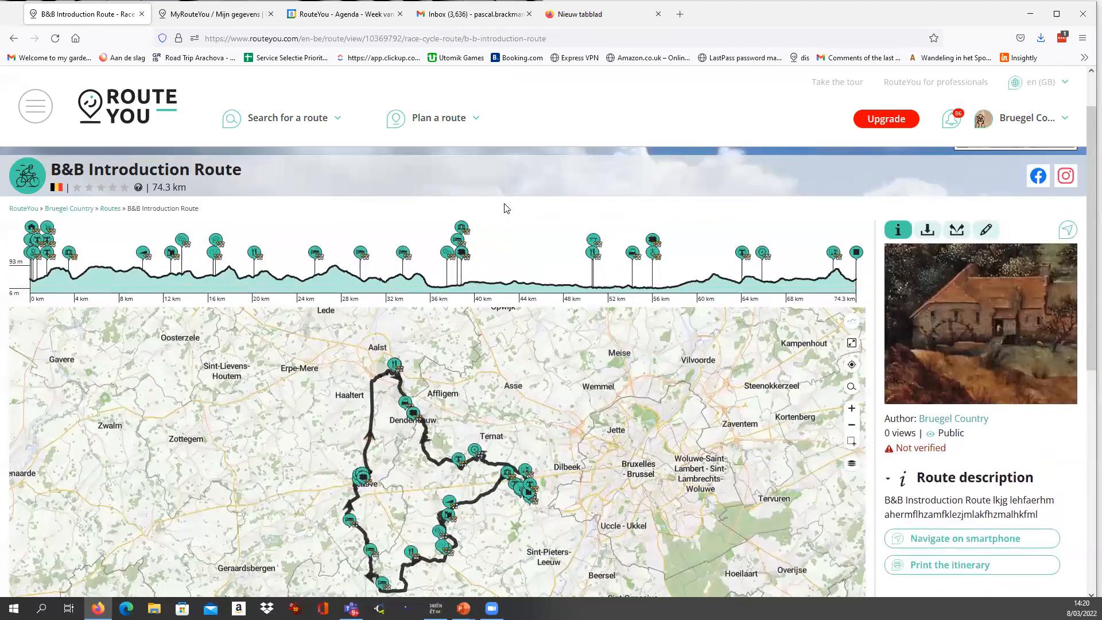
pyautogui.scroll(1, 563, 241)
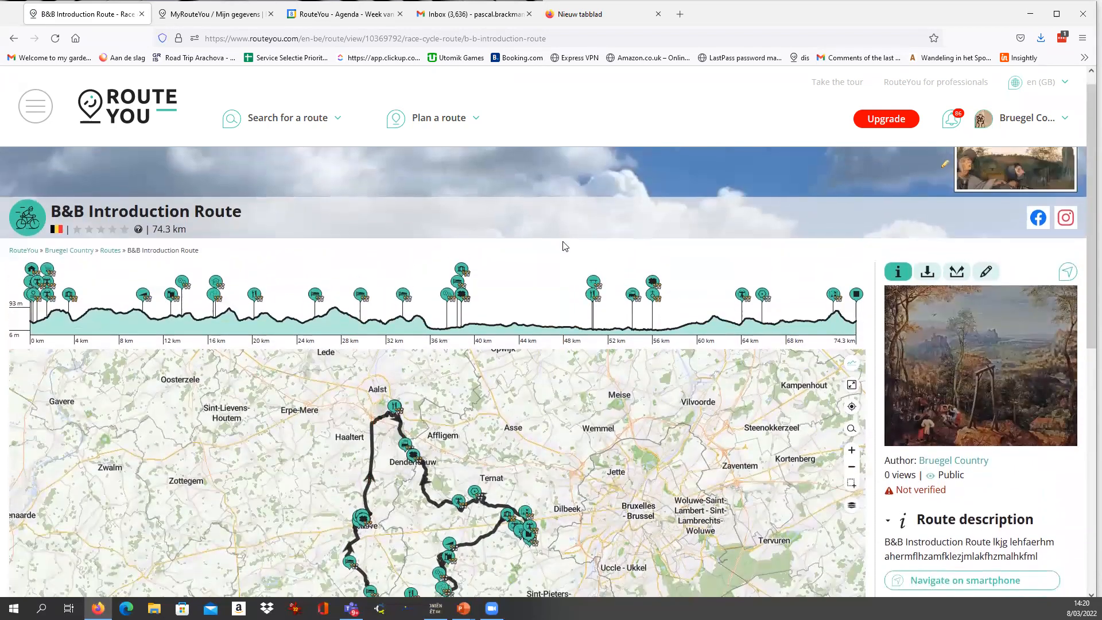
pyautogui.scroll(-2, 564, 245)
pyautogui.scroll(1, 568, 244)
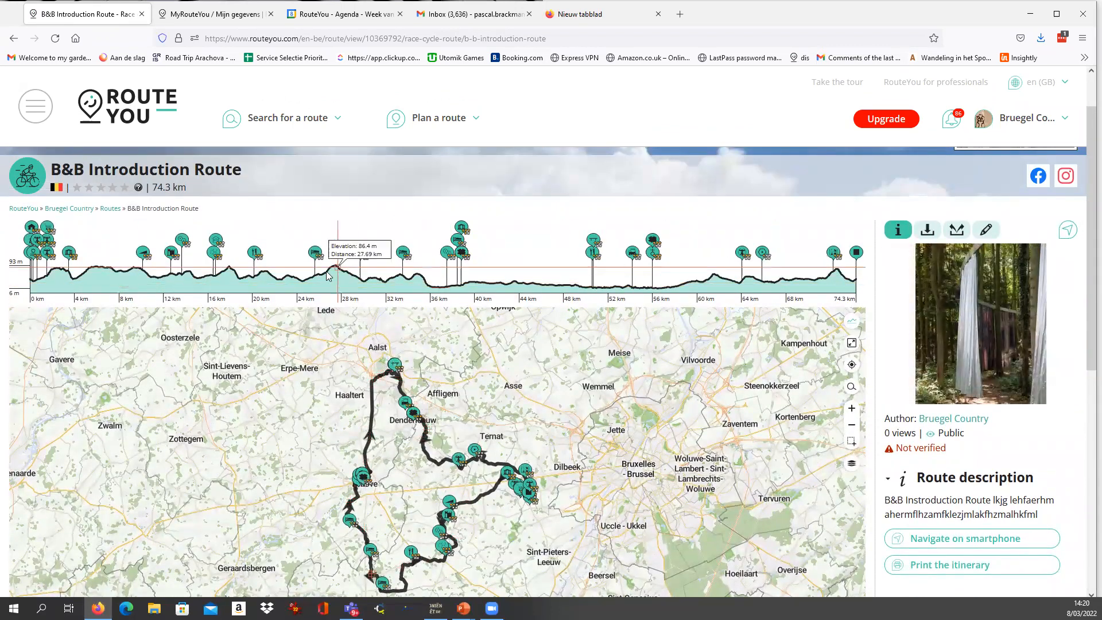
pyautogui.click(316, 255)
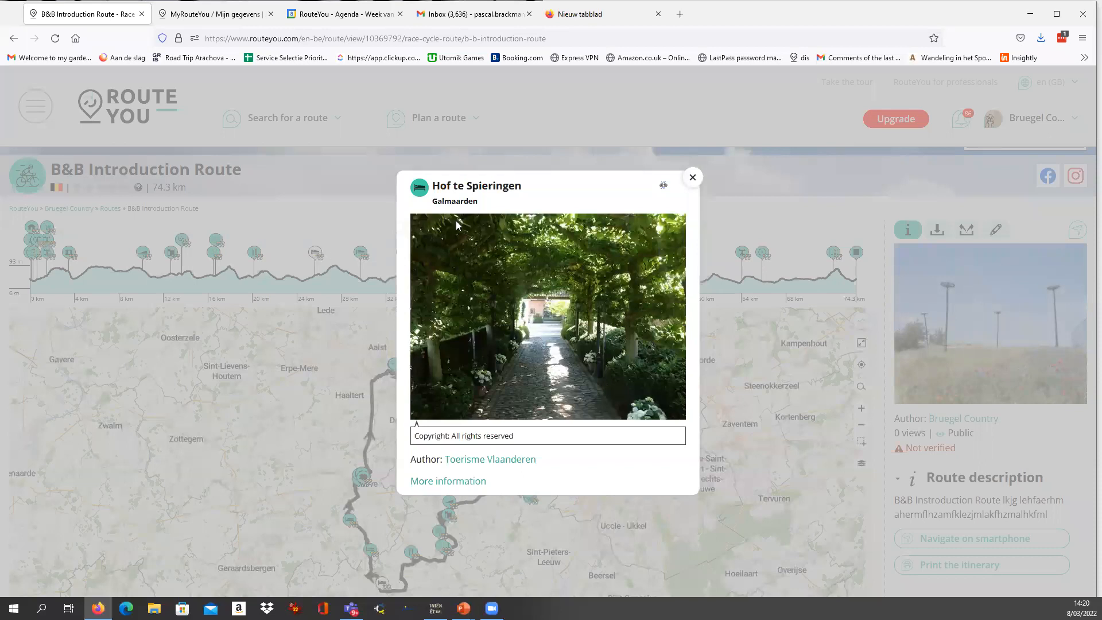
pyautogui.click(663, 187)
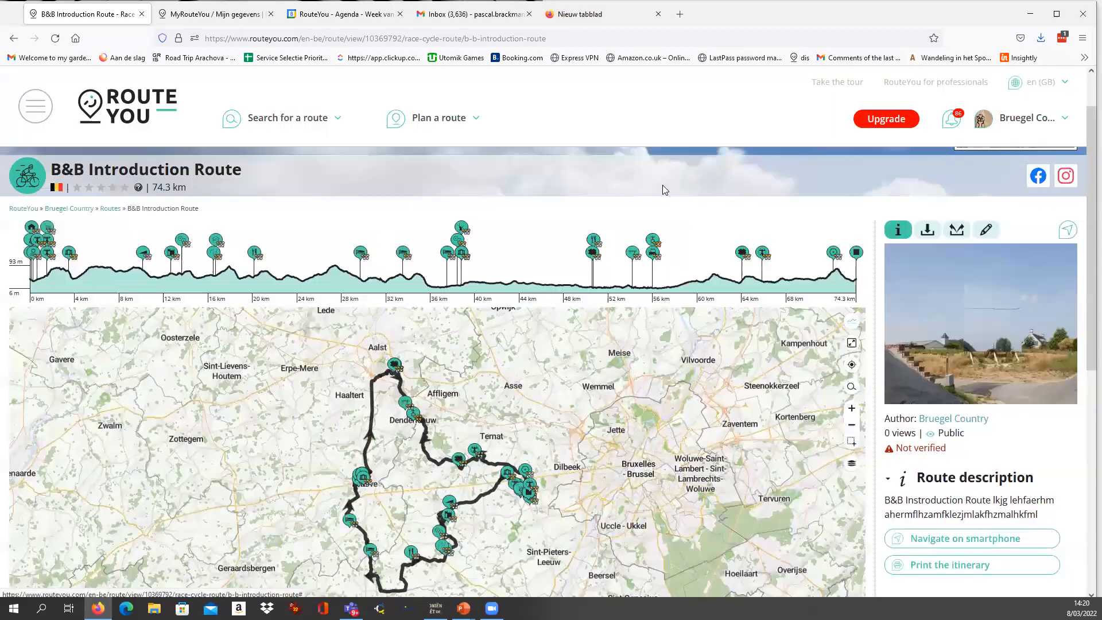
pyautogui.click(361, 253)
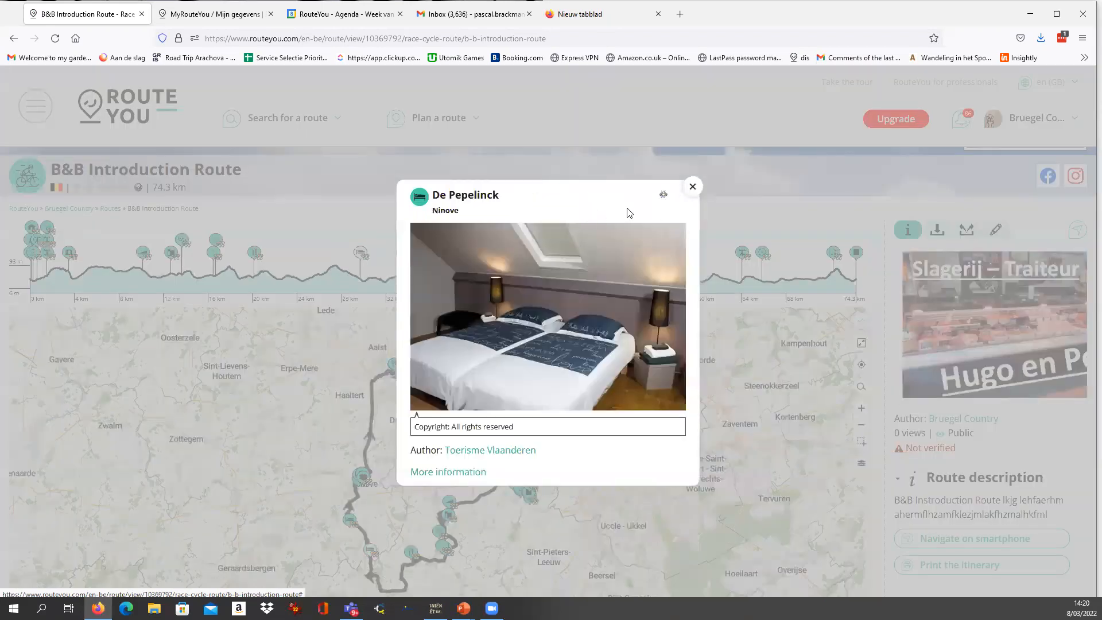
pyautogui.click(663, 194)
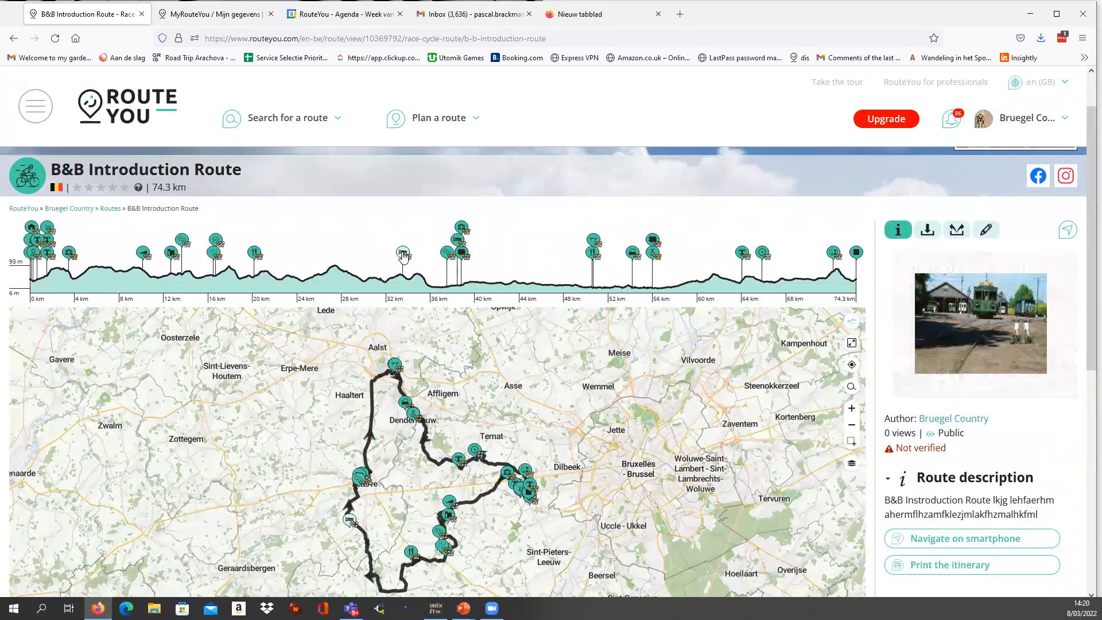
pyautogui.click(403, 253)
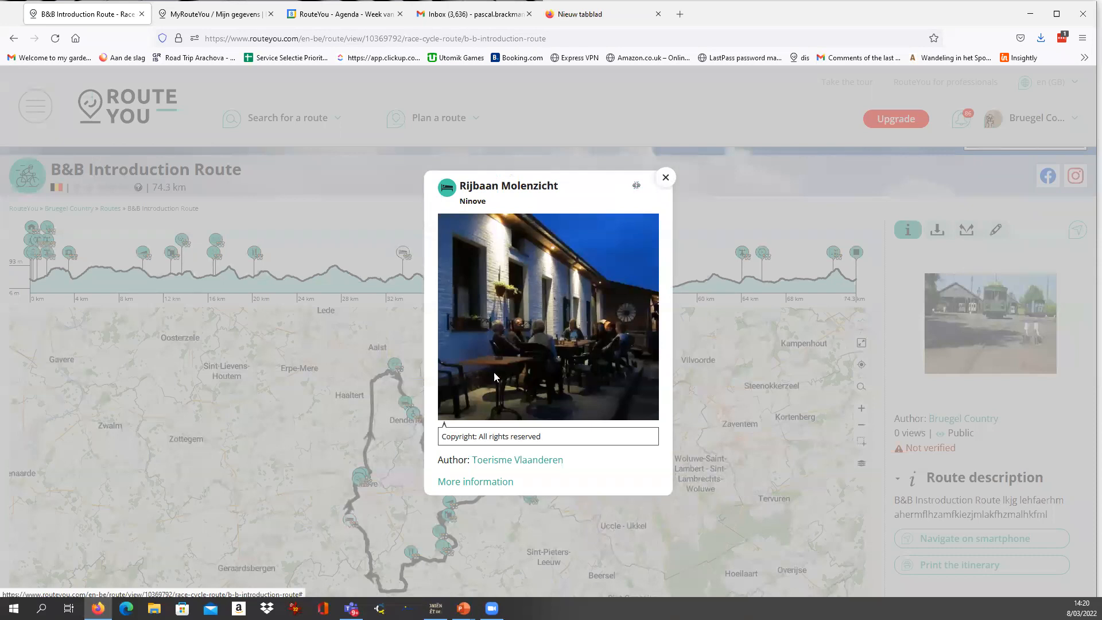
pyautogui.click(636, 187)
# View the details of the View of light statue and the Geraardsbergsestraat climb, closing each one.
pyautogui.click(462, 466)
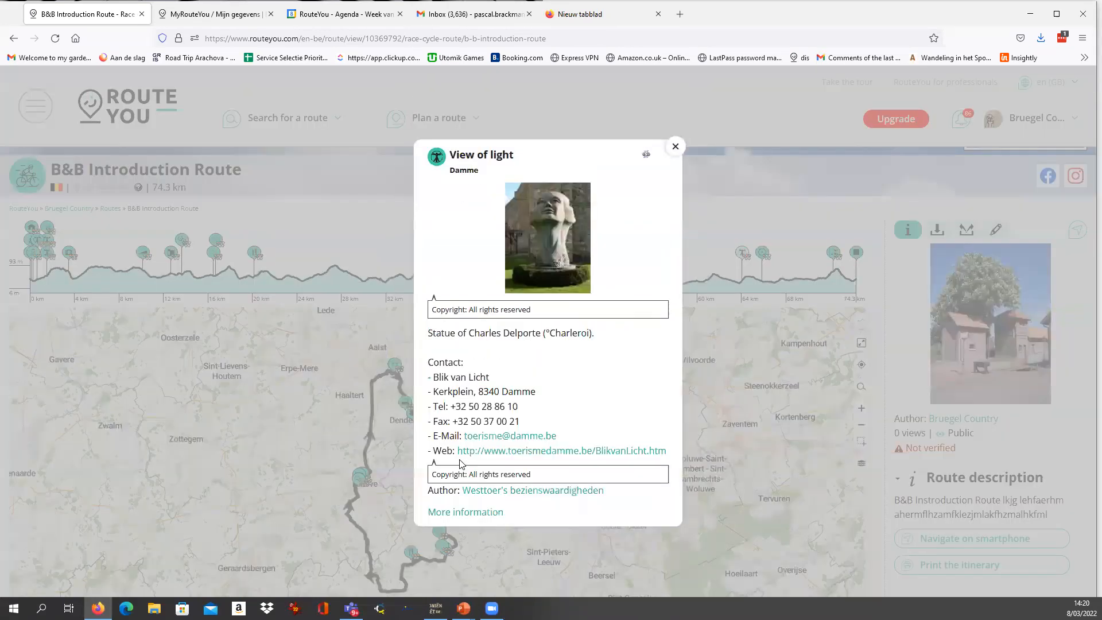
pyautogui.click(675, 146)
pyautogui.click(459, 507)
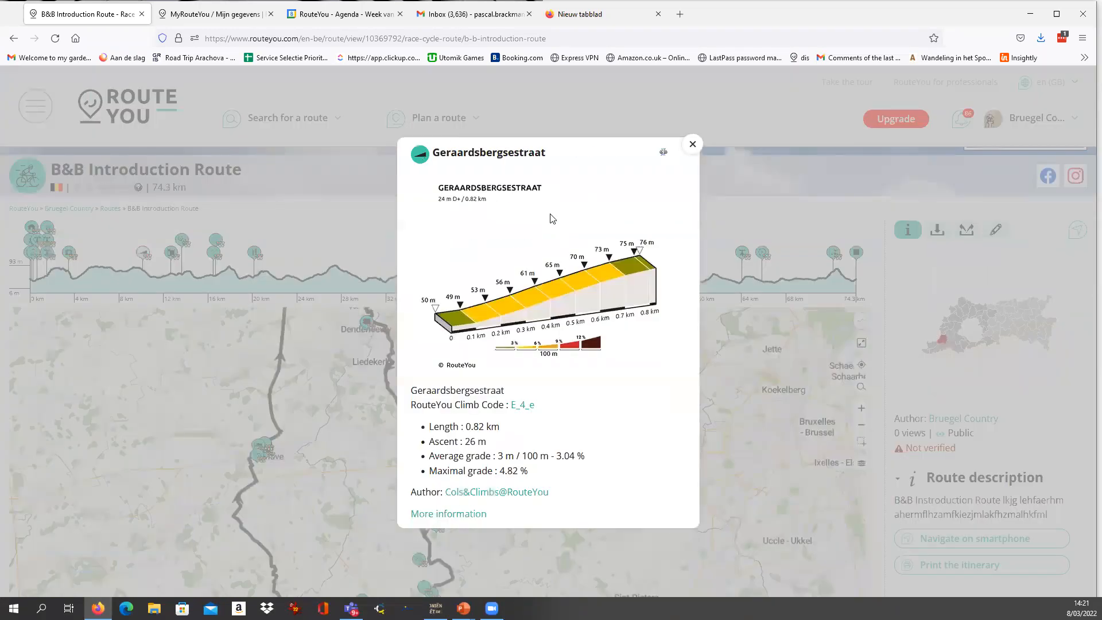
pyautogui.click(691, 147)
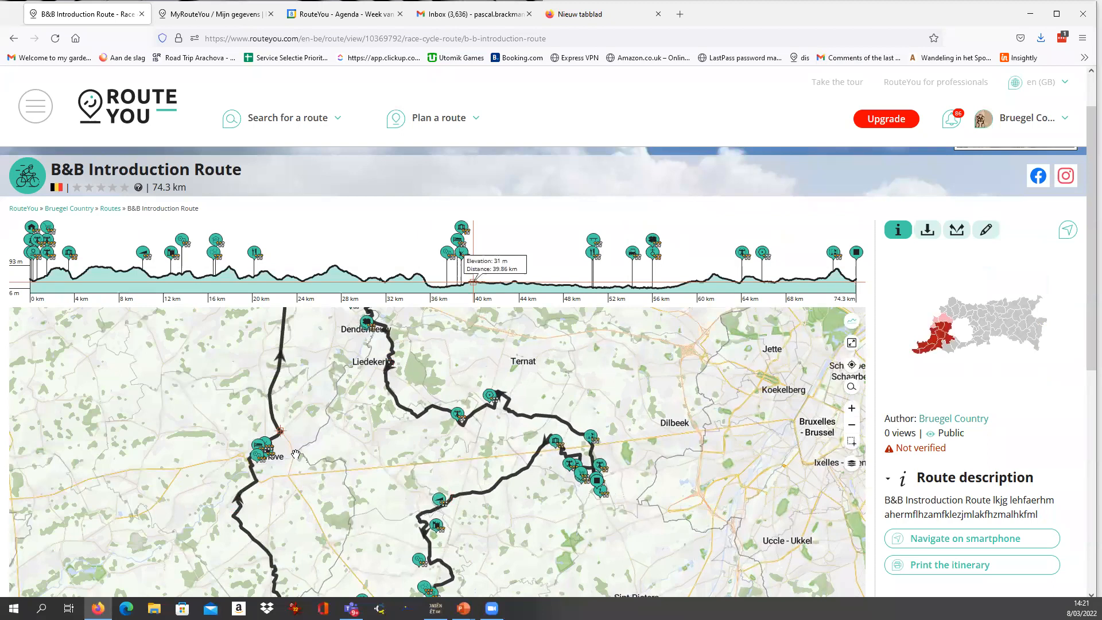
# Remove the lodging Hotel De Croone in Ninove from the route's points of interest.
pyautogui.click(255, 445)
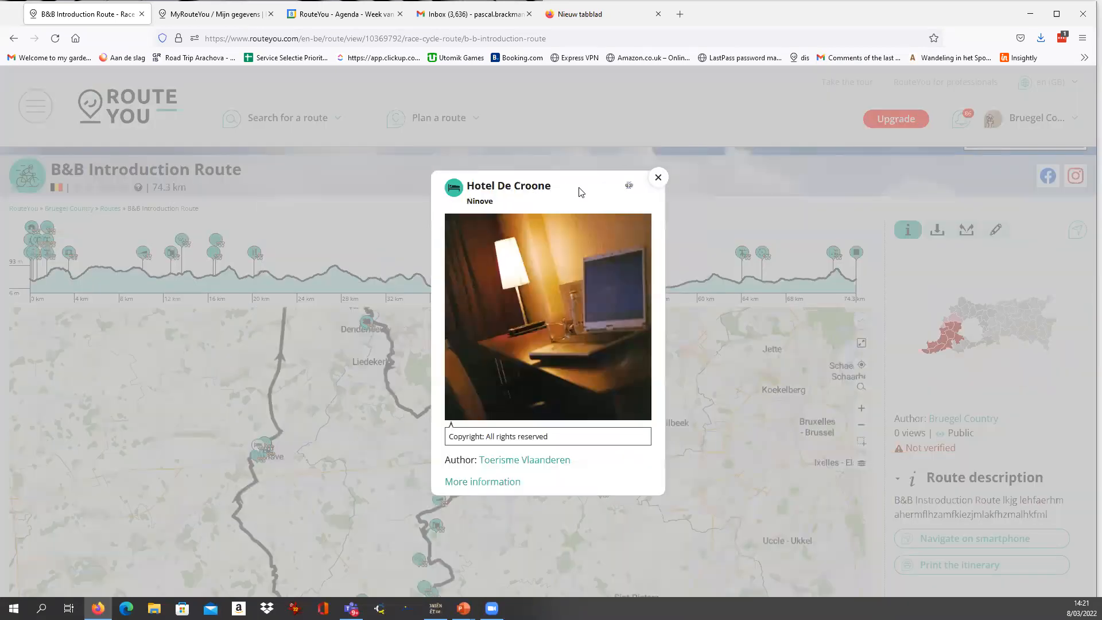
pyautogui.click(205, 571)
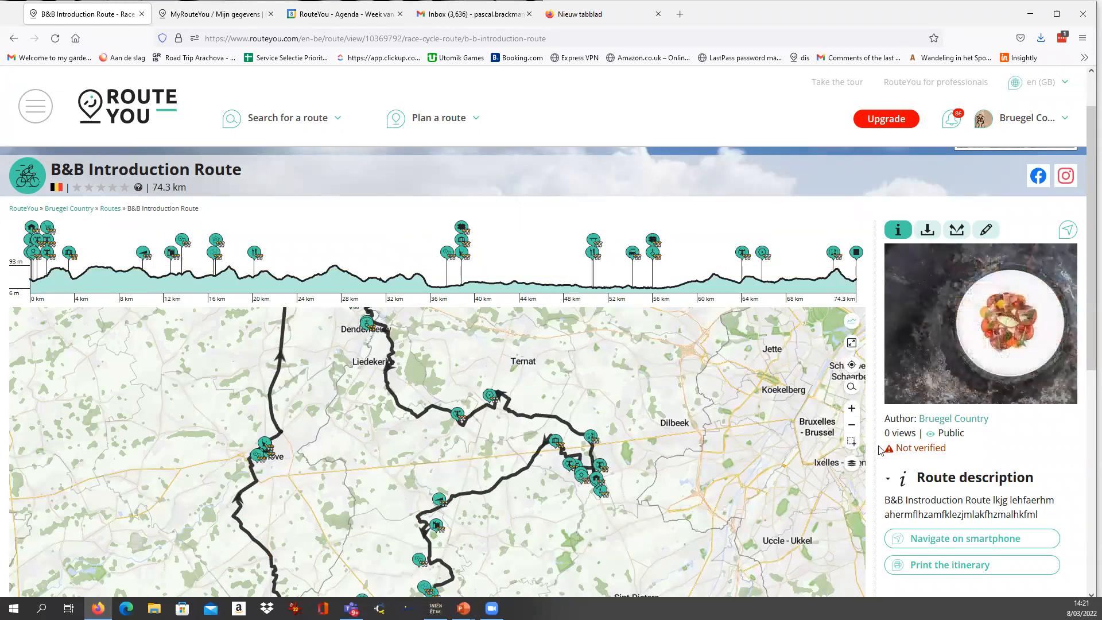
# Review the saved route's page, examining the map, title, total length and verification status.
pyautogui.scroll(-2, 880, 449)
pyautogui.moveTo(366, 408); pyautogui.dragTo(396, 455)
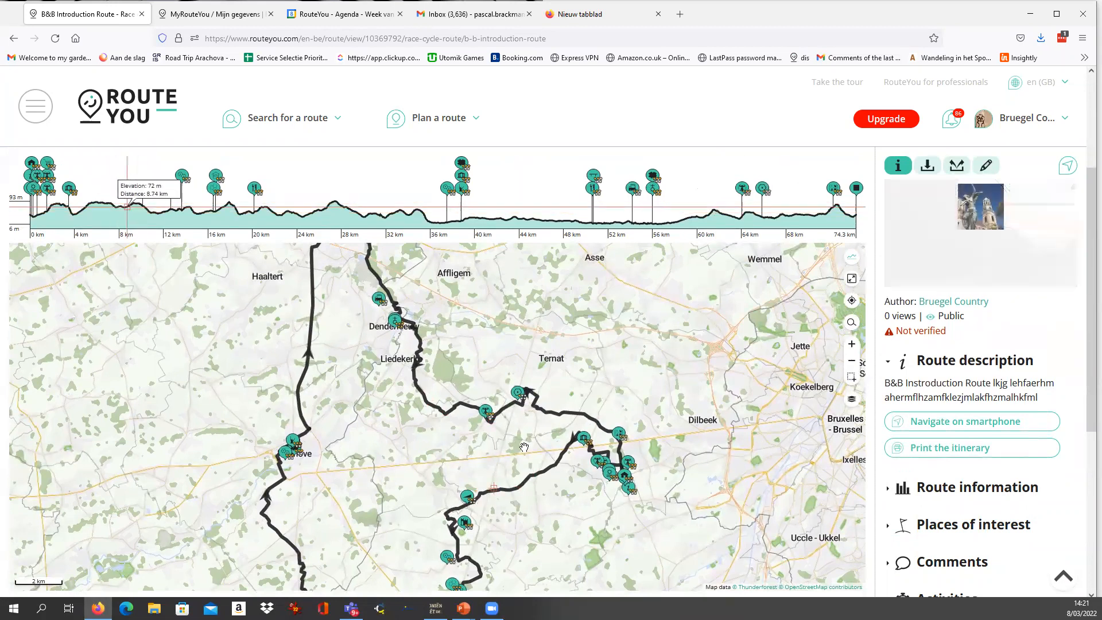
pyautogui.scroll(1, 936, 343)
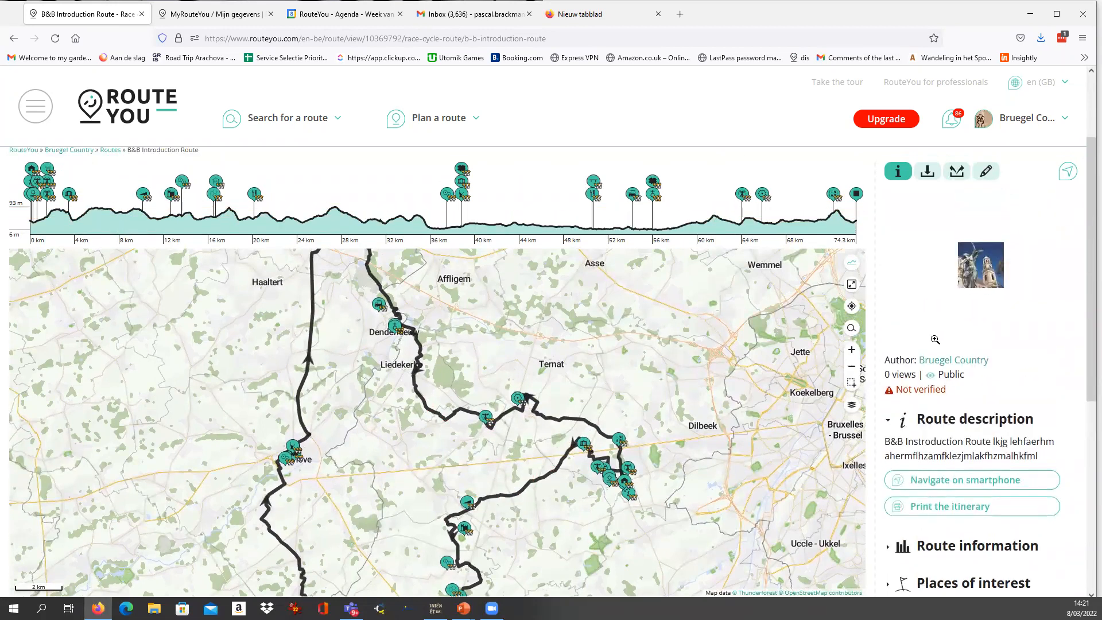
pyautogui.scroll(1, 935, 339)
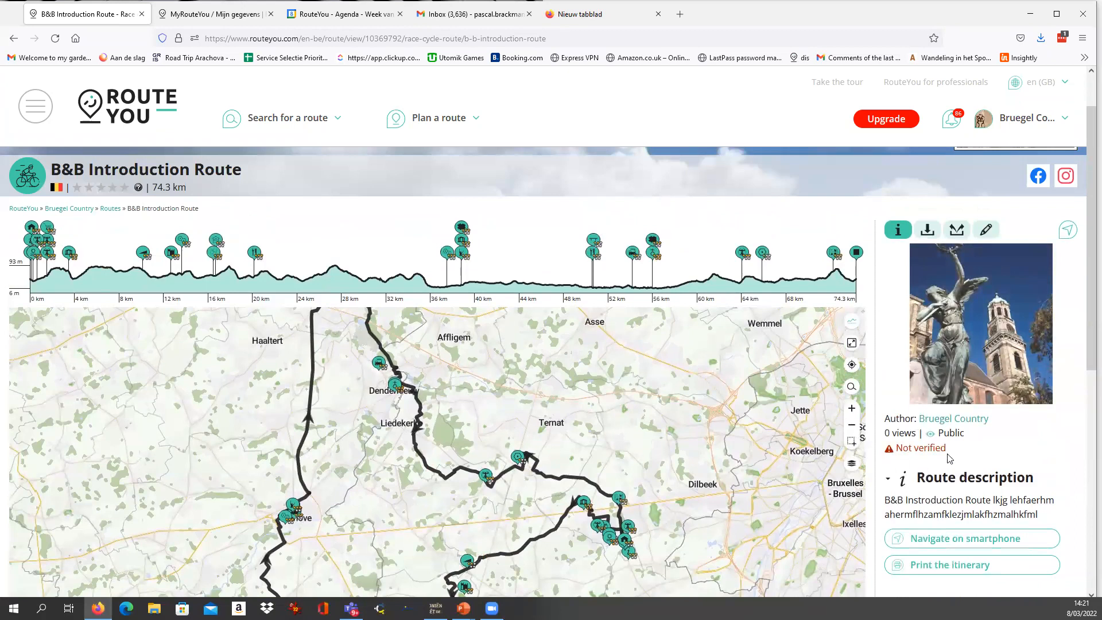
pyautogui.scroll(-1, 915, 352)
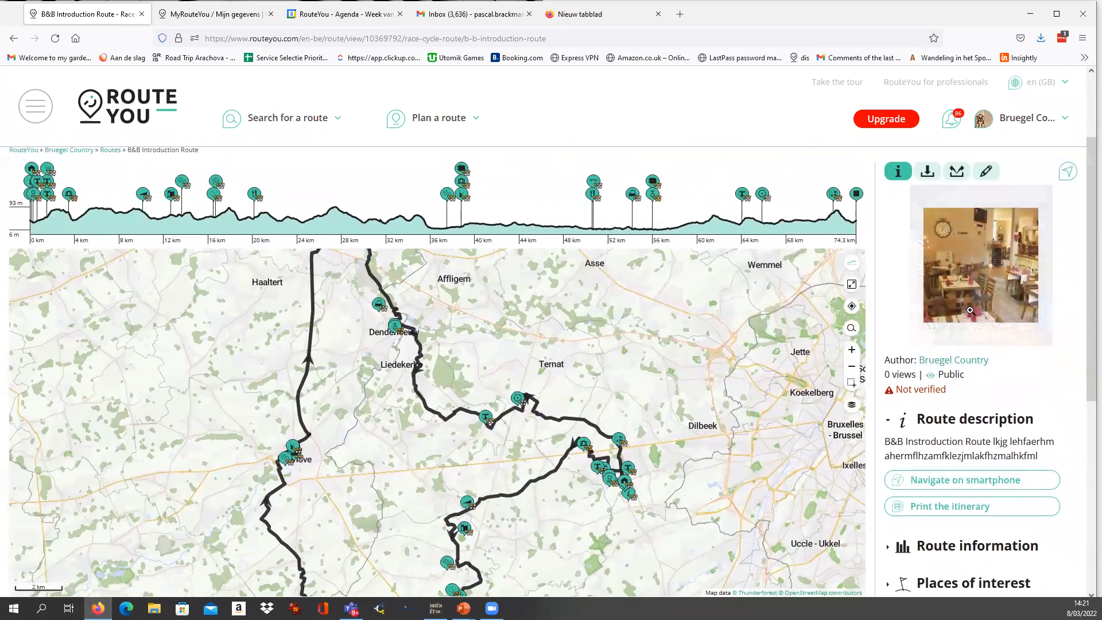
pyautogui.scroll(2, 167, 250)
pyautogui.moveTo(59, 236); pyautogui.dragTo(226, 247)
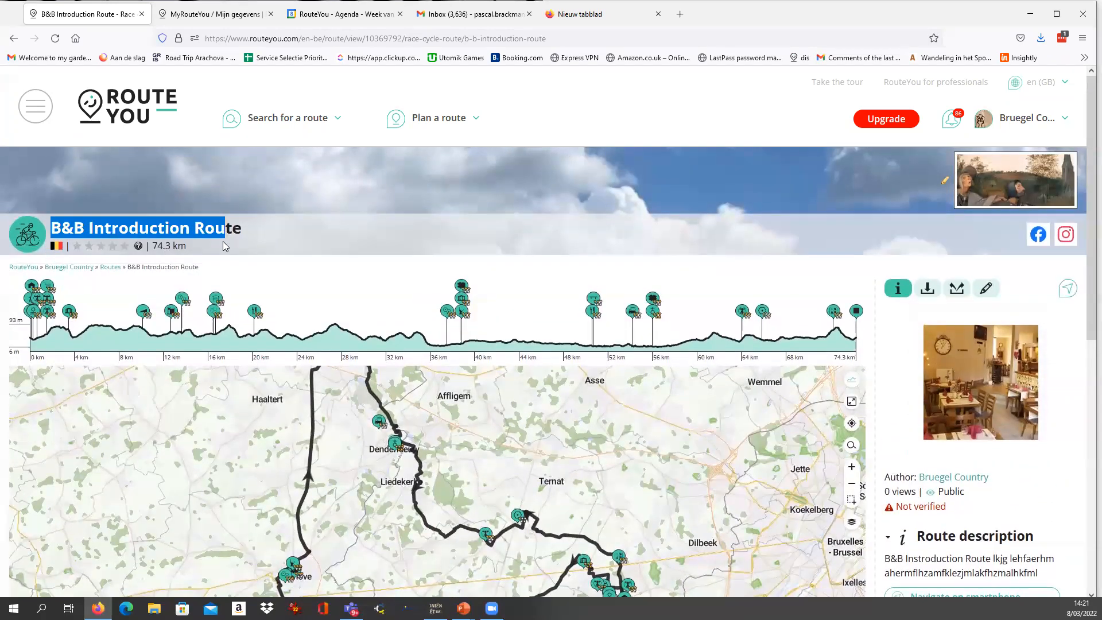
pyautogui.moveTo(152, 246); pyautogui.dragTo(205, 259)
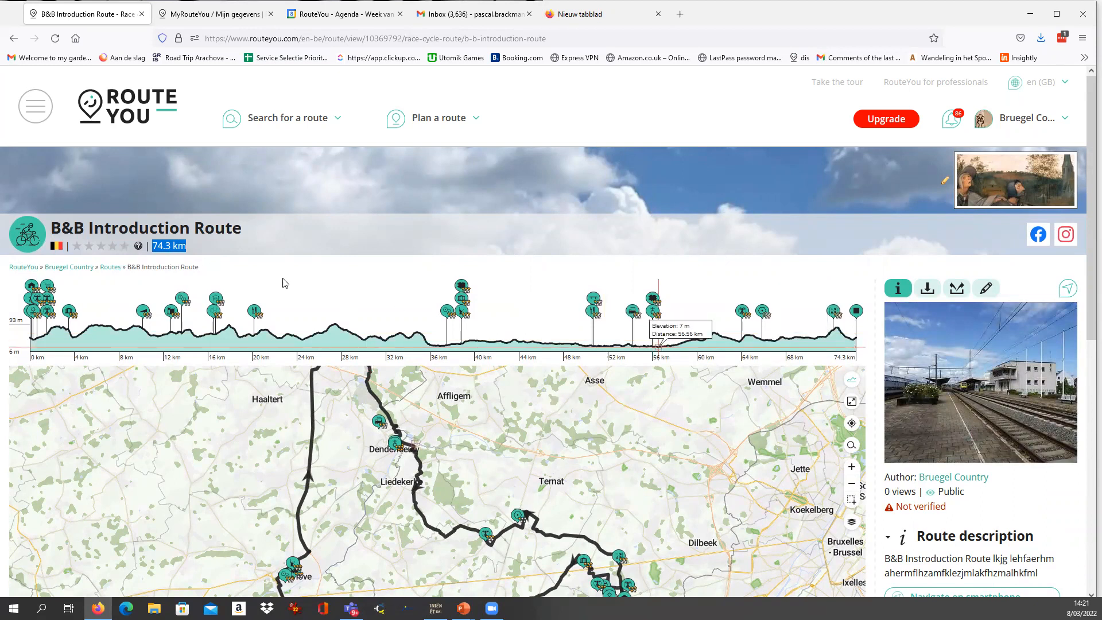
pyautogui.scroll(-2, 1035, 556)
pyautogui.scroll(-2, 1035, 556)
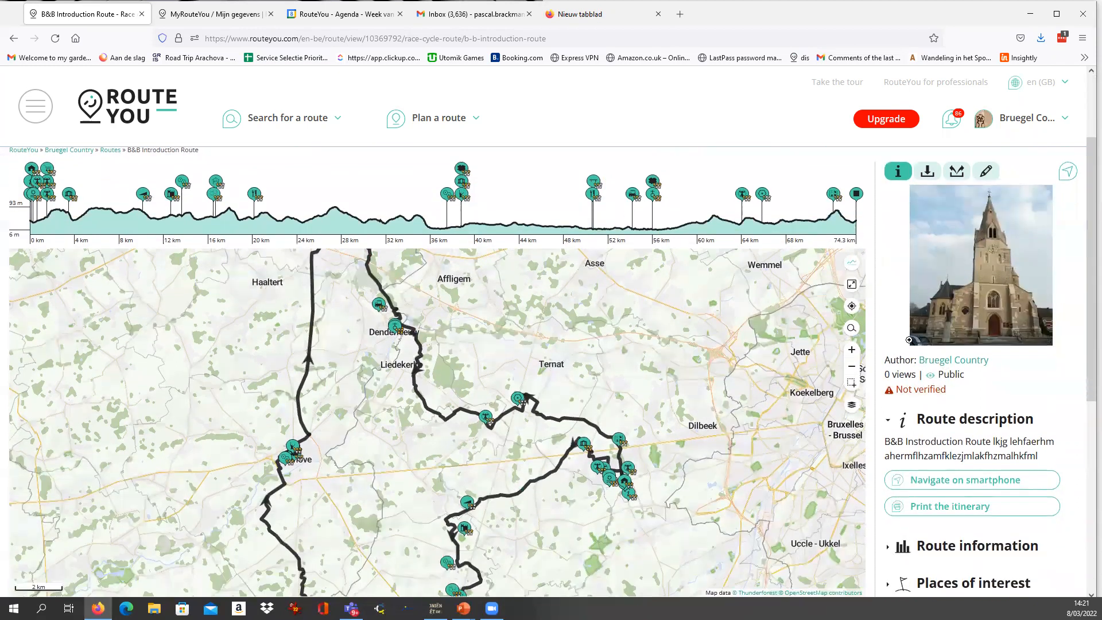
pyautogui.moveTo(953, 395); pyautogui.dragTo(897, 393)
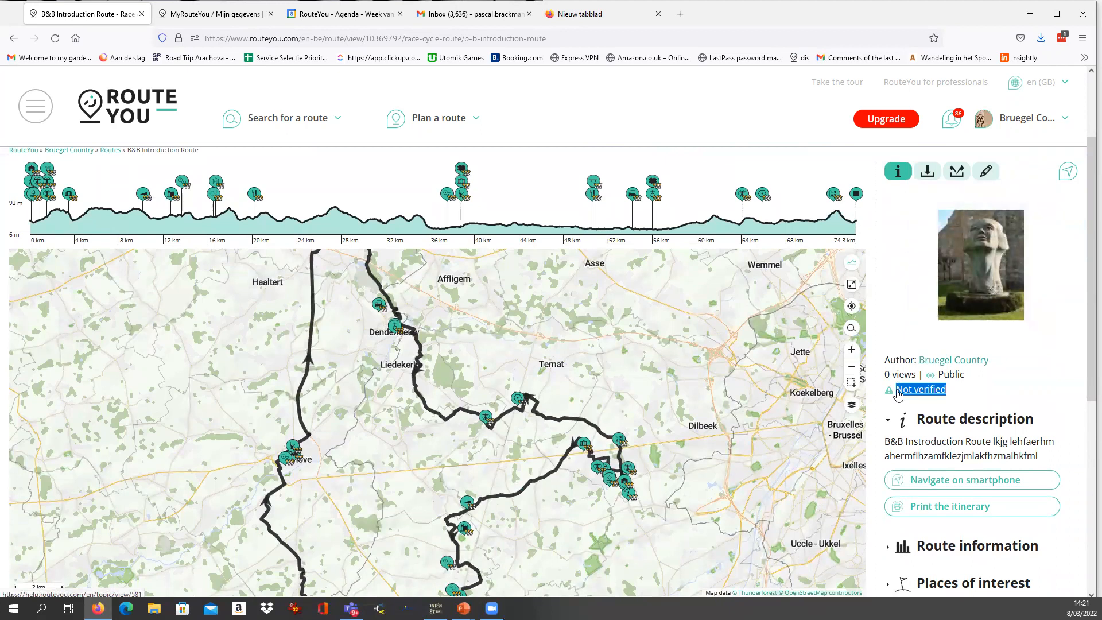
# Read the route description on the B&B Introduction Route page, checking the placeholder text after the title.
pyautogui.scroll(-2, 898, 393)
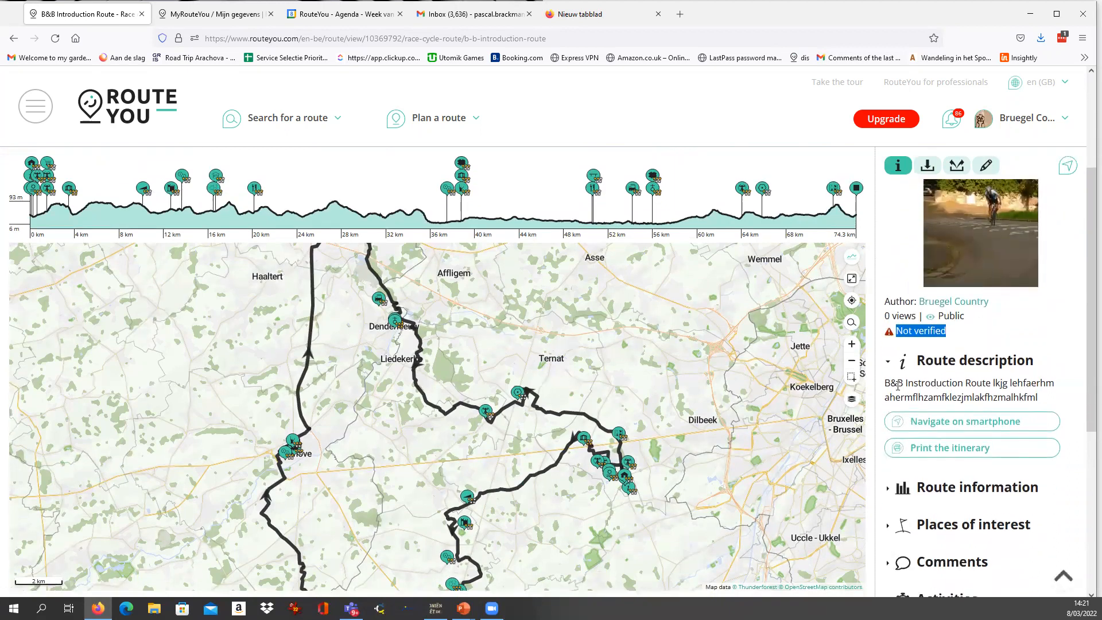
pyautogui.moveTo(884, 384); pyautogui.dragTo(1057, 407)
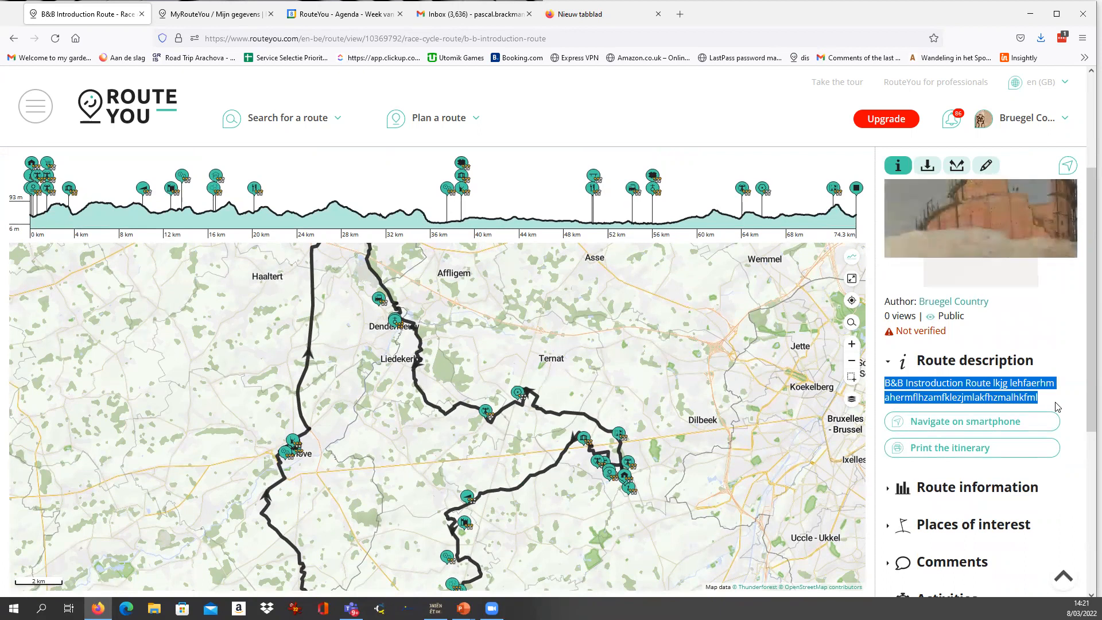
pyautogui.scroll(-1, 1062, 399)
pyautogui.click(961, 321)
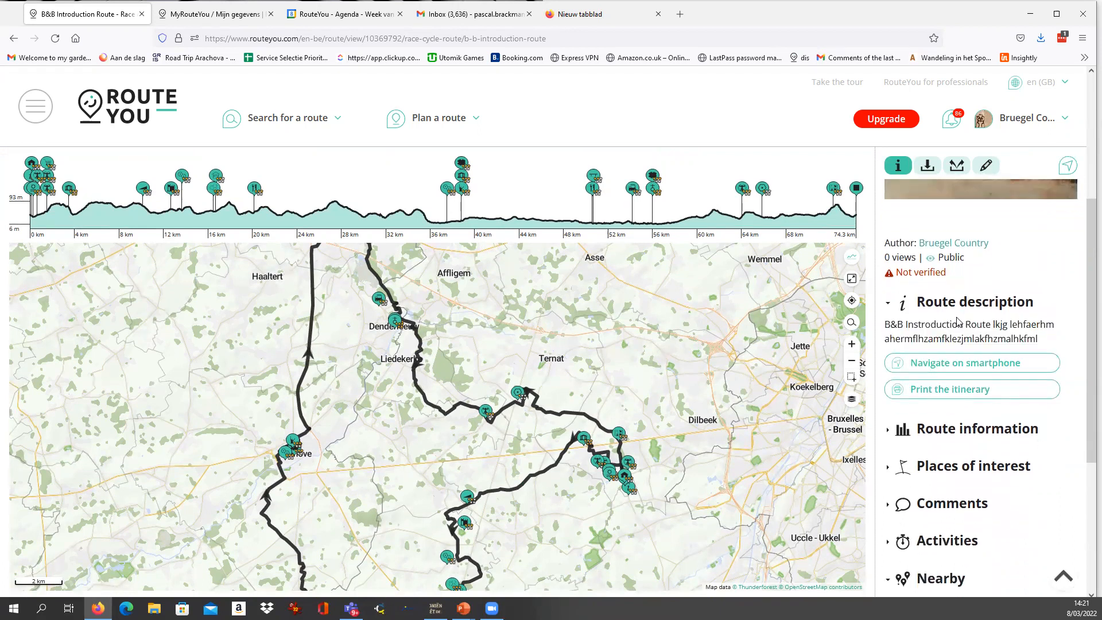
pyautogui.moveTo(1042, 342); pyautogui.dragTo(991, 325)
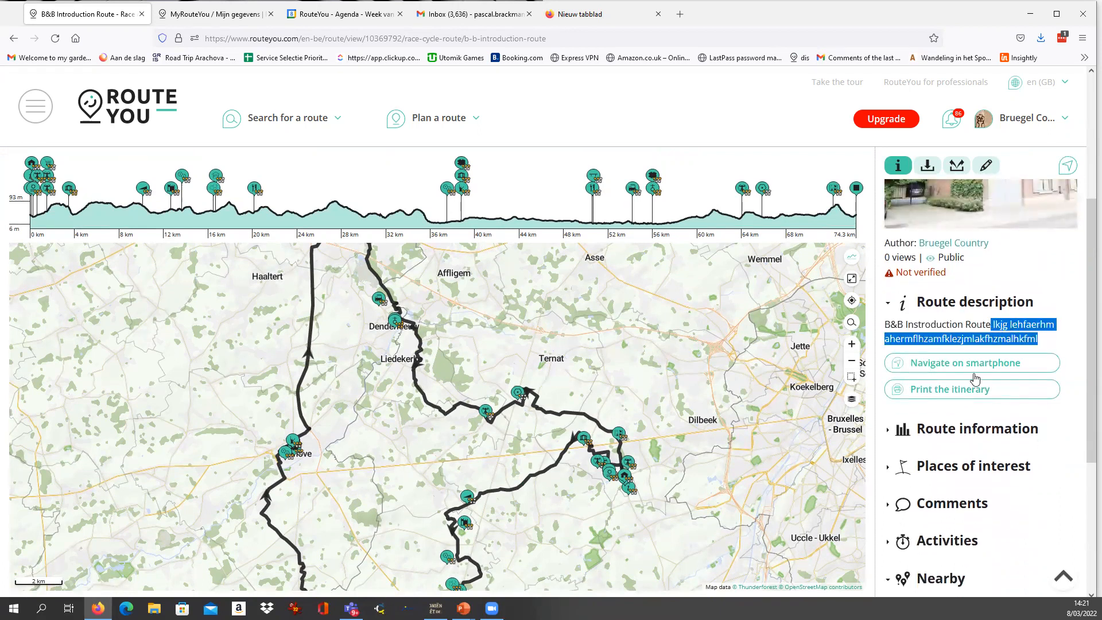
# Expand the route information and examine the start and end addresses, the characteristics icons and the regions.
pyautogui.click(888, 436)
pyautogui.scroll(-2, 936, 469)
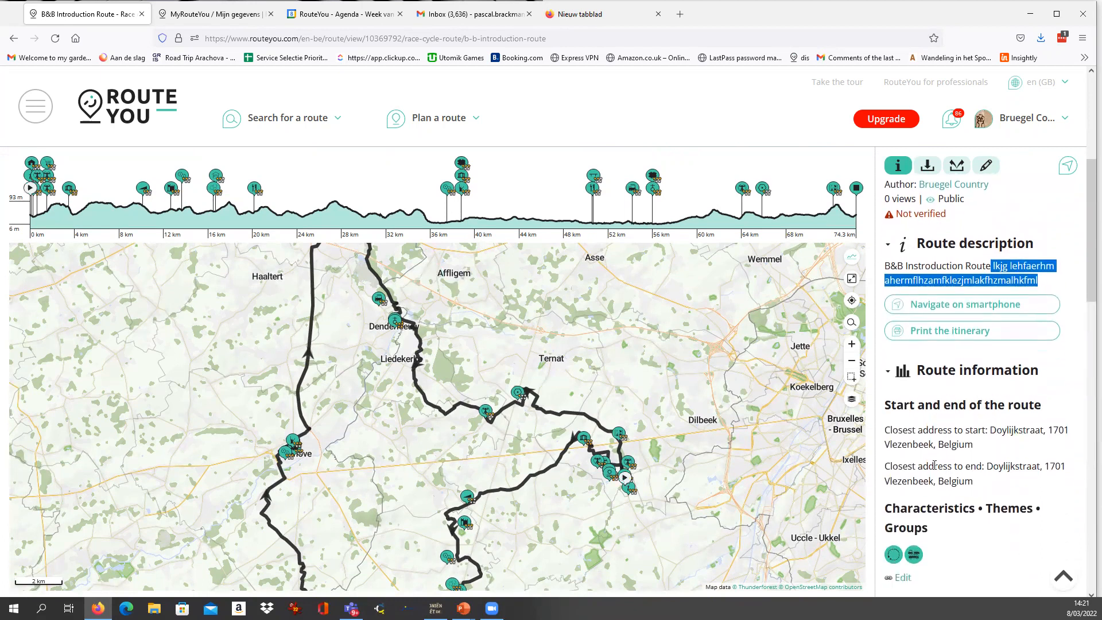
pyautogui.scroll(-2, 1007, 312)
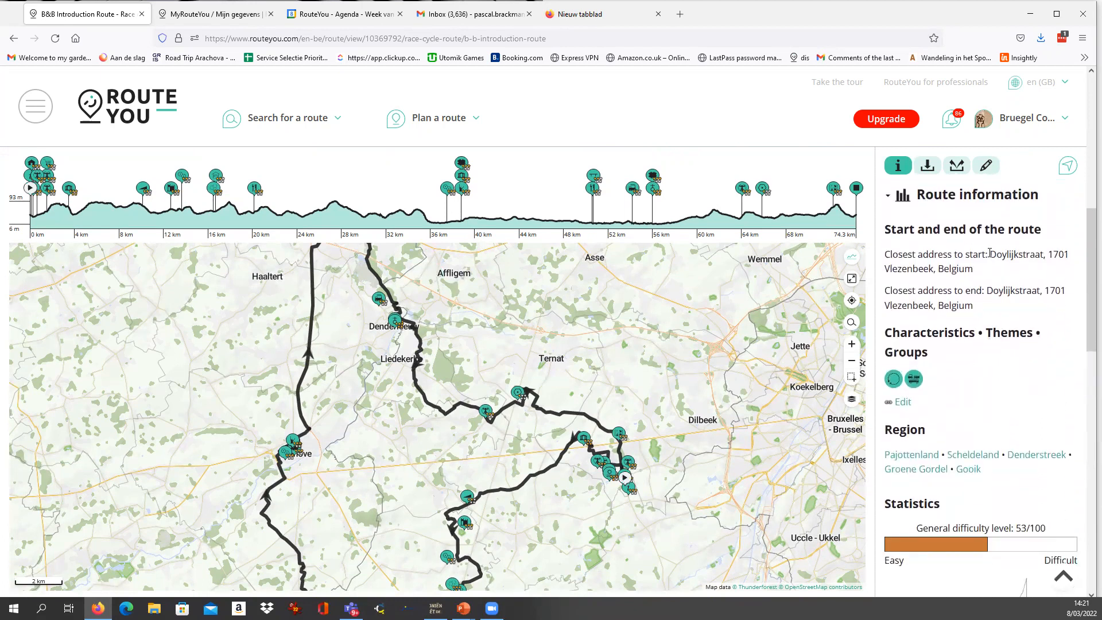
pyautogui.moveTo(993, 256); pyautogui.dragTo(973, 270)
pyautogui.scroll(-1, 939, 363)
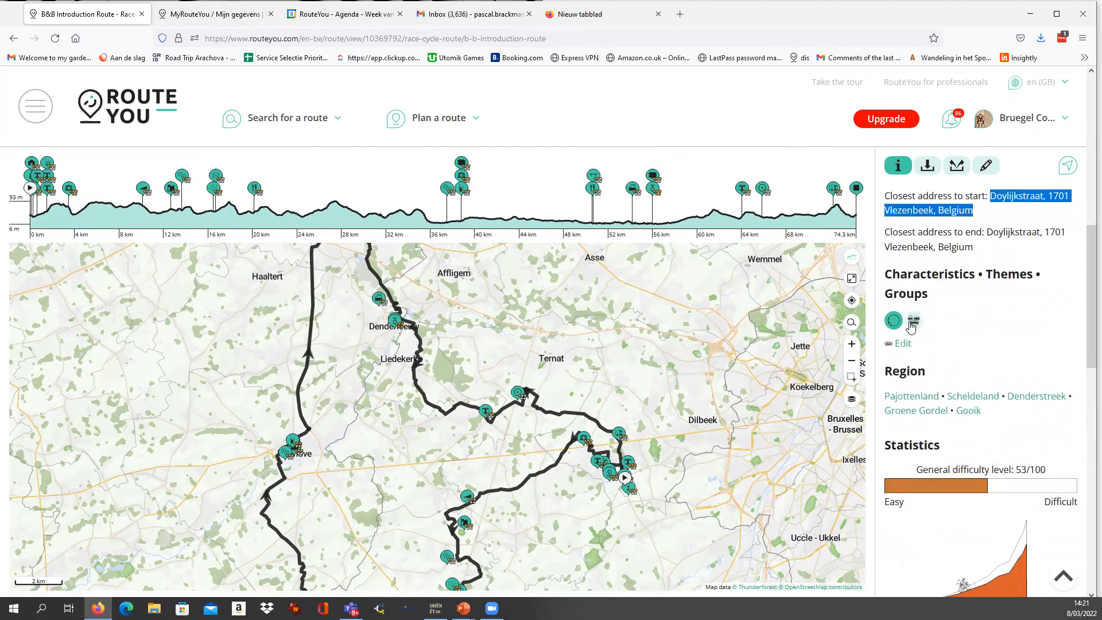
pyautogui.moveTo(911, 326)
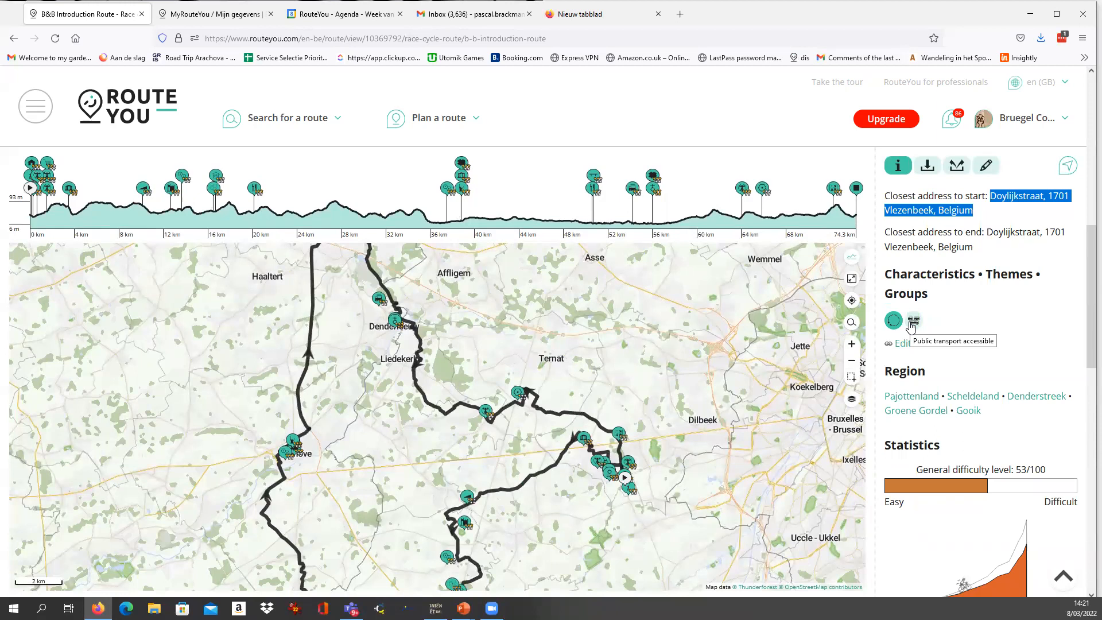
pyautogui.scroll(-2, 942, 277)
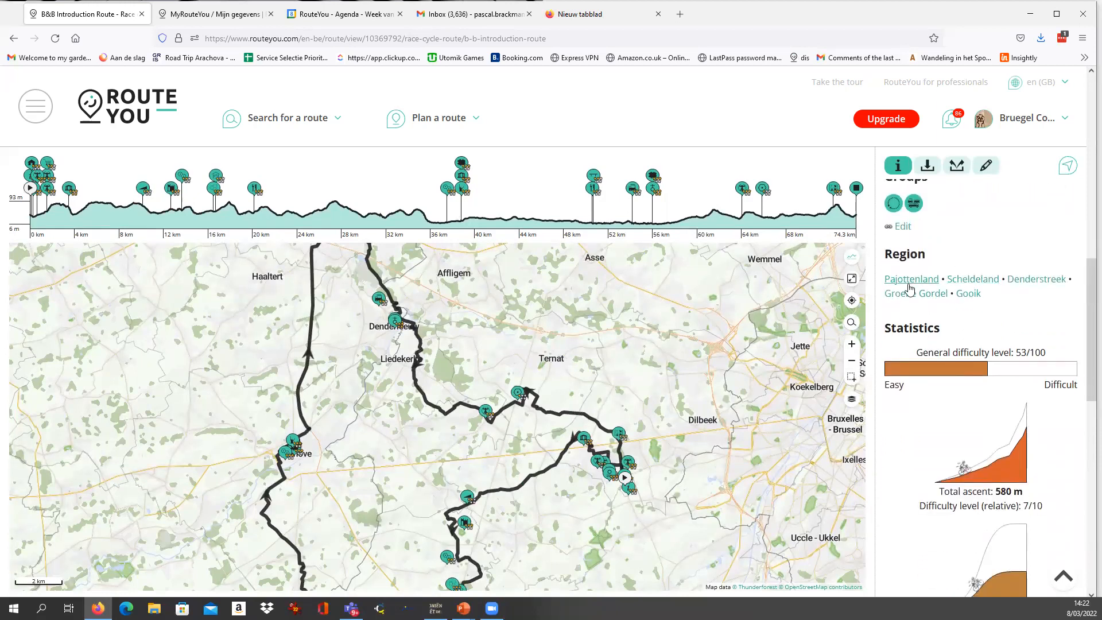
# Examine the route statistics, including general difficulty level, total ascent, maximal slope, length and total descent.
pyautogui.scroll(-3, 993, 319)
pyautogui.scroll(1, 1026, 232)
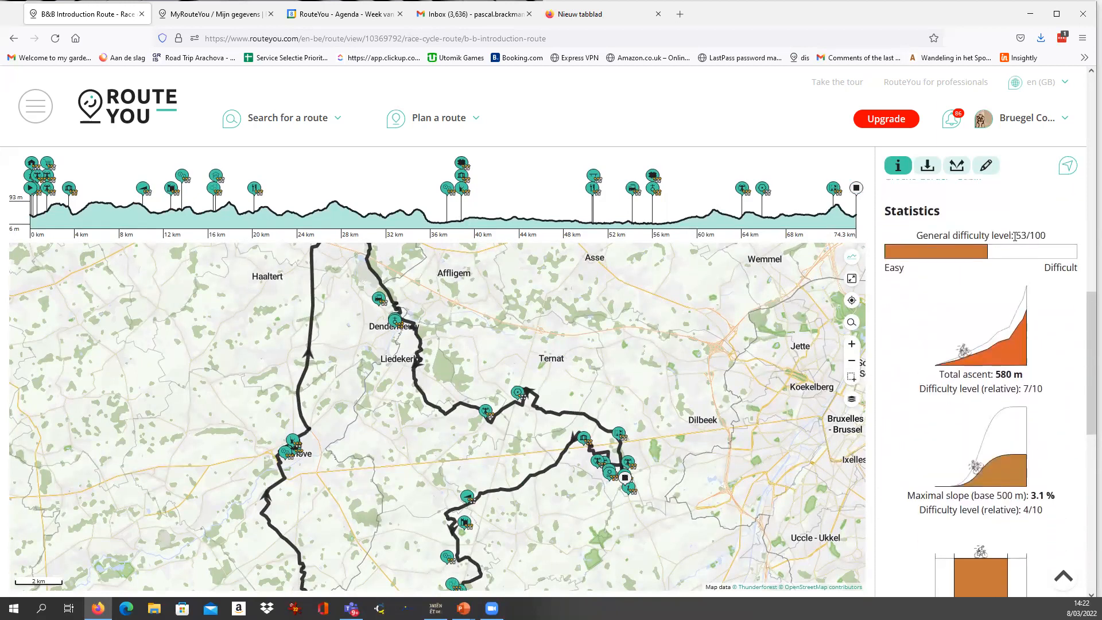
pyautogui.moveTo(1035, 236); pyautogui.dragTo(1067, 241)
pyautogui.moveTo(996, 374); pyautogui.dragTo(1030, 380)
pyautogui.scroll(-7, 1021, 423)
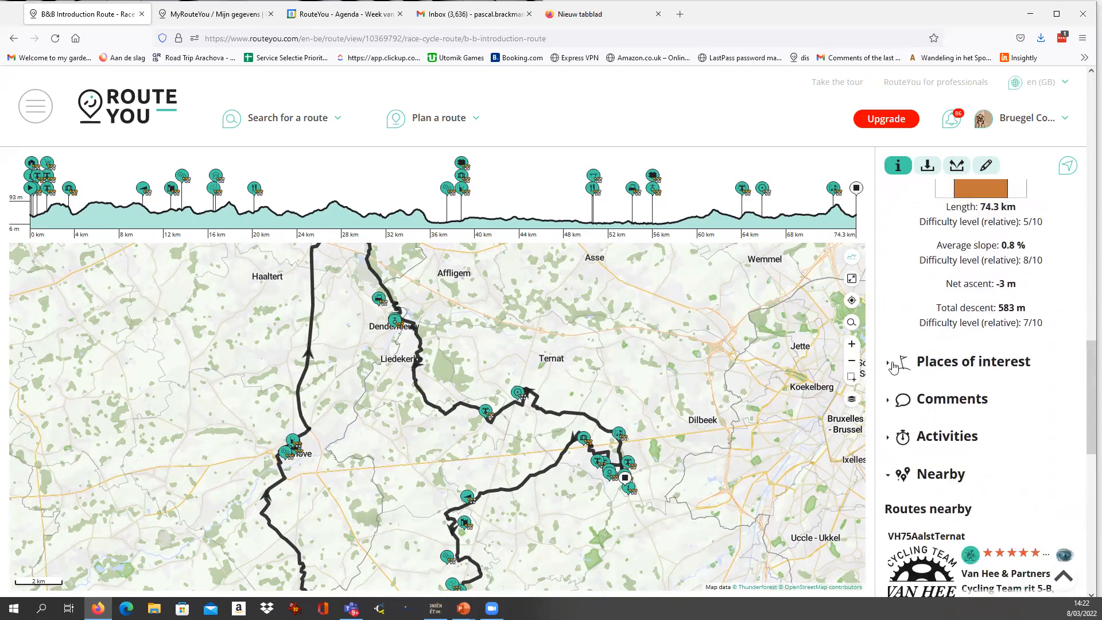
# Expand the places of interest and read through the route's entries, from the Bruegel info panel to the Geraardsbergsestraat climb.
pyautogui.click(893, 367)
pyautogui.scroll(-3, 980, 249)
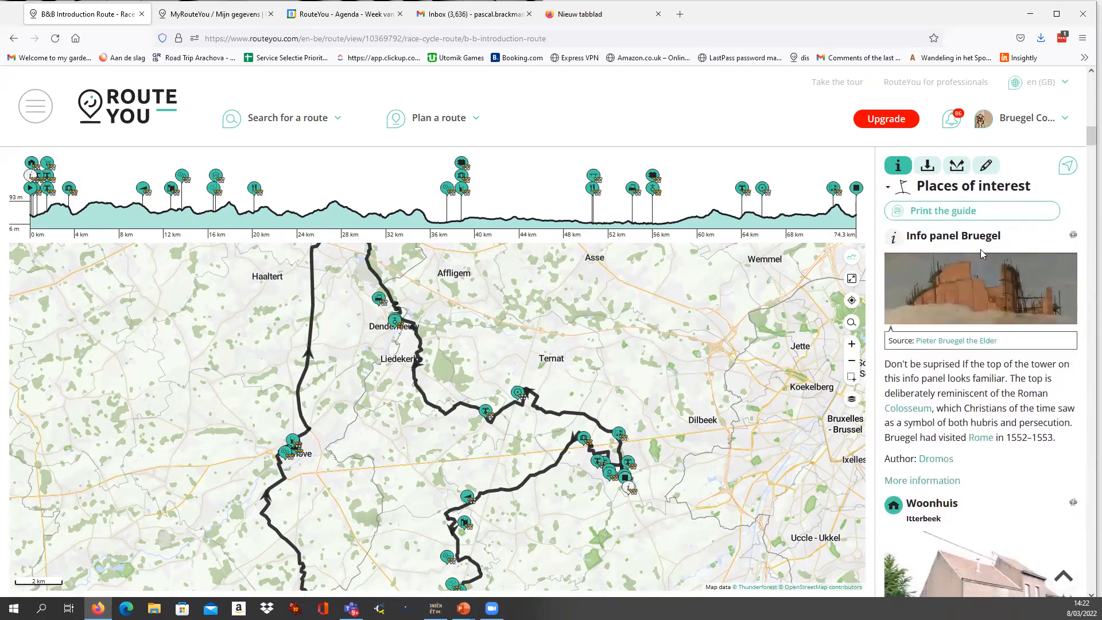
pyautogui.doubleClick(965, 237)
pyautogui.scroll(-10, 968, 391)
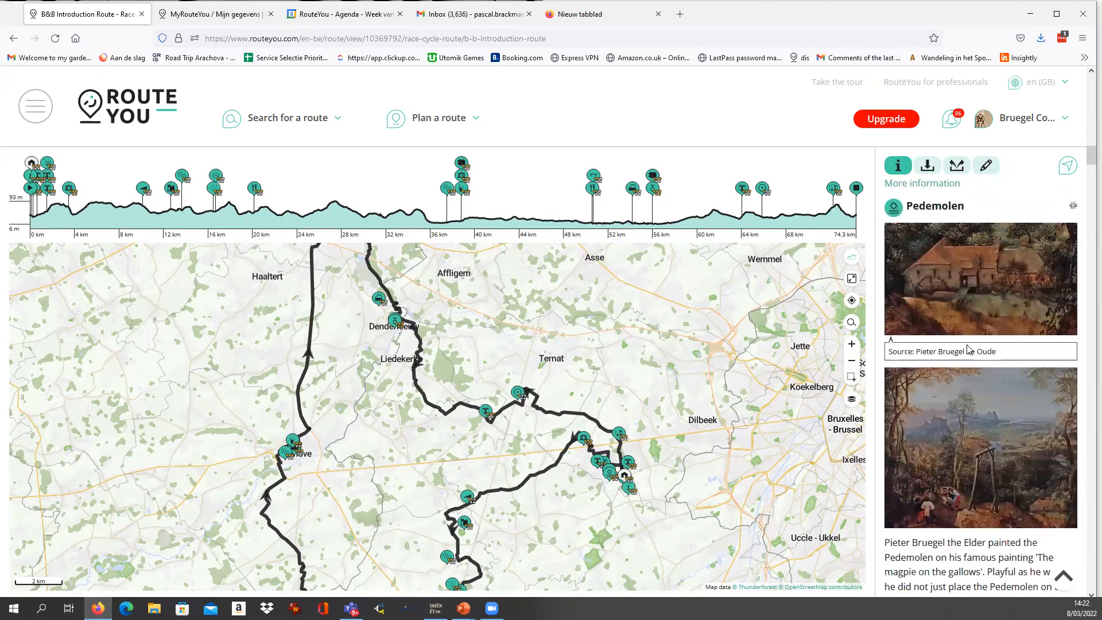
pyautogui.scroll(-10, 968, 349)
pyautogui.scroll(-10, 967, 345)
pyautogui.scroll(-10, 967, 345)
pyautogui.scroll(-3, 968, 349)
pyautogui.moveTo(1088, 277); pyautogui.dragTo(1086, 245)
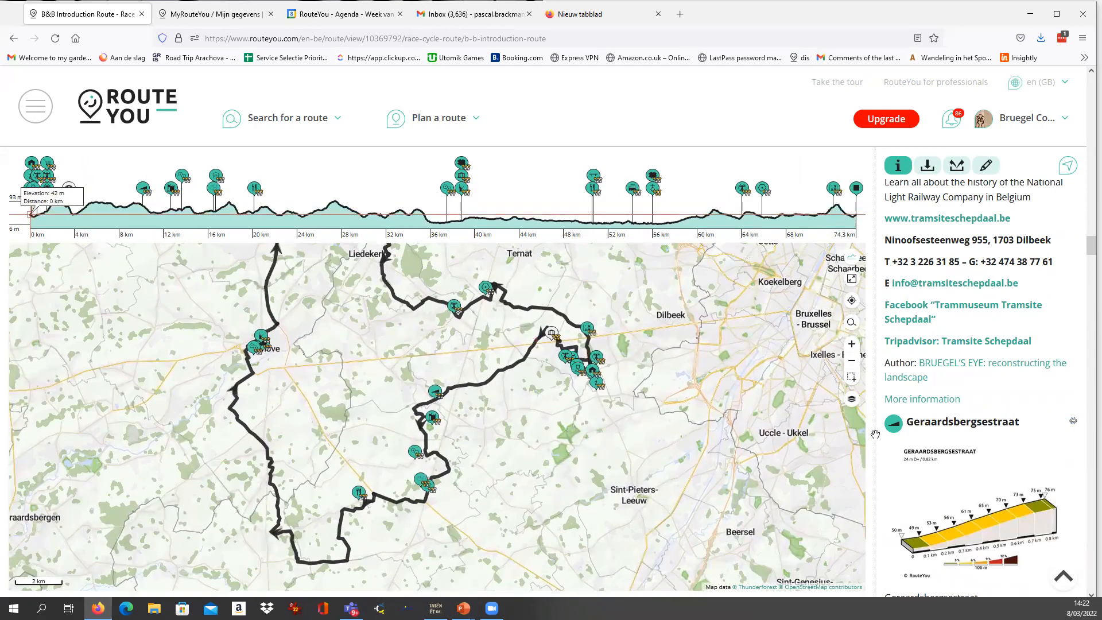
# Return to the start of the route details and collapse the route information and places of interest sections.
pyautogui.moveTo(1086, 260); pyautogui.dragTo(1090, 187)
pyautogui.scroll(10, 984, 326)
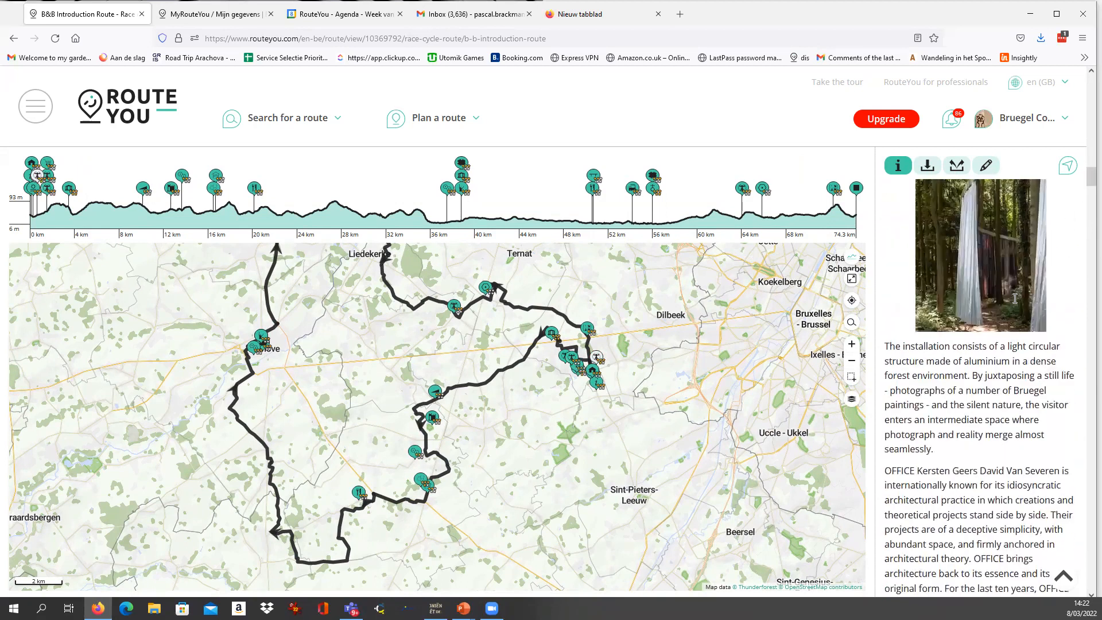
pyautogui.scroll(10, 983, 326)
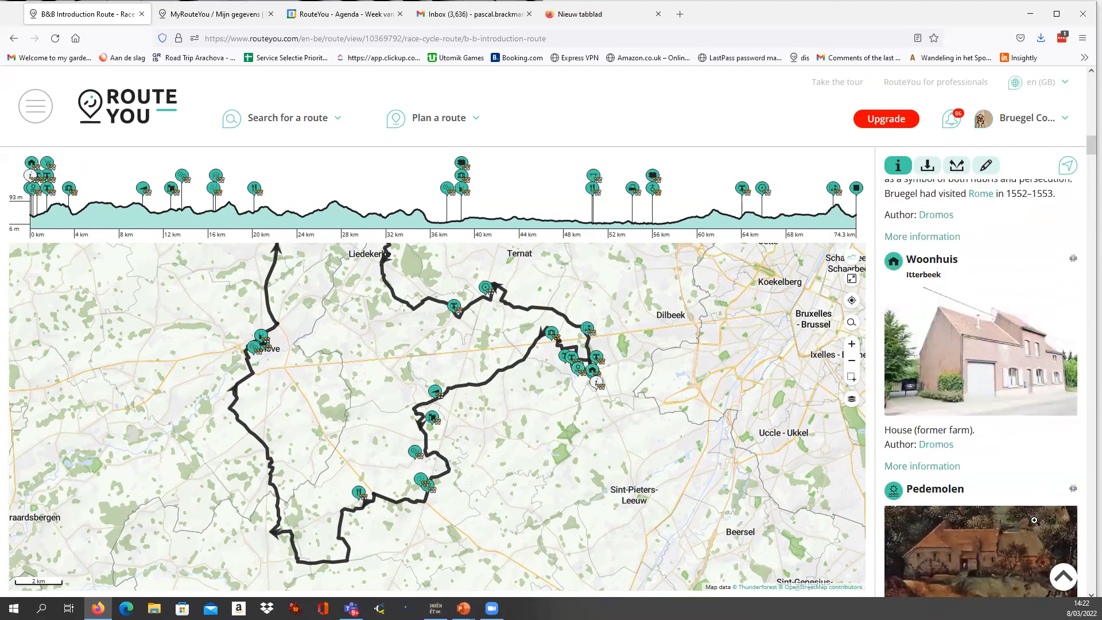
pyautogui.scroll(-1, 956, 454)
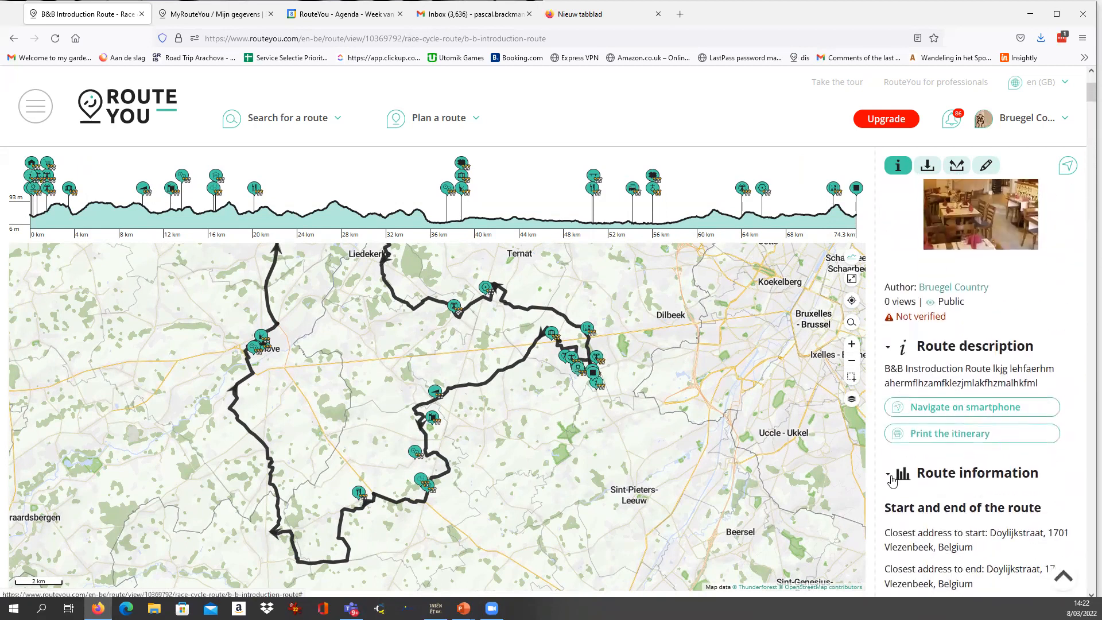
pyautogui.click(888, 475)
pyautogui.scroll(-3, 922, 420)
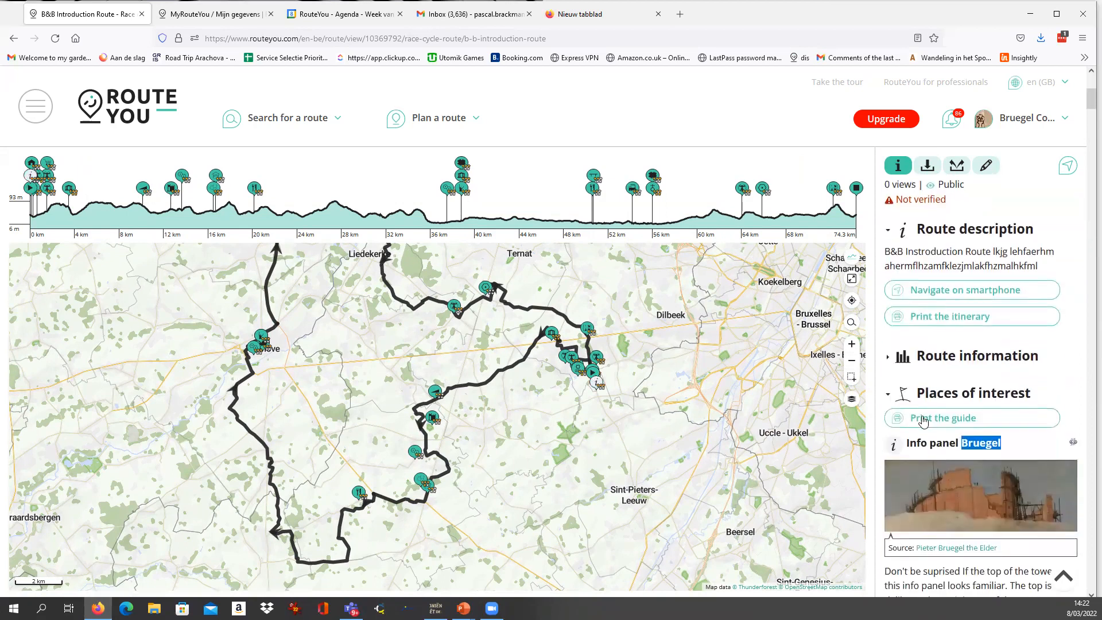
pyautogui.click(890, 396)
pyautogui.scroll(-2, 921, 379)
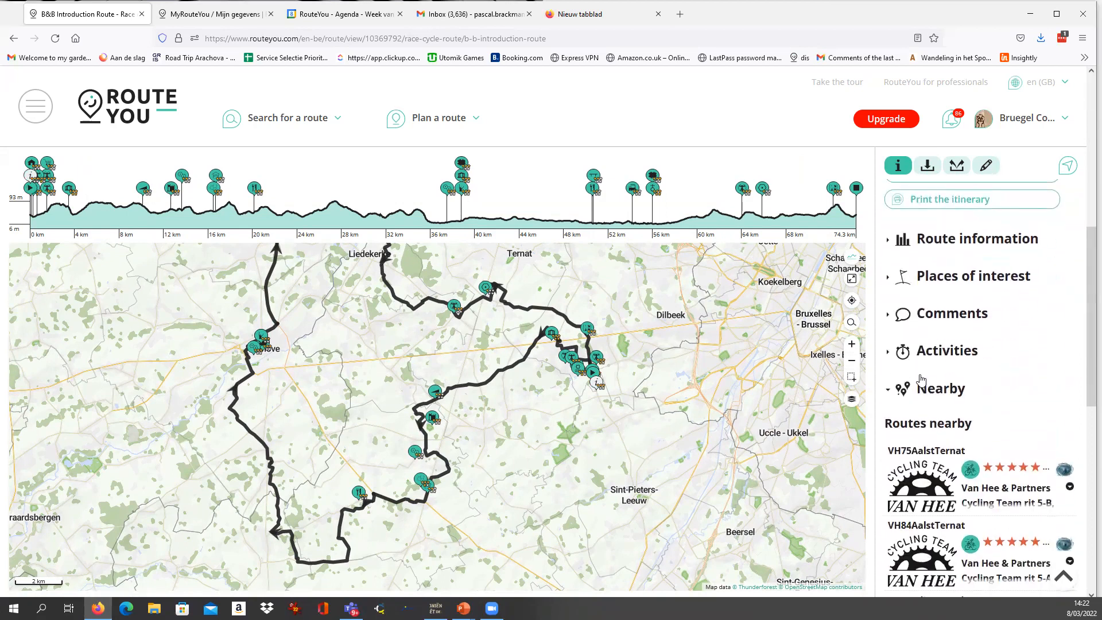
# Expand the comments and examine the RouteYou StarTracker analysis of known roads and suitability as a race cycle route.
pyautogui.click(889, 317)
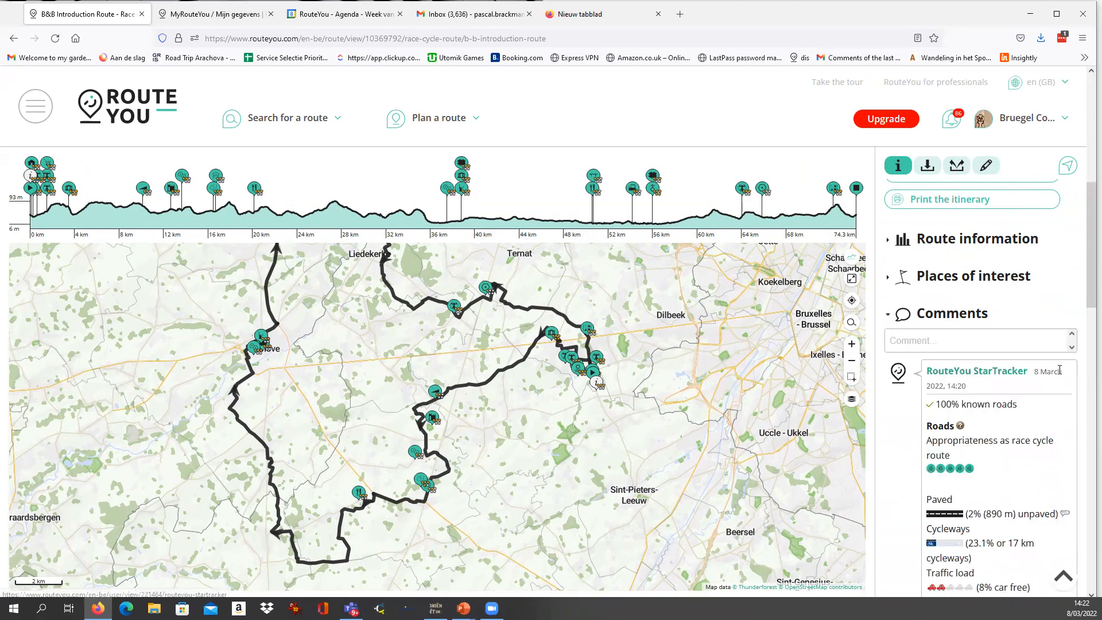
pyautogui.scroll(-2, 1042, 381)
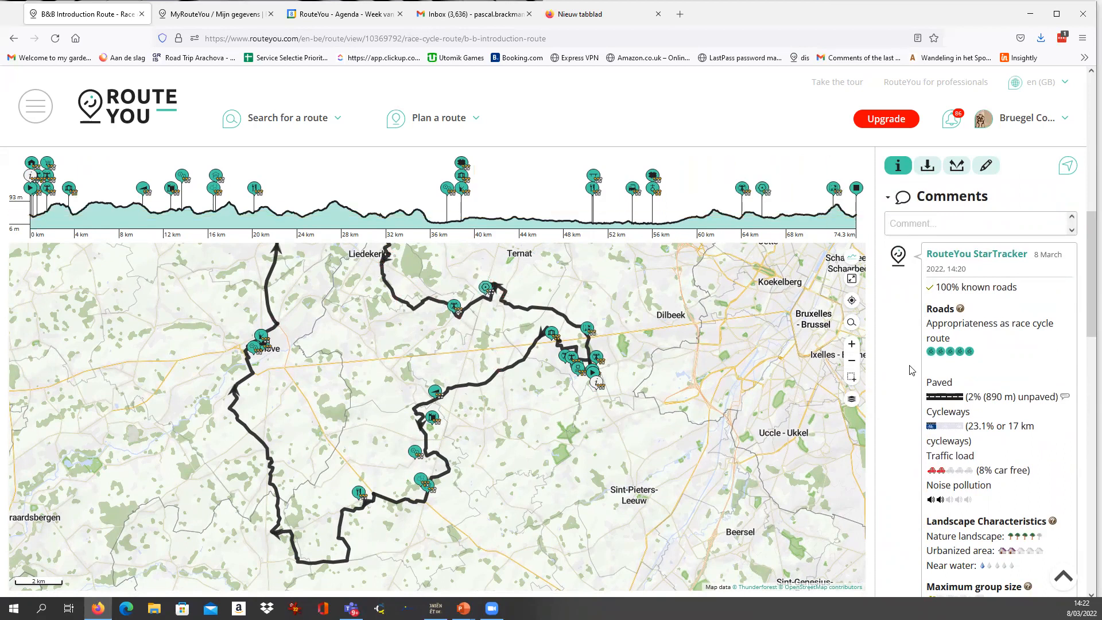
pyautogui.scroll(-1, 1002, 370)
pyautogui.scroll(-1, 1001, 370)
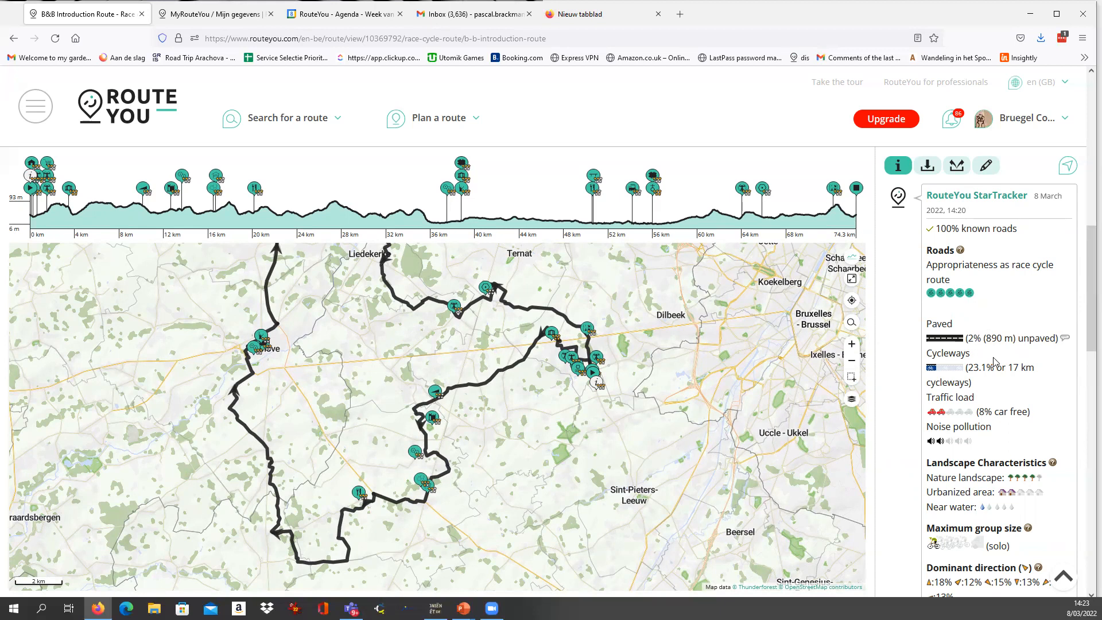
pyautogui.scroll(1, 1015, 353)
pyautogui.scroll(-1, 1013, 352)
pyautogui.scroll(-1, 995, 344)
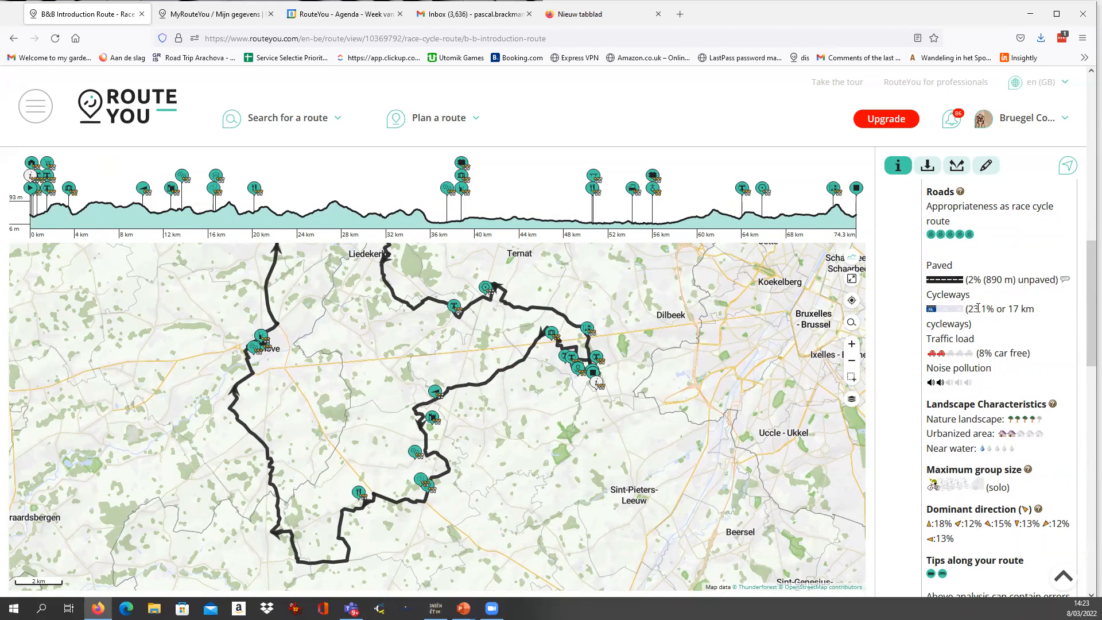
# Examine the cycleways share and the car-free traffic load in the StarTracker analysis, continuing to the tips along the route.
pyautogui.moveTo(984, 311); pyautogui.dragTo(1033, 312)
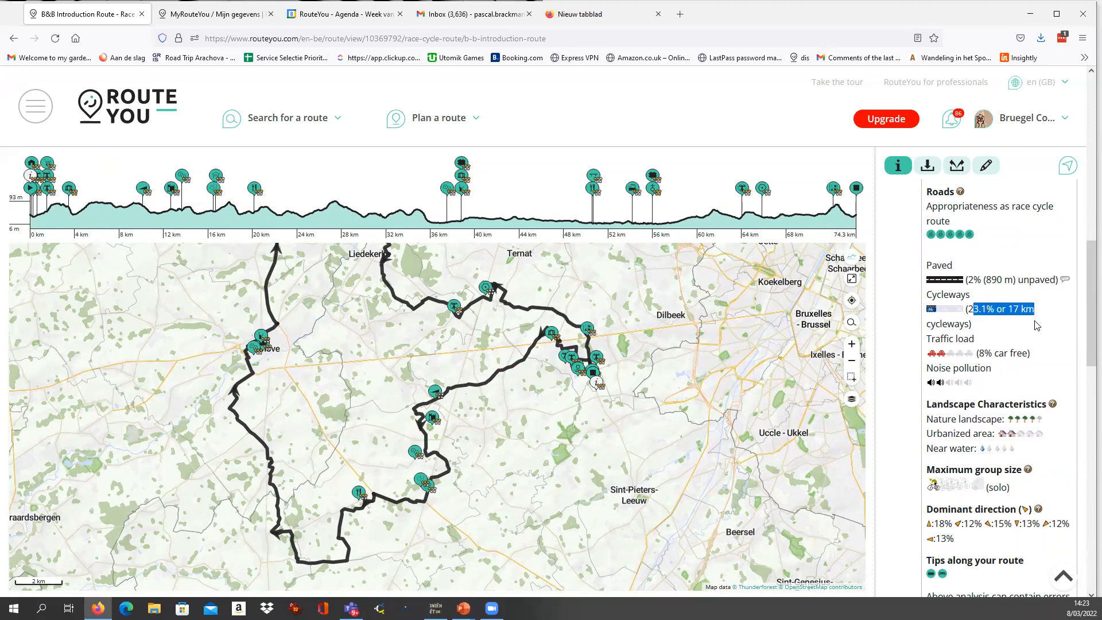
pyautogui.click(1015, 307)
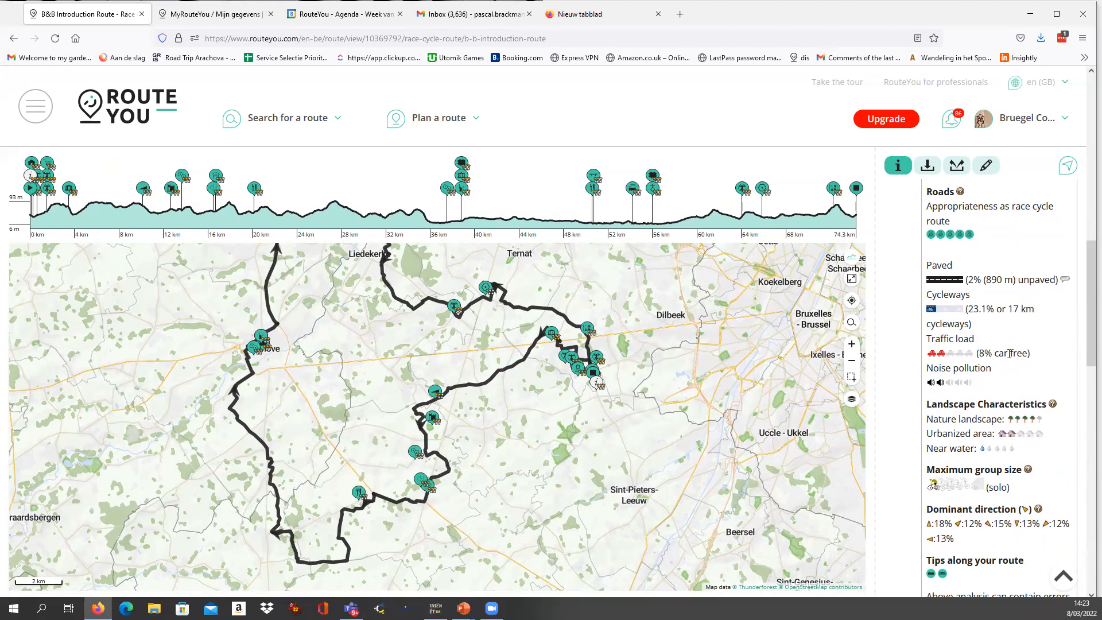
pyautogui.scroll(-1, 1008, 339)
pyautogui.moveTo(980, 294); pyautogui.dragTo(1008, 298)
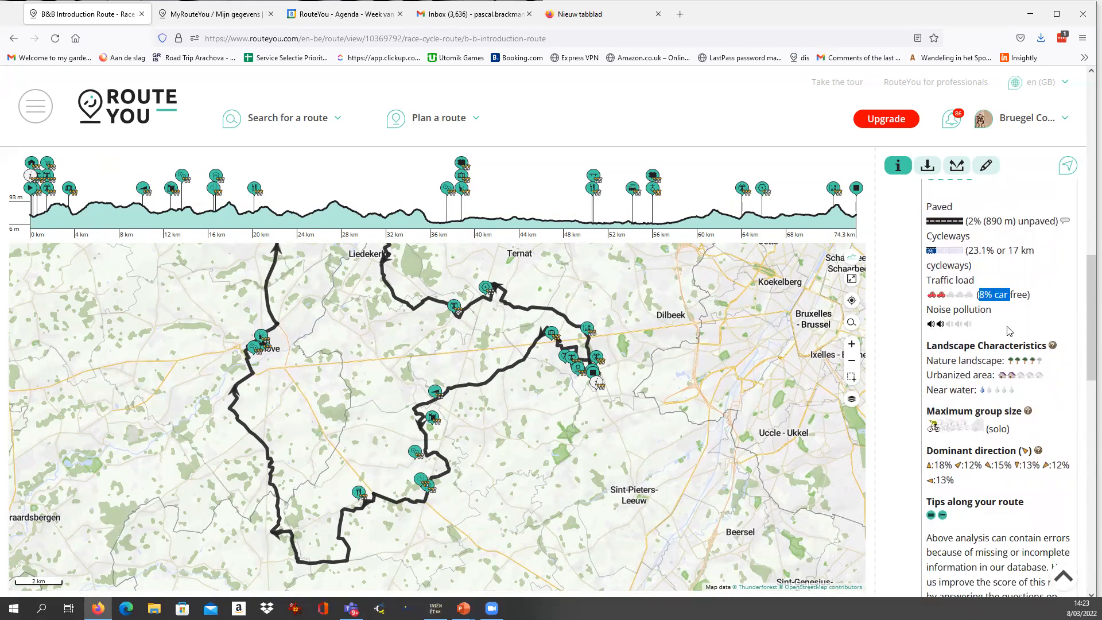
pyautogui.scroll(-1, 1009, 331)
pyautogui.scroll(-3, 955, 299)
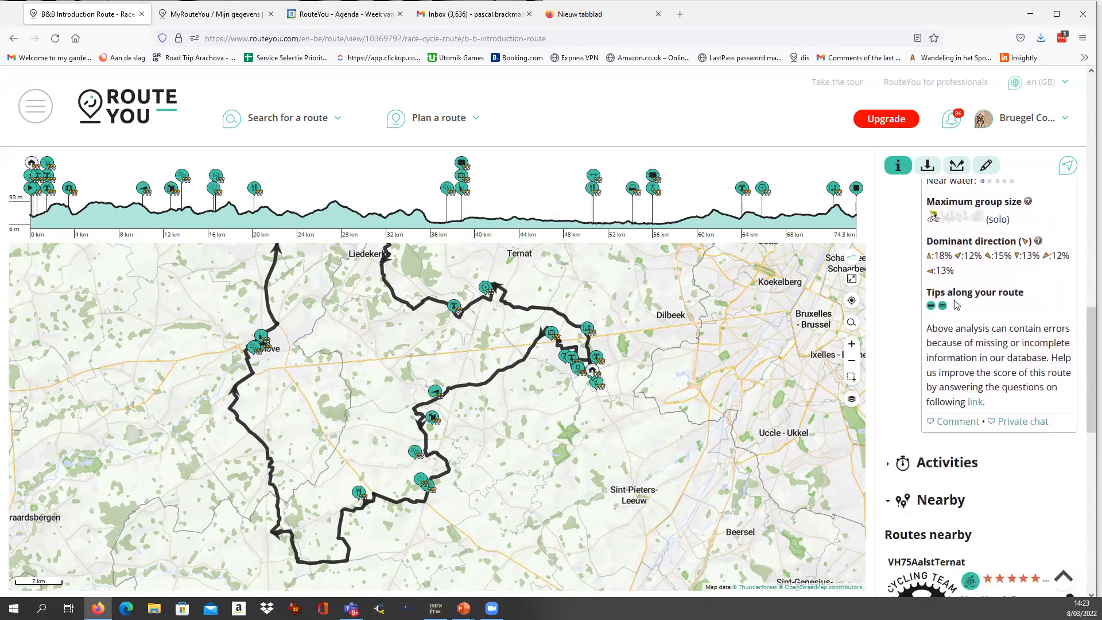
# Review the analysis's landscape characteristics, maximum group size and dominant direction, and look over the activities and nearby routes sections.
pyautogui.scroll(7, 955, 305)
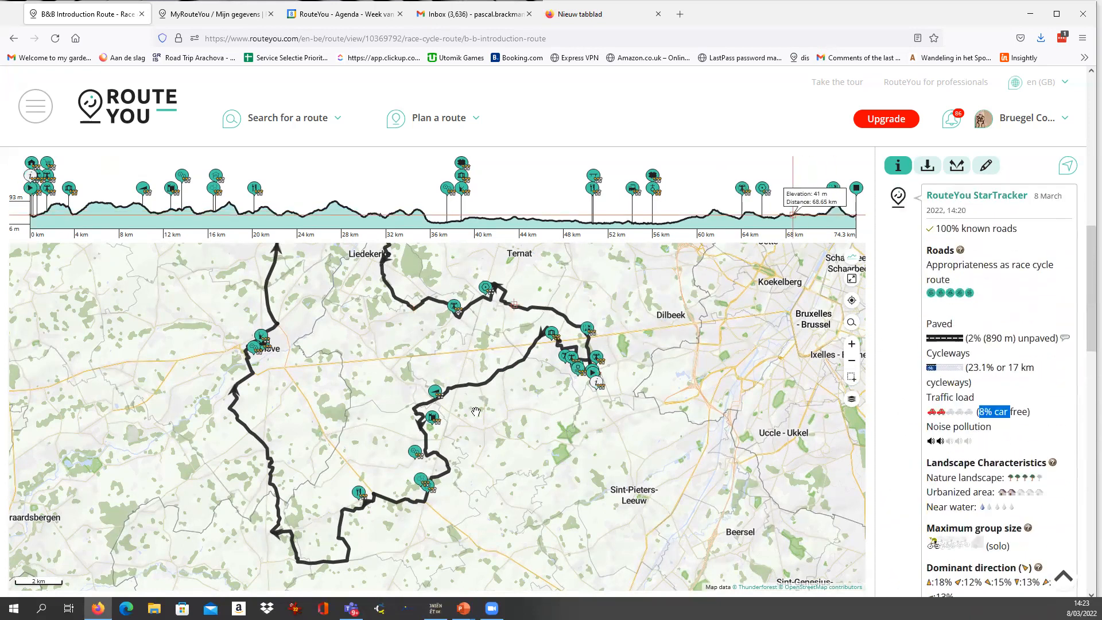
pyautogui.scroll(-10, 976, 400)
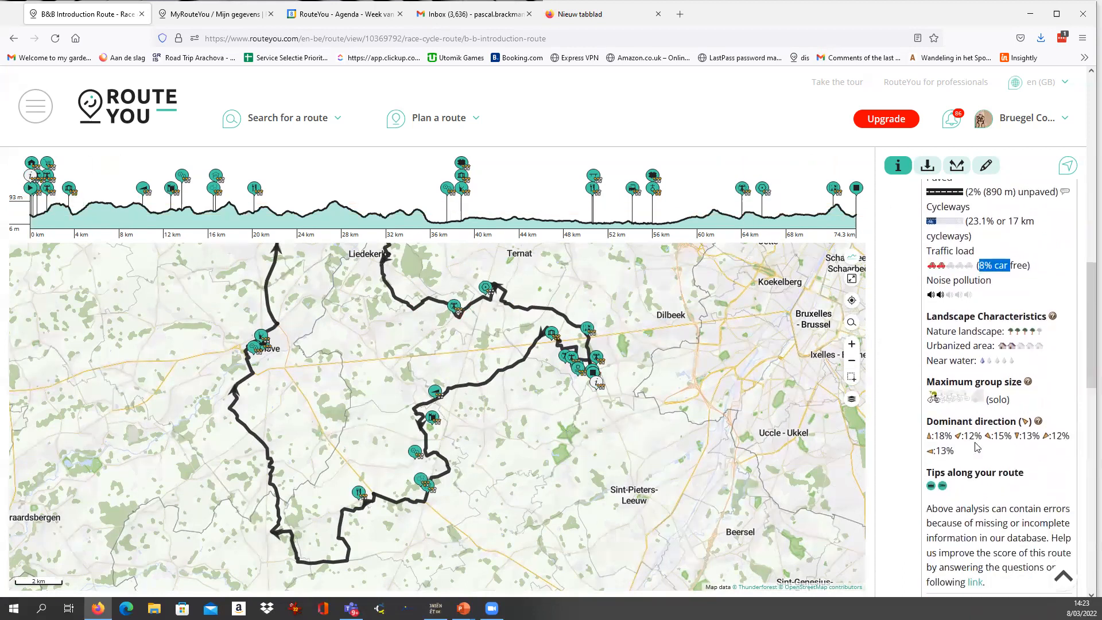
pyautogui.scroll(1, 975, 447)
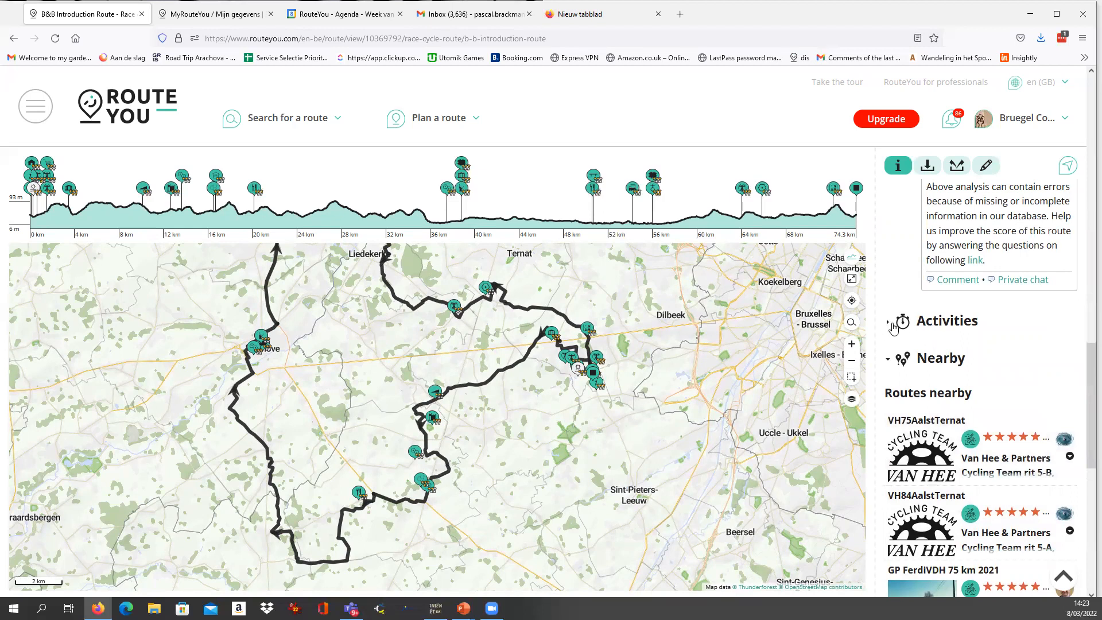
pyautogui.scroll(1, 929, 367)
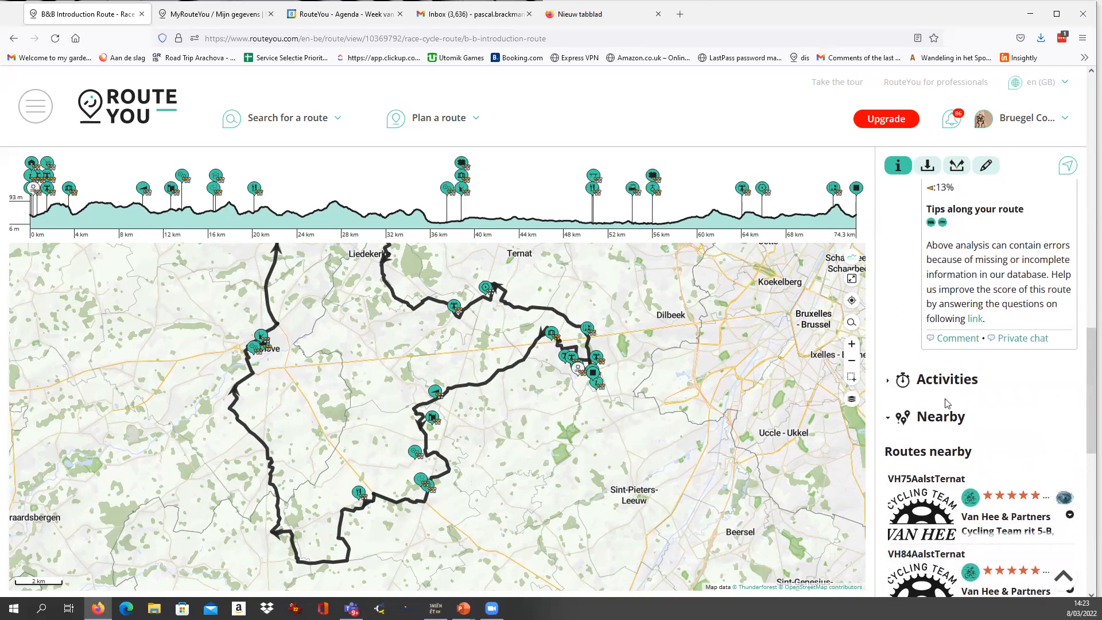
pyautogui.scroll(3, 938, 406)
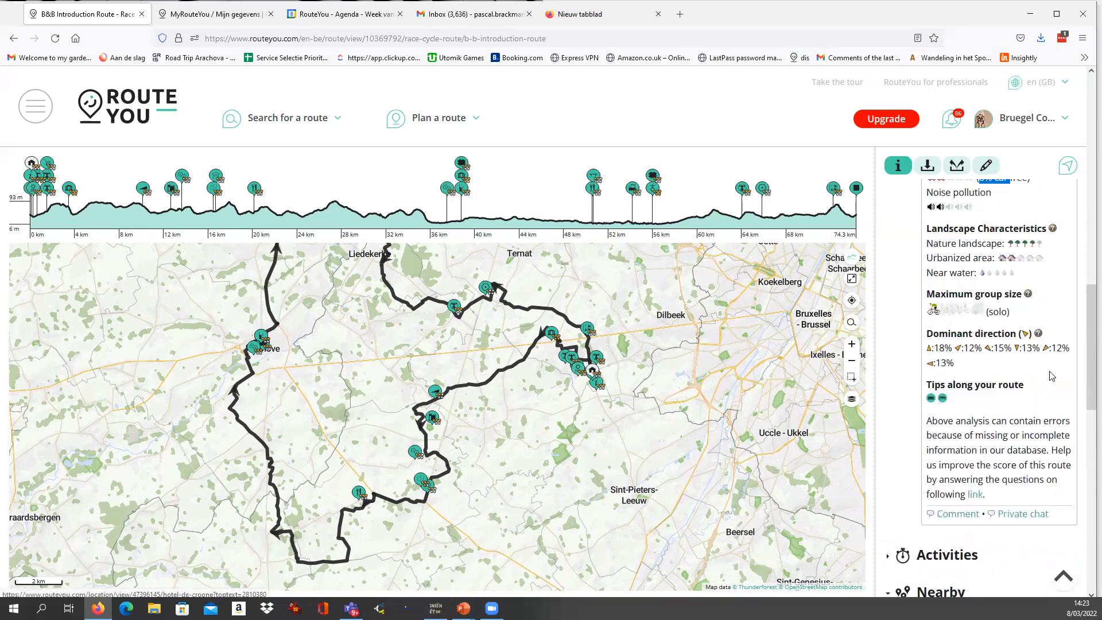
# Return to the route map, view the details of the View of light statue and close them.
pyautogui.moveTo(1086, 387); pyautogui.dragTo(1086, 167)
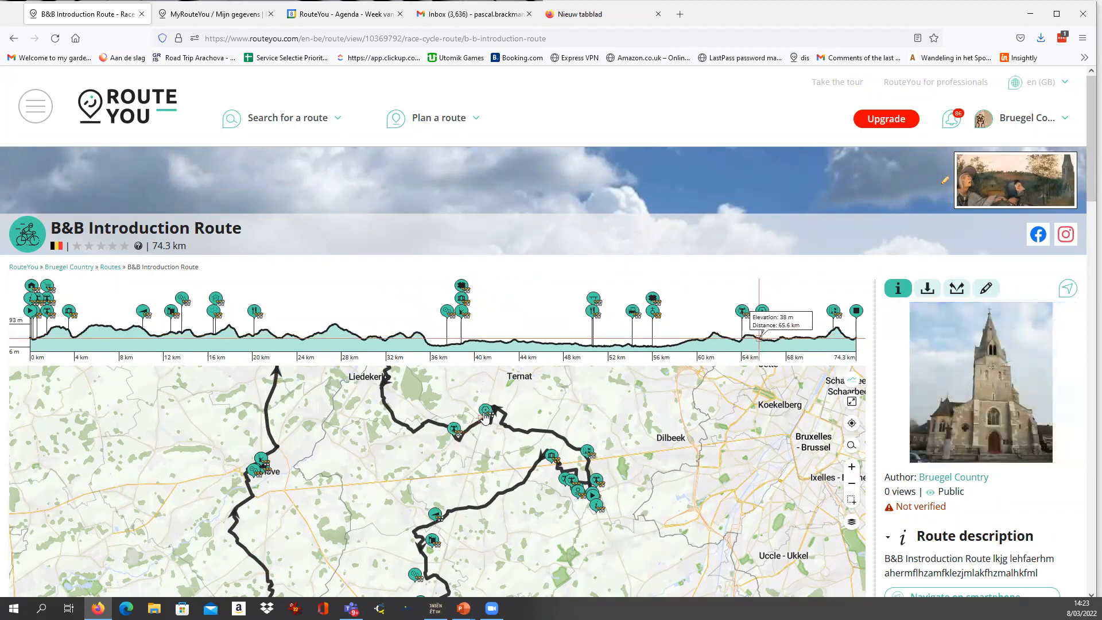
pyautogui.click(454, 429)
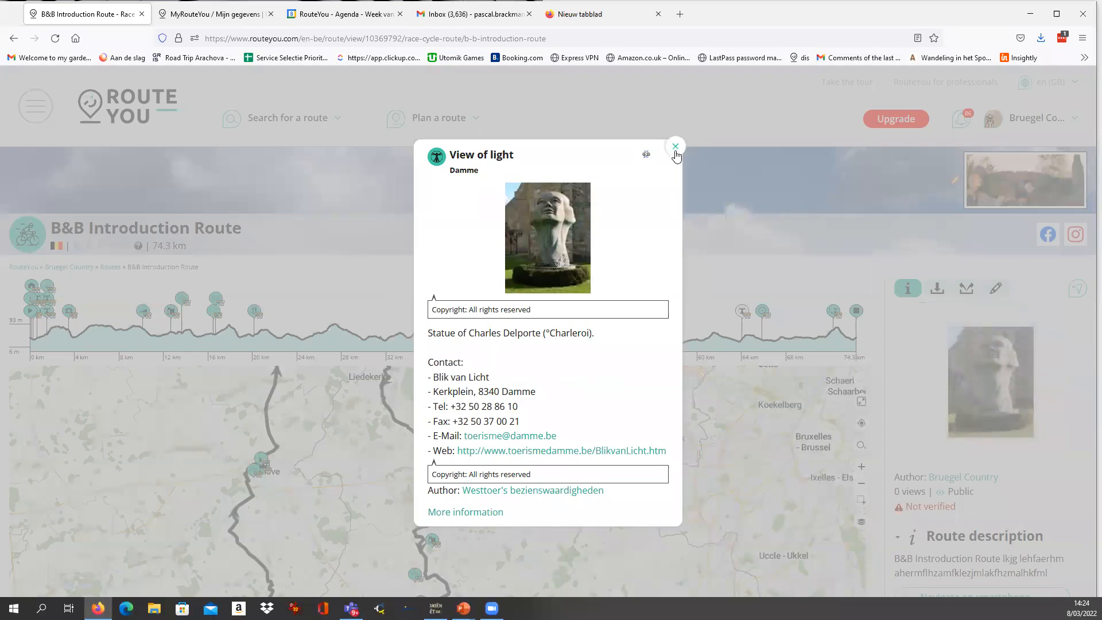
pyautogui.click(675, 146)
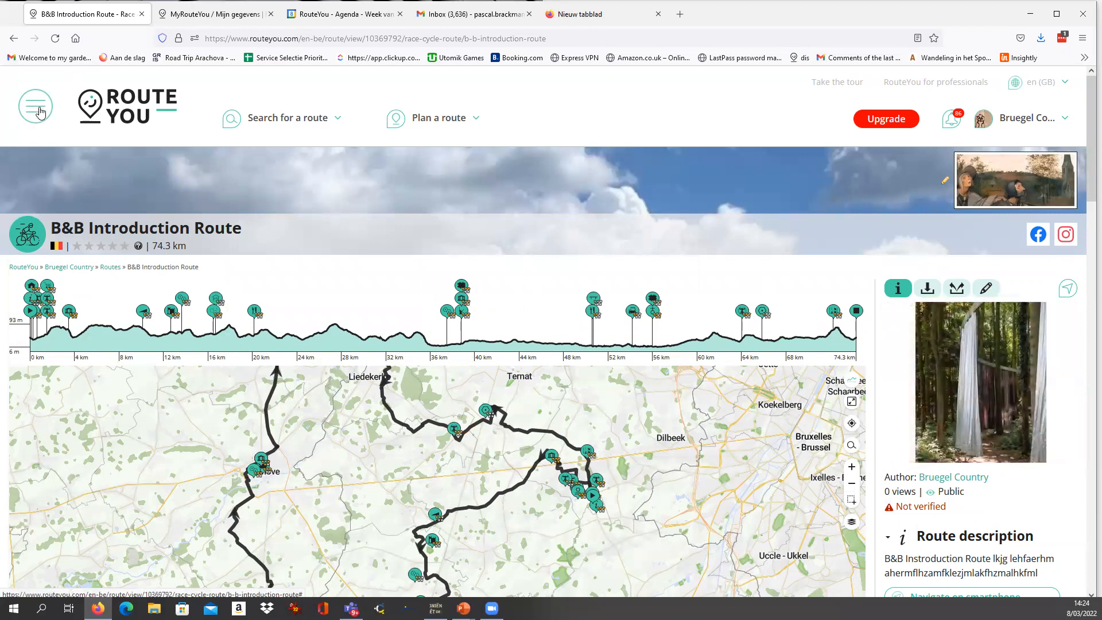
# Start adding a new place of interest from the site's main navigation.
pyautogui.click(38, 110)
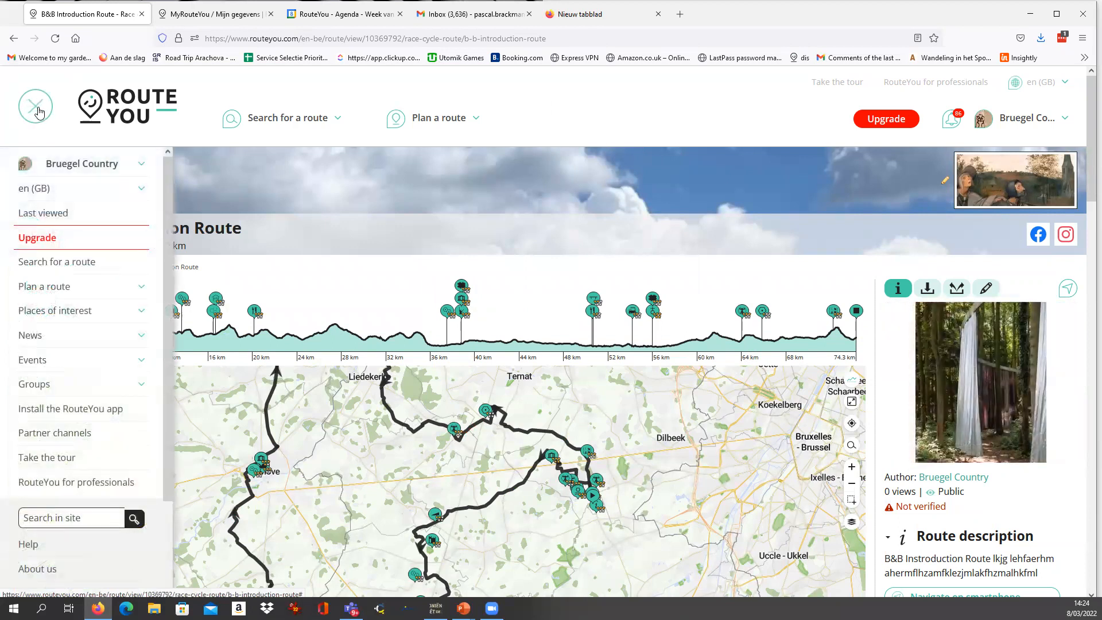
pyautogui.click(38, 110)
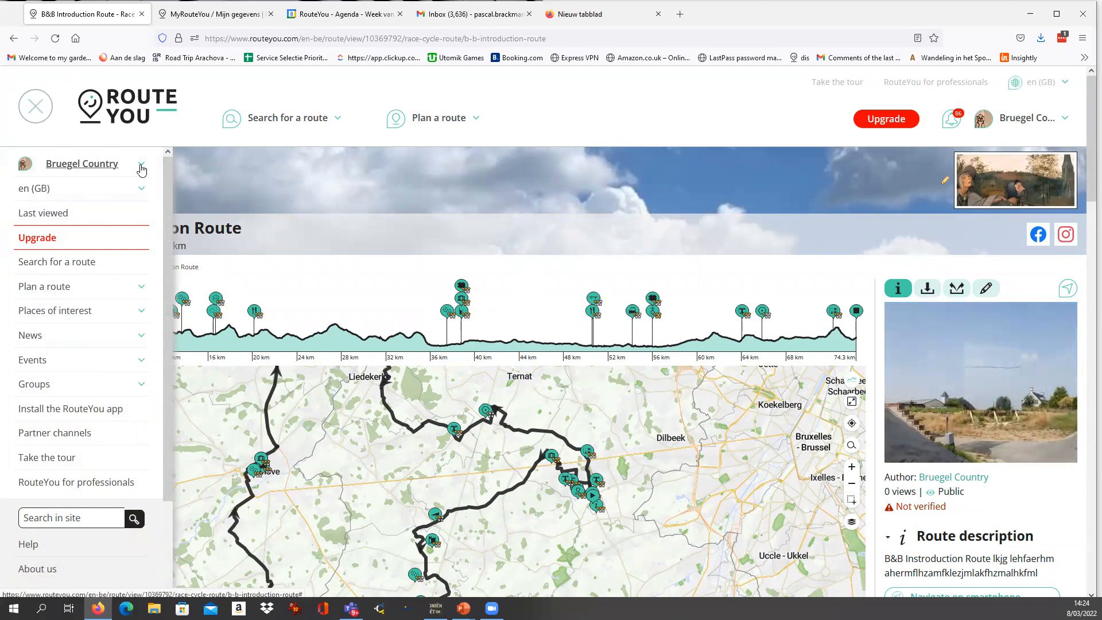
pyautogui.click(142, 168)
pyautogui.click(142, 167)
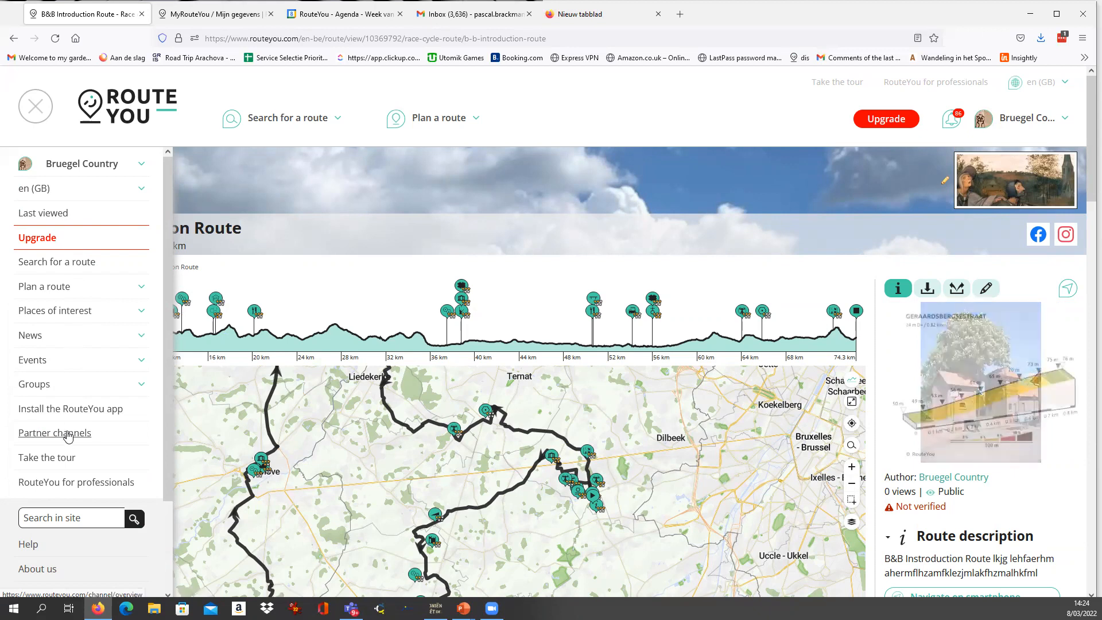
pyautogui.scroll(-2, 65, 452)
pyautogui.scroll(2, 71, 444)
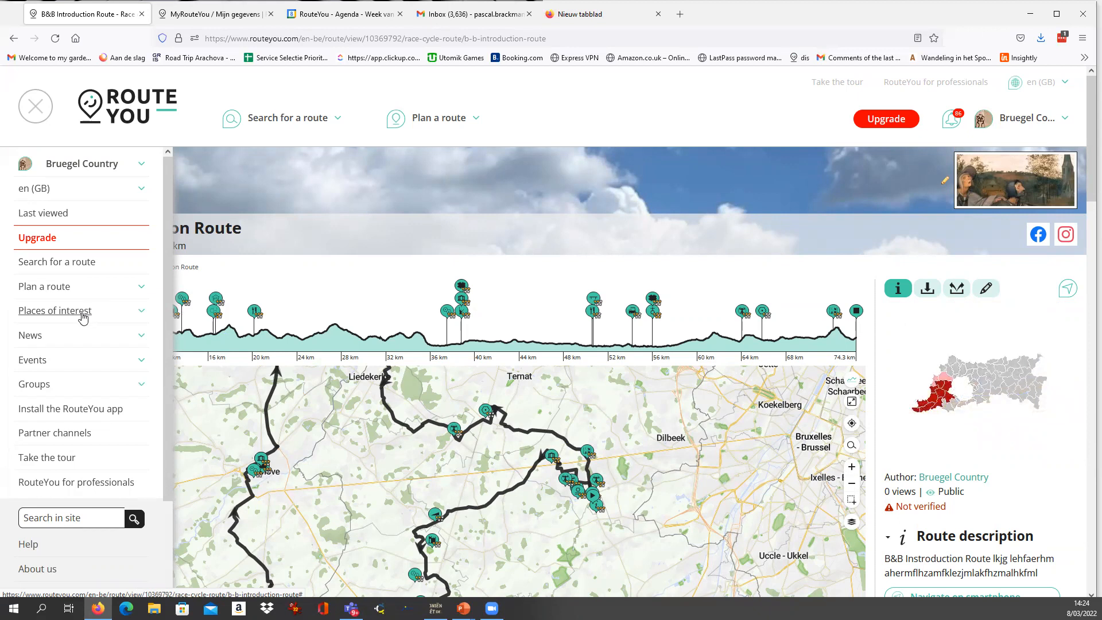
pyautogui.click(83, 316)
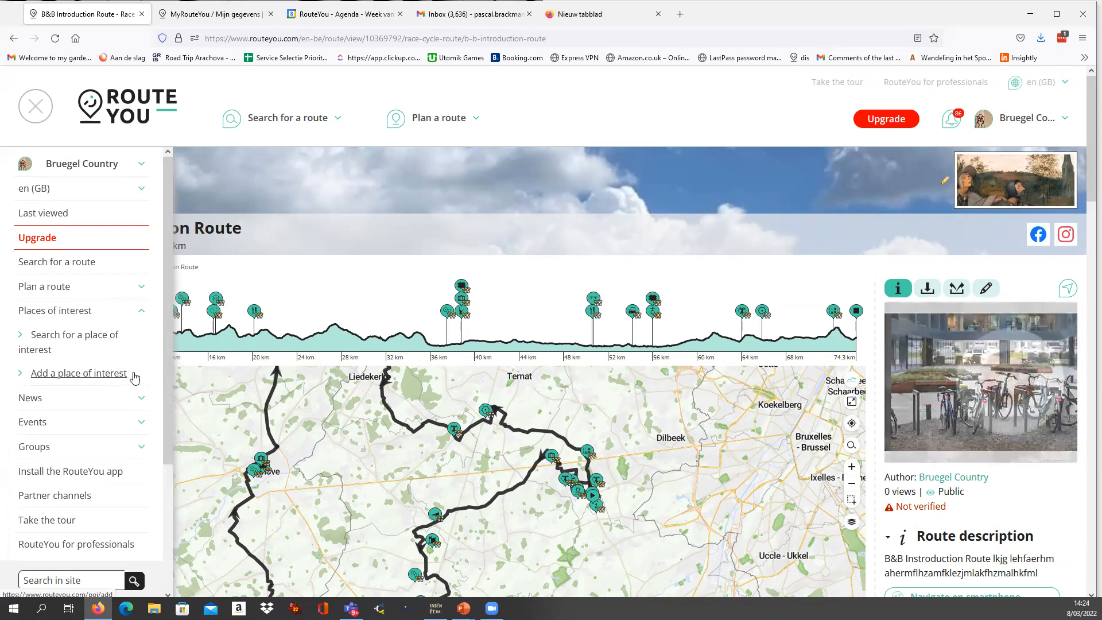
pyautogui.click(101, 373)
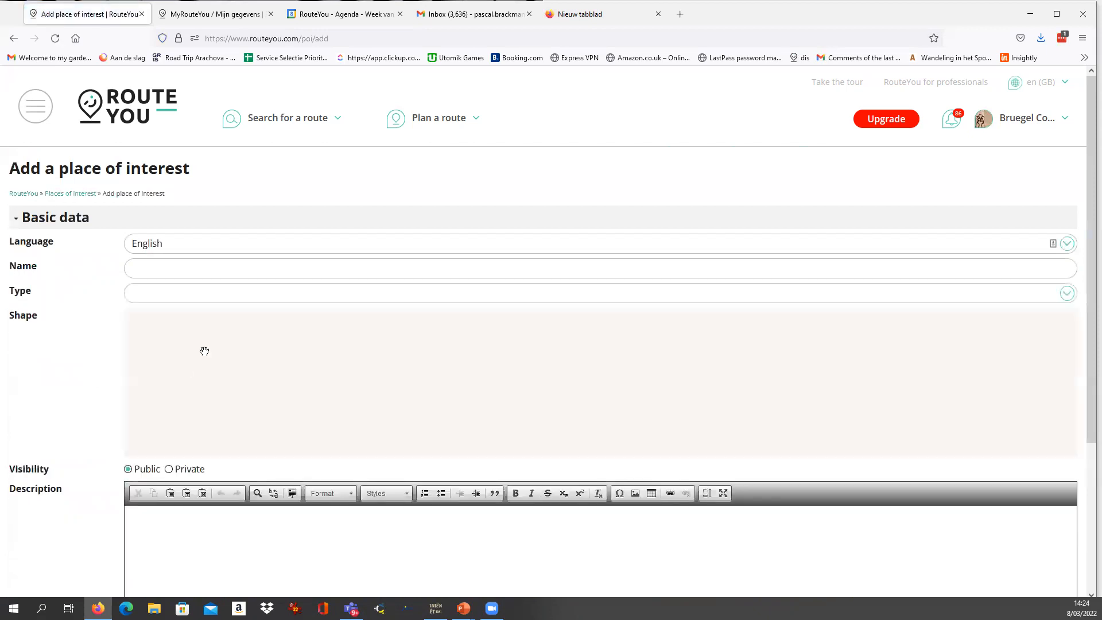
# Name the place of interest "B&B Bruegel" and set its type to B&B.
pyautogui.write('B&')
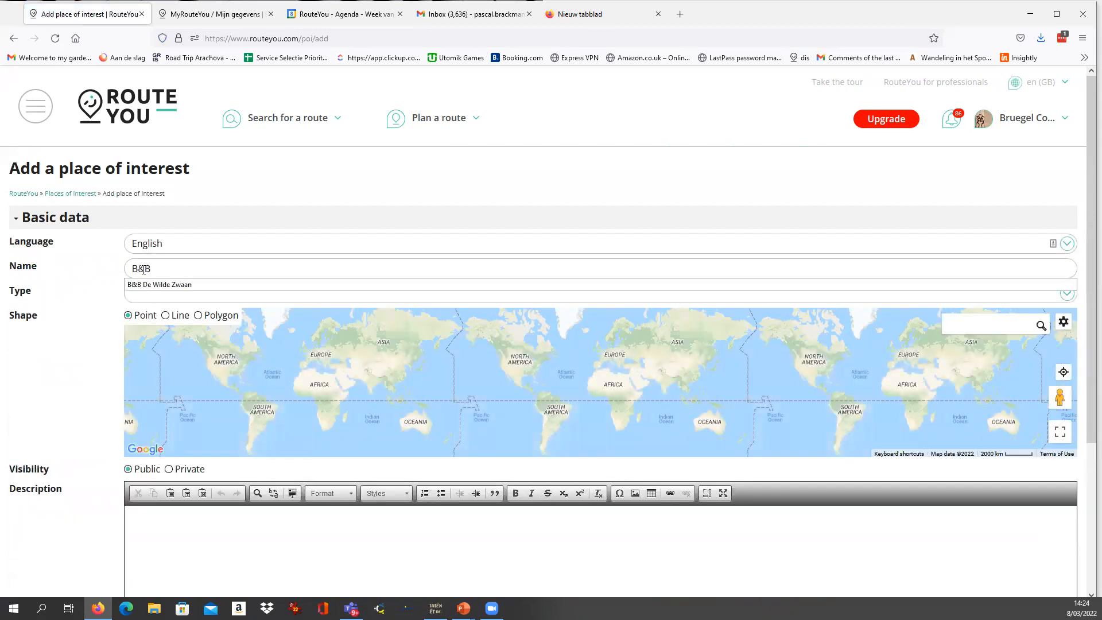
pyautogui.write('B Bruegel')
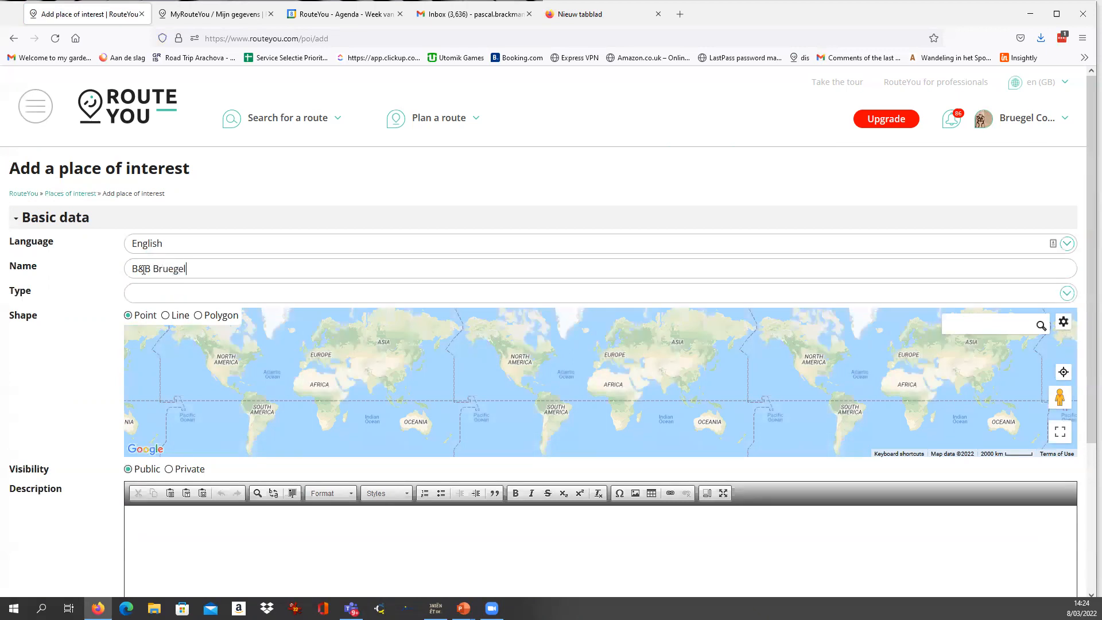
pyautogui.moveTo(209, 272); pyautogui.dragTo(87, 265)
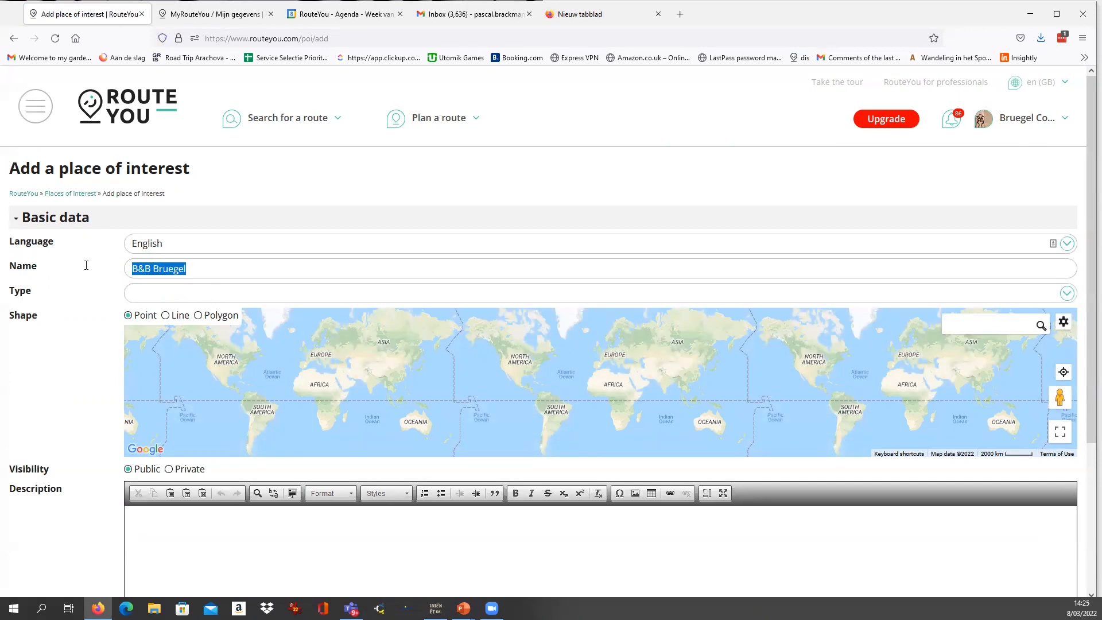
pyautogui.click(149, 294)
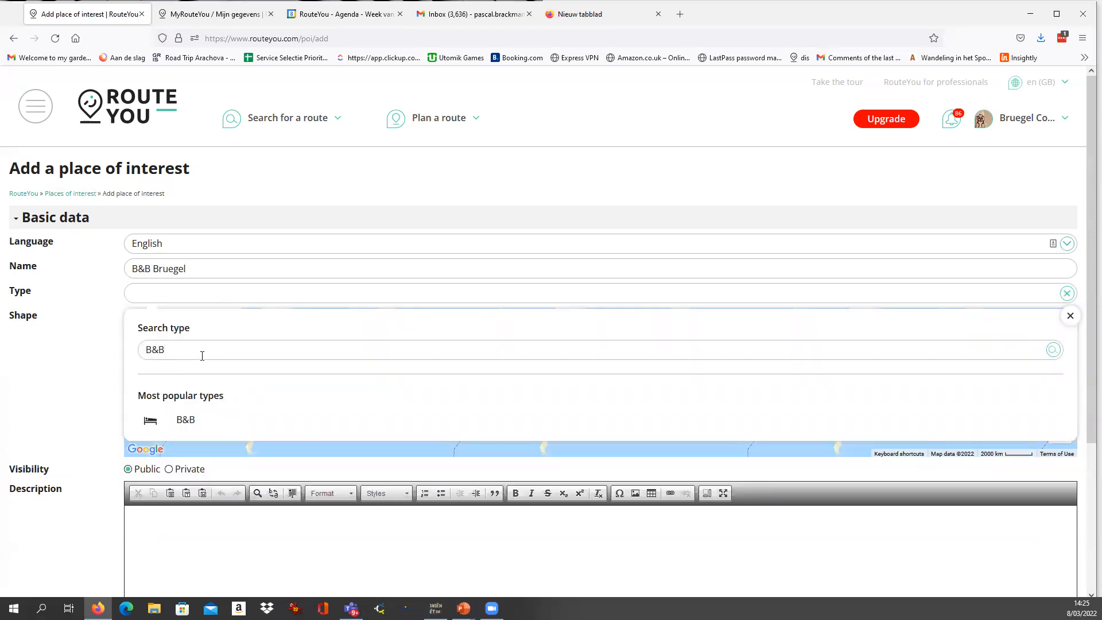
pyautogui.click(186, 419)
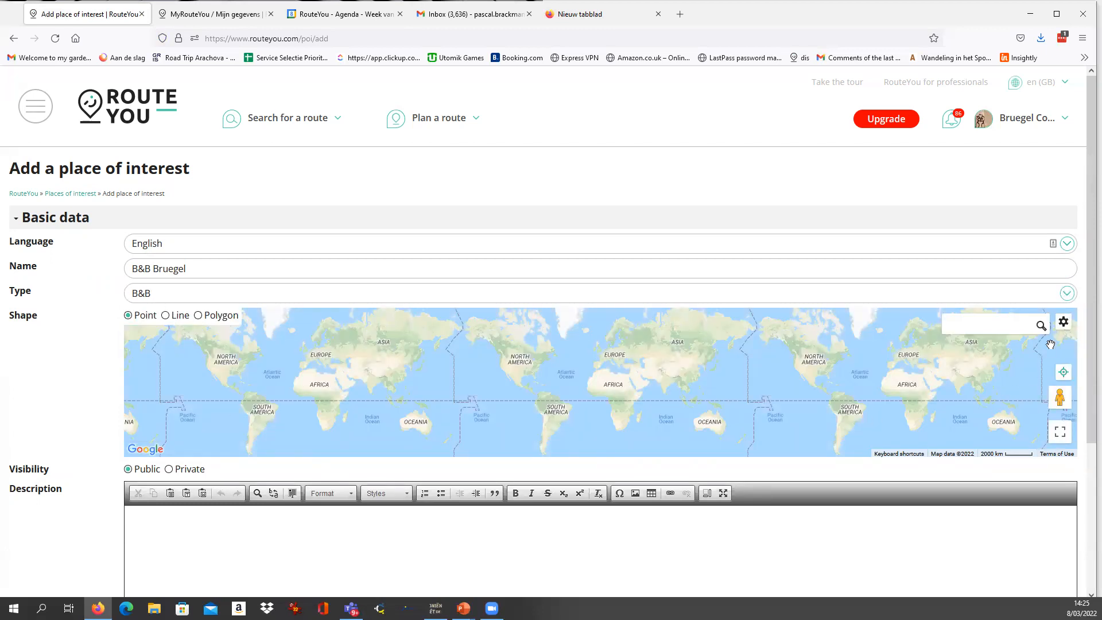
# Search the map for Dilbeek, mark the current location as the place's point and shift the marker slightly onto the B&B's position.
pyautogui.click(1000, 327)
pyautogui.write('Dilbeek')
pyautogui.press('Return')
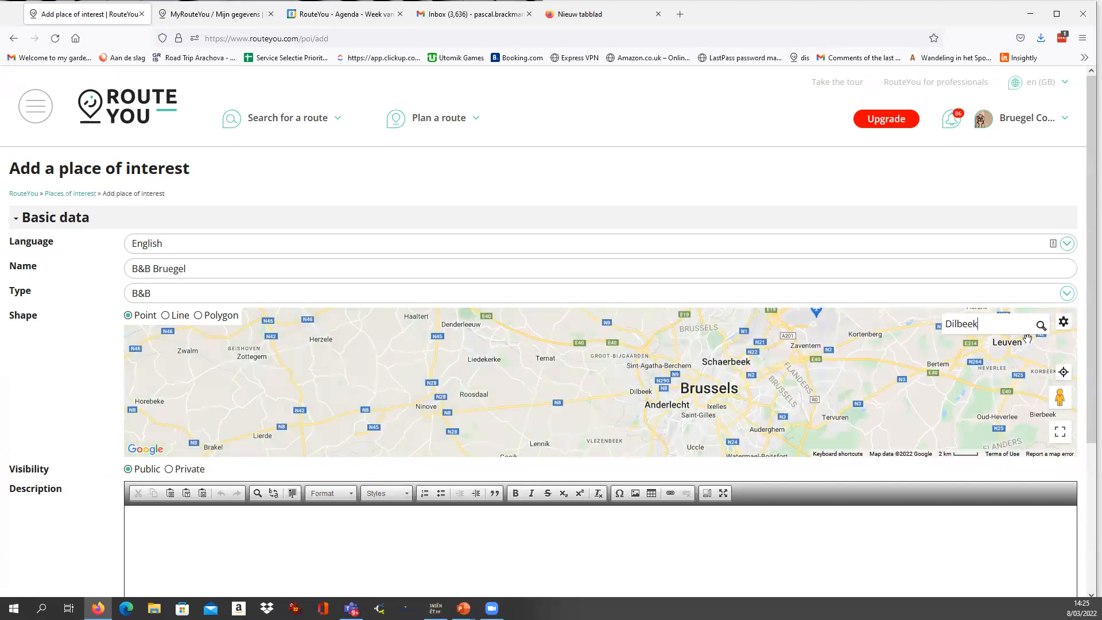
pyautogui.click(1063, 374)
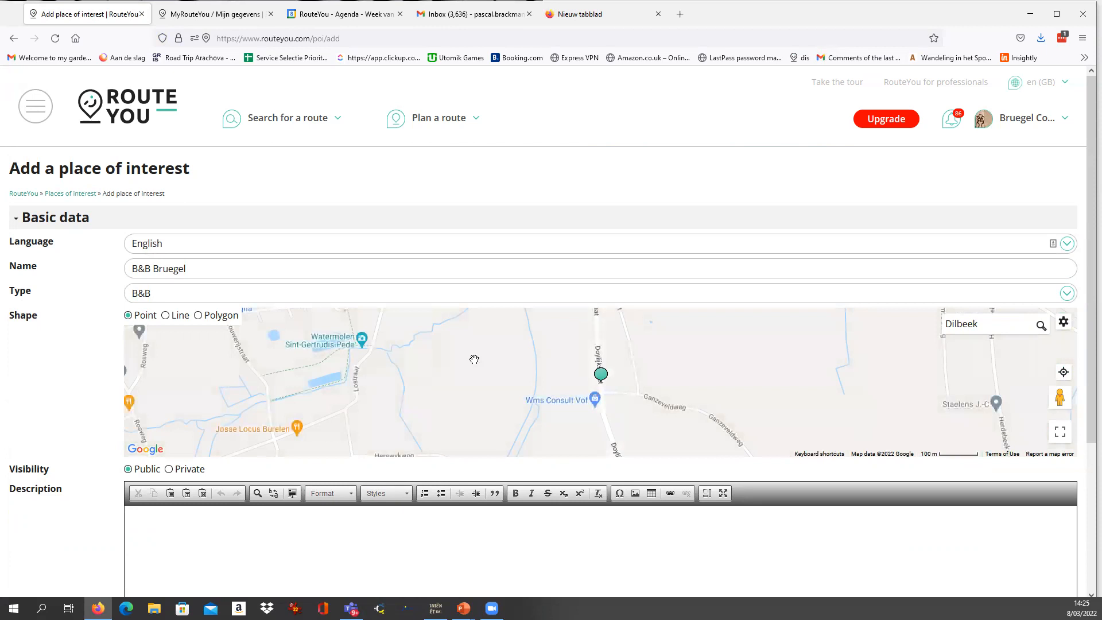
pyautogui.click(588, 372)
pyautogui.moveTo(590, 374)
pyautogui.mouseDown()
pyautogui.moveTo(628, 367)
pyautogui.moveTo(599, 363)
pyautogui.moveTo(636, 378)
pyautogui.moveTo(594, 383)
pyautogui.mouseUp()
# Enter the description "B&B Bruegel is ideal to discover the Bruegel area.".
pyautogui.moveTo(187, 268); pyautogui.dragTo(81, 271)
pyautogui.hotkey('ctrl', 'c')
pyautogui.click(173, 552)
pyautogui.hotkey('ctrl', 'v')
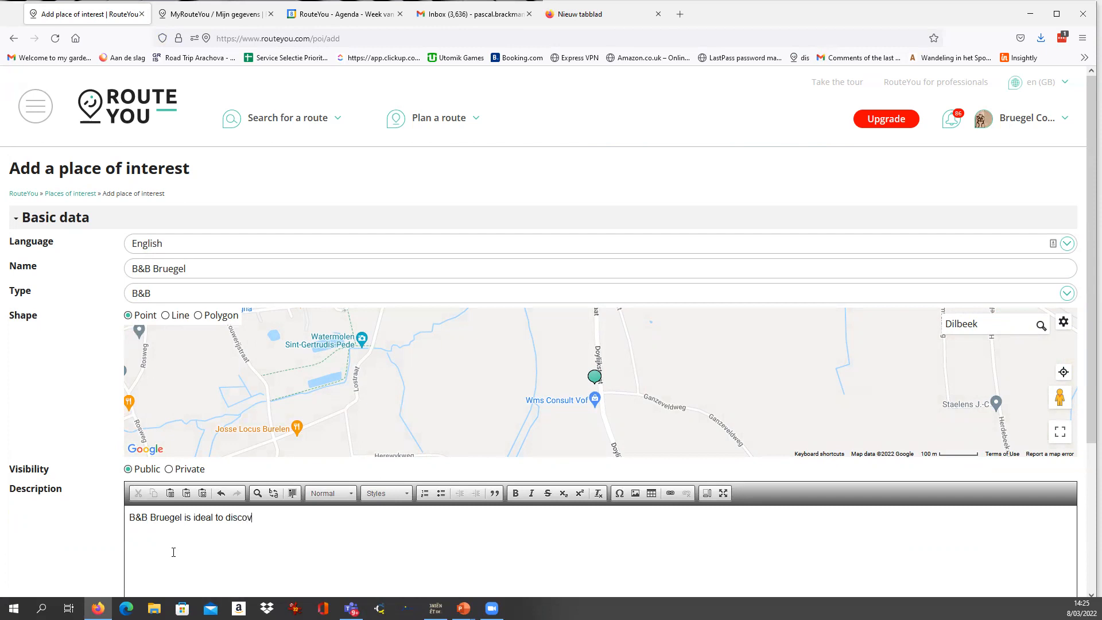
pyautogui.write('r the Burege')
pyautogui.click(289, 510)
pyautogui.press('BackSpace')
pyautogui.write('u')
pyautogui.scroll(-2, 92, 513)
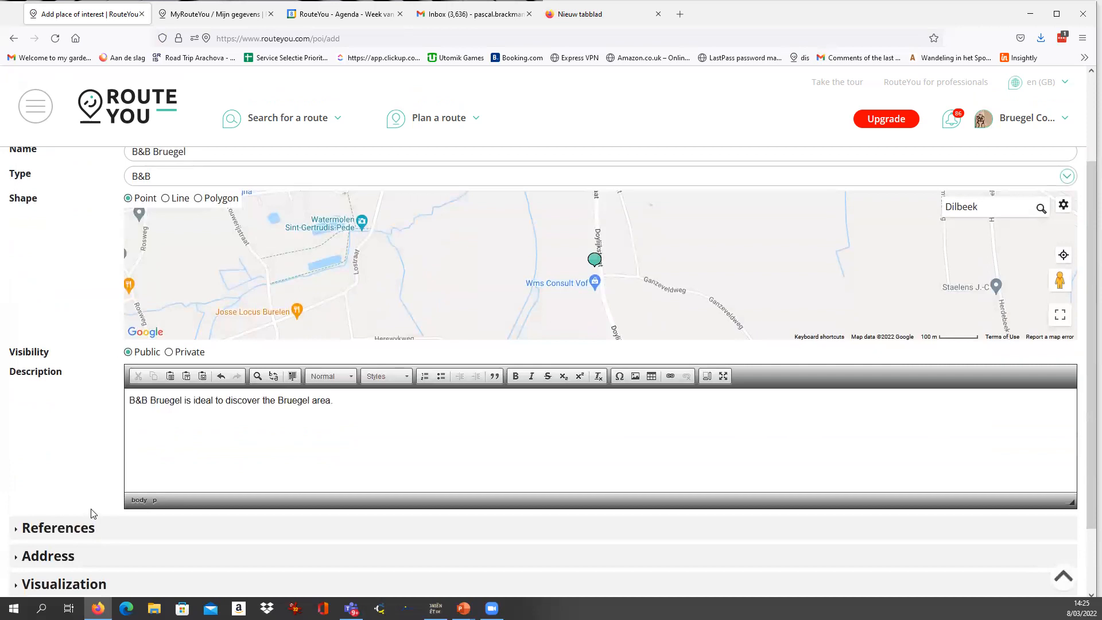
pyautogui.scroll(-1, 92, 512)
pyautogui.click(118, 470)
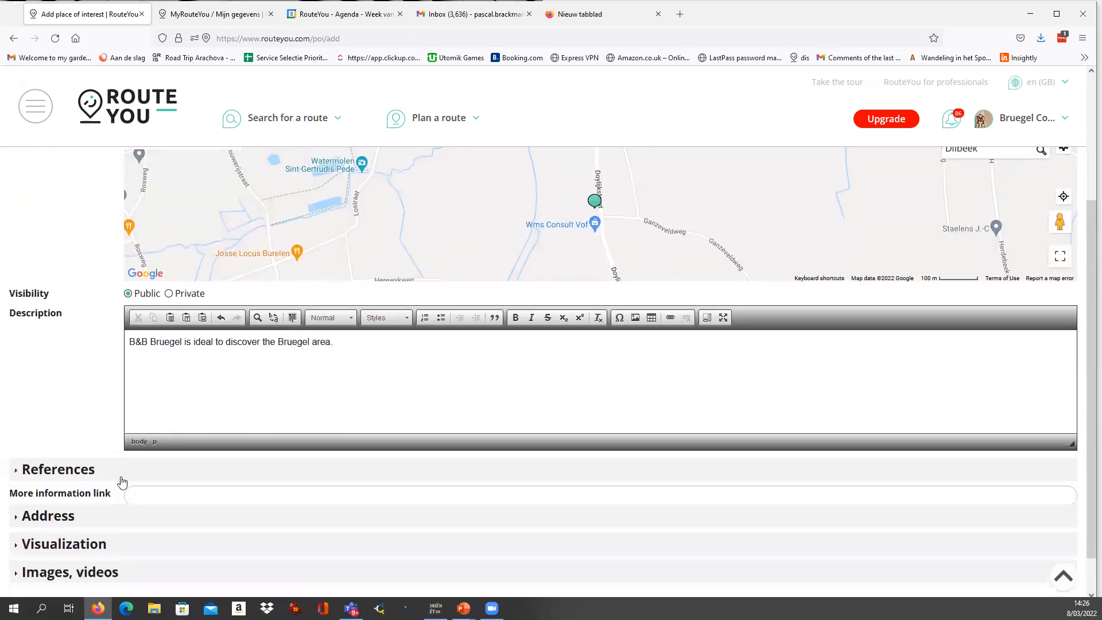
pyautogui.click(147, 499)
pyautogui.write('w')
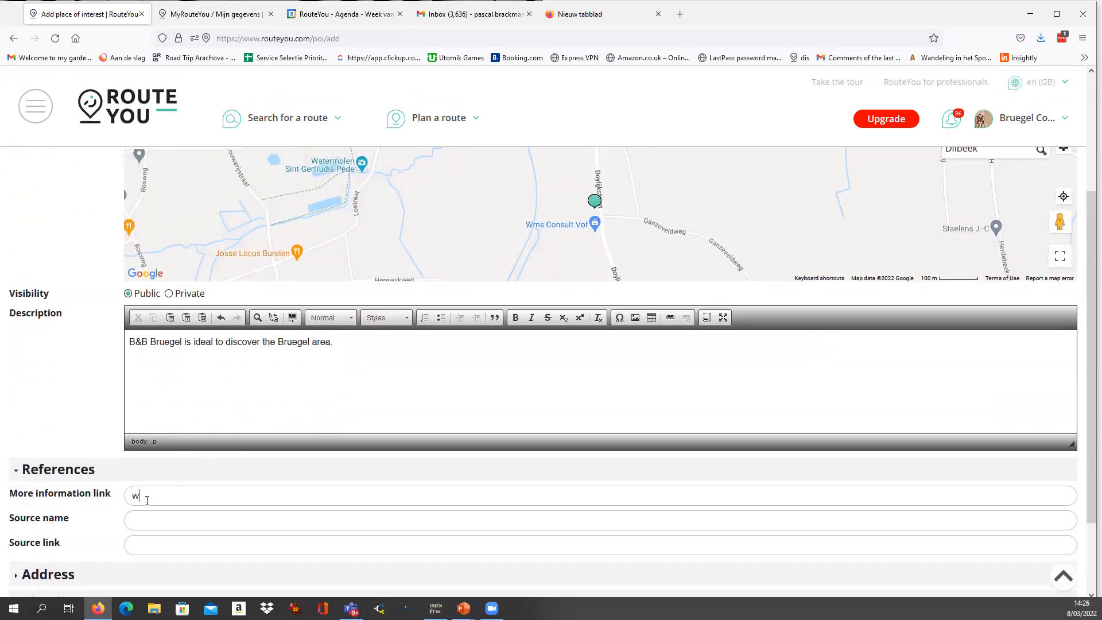
pyautogui.write('ww.')
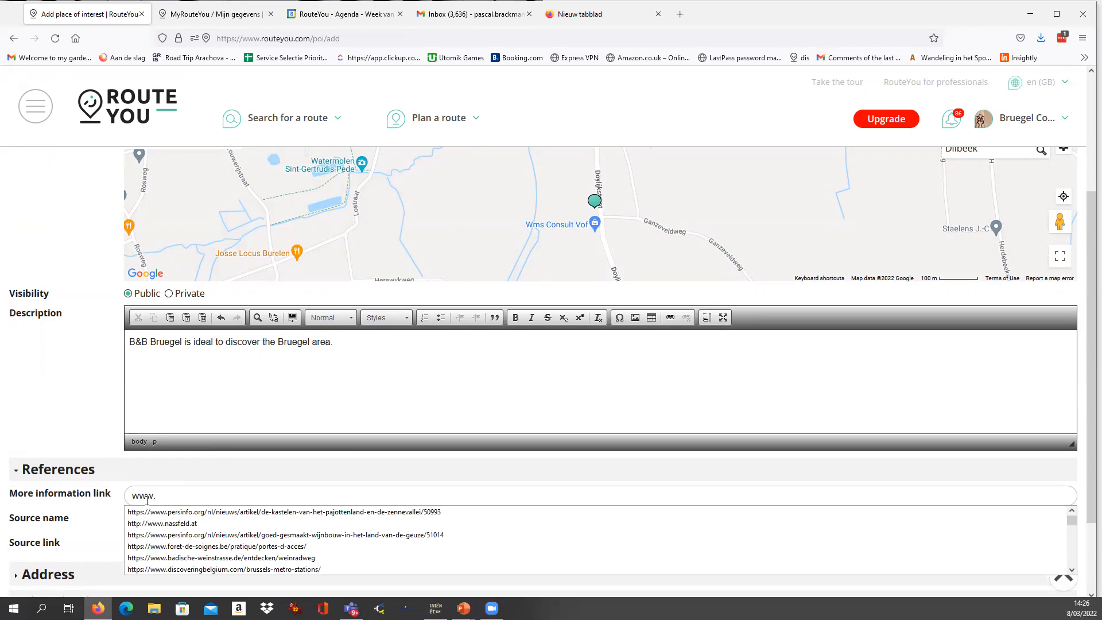
pyautogui.write('bruegel.be')
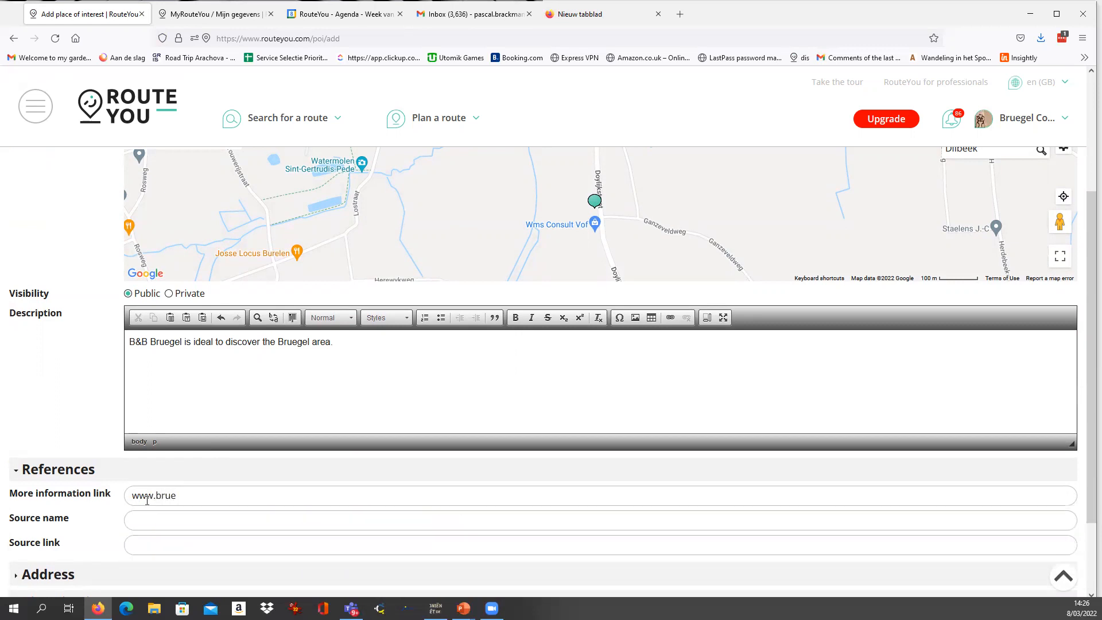
pyautogui.hotkey('ctrl', 'shift', 'Left')
pyautogui.hotkey('ctrl', 'shift', 'Left')
pyautogui.hotkey('ctrl', 'shift', 'Left')
pyautogui.scroll(-2, 177, 503)
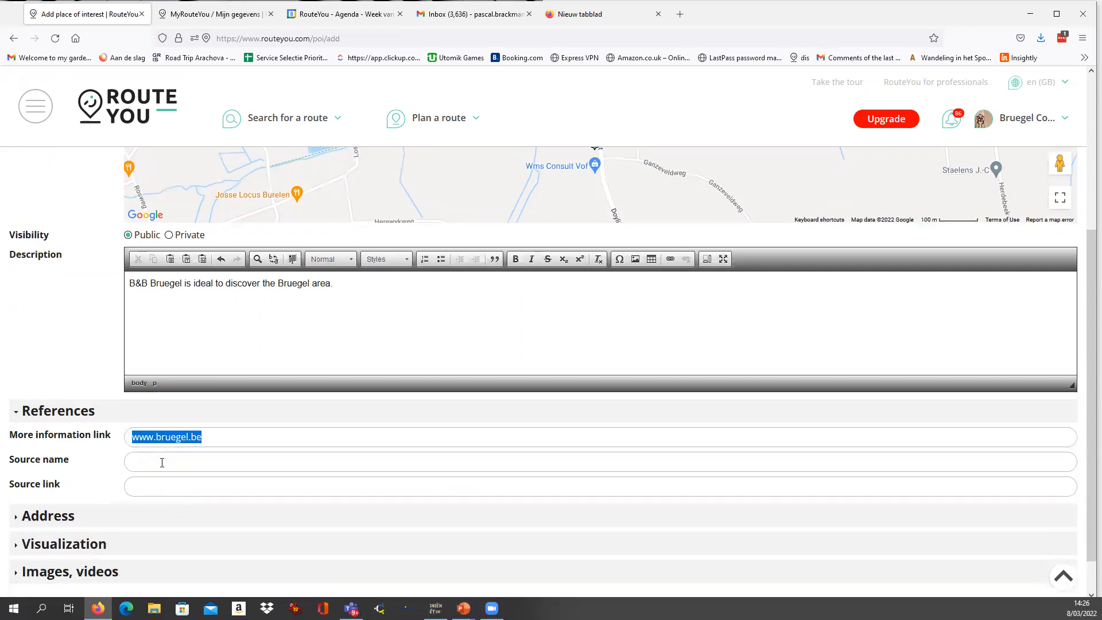
pyautogui.moveTo(334, 240); pyautogui.dragTo(128, 239)
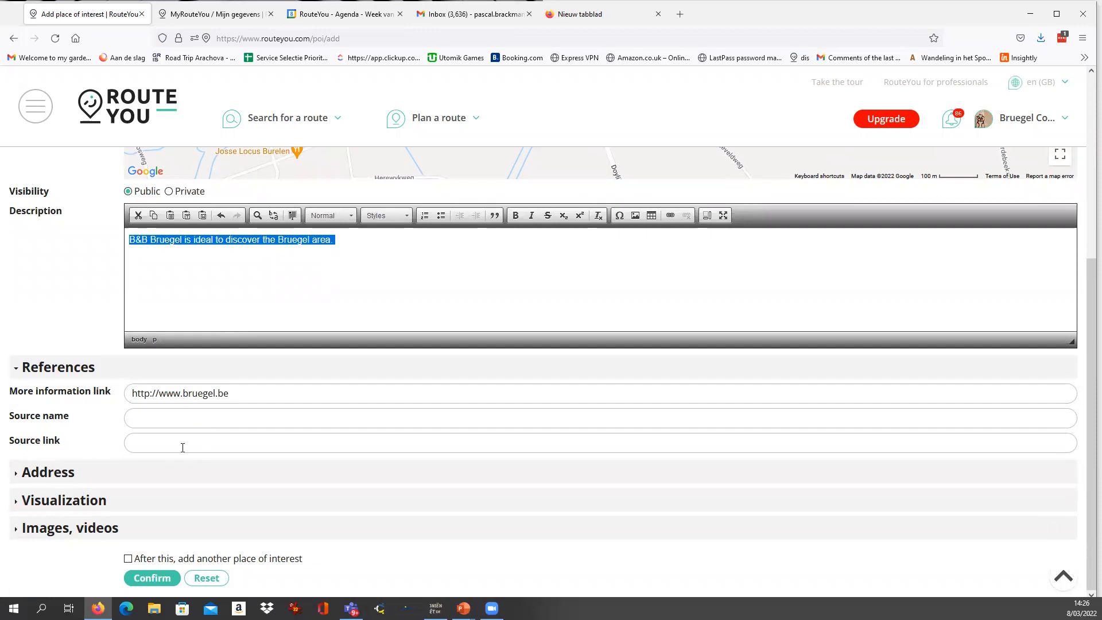
# Fill in the B&B's address by fetching it from the map and correct the house number.
pyautogui.click(80, 472)
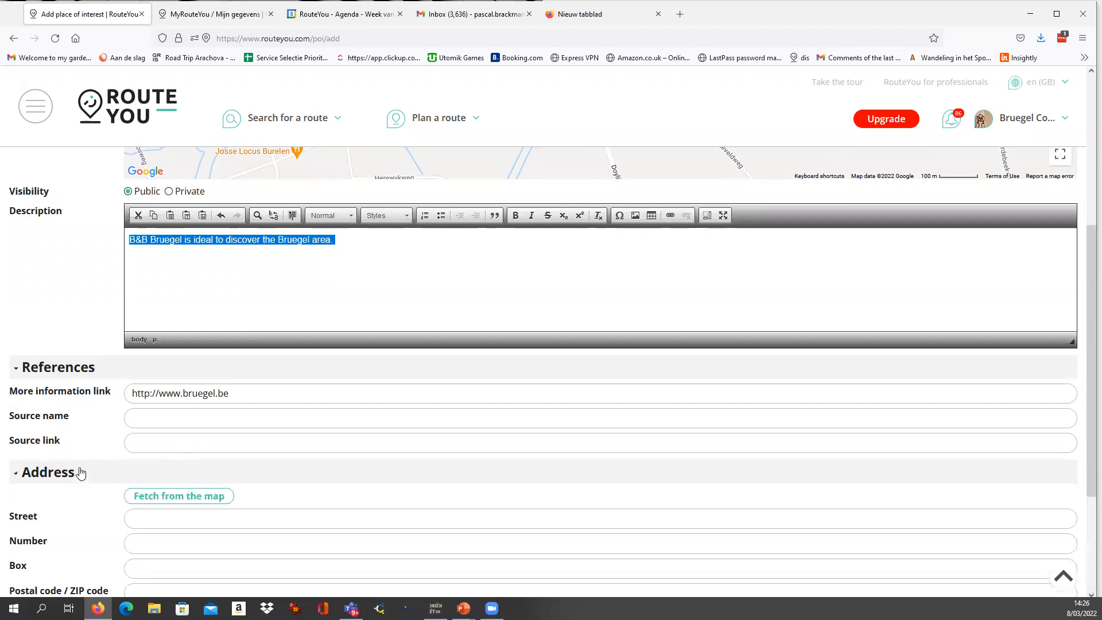
pyautogui.scroll(-1, 147, 501)
pyautogui.scroll(1, 146, 498)
pyautogui.scroll(3, 115, 462)
pyautogui.scroll(-5, 164, 403)
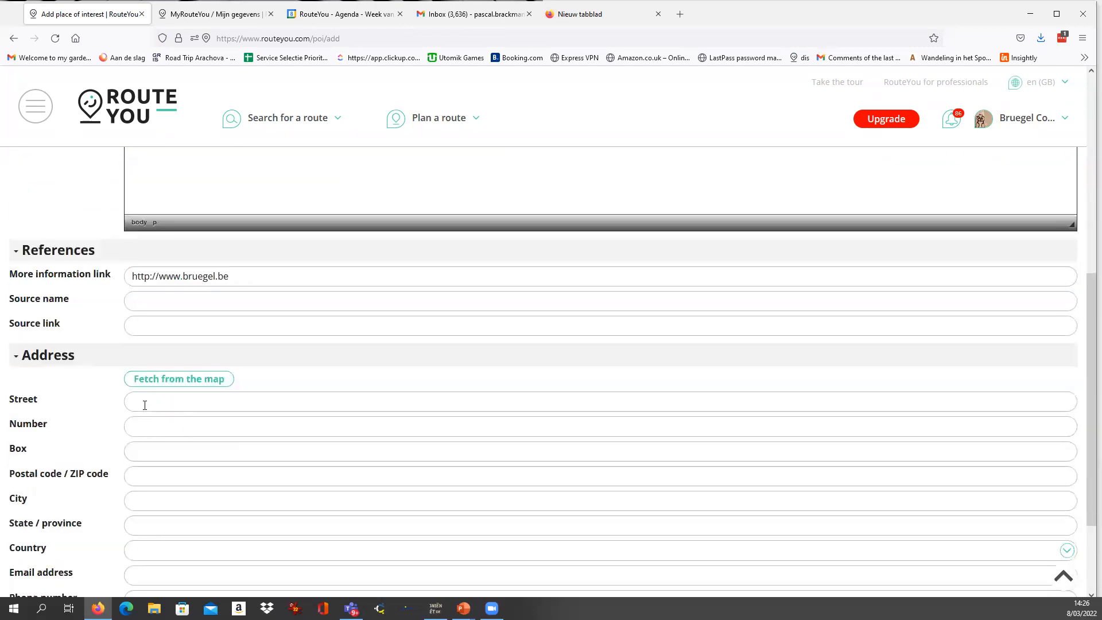
pyautogui.click(176, 381)
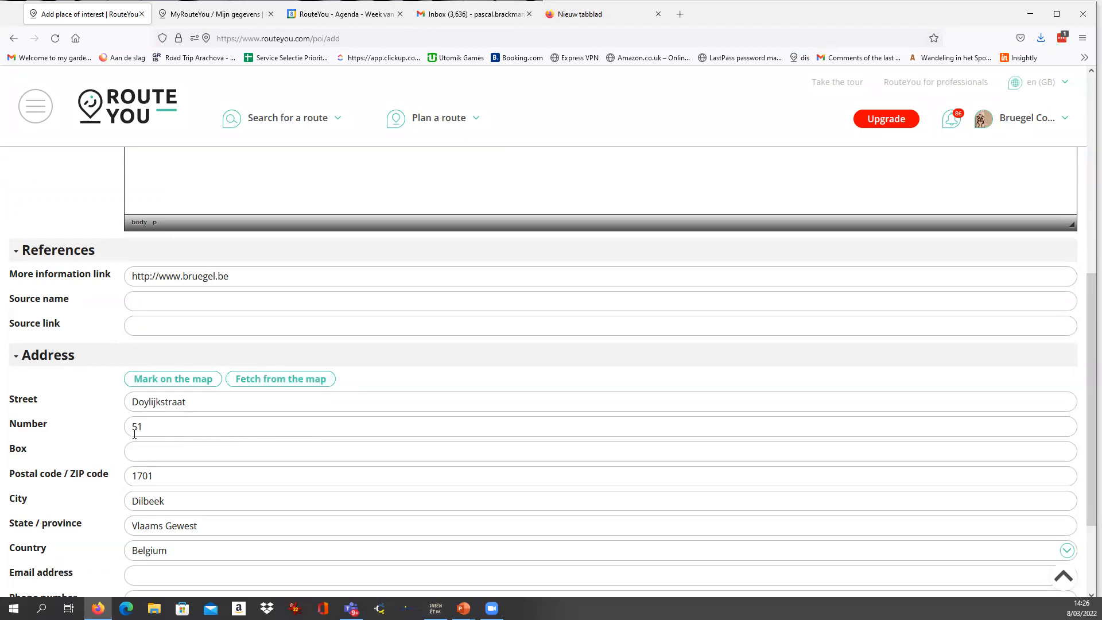
pyautogui.scroll(-1, 134, 434)
pyautogui.moveTo(156, 367); pyautogui.dragTo(113, 369)
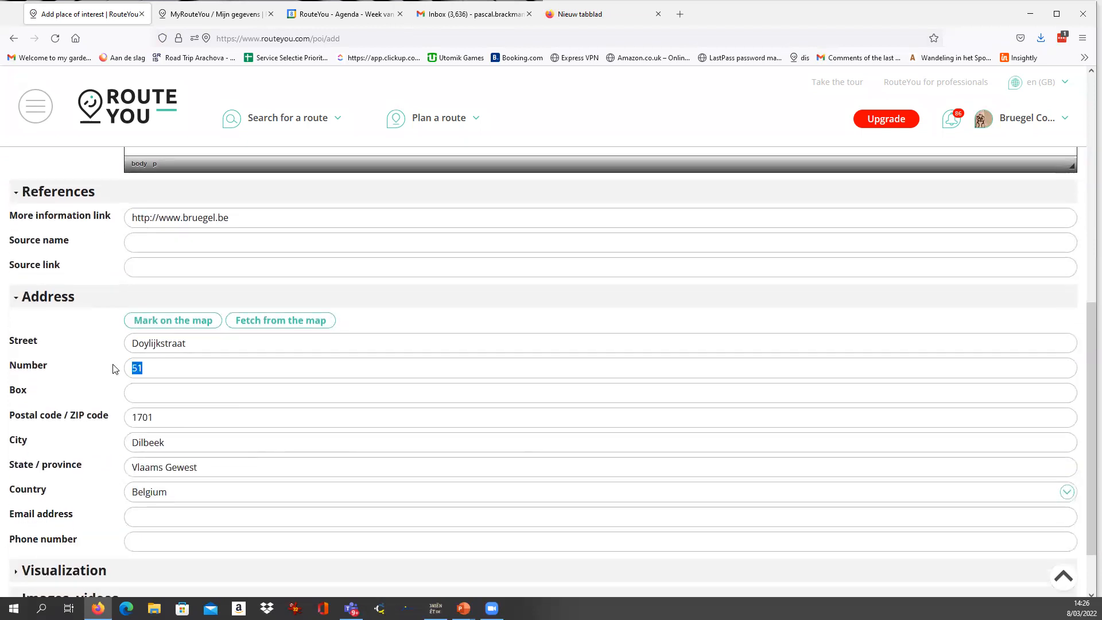
pyautogui.scroll(-1, 102, 393)
pyautogui.scroll(-1, 104, 393)
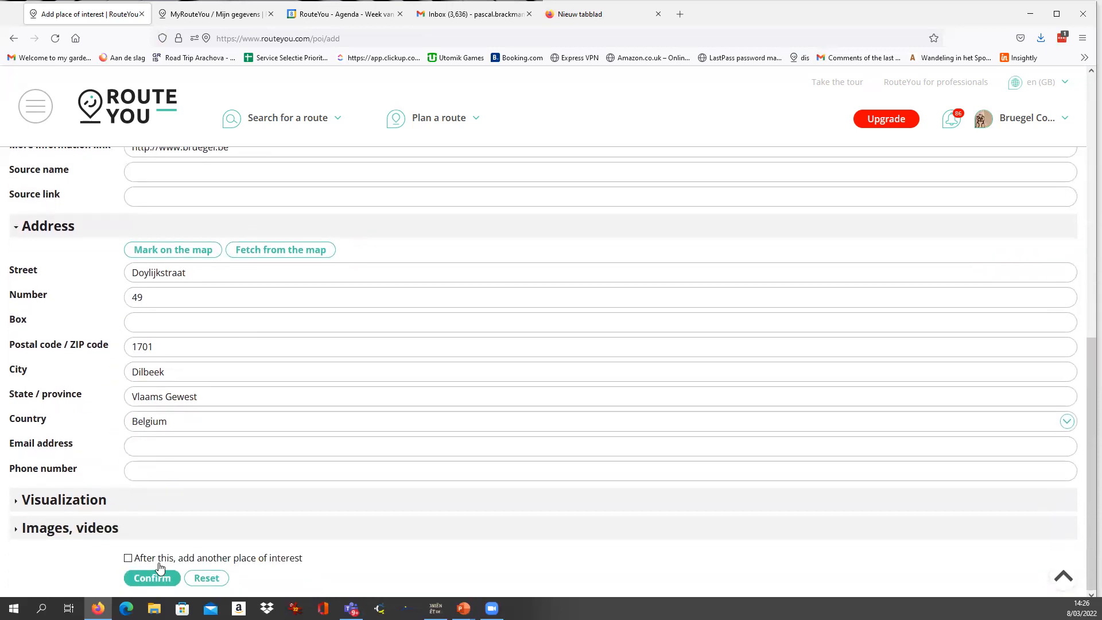
# Add the image TOP_Bruegel_01.png to the place of interest and confirm holding its copyright.
pyautogui.click(107, 529)
pyautogui.scroll(-3, 138, 487)
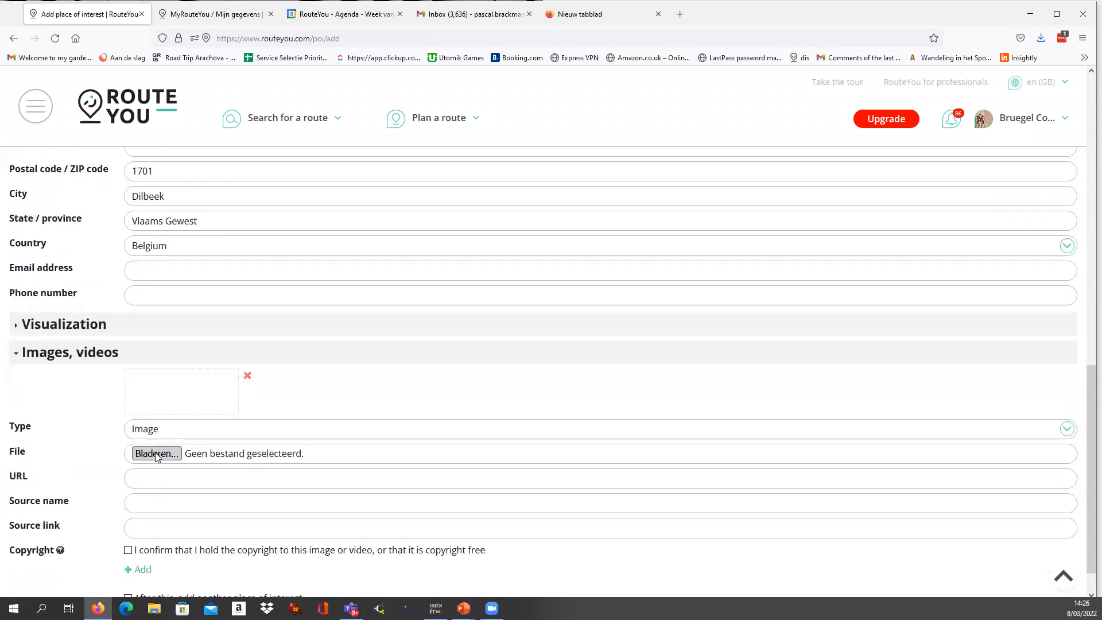
pyautogui.click(156, 454)
pyautogui.doubleClick(763, 183)
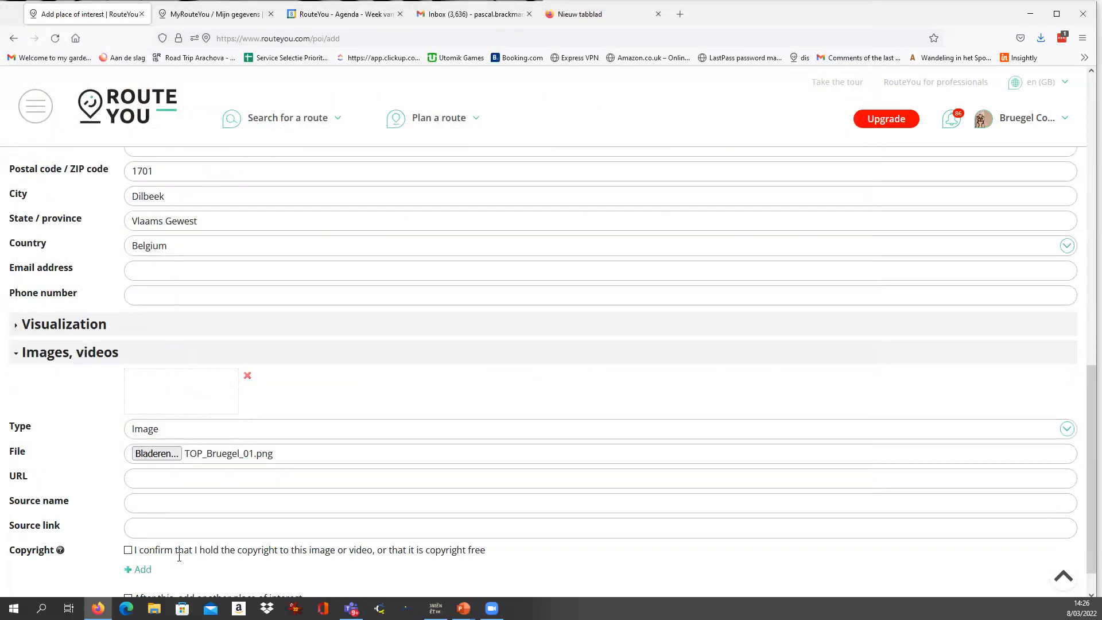
pyautogui.scroll(-2, 165, 533)
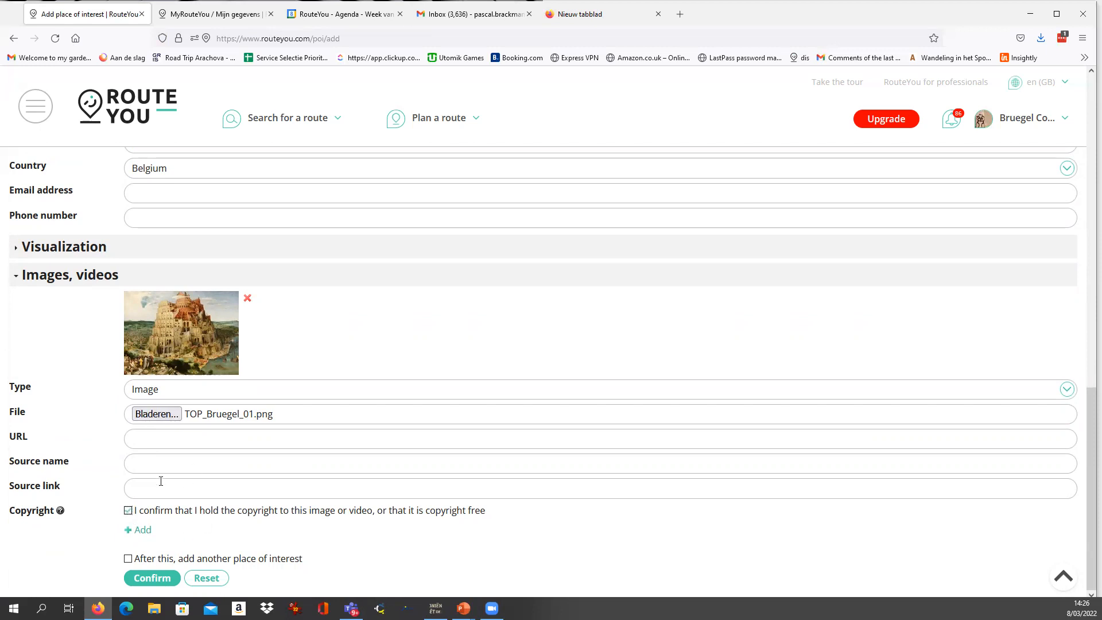
# Enter "Bruegel" as the image's source name and save the place of interest.
pyautogui.write('Breuge')
pyautogui.click(149, 462)
pyautogui.press('BackSpace')
pyautogui.press('Right')
pyautogui.write('e')
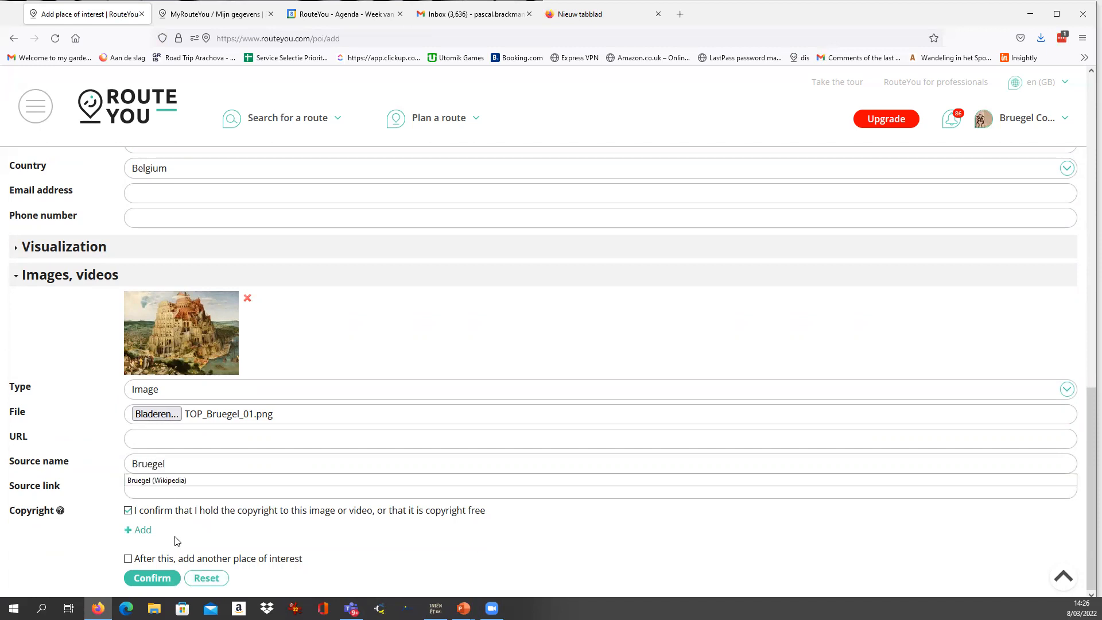
pyautogui.click(156, 581)
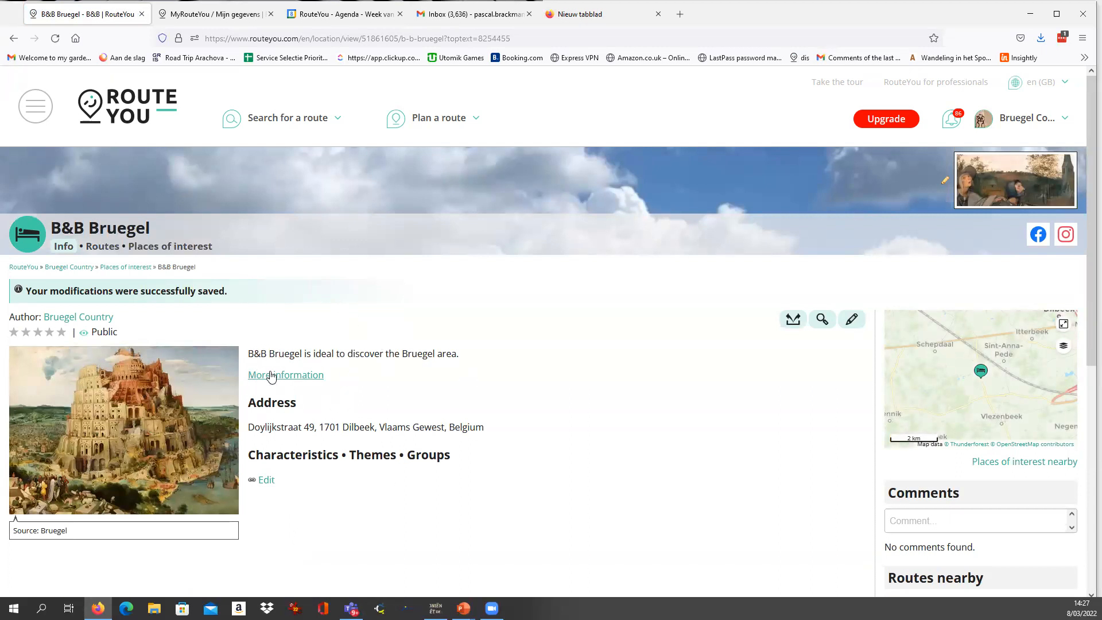
# Test the more information link on the B&B Bruegel page, return to the page and examine the B&B's location on the map.
pyautogui.click(303, 382)
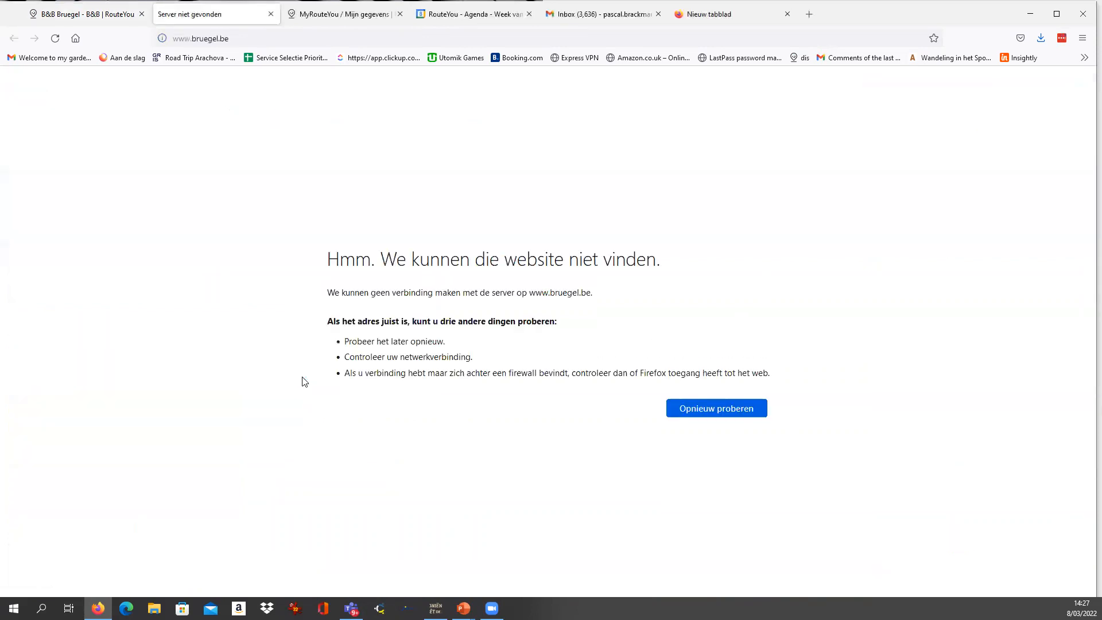
pyautogui.click(102, 14)
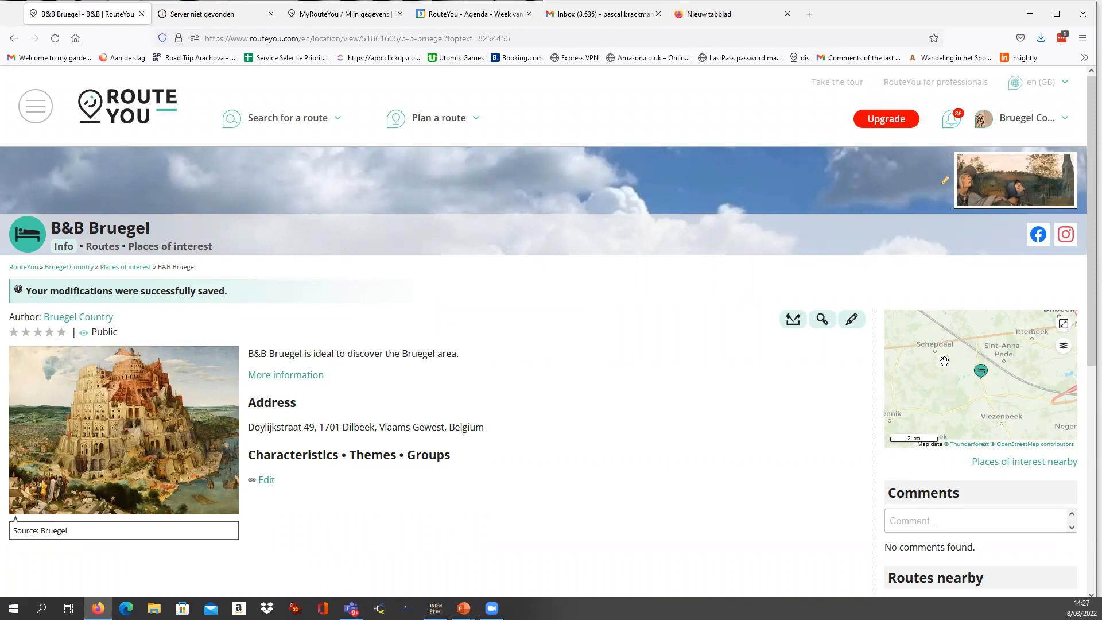
pyautogui.scroll(5, 970, 379)
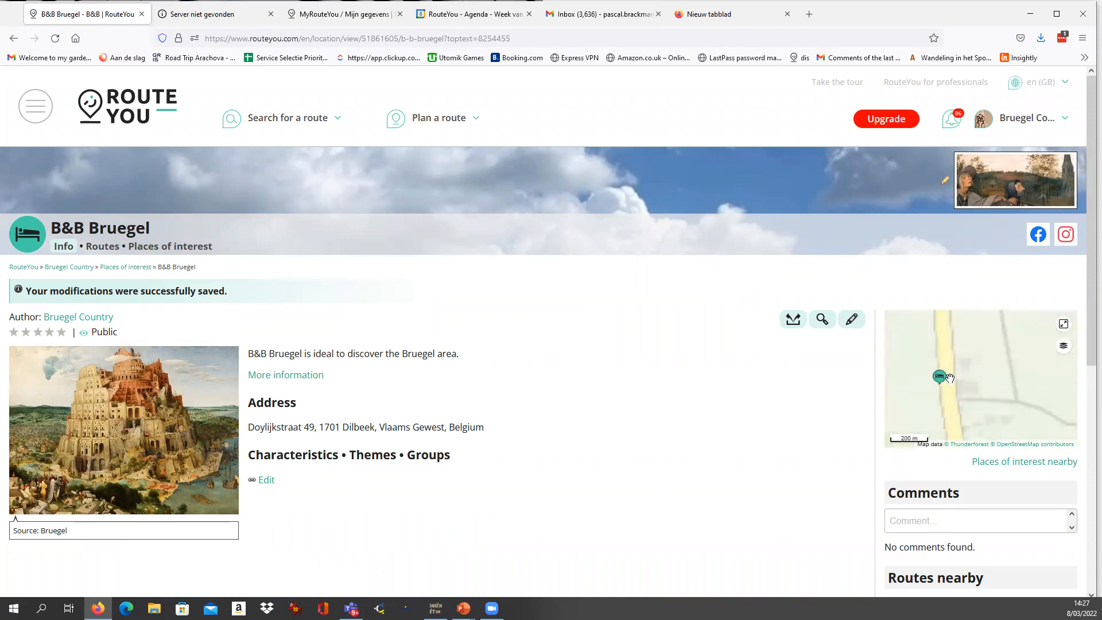
pyautogui.moveTo(990, 389); pyautogui.dragTo(1011, 385)
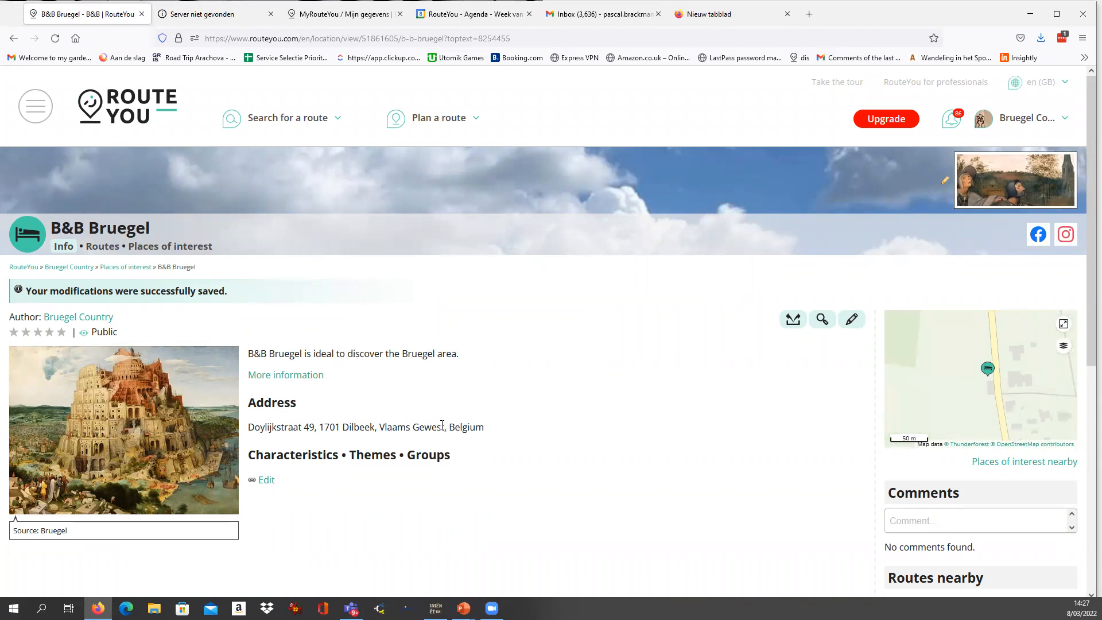
pyautogui.scroll(-2, 416, 407)
pyautogui.scroll(2, 415, 407)
# Start planning a new route and set its route type to walking.
pyautogui.click(442, 121)
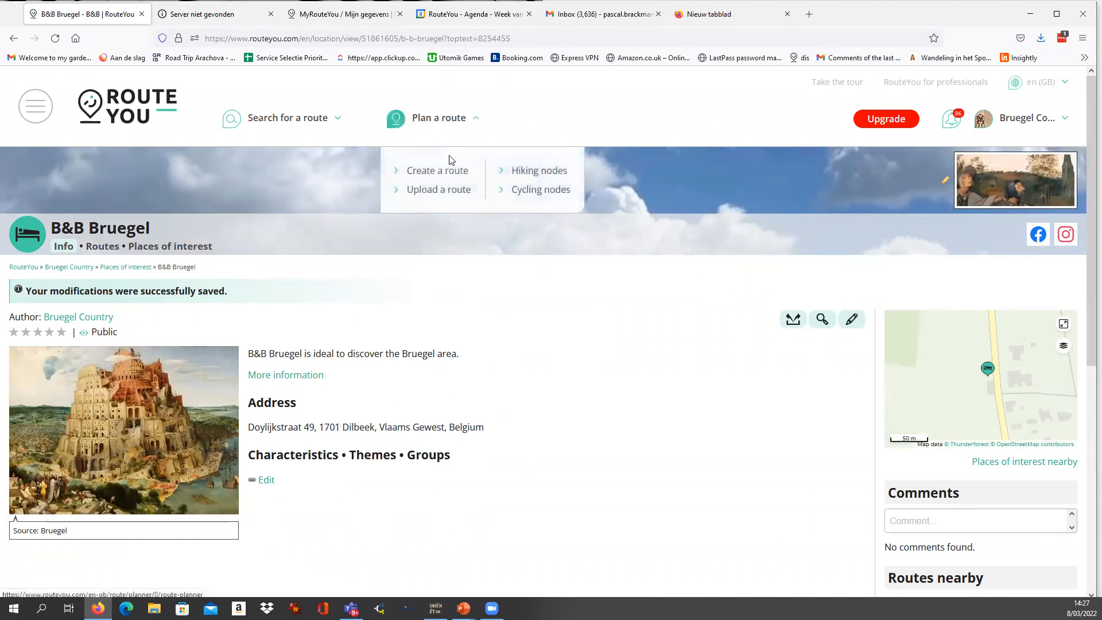
pyautogui.click(443, 178)
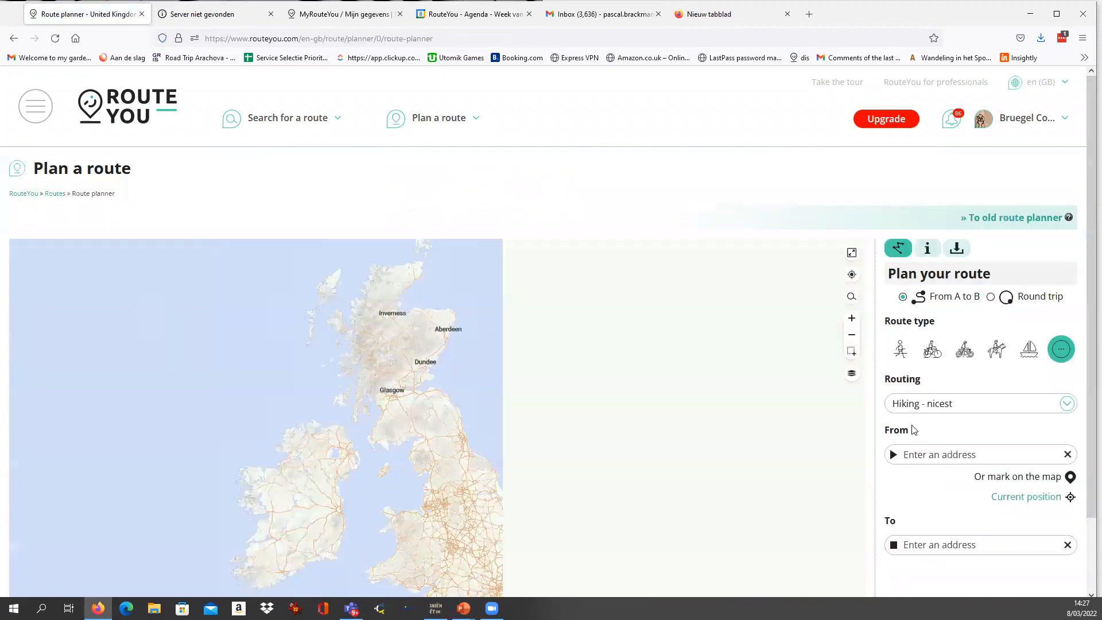
pyautogui.click(898, 348)
pyautogui.click(956, 392)
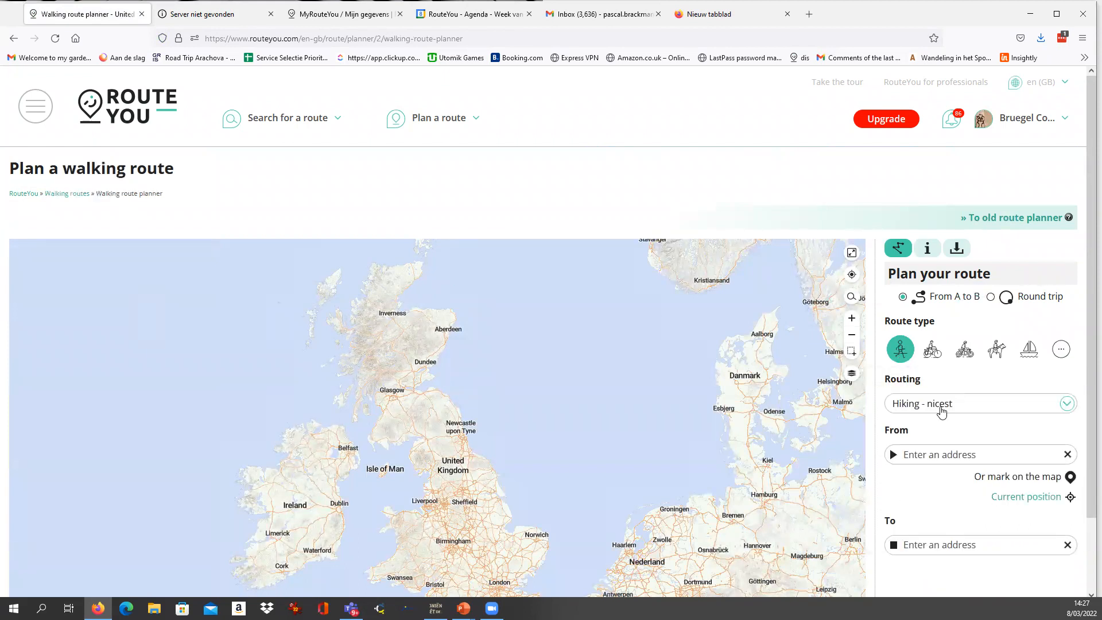
# Compare the Topo map Belgium, Google and Satellite map styles over Belgium and set the base map to OpenWalkMap.
pyautogui.scroll(-2, 876, 400)
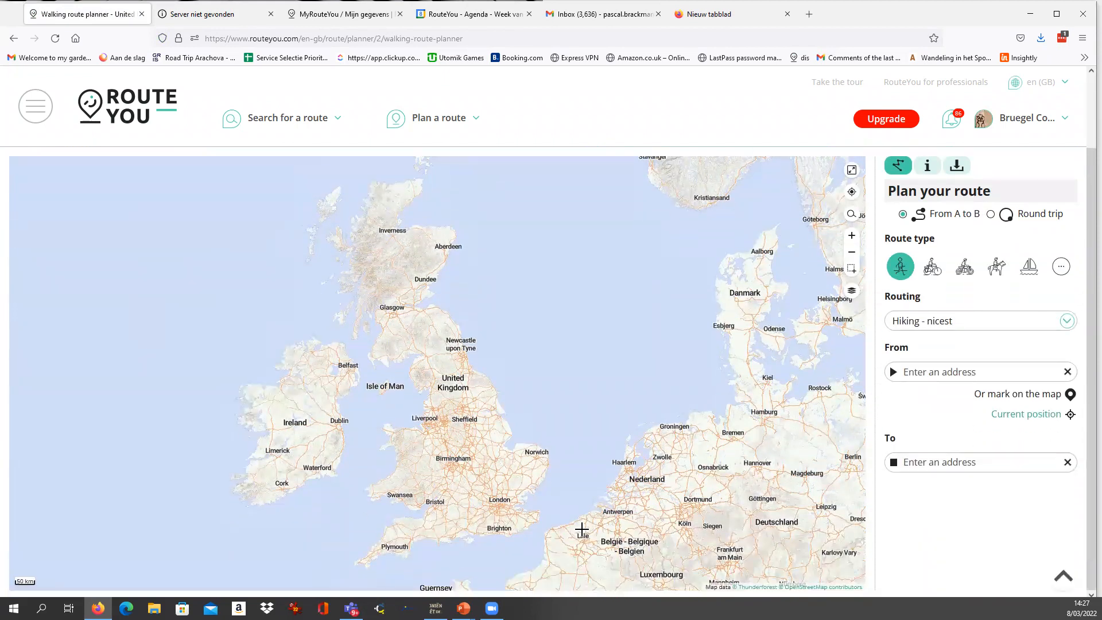
pyautogui.moveTo(630, 512); pyautogui.dragTo(404, 357)
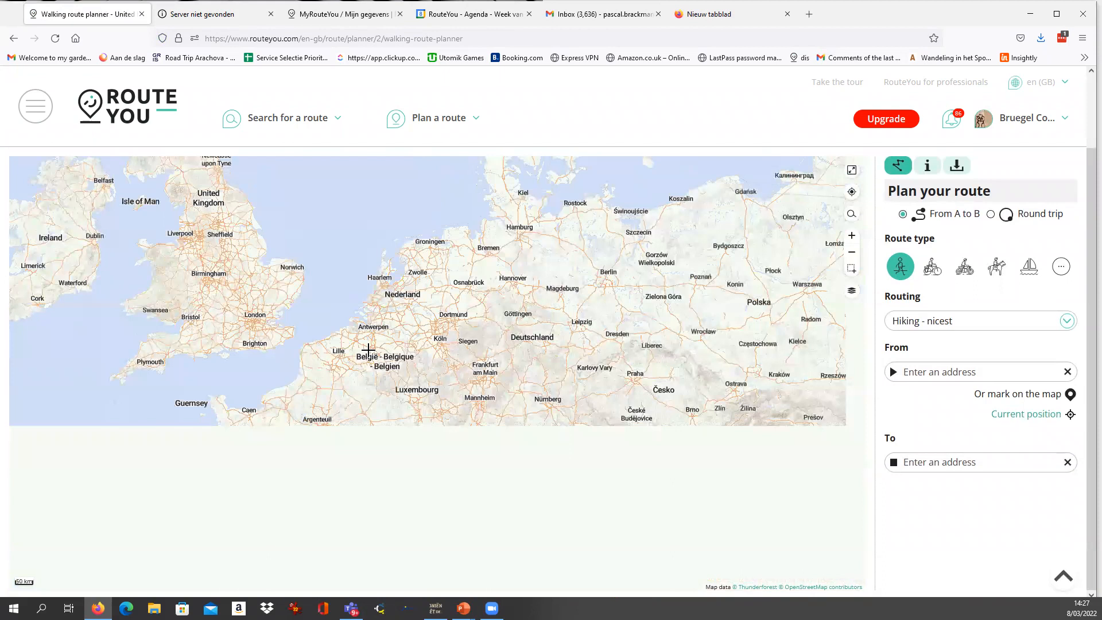
pyautogui.scroll(4, 368, 349)
pyautogui.moveTo(853, 294)
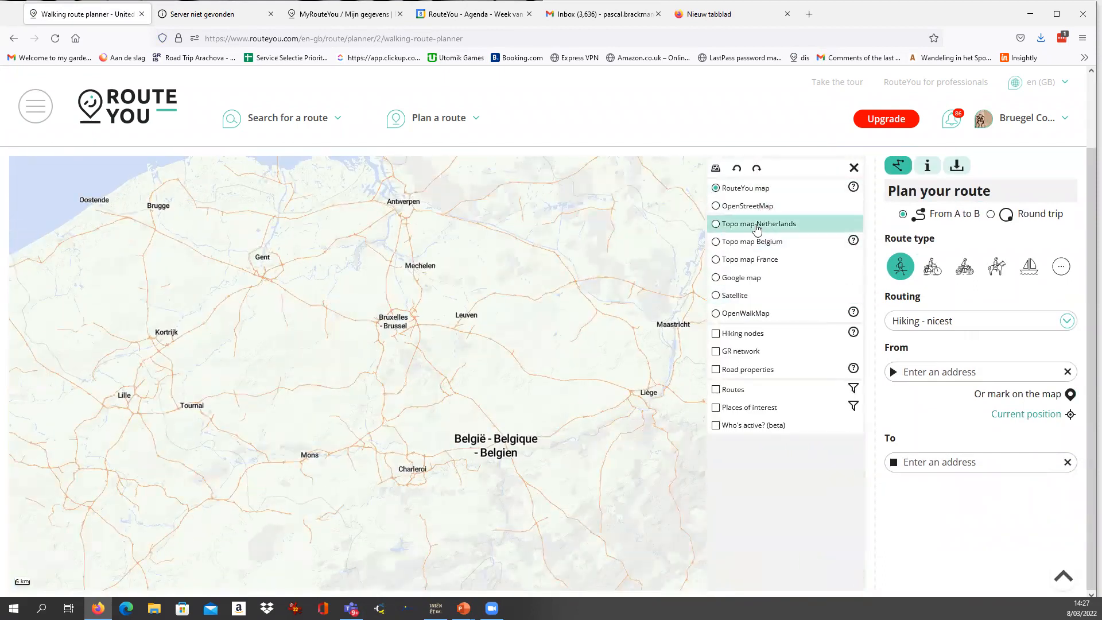
pyautogui.click(756, 227)
pyautogui.click(744, 244)
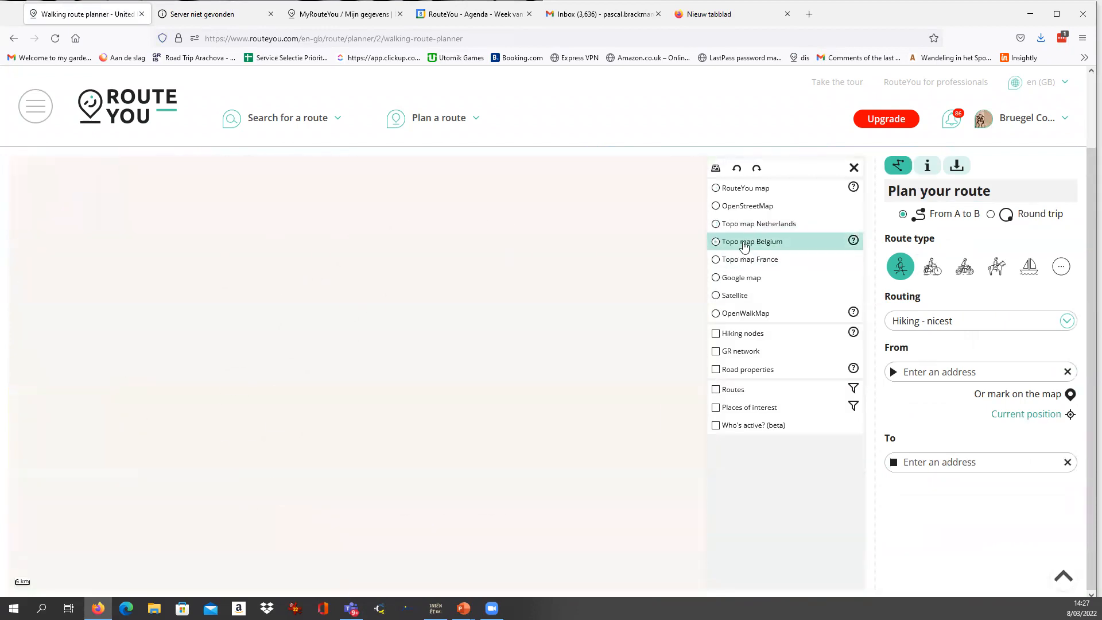
pyautogui.click(715, 278)
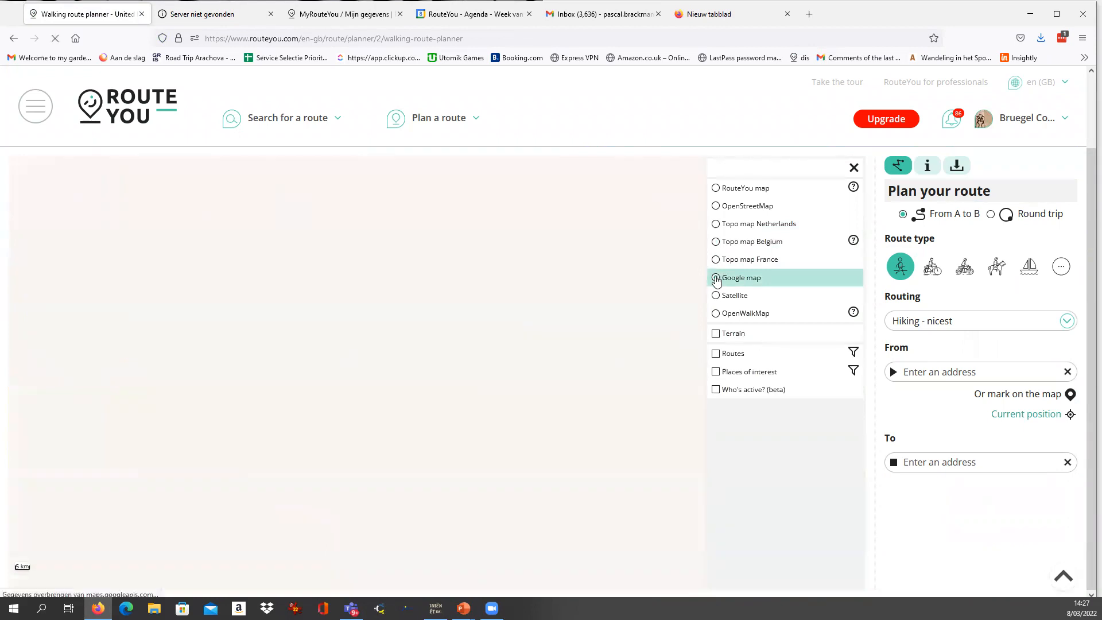
pyautogui.click(715, 296)
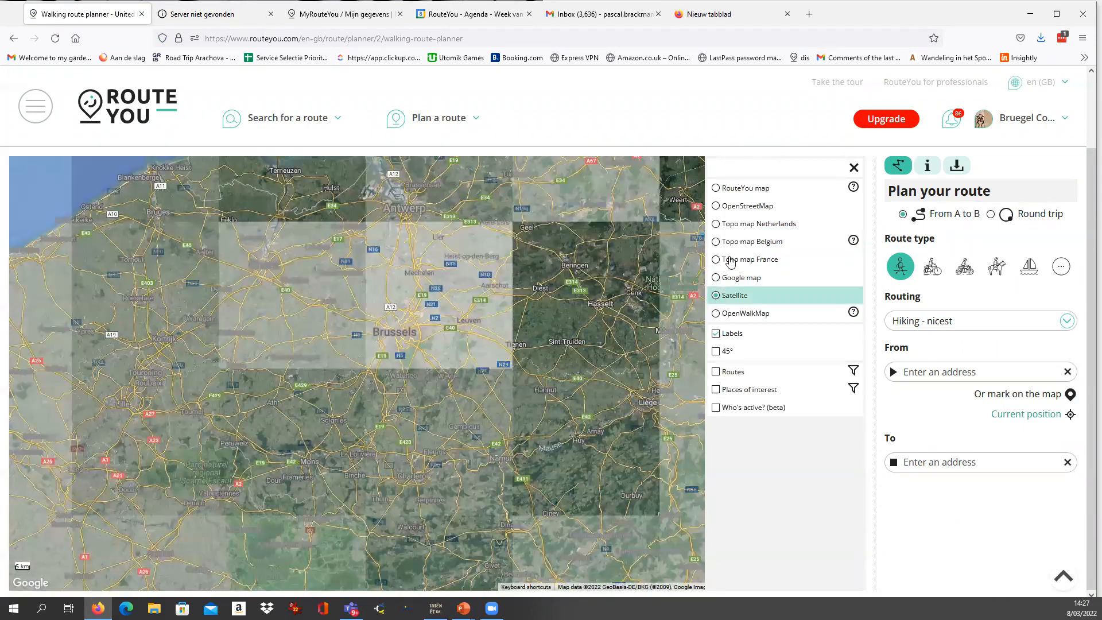
pyautogui.click(718, 315)
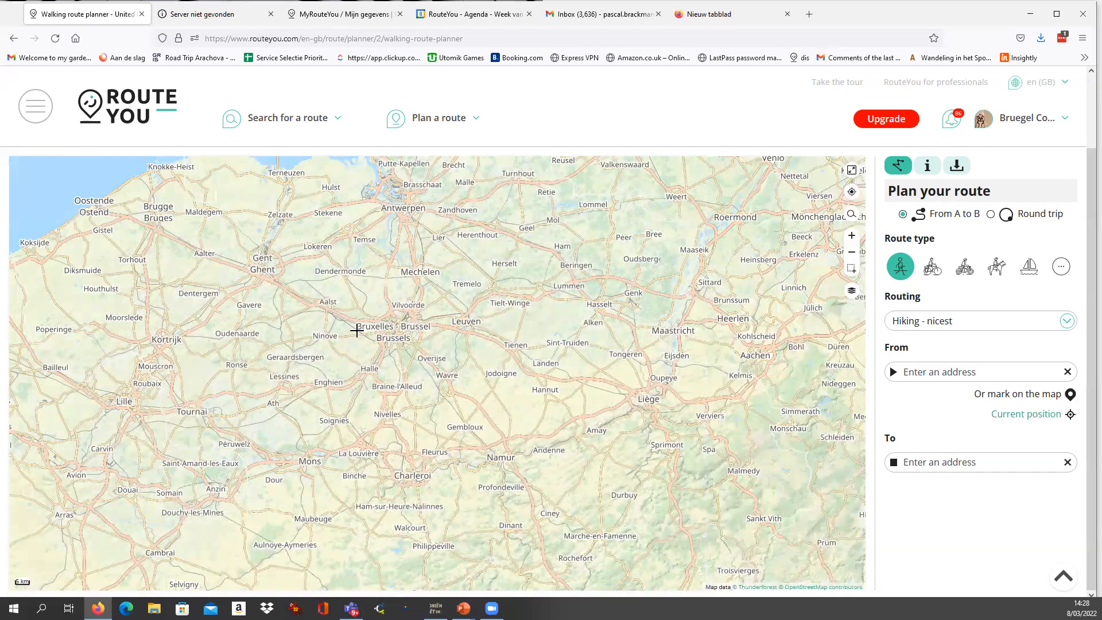
# Show places of interest on the map, filter them to your own as author, and return to the route settings.
pyautogui.click(852, 292)
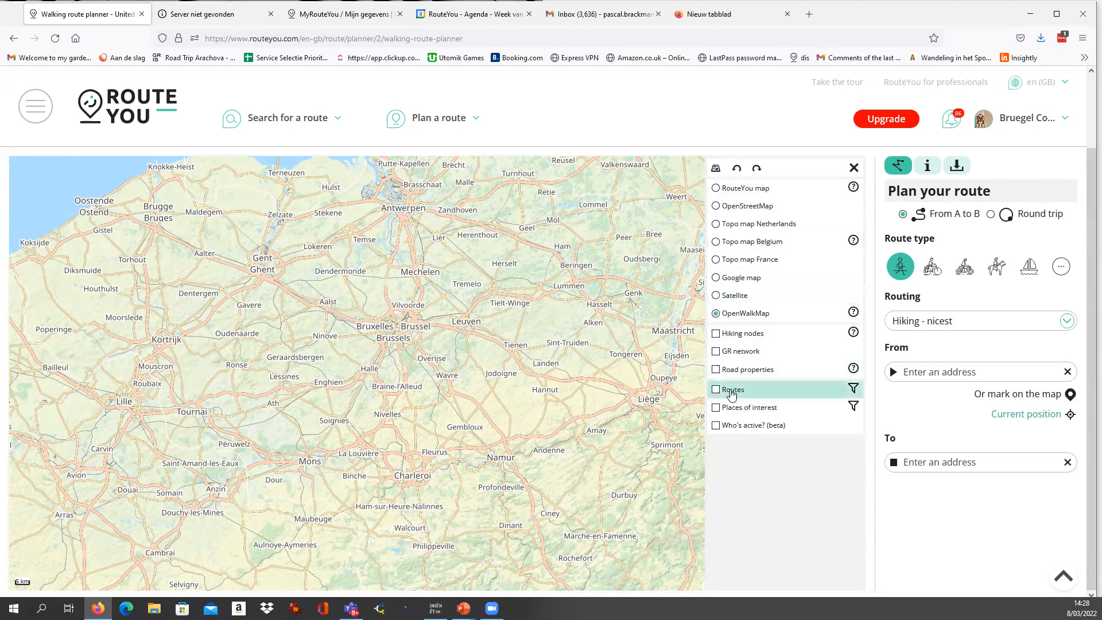
pyautogui.click(716, 409)
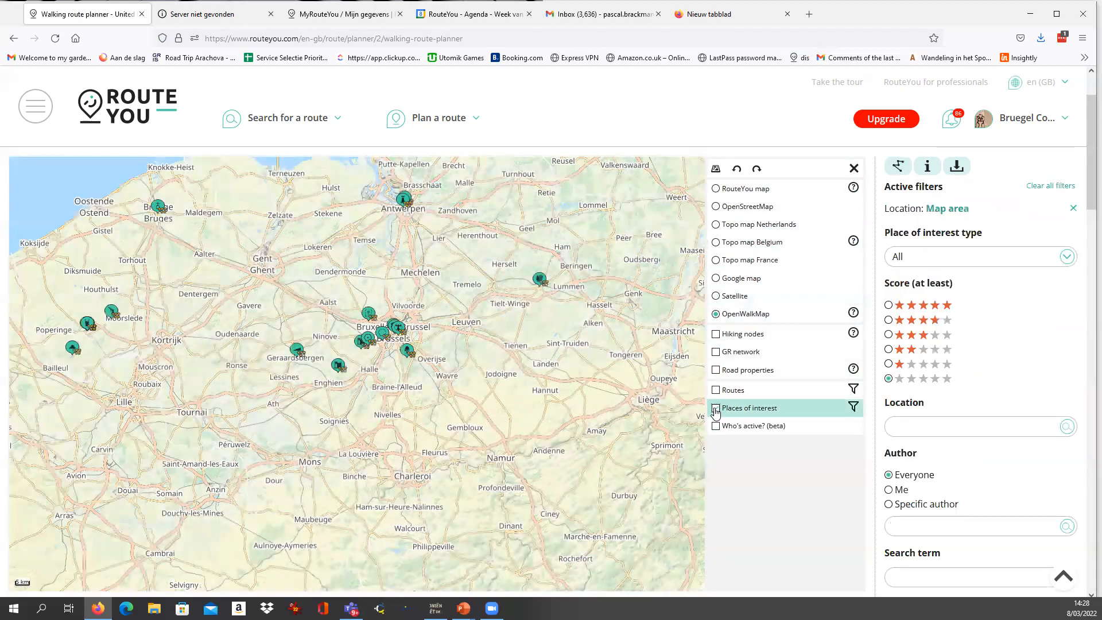
pyautogui.scroll(-2, 920, 413)
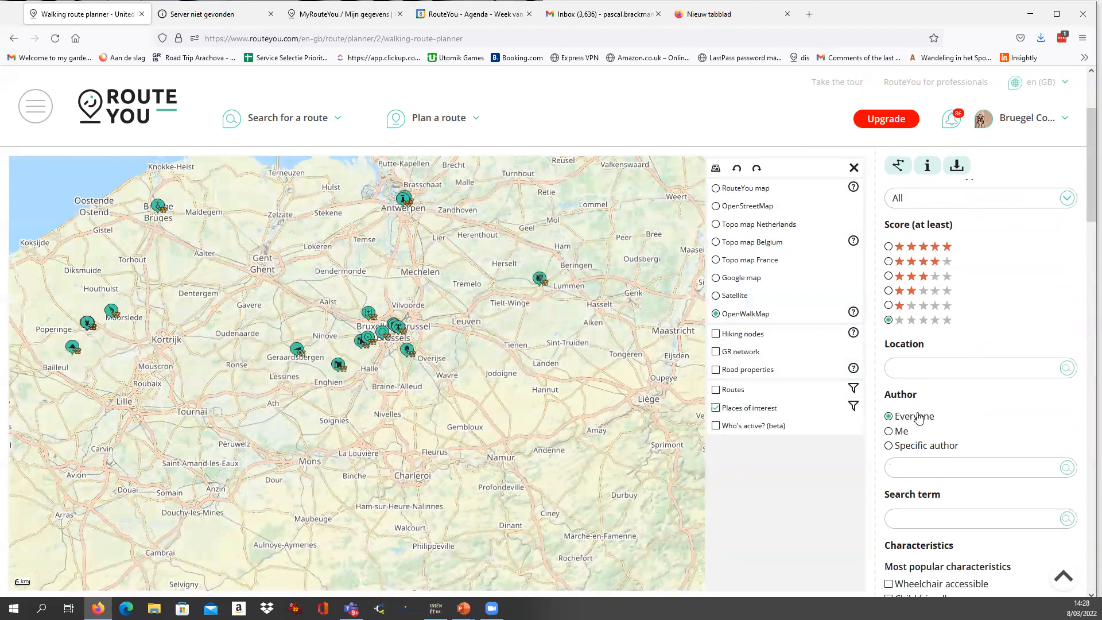
pyautogui.click(888, 431)
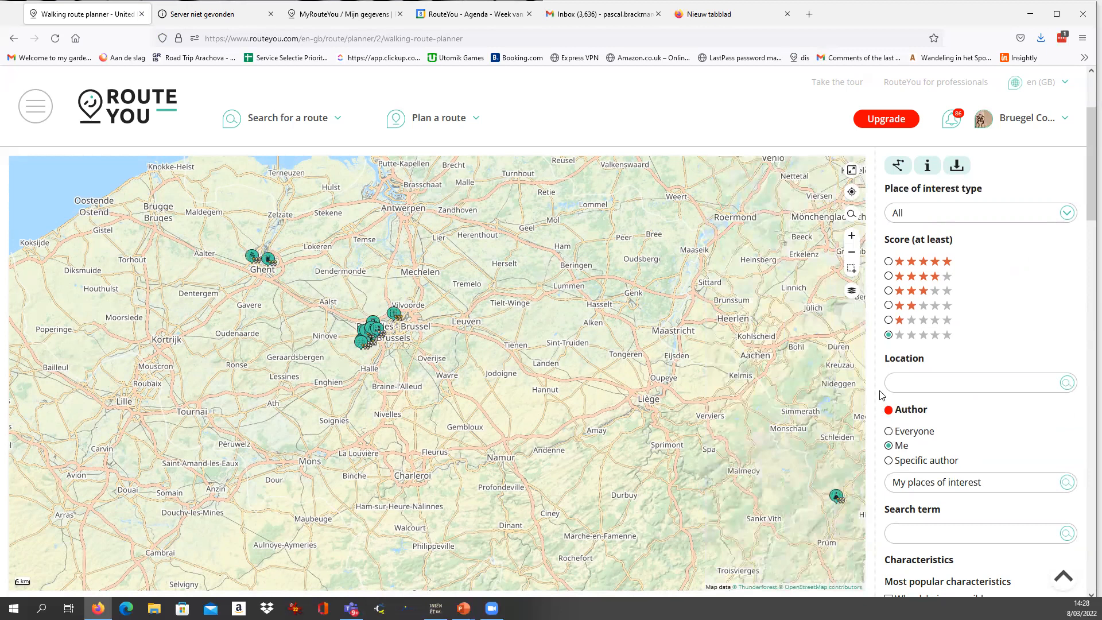
pyautogui.scroll(-12, 883, 394)
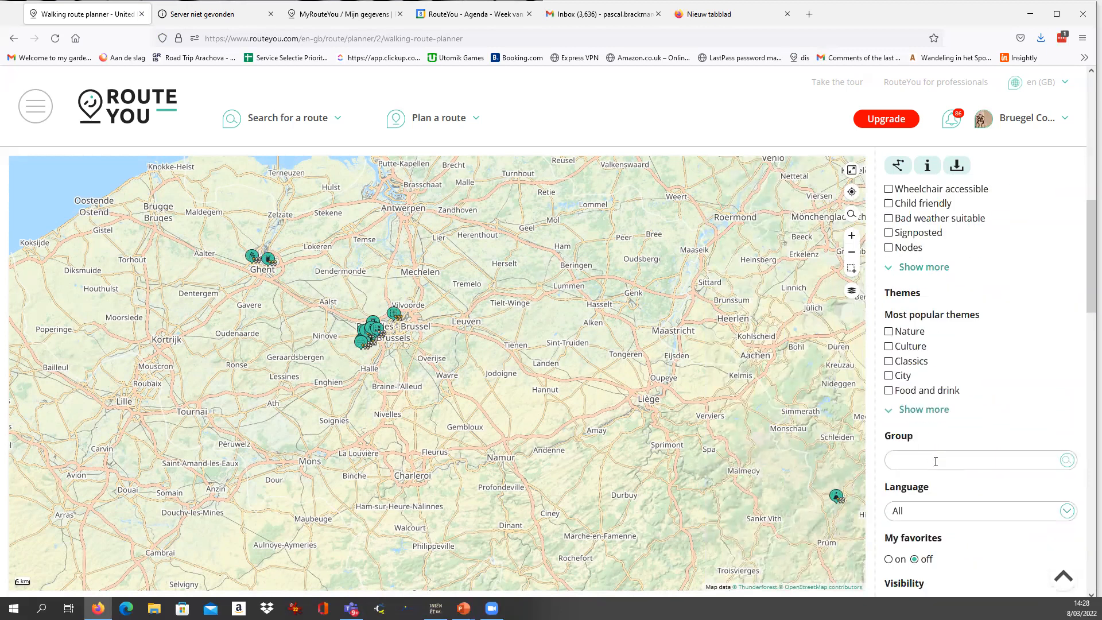
pyautogui.click(988, 394)
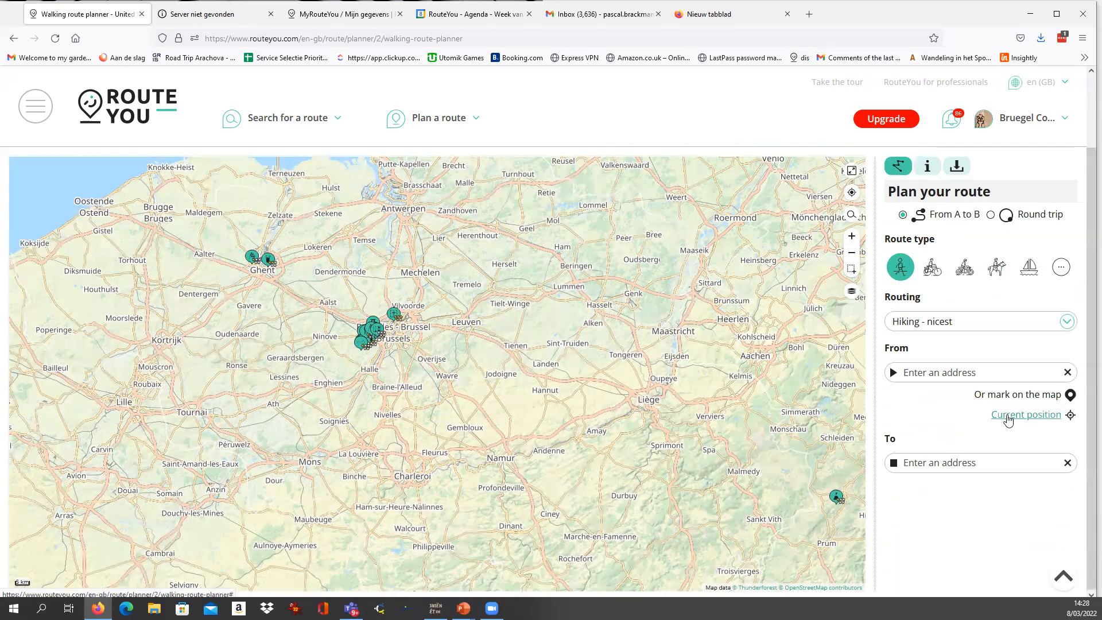
# Locate B&B Bruegel on the map, view its information page, return to the route planner and dismiss its pop-up.
pyautogui.click(851, 270)
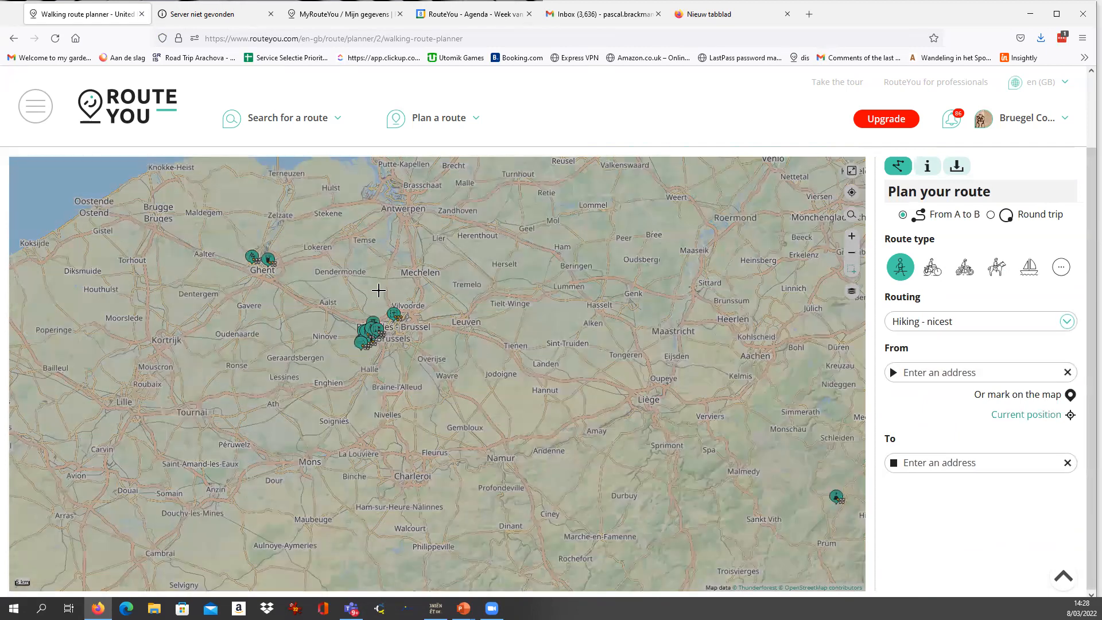
pyautogui.moveTo(342, 318); pyautogui.dragTo(393, 363)
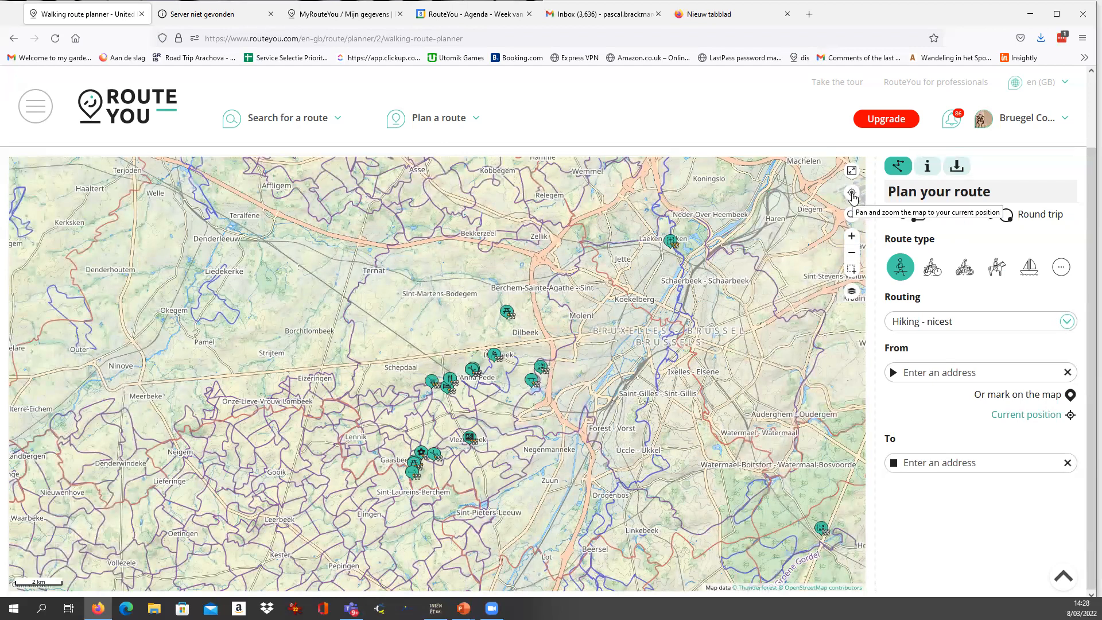
pyautogui.click(851, 193)
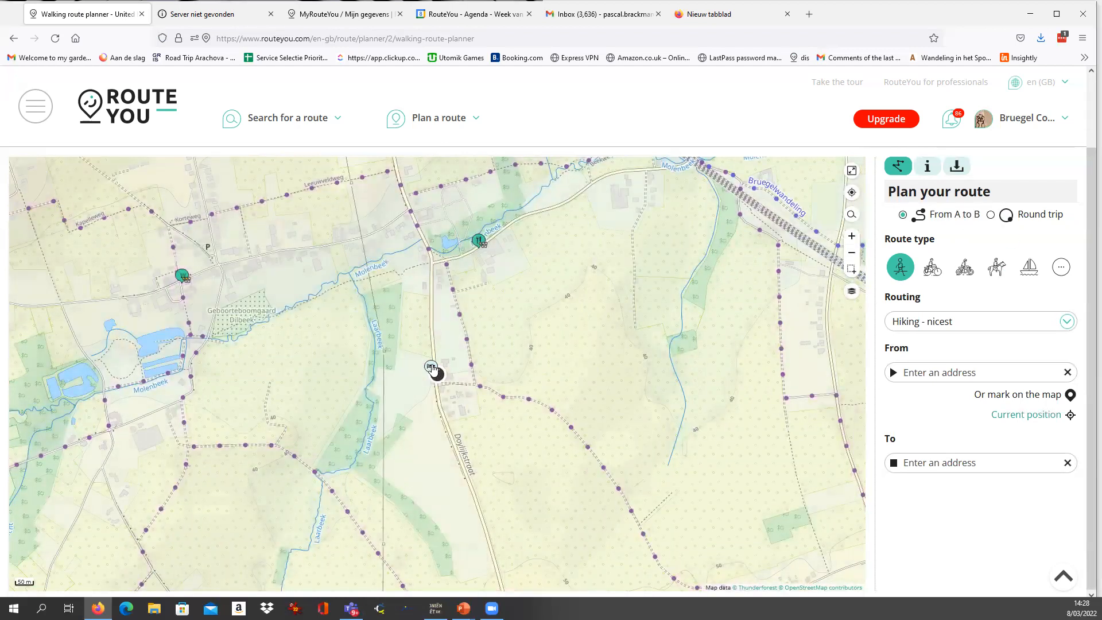
pyautogui.click(431, 367)
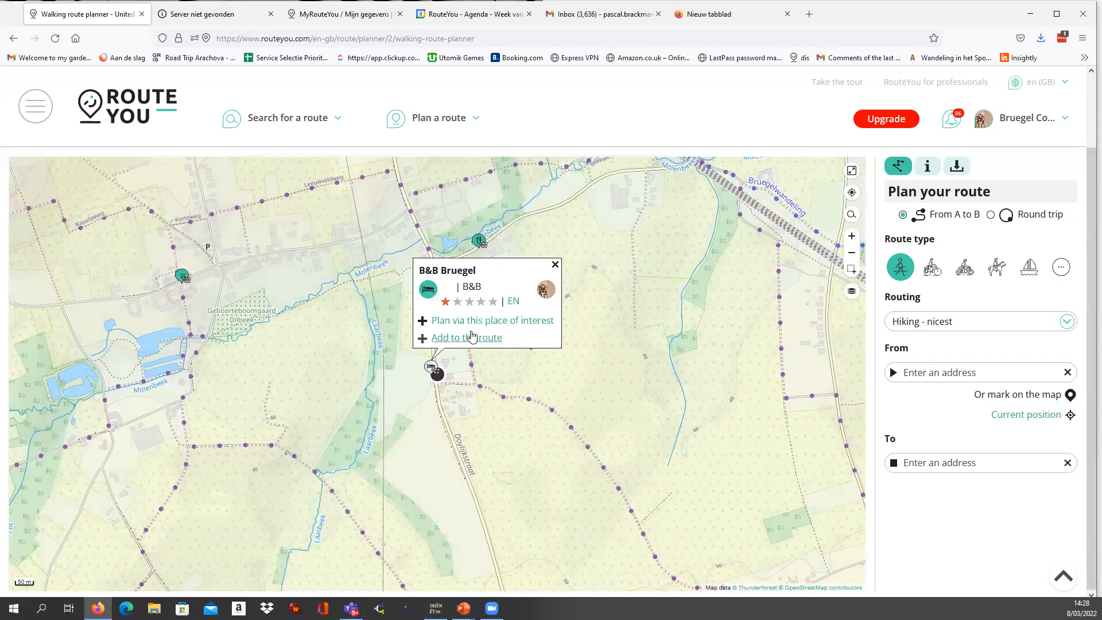
pyautogui.click(456, 275)
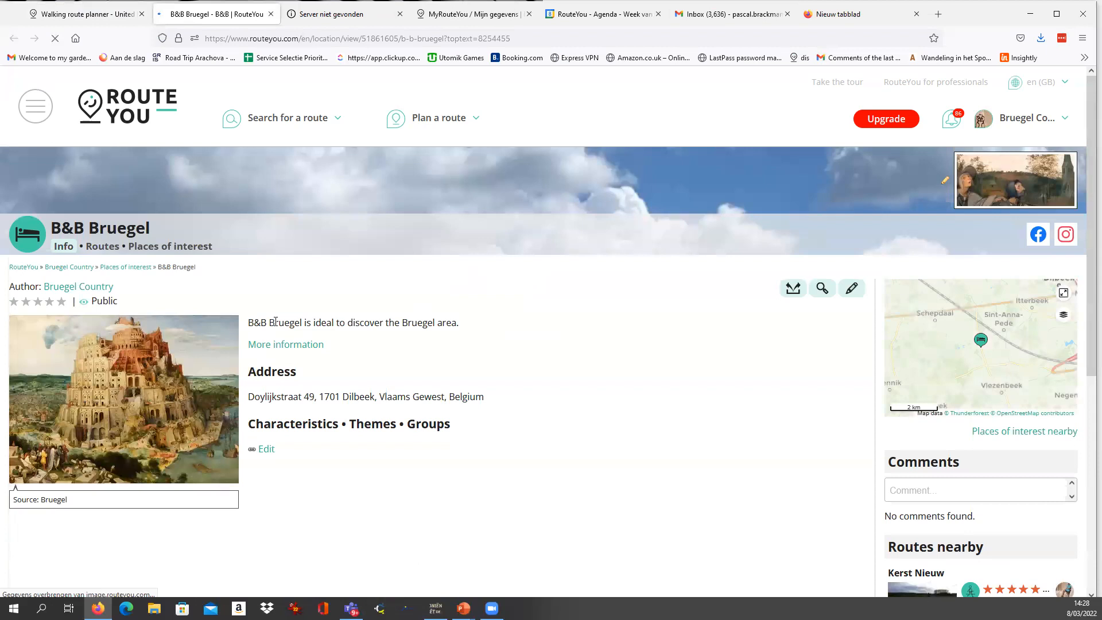
pyautogui.moveTo(254, 323); pyautogui.dragTo(485, 430)
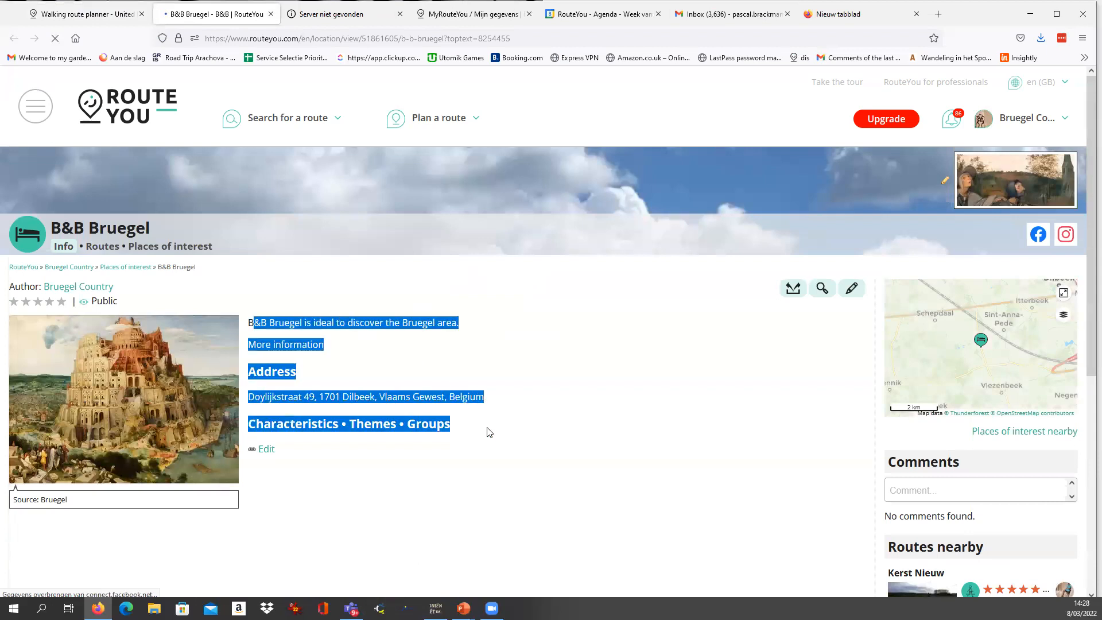
pyautogui.click(99, 15)
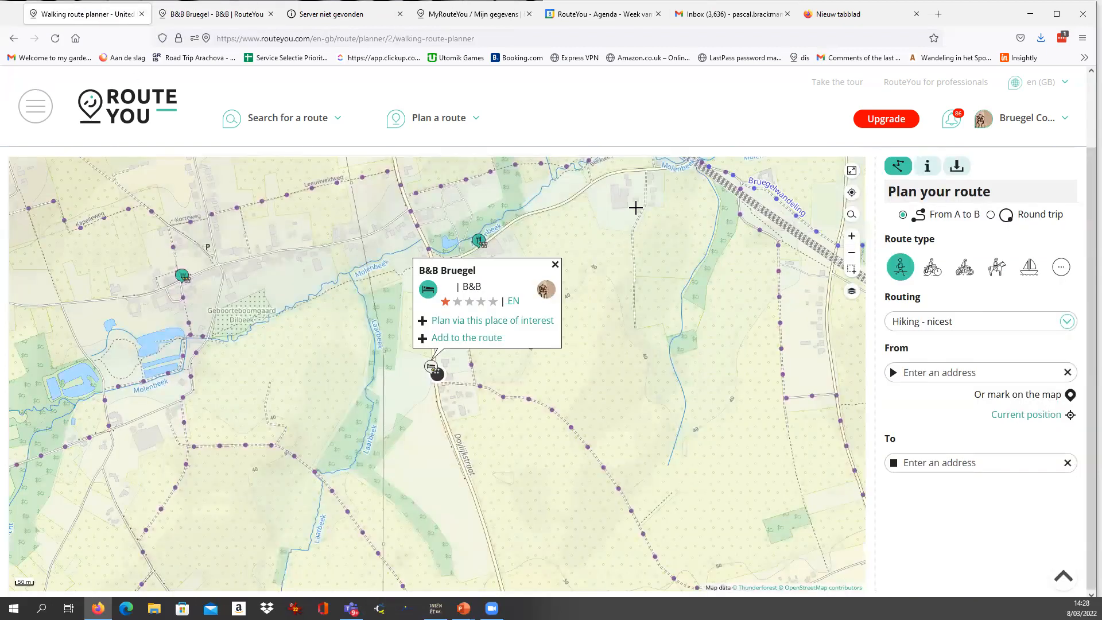
pyautogui.click(555, 266)
# Make B&B Bruegel the starting point by planning the walking route via this place of interest.
pyautogui.scroll(-1, 545, 305)
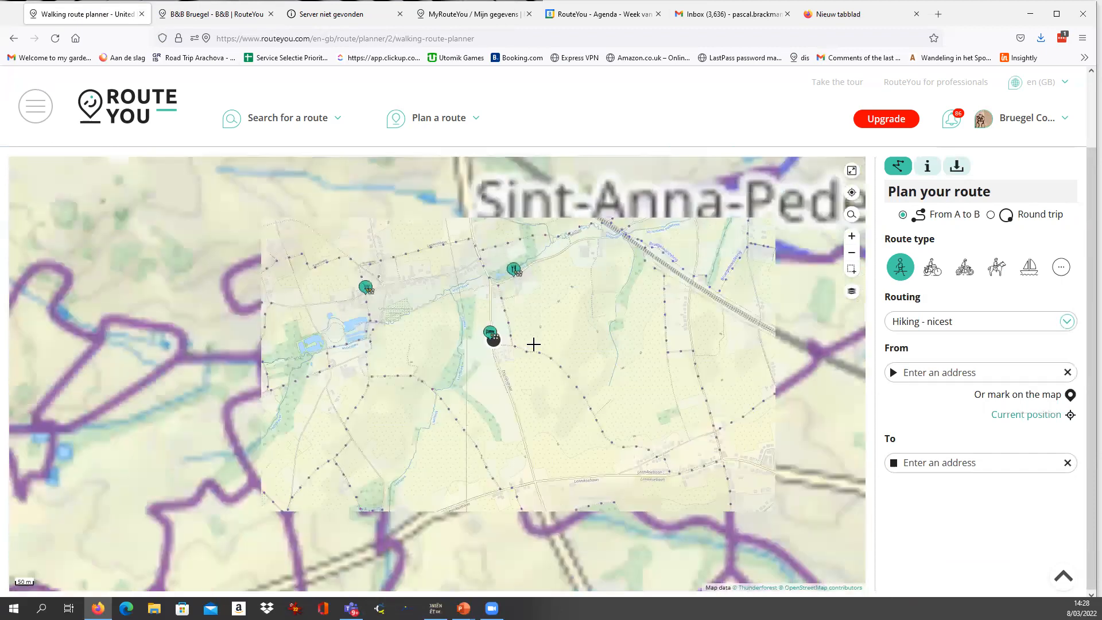
pyautogui.scroll(1, 528, 344)
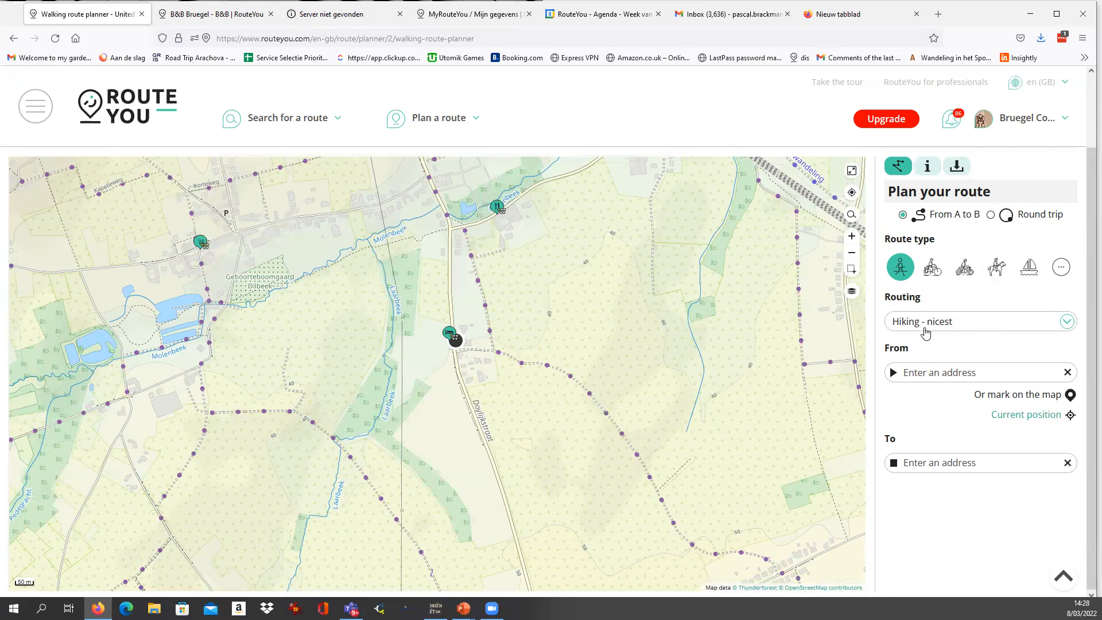
pyautogui.click(450, 334)
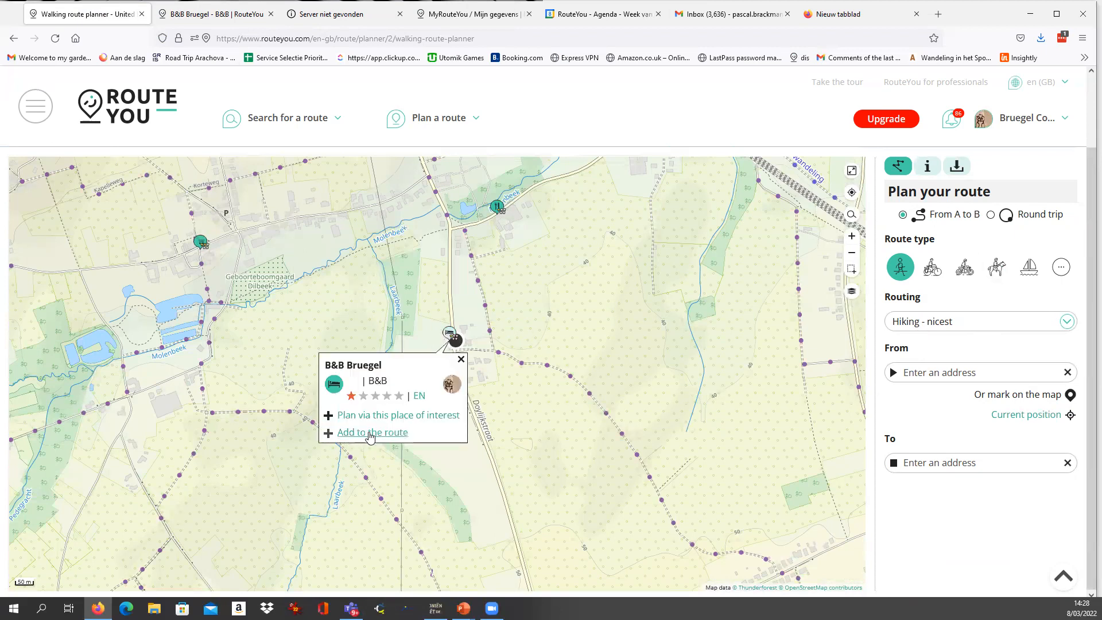
pyautogui.click(386, 421)
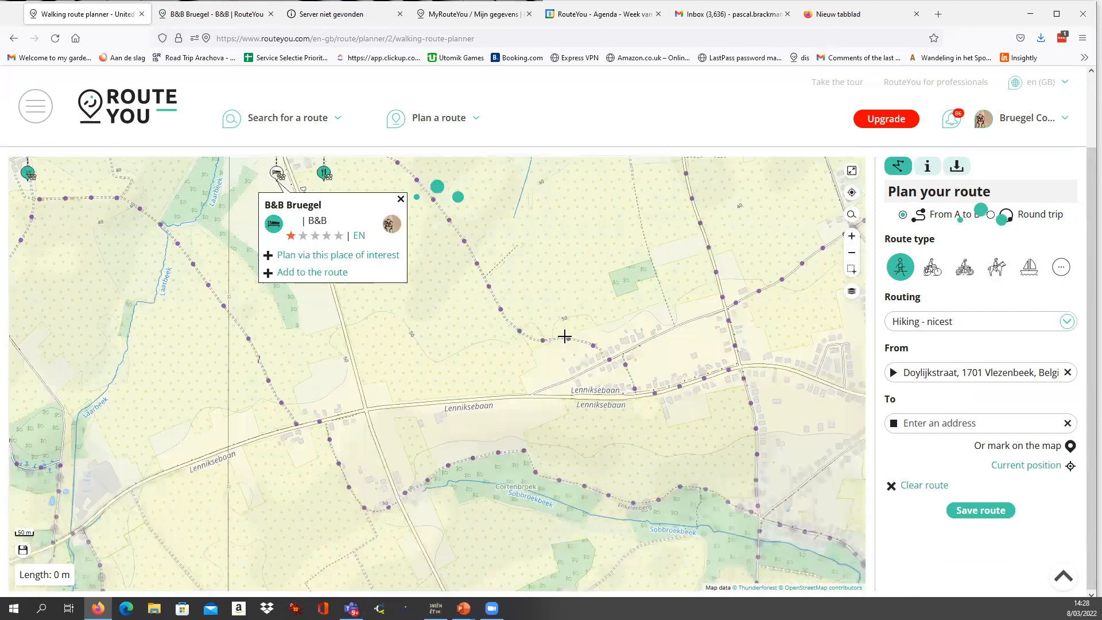
# Extend the walk with points at Lennikseweg, Enkelenberg, Lenniksebaan and Molenbeekweg, closing the B&B's pop-up along the way.
pyautogui.click(563, 335)
pyautogui.scroll(-2, 622, 396)
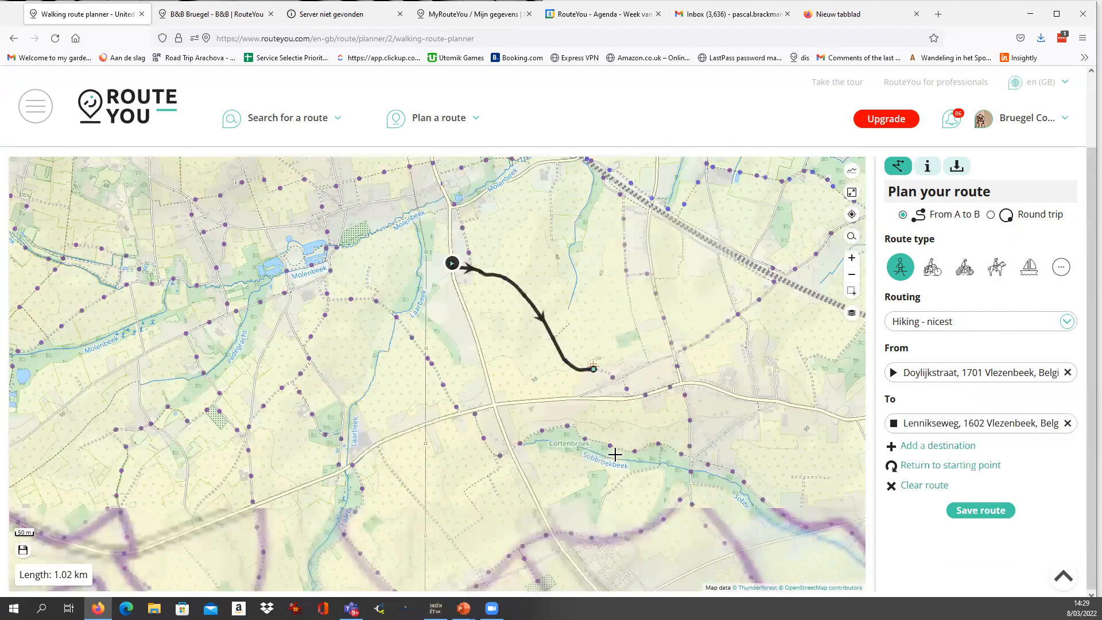
pyautogui.click(670, 446)
pyautogui.click(476, 425)
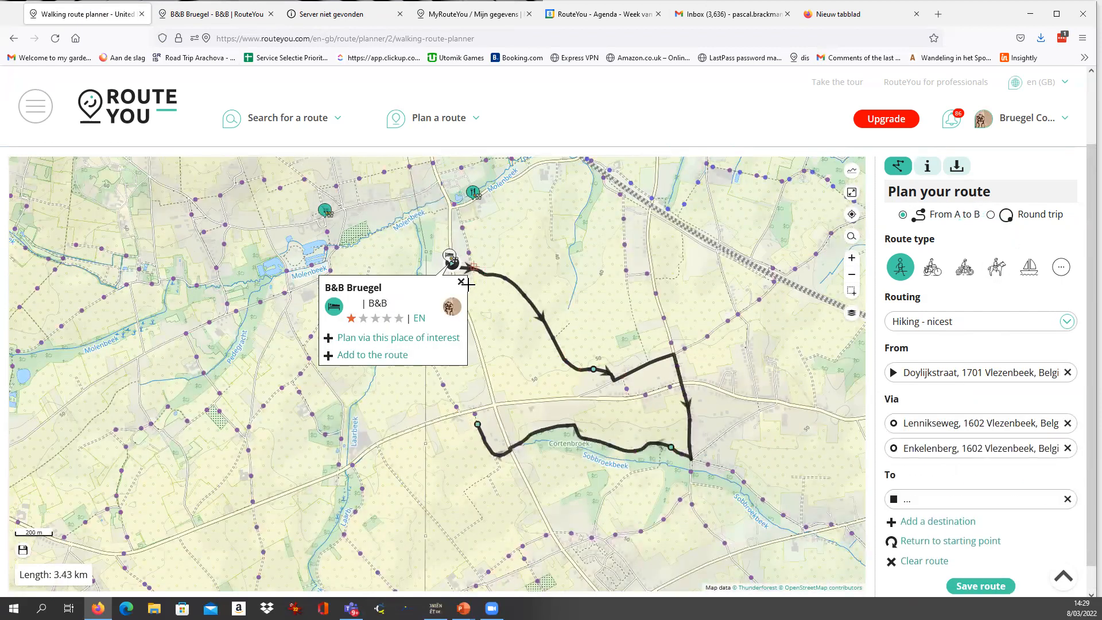
pyautogui.click(460, 281)
pyautogui.click(366, 303)
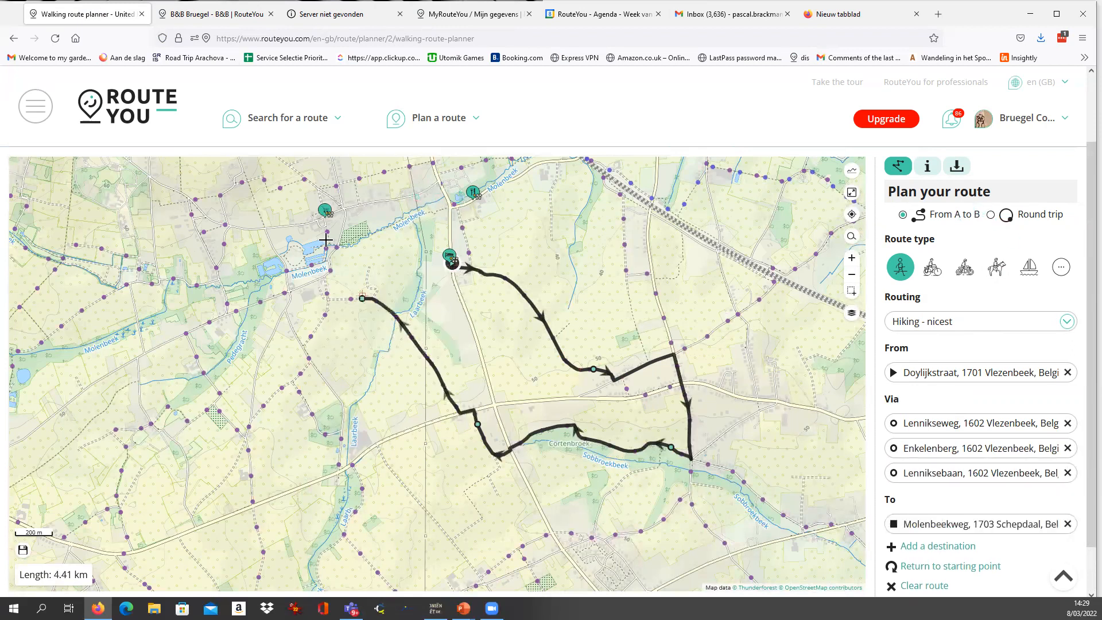
# Route the walk via the shop on Isabellastraat and extend it to a point on IJsbergstraat.
pyautogui.click(330, 219)
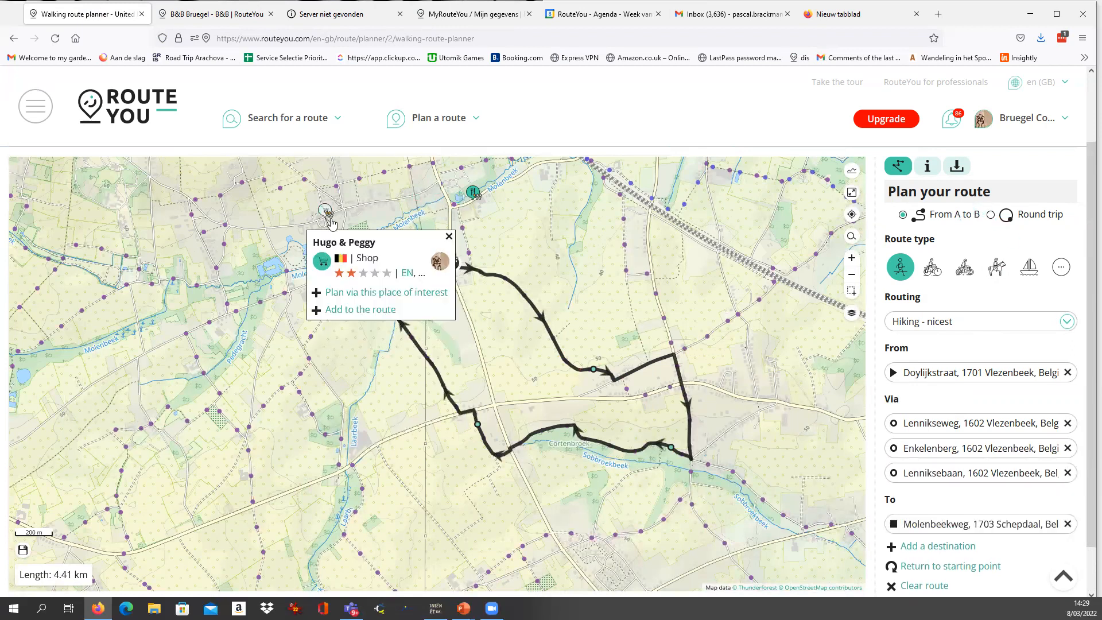
pyautogui.click(360, 292)
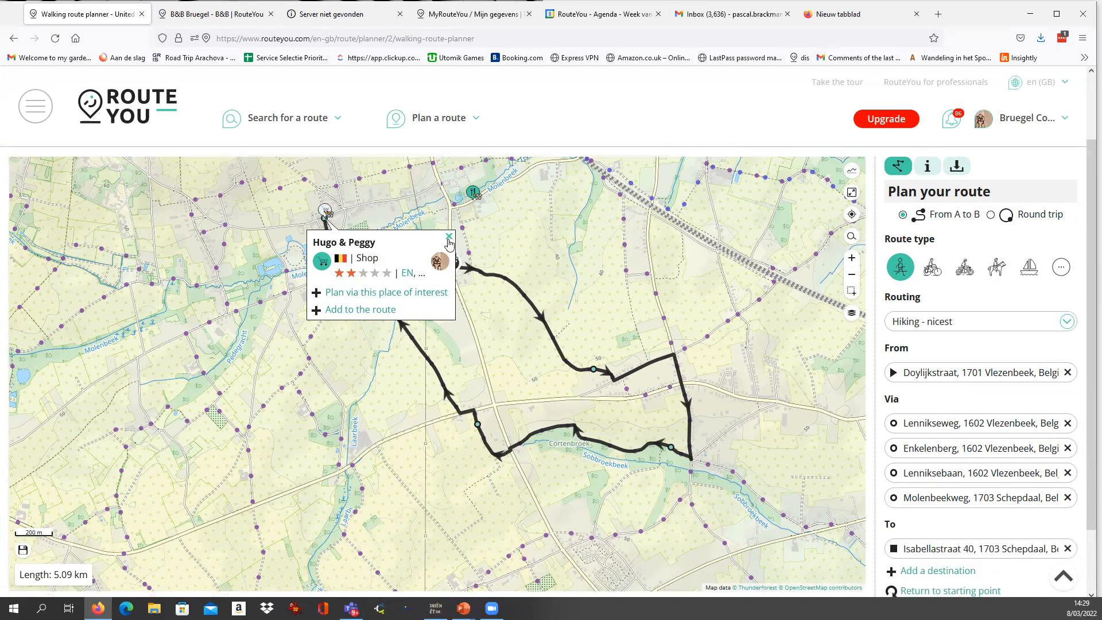
pyautogui.click(445, 189)
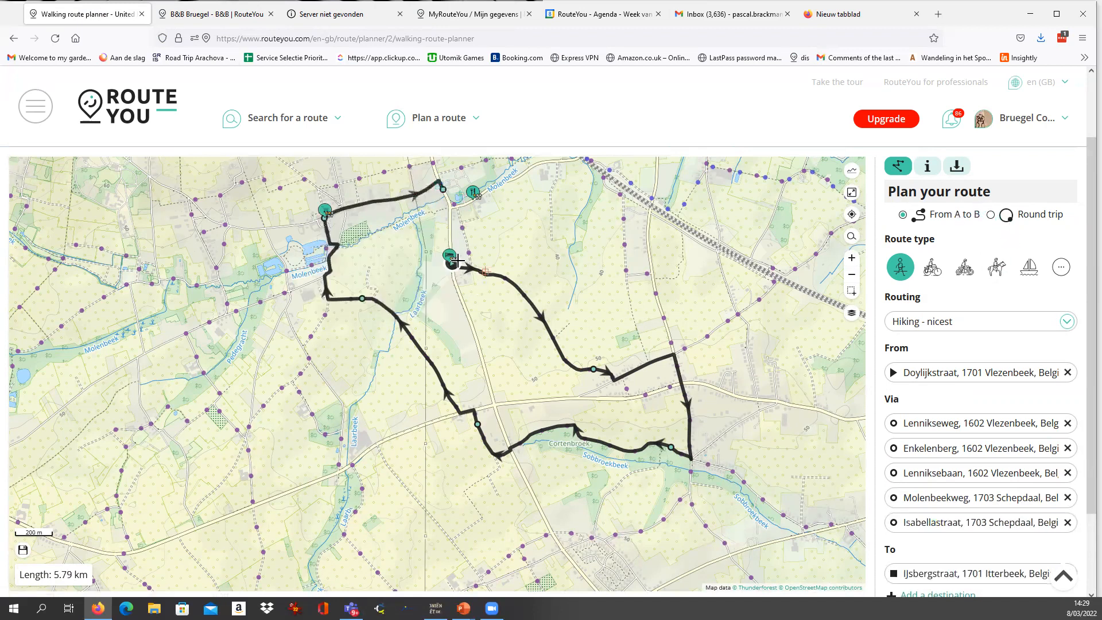
# Reroute the walk between Isabellastraat and IJsbergstraat via Korteweg and Leeuwveldweg.
pyautogui.scroll(2, 383, 213)
pyautogui.moveTo(386, 242); pyautogui.dragTo(404, 287)
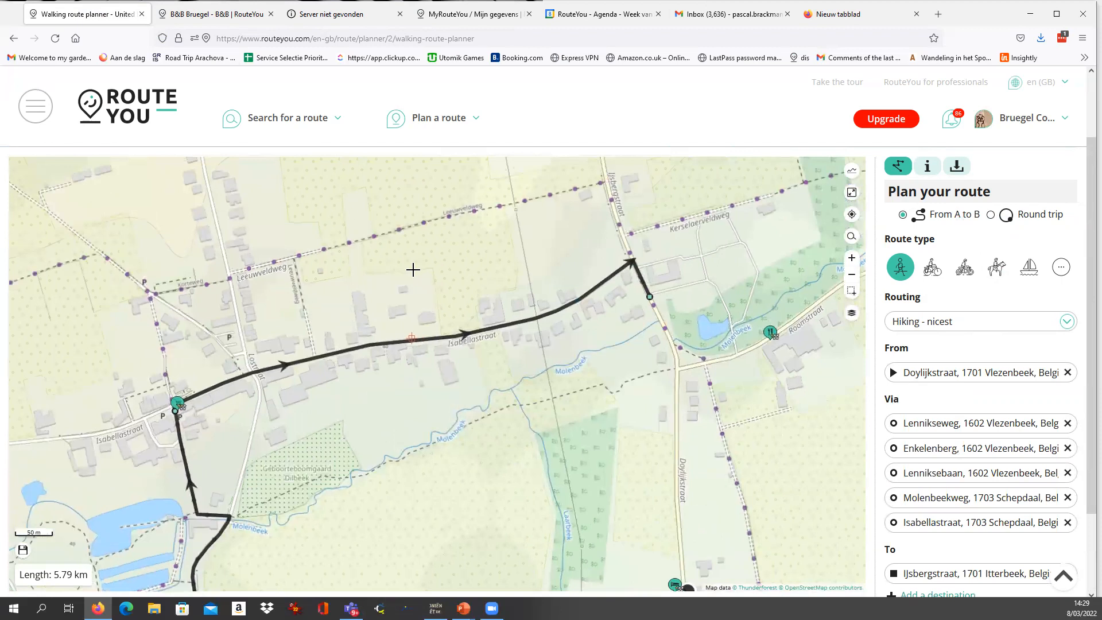
pyautogui.click(852, 317)
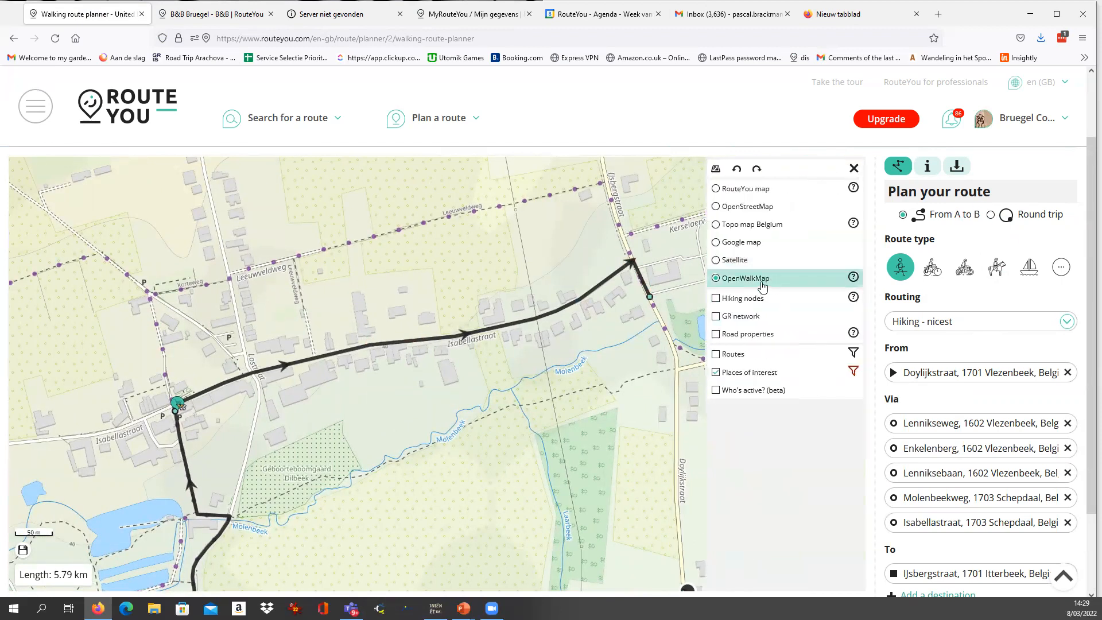
pyautogui.moveTo(446, 339); pyautogui.dragTo(404, 228)
pyautogui.moveTo(289, 367); pyautogui.dragTo(191, 287)
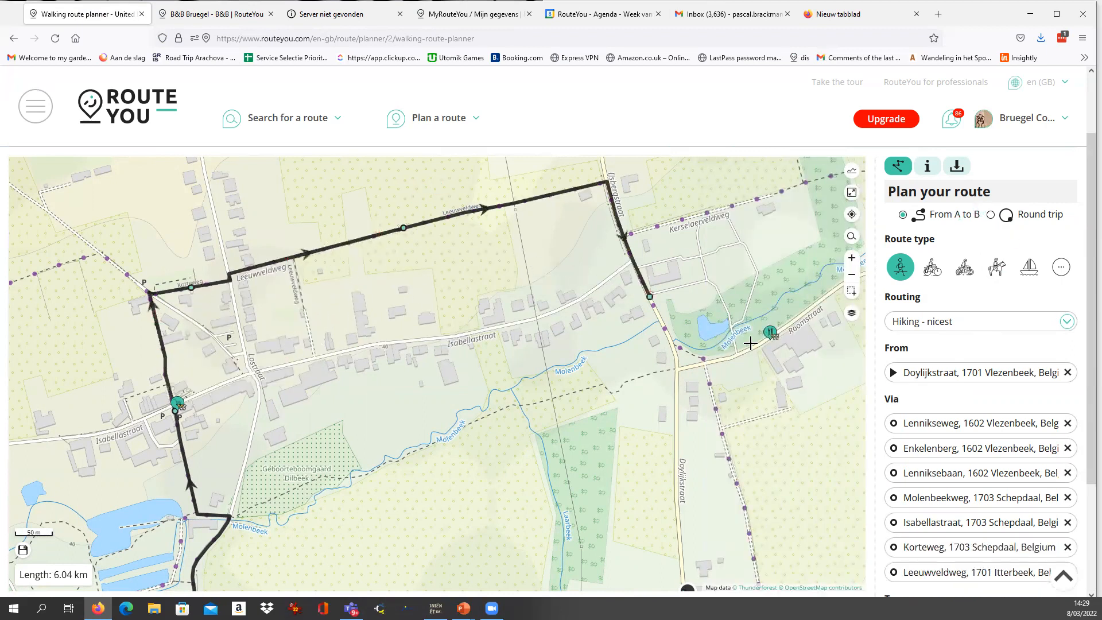
# Extend the walk from IJsbergstraat back to B&B Bruegel on Doylijkstraat, following the path east of the road.
pyautogui.scroll(-1, 750, 342)
pyautogui.moveTo(769, 381); pyautogui.dragTo(597, 353)
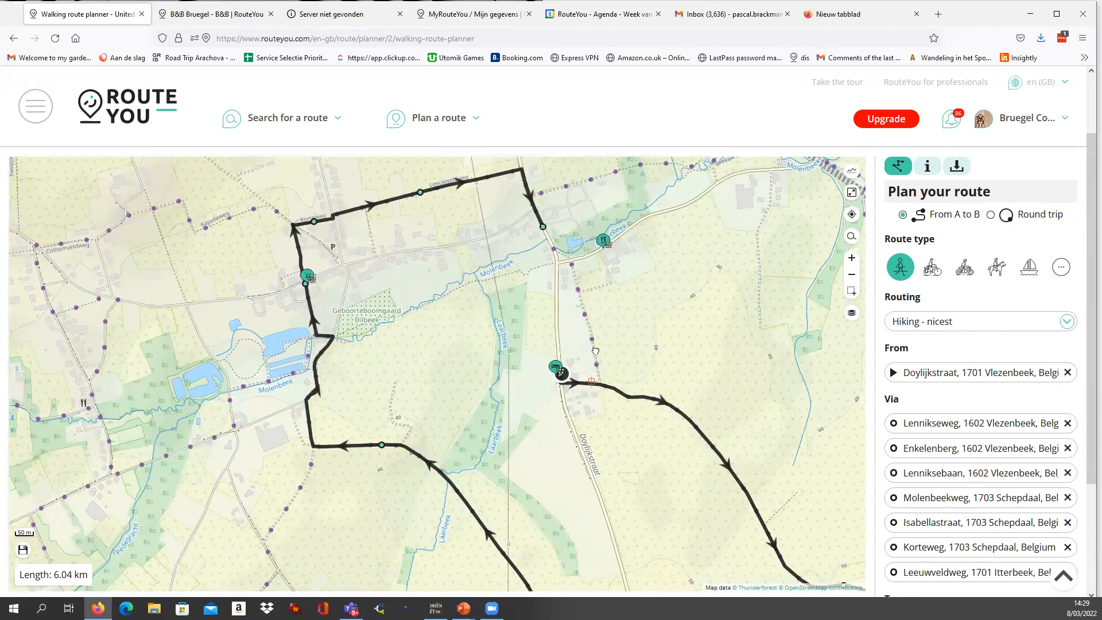
pyautogui.scroll(2, 585, 376)
pyautogui.click(495, 377)
pyautogui.scroll(-3, 433, 411)
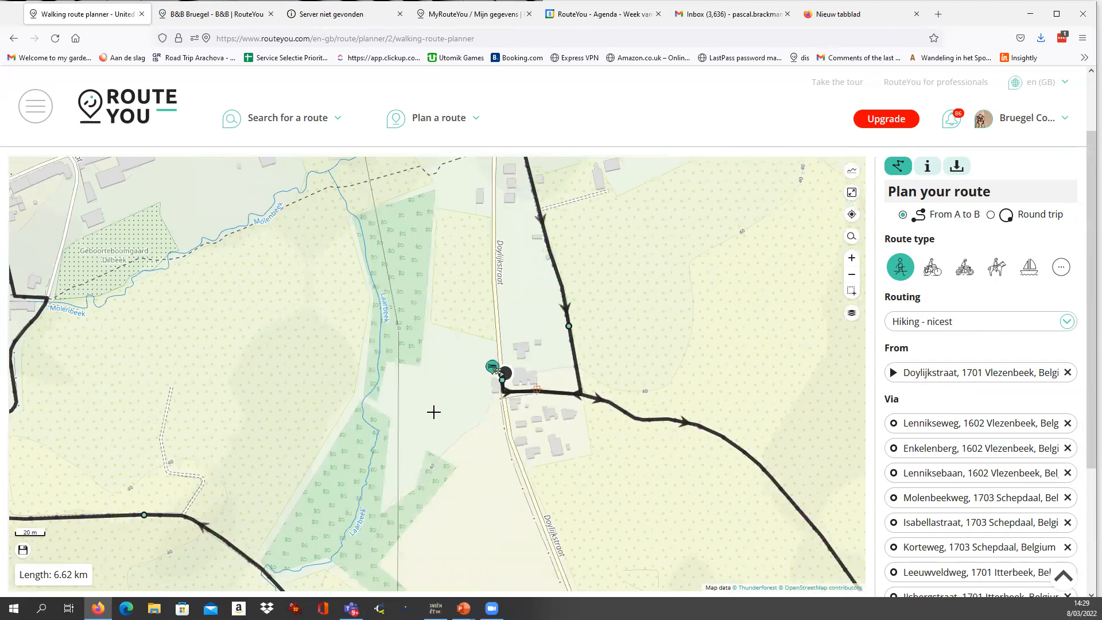
pyautogui.moveTo(376, 355); pyautogui.dragTo(331, 292)
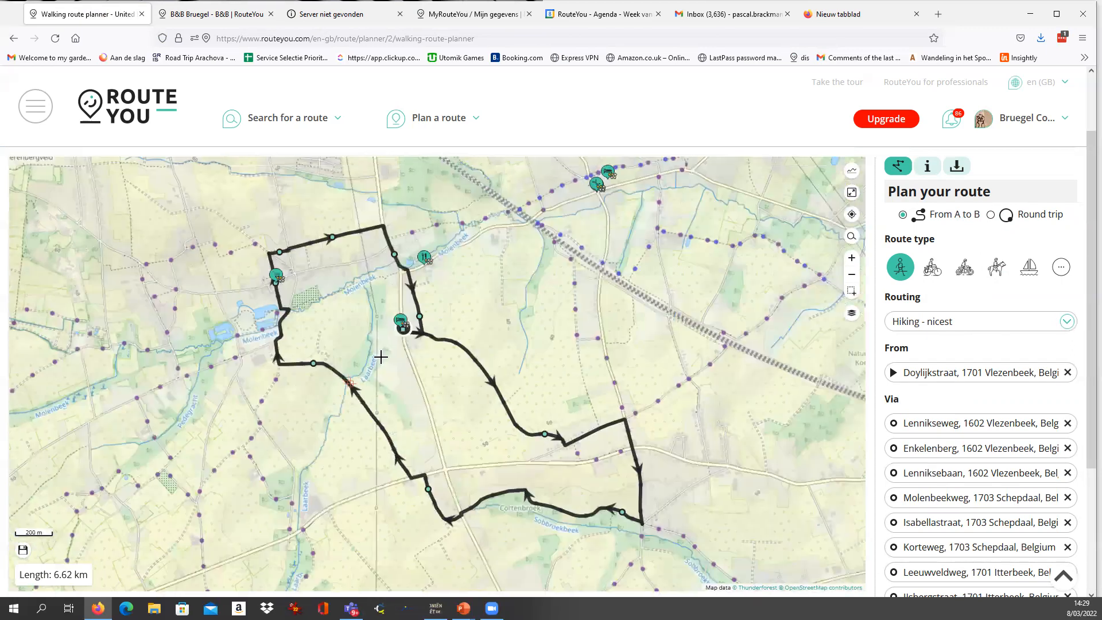
# Add the eatery on Roomstraat and the shop on Isabellastraat to the route as places of interest.
pyautogui.click(425, 259)
pyautogui.click(436, 357)
pyautogui.click(277, 287)
pyautogui.click(312, 375)
# Add the crossing "Kruispunt X" near Sint-Anna-Pede to the route and close its pop-up.
pyautogui.moveTo(615, 232); pyautogui.dragTo(375, 338)
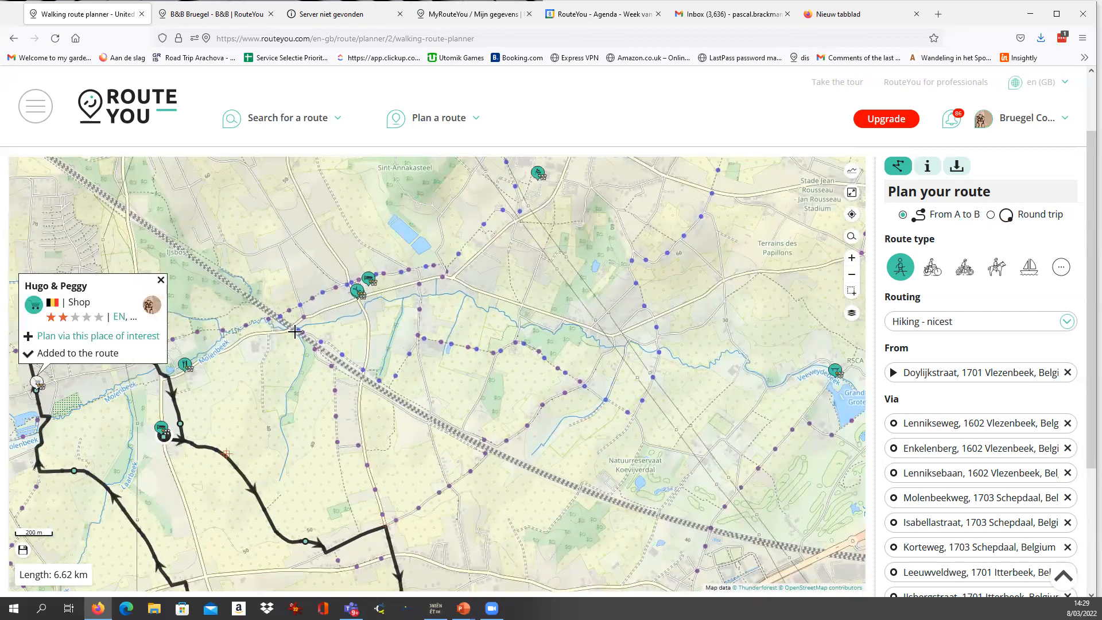
pyautogui.click(356, 291)
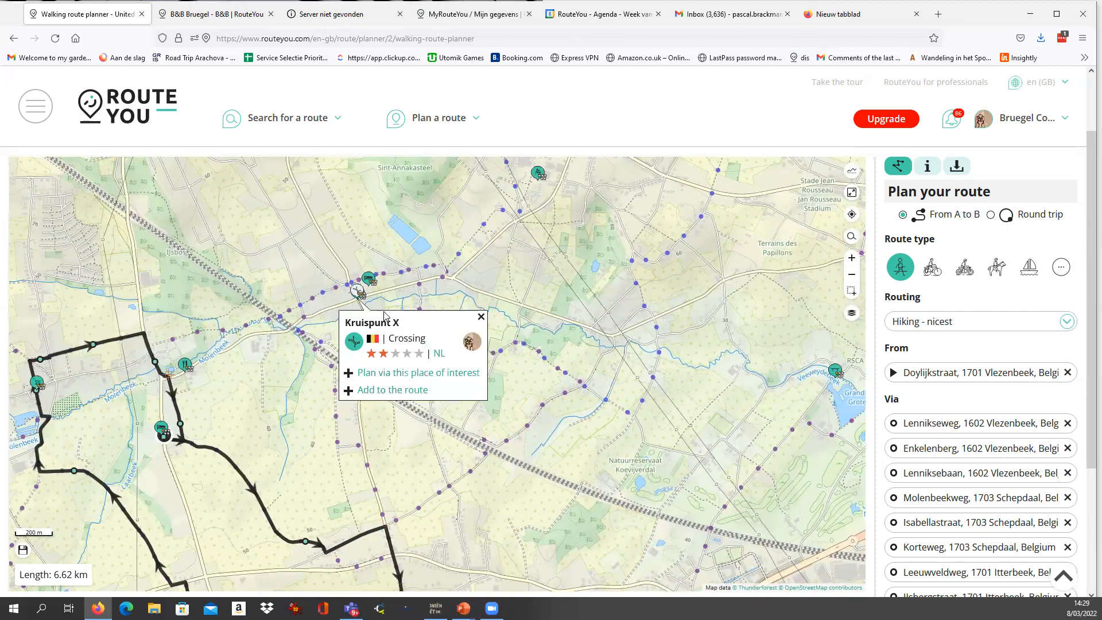
pyautogui.click(384, 391)
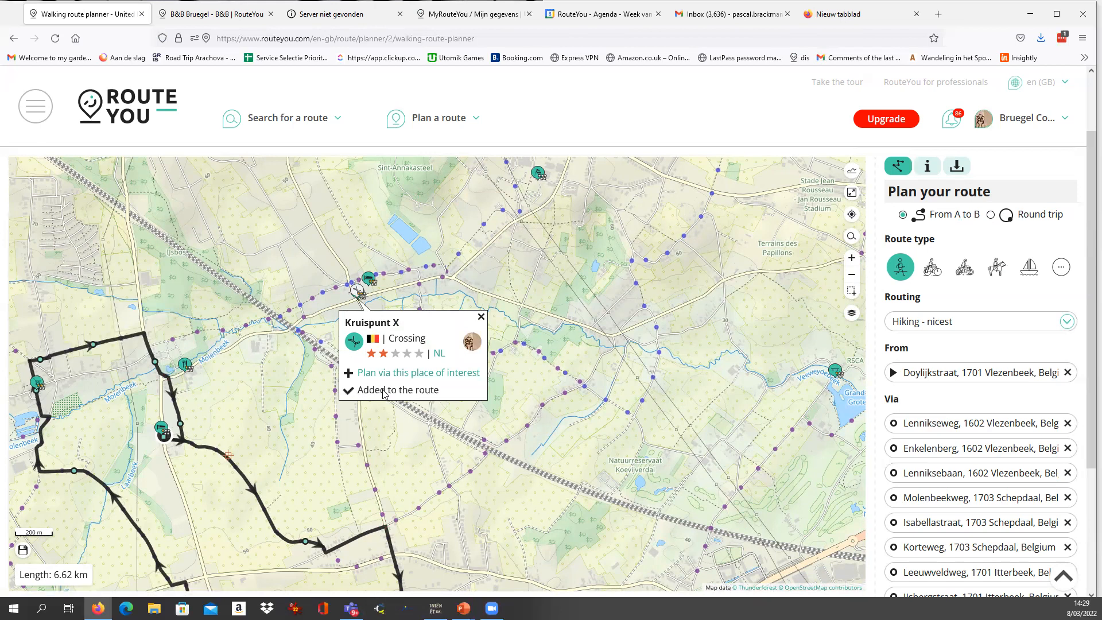
pyautogui.click(481, 317)
pyautogui.scroll(2, 373, 295)
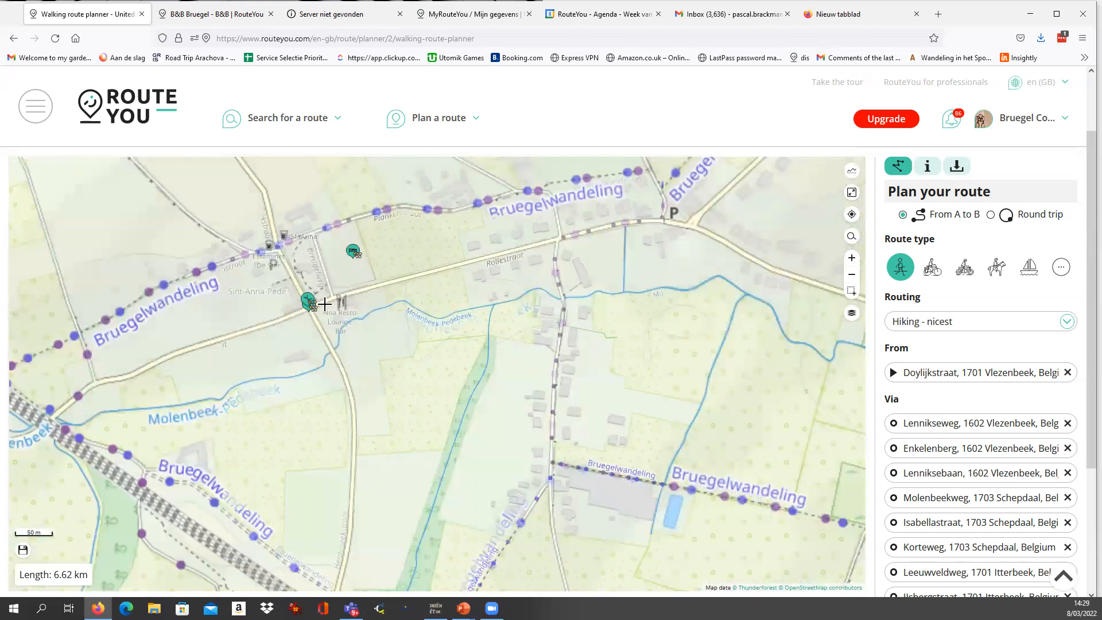
pyautogui.scroll(-4, 327, 310)
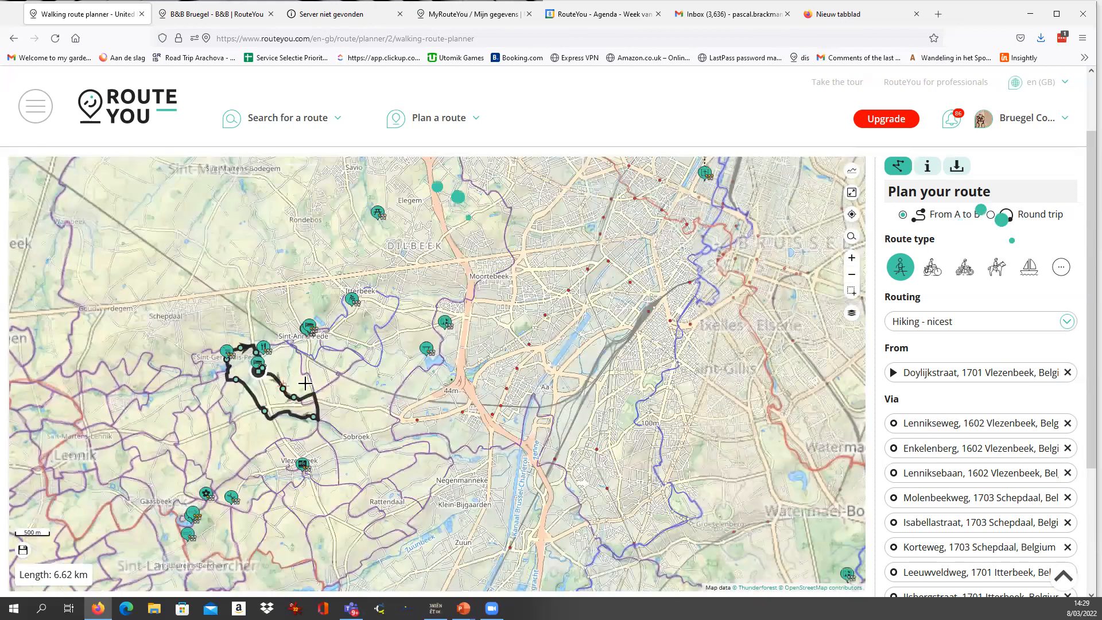
# Add the flower spot "Varen met sporen" and the bridge "Afgebroken brug" to the route, closing their pop-ups.
pyautogui.moveTo(300, 407); pyautogui.dragTo(477, 330)
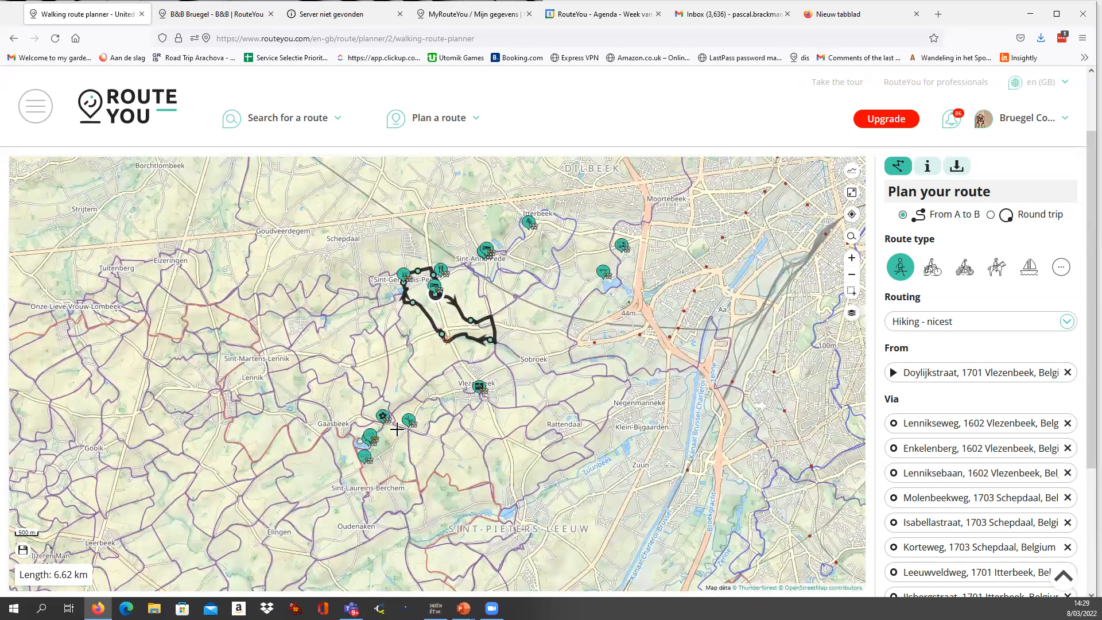
pyautogui.click(383, 415)
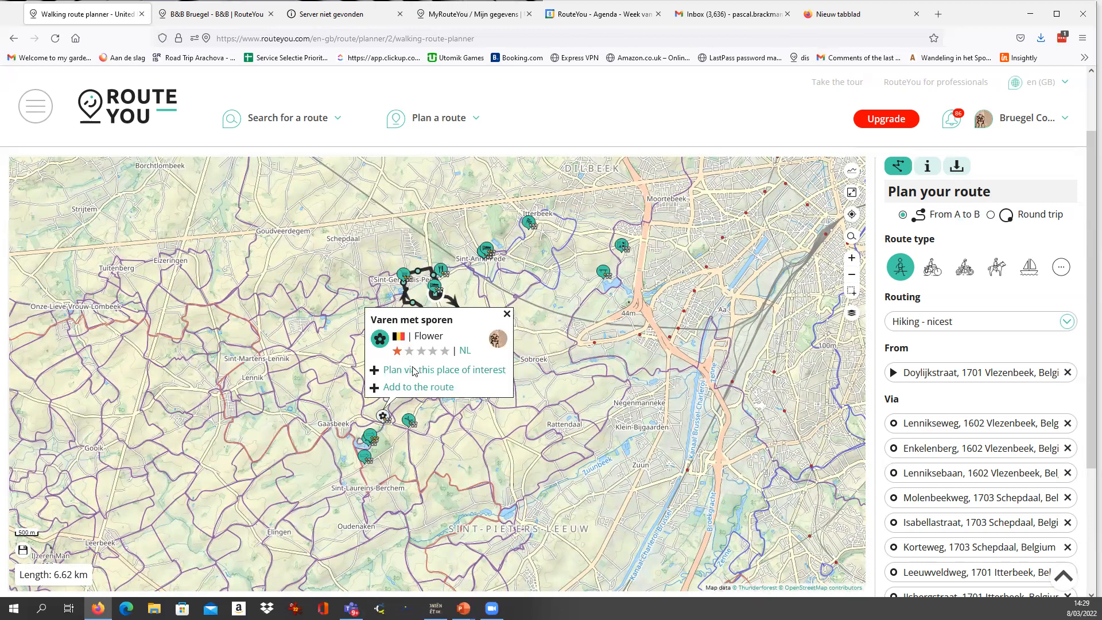
pyautogui.click(427, 387)
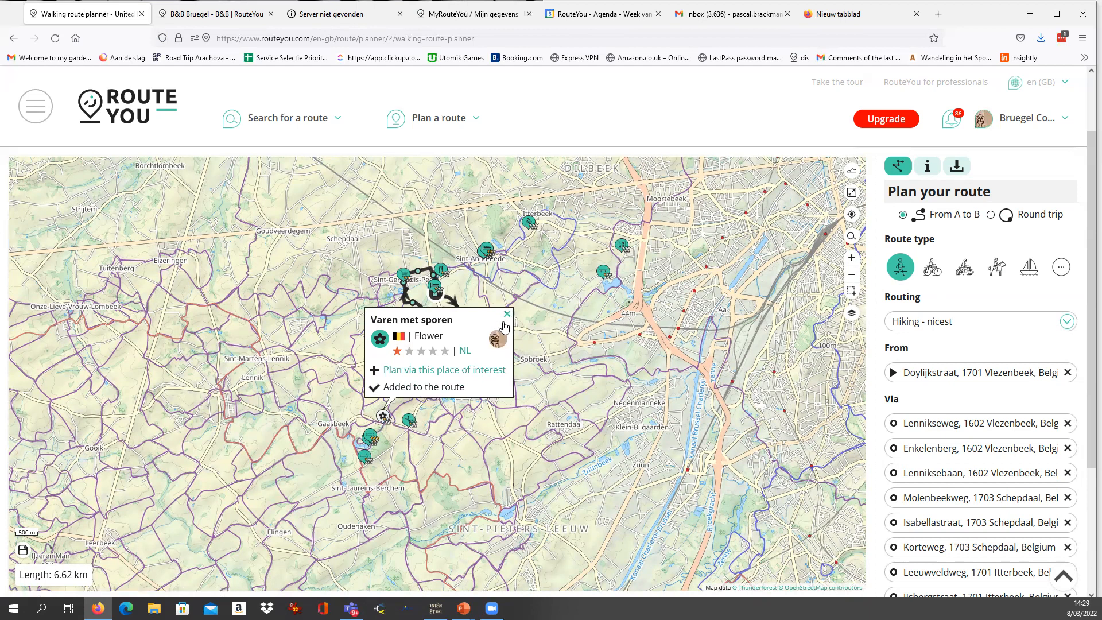
pyautogui.click(507, 314)
pyautogui.click(602, 272)
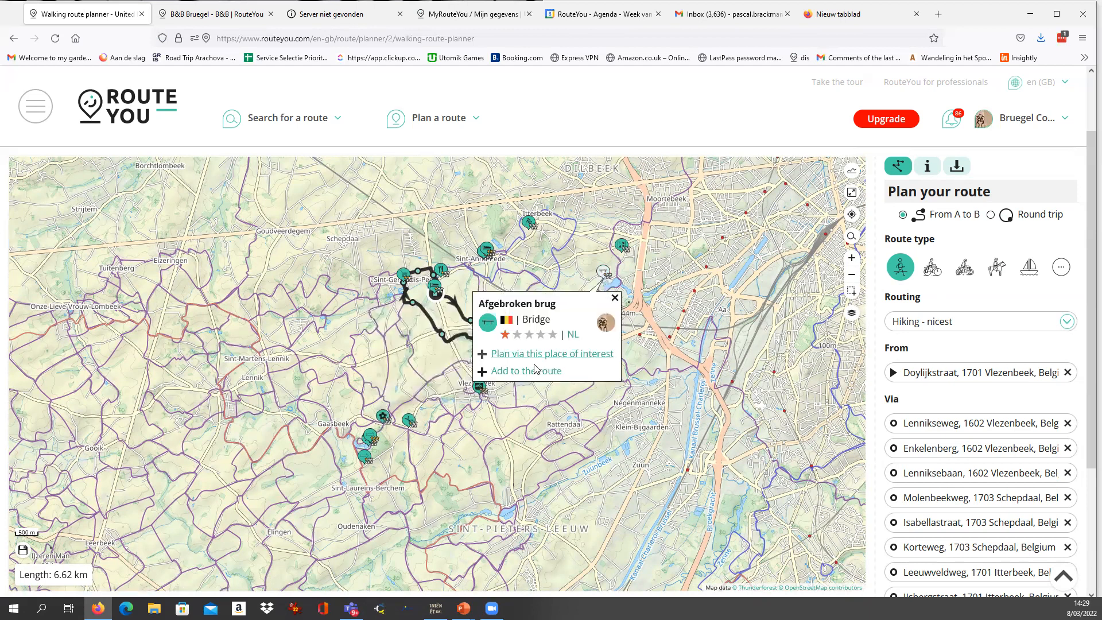
pyautogui.click(526, 372)
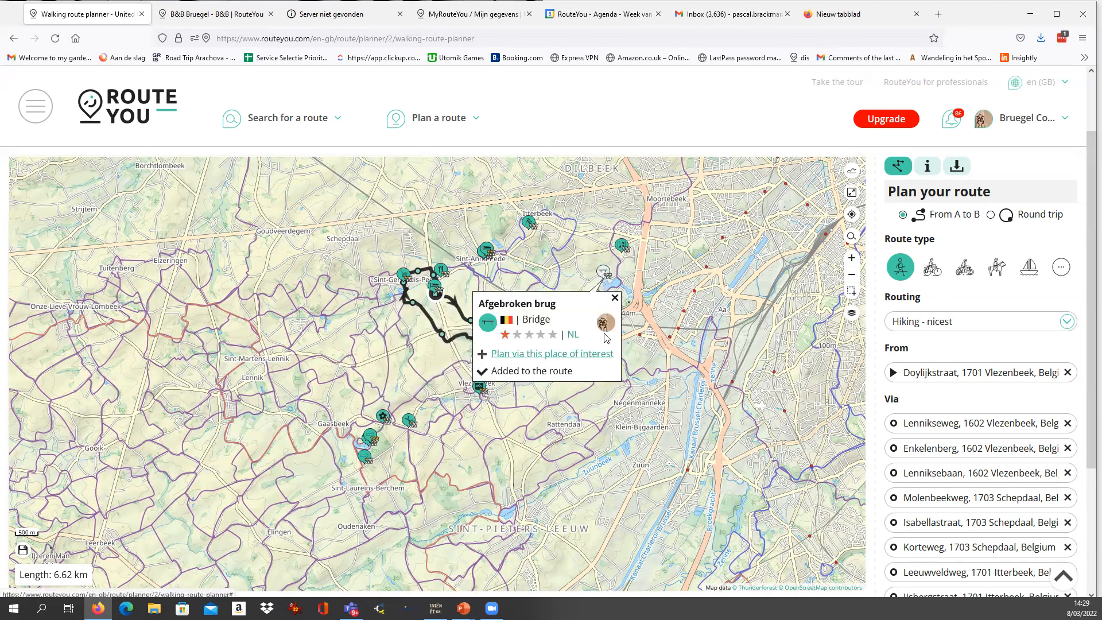
pyautogui.click(614, 298)
pyautogui.scroll(1, 451, 343)
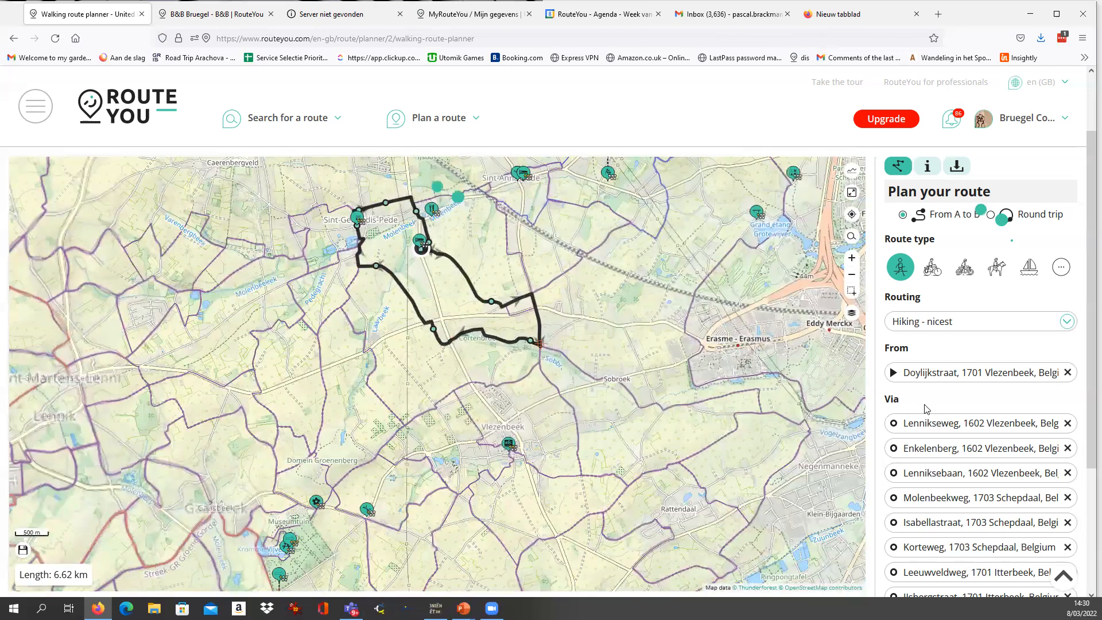
# Start saving the planned walk and name it "B&B Walking route".
pyautogui.scroll(-3, 924, 408)
pyautogui.click(979, 561)
pyautogui.moveTo(569, 224); pyautogui.dragTo(361, 218)
pyautogui.write('B&')
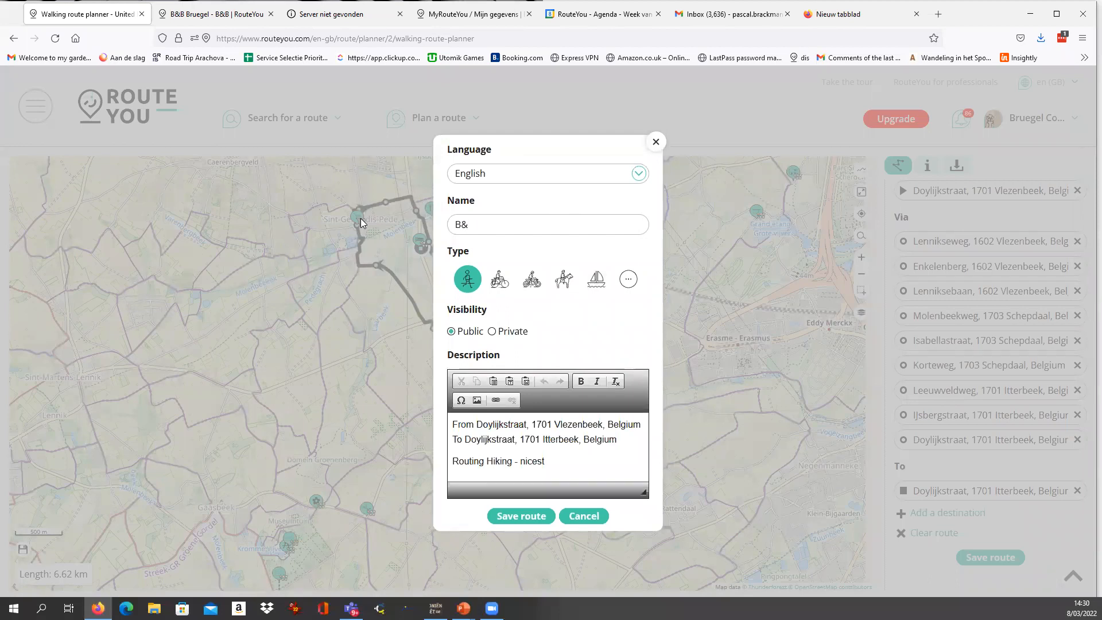
pyautogui.write('B Walking rute')
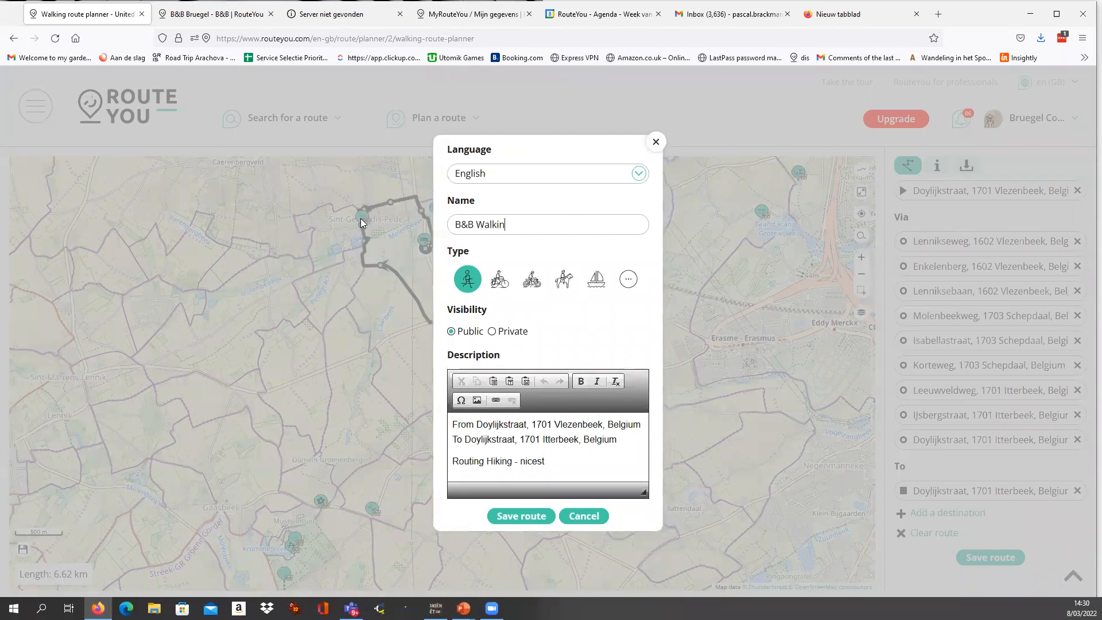
pyautogui.press('BackSpace')
pyautogui.press('BackSpace')
pyautogui.write('oute')
# Replace the route description with "ùmdjgùdfsmjgù", set the visibility to Private and save the route.
pyautogui.moveTo(551, 459); pyautogui.dragTo(387, 408)
pyautogui.write('ùmdjgùdfsmjgù')
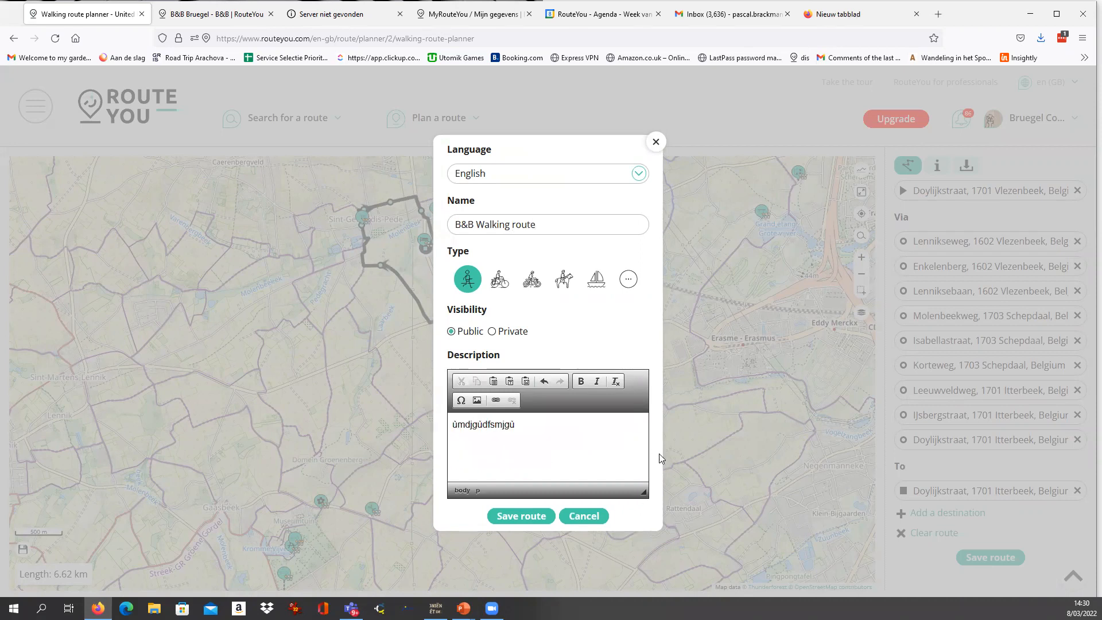
pyautogui.click(521, 516)
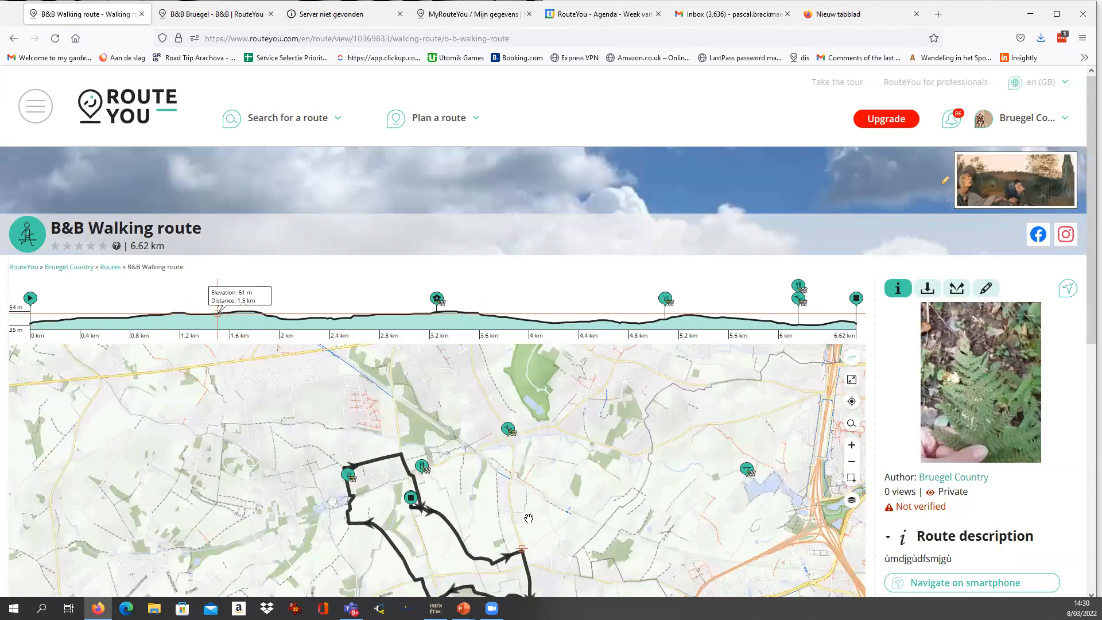
# Add up to 30 of the account's own places of interest within 300 m of the saved walk, without a filter.
pyautogui.scroll(-1, 547, 290)
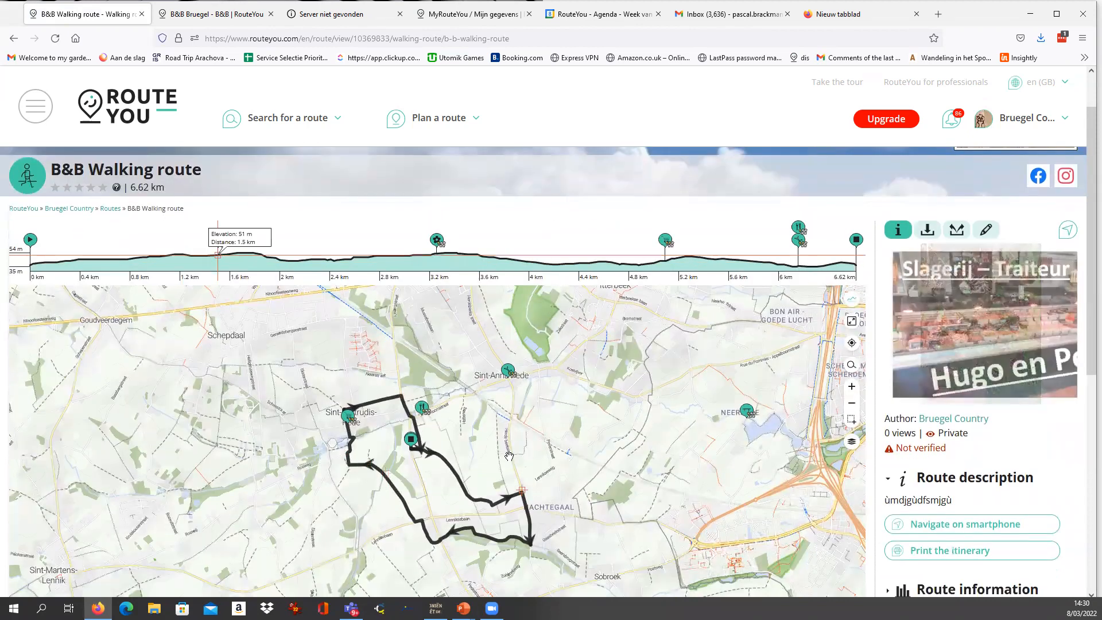
pyautogui.scroll(1, 414, 436)
pyautogui.scroll(2, 414, 453)
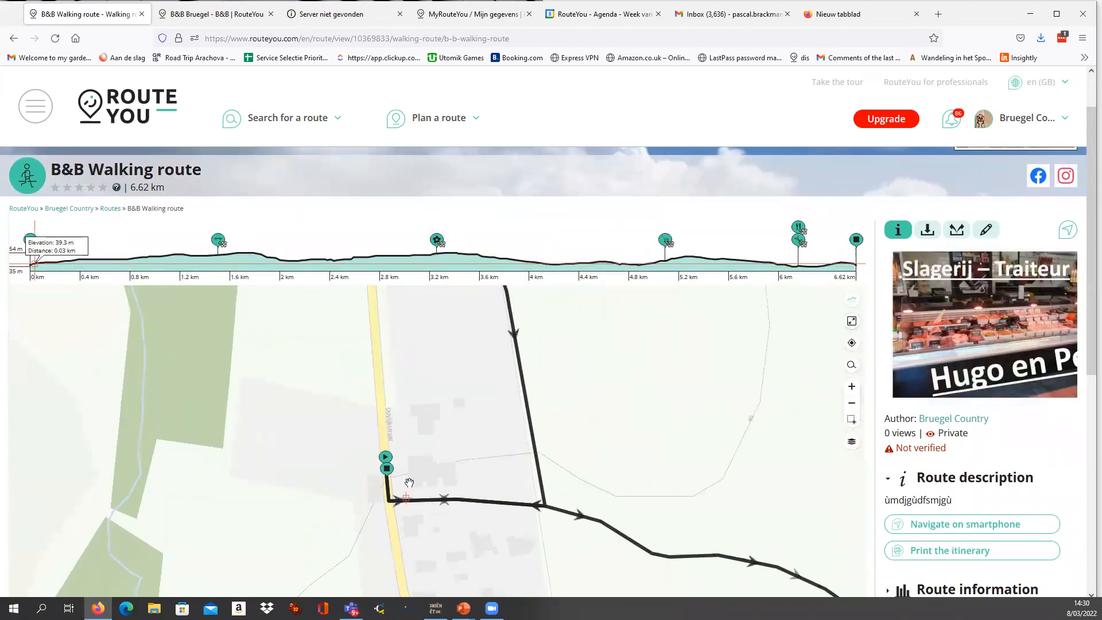
pyautogui.scroll(-2, 925, 466)
pyautogui.scroll(3, 979, 385)
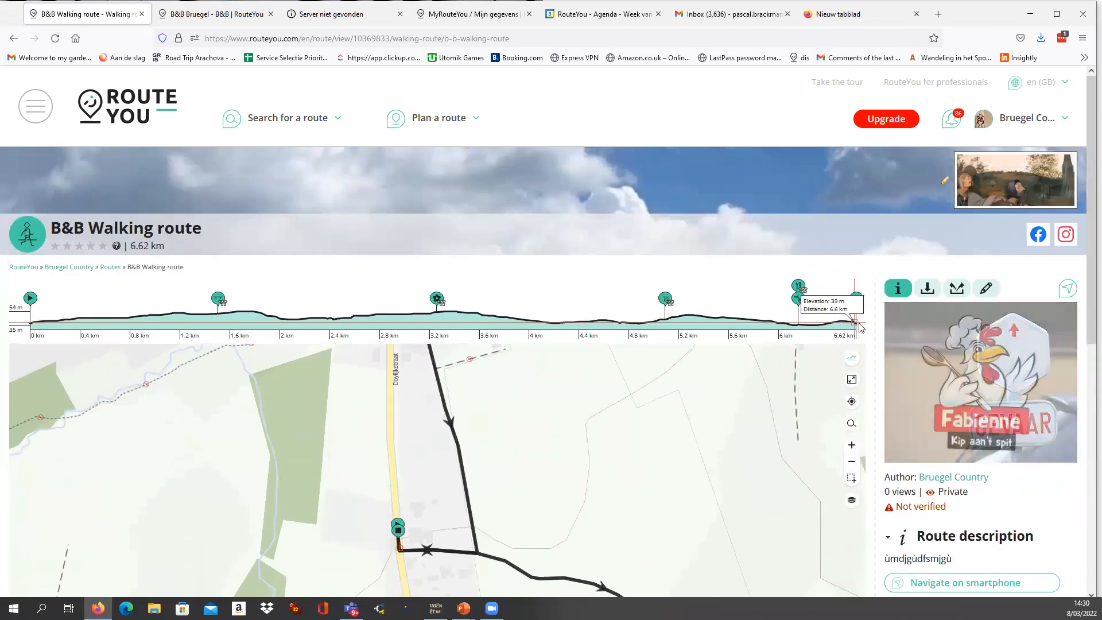
pyautogui.scroll(-2, 988, 288)
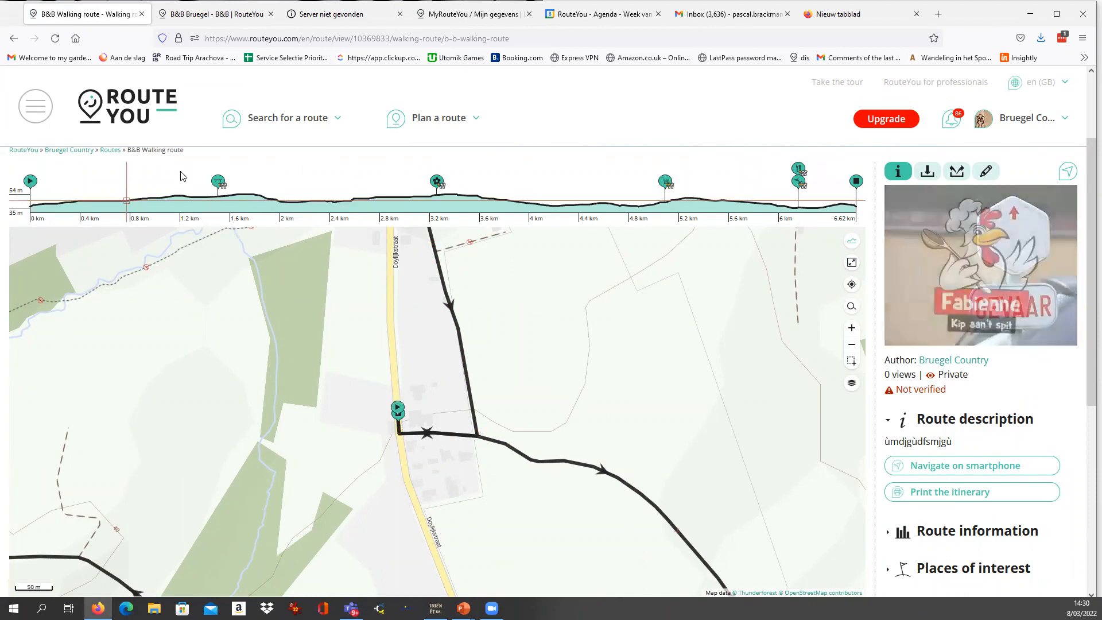
pyautogui.click(985, 172)
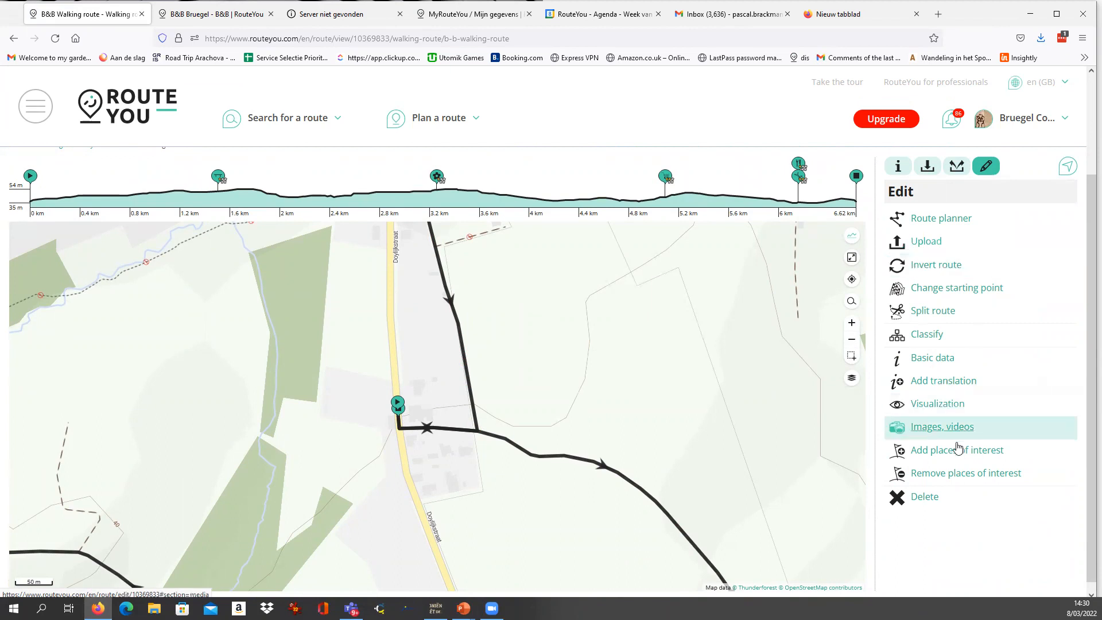
pyautogui.click(957, 451)
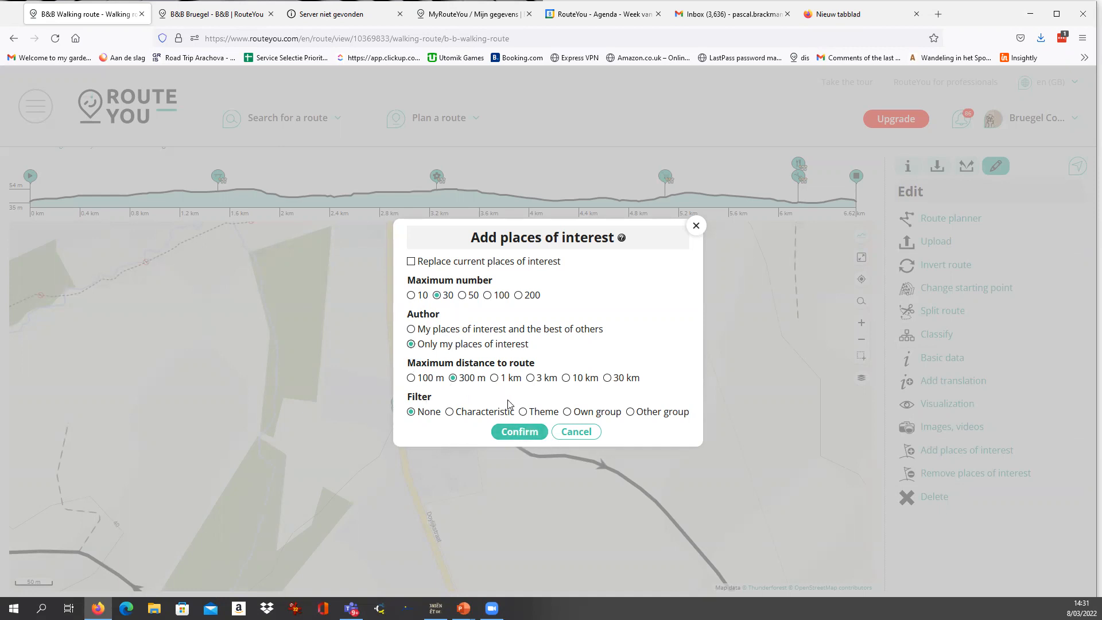
pyautogui.click(520, 433)
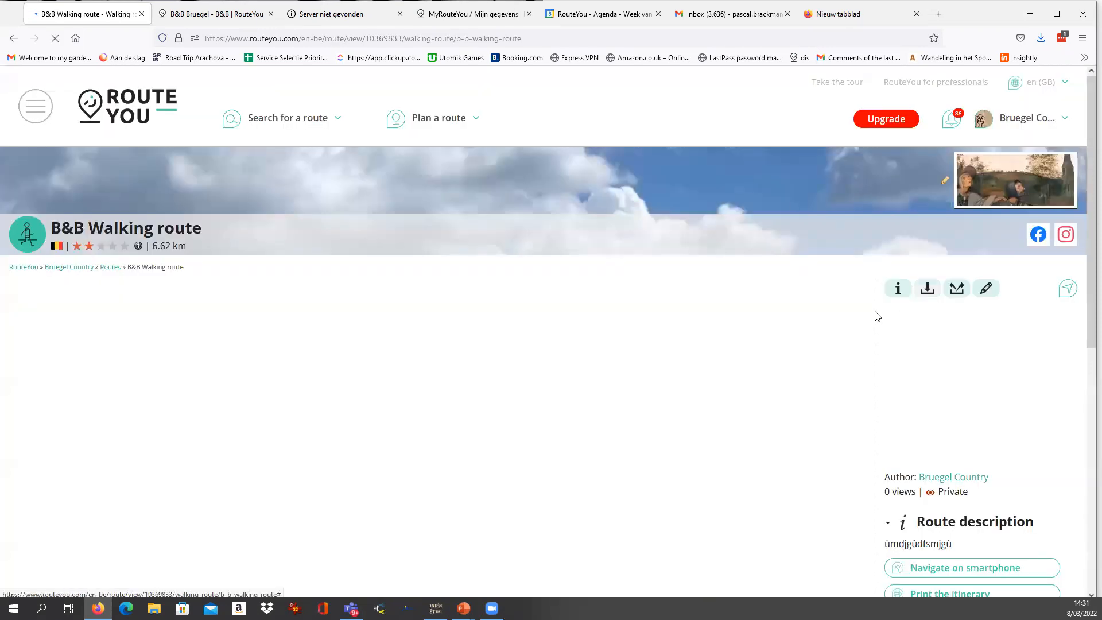
# Examine the B&B Bruegel marker and its information on the saved walk, and check the route's visibility status.
pyautogui.scroll(-3, 885, 294)
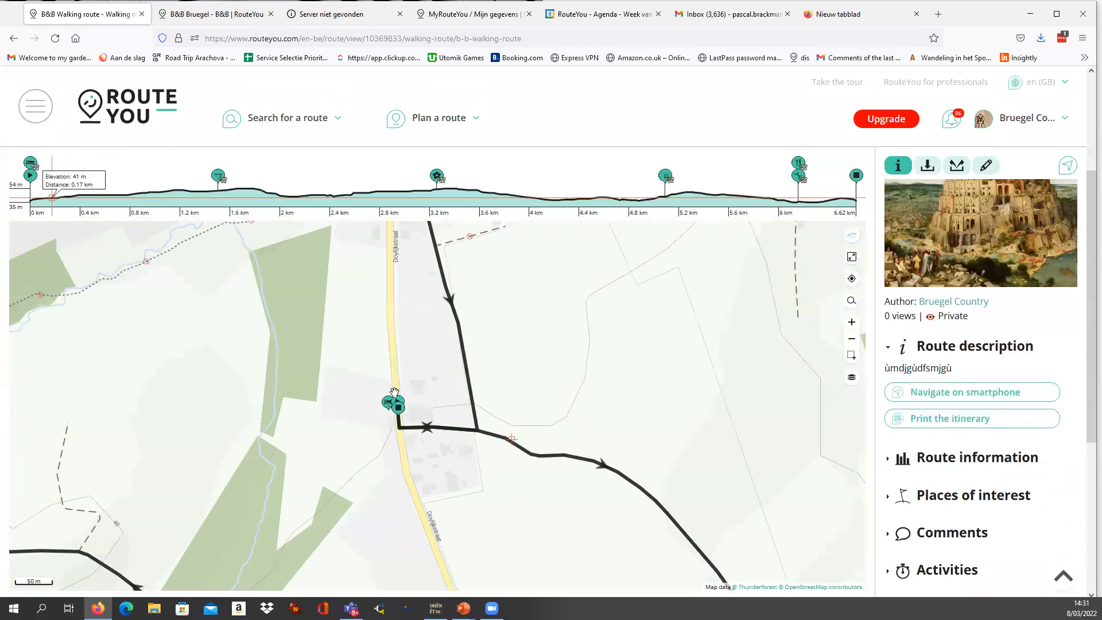
pyautogui.scroll(1, 576, 386)
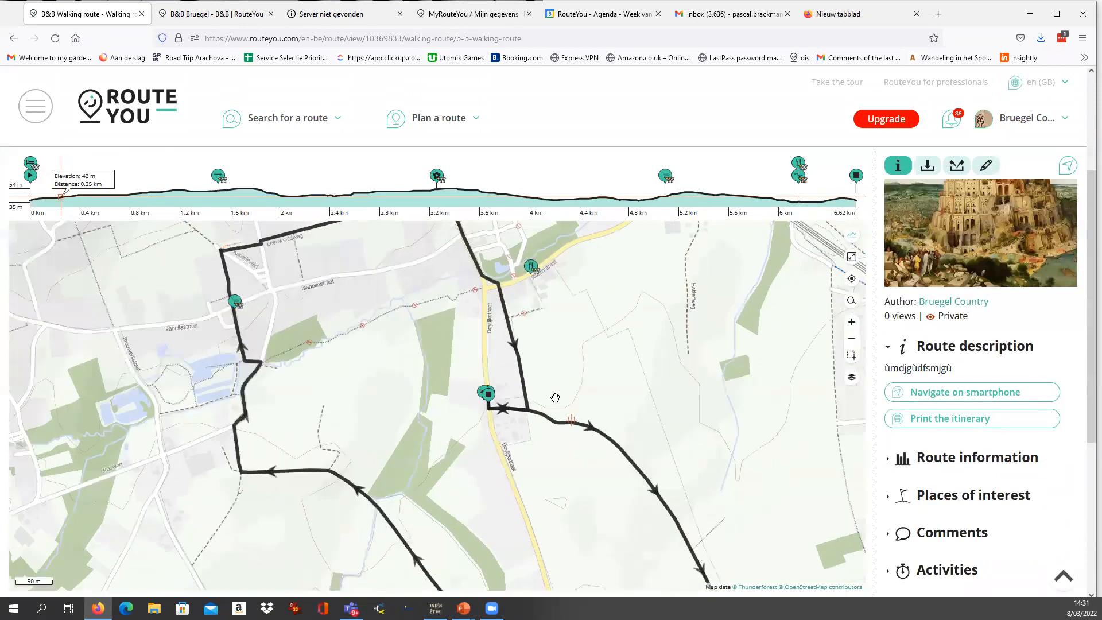
pyautogui.click(483, 393)
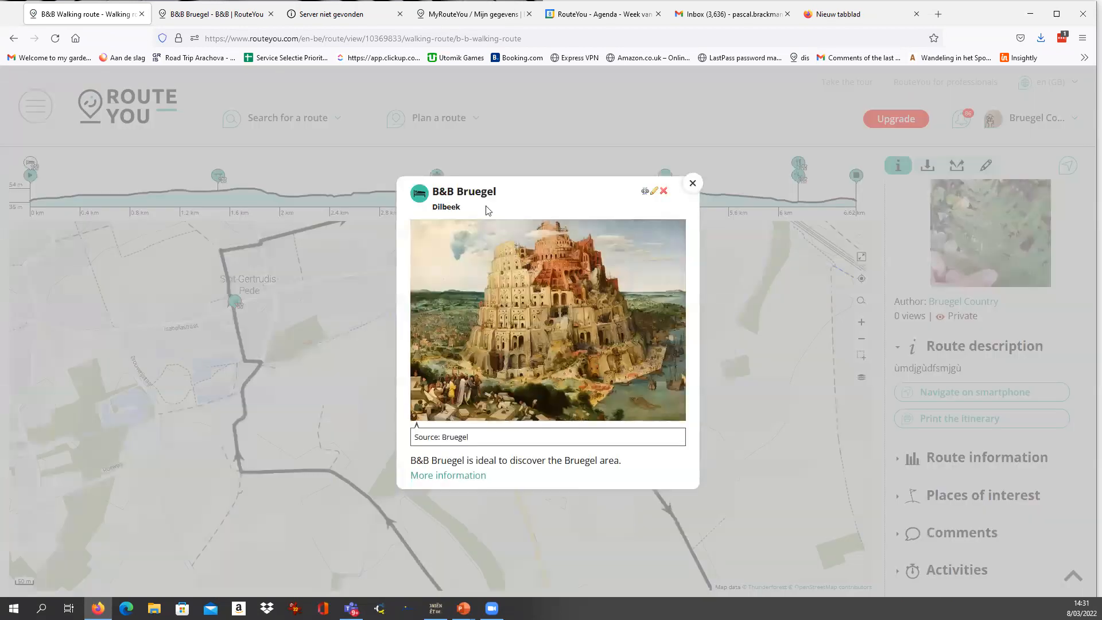
pyautogui.click(689, 188)
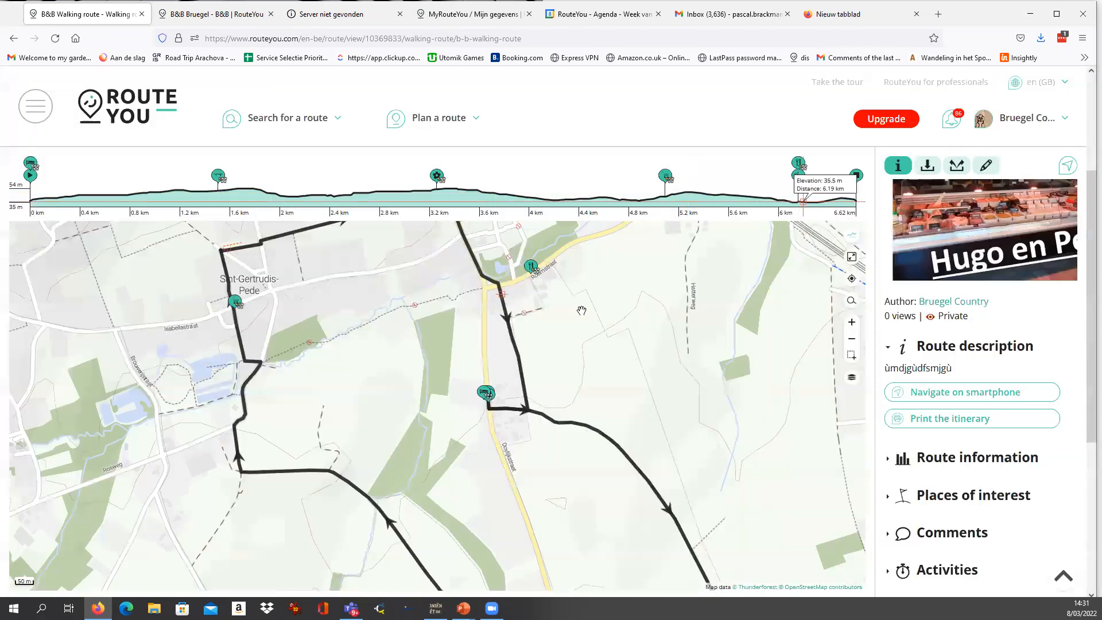
pyautogui.scroll(-2, 491, 332)
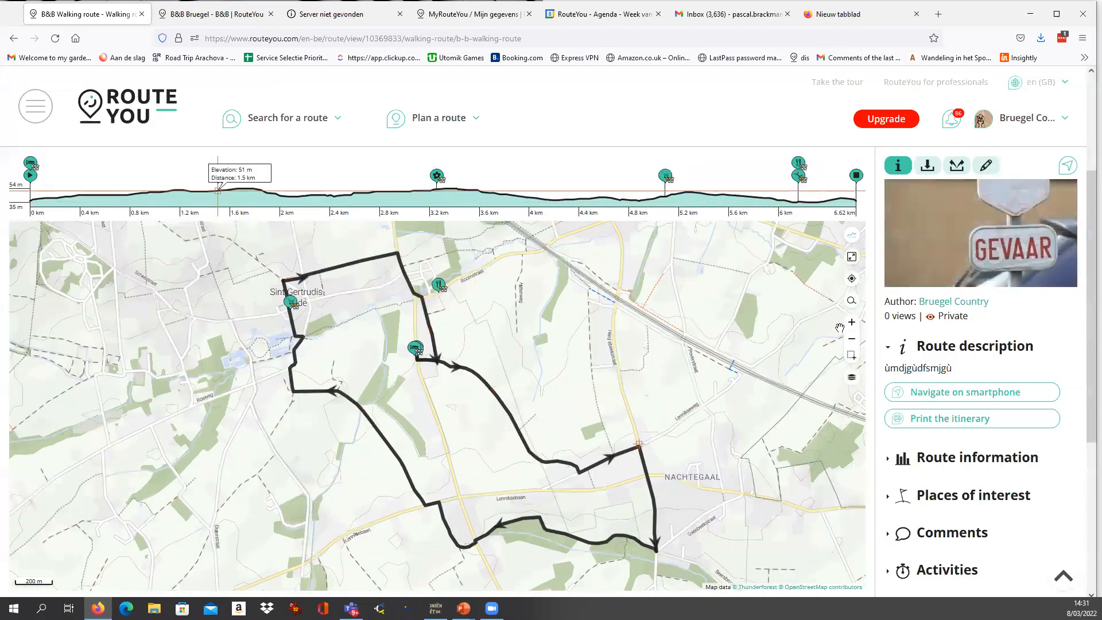
pyautogui.scroll(-1, 934, 305)
pyautogui.scroll(1, 934, 304)
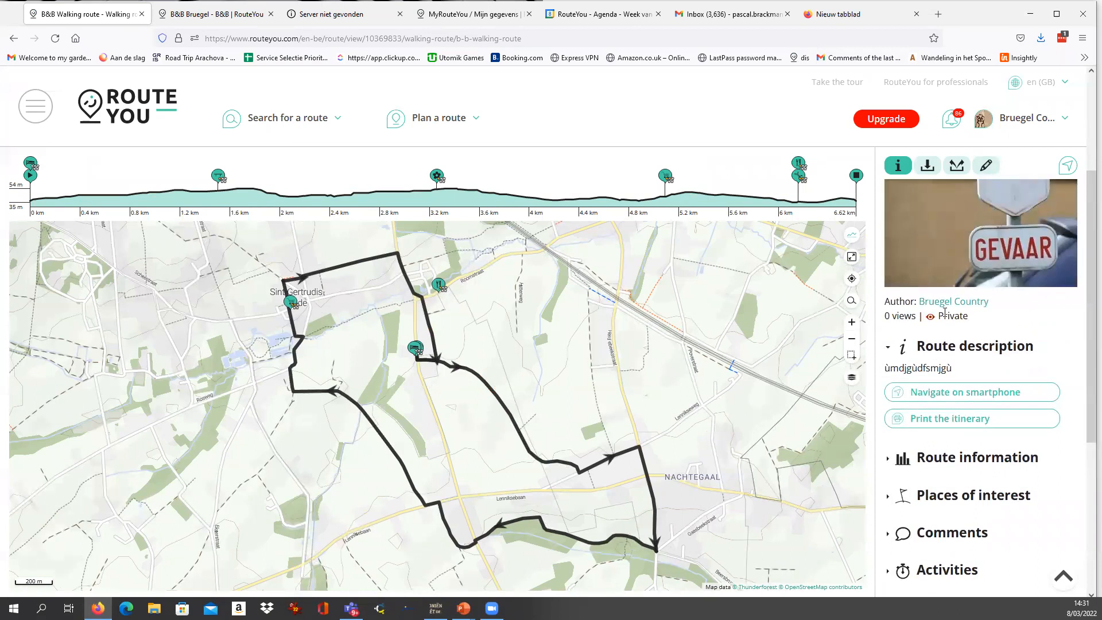
pyautogui.moveTo(939, 315); pyautogui.dragTo(983, 320)
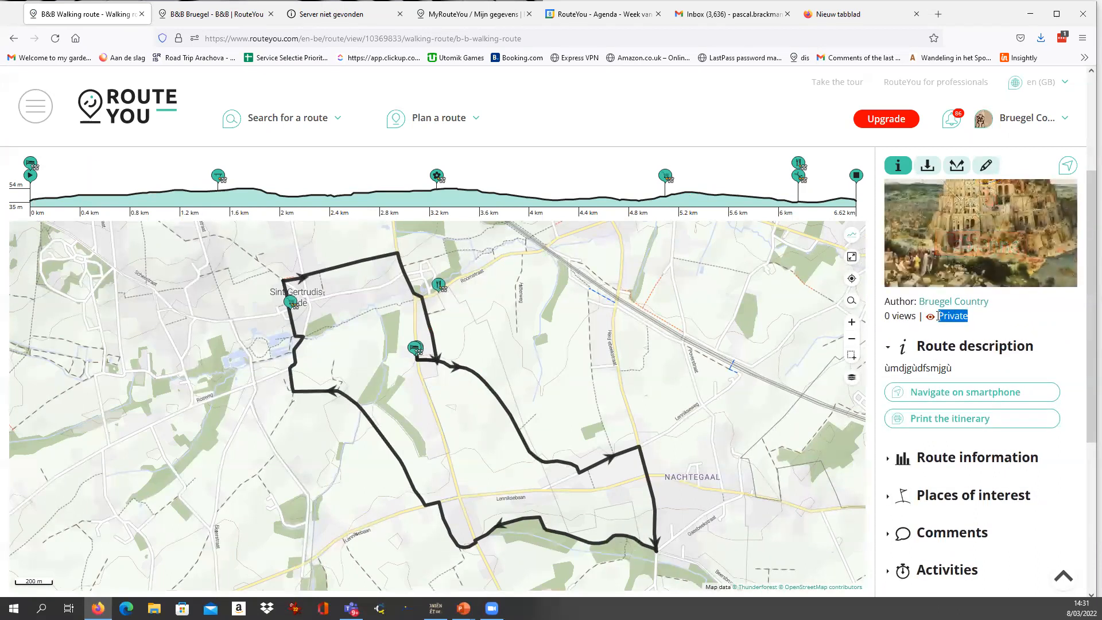
pyautogui.click(990, 325)
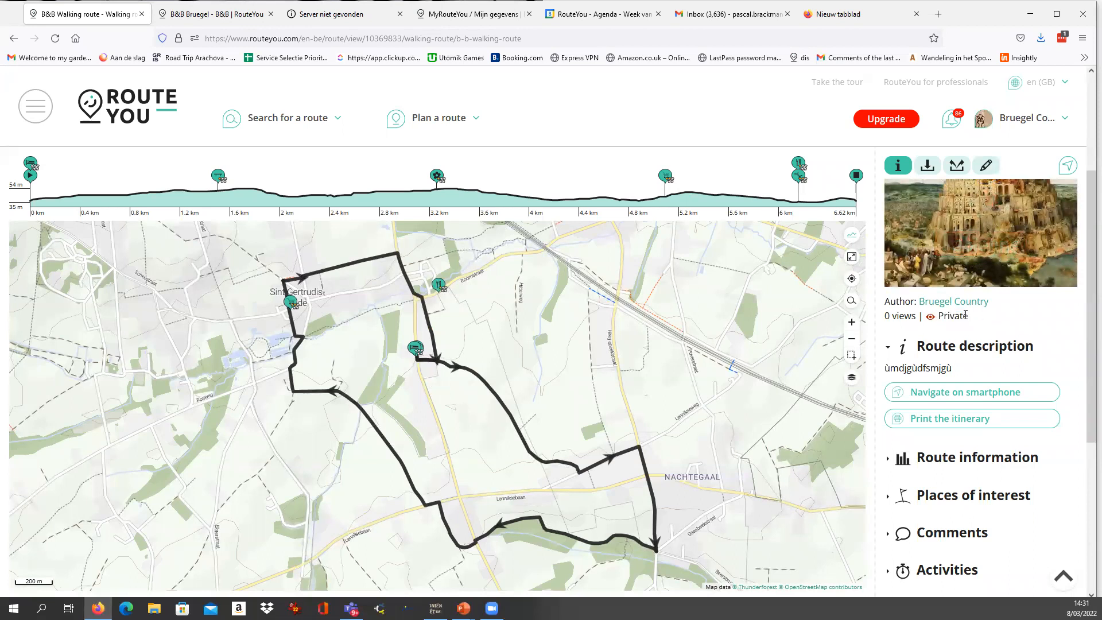
# Check the walk's Private label, reopen the B&B Bruegel details from its marker, and inspect the surrounding route on the map.
pyautogui.doubleClick(966, 314)
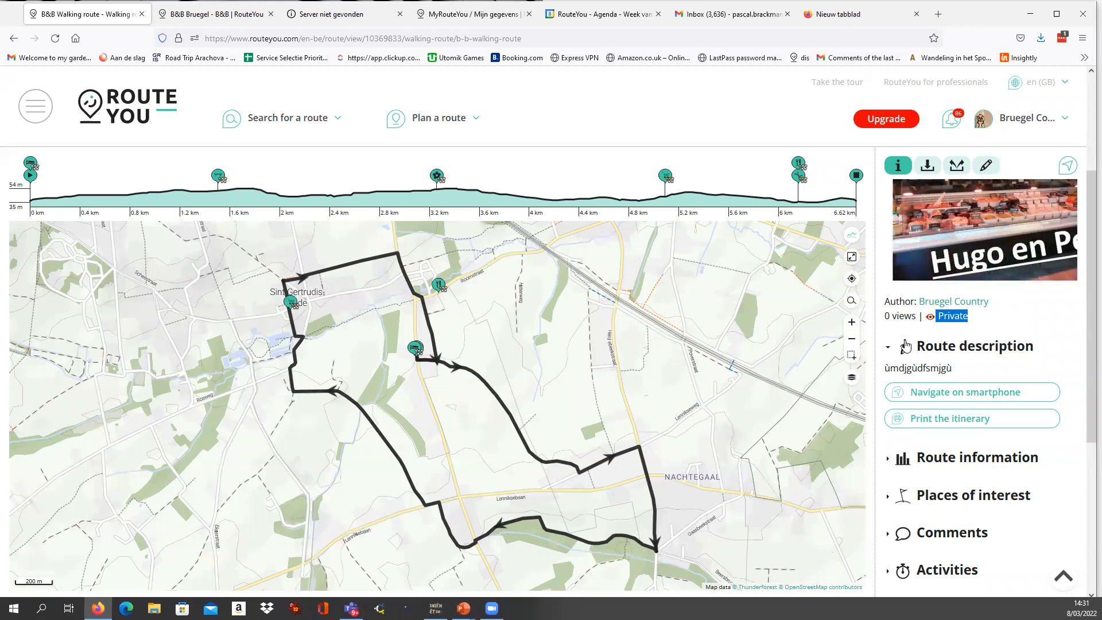
pyautogui.click(414, 348)
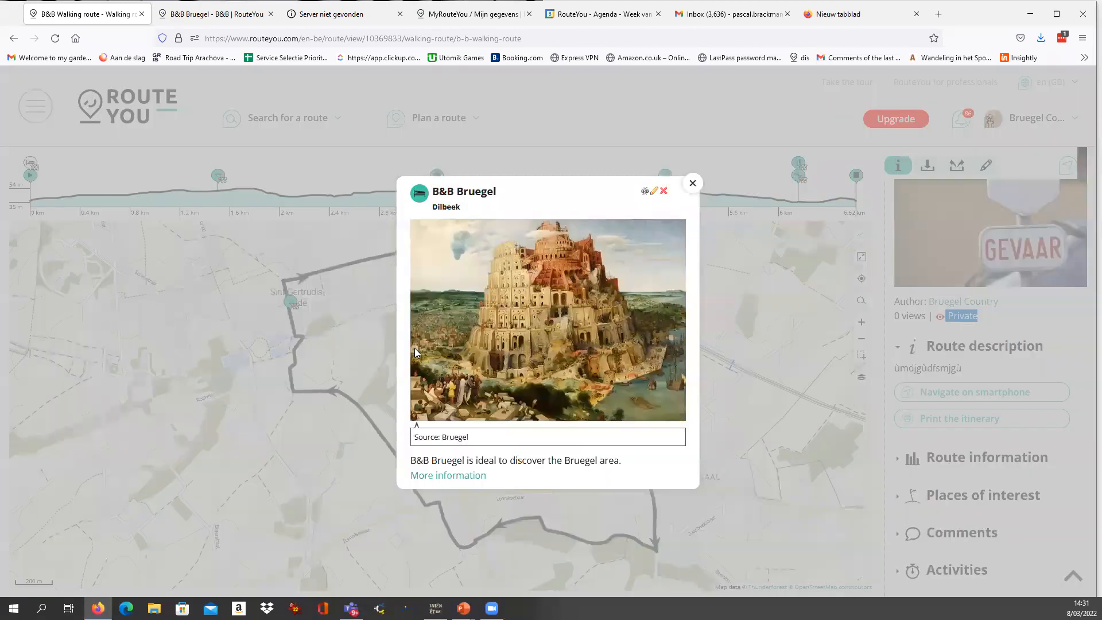
pyautogui.click(693, 183)
pyautogui.scroll(2, 417, 347)
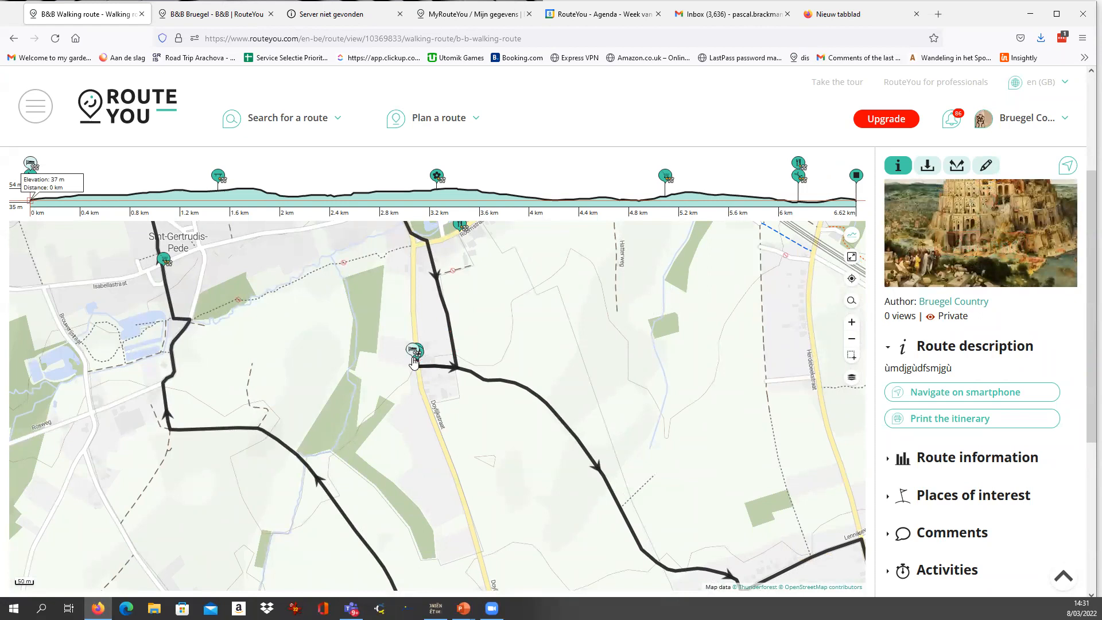
pyautogui.scroll(-4, 414, 351)
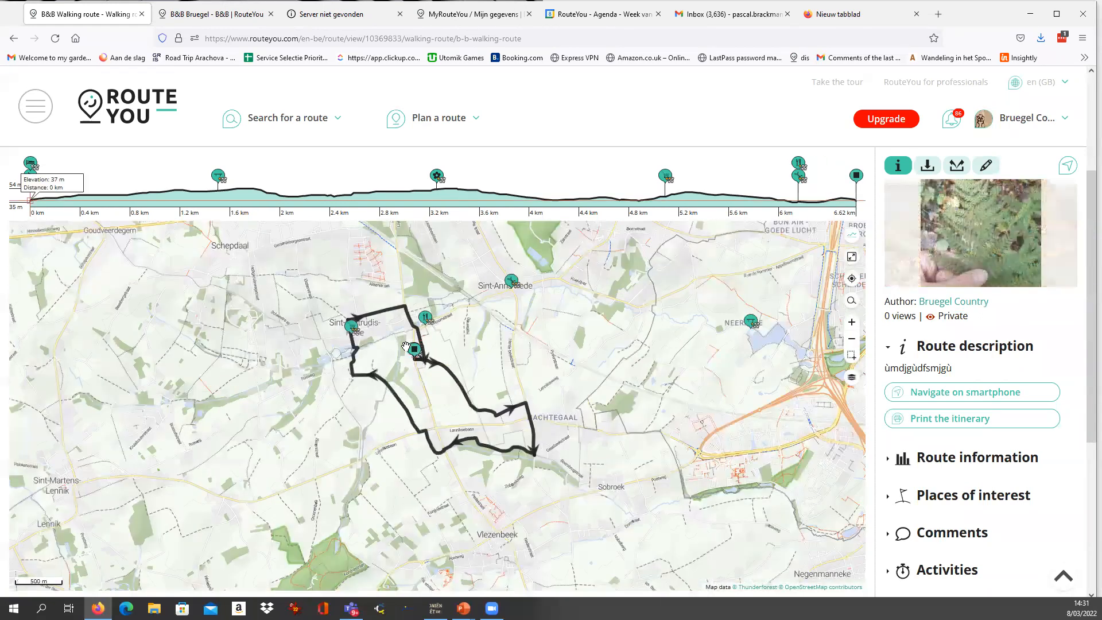
pyautogui.scroll(1, 428, 365)
pyautogui.scroll(2, 434, 356)
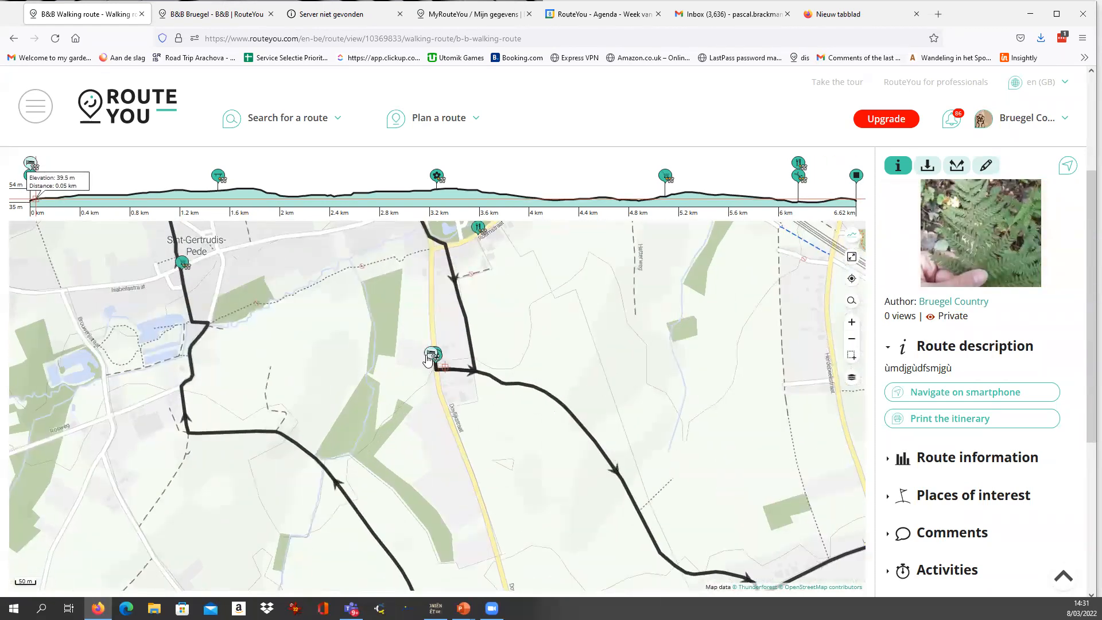
pyautogui.click(431, 356)
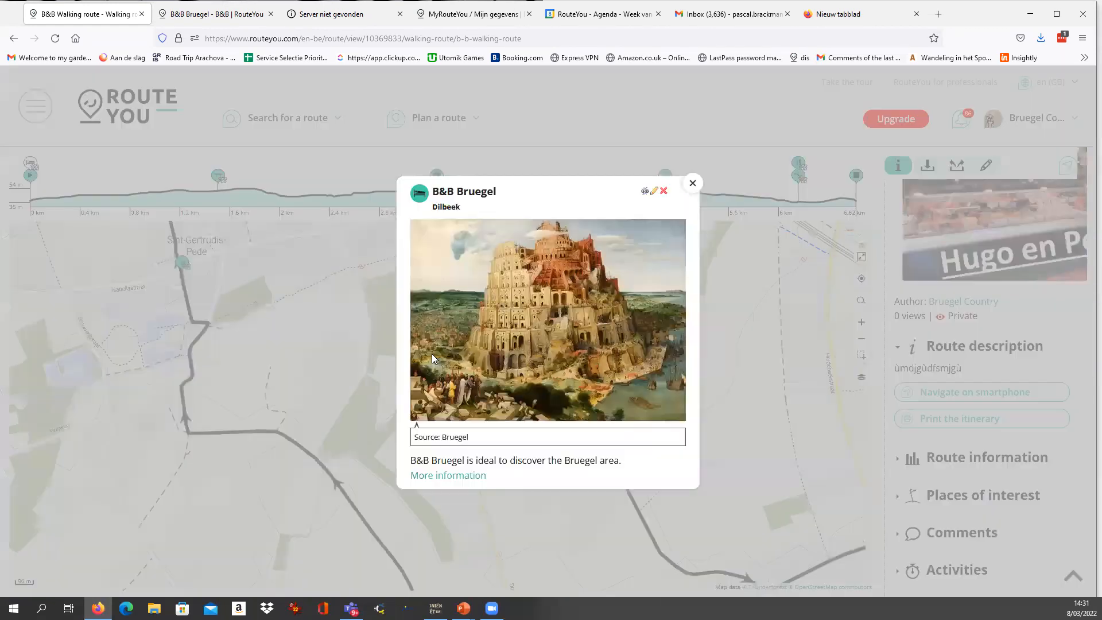
pyautogui.click(689, 186)
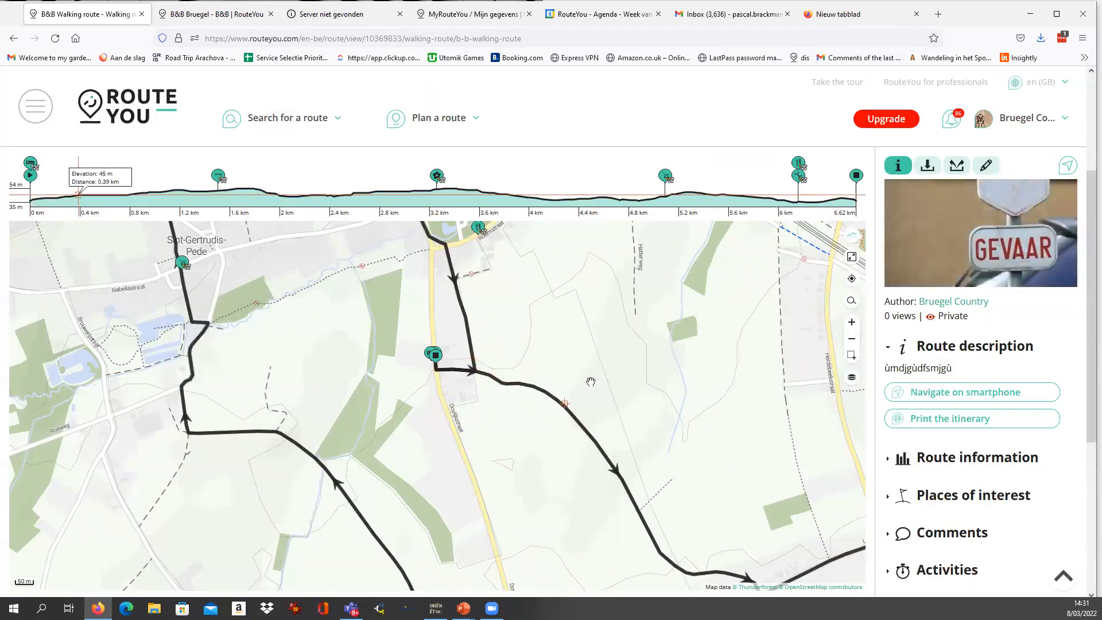
pyautogui.scroll(-1, 594, 383)
pyautogui.moveTo(640, 432); pyautogui.dragTo(541, 432)
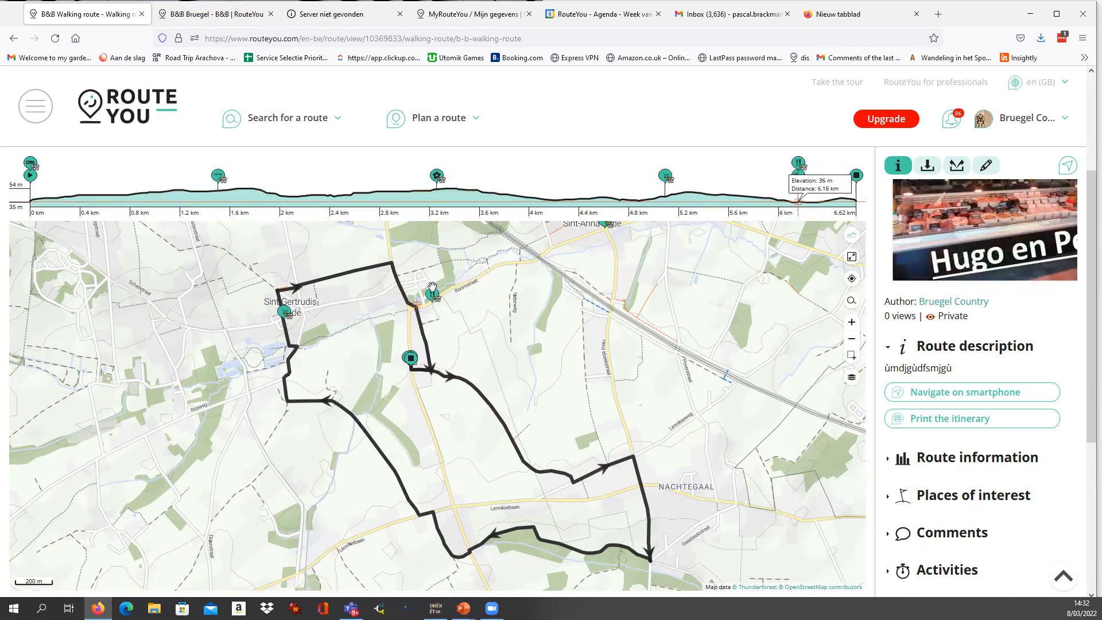
# Add up to 30 own places of interest and the best of others within 300 m of the walk, keeping current ones and using no filter.
pyautogui.click(986, 166)
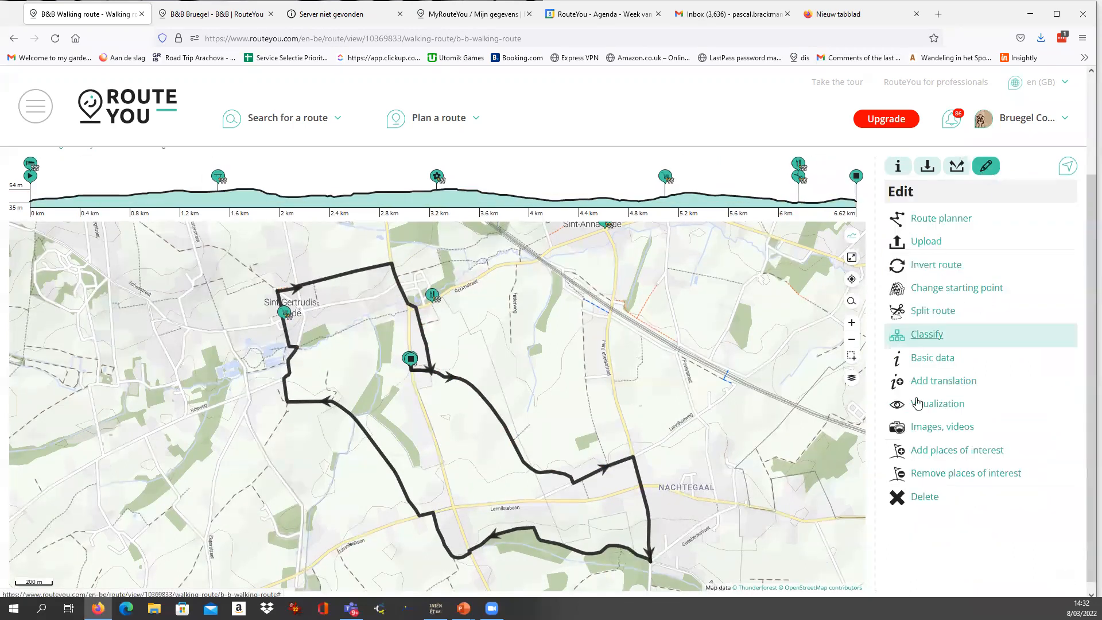
pyautogui.click(928, 454)
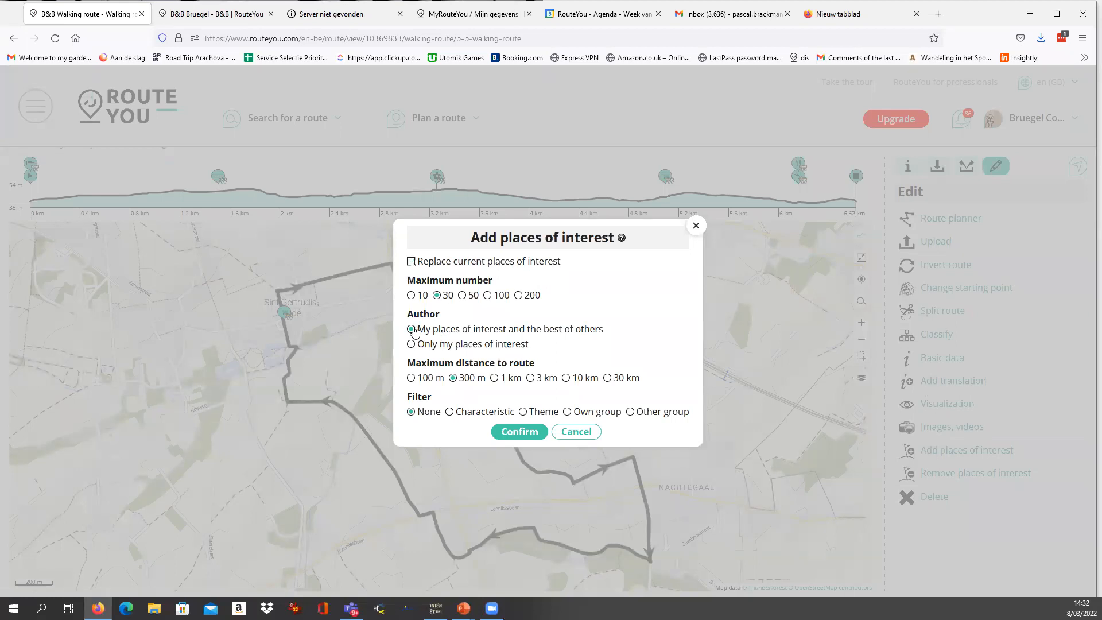
pyautogui.moveTo(459, 333); pyautogui.dragTo(612, 334)
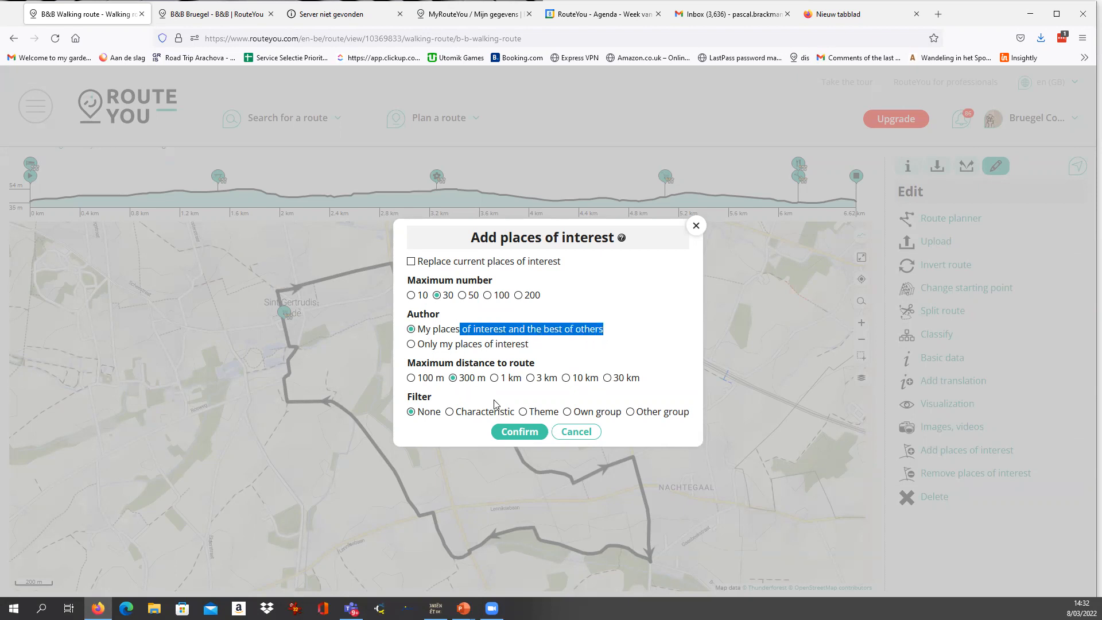
pyautogui.click(515, 430)
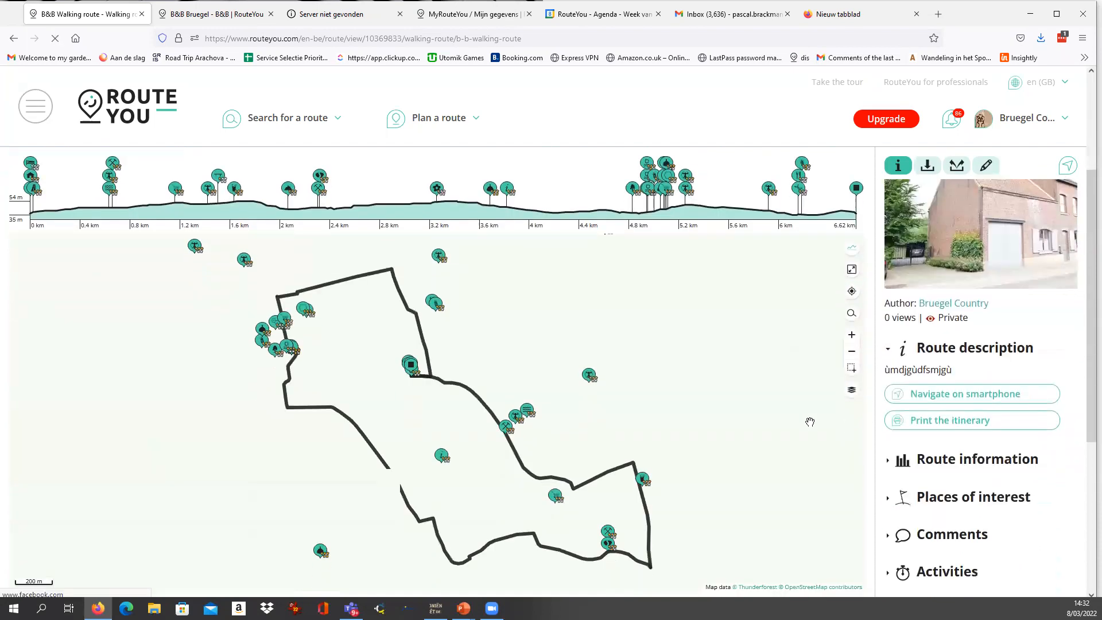
# Examine the details of the Kleibodem, Wijnen Julien, Enkelenbergtalud and Brouwerij Lindemans places of interest on the walk.
pyautogui.click(508, 426)
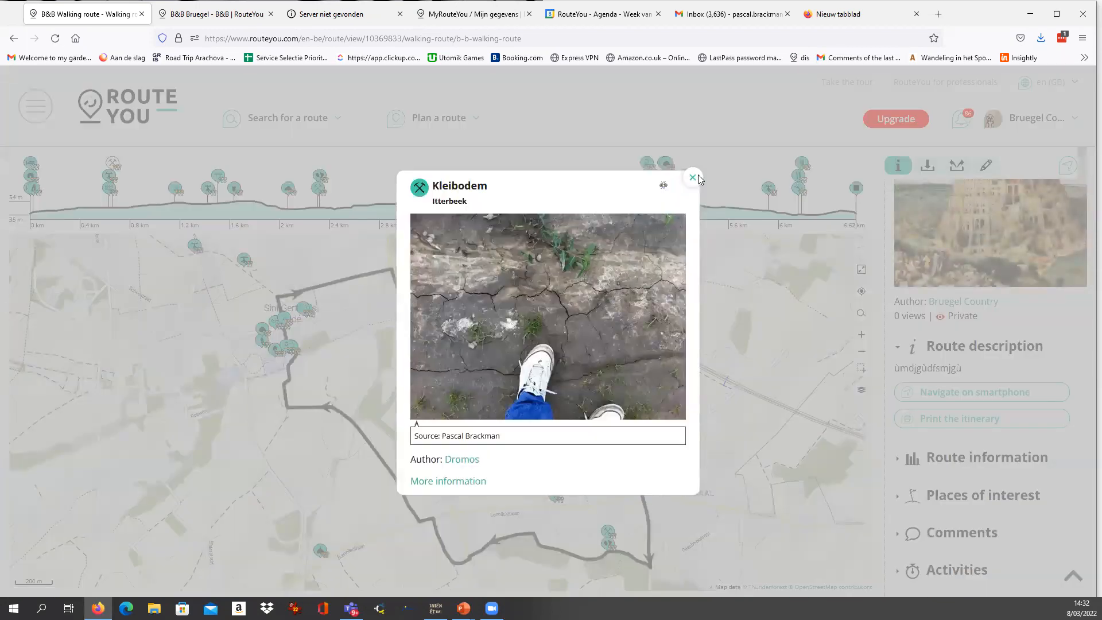
pyautogui.click(694, 177)
pyautogui.click(554, 495)
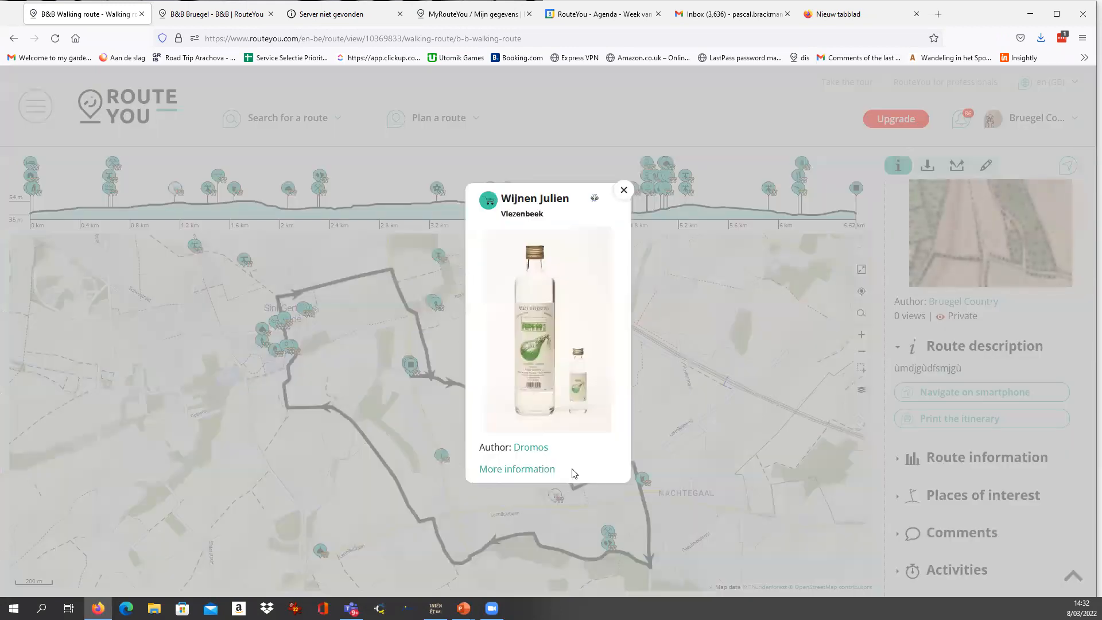
pyautogui.click(627, 192)
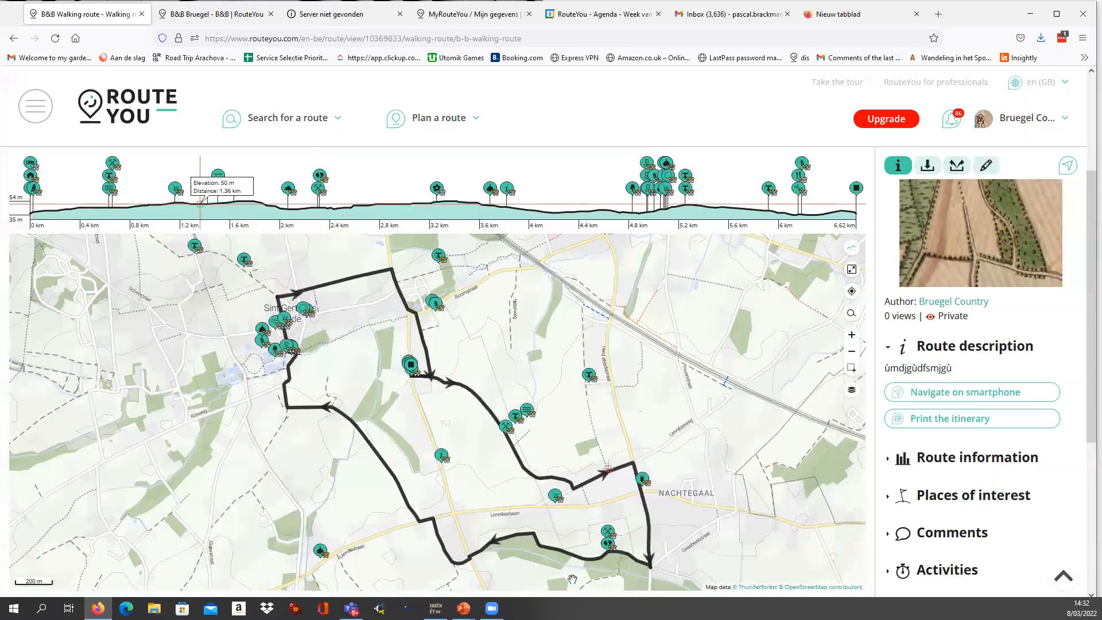
pyautogui.click(608, 533)
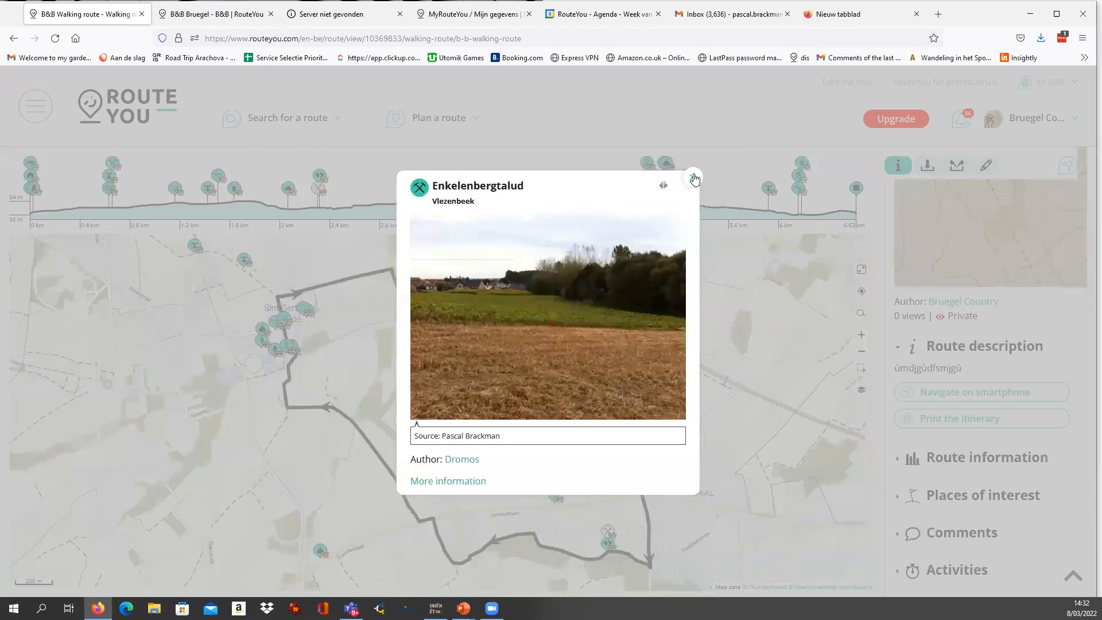
pyautogui.click(694, 179)
pyautogui.click(320, 551)
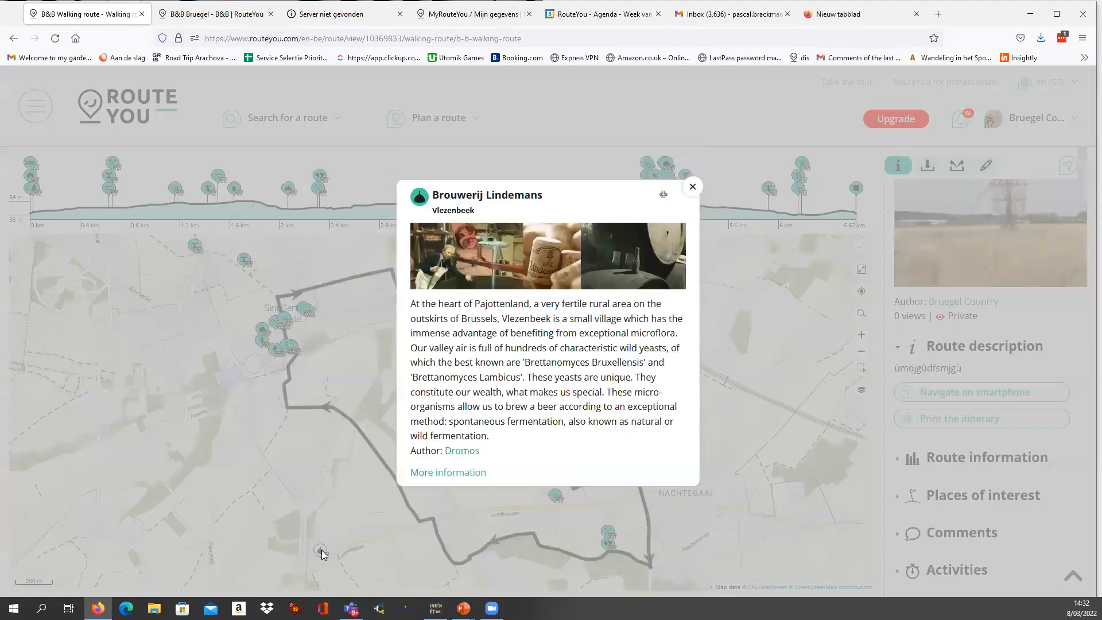
pyautogui.click(693, 188)
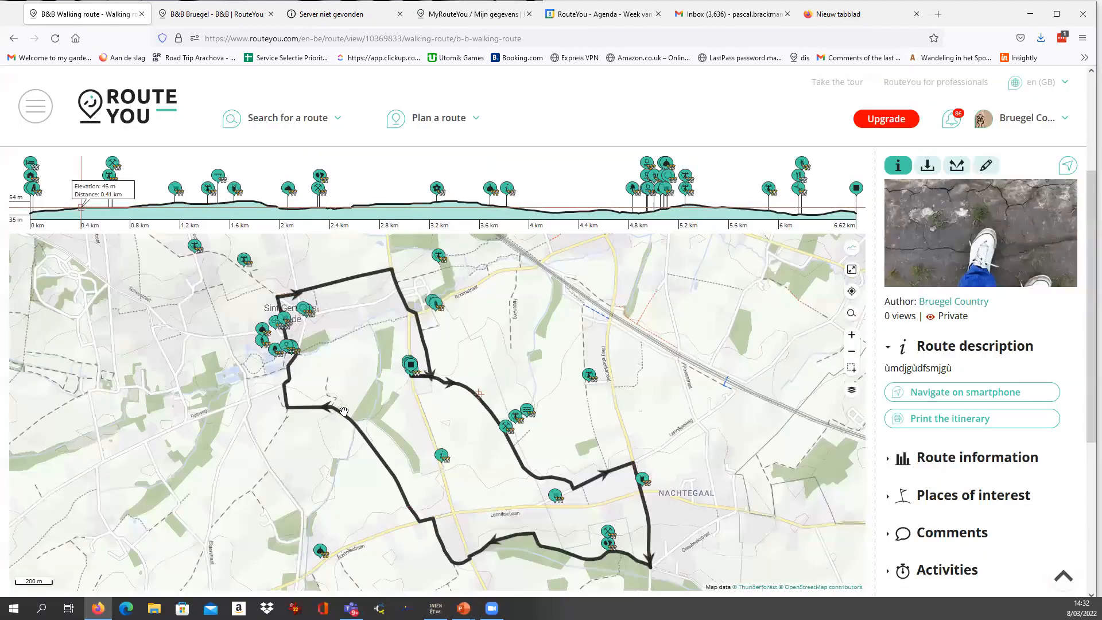
# Remove Brouwerij Lindemans and the outlying place of interest west of Sobroek from the walk.
pyautogui.moveTo(380, 535); pyautogui.dragTo(400, 468)
pyautogui.click(348, 486)
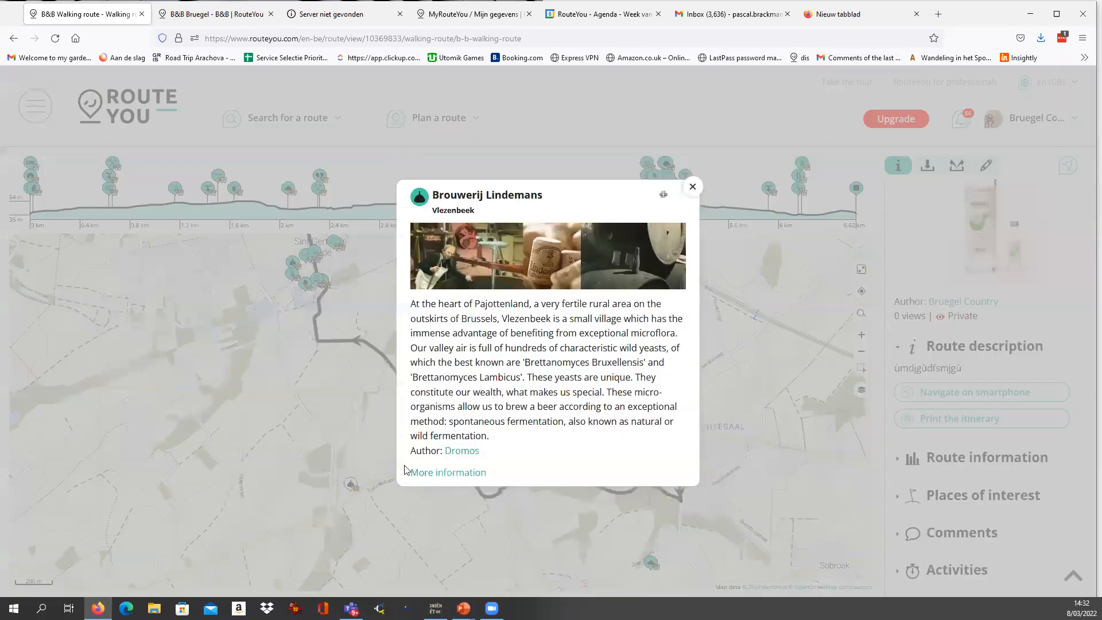
pyautogui.click(662, 198)
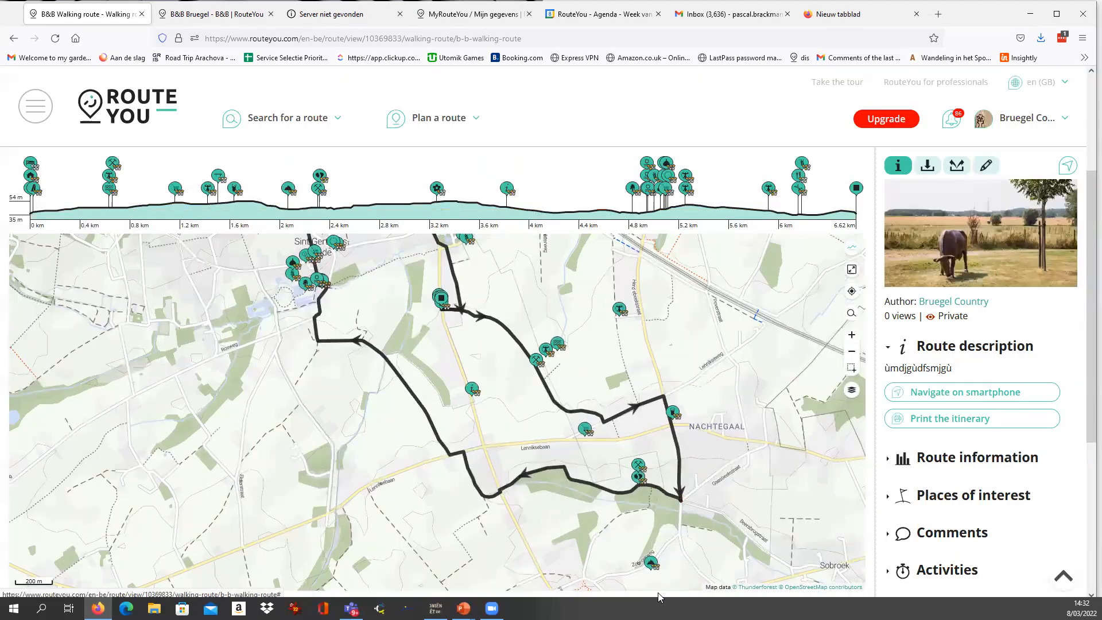
pyautogui.click(651, 561)
pyautogui.click(663, 202)
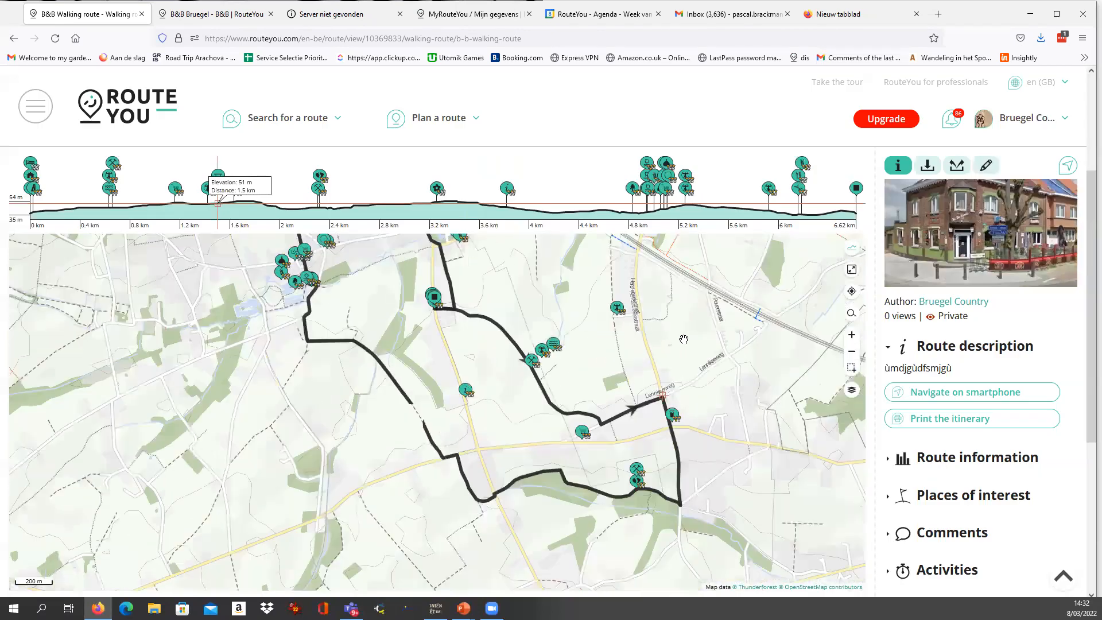
pyautogui.moveTo(591, 310); pyautogui.dragTo(568, 392)
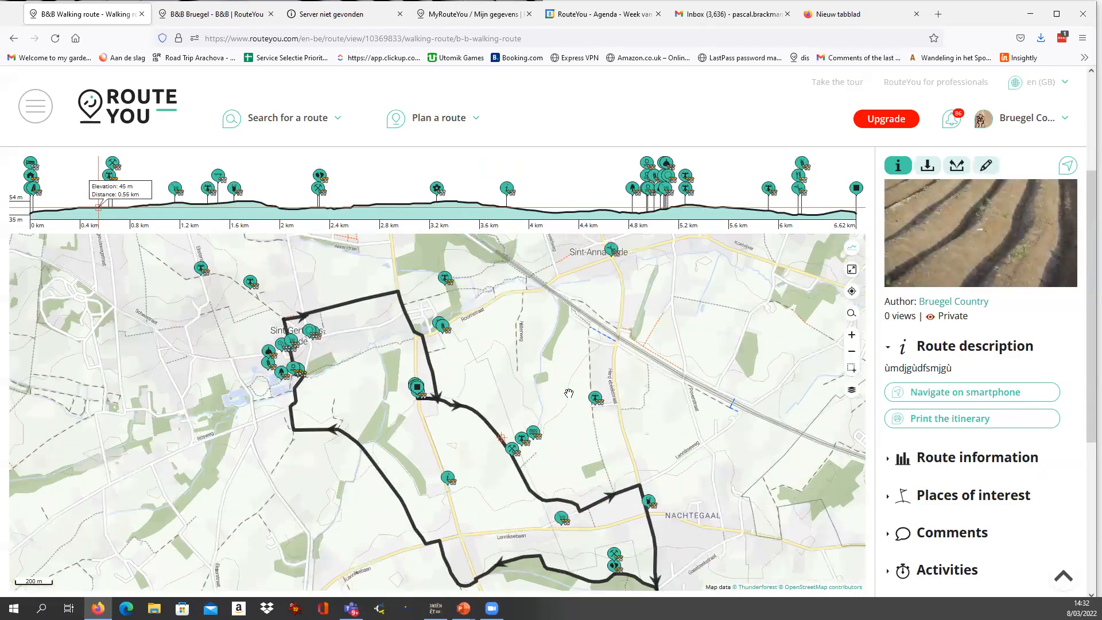
pyautogui.scroll(2, 875, 187)
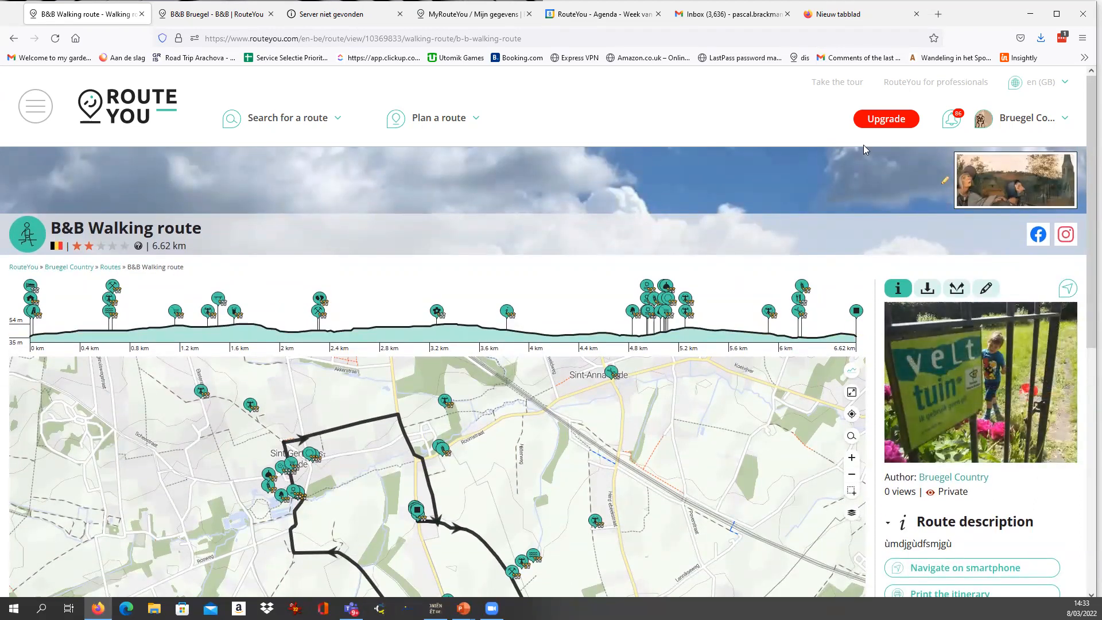
pyautogui.scroll(-1, 848, 298)
pyautogui.scroll(-1, 848, 298)
pyautogui.scroll(2, 858, 158)
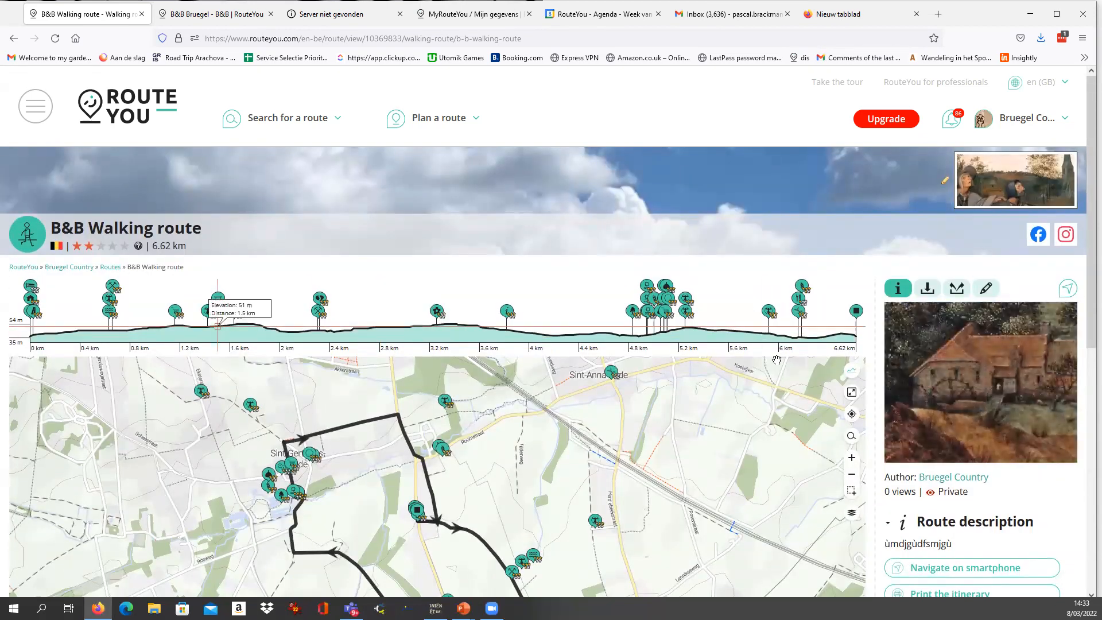
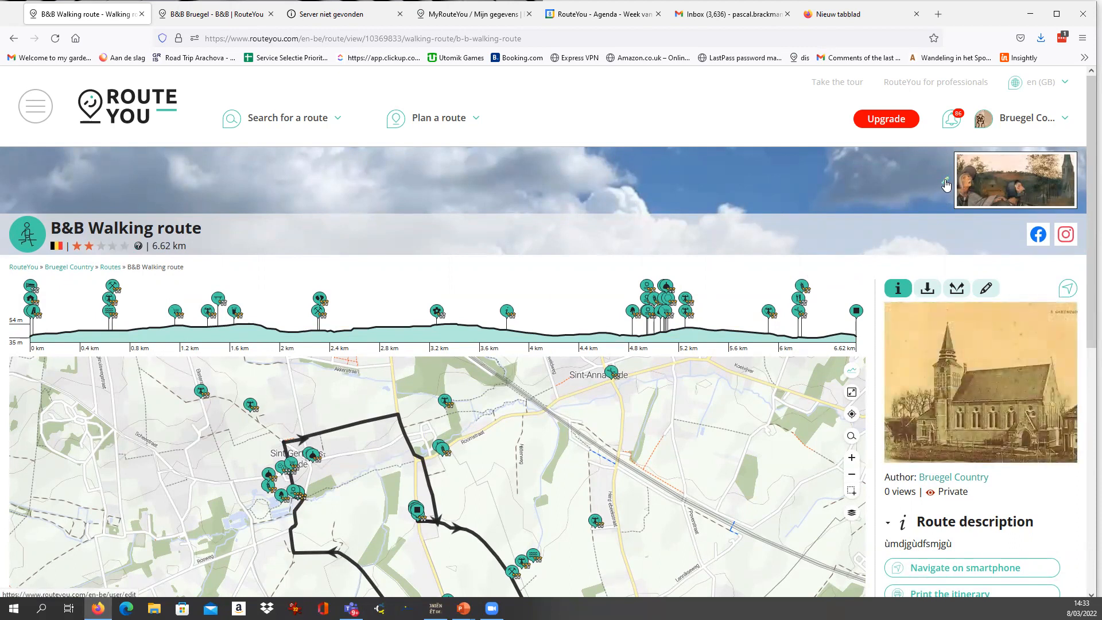
# Open the public data of the account profile and rename the account to Bruegel B&B.
pyautogui.click(948, 182)
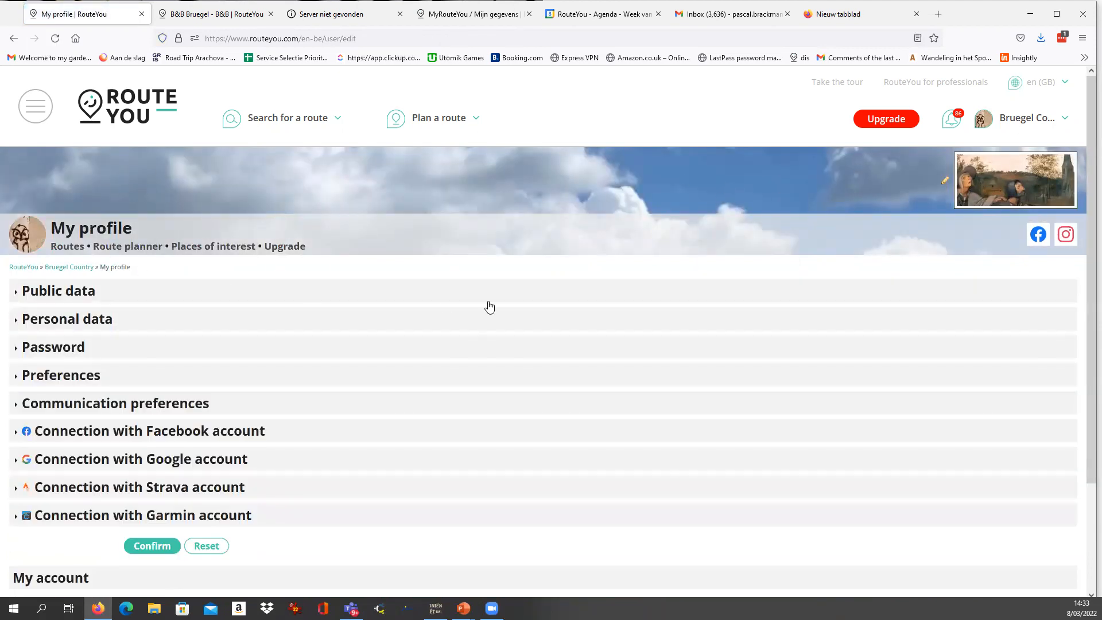
pyautogui.click(60, 295)
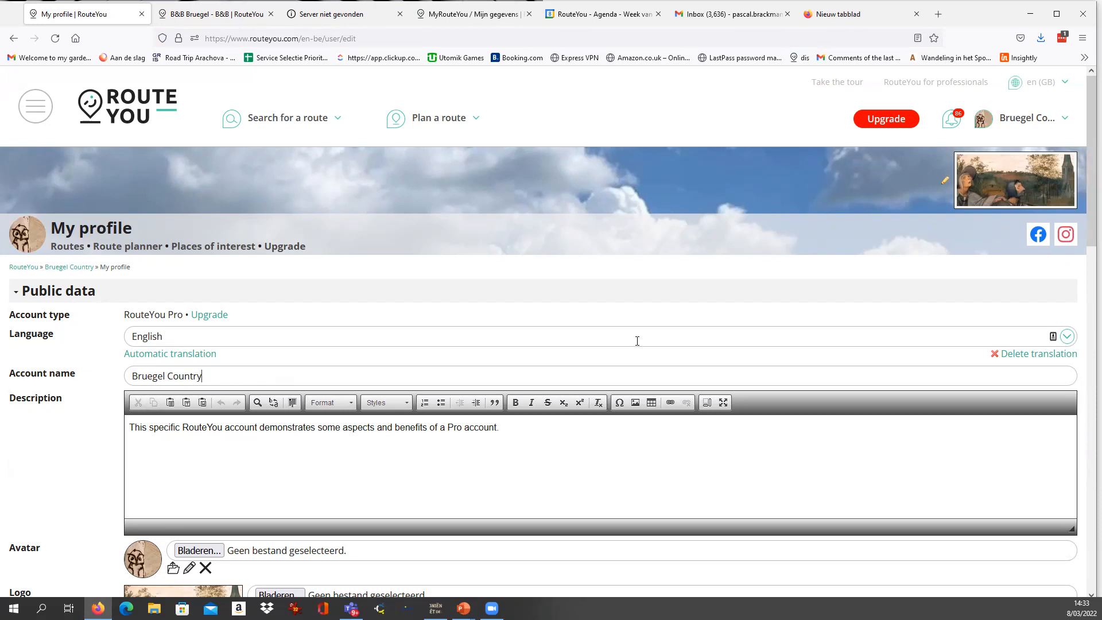
pyautogui.hotkey('ctrl', 'shift', 'Left')
pyautogui.write('b&')
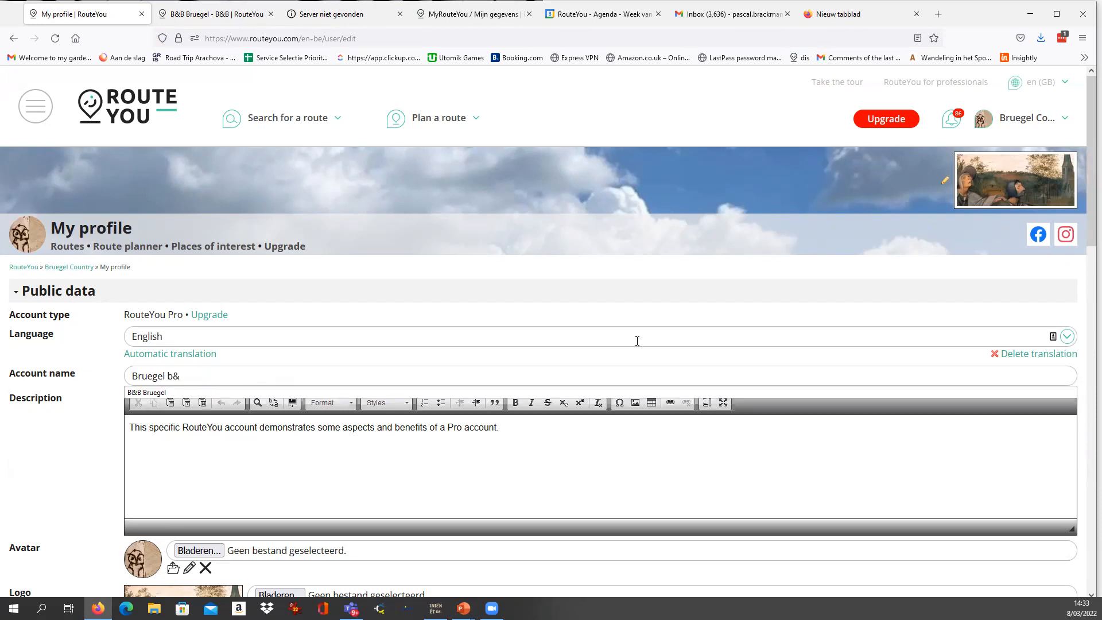
pyautogui.press('BackSpace')
pyautogui.press('BackSpace')
pyautogui.write('B&')
# Examine the account description, avatar, logo and logo link fields in the public data.
pyautogui.click(429, 447)
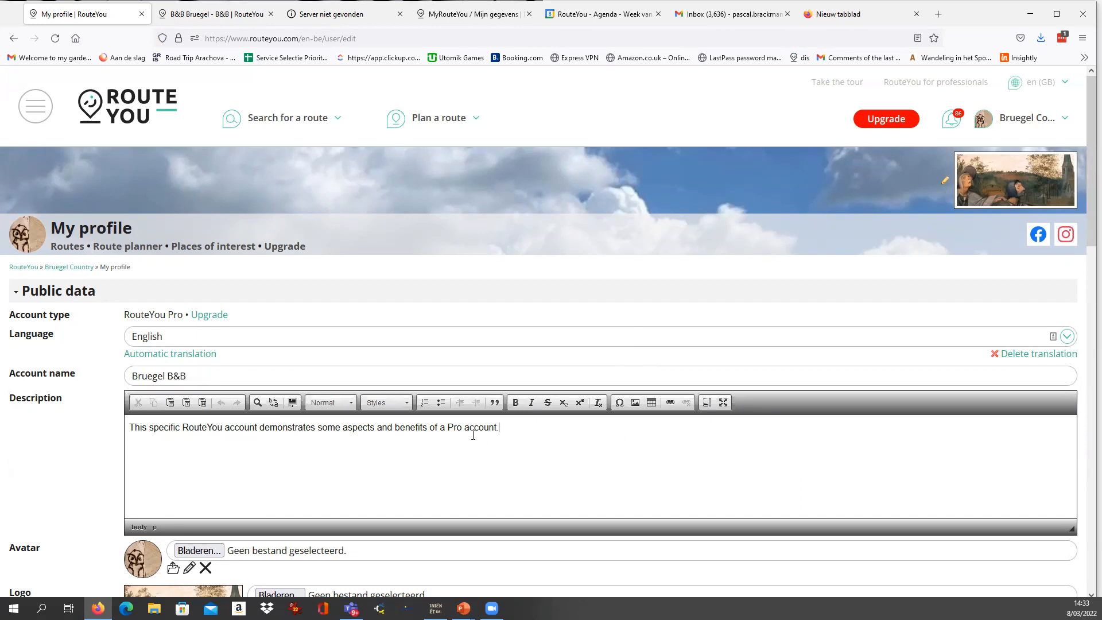
pyautogui.hotkey('ctrl', 'a')
pyautogui.scroll(-3, 100, 429)
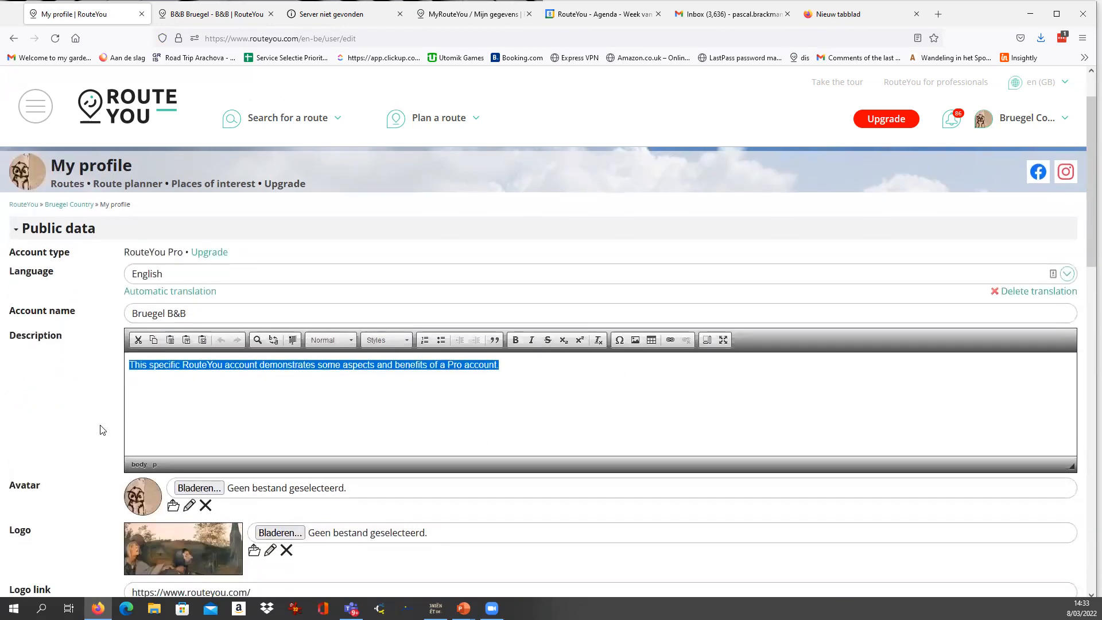
pyautogui.scroll(1, 159, 489)
pyautogui.scroll(1, 158, 490)
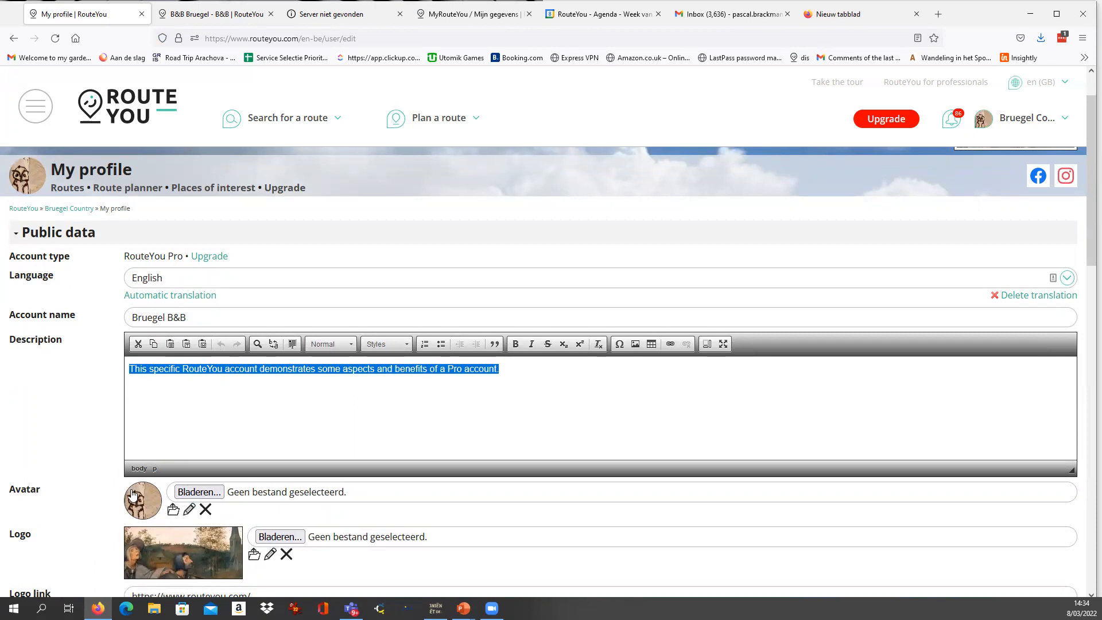
pyautogui.scroll(-1, 160, 513)
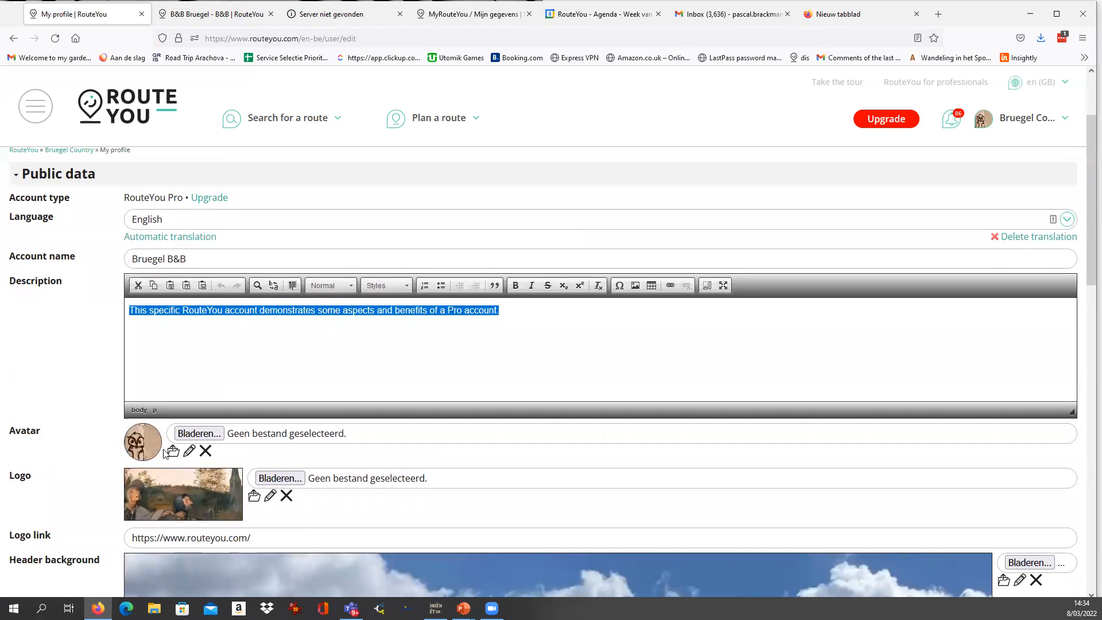
pyautogui.scroll(-1, 164, 450)
pyautogui.scroll(1, 147, 434)
pyautogui.scroll(-1, 129, 458)
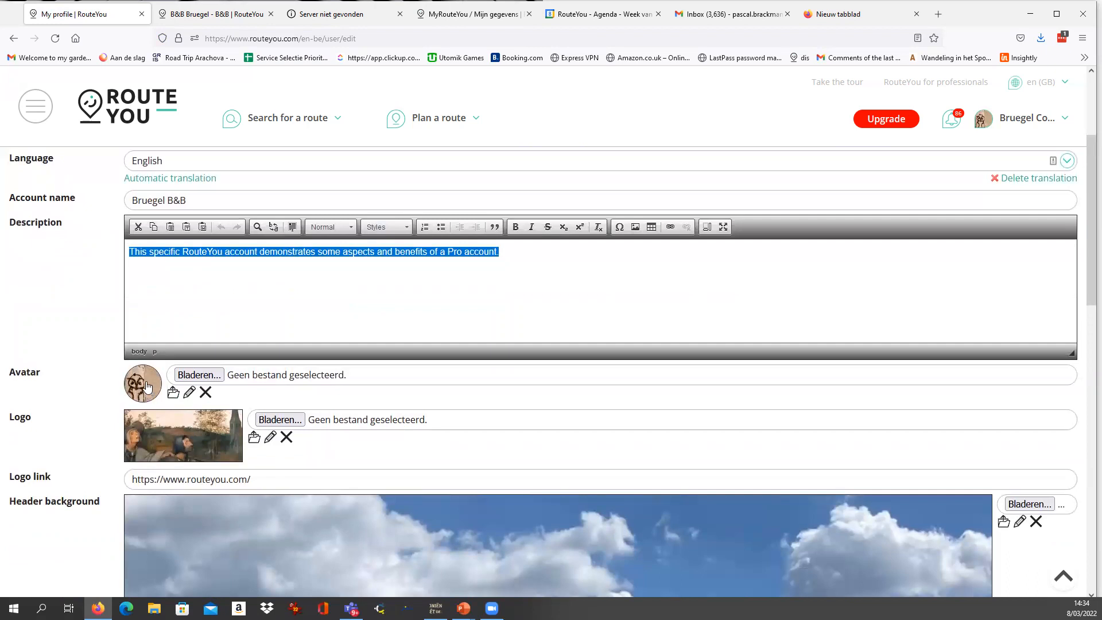
pyautogui.scroll(-1, 128, 443)
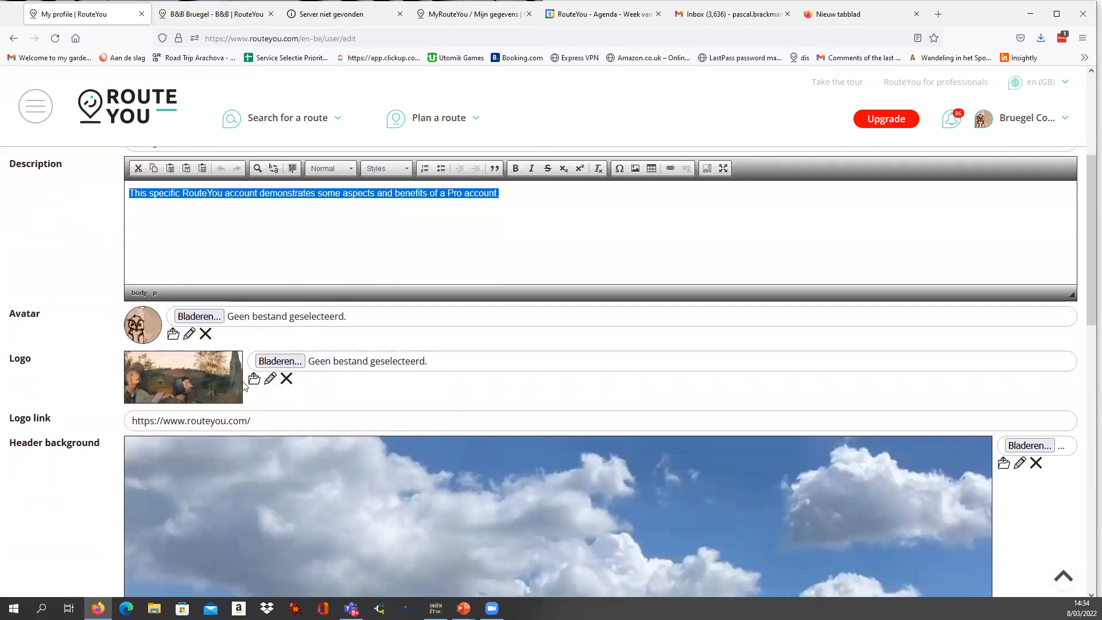
pyautogui.click(280, 361)
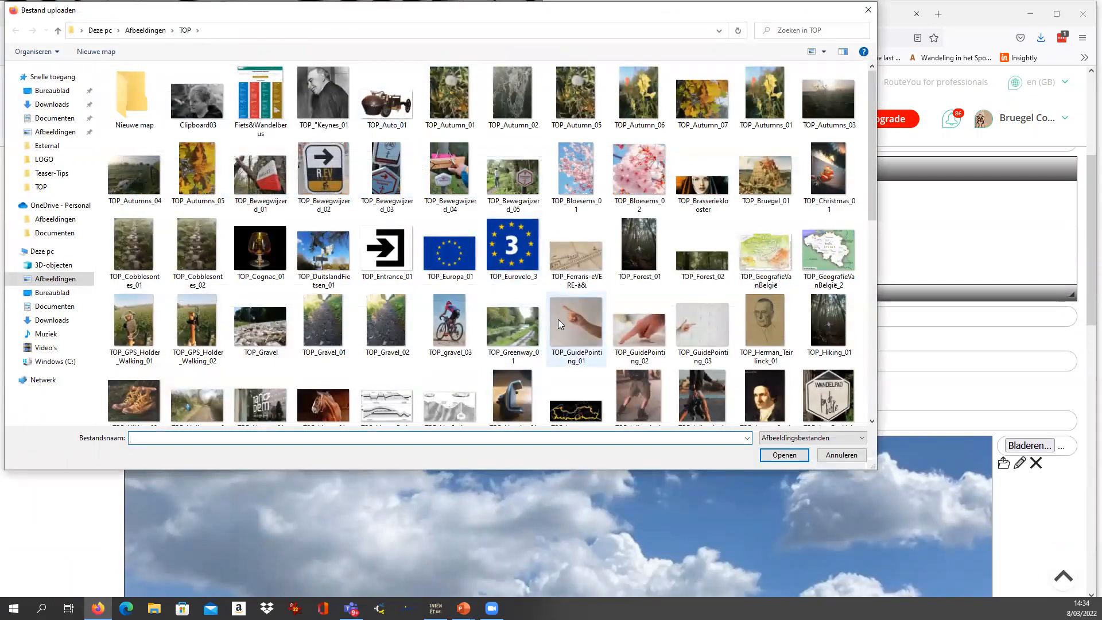
pyautogui.doubleClick(754, 182)
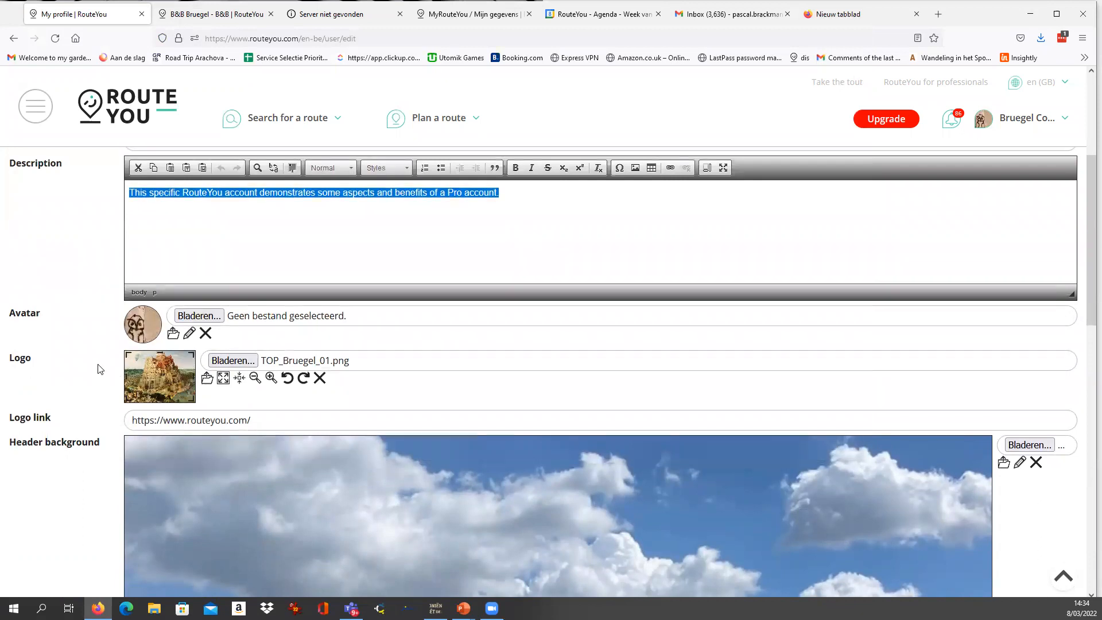
pyautogui.scroll(-2, 99, 370)
pyautogui.scroll(-2, 55, 357)
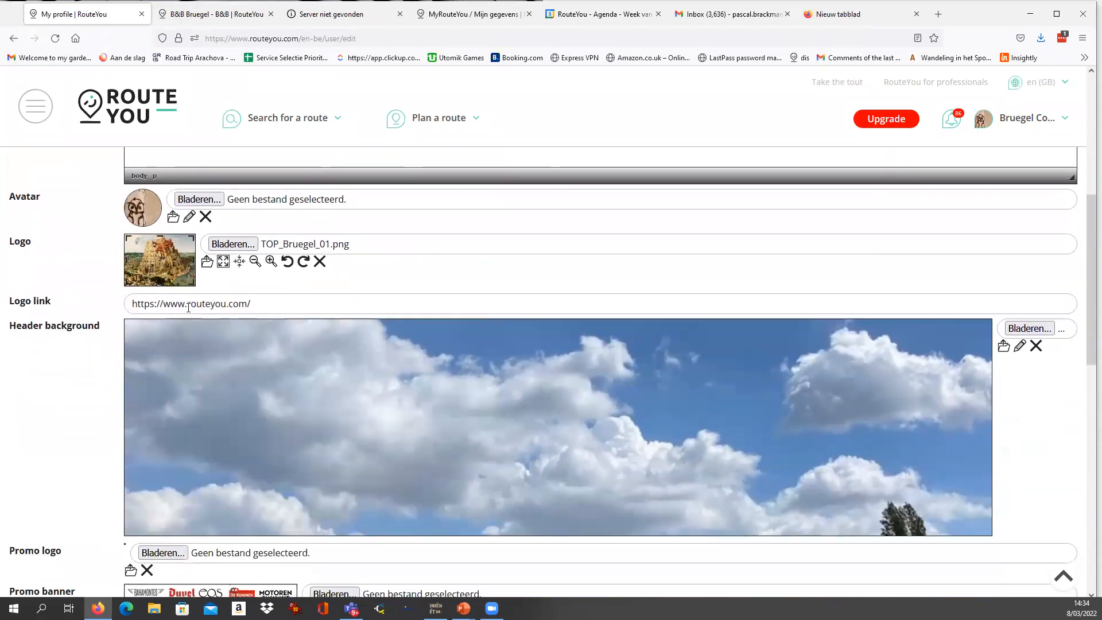
pyautogui.moveTo(212, 306); pyautogui.dragTo(226, 304)
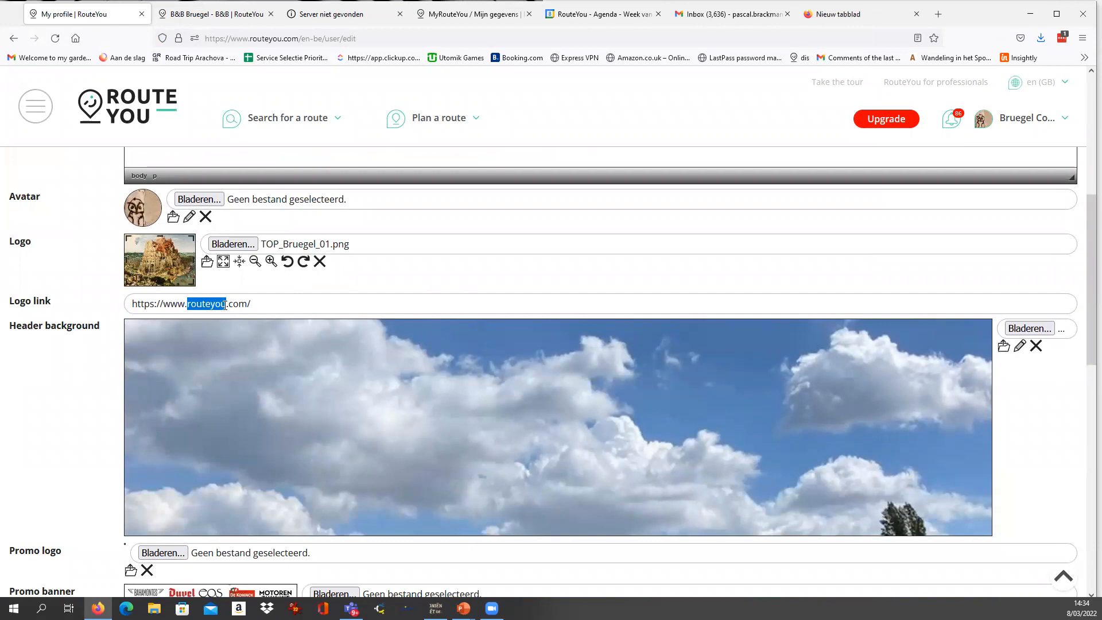
pyautogui.write('bruegel')
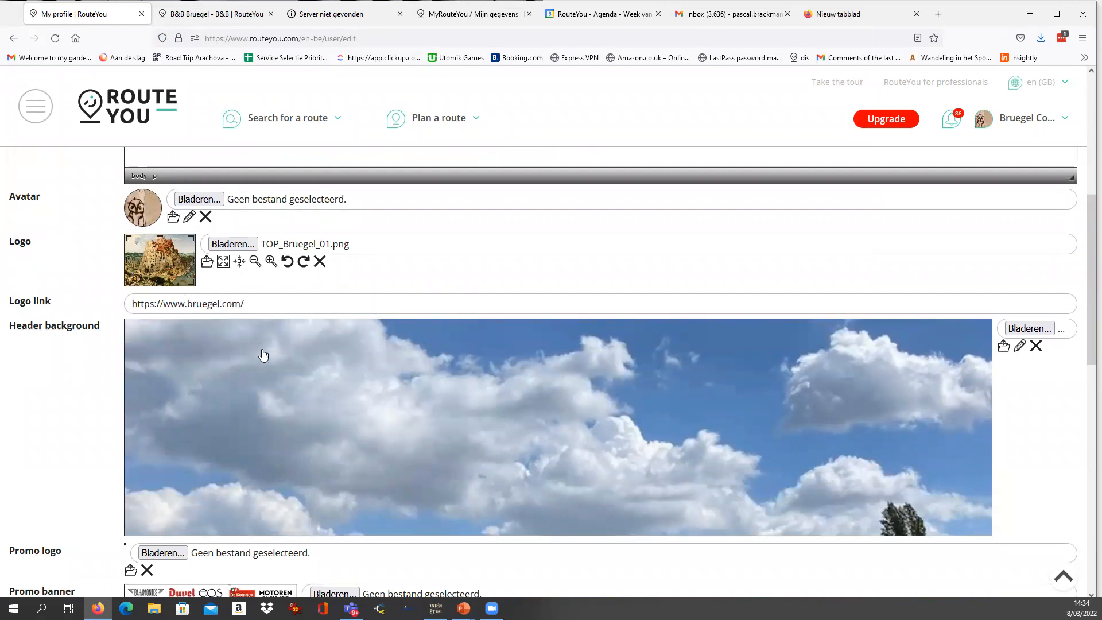
# Replace the header background with the Banner_Autumn_02 image from the BANNER pictures folder.
pyautogui.scroll(-1, 91, 403)
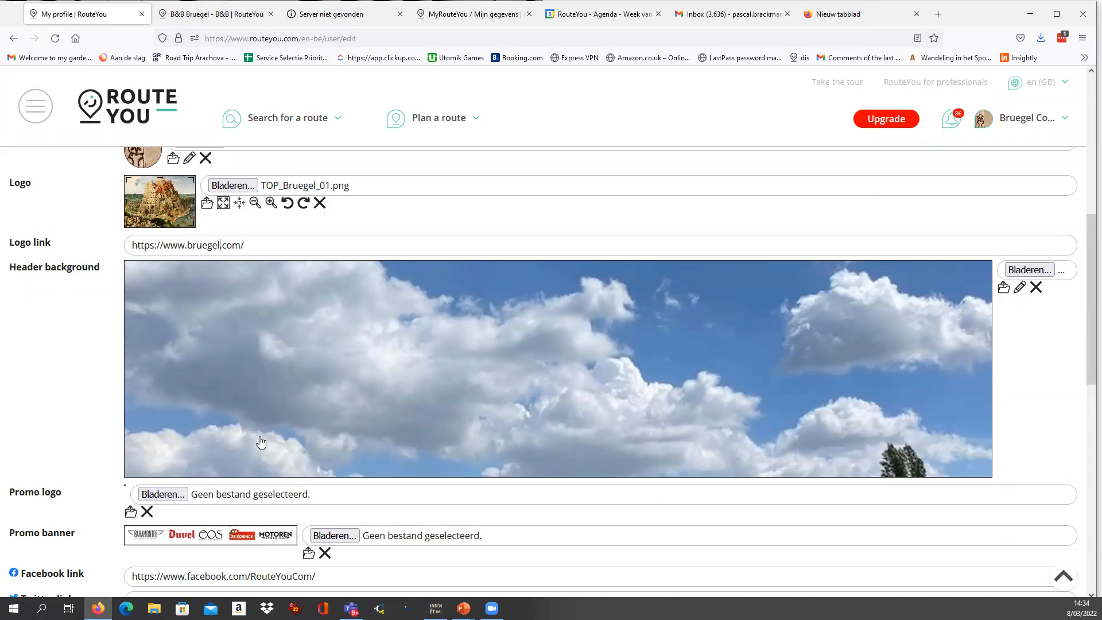
pyautogui.click(1022, 271)
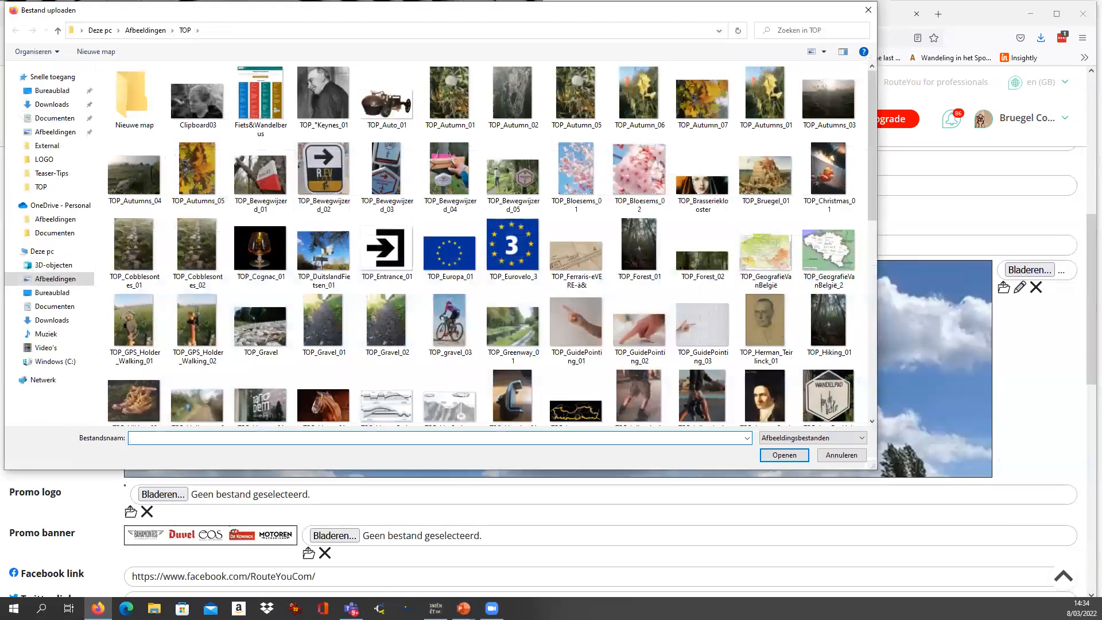
pyautogui.click(145, 30)
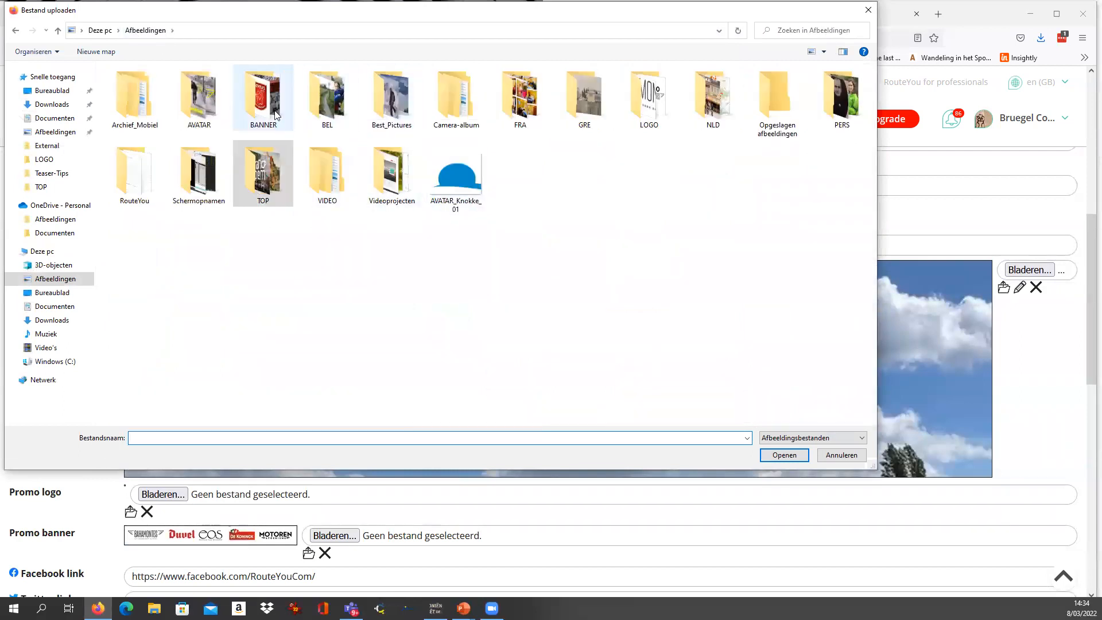
pyautogui.doubleClick(263, 98)
pyautogui.scroll(-5, 459, 296)
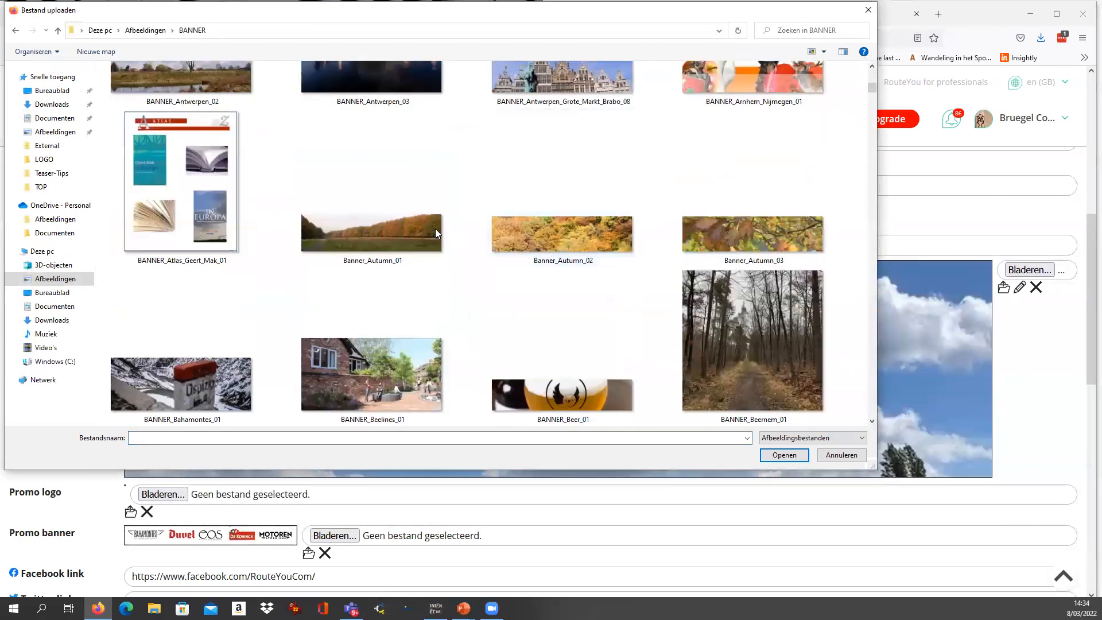
pyautogui.doubleClick(535, 231)
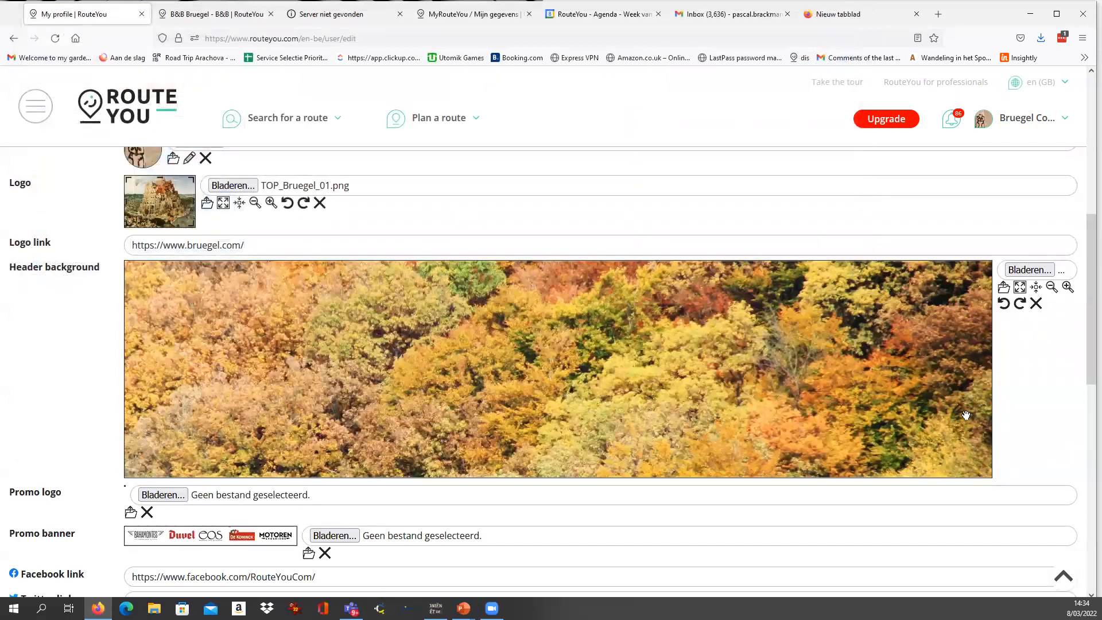
# Examine the promo logo and promo banner fields and the social media, booking and app link fields.
pyautogui.scroll(-2, 77, 388)
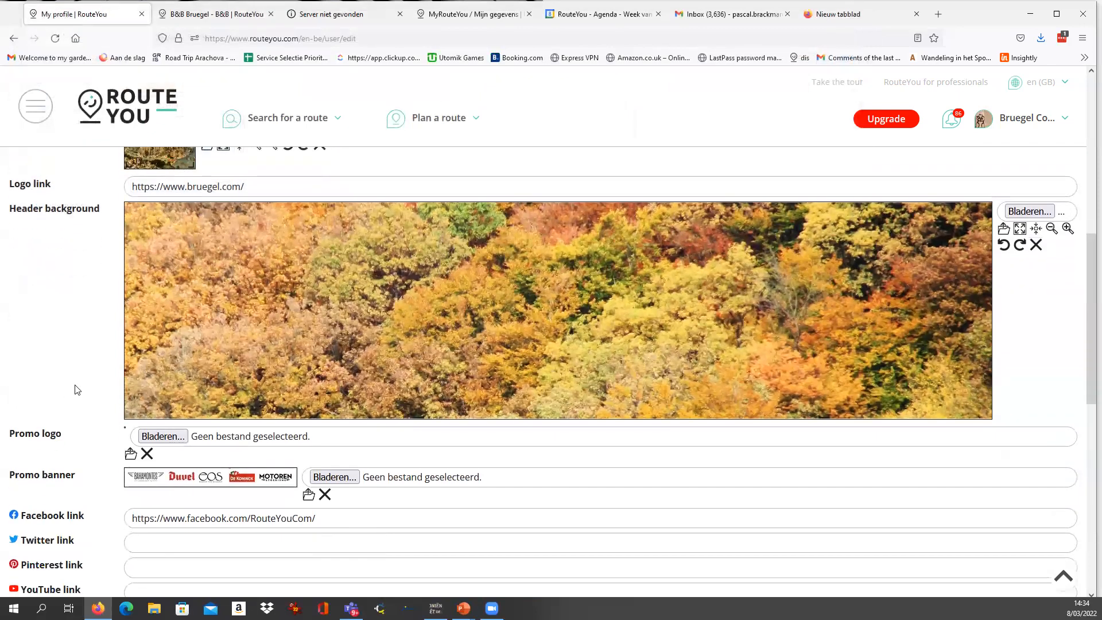
pyautogui.scroll(2, 522, 388)
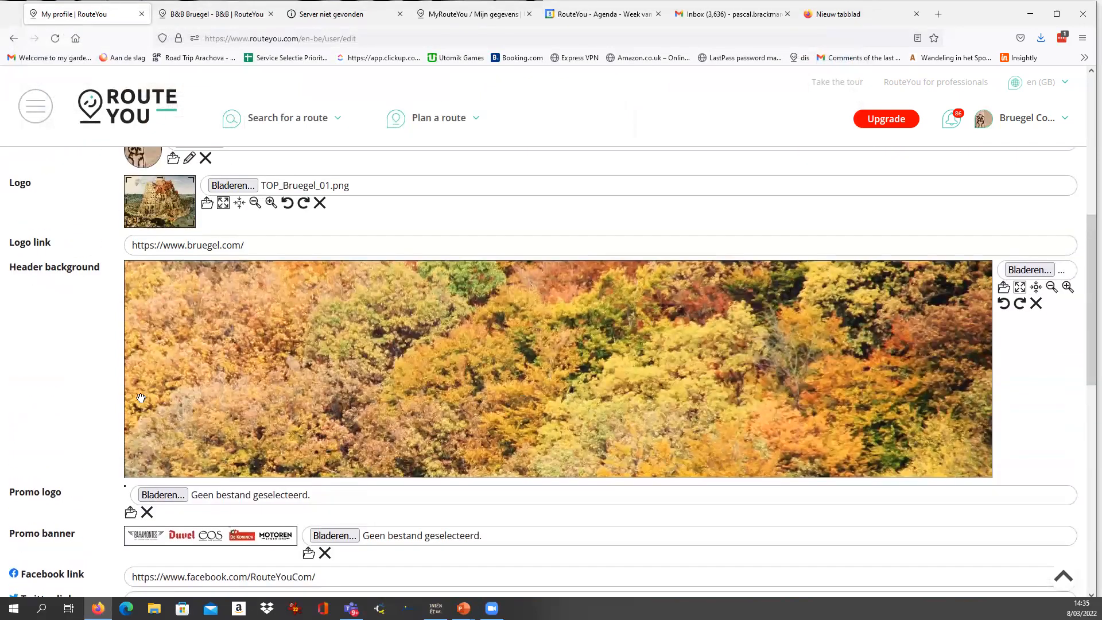
pyautogui.scroll(-2, 114, 390)
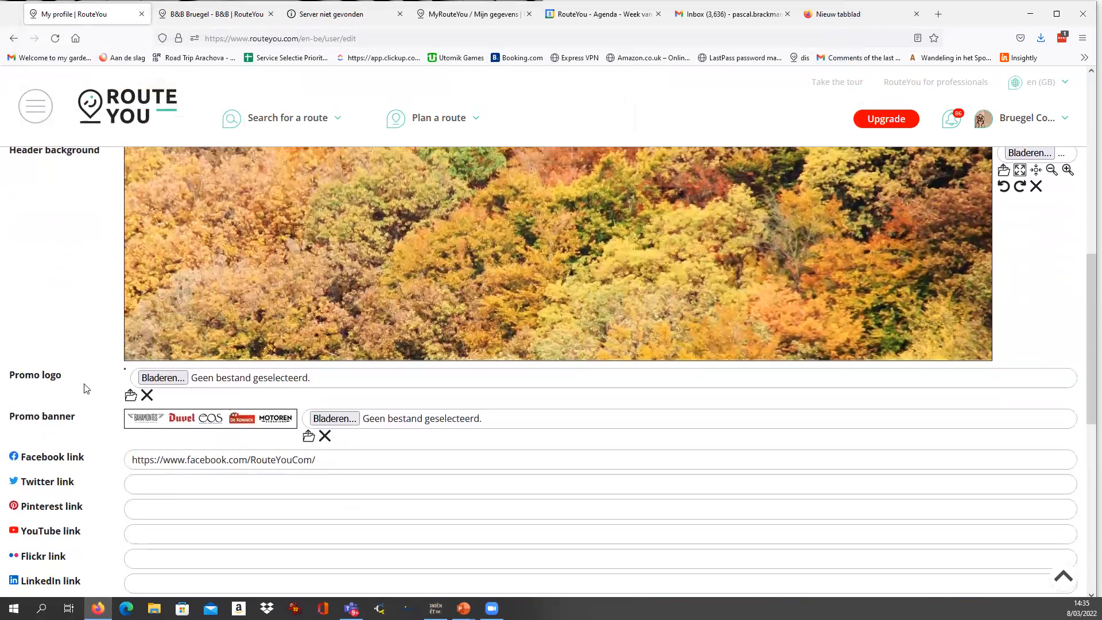
pyautogui.scroll(3, 84, 389)
pyautogui.scroll(-4, 85, 389)
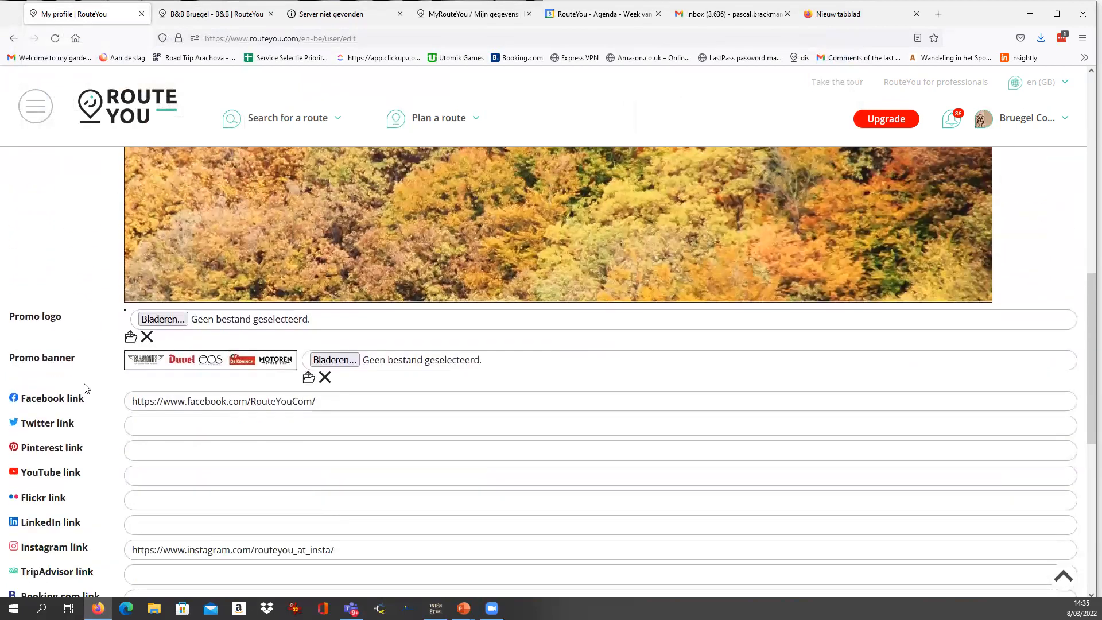
pyautogui.scroll(2, 59, 381)
pyautogui.scroll(-2, 61, 383)
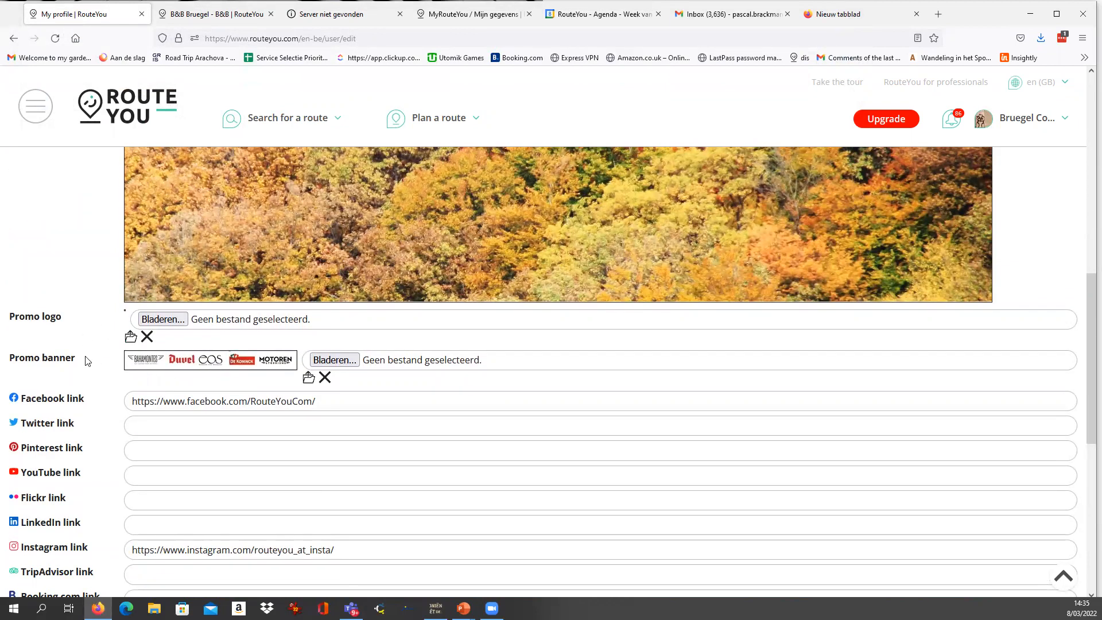
pyautogui.scroll(1, 86, 360)
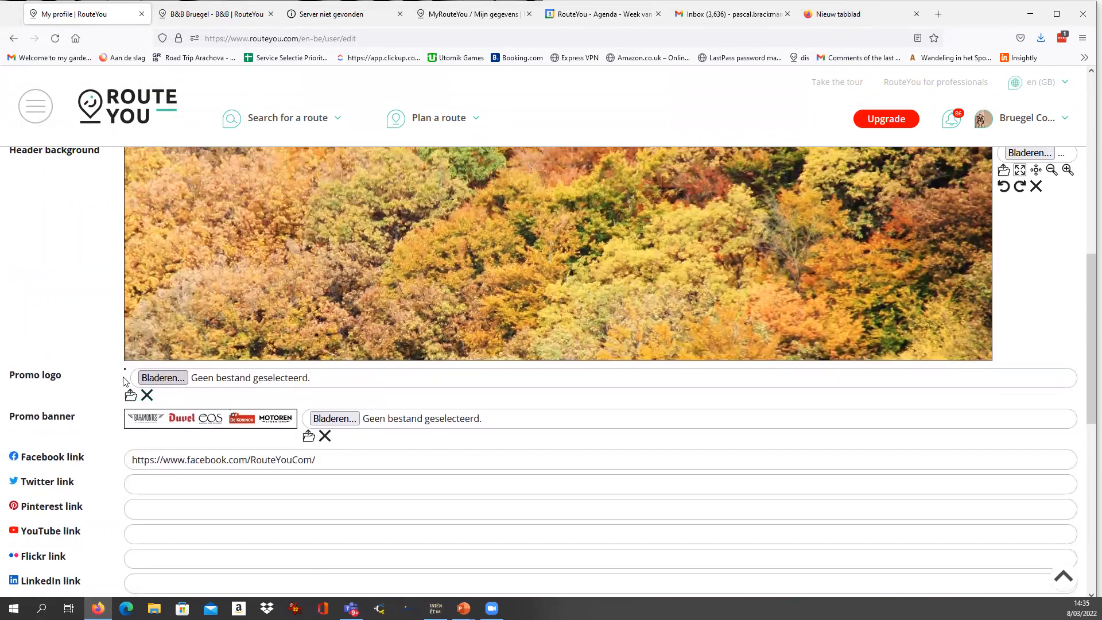
pyautogui.moveTo(9, 376); pyautogui.dragTo(61, 380)
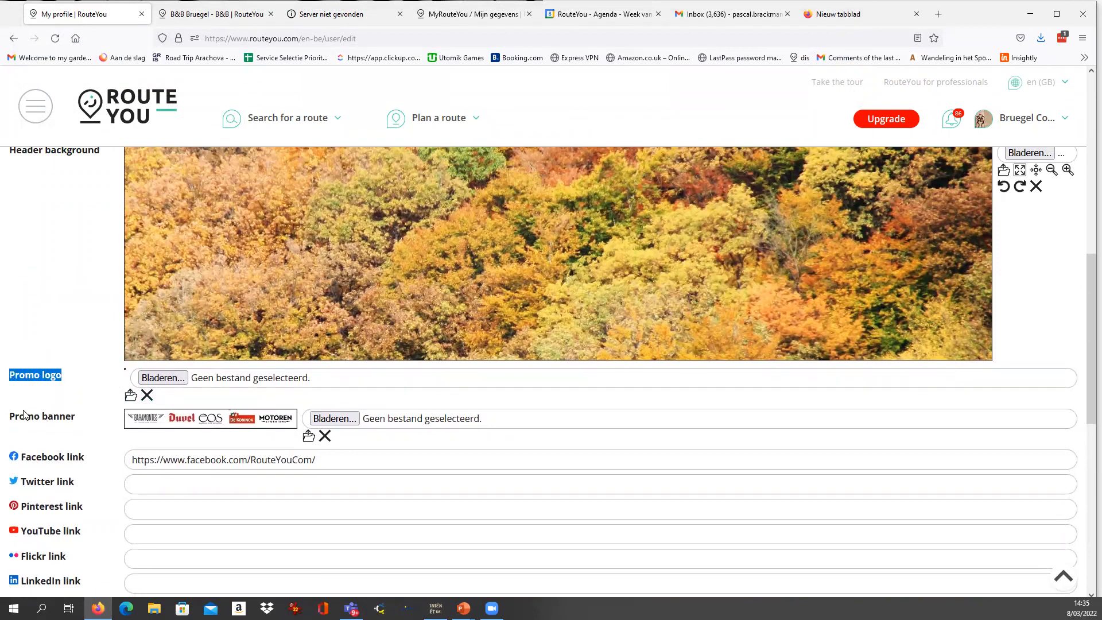
pyautogui.moveTo(11, 417); pyautogui.dragTo(77, 421)
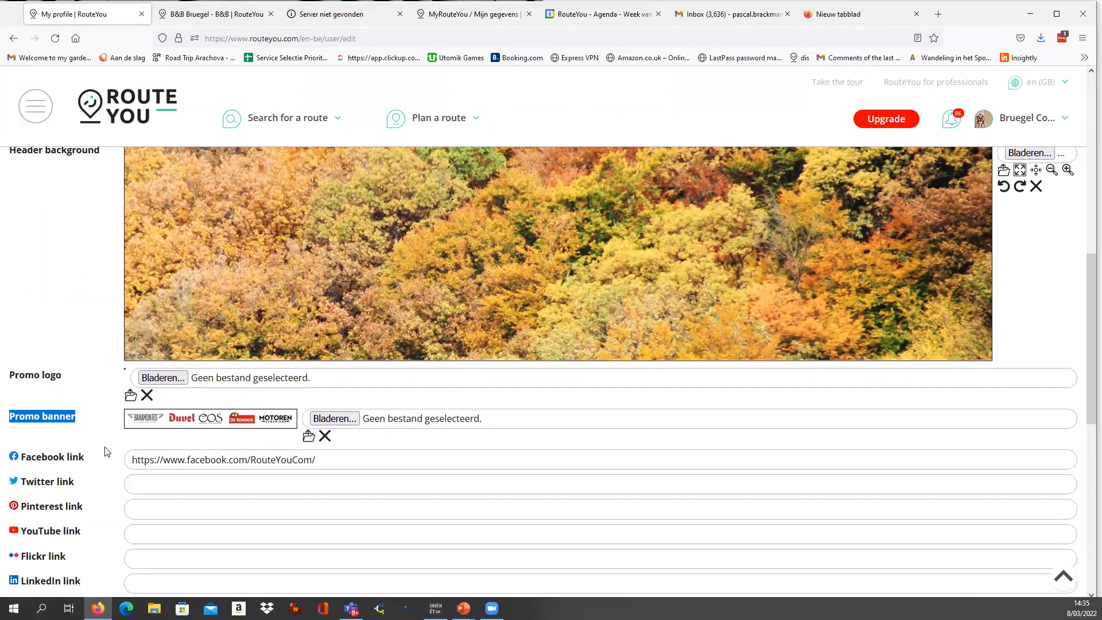
pyautogui.click(69, 376)
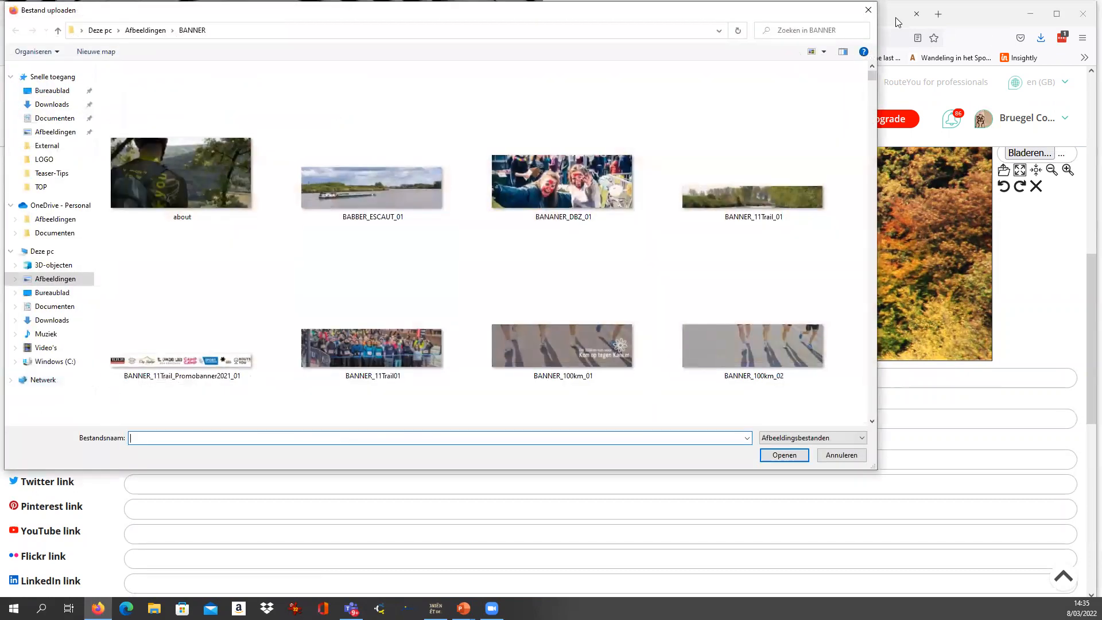
pyautogui.click(867, 11)
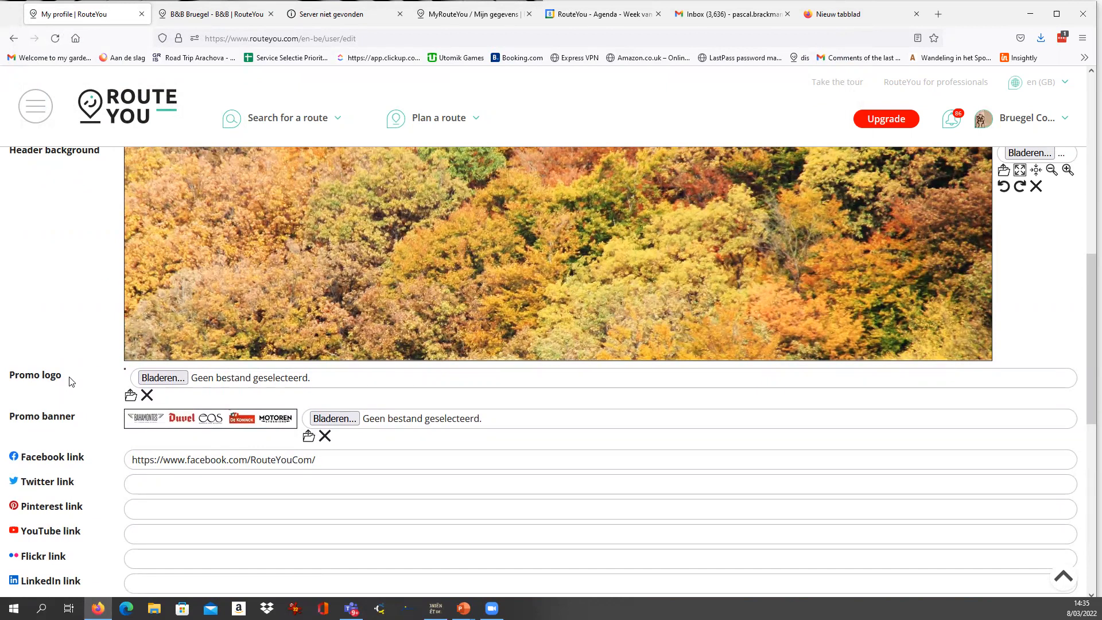
pyautogui.moveTo(43, 375); pyautogui.dragTo(67, 380)
pyautogui.scroll(-3, 208, 441)
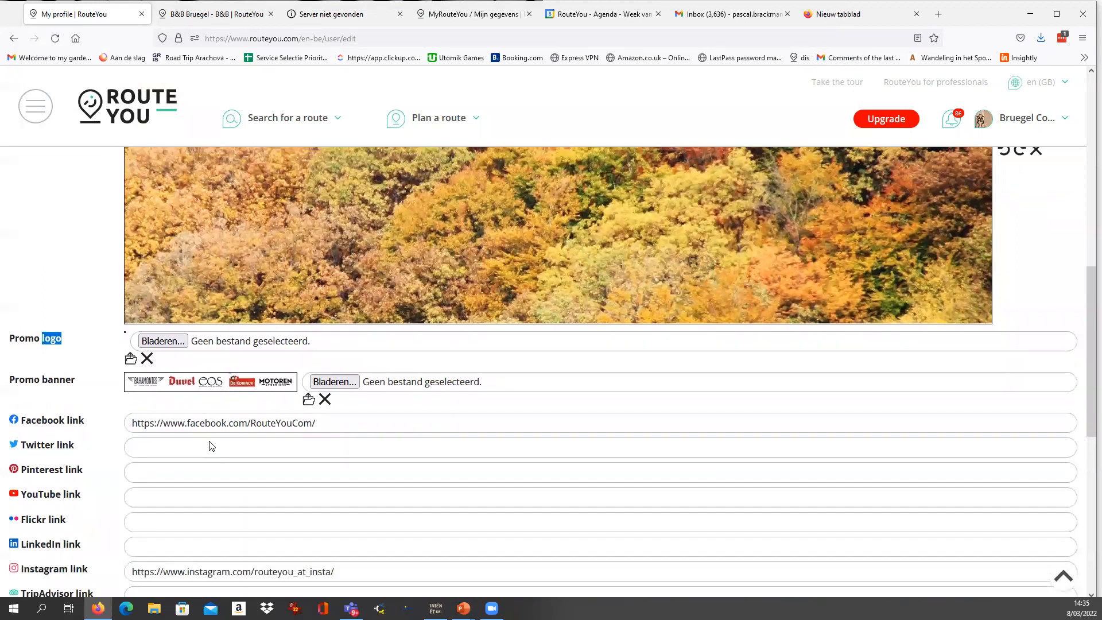
pyautogui.scroll(5, 205, 431)
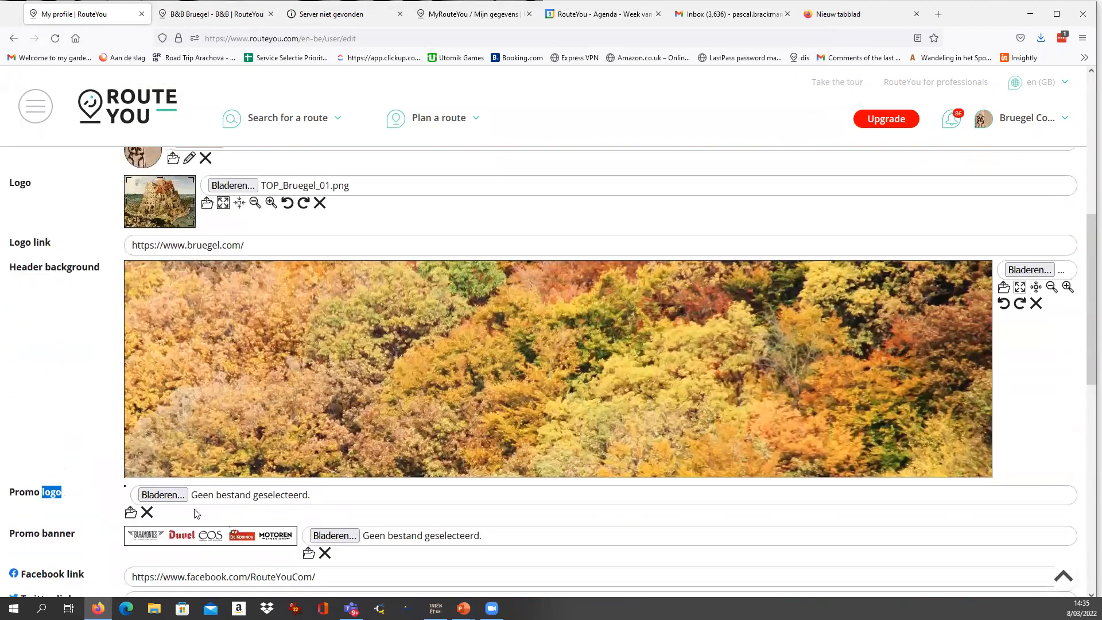
pyautogui.scroll(-6, 197, 513)
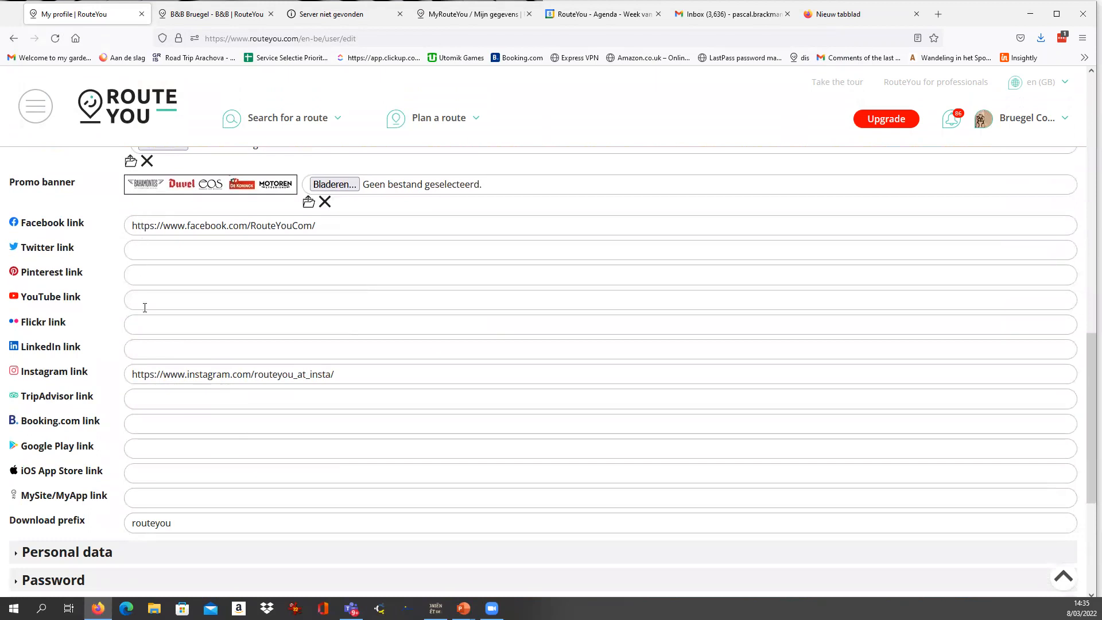
# Review the edited public data and save the profile changes.
pyautogui.scroll(15, 136, 317)
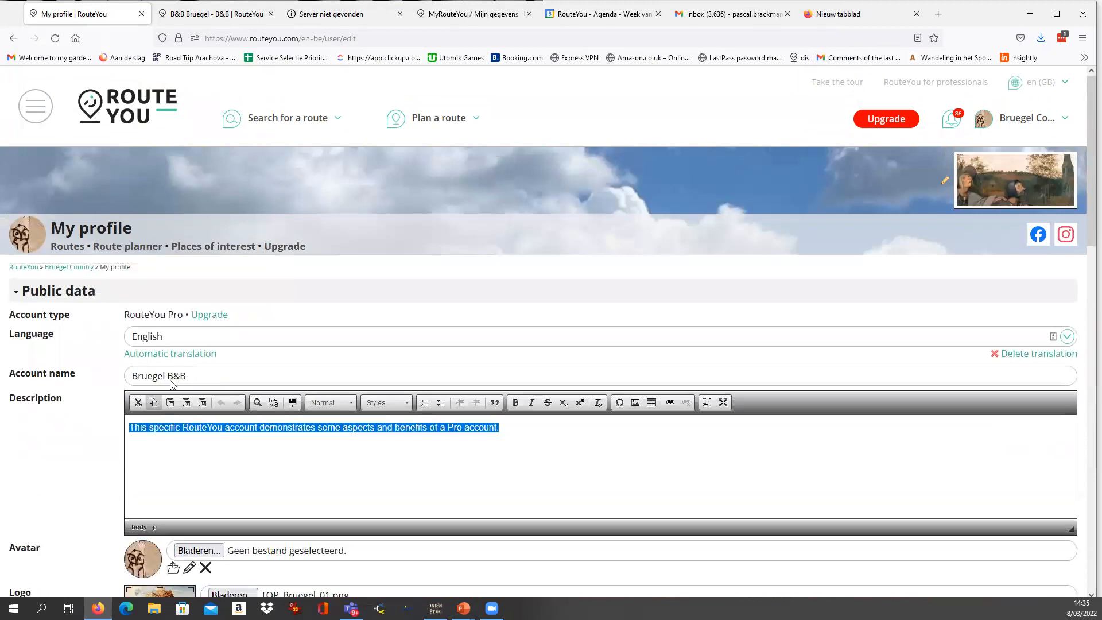
pyautogui.scroll(-15, 86, 361)
pyautogui.scroll(-3, 120, 408)
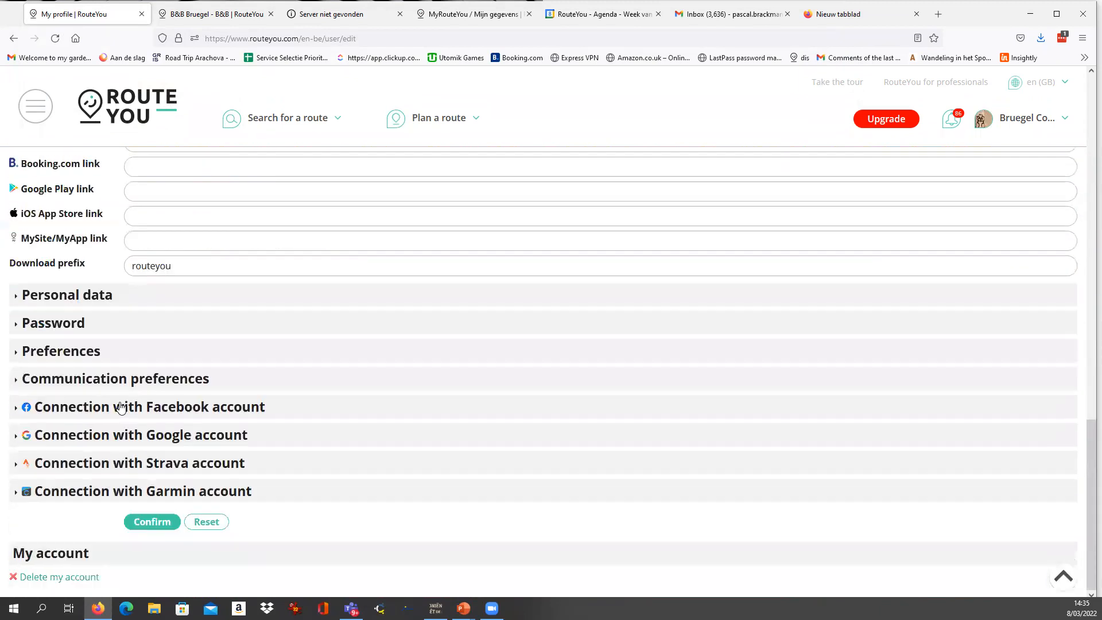
pyautogui.click(149, 525)
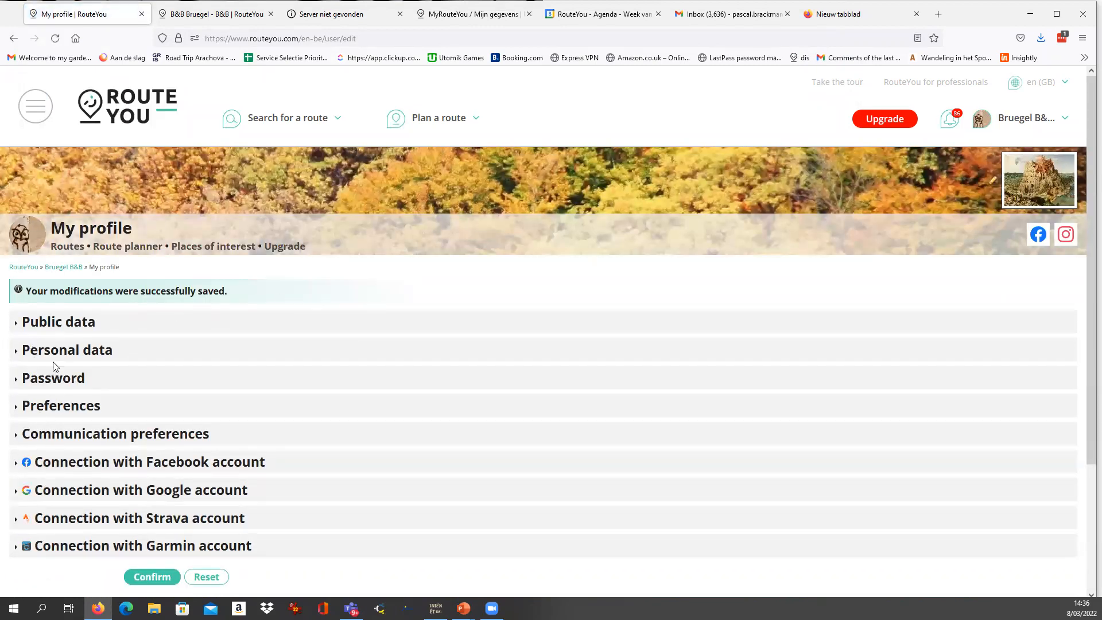
# Open the B&B Introduction Route from the list of last viewed items.
pyautogui.click(54, 325)
pyautogui.click(55, 324)
pyautogui.click(26, 108)
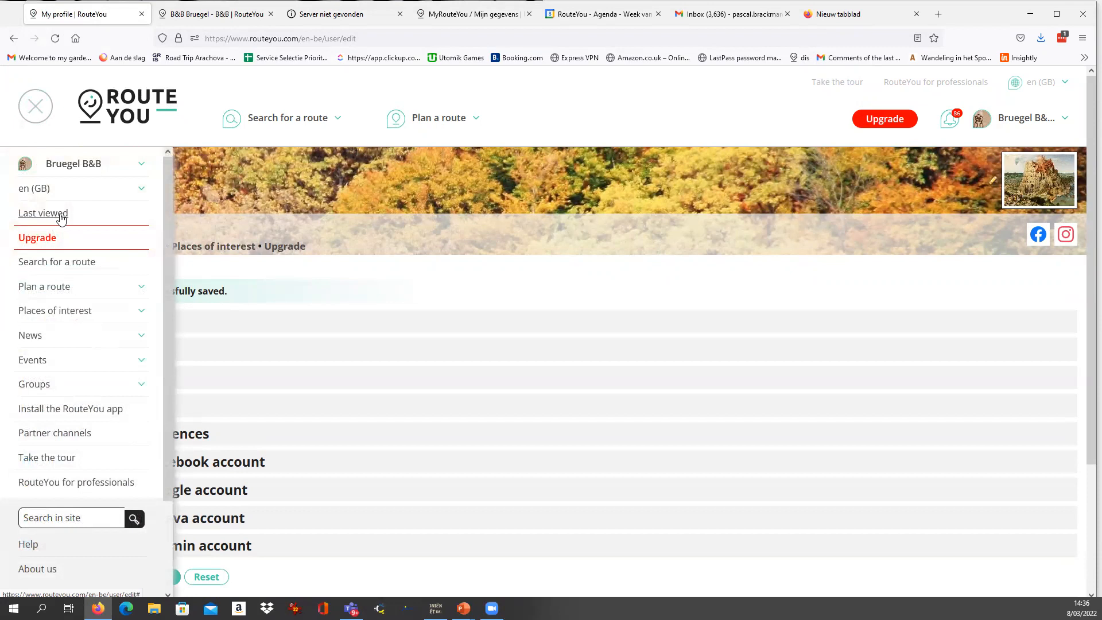
pyautogui.click(61, 216)
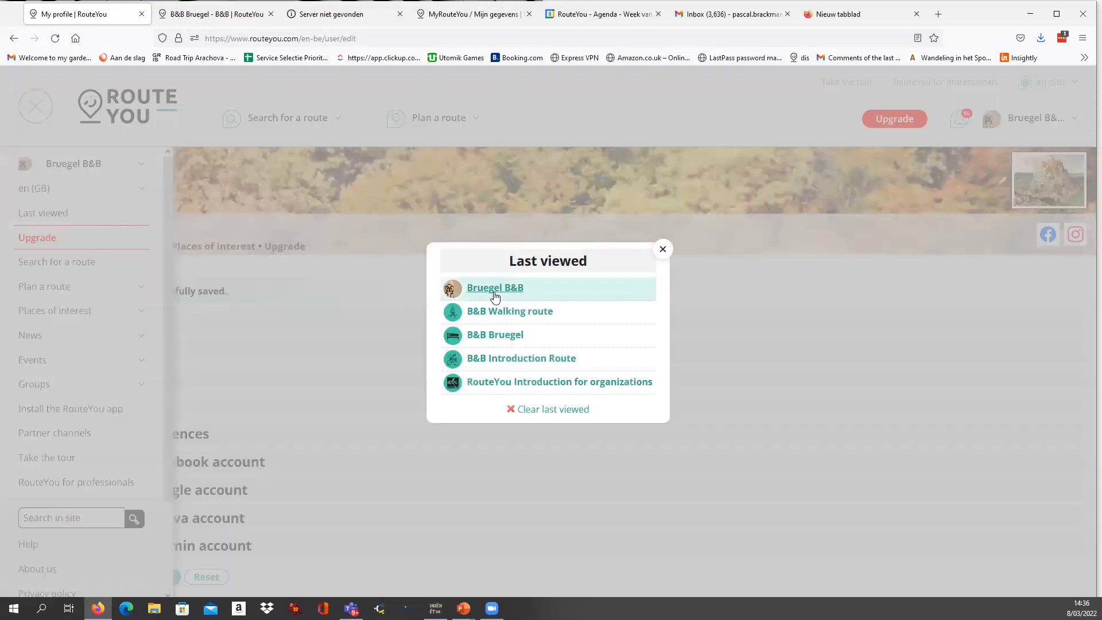
pyautogui.click(497, 359)
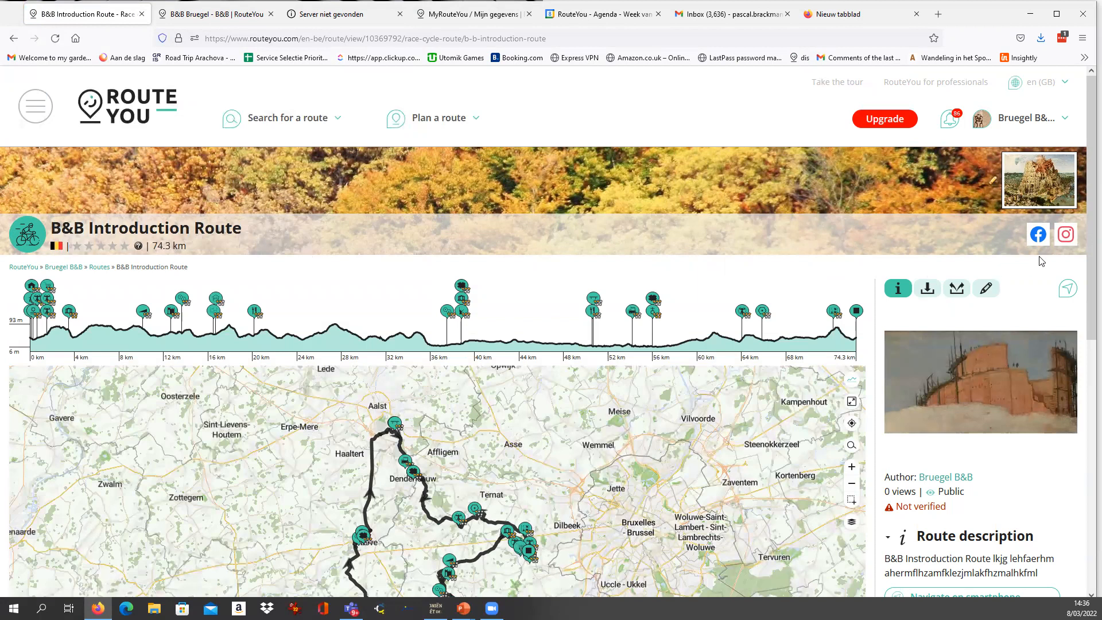
# Test the header logo's website link and the Facebook link, returning to the B&B Introduction Route page each time.
pyautogui.click(1039, 189)
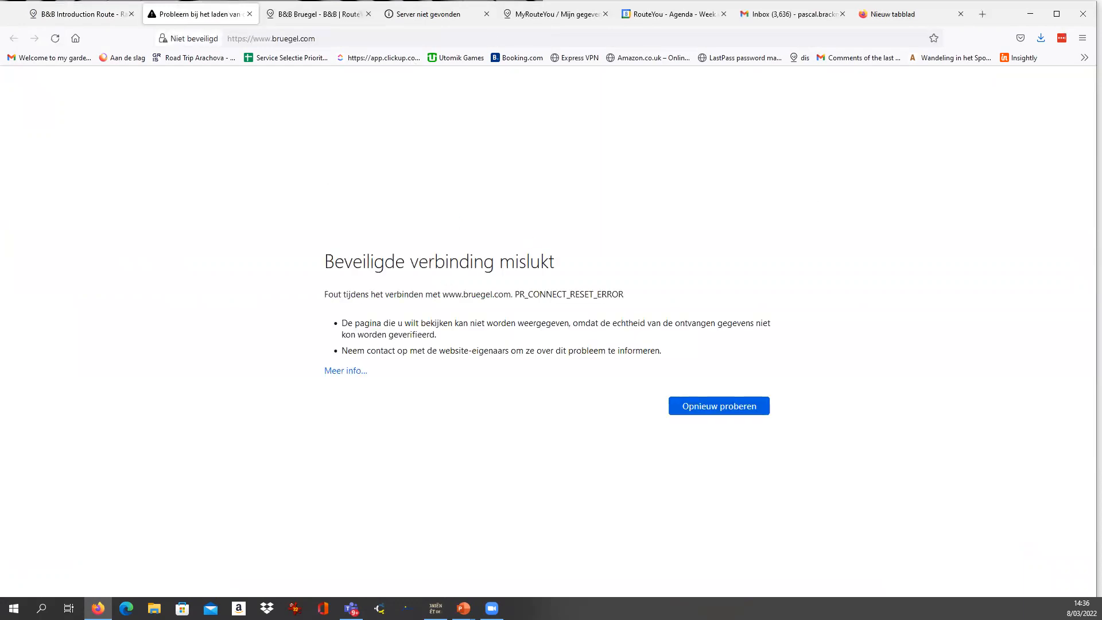
pyautogui.click(109, 11)
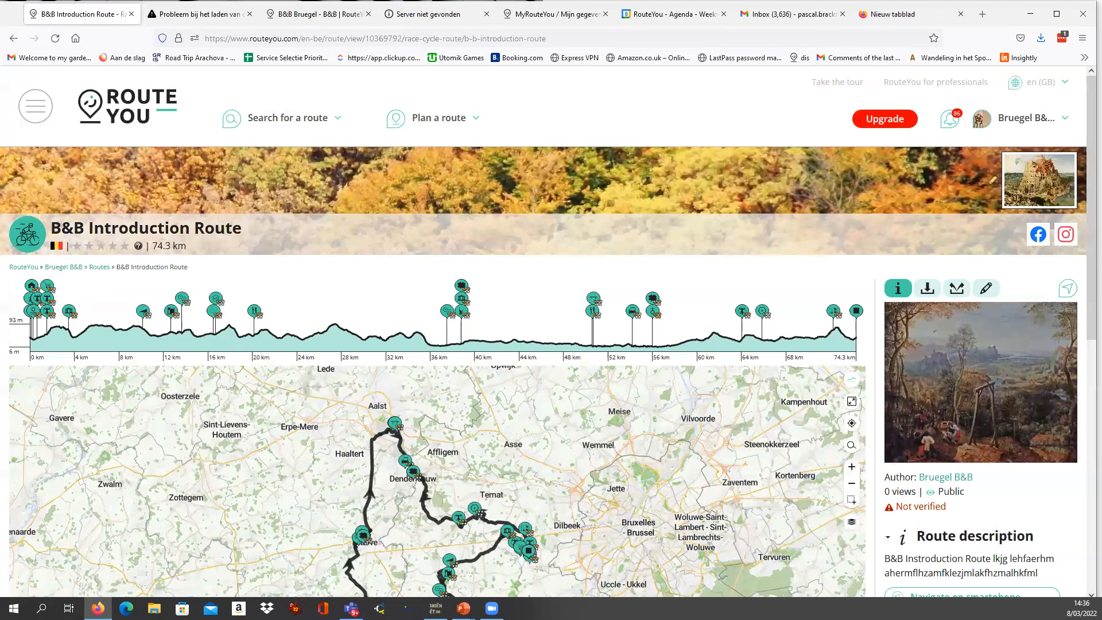
pyautogui.click(1037, 235)
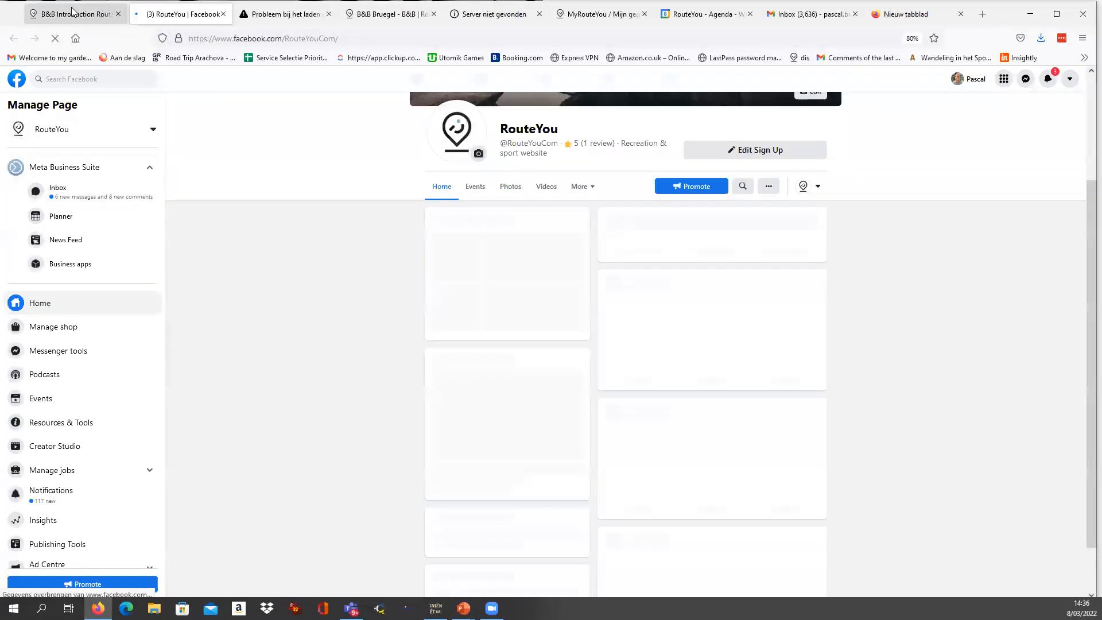
pyautogui.click(87, 14)
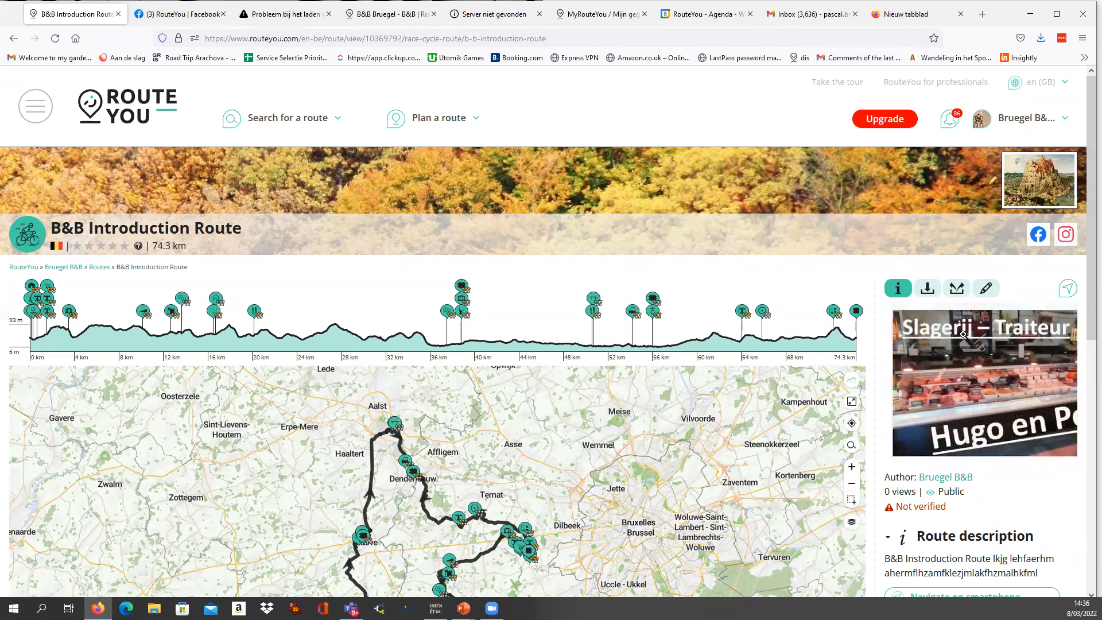
# Examine the B&B Introduction Route page, including its branded header, elevation profile, map and route description.
pyautogui.scroll(-1, 699, 256)
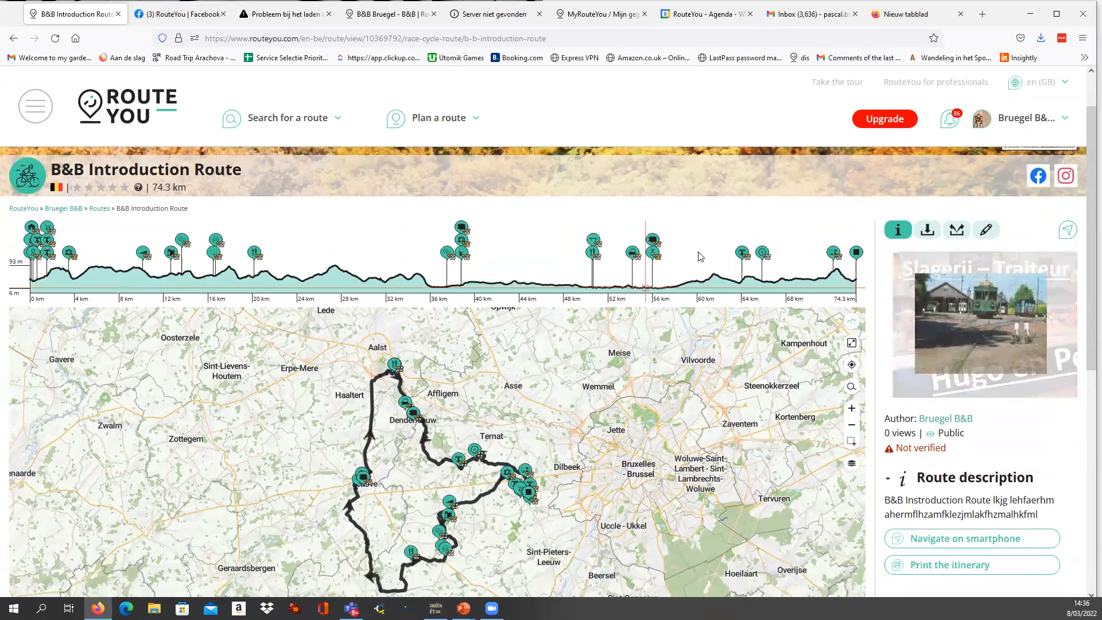
pyautogui.scroll(1, 843, 270)
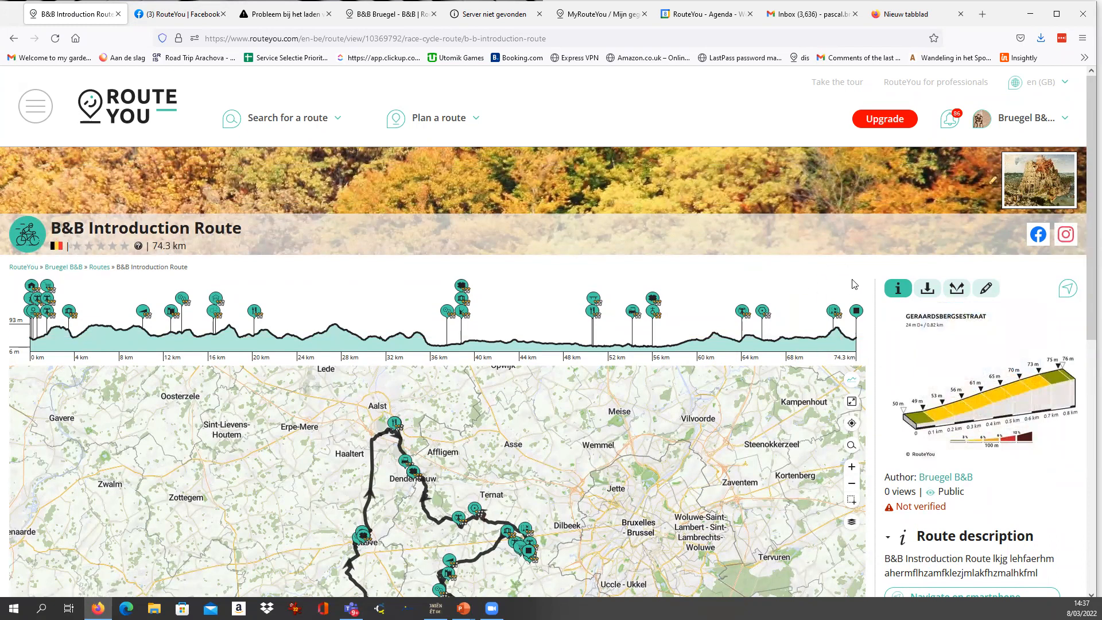
pyautogui.scroll(-1, 860, 286)
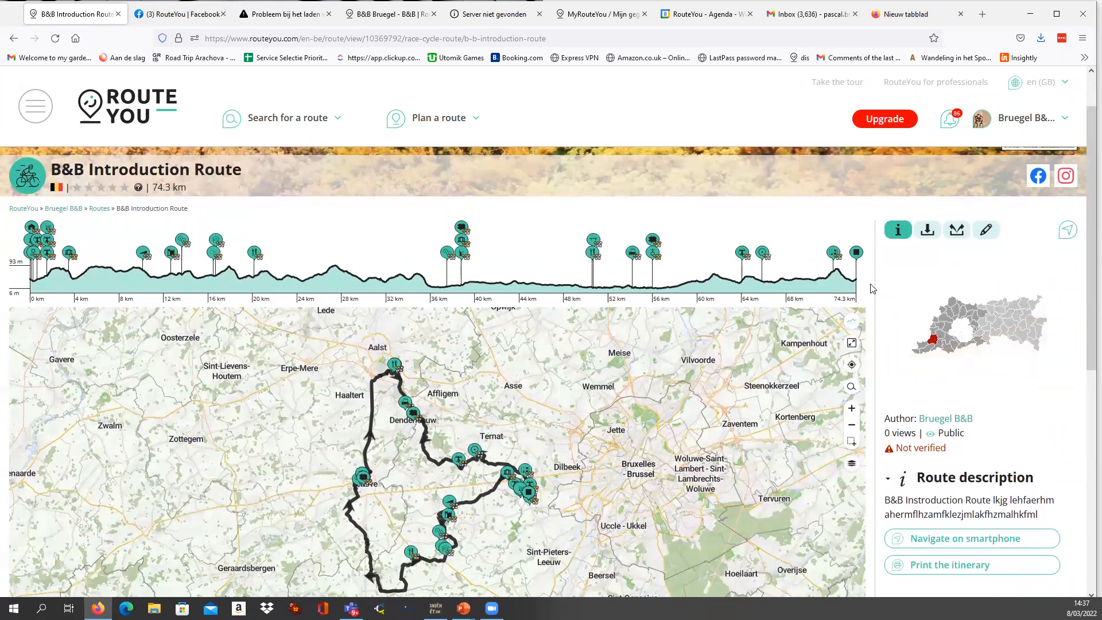
pyautogui.scroll(1, 872, 289)
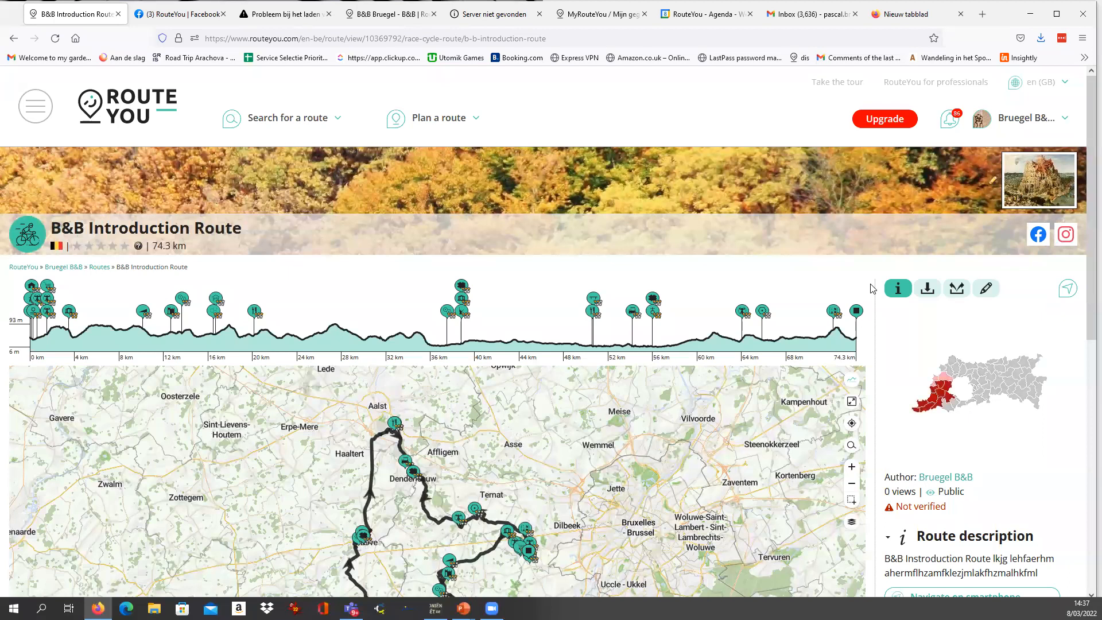
pyautogui.scroll(-1, 528, 269)
pyautogui.scroll(1, 536, 275)
pyautogui.scroll(-1, 619, 276)
pyautogui.scroll(-1, 688, 230)
pyautogui.scroll(1, 636, 253)
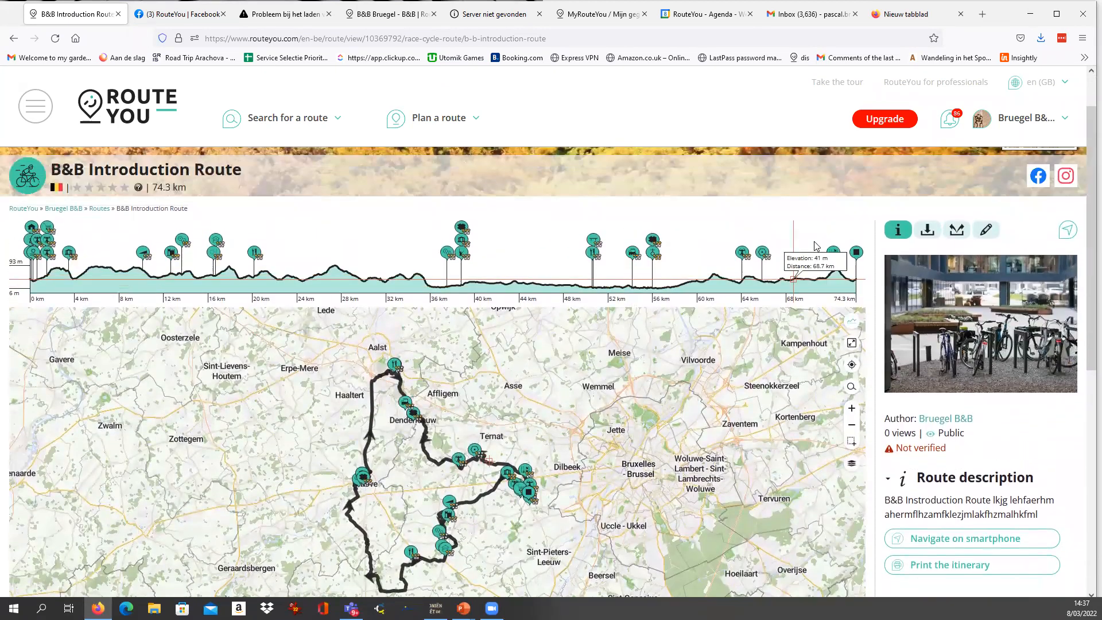
pyautogui.scroll(1, 943, 177)
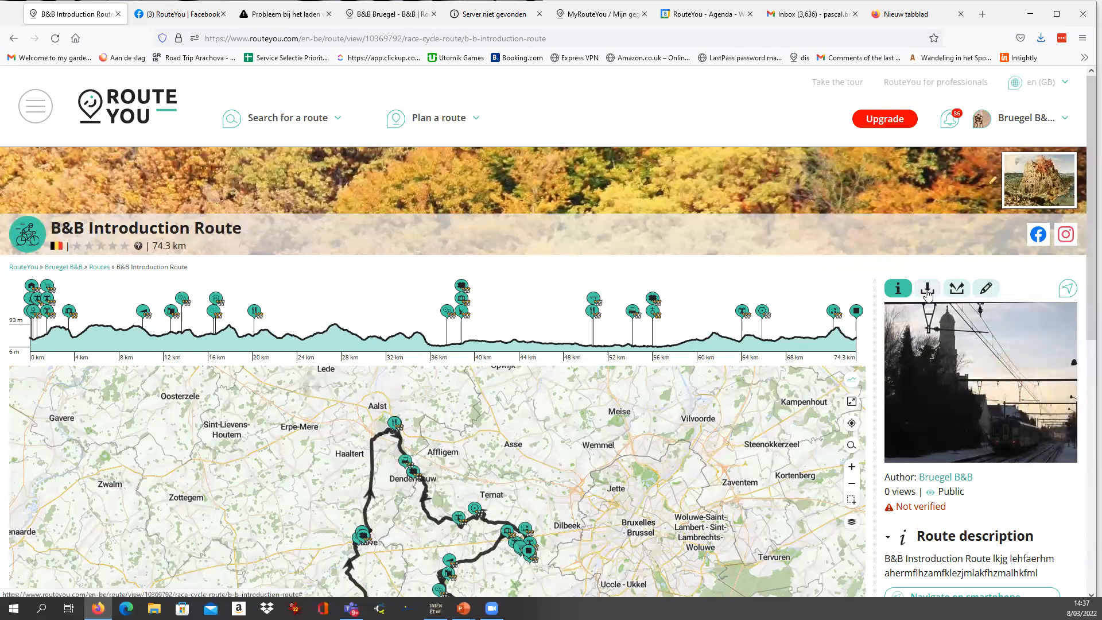
# Examine the route's download and print options and highlight its full web address.
pyautogui.click(928, 290)
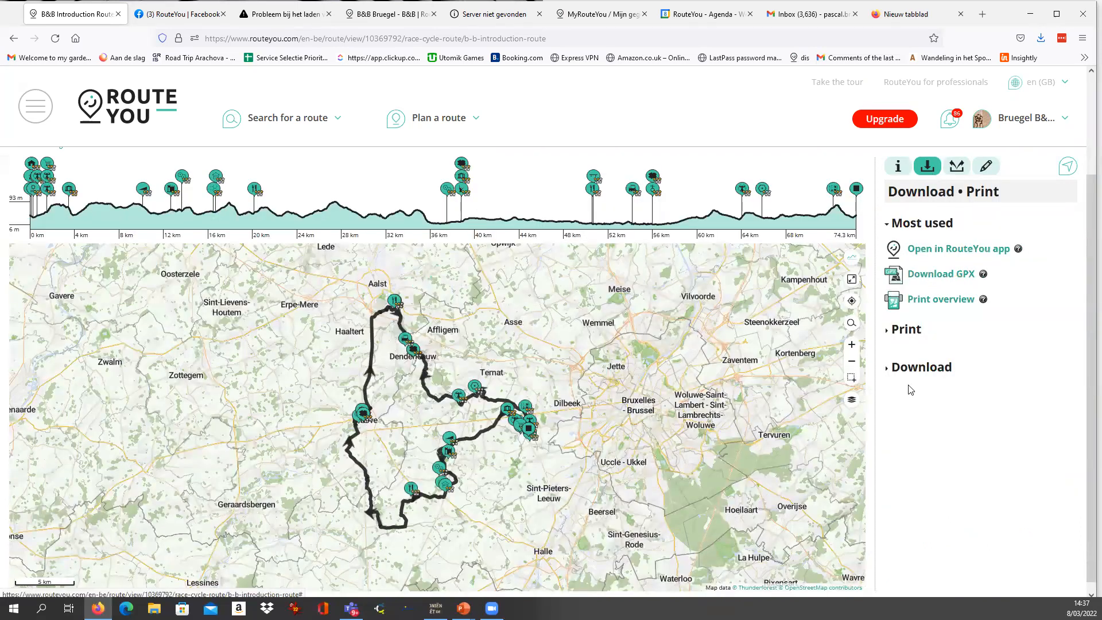
pyautogui.scroll(2, 911, 394)
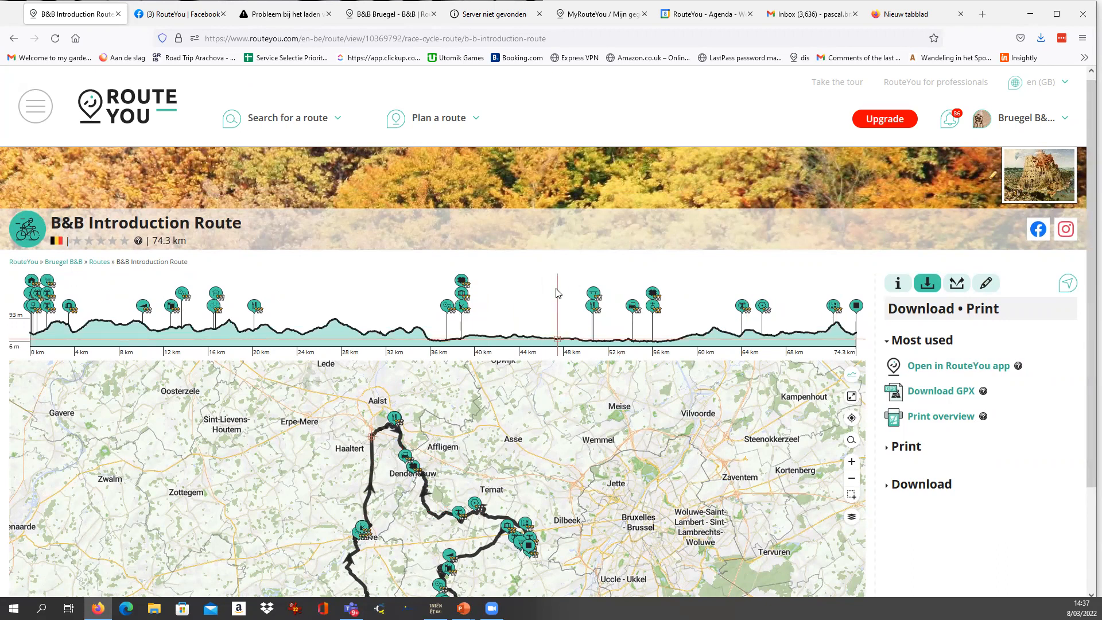
pyautogui.scroll(-1, 575, 280)
pyautogui.scroll(1, 563, 267)
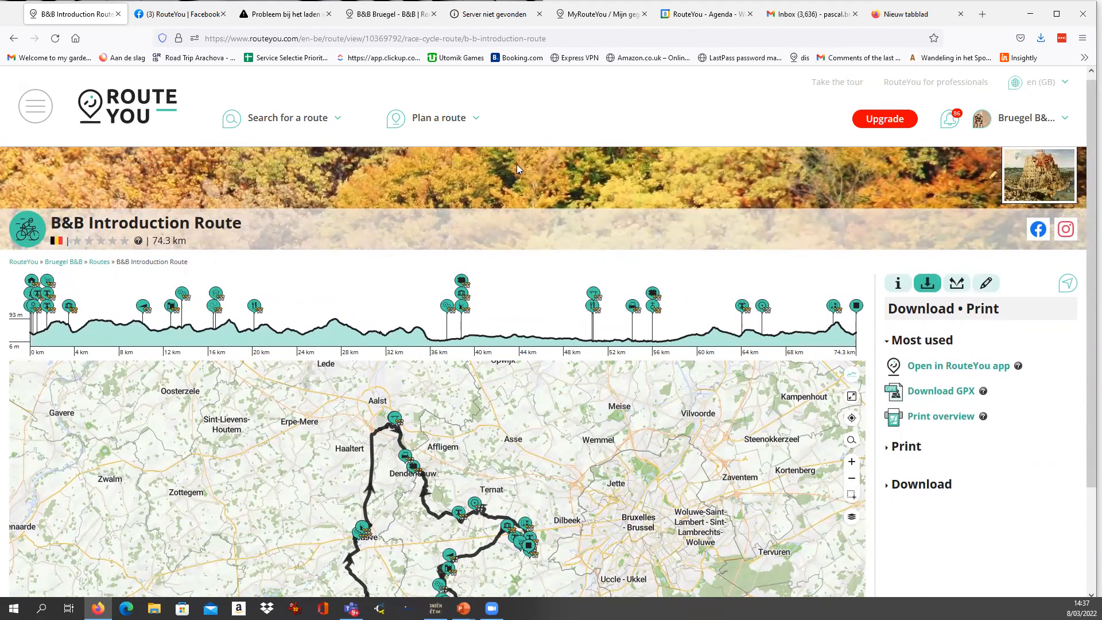
pyautogui.moveTo(573, 38); pyautogui.dragTo(170, 40)
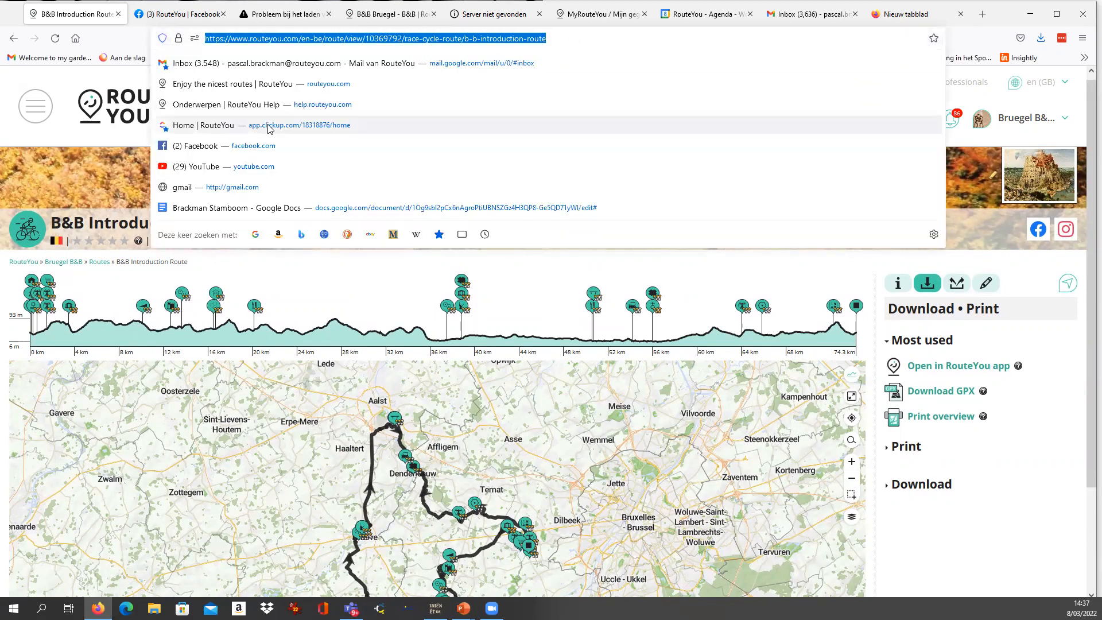
pyautogui.click(373, 281)
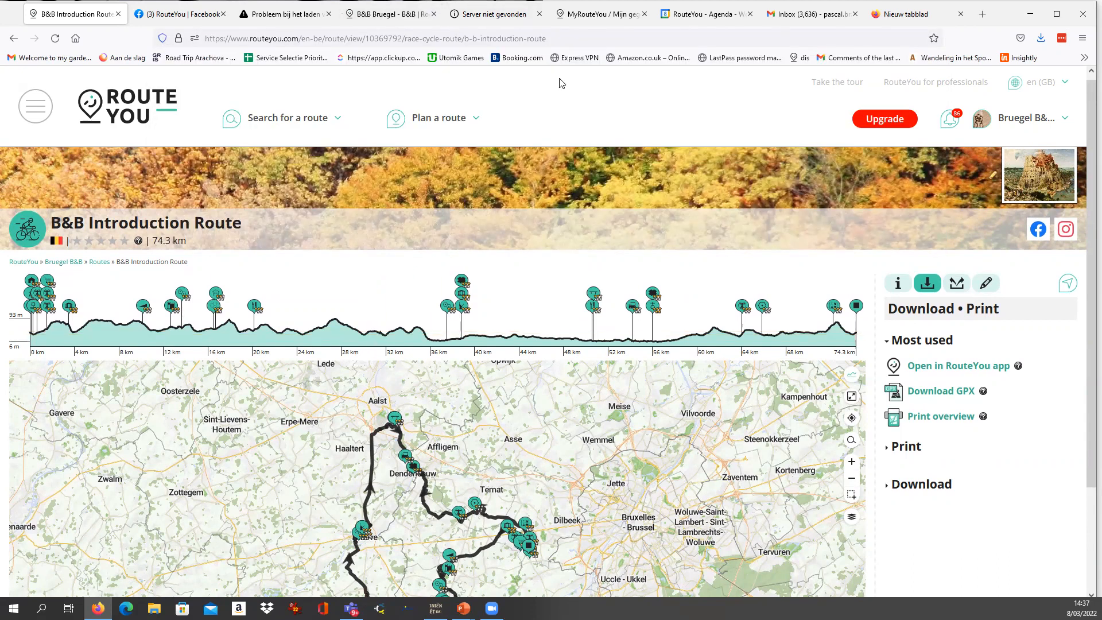
# Return to the route's general information and check its visibility status beneath the author.
pyautogui.click(906, 284)
pyautogui.scroll(-2, 965, 428)
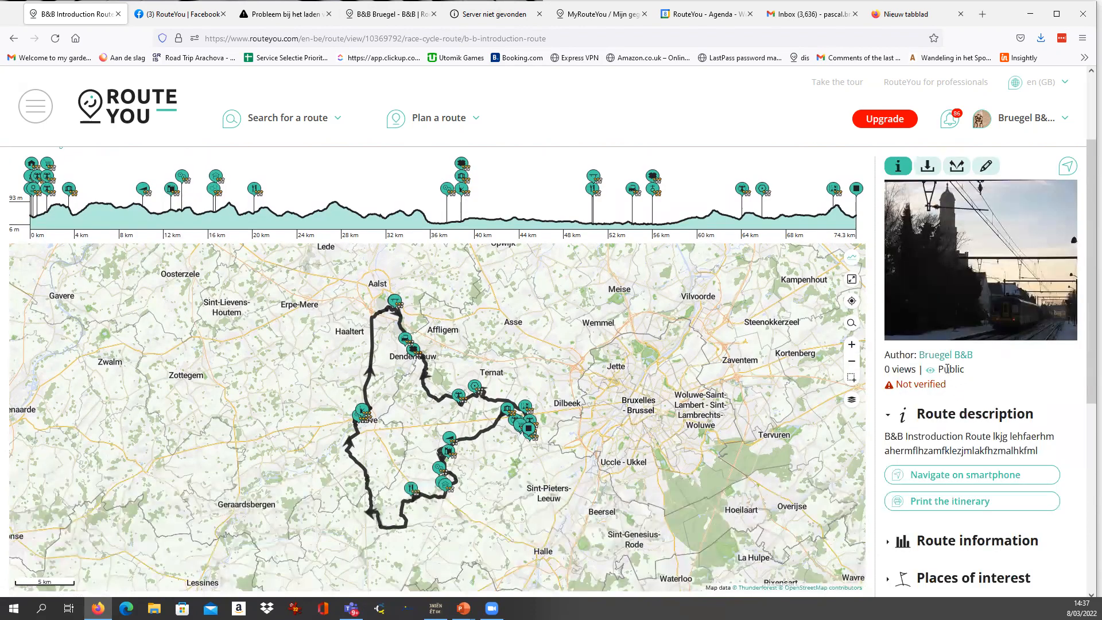
pyautogui.moveTo(940, 368); pyautogui.dragTo(976, 374)
pyautogui.scroll(2, 976, 373)
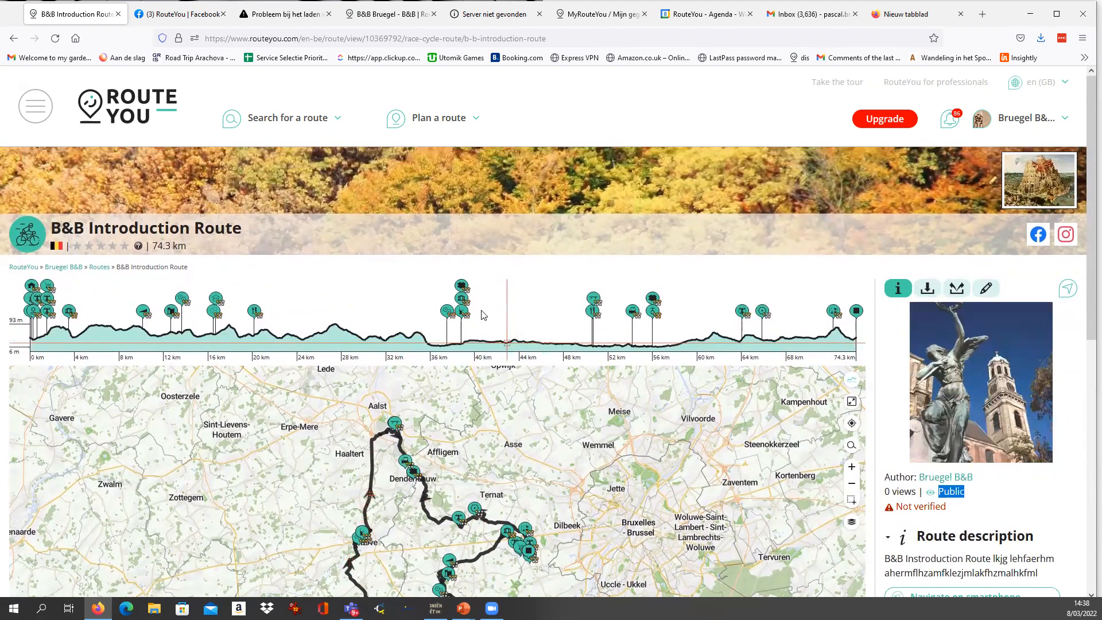
pyautogui.scroll(-1, 792, 258)
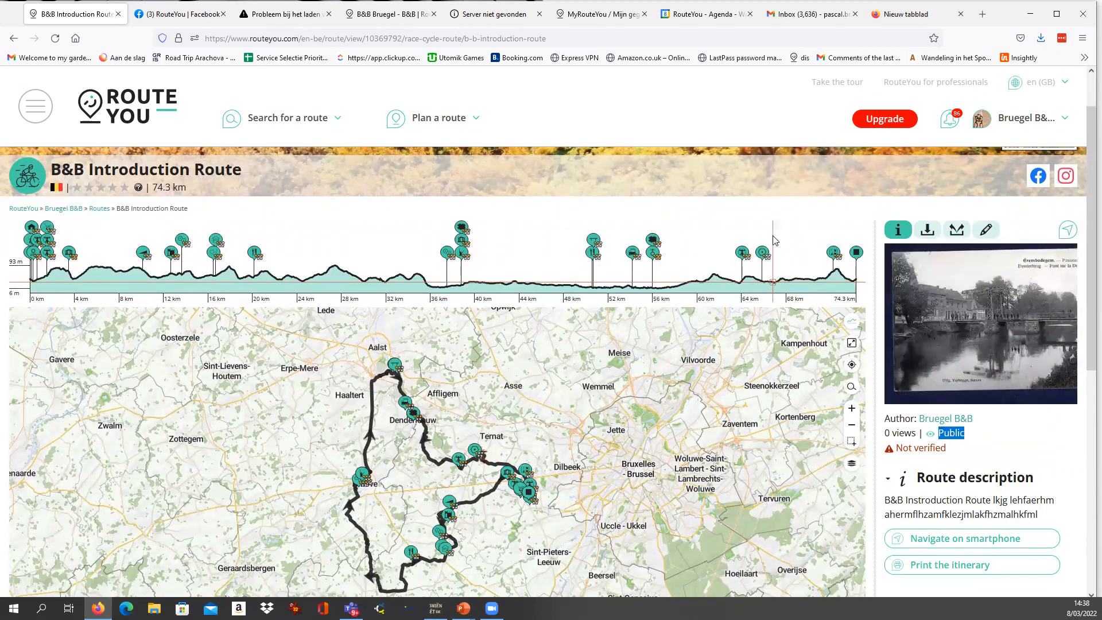
# Add the B&B Introduction Route to the favorites from its sharing options.
pyautogui.click(956, 235)
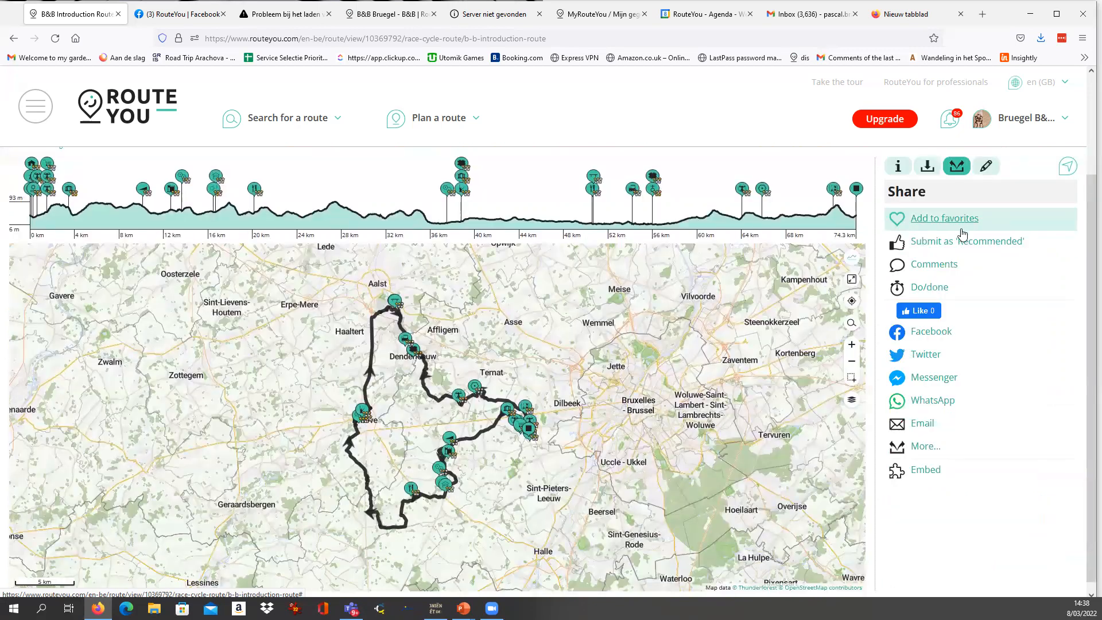
pyautogui.click(916, 220)
pyautogui.click(663, 314)
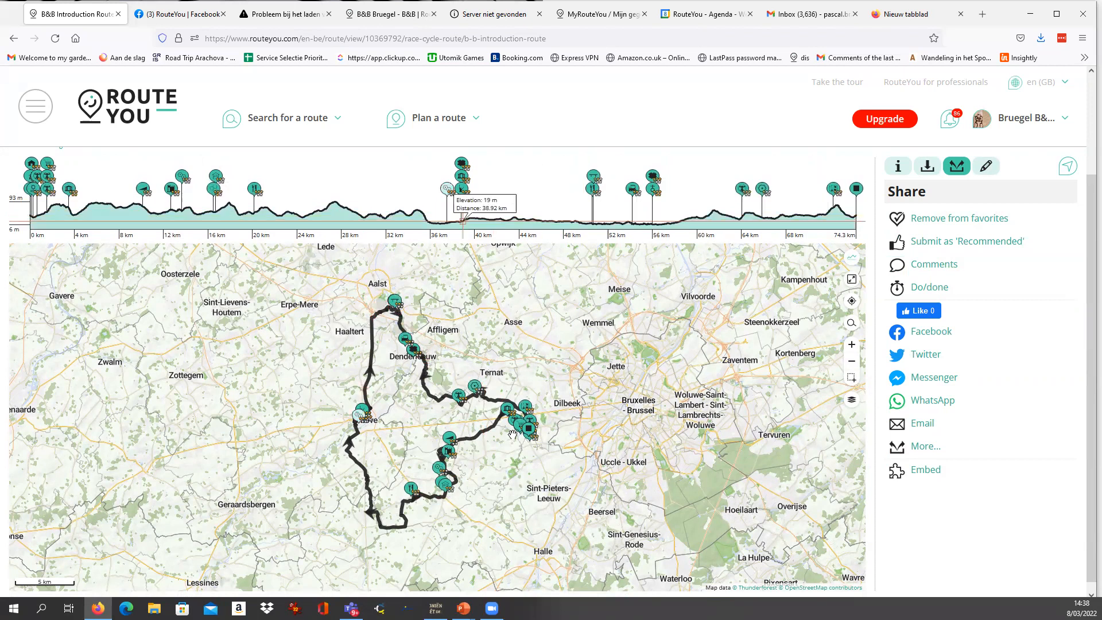
# Submit the route as 'Recommended', rated Very good with all four quality statements ticked and feedback "mlkdh gmldfshgmsldhg", without adding the feedback to the route.
pyautogui.click(948, 247)
pyautogui.click(631, 272)
pyautogui.click(380, 303)
pyautogui.click(380, 325)
pyautogui.click(380, 340)
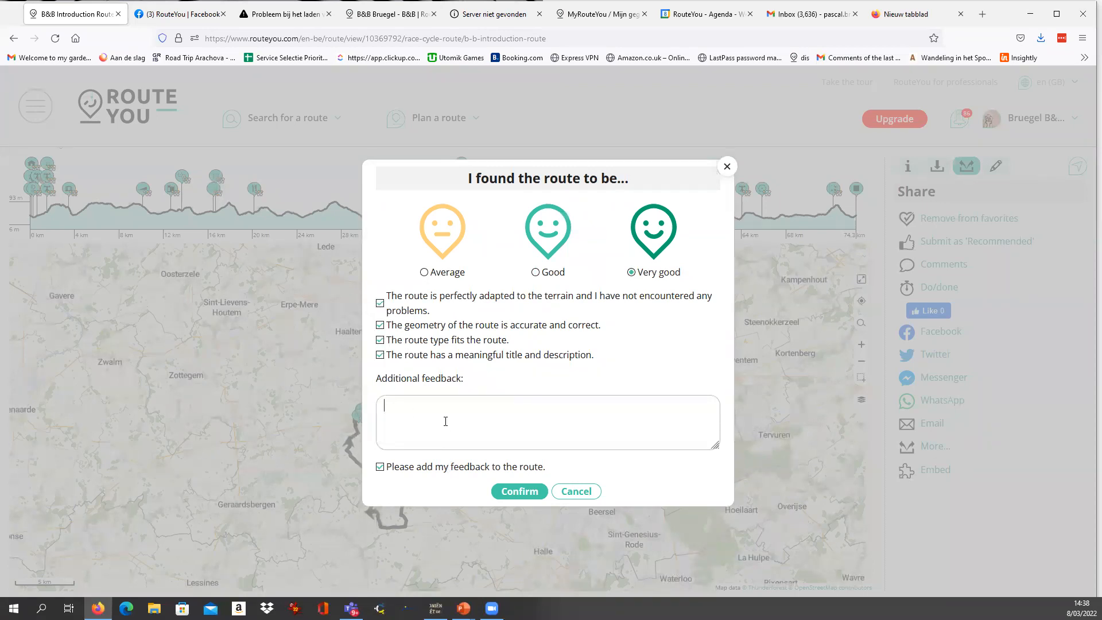
pyautogui.click(466, 448)
pyautogui.write('mlkdh gmldfshgmsldhg')
pyautogui.click(380, 467)
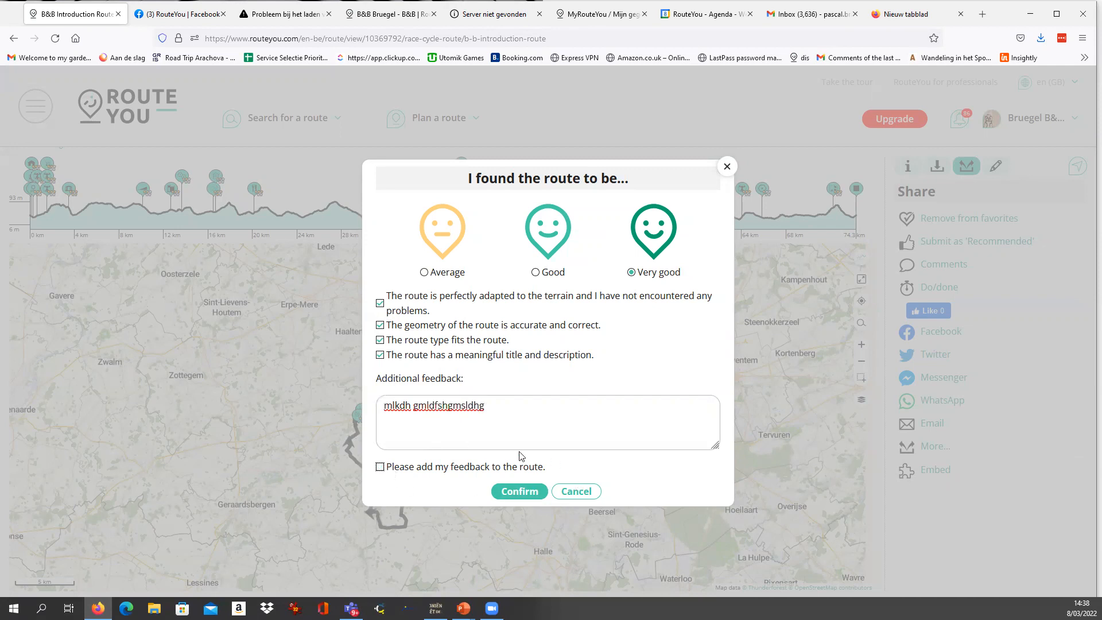
pyautogui.click(519, 492)
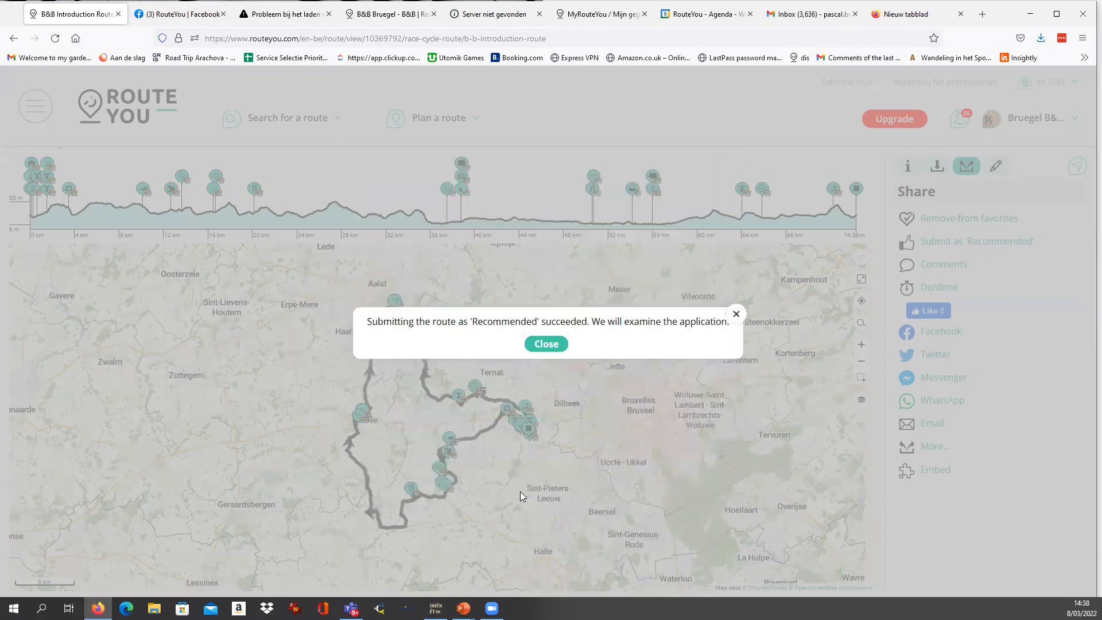
pyautogui.click(551, 344)
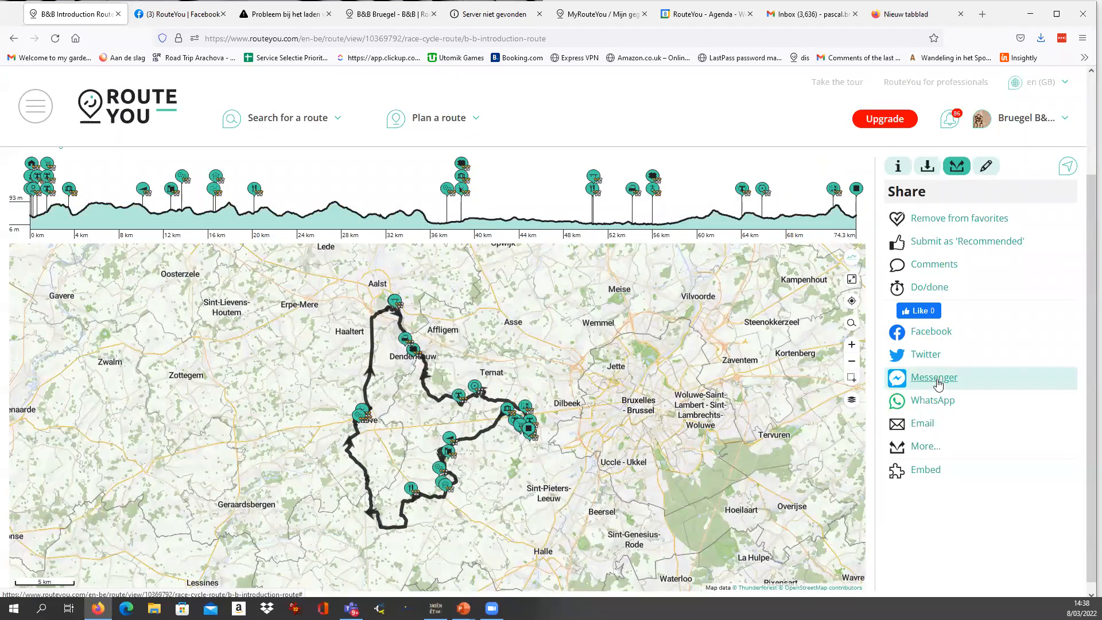
# Check the route's information and preview its Facebook share post, closing the post window without publishing.
pyautogui.click(898, 167)
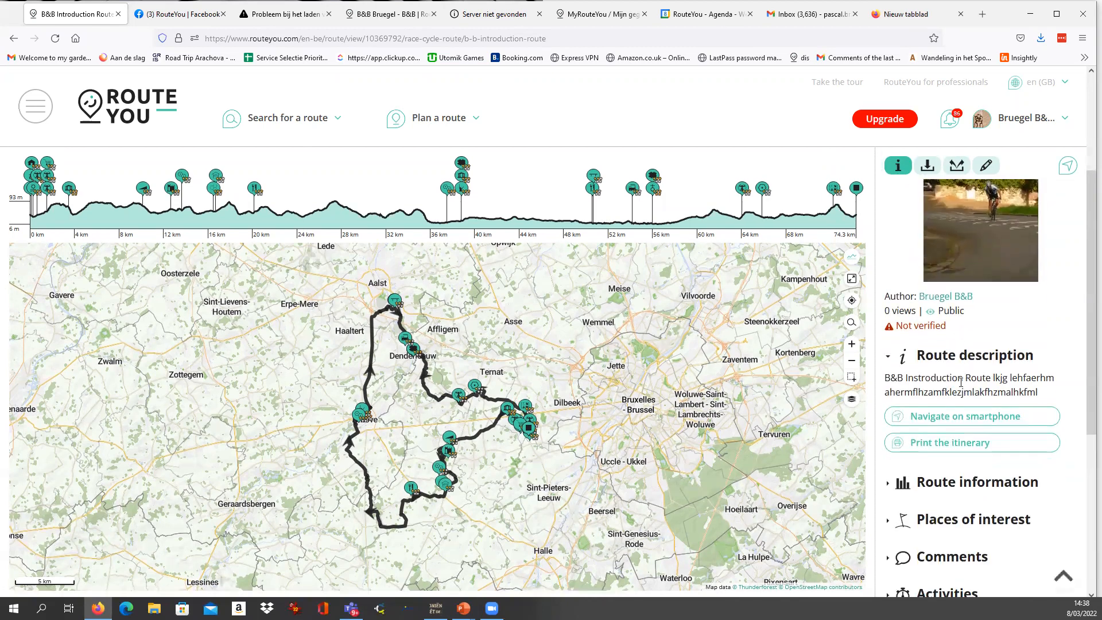
pyautogui.scroll(2, 961, 382)
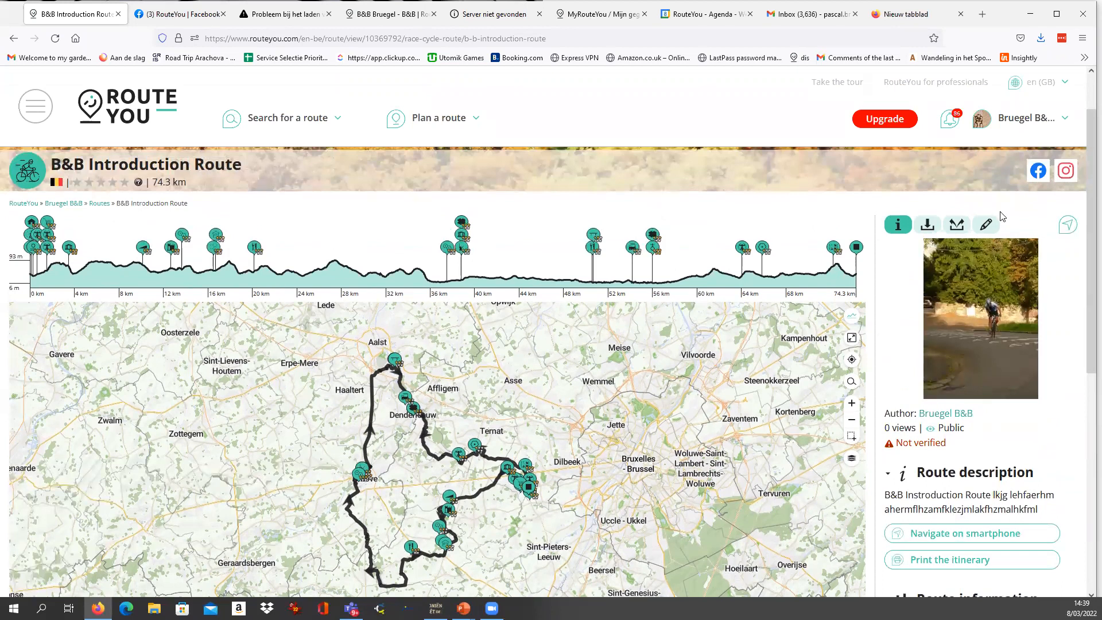
pyautogui.click(956, 225)
pyautogui.scroll(-1, 975, 235)
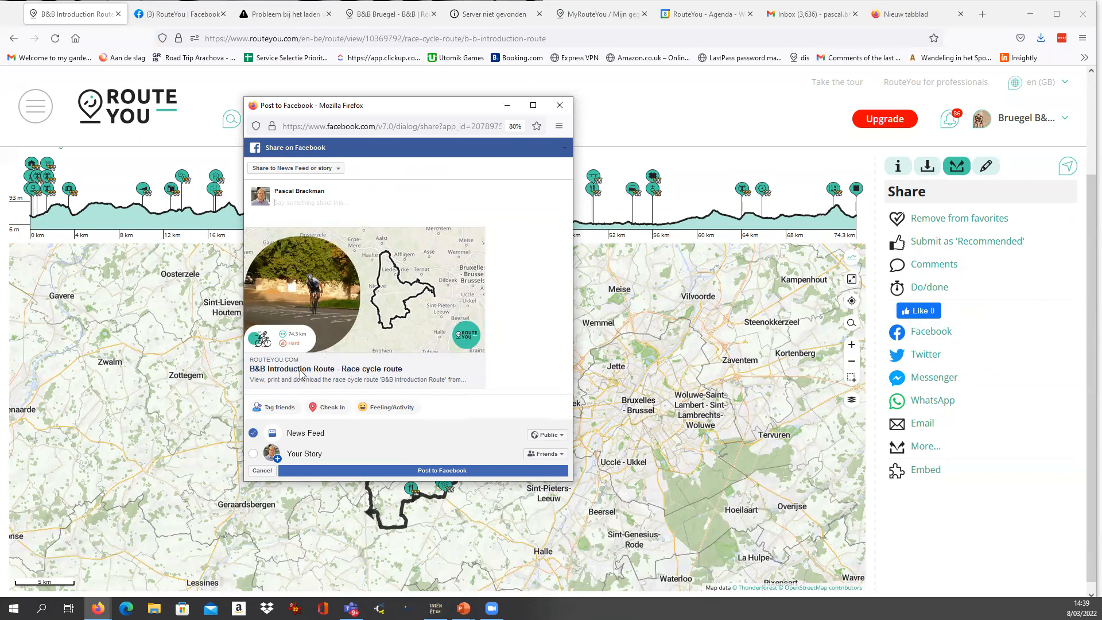
pyautogui.click(560, 105)
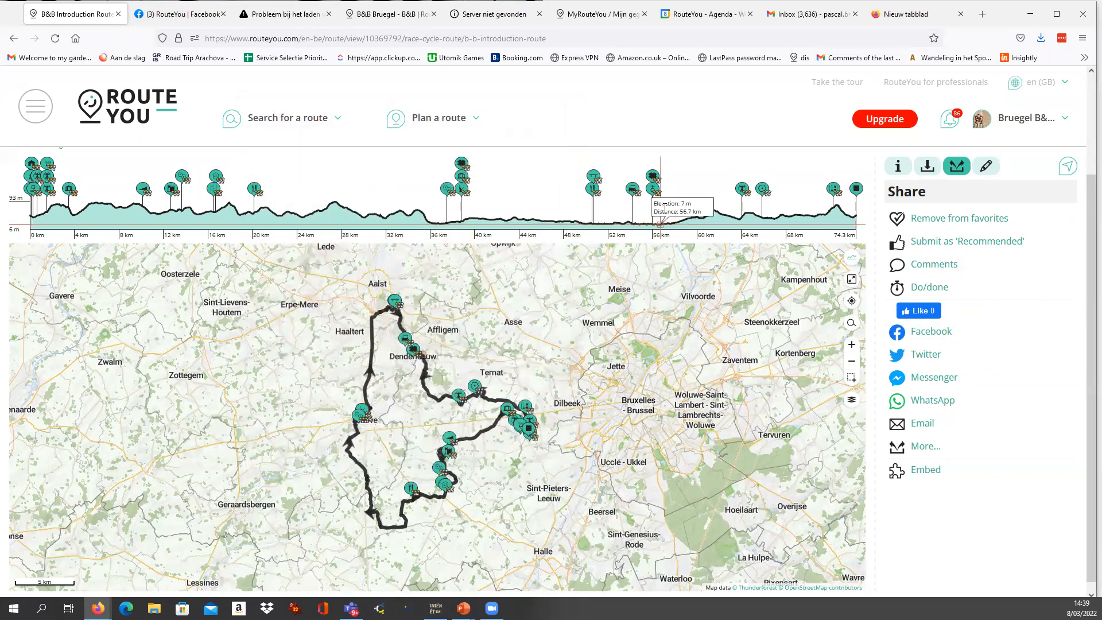
# Review the route's general information and its download and print options.
pyautogui.click(898, 167)
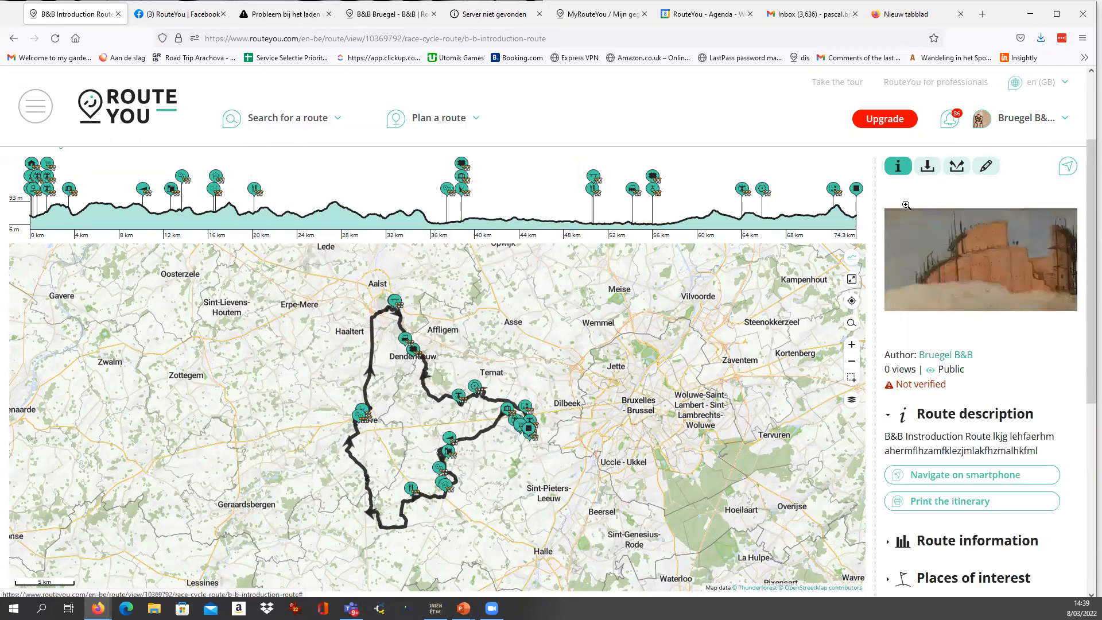
pyautogui.click(928, 167)
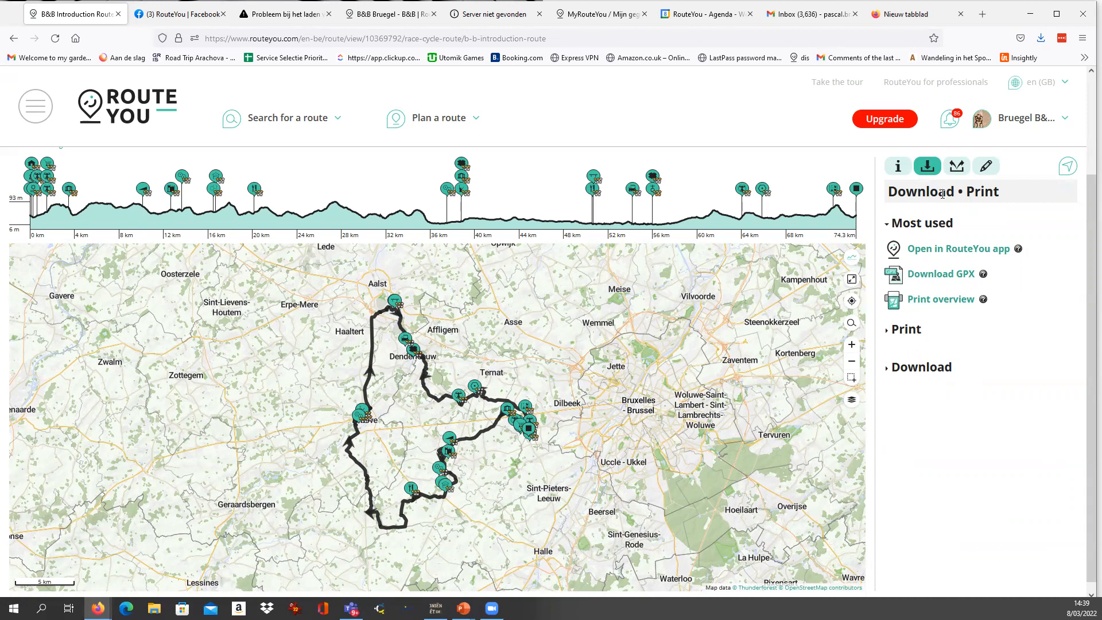
# Share the route by email, entering the recipient's email address and the personal message "qdsfgdsf", and dismiss the confirmation.
pyautogui.click(956, 166)
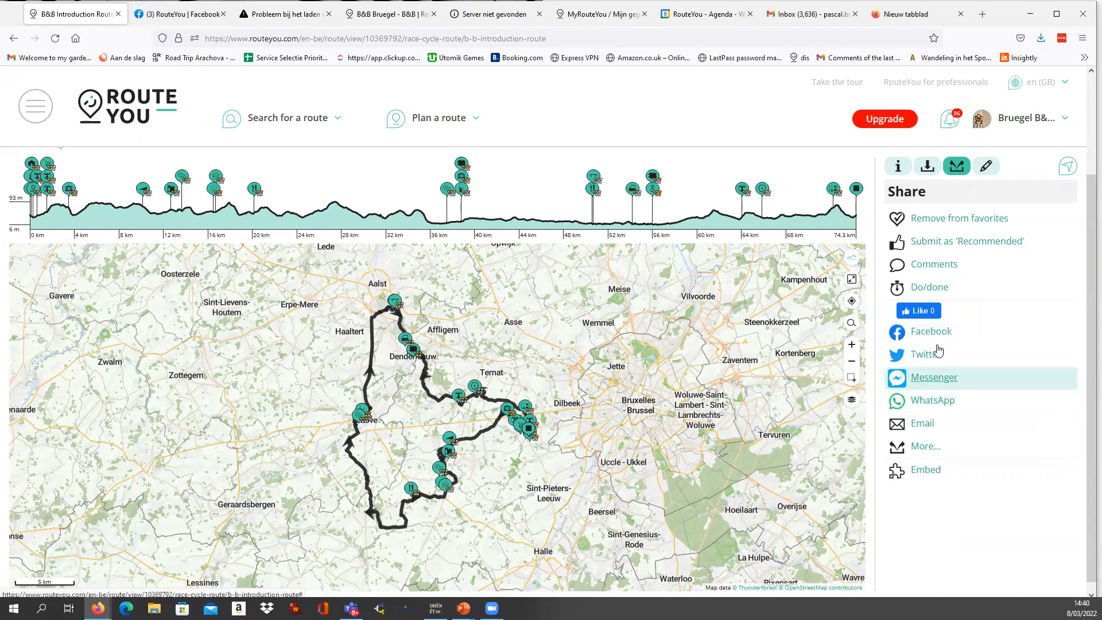
pyautogui.click(921, 429)
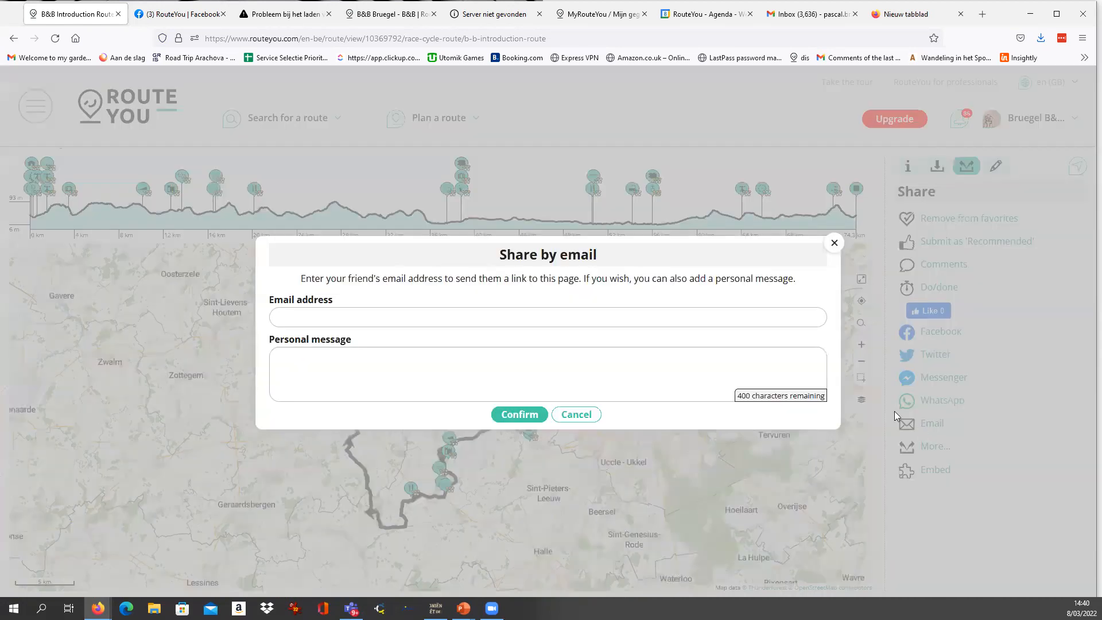
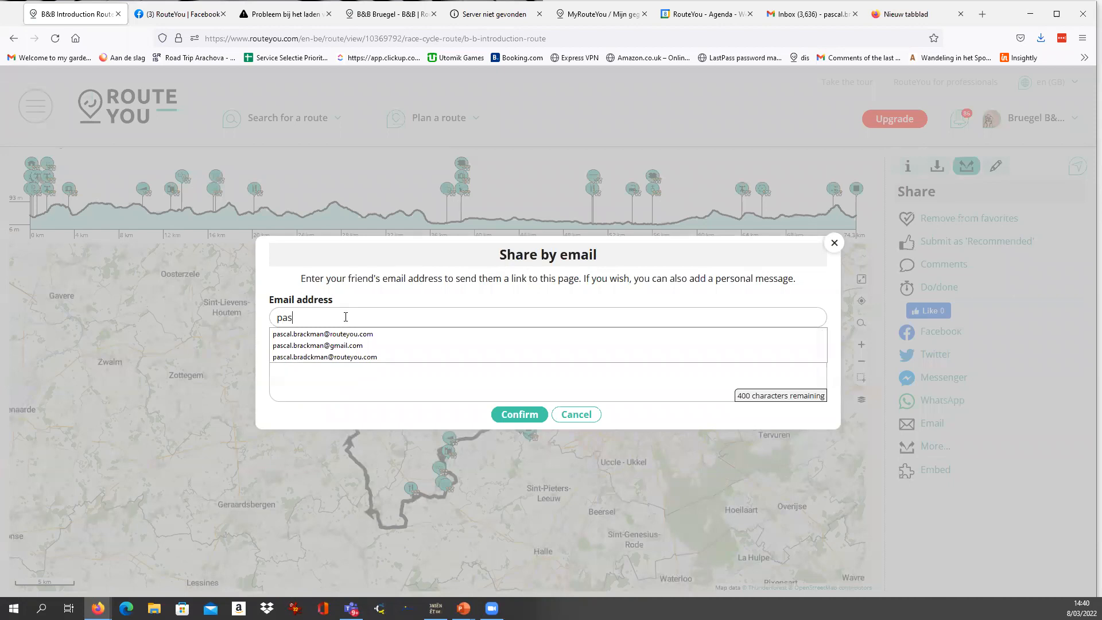
pyautogui.press('Down')
pyautogui.press('Down')
pyautogui.press('Return')
pyautogui.click(346, 368)
pyautogui.write('qdsfgdsf')
pyautogui.click(526, 418)
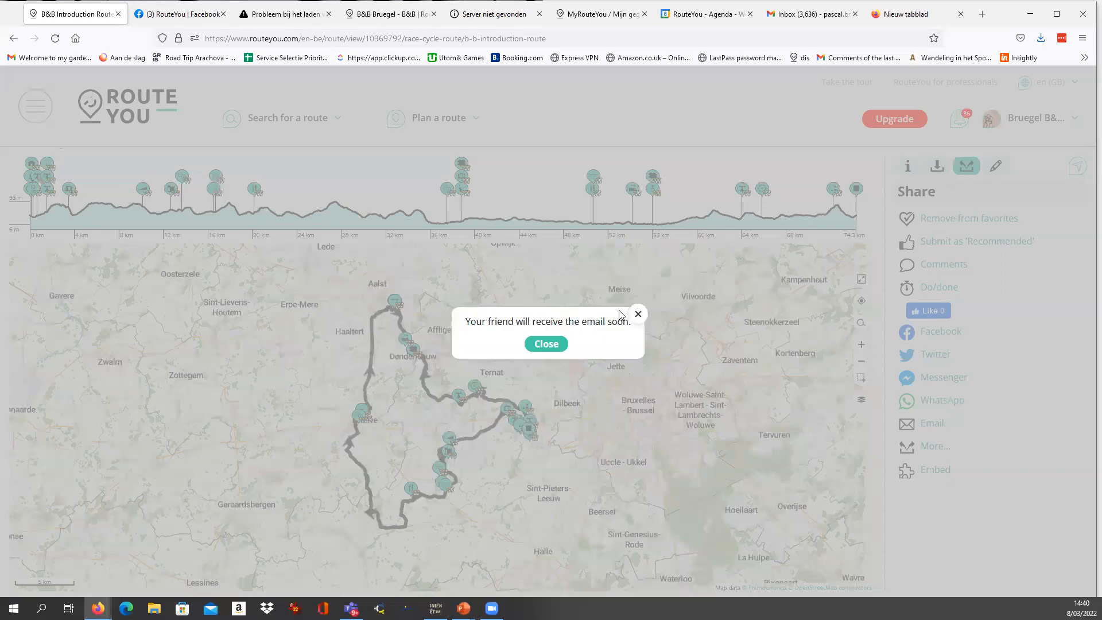
pyautogui.click(638, 314)
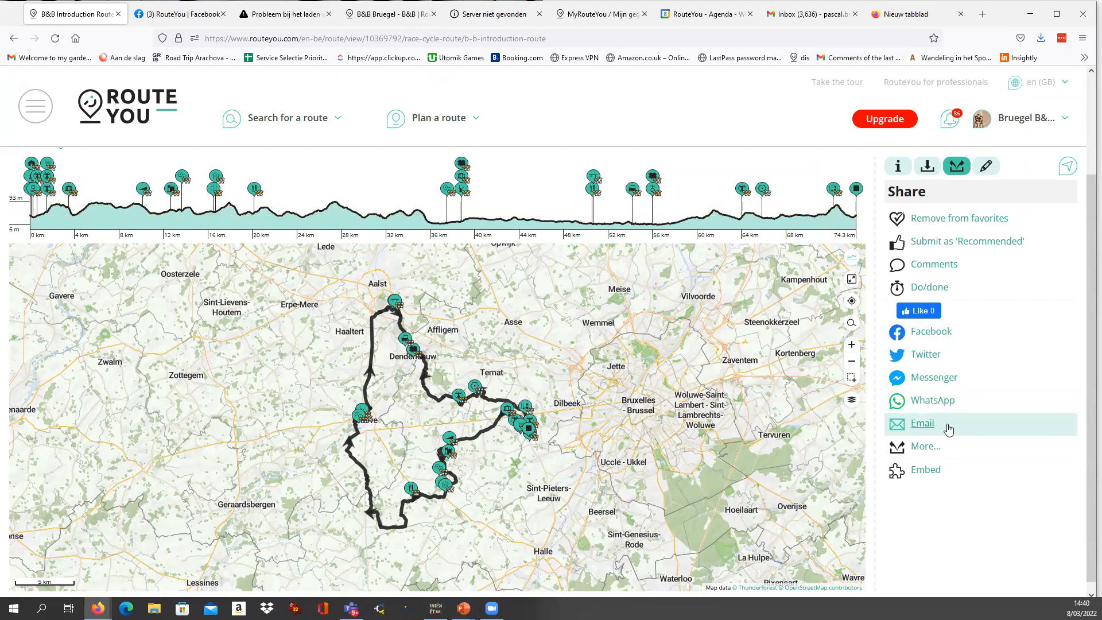
# Browse the full list of additional AddThis sharing services for the route, and return to the route page.
pyautogui.moveTo(918, 446)
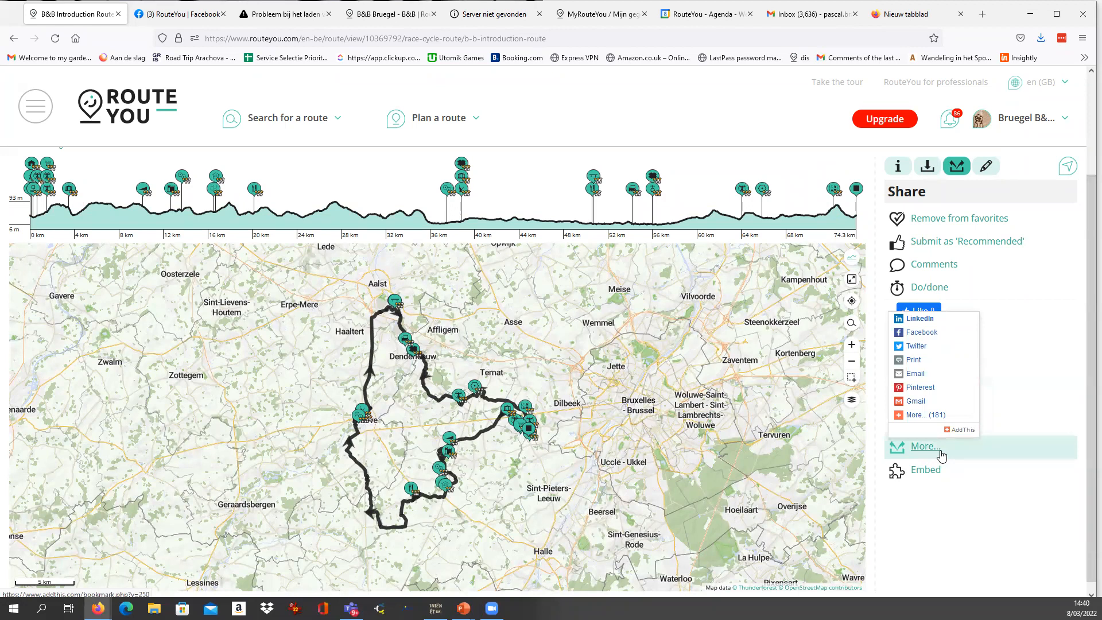
pyautogui.click(928, 454)
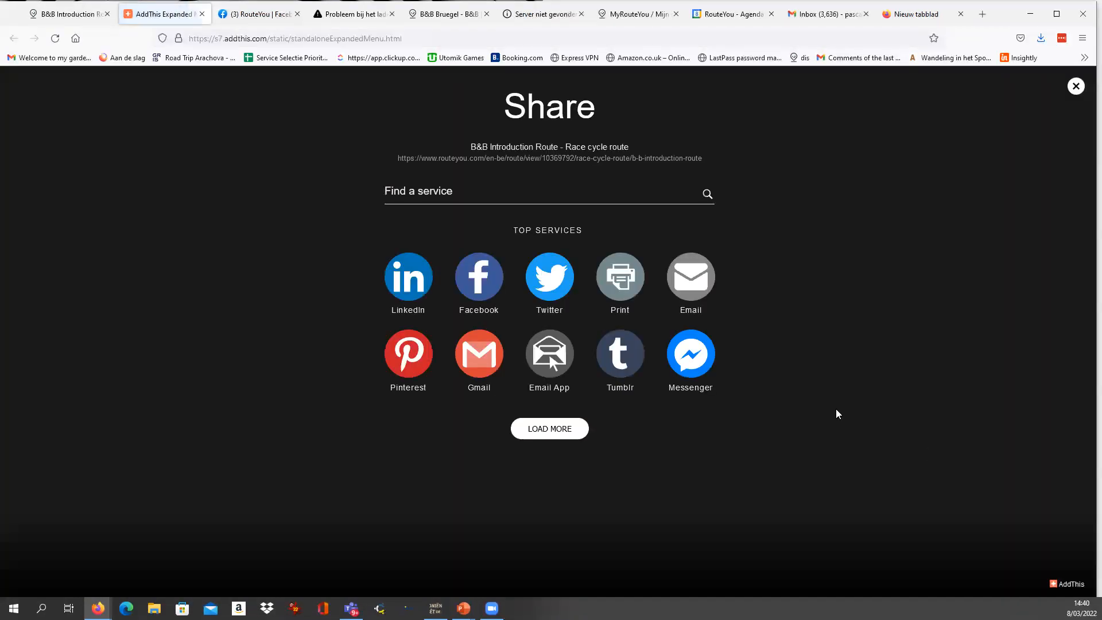
pyautogui.click(540, 431)
pyautogui.scroll(-15, 548, 414)
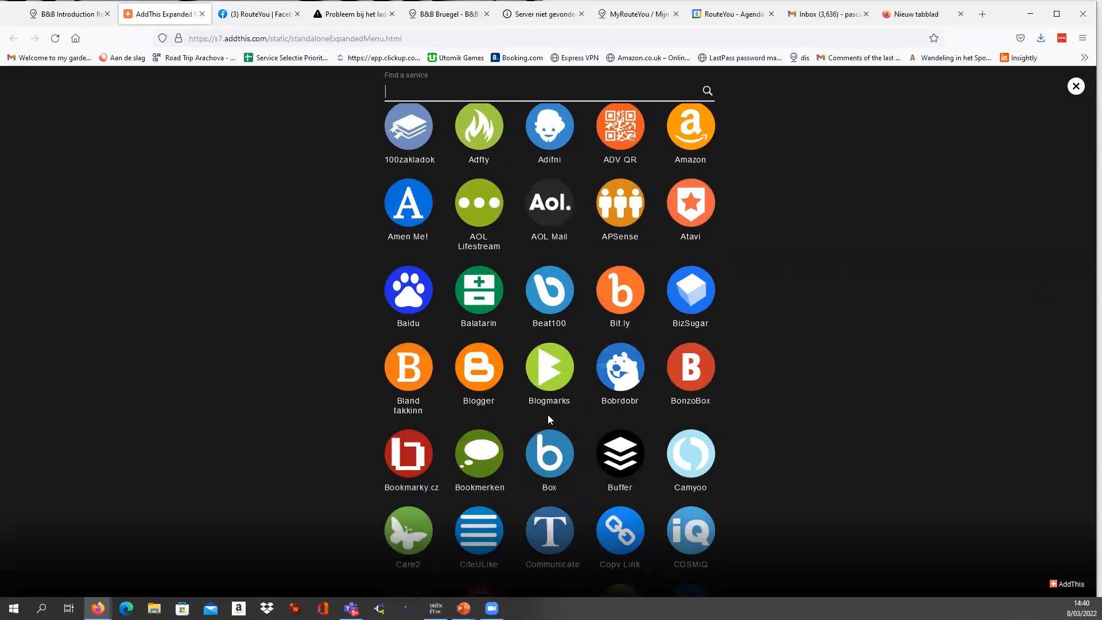
pyautogui.scroll(-8, 548, 394)
pyautogui.scroll(4, 549, 390)
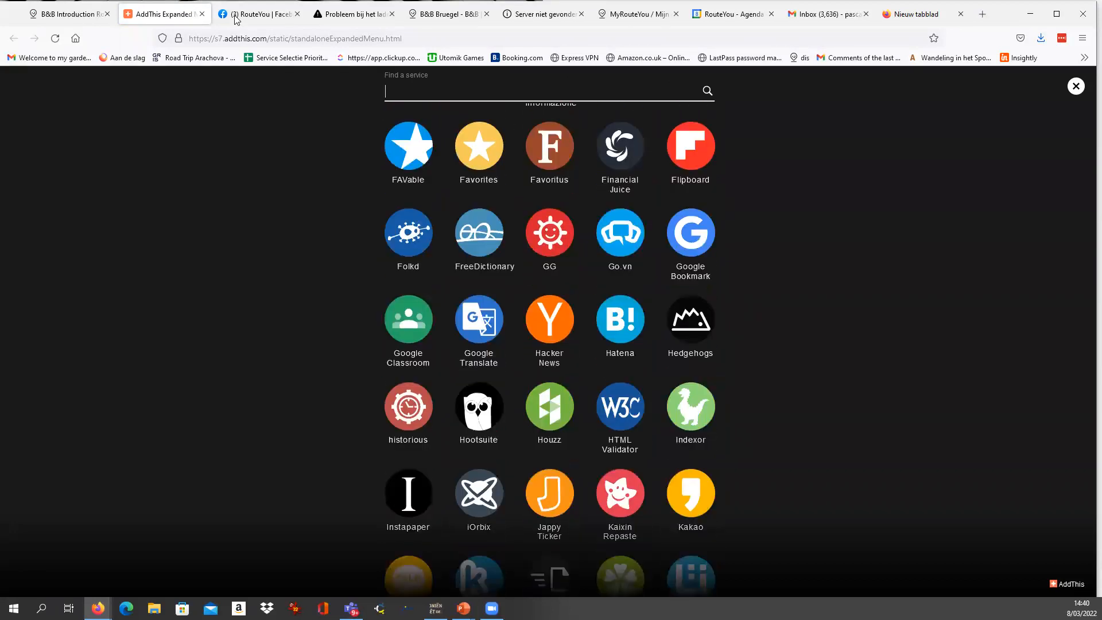
pyautogui.click(73, 17)
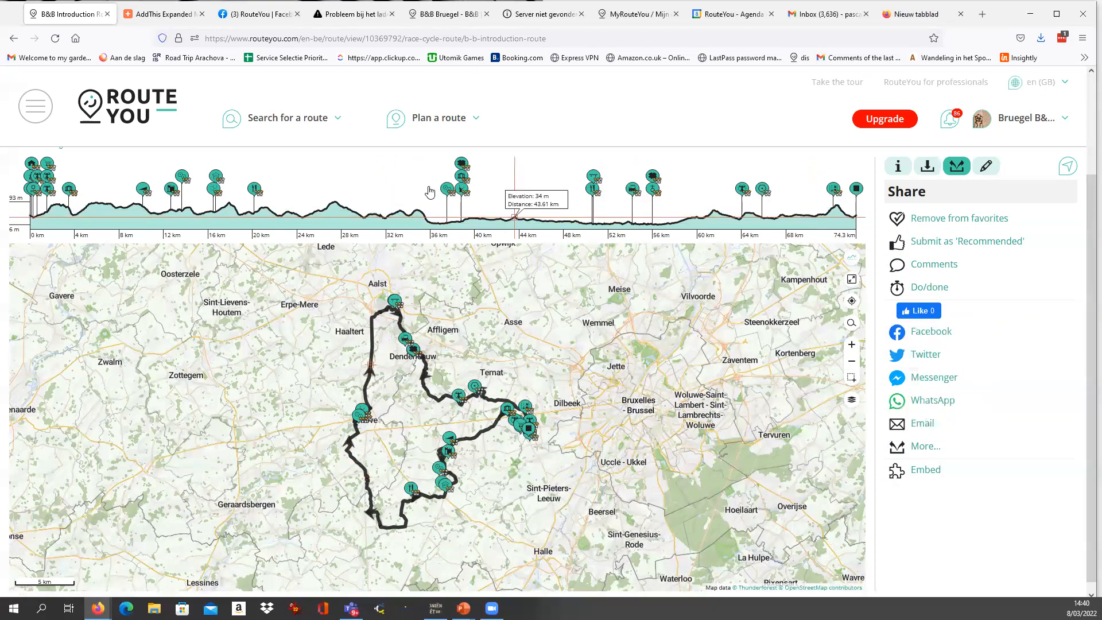
# Copy the iframe code for embedding the B&B Introduction Route on a website, review it once more and close it.
pyautogui.scroll(2, 418, 275)
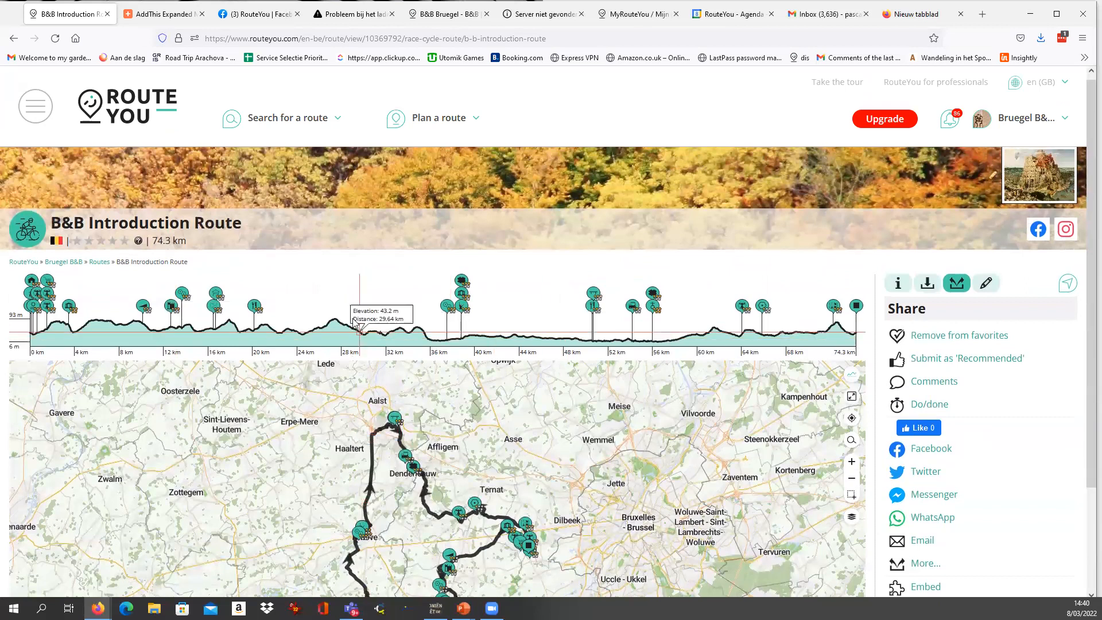
pyautogui.scroll(-1, 344, 321)
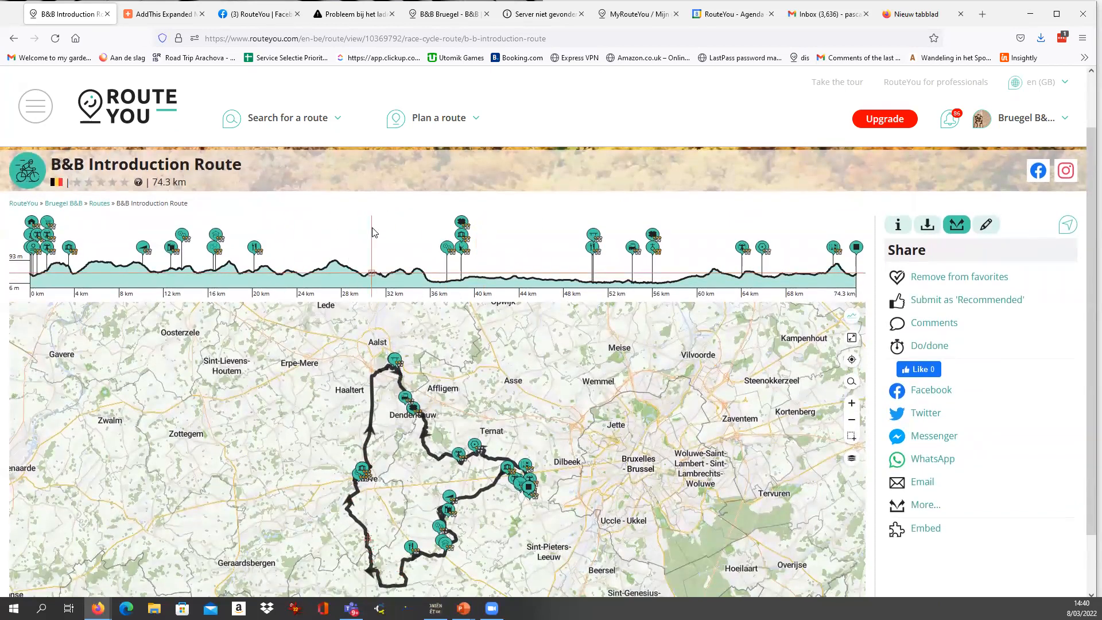
pyautogui.scroll(-1, 436, 241)
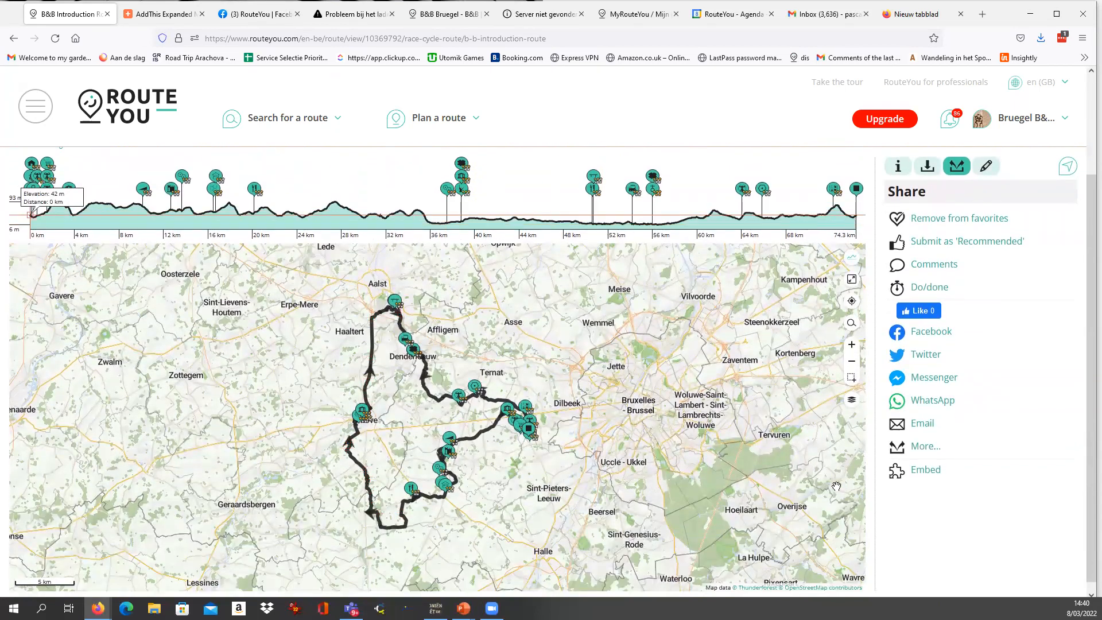
pyautogui.click(928, 475)
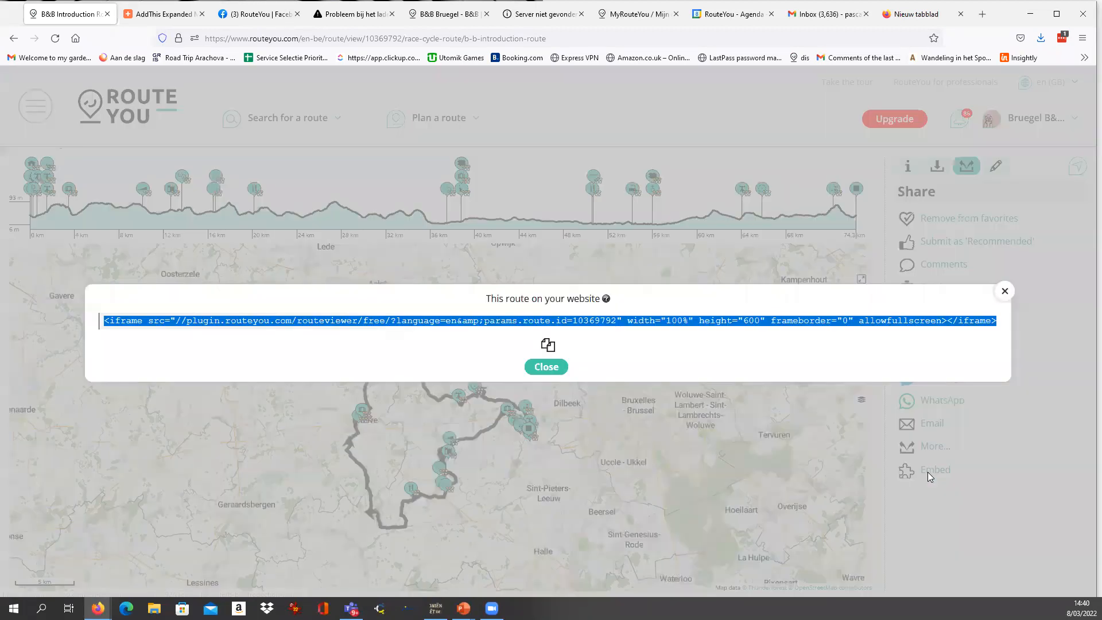
pyautogui.click(547, 346)
pyautogui.moveTo(104, 320); pyautogui.dragTo(1027, 320)
pyautogui.click(1005, 292)
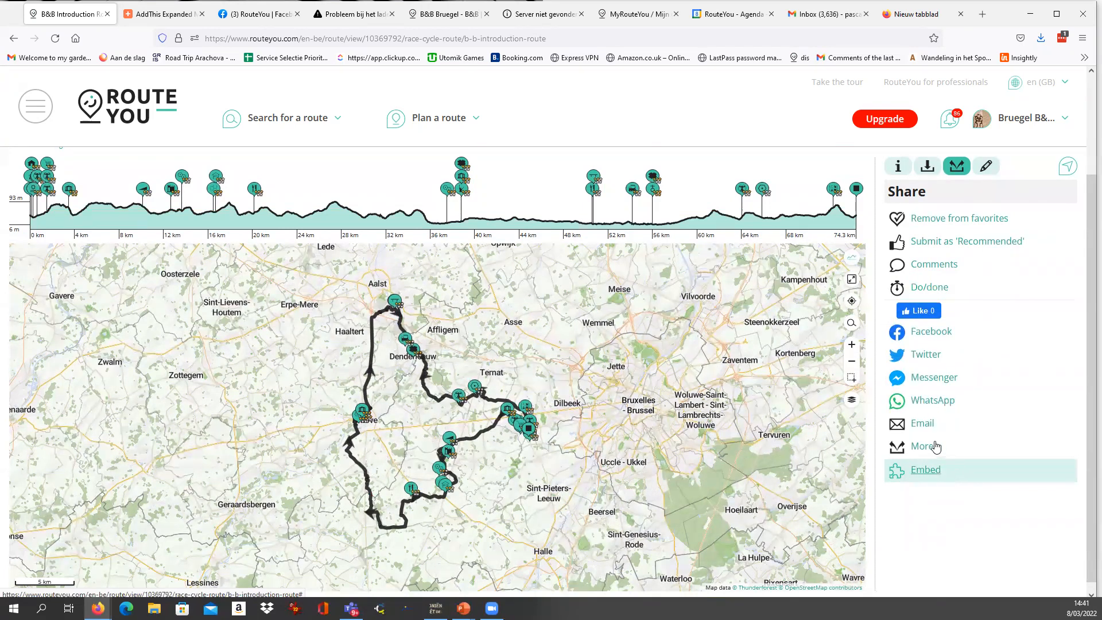
pyautogui.click(926, 470)
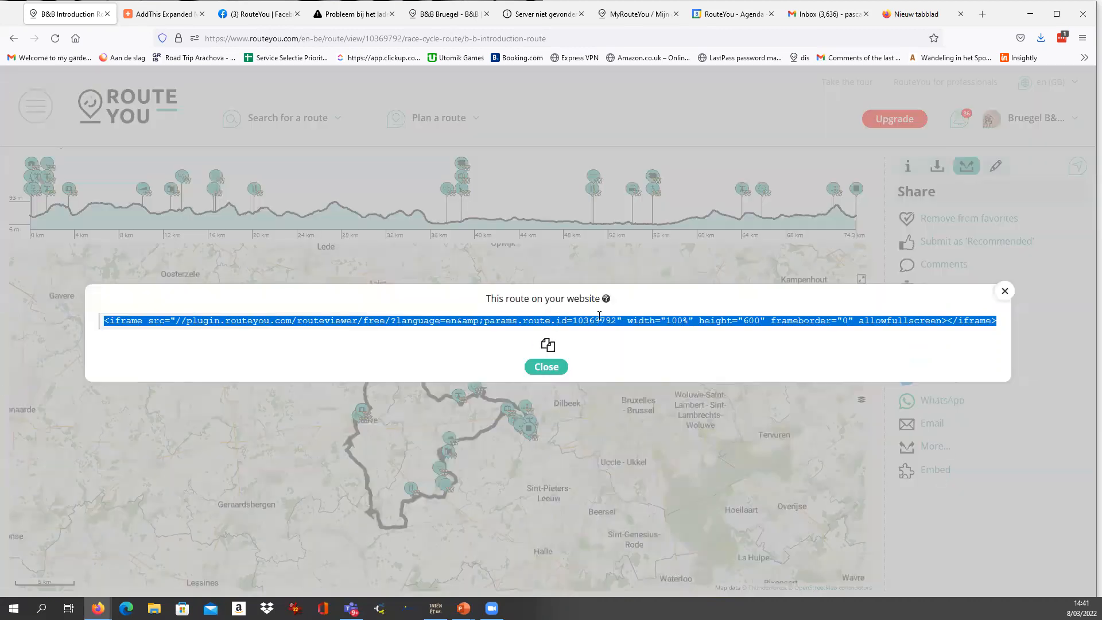
pyautogui.click(547, 367)
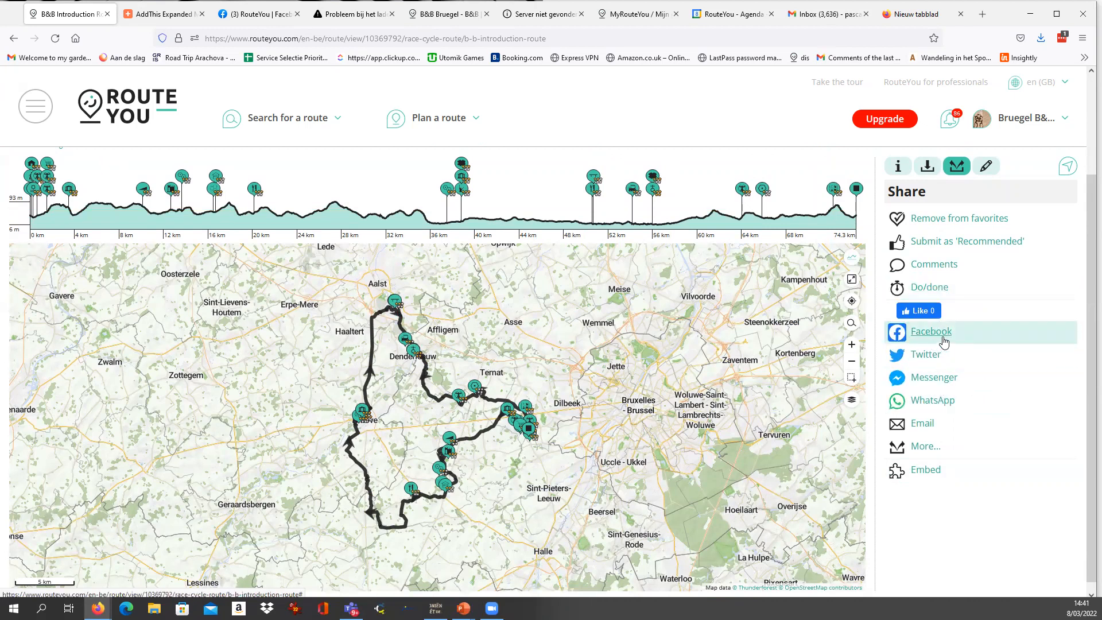
# Return to the route's general information and highlight the B&B Introduction Route title for review.
pyautogui.click(898, 166)
pyautogui.scroll(2, 889, 229)
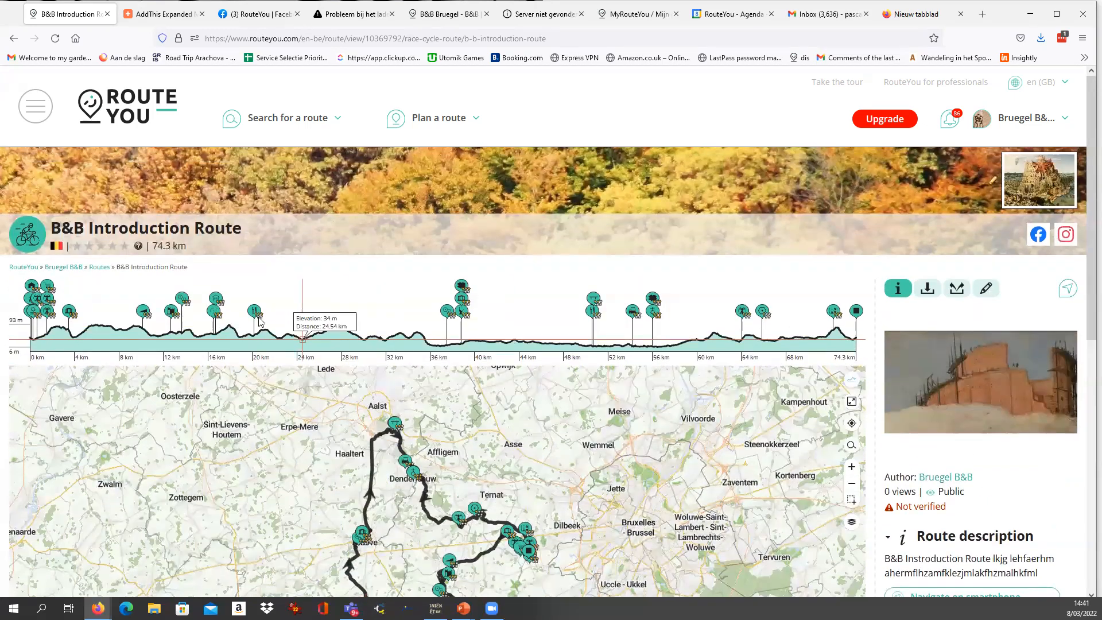
pyautogui.moveTo(53, 228); pyautogui.dragTo(262, 232)
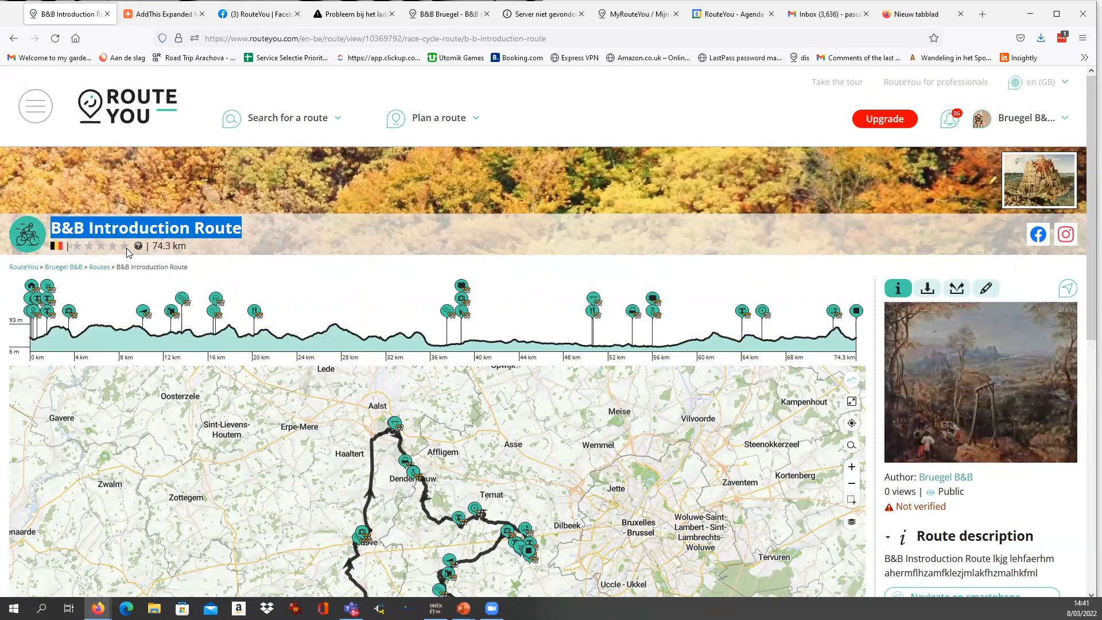
pyautogui.click(349, 286)
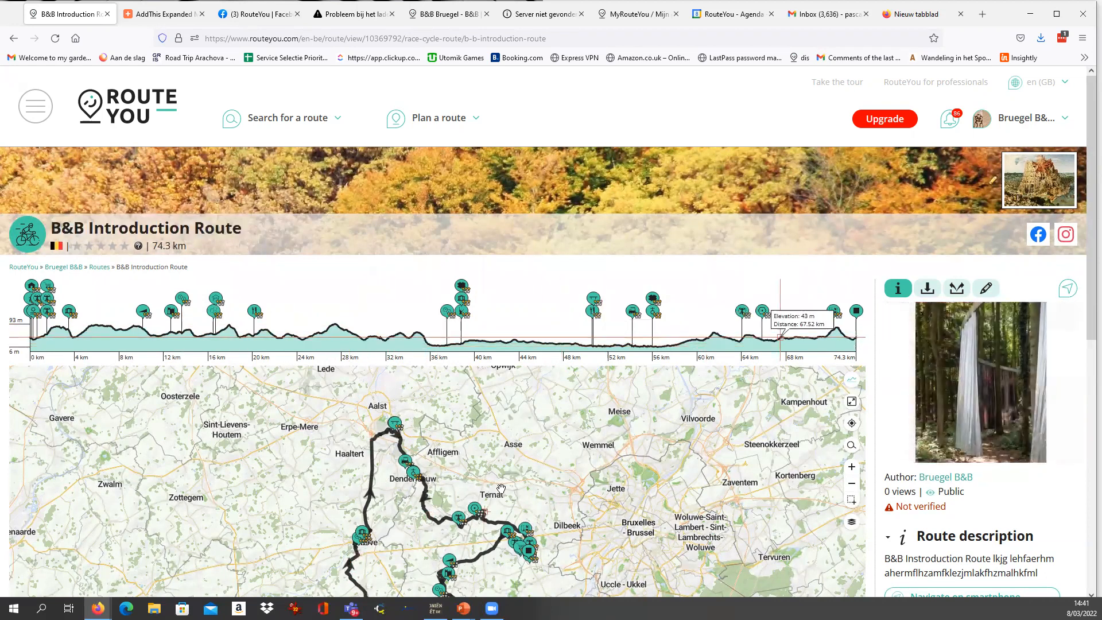
pyautogui.moveTo(51, 229); pyautogui.dragTo(308, 229)
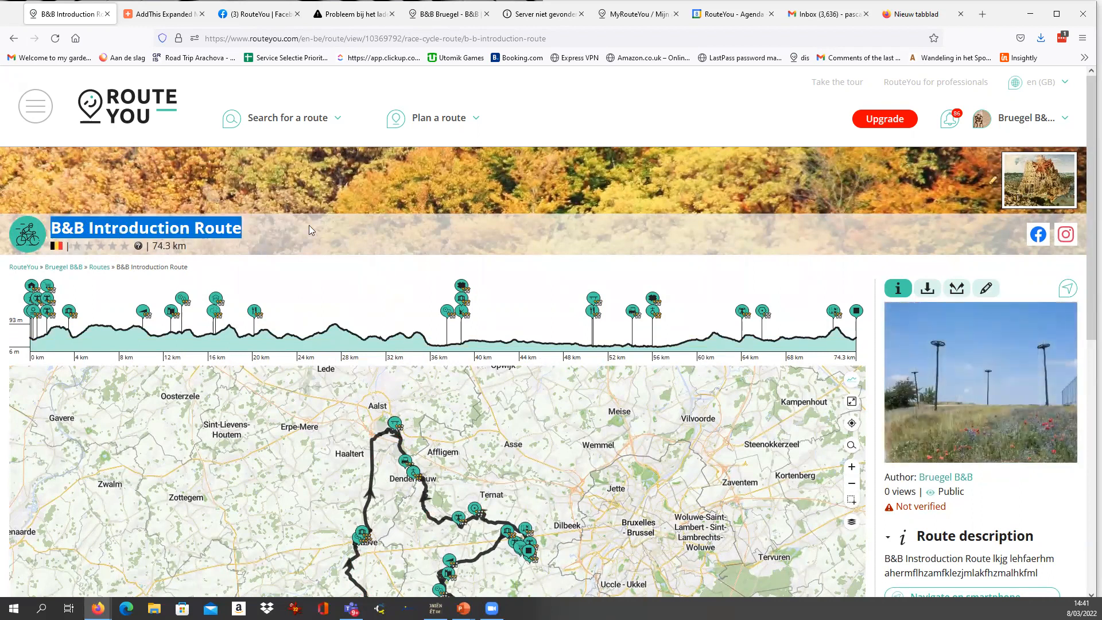
# Open the route search from the RouteYou home page and search for race cycle routes around My position.
pyautogui.click(125, 102)
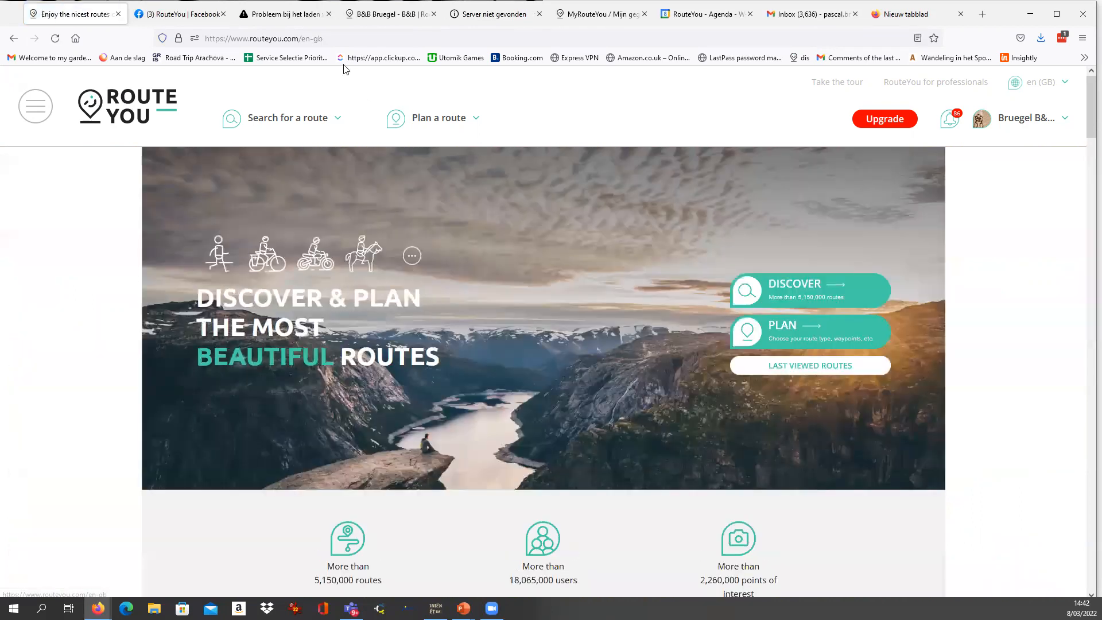
pyautogui.click(795, 291)
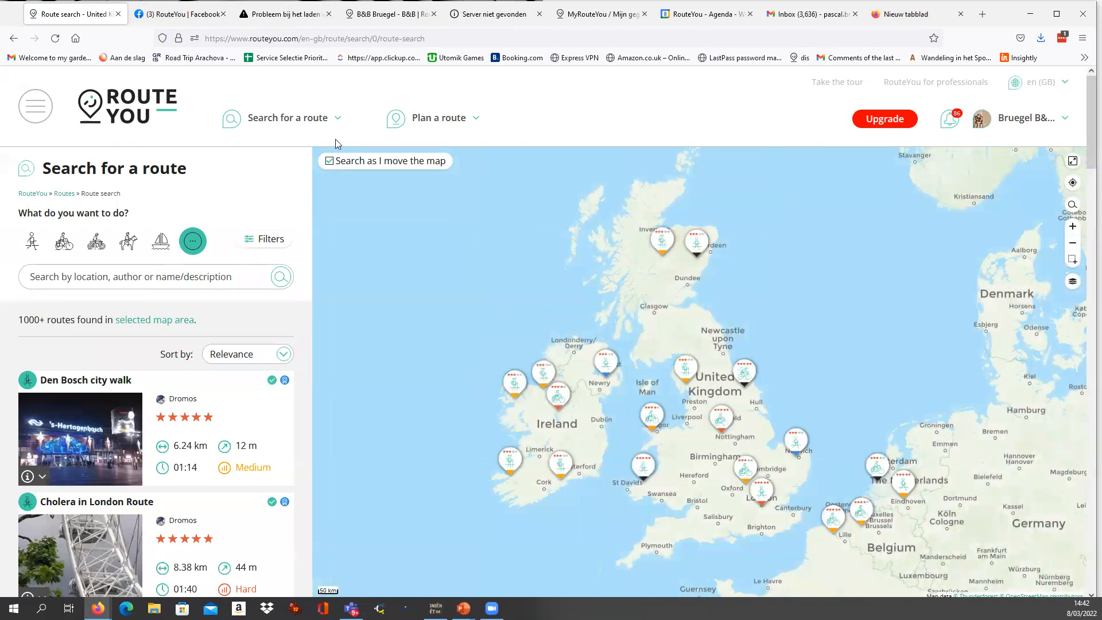
pyautogui.click(63, 245)
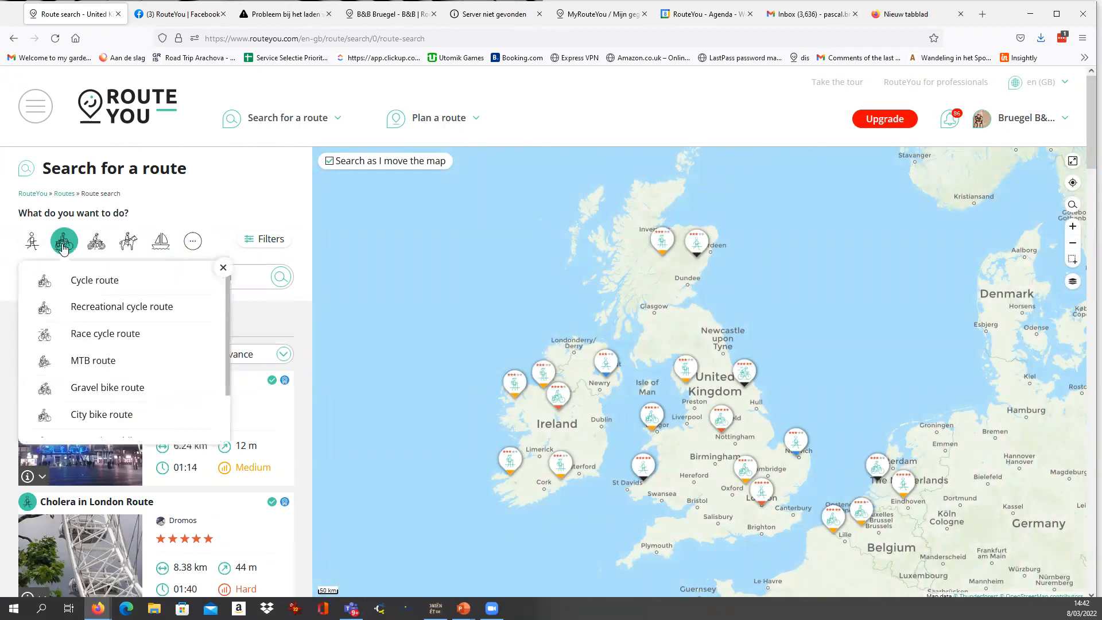
pyautogui.click(95, 339)
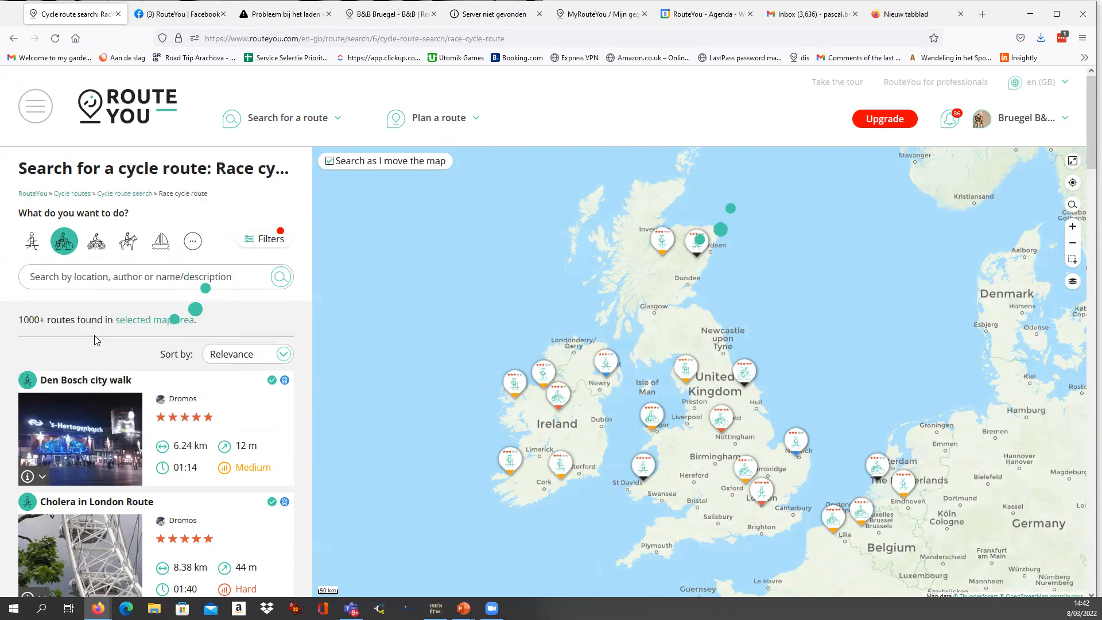
pyautogui.click(111, 279)
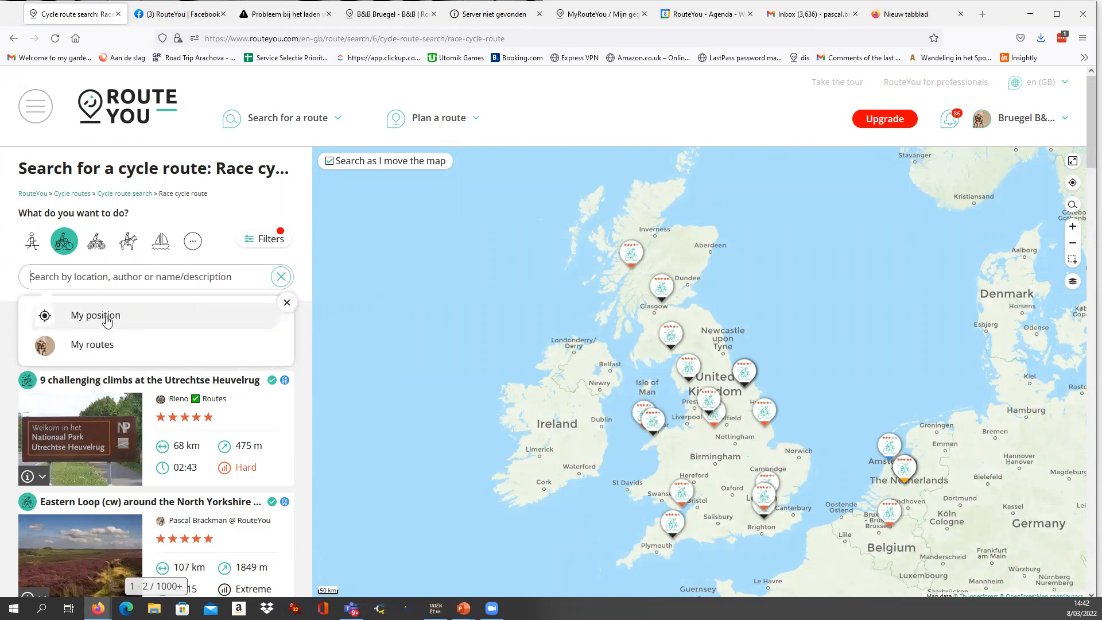
pyautogui.click(111, 323)
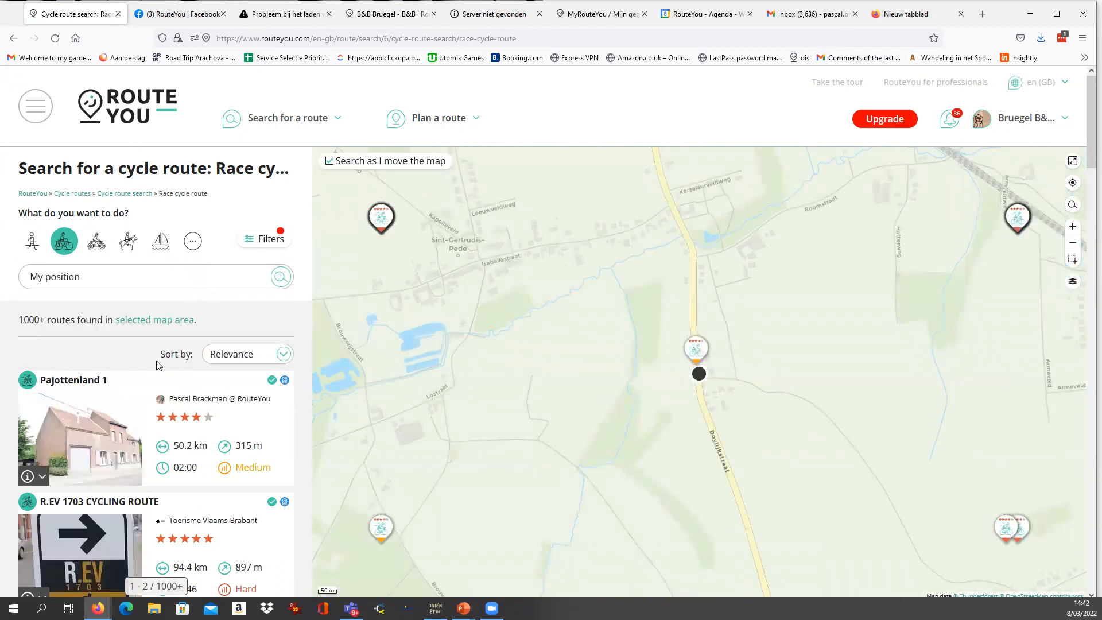
# Look through the race cycle routes listed around the current position and check the route type selection.
pyautogui.scroll(-1, 180, 385)
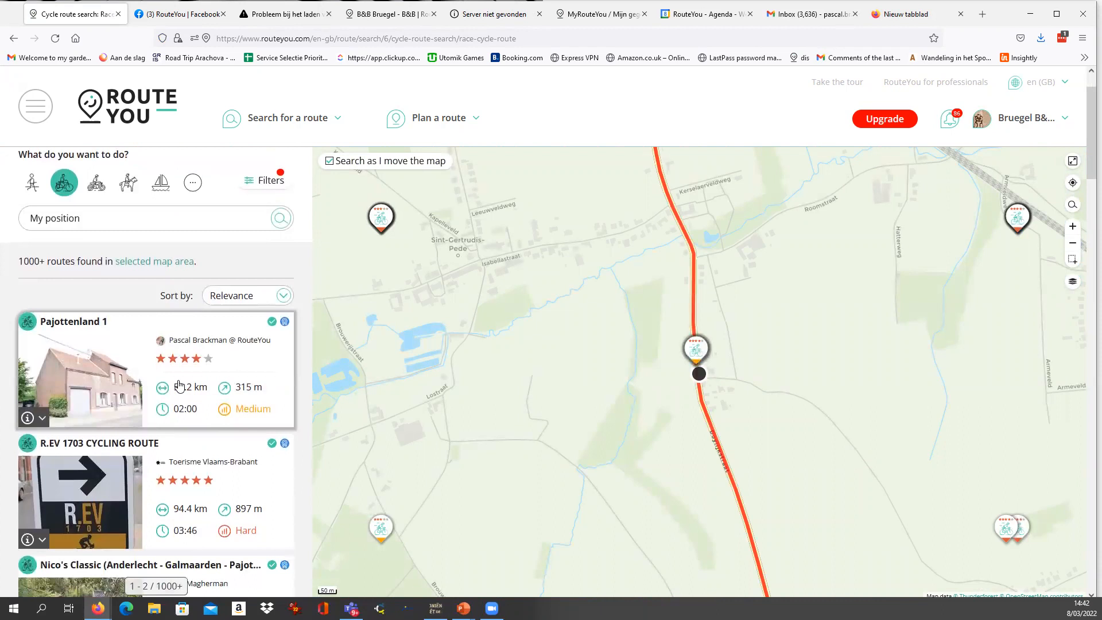
pyautogui.scroll(-4, 166, 354)
pyautogui.scroll(-6, 166, 354)
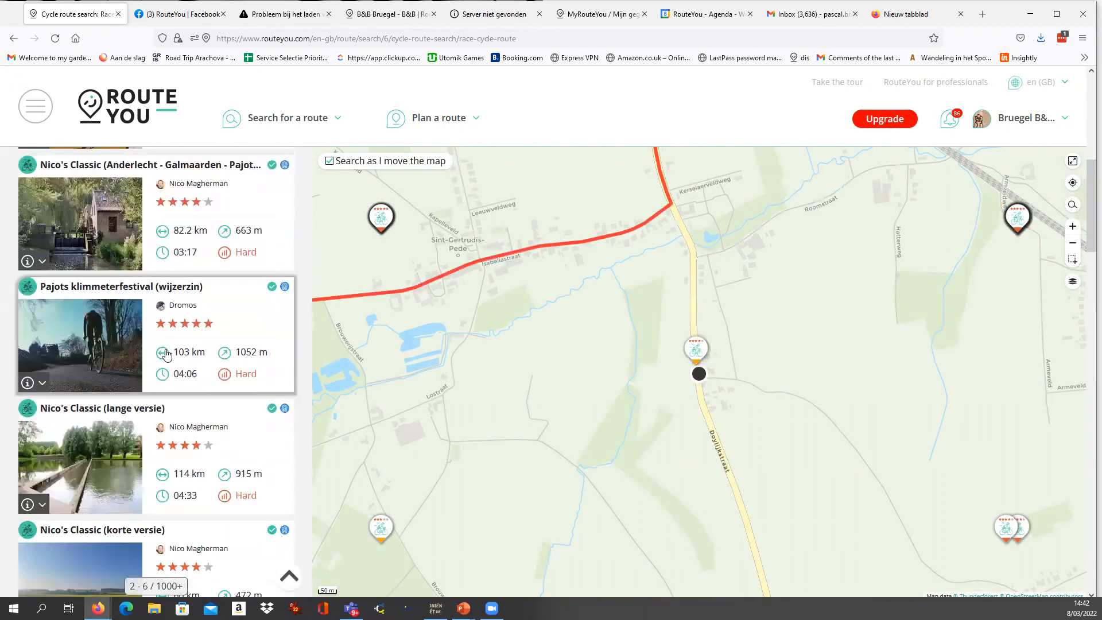
pyautogui.scroll(10, 166, 354)
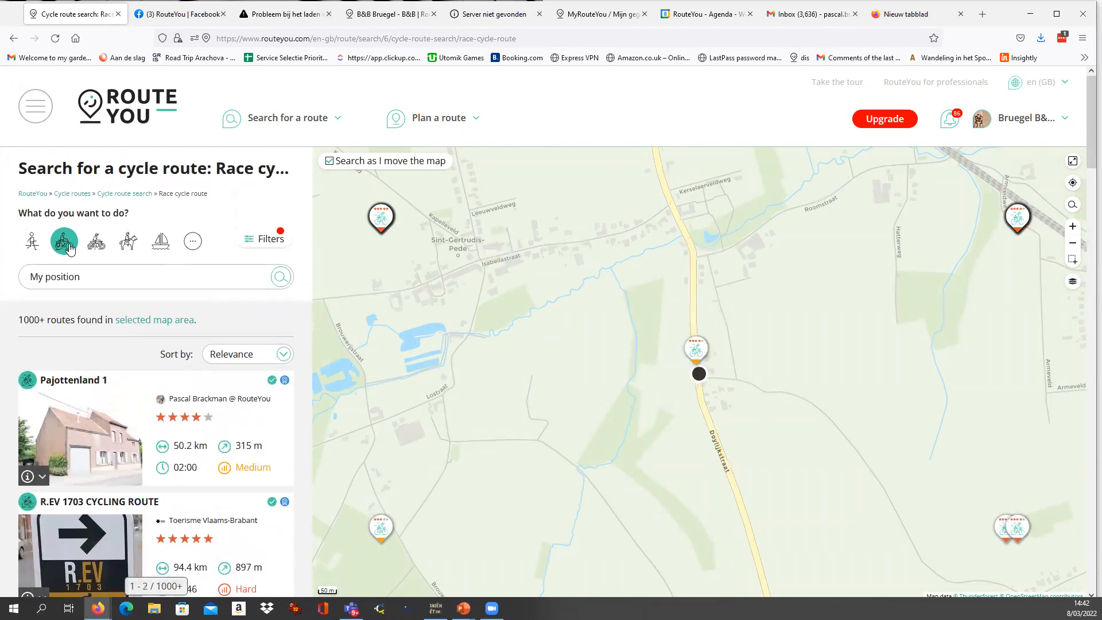
pyautogui.click(64, 241)
pyautogui.click(195, 217)
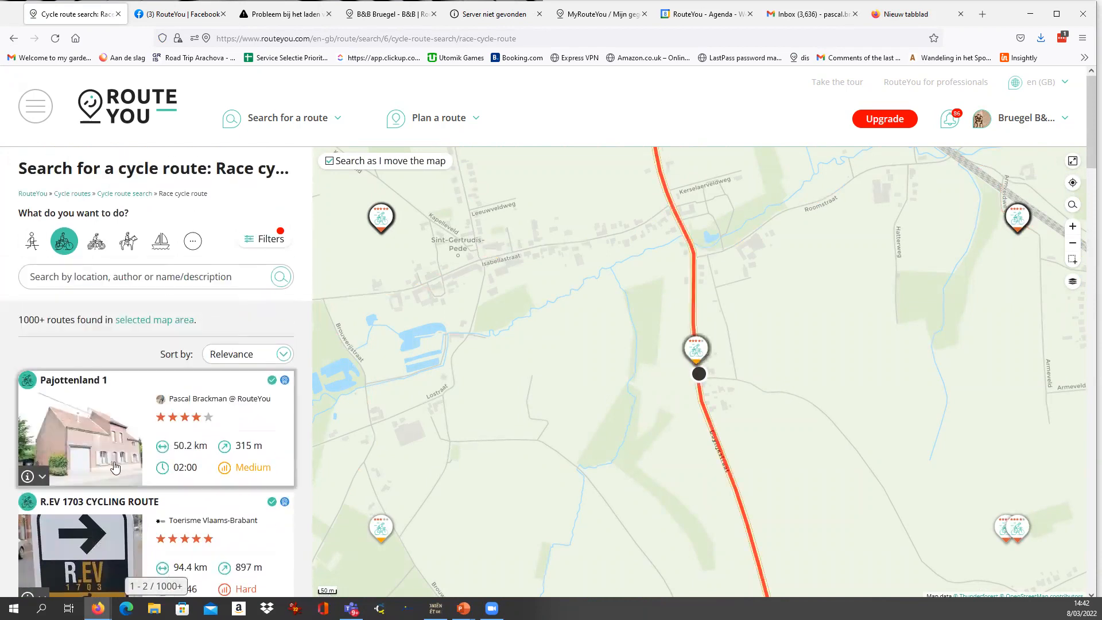
pyautogui.scroll(-2, 172, 373)
pyautogui.scroll(-2, 248, 356)
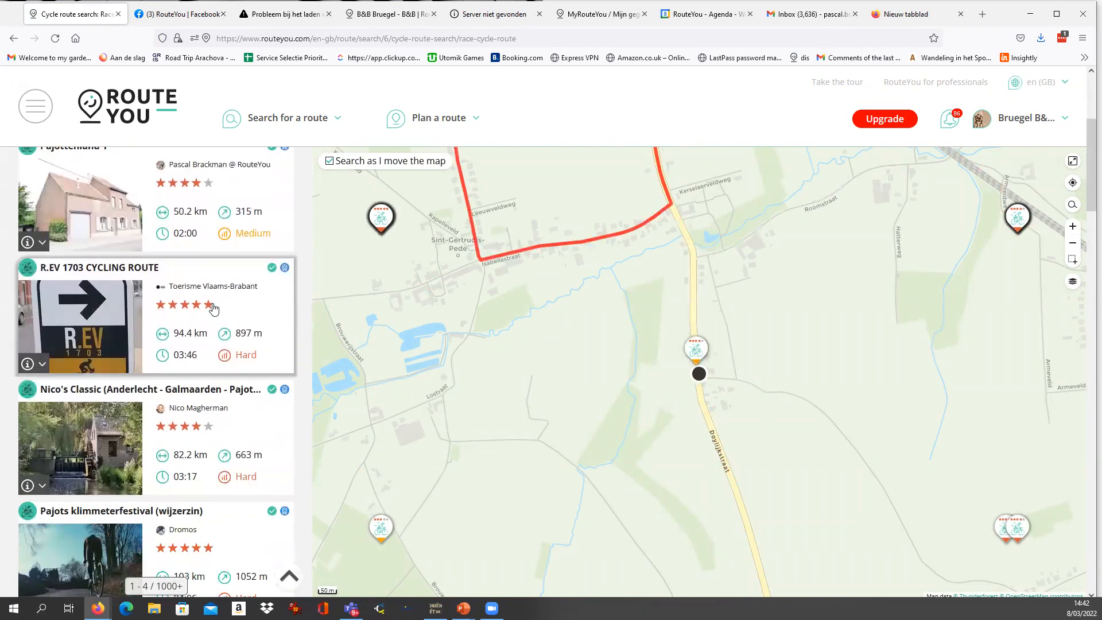
pyautogui.scroll(3, 248, 356)
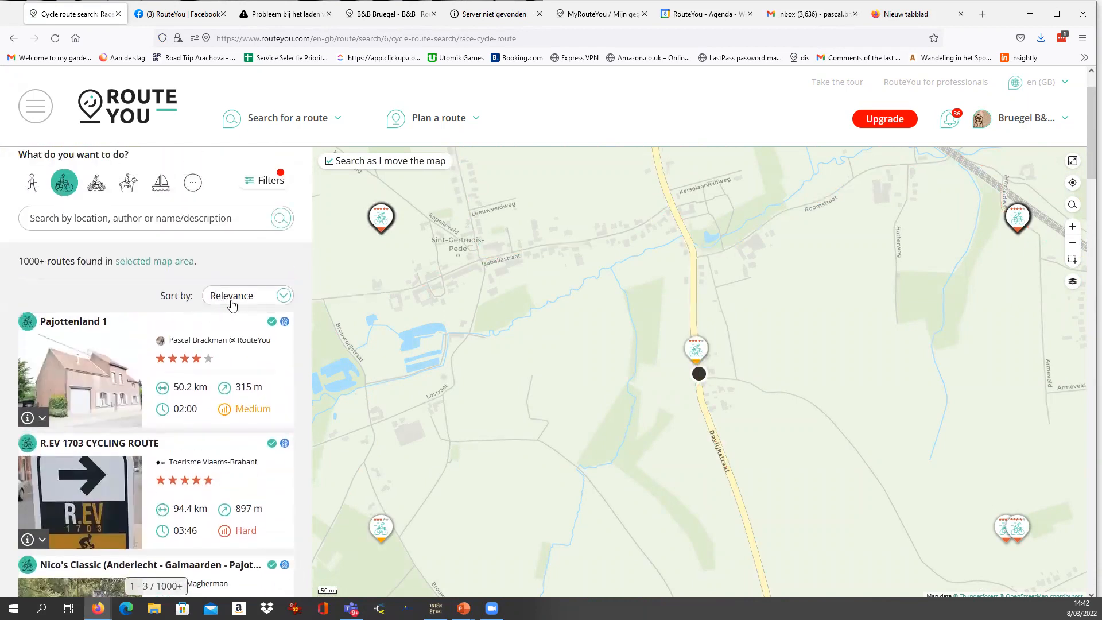
# Examine the race cycle routes around the current position, comparing their ratings, distance, climbing, duration and difficulty, and preview their tracks on the map.
pyautogui.scroll(-1, 227, 307)
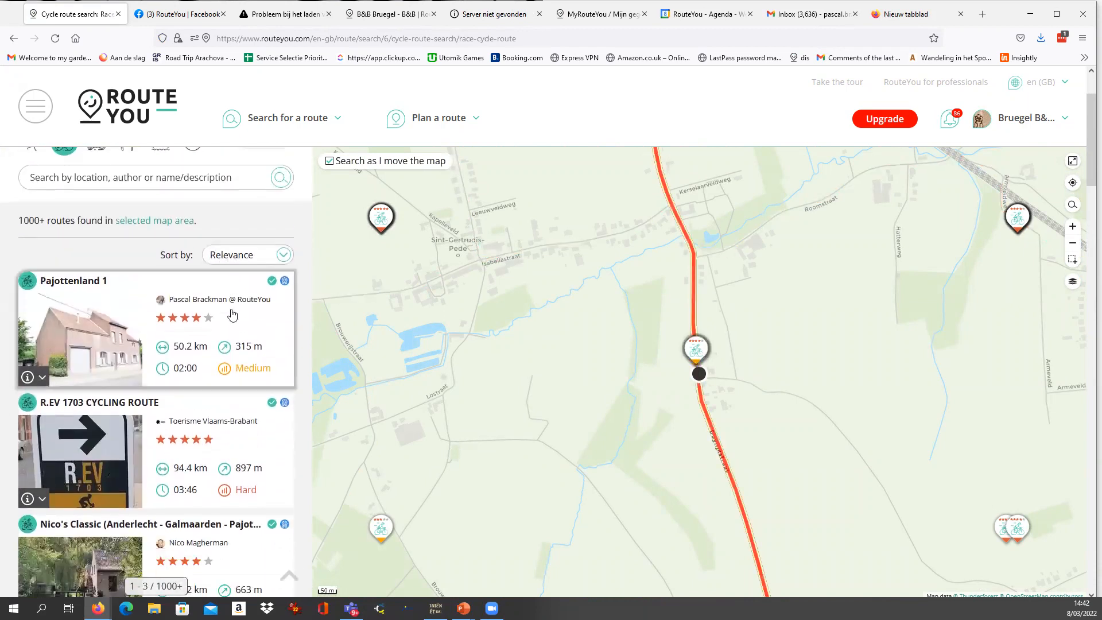
pyautogui.scroll(-1, 232, 252)
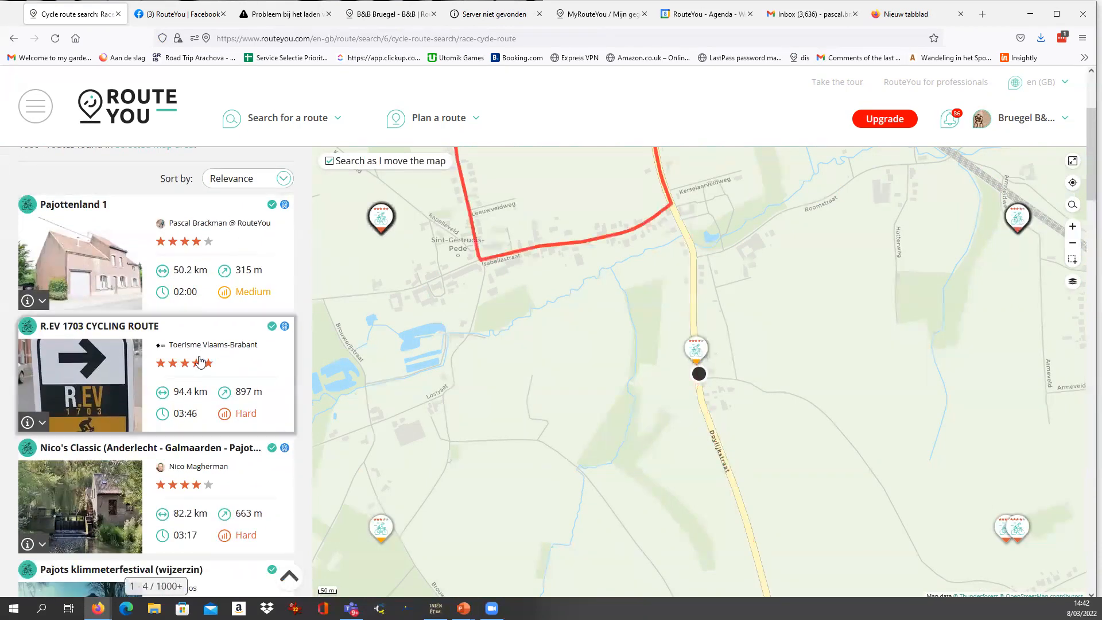
pyautogui.scroll(-1, 201, 362)
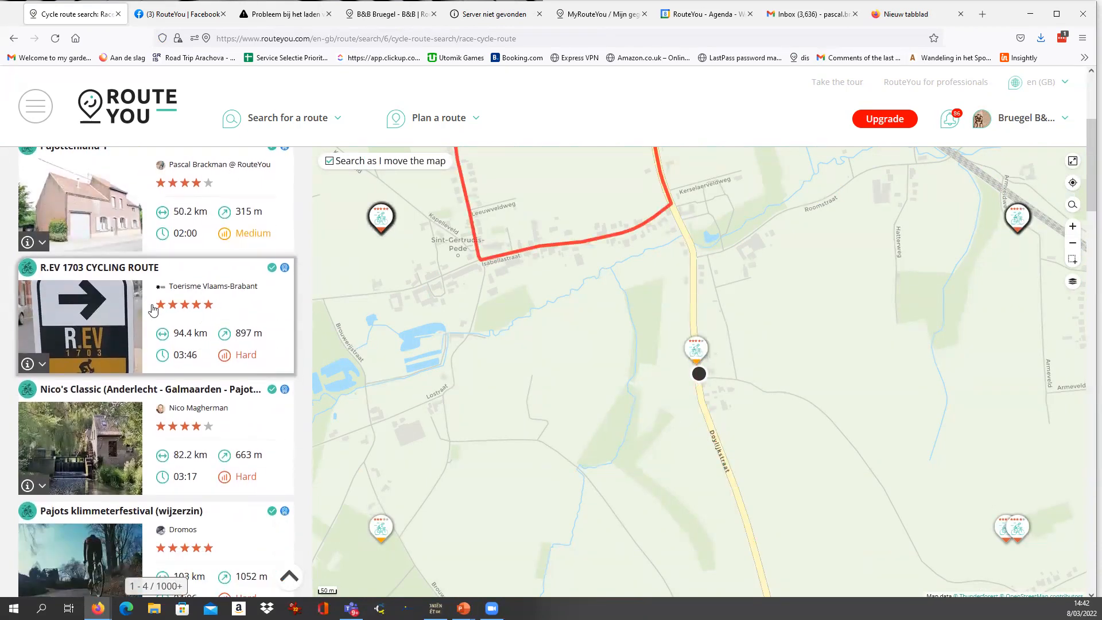
pyautogui.scroll(-1, 162, 402)
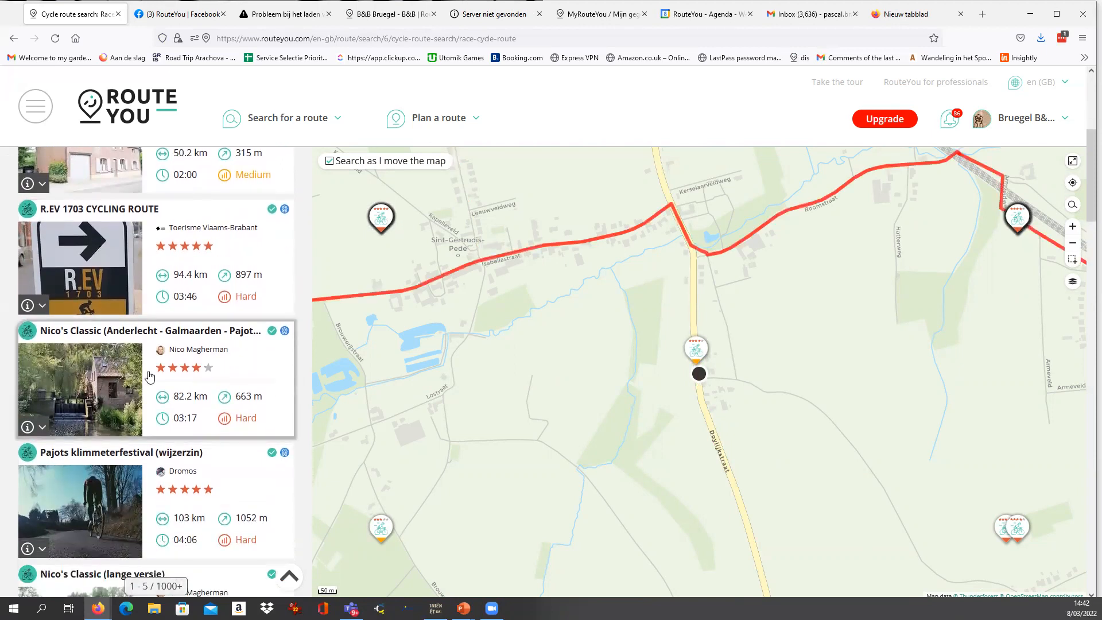
pyautogui.scroll(1, 150, 376)
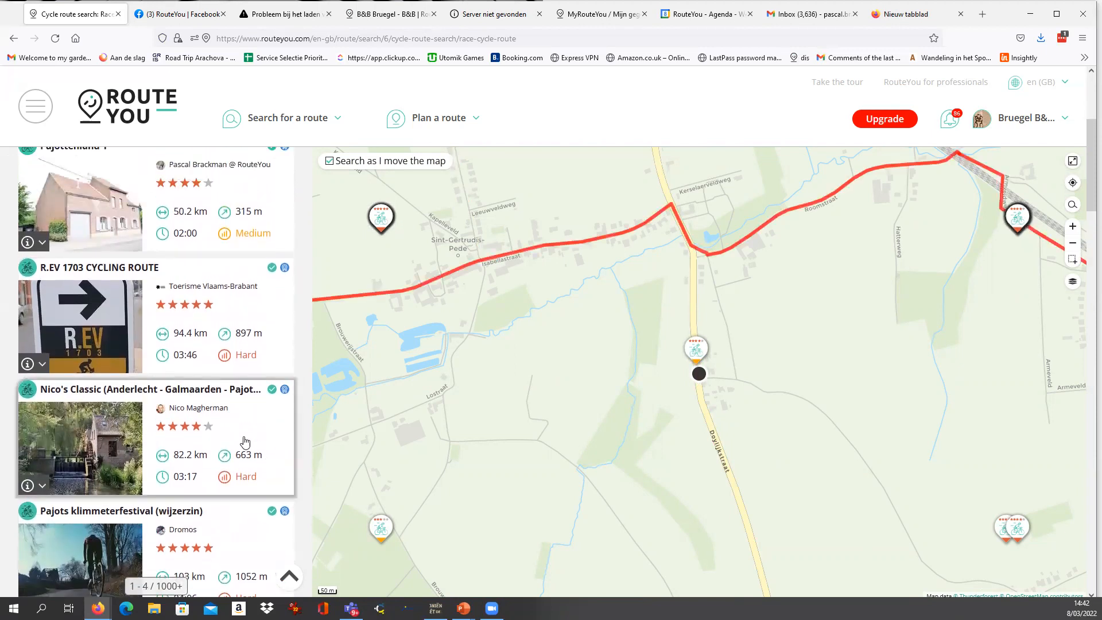
pyautogui.scroll(-1, 240, 437)
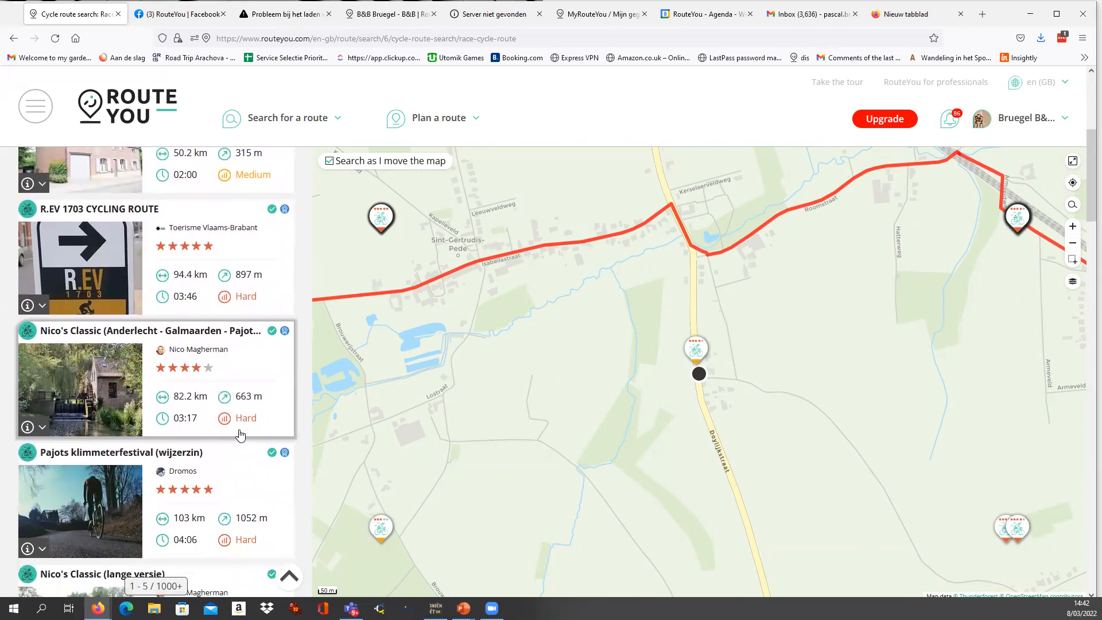
pyautogui.scroll(-5, 240, 433)
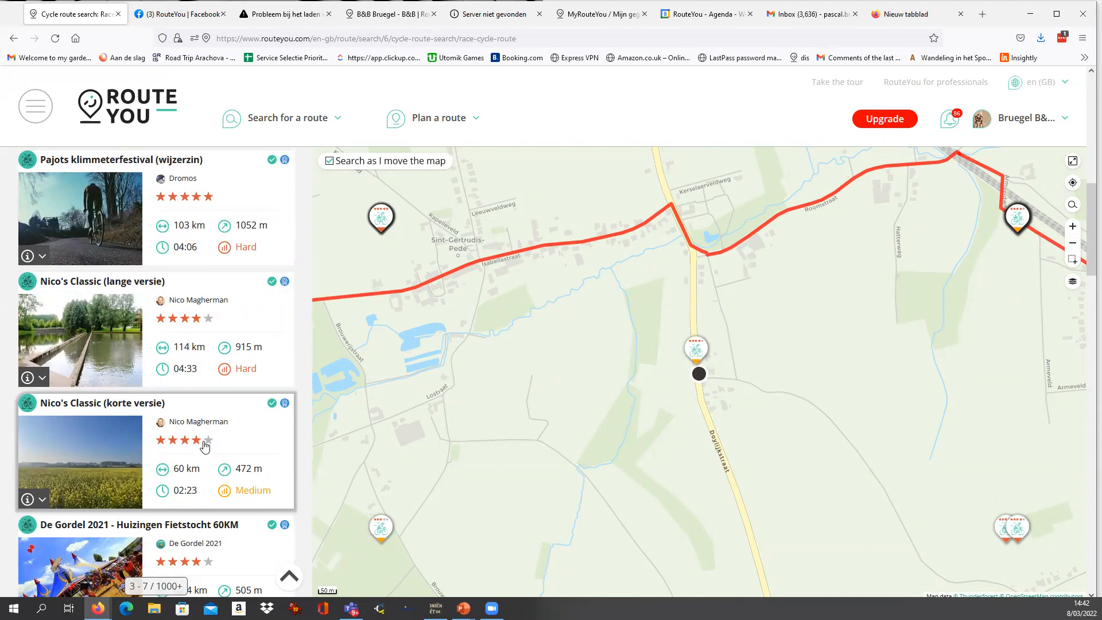
pyautogui.scroll(-4, 205, 446)
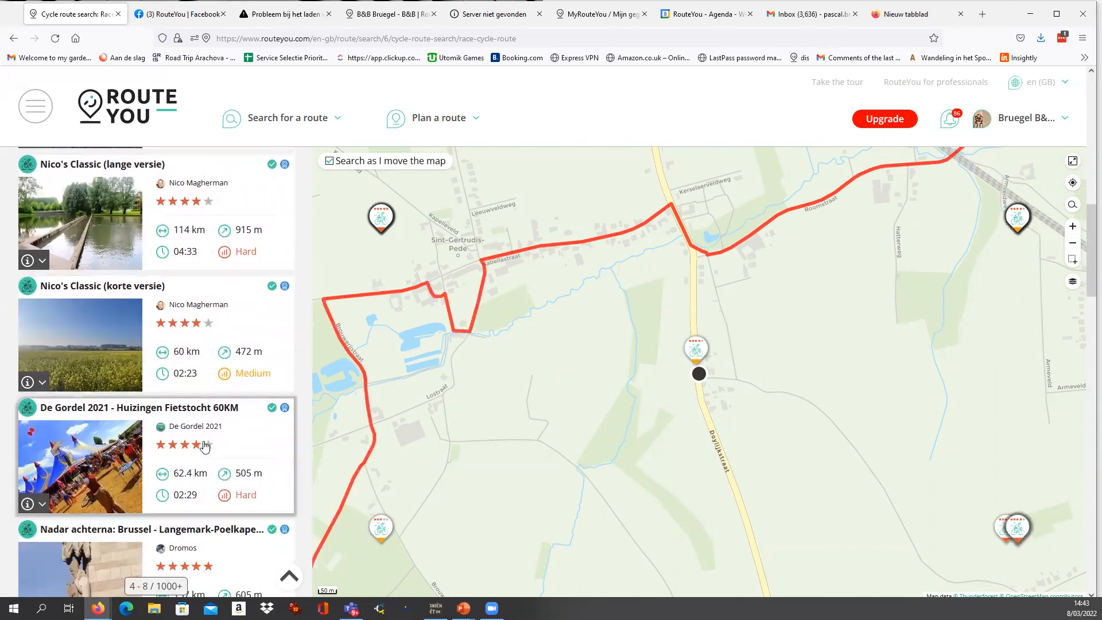
pyautogui.scroll(10, 204, 446)
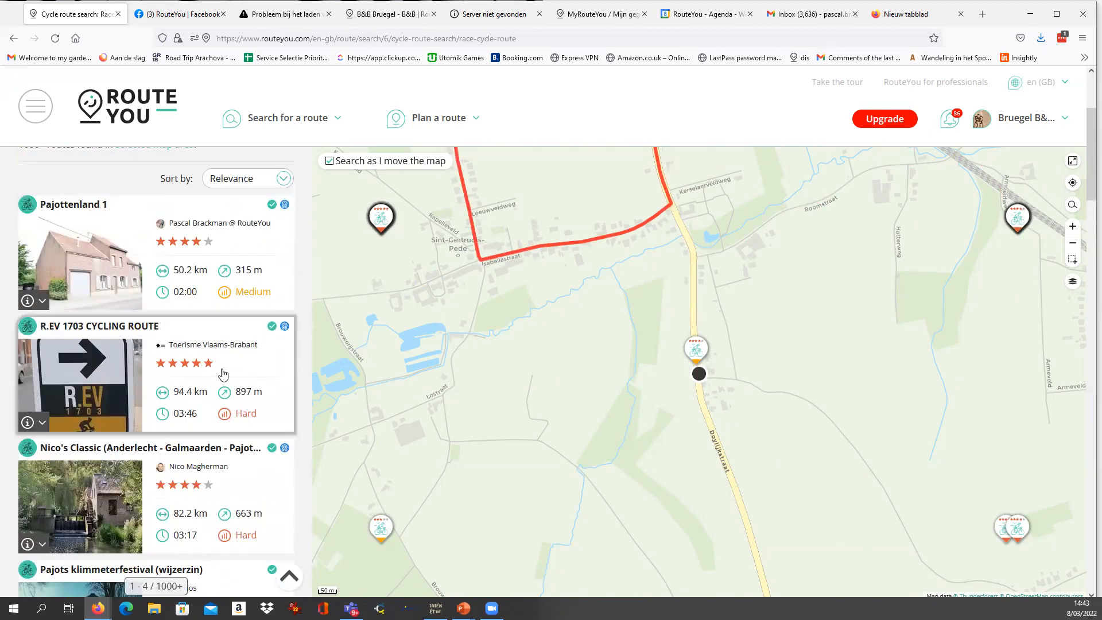
pyautogui.scroll(-1, 223, 374)
pyautogui.scroll(-3, 224, 374)
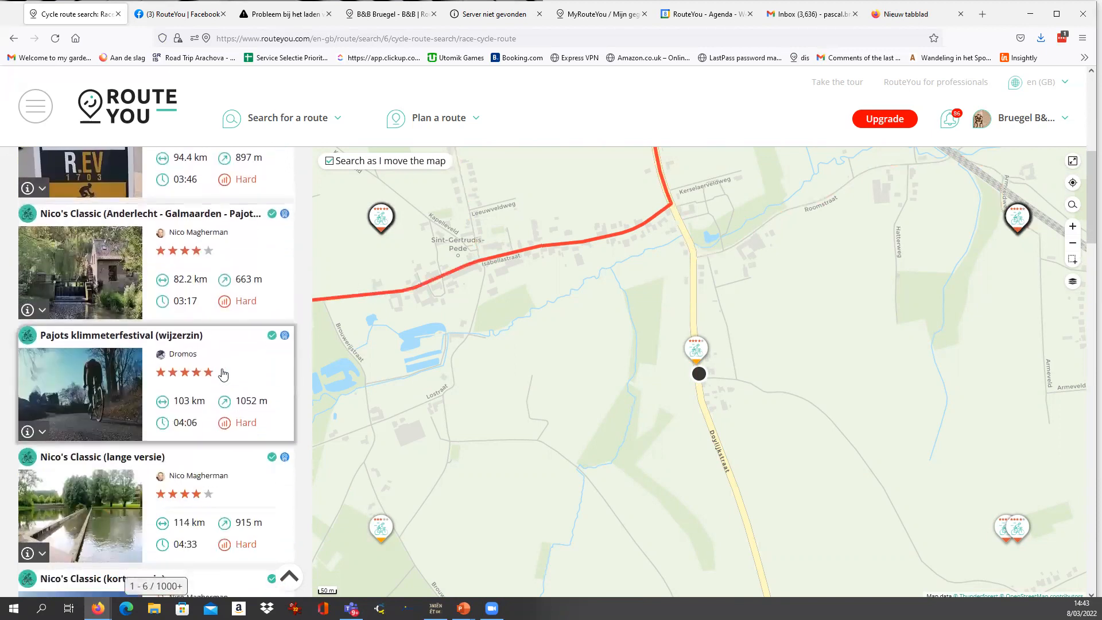
pyautogui.scroll(-7, 224, 374)
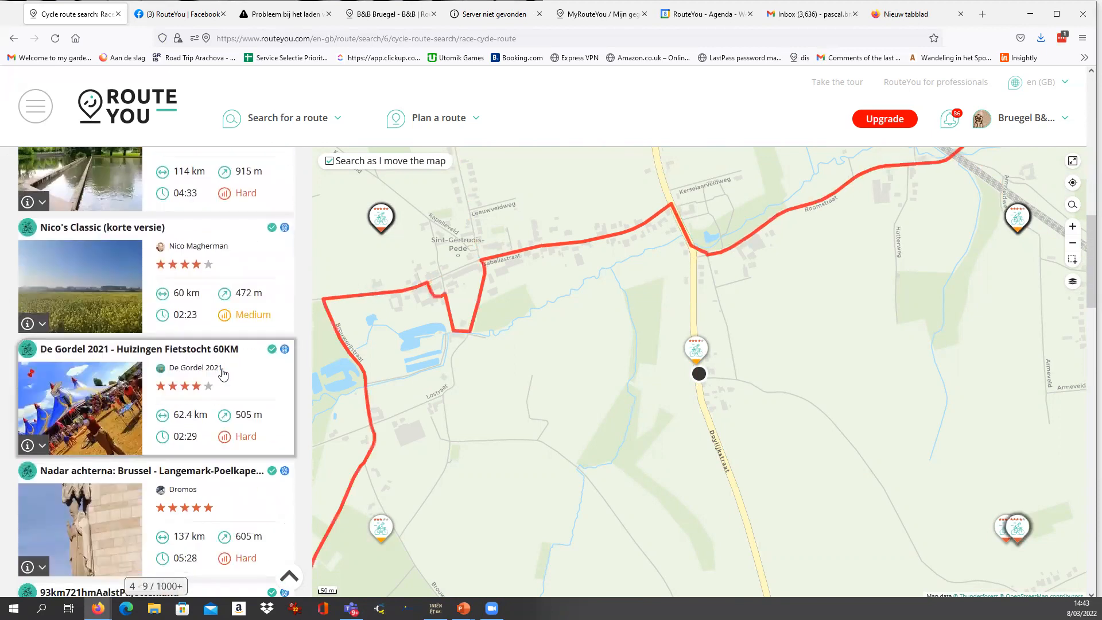
pyautogui.scroll(-3, 222, 375)
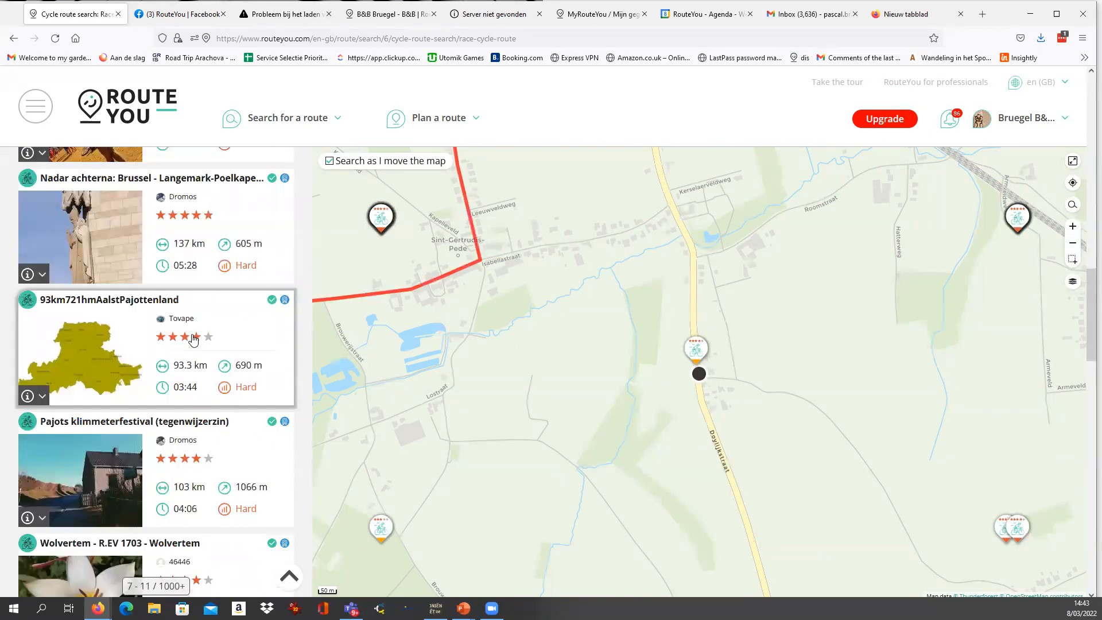
pyautogui.scroll(6, 194, 339)
pyautogui.scroll(12, 193, 339)
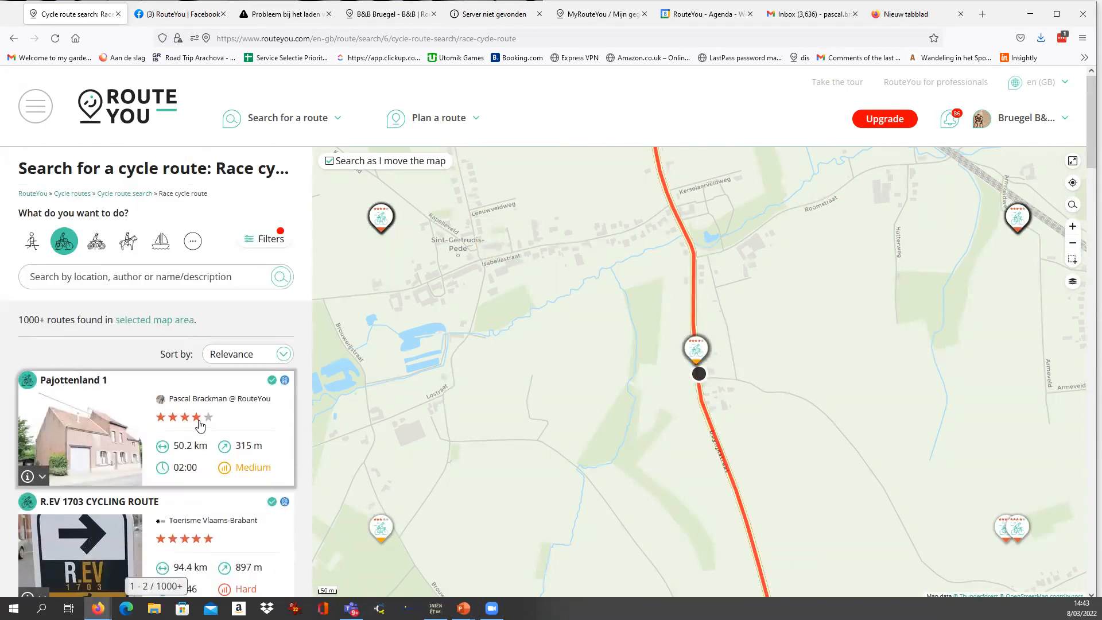
pyautogui.click(178, 284)
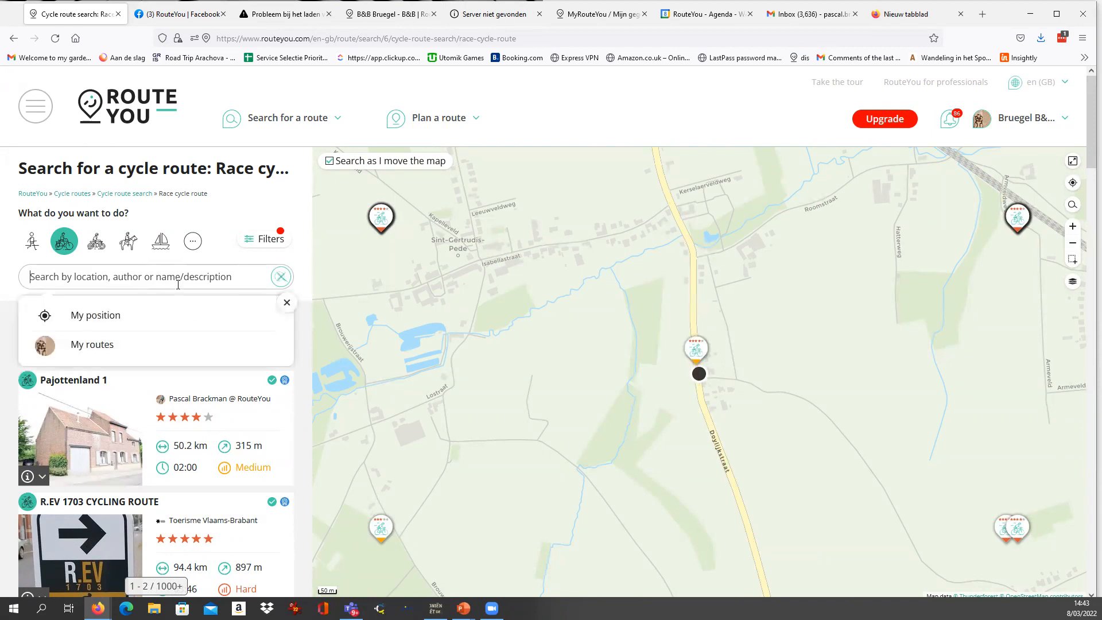
pyautogui.write('B&B Introduction Route')
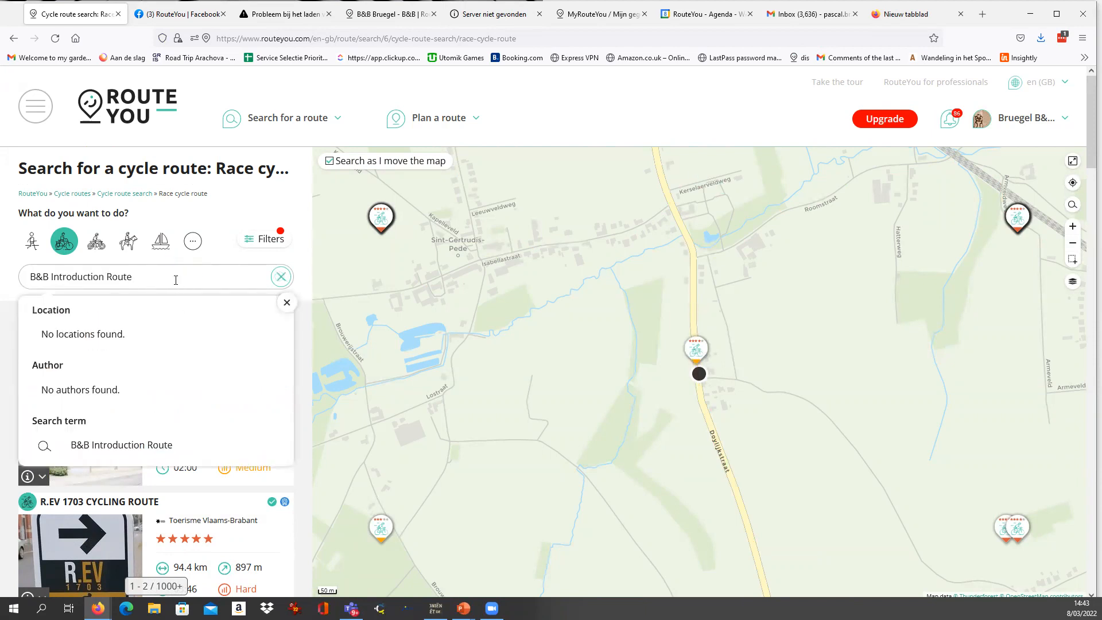
pyautogui.moveTo(165, 278); pyautogui.dragTo(21, 279)
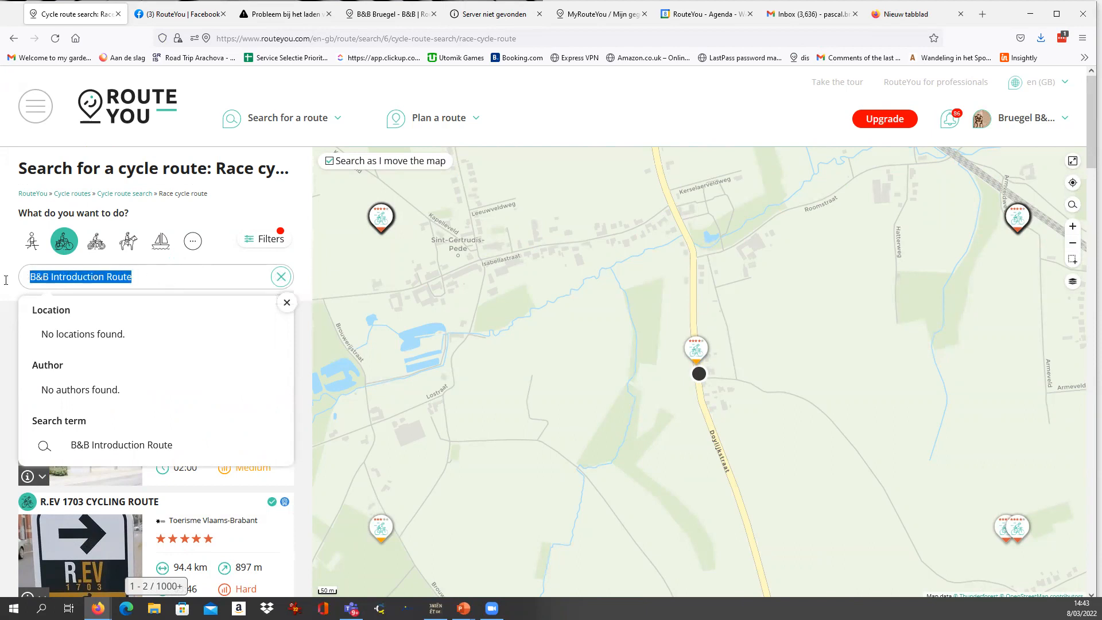
pyautogui.click(177, 276)
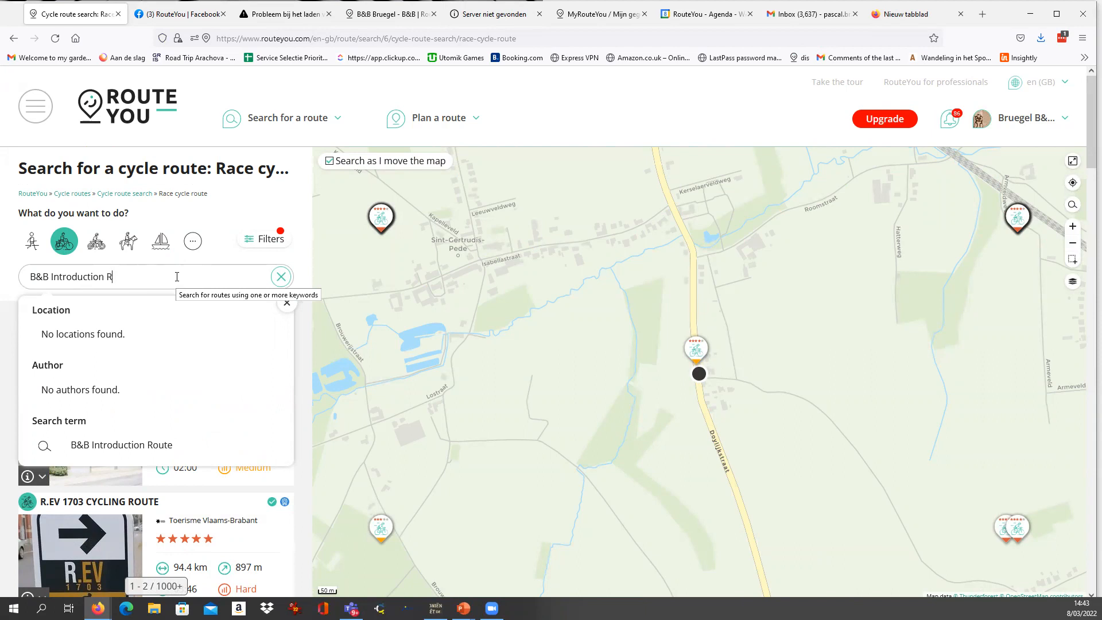
pyautogui.press('BackSpace')
pyautogui.press('BackSpace')
pyautogui.press('BackSpace')
pyautogui.press('BackSpace')
pyautogui.press('BackSpace')
pyautogui.press('BackSpace')
pyautogui.press('BackSpace')
pyautogui.press('BackSpace')
pyautogui.press('BackSpace')
pyautogui.press('BackSpace')
pyautogui.press('BackSpace')
pyautogui.press('BackSpace')
pyautogui.press('BackSpace')
pyautogui.press('BackSpace')
pyautogui.press('BackSpace')
pyautogui.press('BackSpace')
pyautogui.press('BackSpace')
pyautogui.press('BackSpace')
pyautogui.click(241, 214)
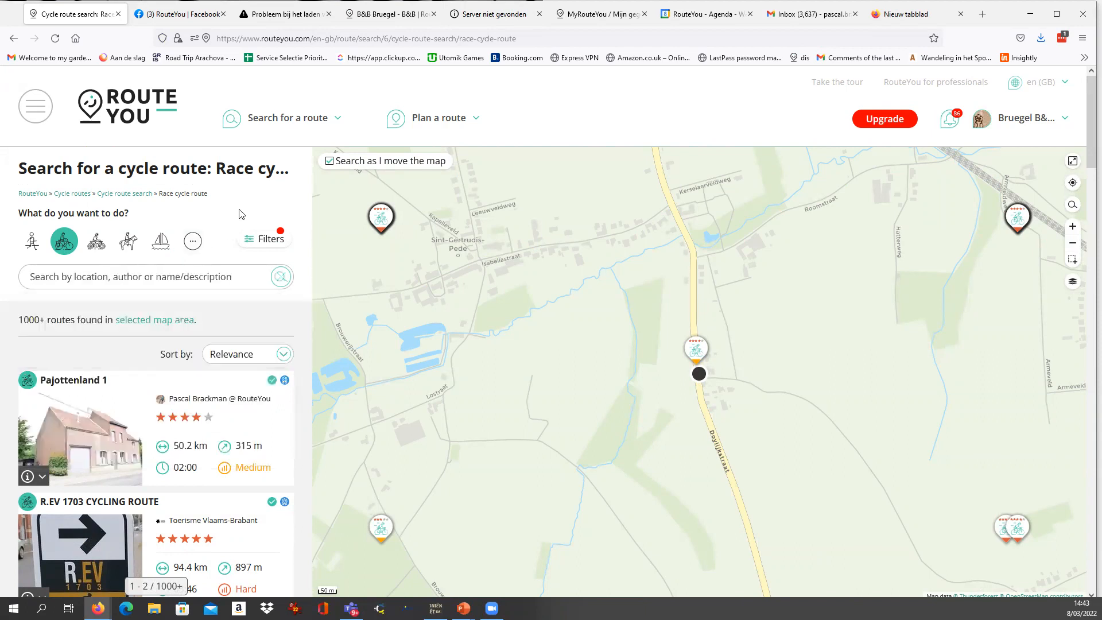
# Limit the race cycle route search to My routes and sort the list by Most recently created or edited.
pyautogui.click(172, 277)
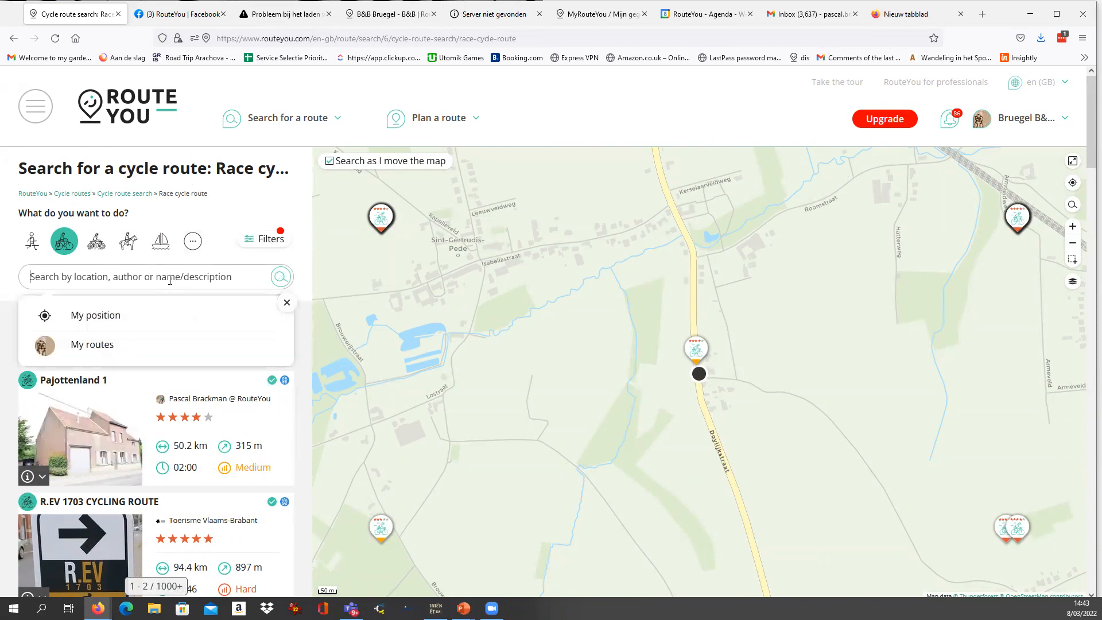
pyautogui.click(104, 346)
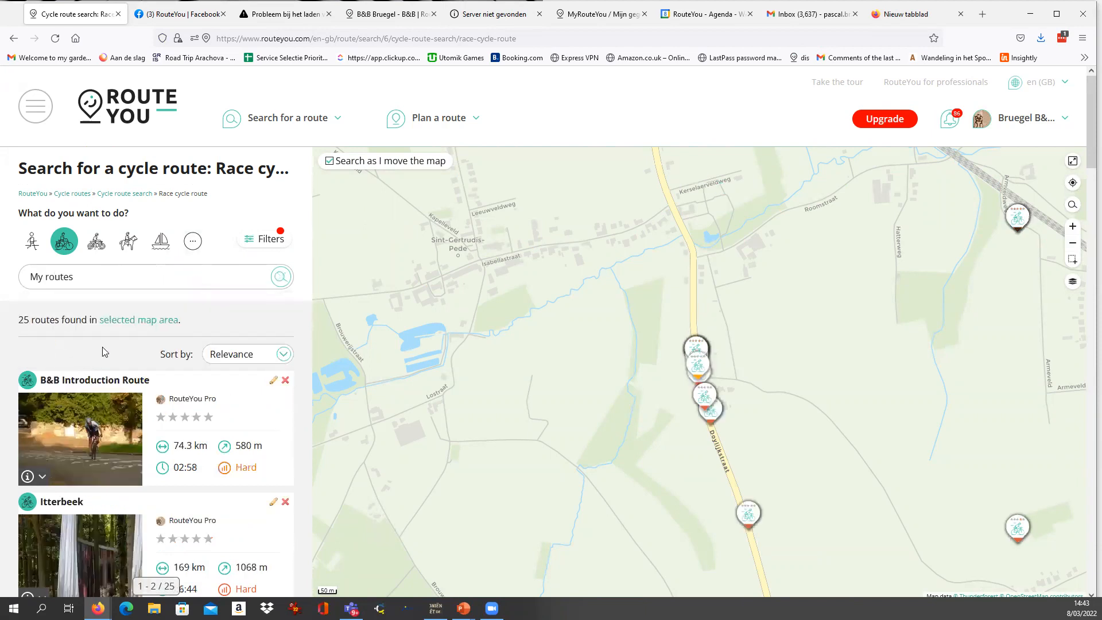
pyautogui.click(243, 355)
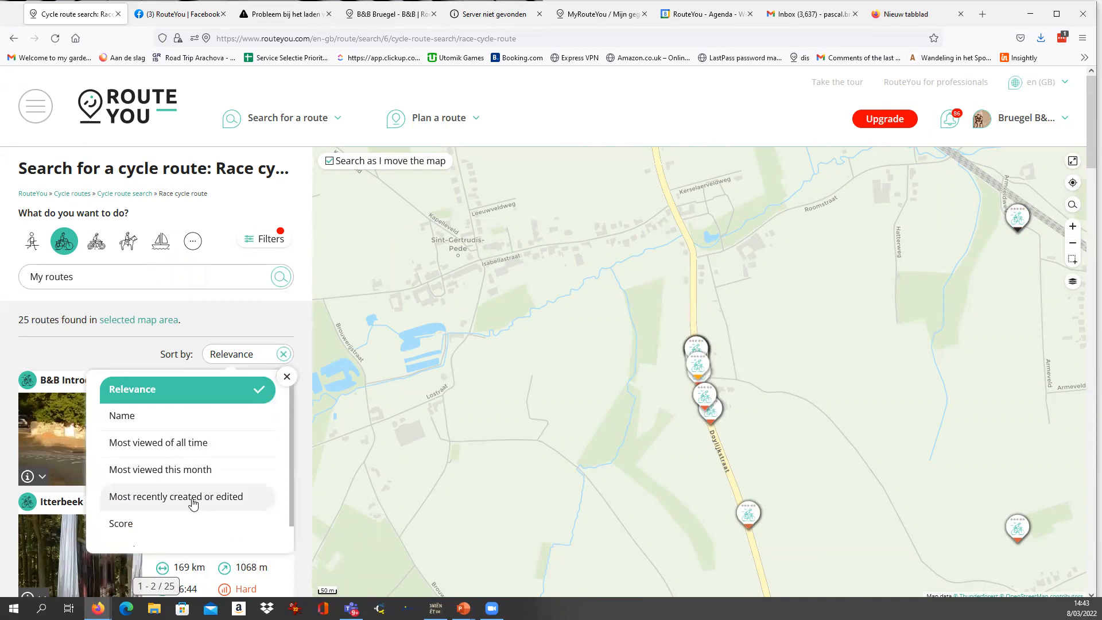
pyautogui.click(193, 504)
# Look through the account's own race cycle routes and open the B&B Introduction Route from the list.
pyautogui.scroll(-2, 209, 463)
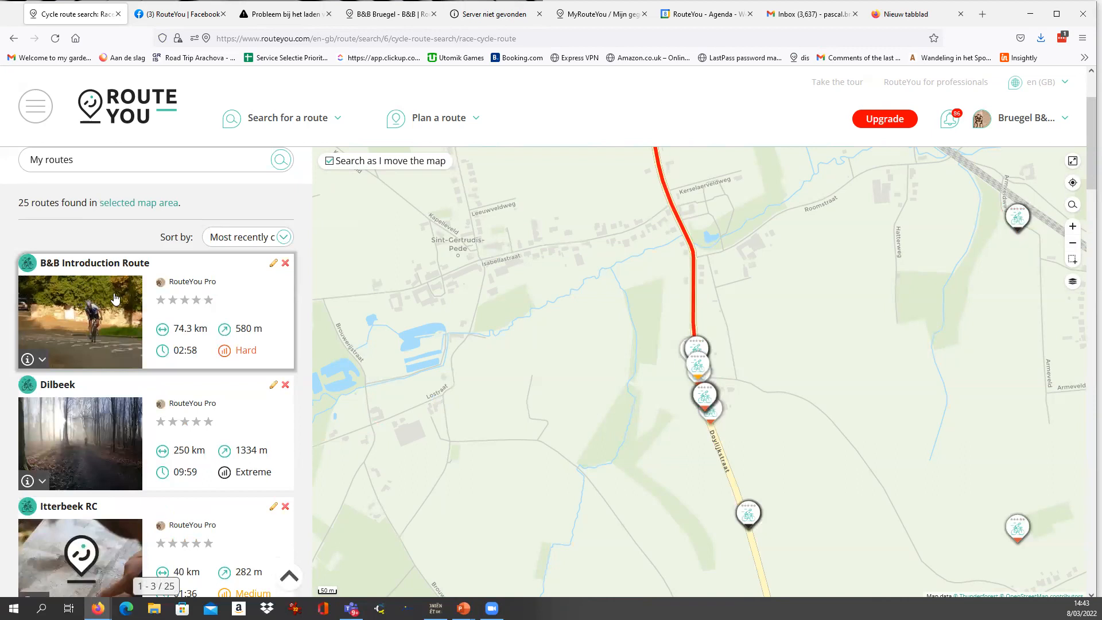
pyautogui.scroll(-2, 172, 345)
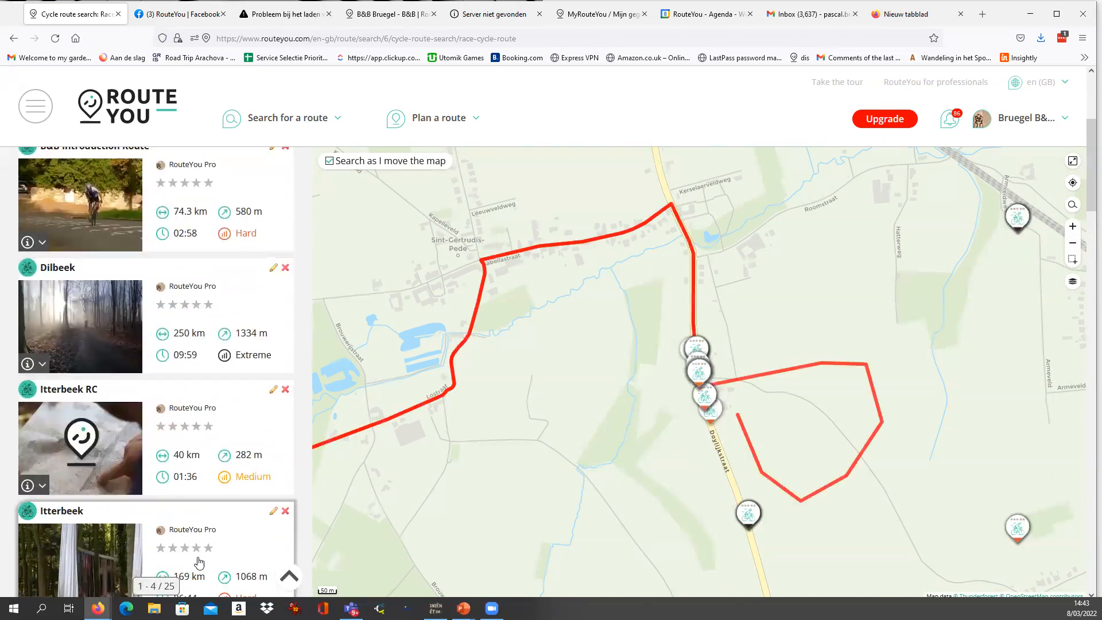
pyautogui.scroll(-3, 195, 295)
pyautogui.scroll(5, 194, 320)
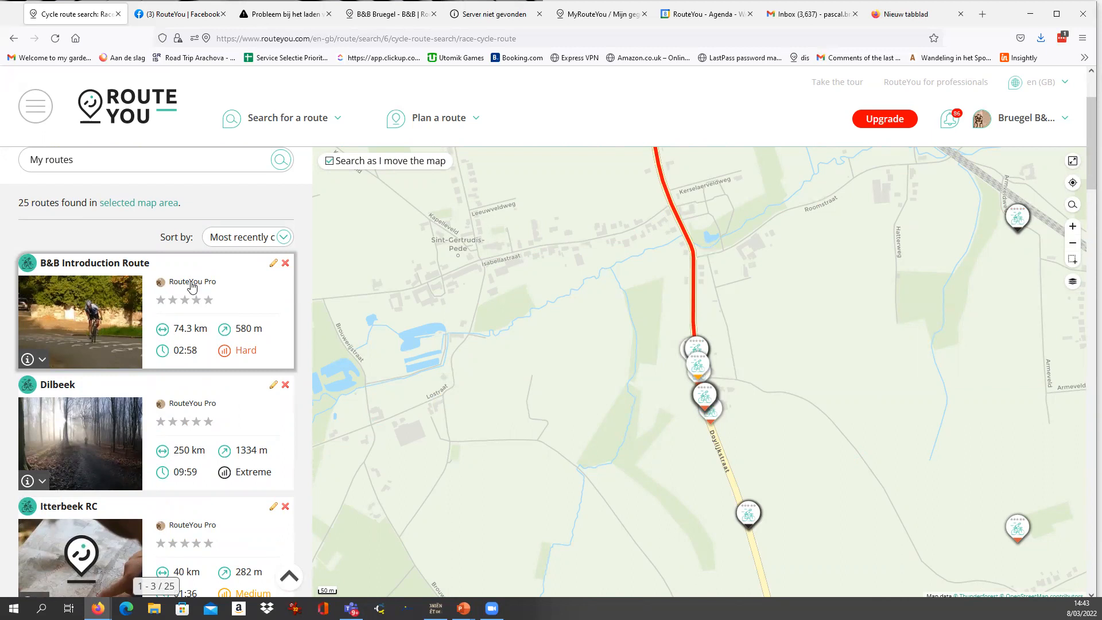
pyautogui.click(191, 287)
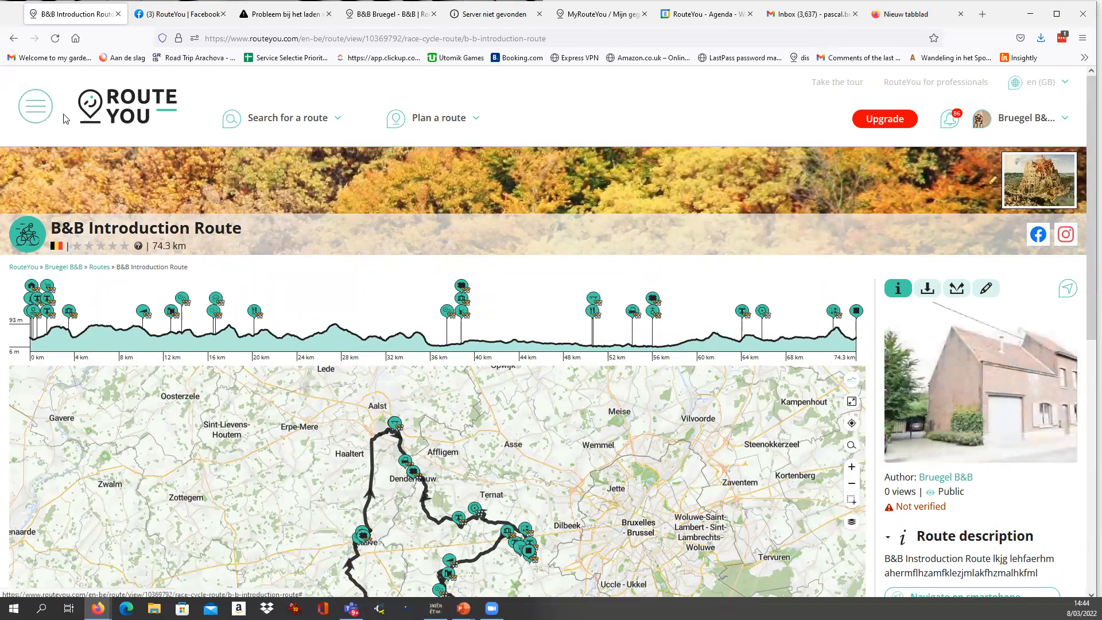
# Return to the route search, limit it to My routes and keep sorting by Most recently created or edited.
pyautogui.moveTo(298, 122)
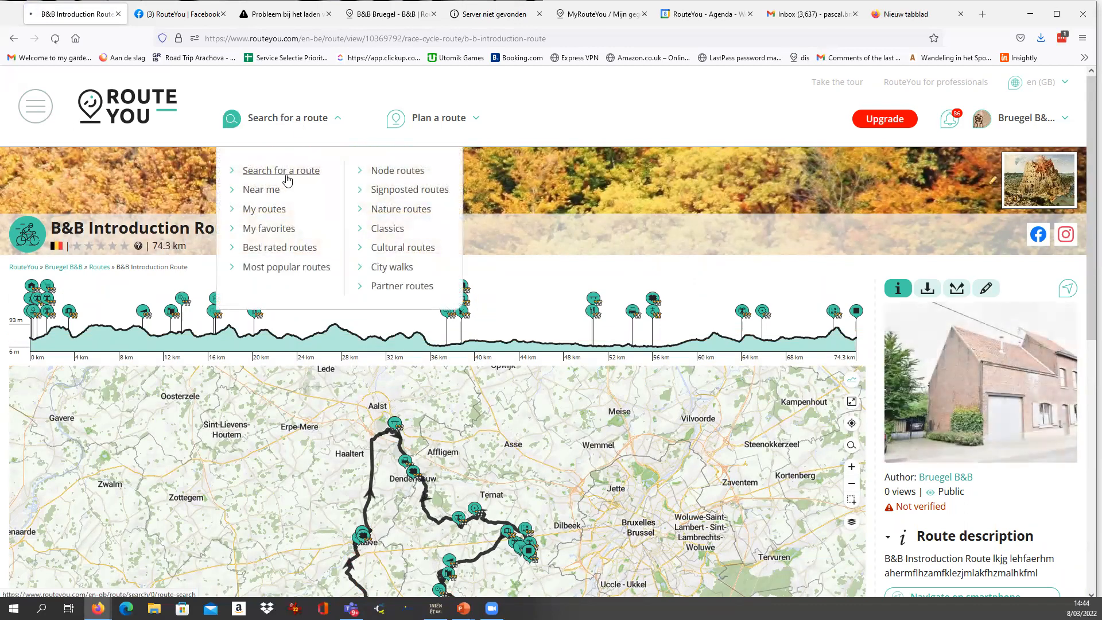
pyautogui.click(284, 173)
pyautogui.click(113, 278)
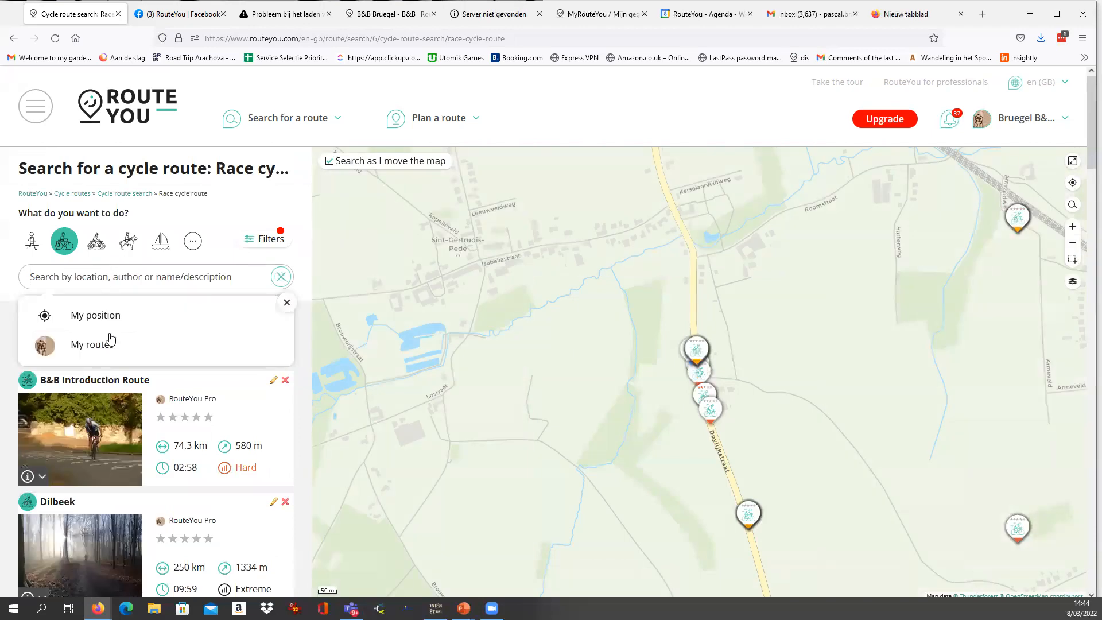
pyautogui.click(107, 347)
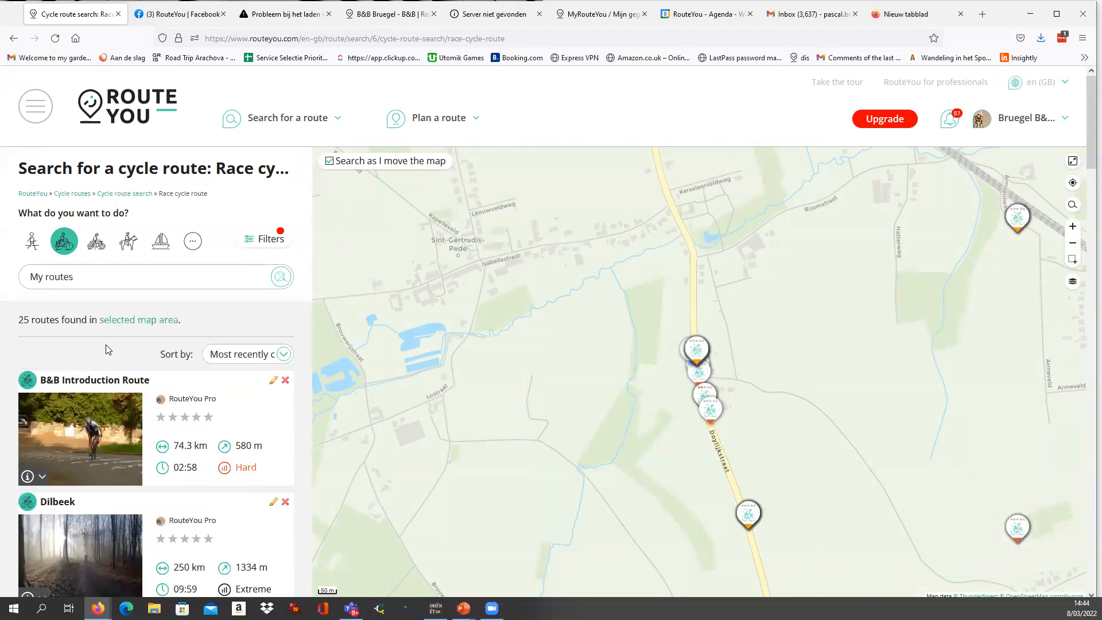
pyautogui.click(226, 360)
pyautogui.click(172, 482)
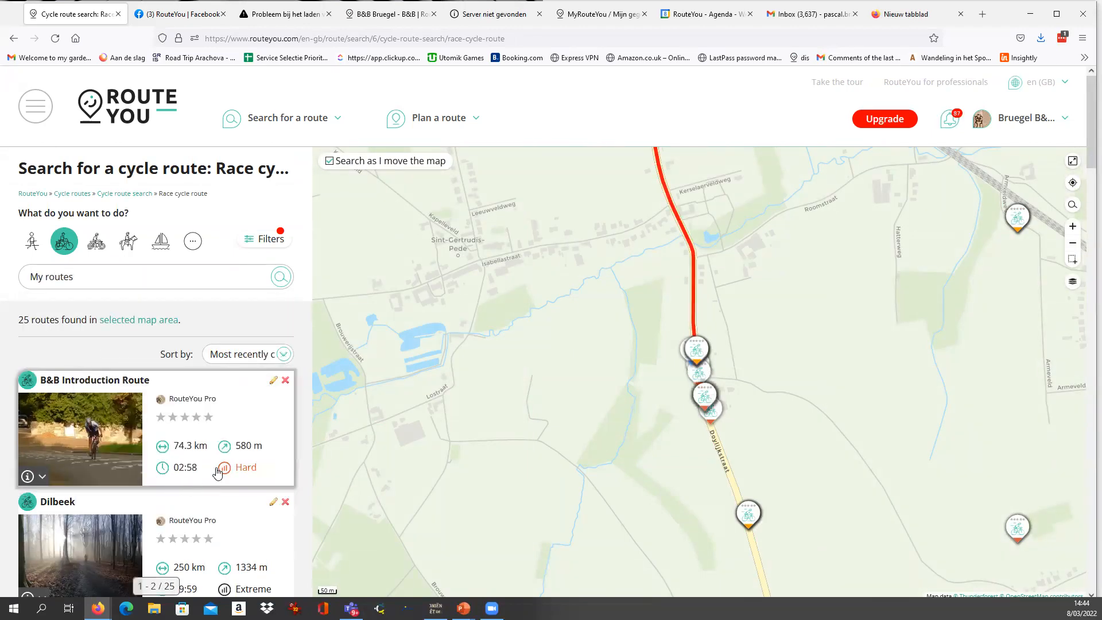
# Review the listed own routes, remove the Race cycle route type from the active filters and close the filter settings.
pyautogui.scroll(-2, 167, 367)
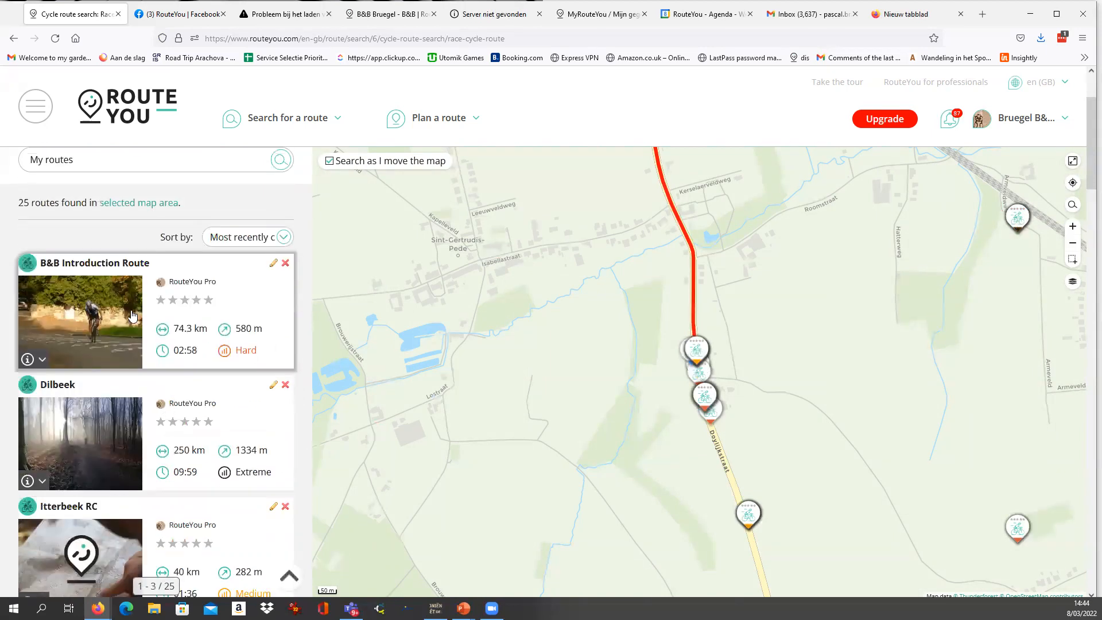
pyautogui.scroll(-12, 132, 321)
pyautogui.scroll(12, 132, 341)
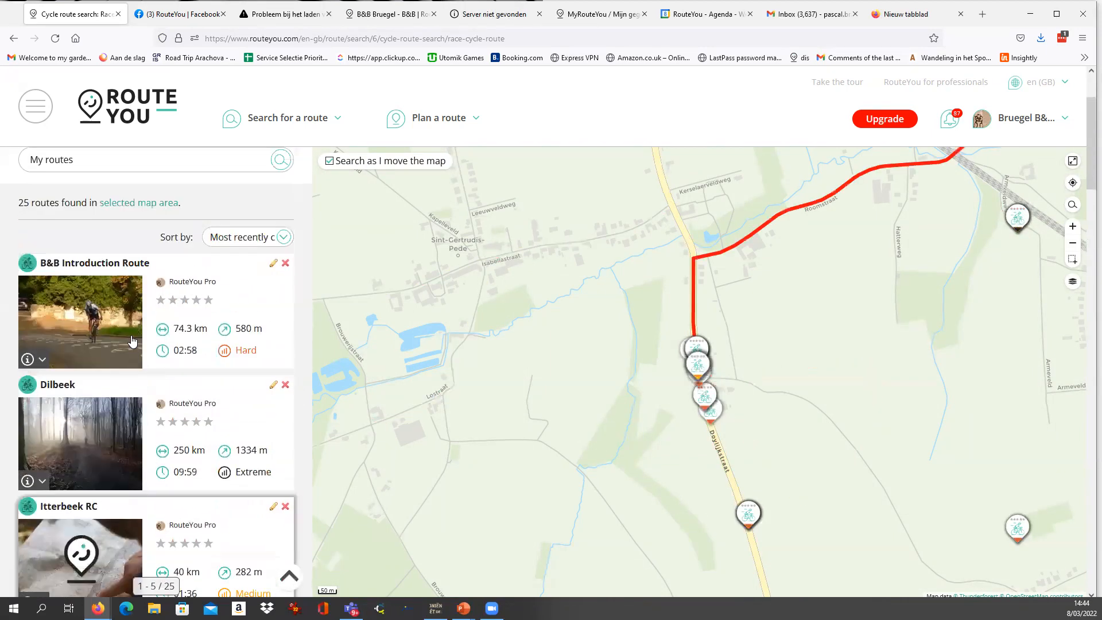
pyautogui.scroll(2, 131, 341)
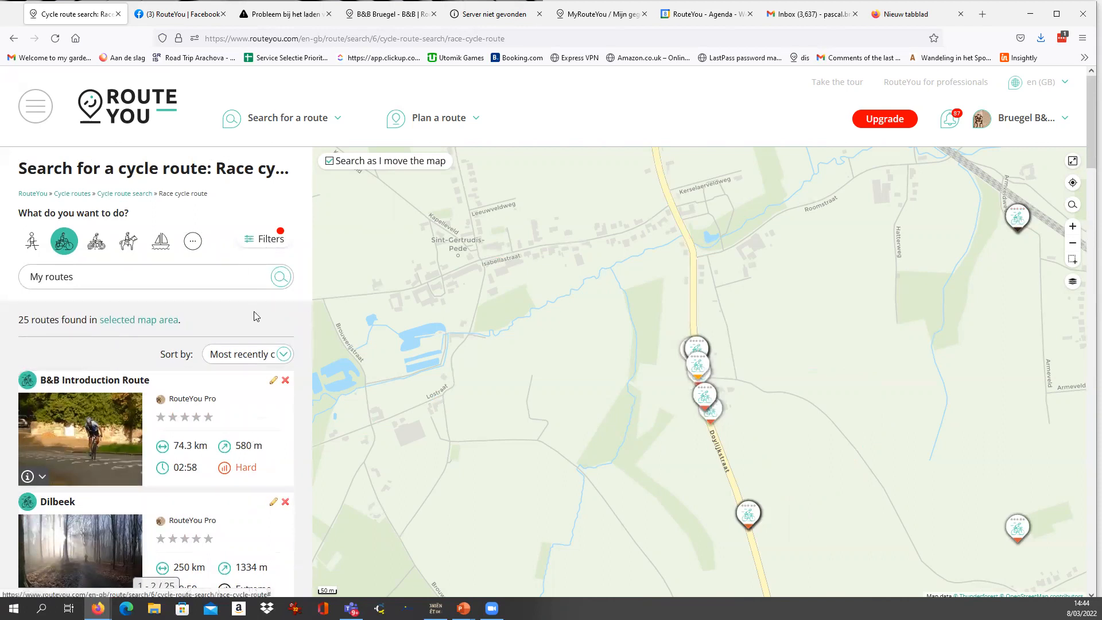
pyautogui.click(265, 243)
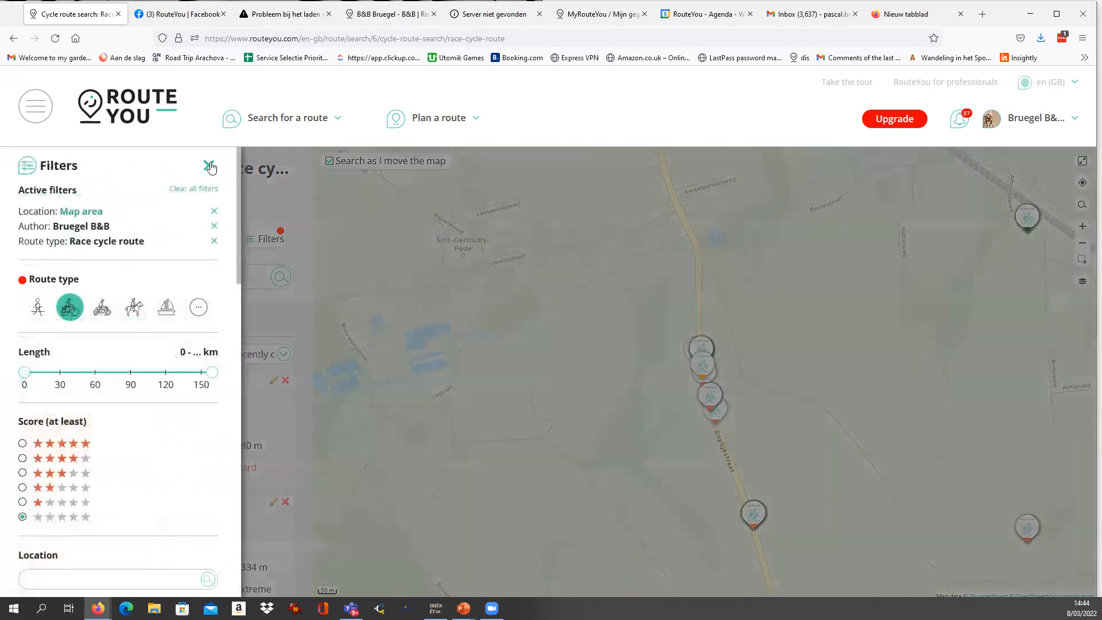
pyautogui.click(214, 241)
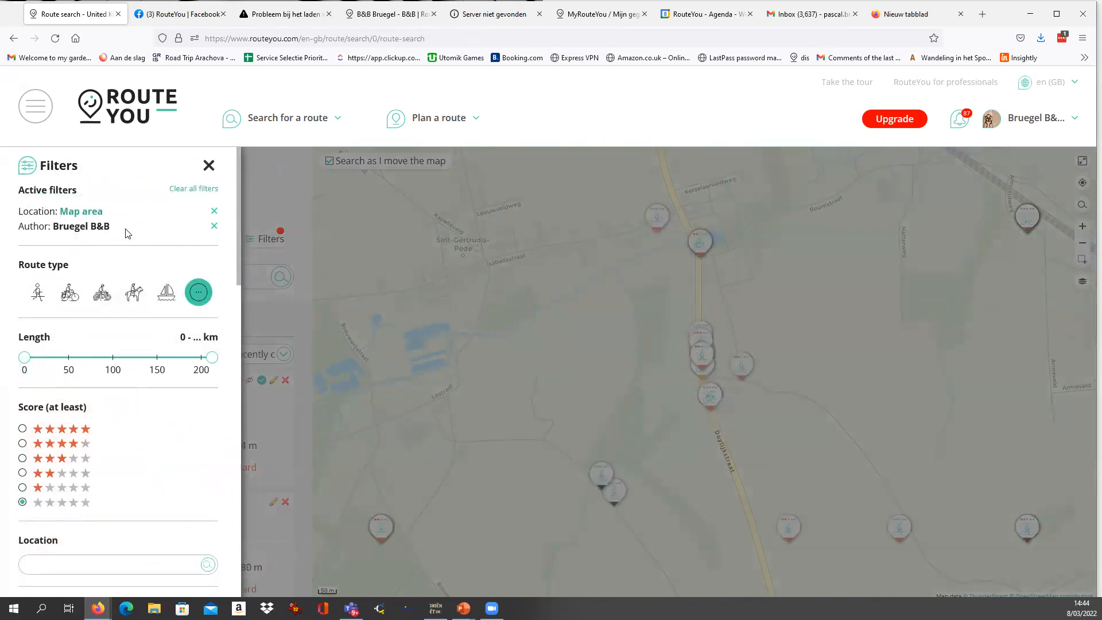
pyautogui.click(276, 197)
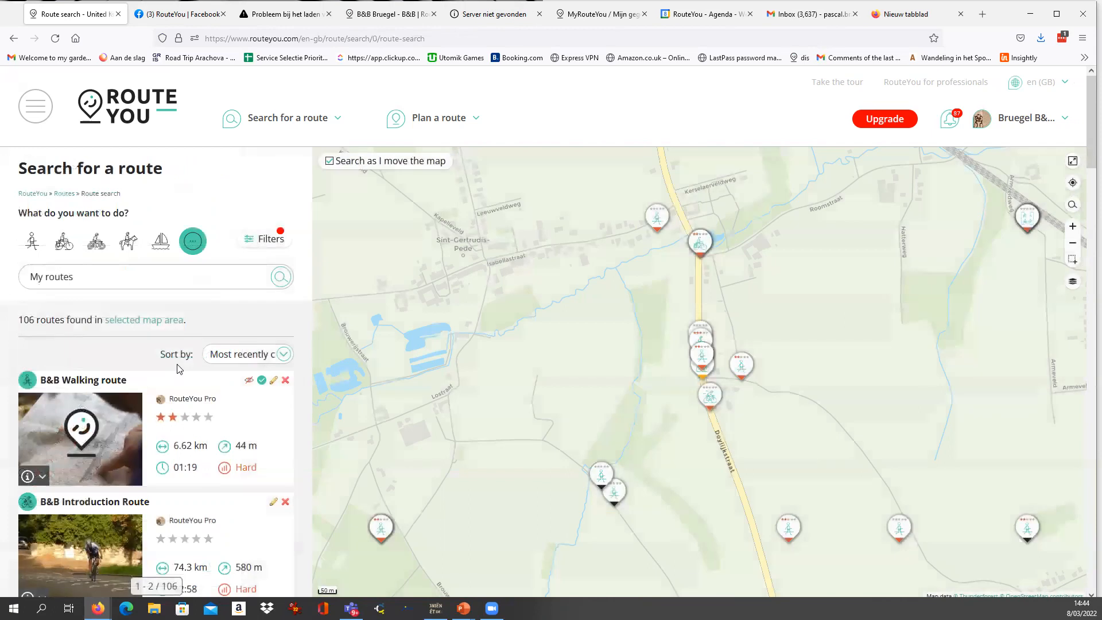
# Open the B&B Walking route from the list of own routes and check its visibility status.
pyautogui.scroll(-1, 175, 298)
pyautogui.scroll(1, 178, 298)
pyautogui.moveTo(118, 381)
pyautogui.moveTo(114, 444)
pyautogui.click(103, 380)
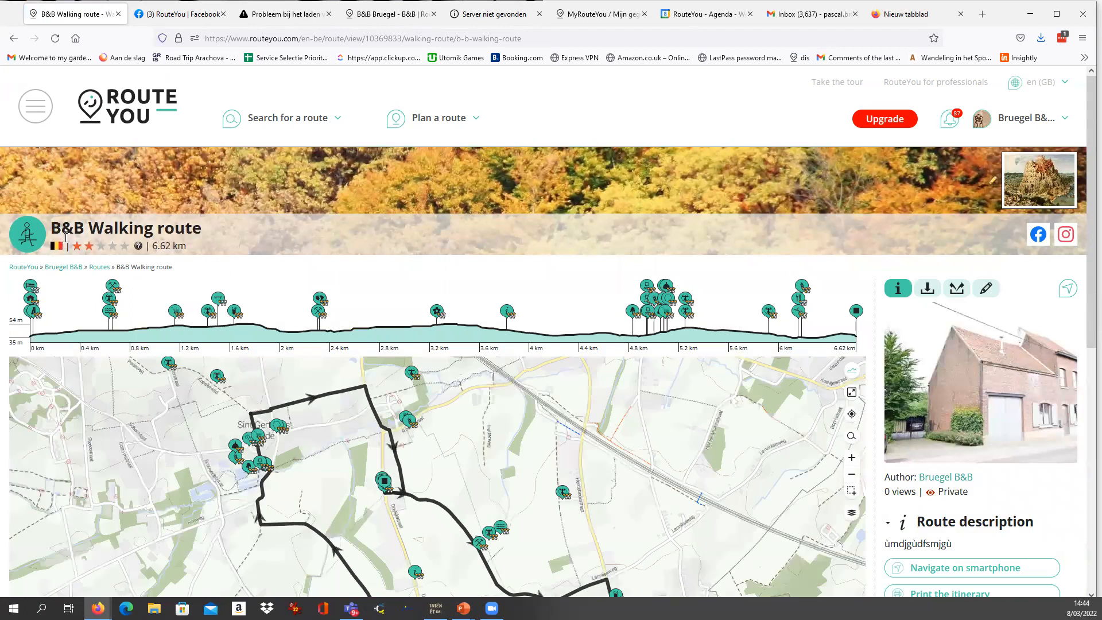
pyautogui.scroll(-1, 946, 434)
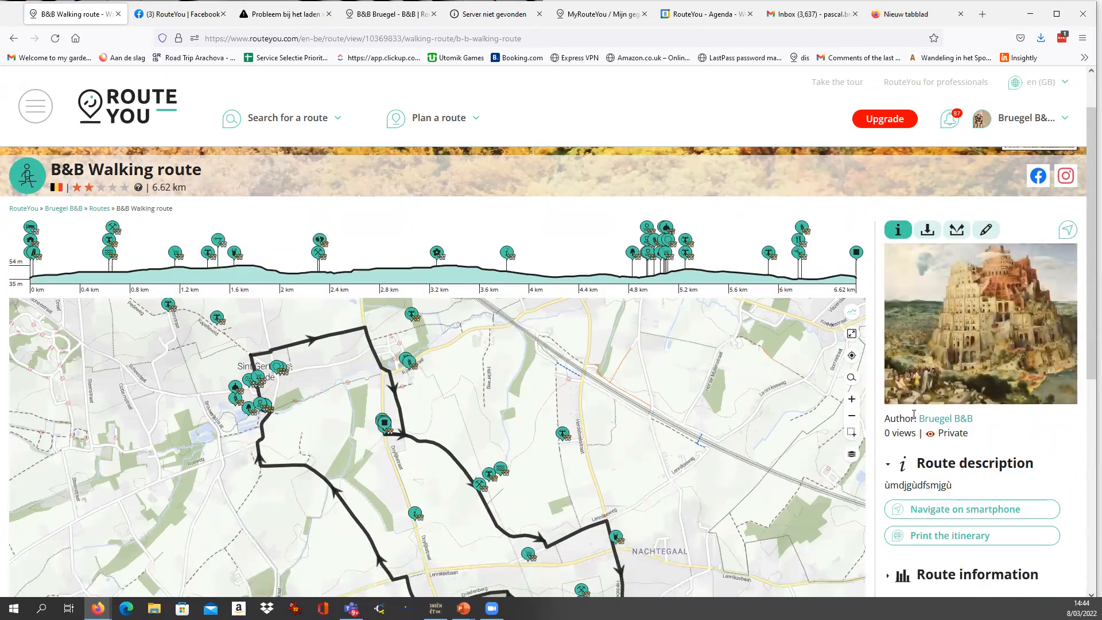
pyautogui.moveTo(937, 434); pyautogui.dragTo(994, 444)
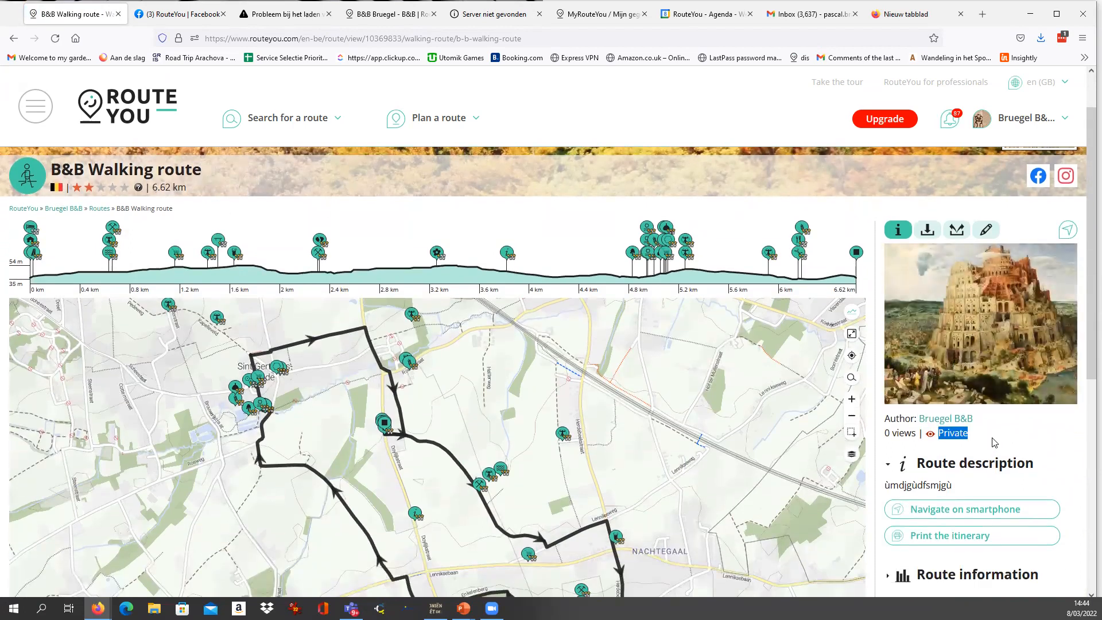
pyautogui.scroll(-1, 994, 442)
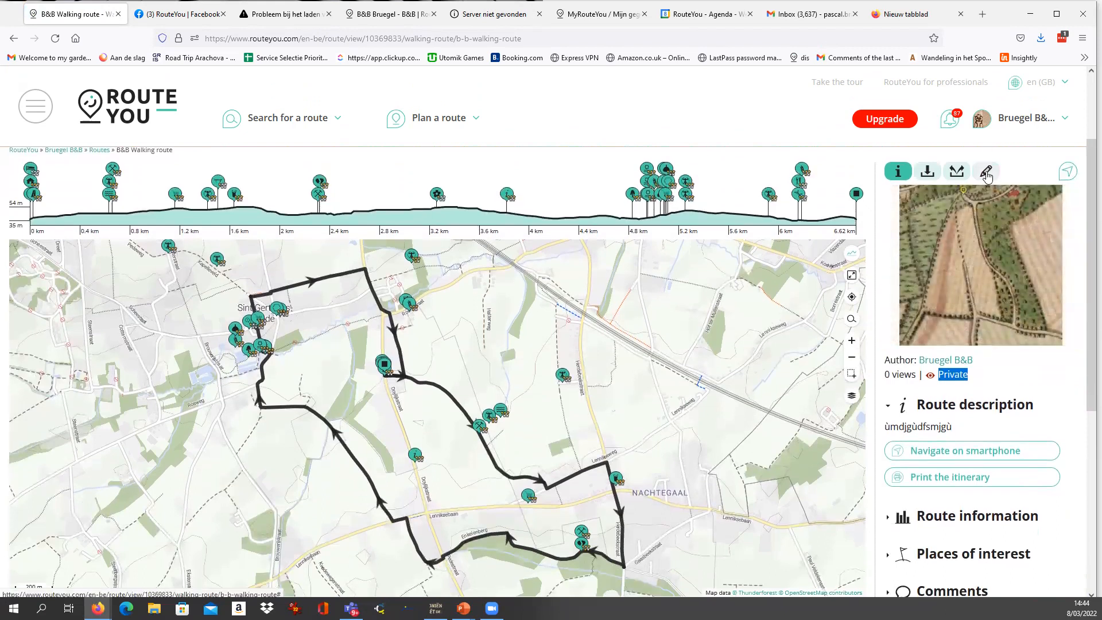
# Change the B&B Walking route's visibility to Public in its basic data, save it and check the status on the route page.
pyautogui.click(985, 172)
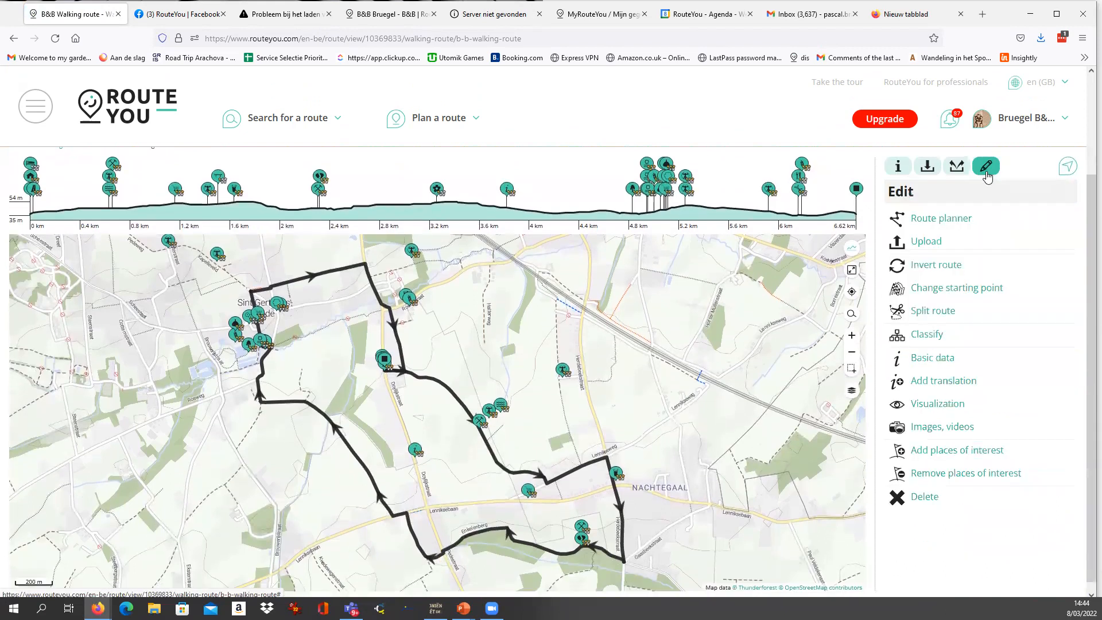
pyautogui.click(942, 364)
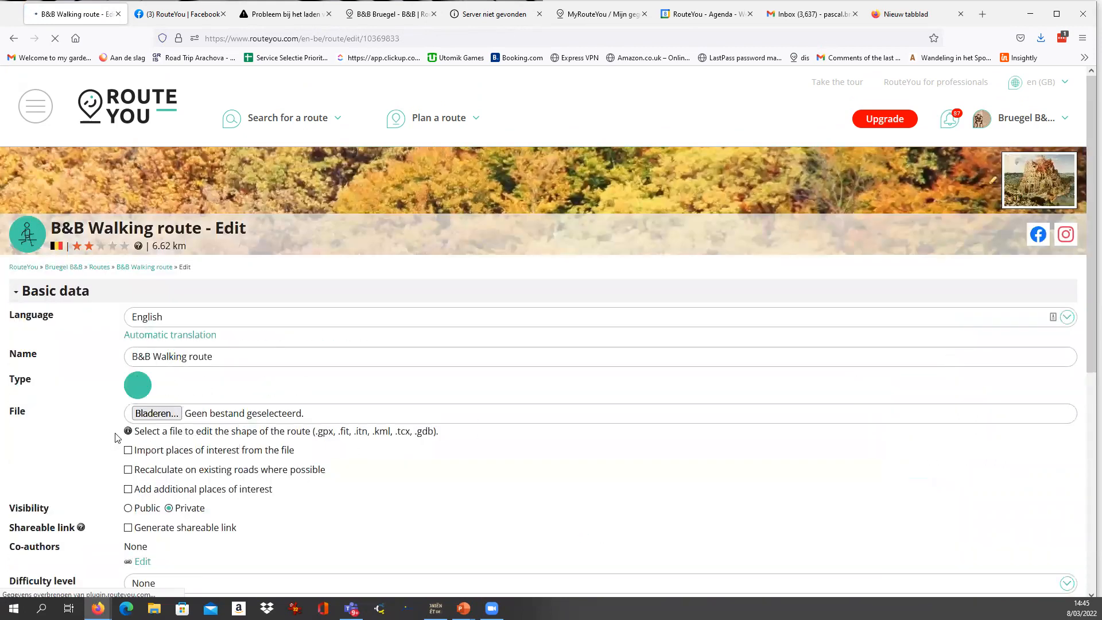
pyautogui.scroll(-3, 180, 319)
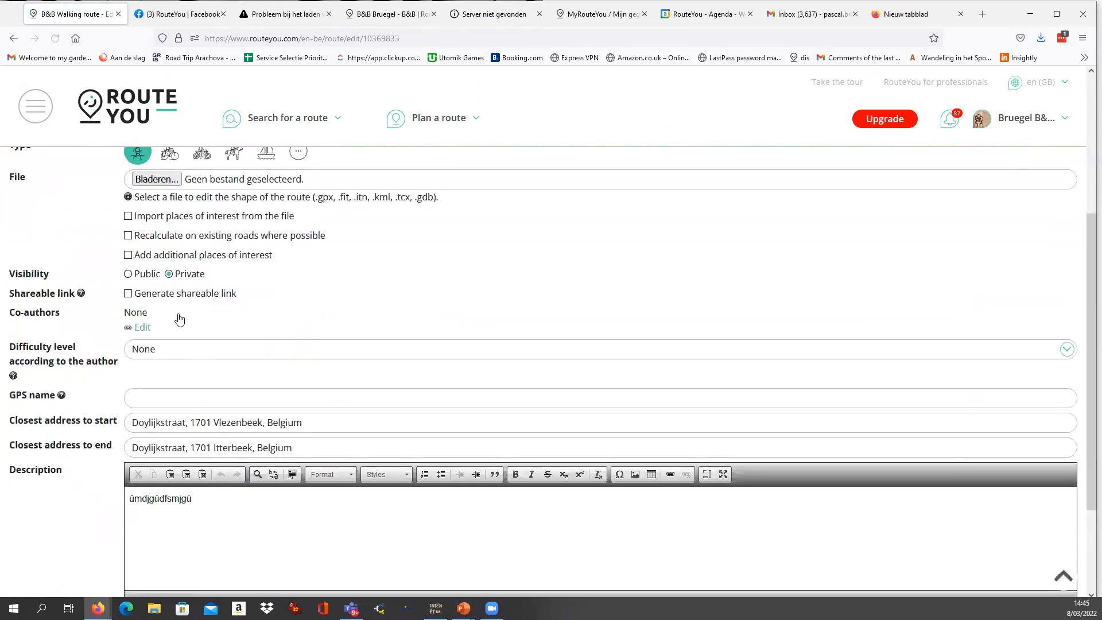
pyautogui.scroll(2, 180, 319)
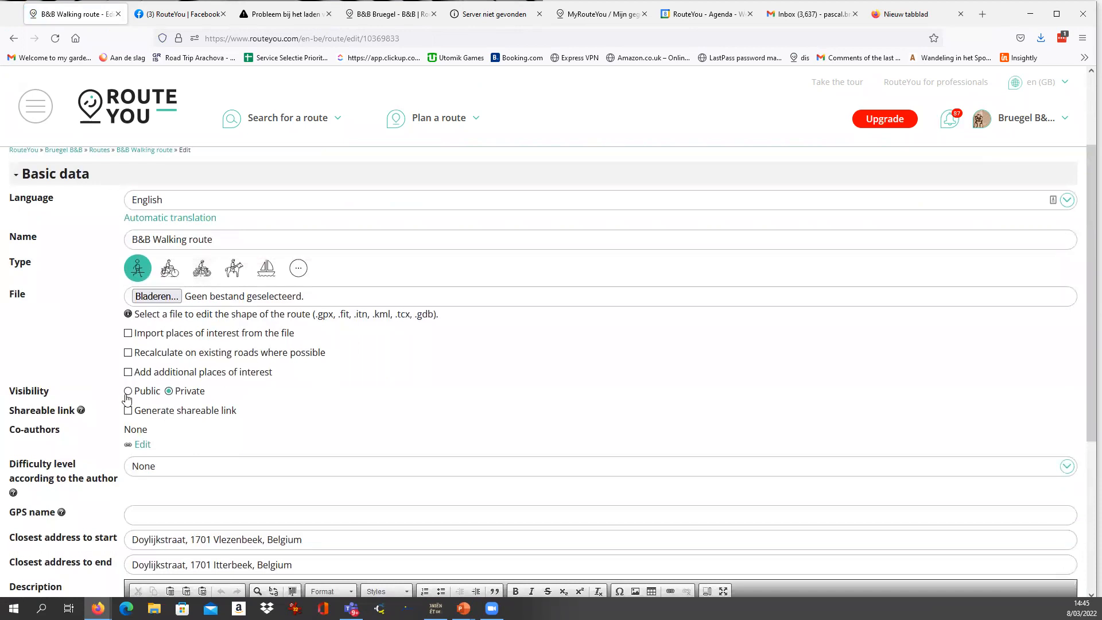
pyautogui.click(127, 392)
pyautogui.scroll(-4, 143, 519)
pyautogui.click(159, 585)
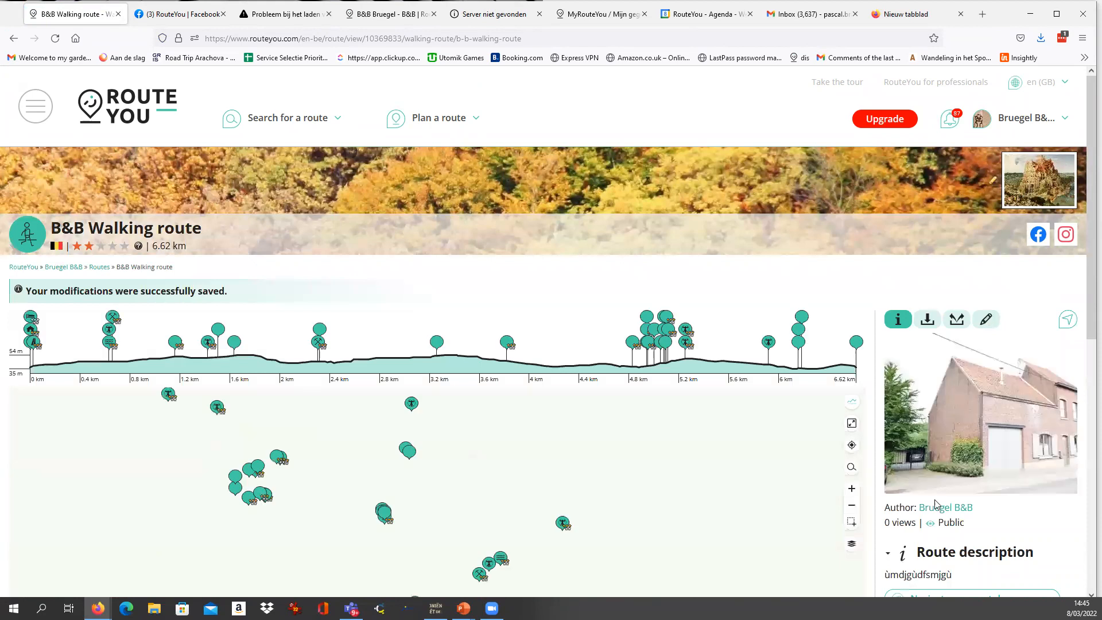
pyautogui.scroll(-2, 929, 465)
pyautogui.moveTo(939, 405); pyautogui.dragTo(967, 406)
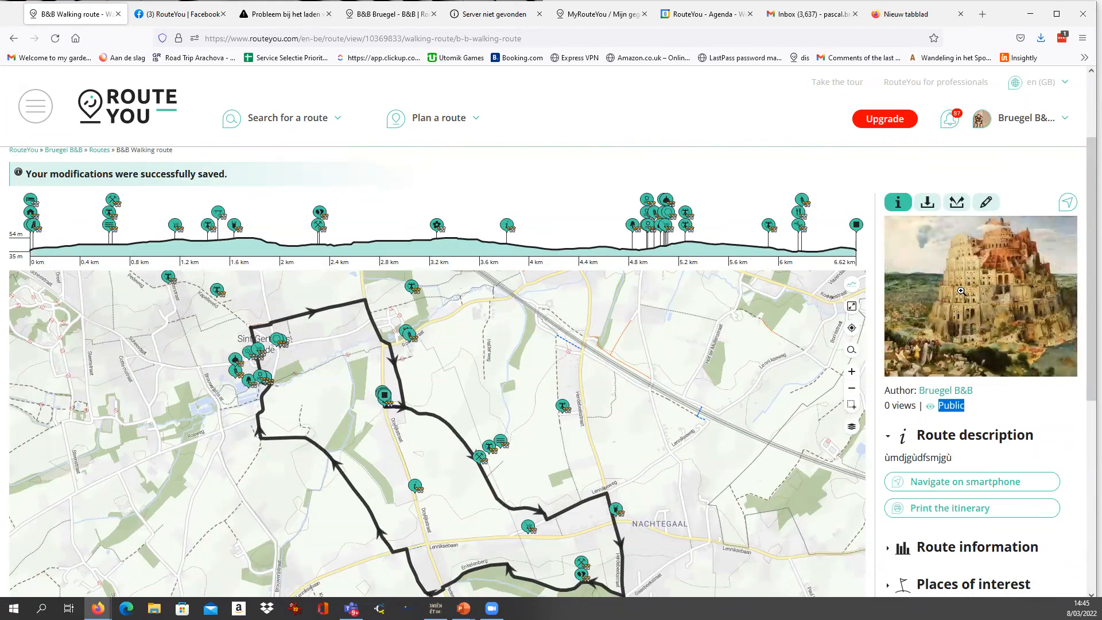
pyautogui.scroll(2, 436, 201)
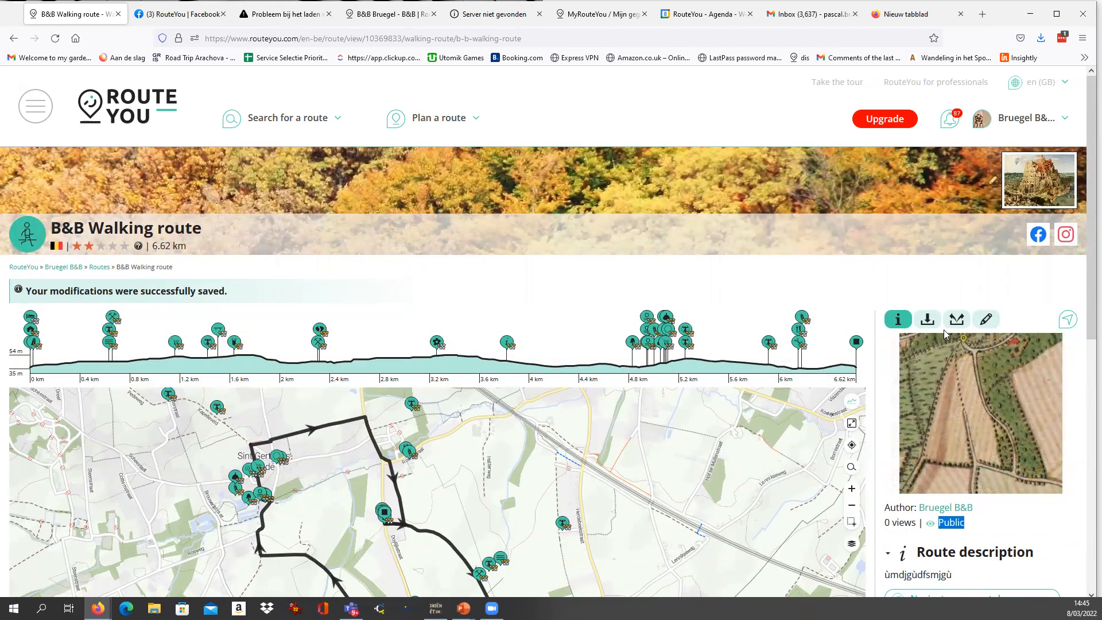
# Start submitting the B&B Walking route as Recommended, rate it Very good and tick all four quality statements.
pyautogui.click(955, 319)
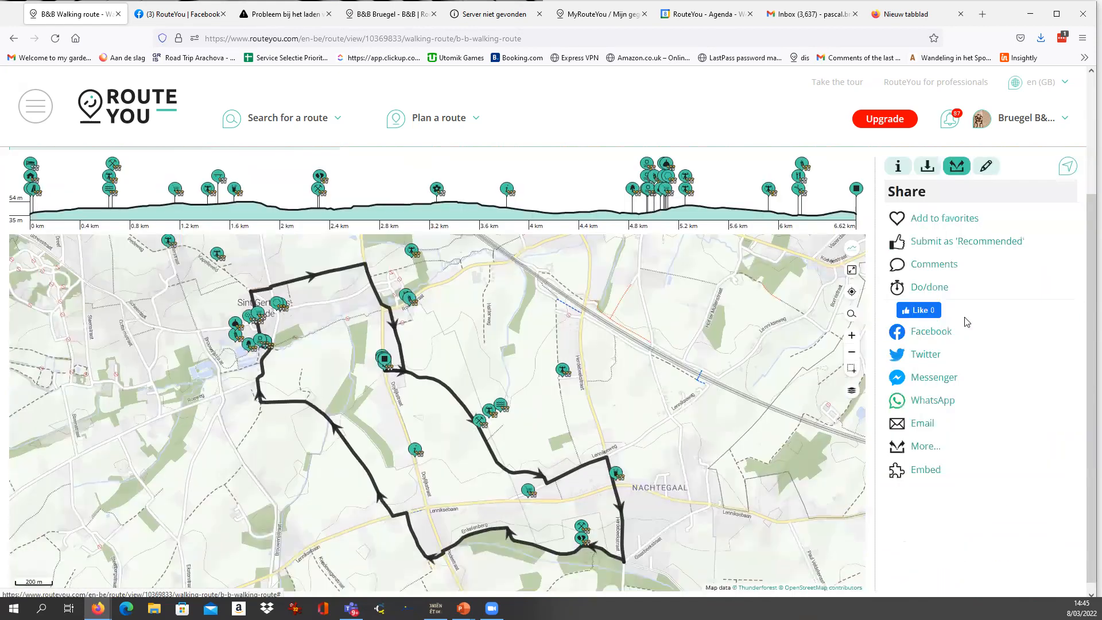
pyautogui.click(955, 246)
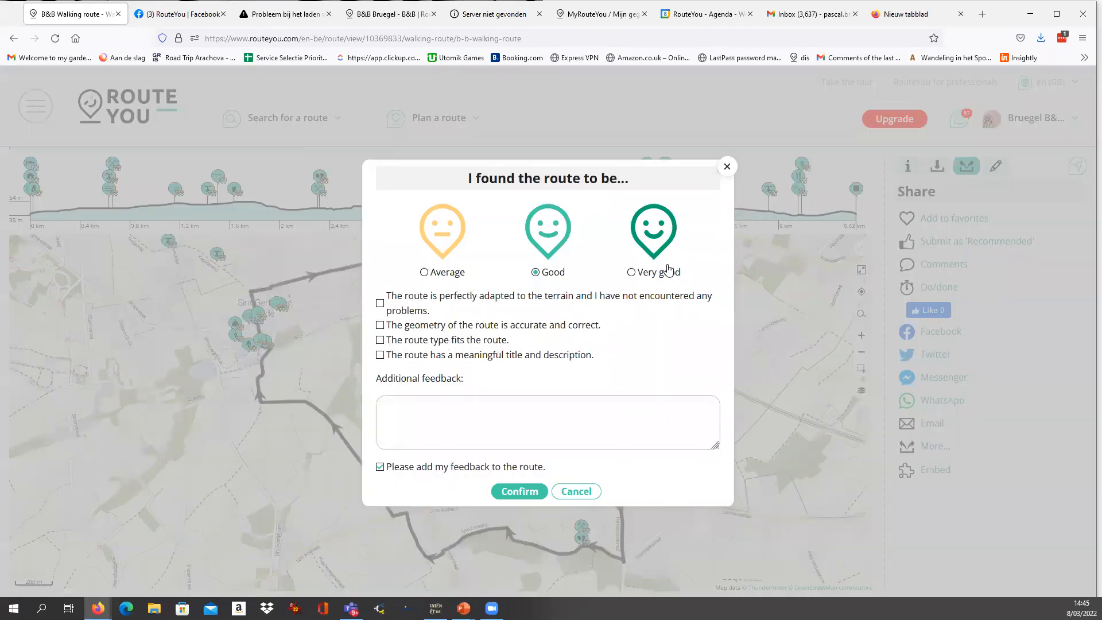
pyautogui.click(634, 273)
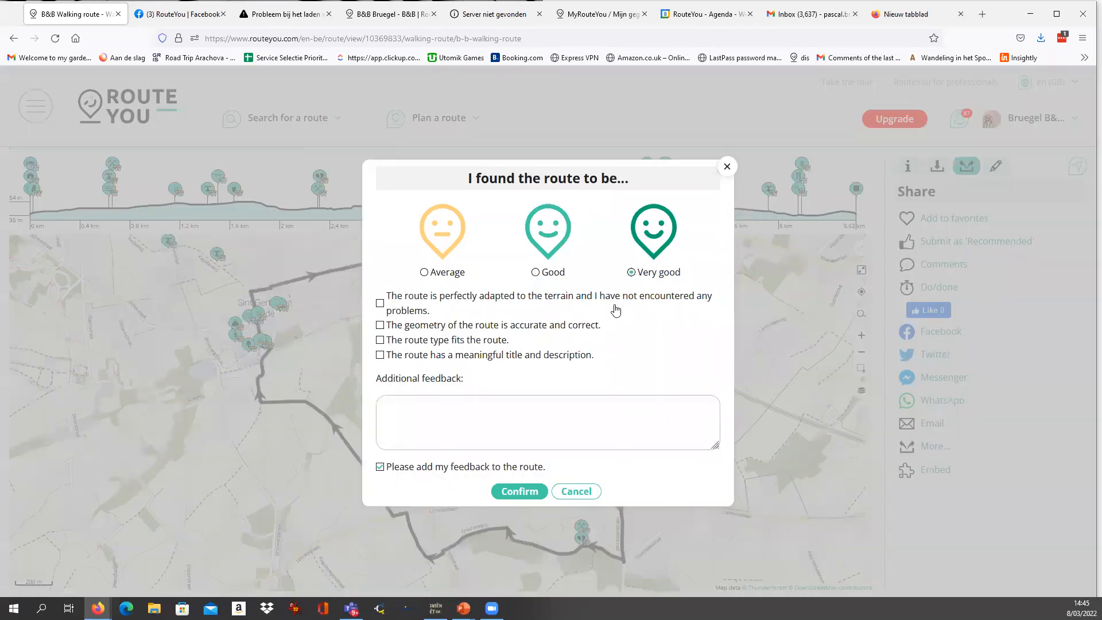
pyautogui.click(380, 303)
pyautogui.click(380, 325)
pyautogui.click(380, 354)
pyautogui.click(380, 340)
# Write additional feedback for the recommendation, submit it and dismiss the confirmation message.
pyautogui.click(422, 411)
pyautogui.write('fsqfqsdffdfqs')
pyautogui.moveTo(452, 411); pyautogui.dragTo(390, 396)
pyautogui.write('Is')
pyautogui.click(506, 492)
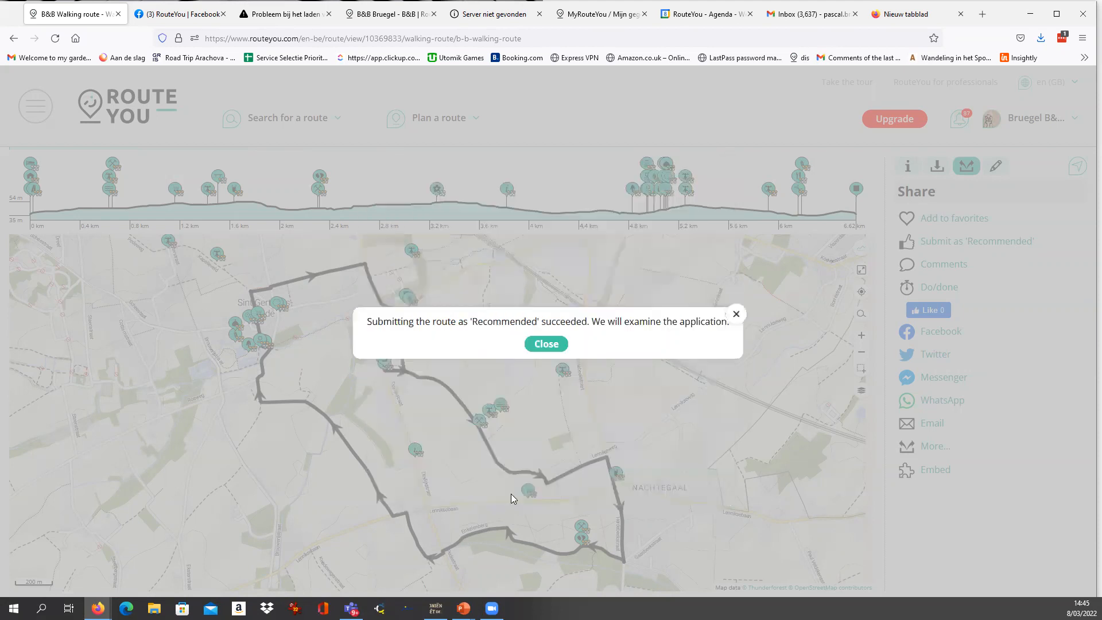
pyautogui.click(546, 344)
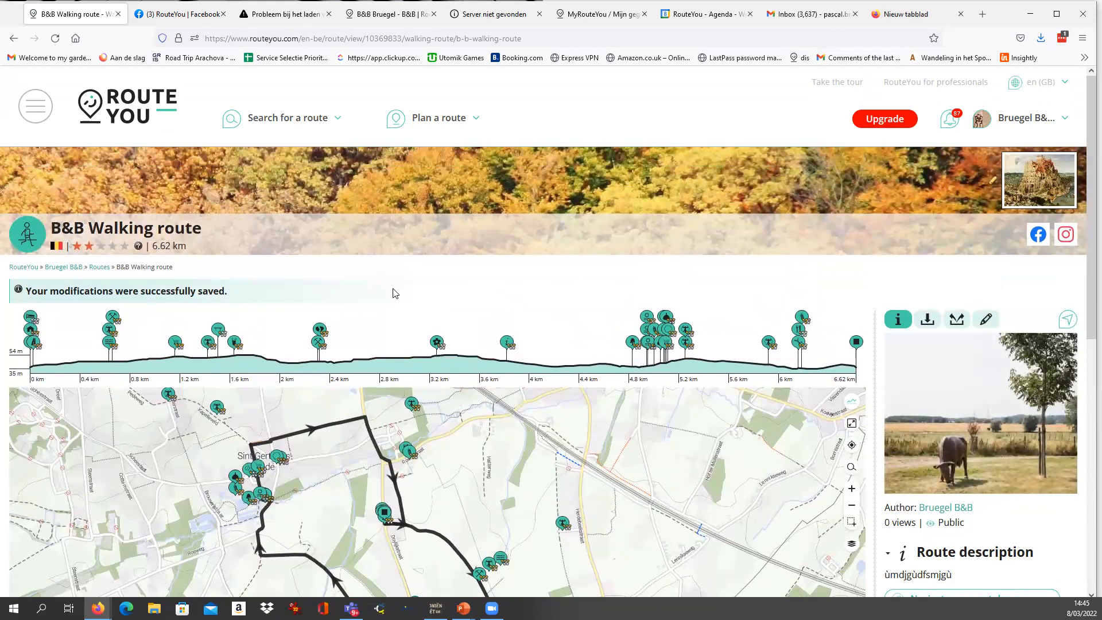
# Start adding a new event and name it "Easter event B&B Bruegel".
pyautogui.click(35, 108)
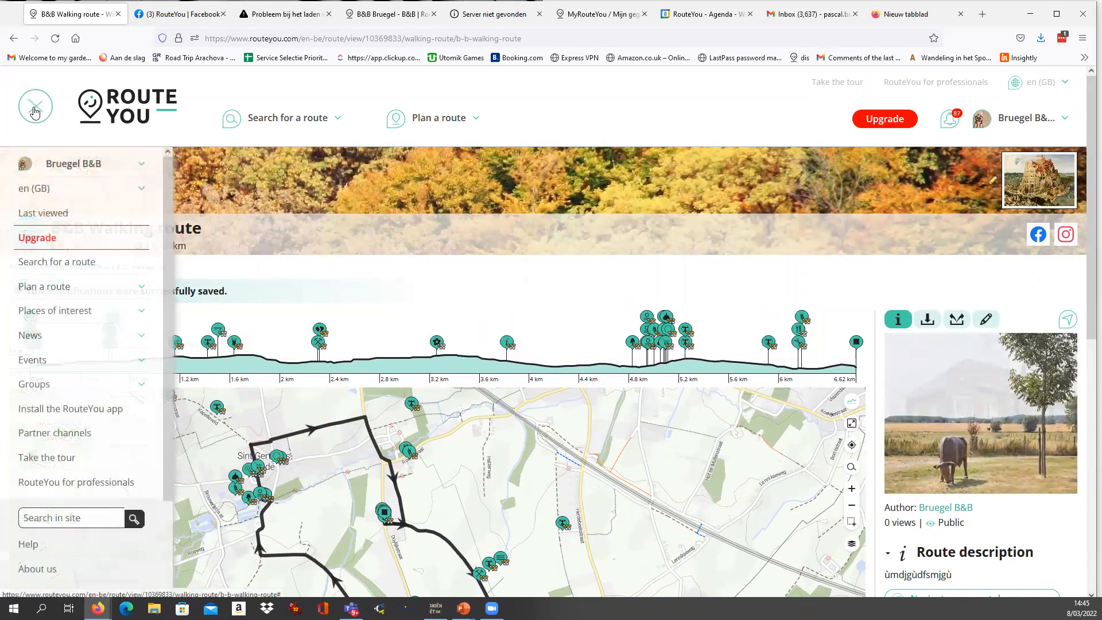
pyautogui.click(53, 367)
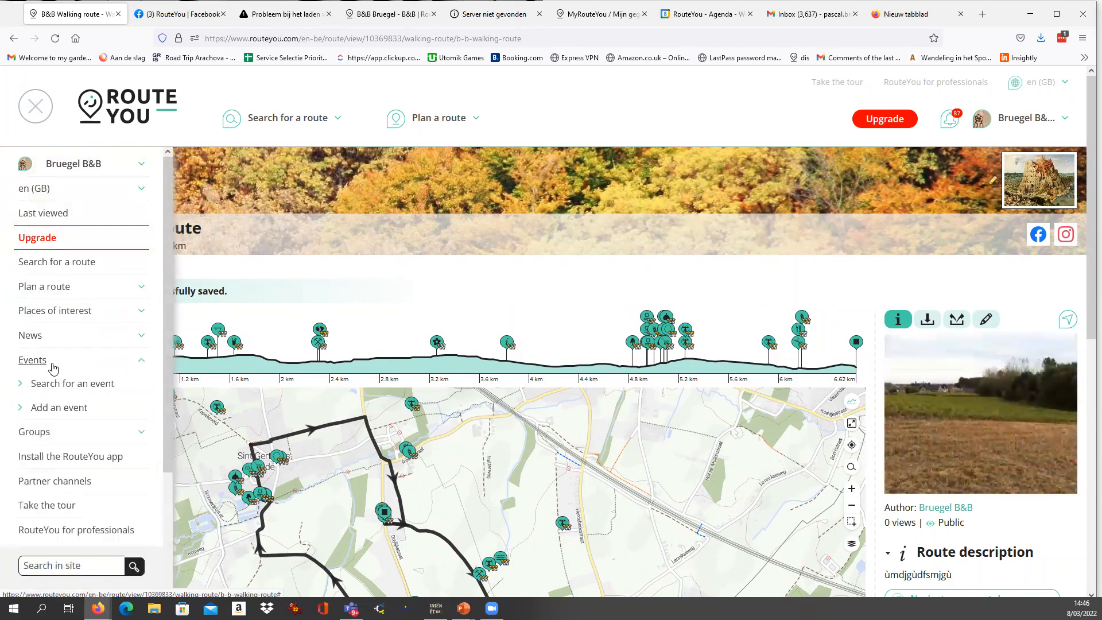
pyautogui.click(72, 409)
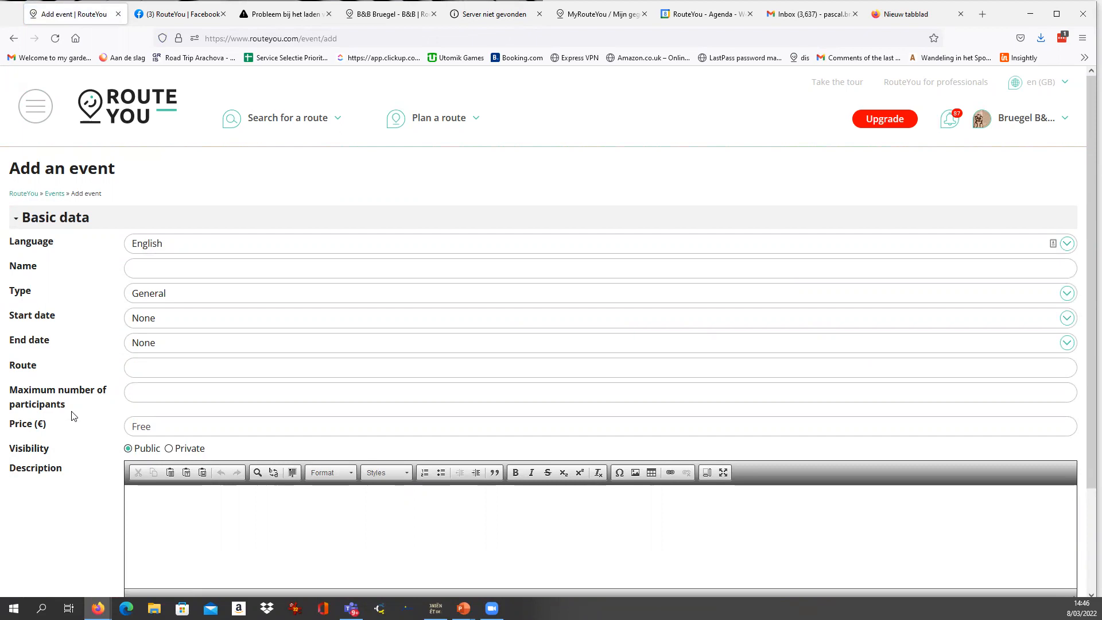
pyautogui.click(156, 274)
pyautogui.write('Easter event B&B Bruegel')
pyautogui.hotkey('ctrl', 'shift', 'Left')
pyautogui.hotkey('ctrl', 'shift', 'Left')
pyautogui.hotkey('ctrl', 'shift', 'Left')
pyautogui.hotkey('ctrl', 'shift', 'Left')
pyautogui.hotkey('ctrl', 'shift', 'Left')
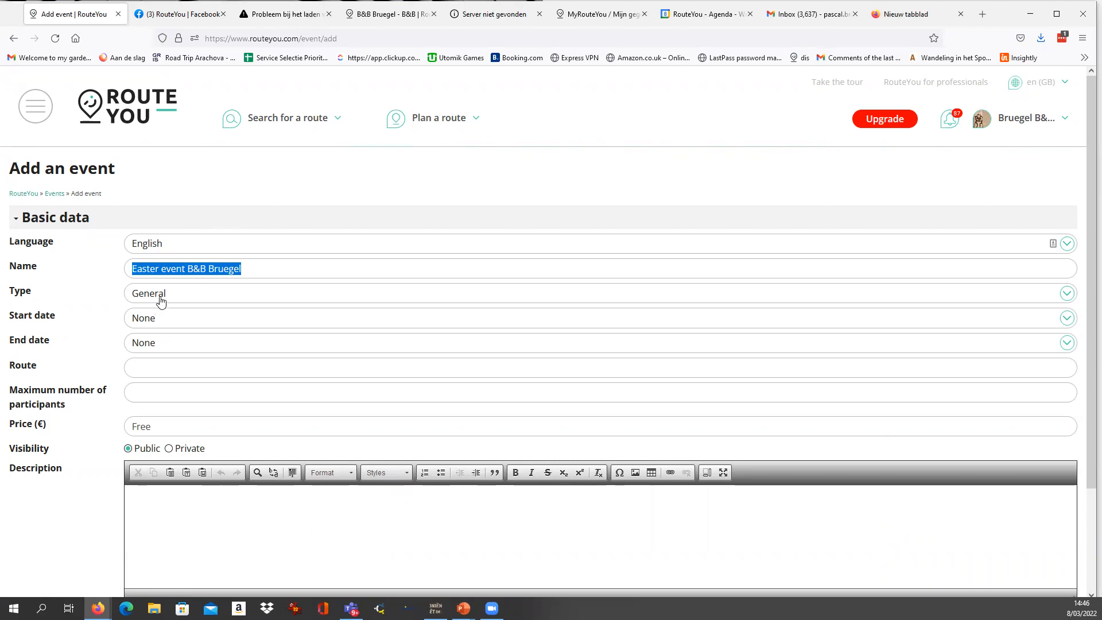
# Look through the available event types and keep General for the Easter event.
pyautogui.click(159, 299)
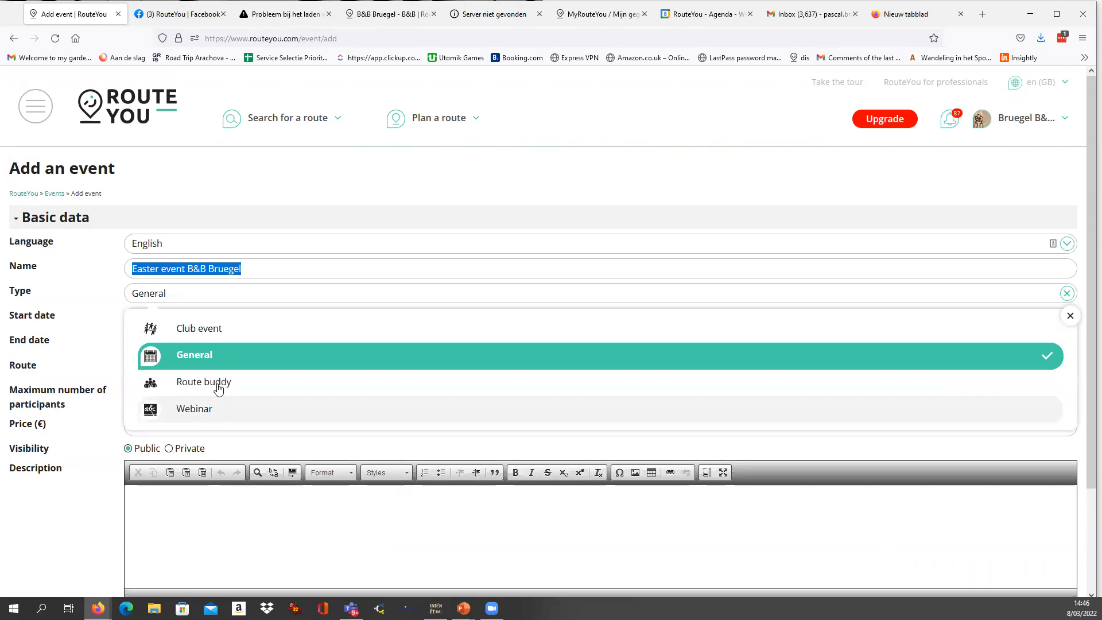
pyautogui.click(183, 299)
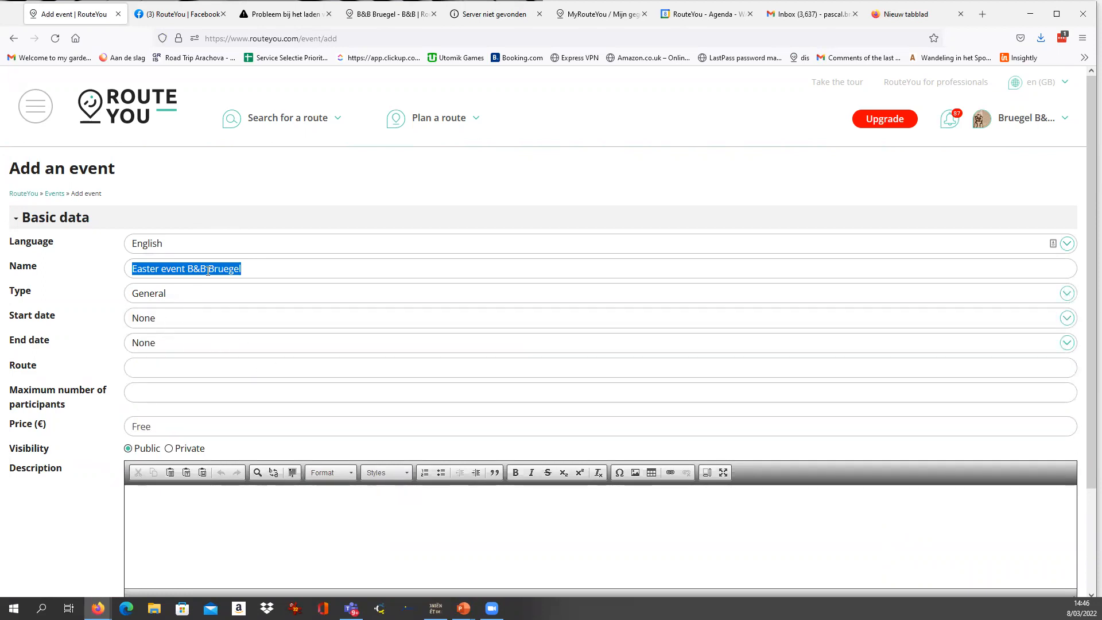
pyautogui.click(238, 273)
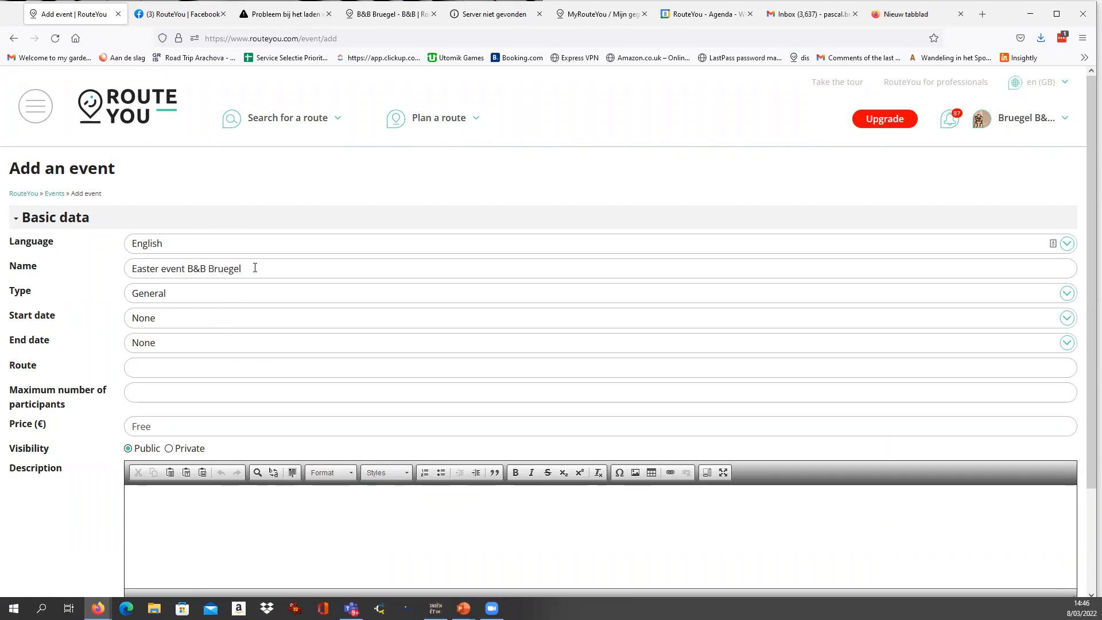
pyautogui.moveTo(254, 268); pyautogui.dragTo(79, 265)
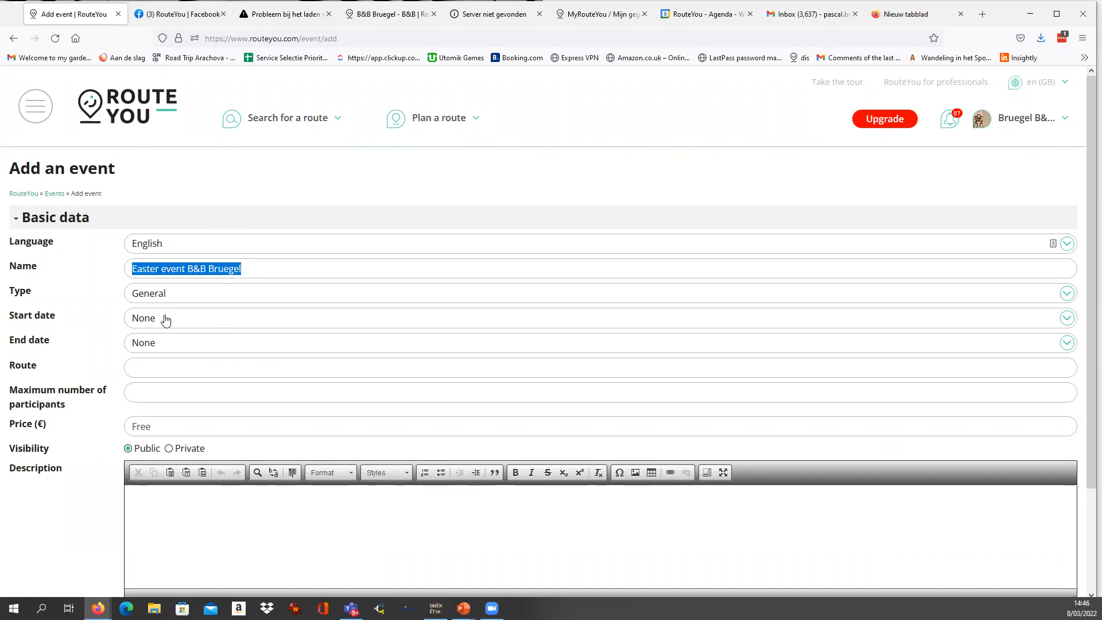
# Set the event's start date to 31 March 2022, 08:00.
pyautogui.click(146, 325)
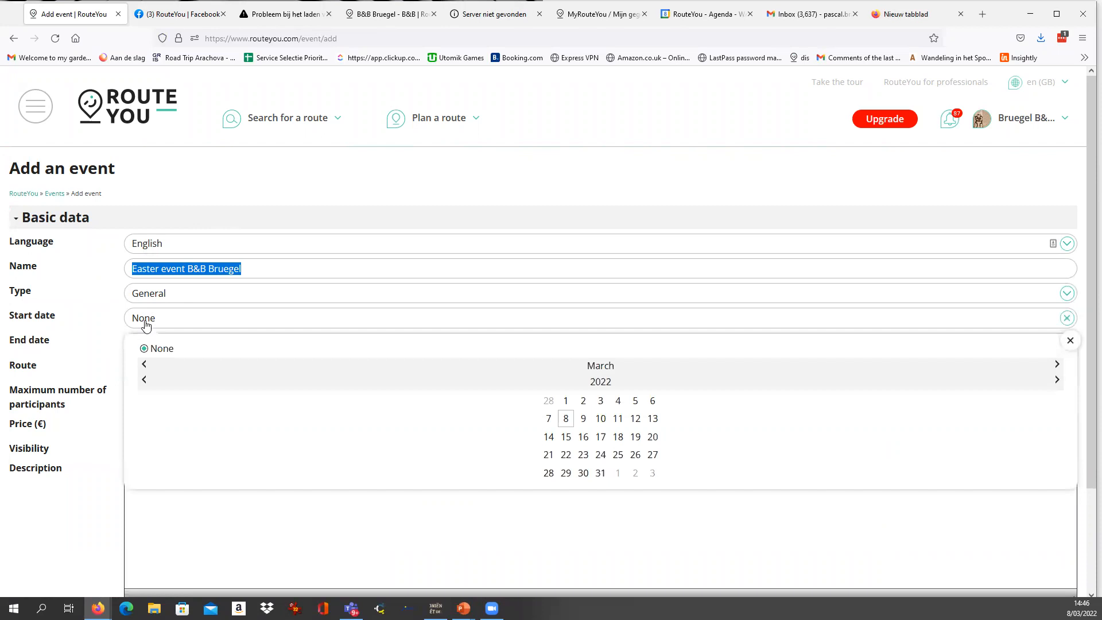
pyautogui.click(598, 474)
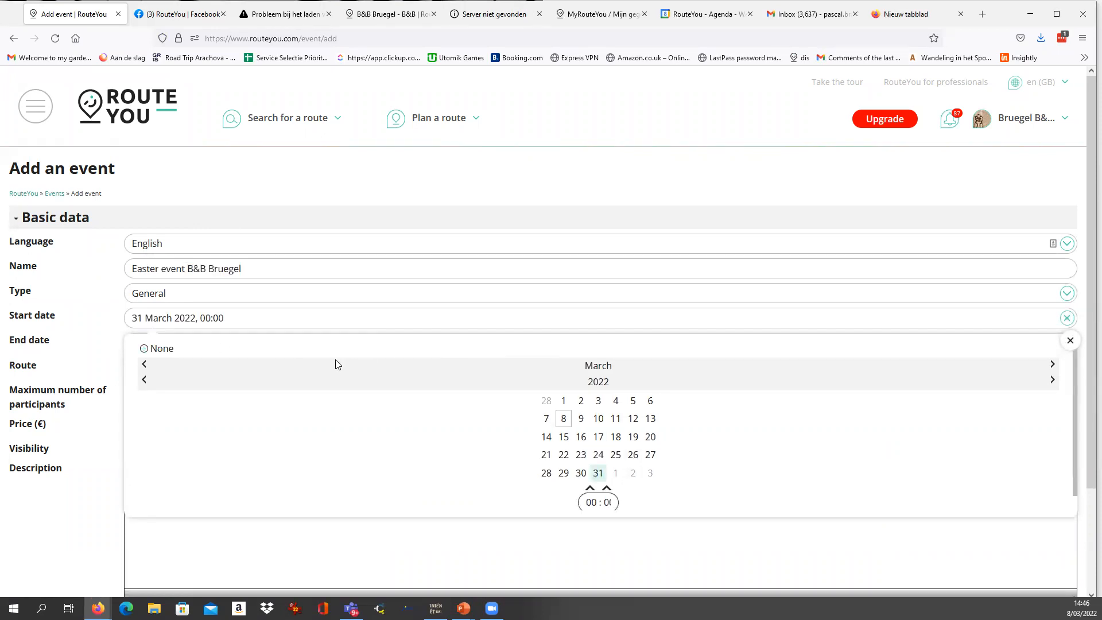
pyautogui.click(270, 315)
pyautogui.click(220, 320)
pyautogui.write('8')
pyautogui.click(280, 320)
# Set the event's end date to 3 April 2022, 22:00.
pyautogui.click(184, 350)
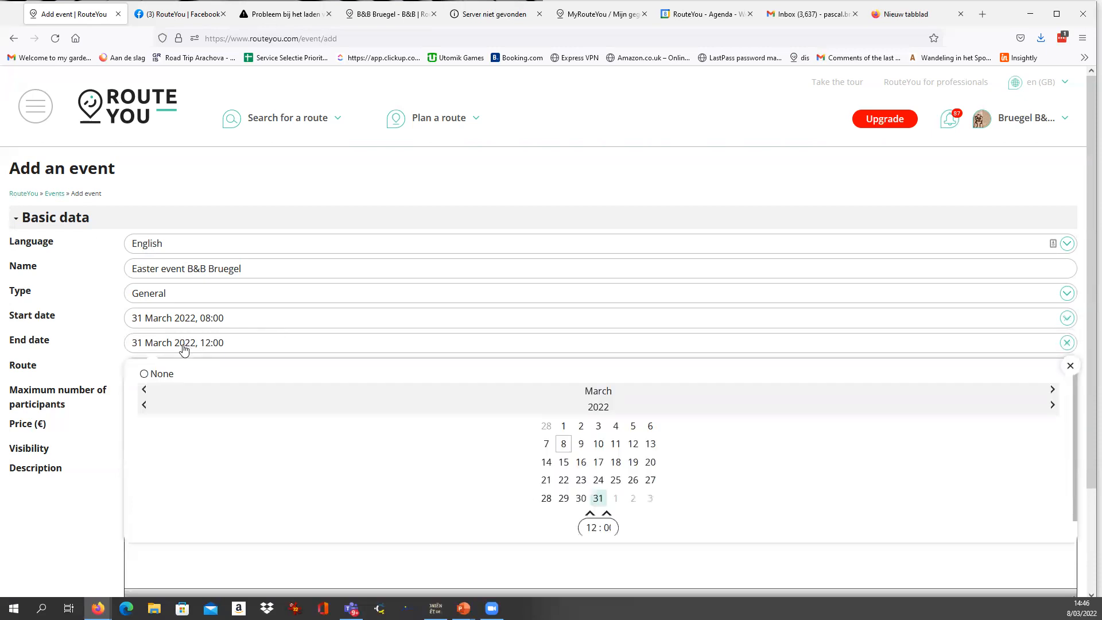
pyautogui.click(648, 499)
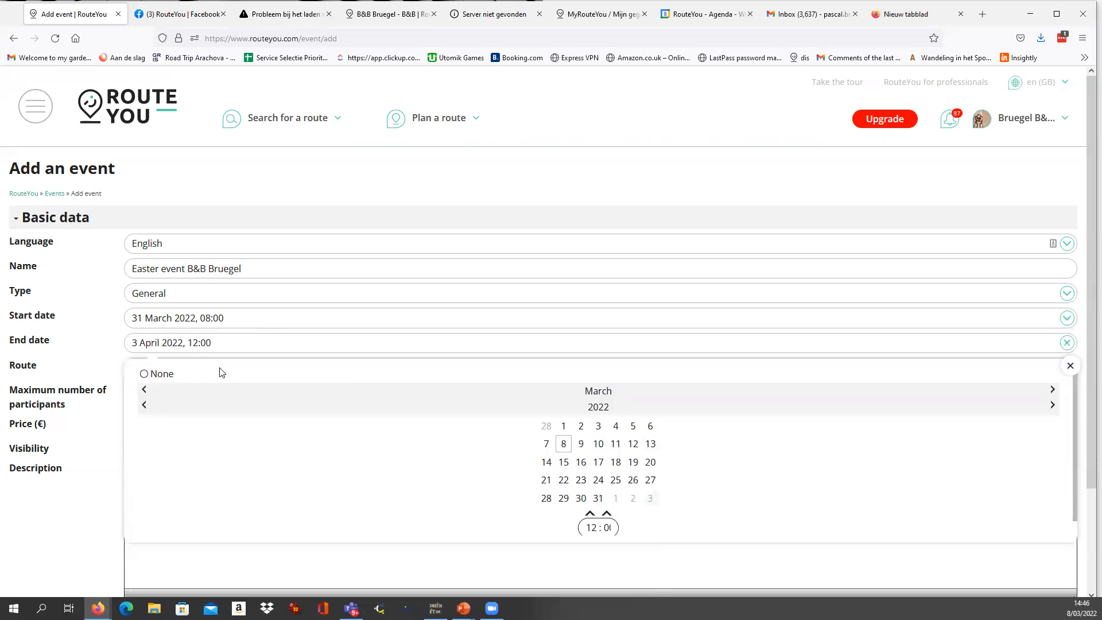
pyautogui.moveTo(592, 527); pyautogui.dragTo(576, 526)
pyautogui.write('2')
pyautogui.click(226, 344)
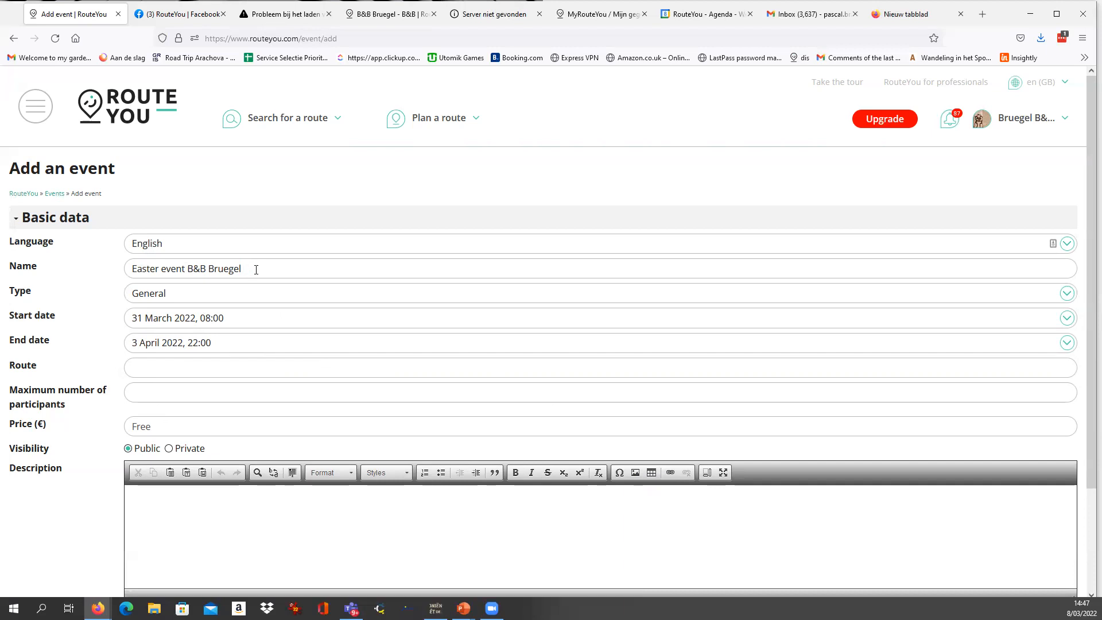
# Link the B&B Walking route to the event, searching within My routes sorted by Most recently created or edited.
pyautogui.click(149, 374)
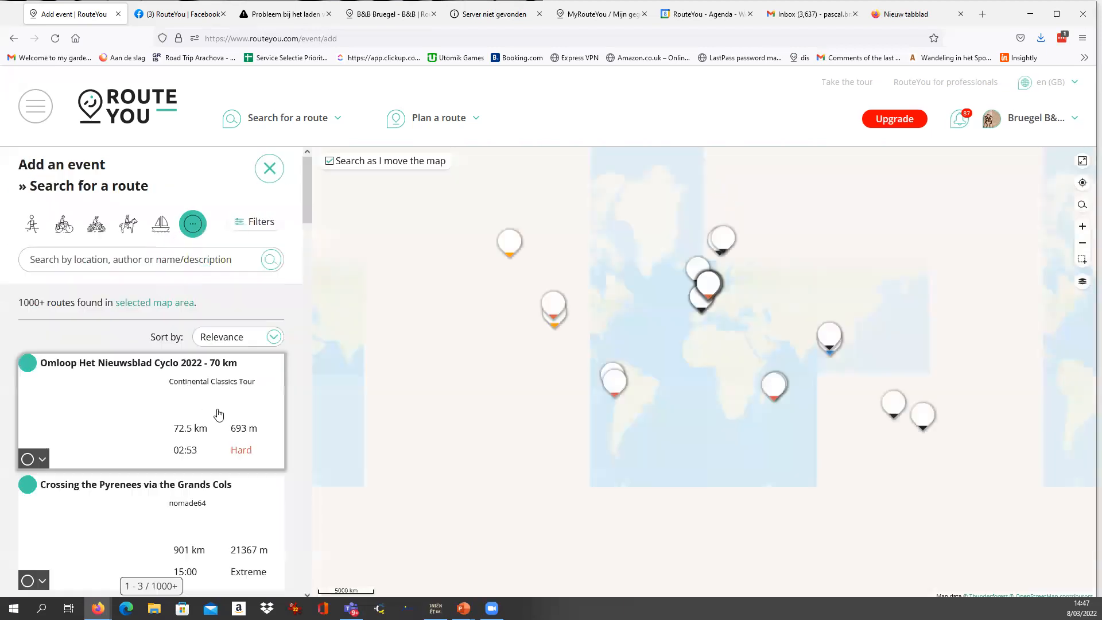
pyautogui.click(188, 262)
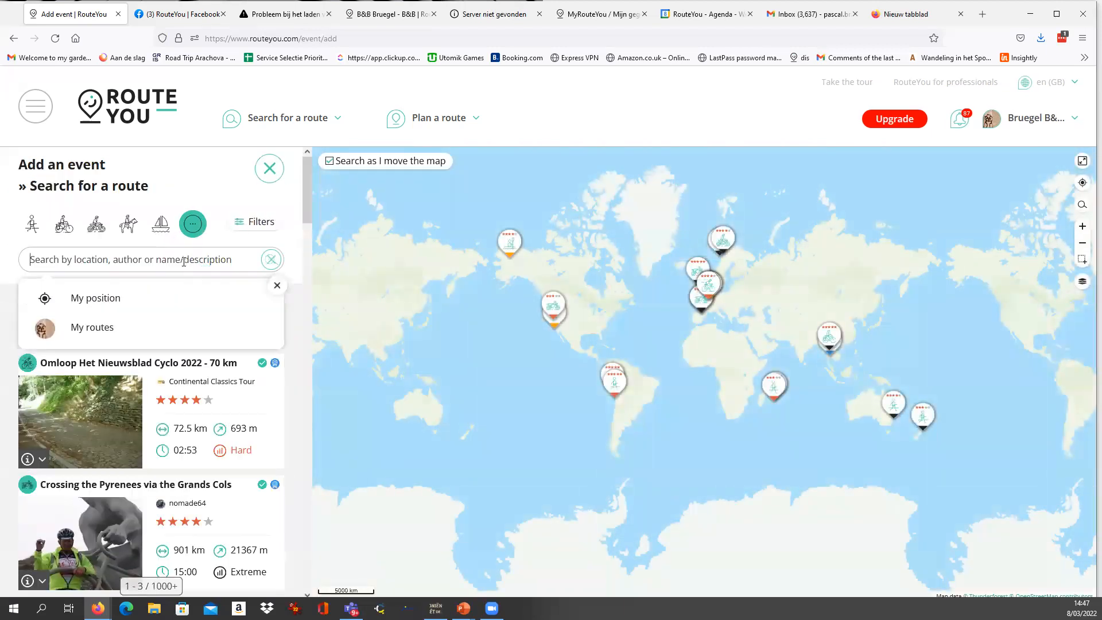
pyautogui.click(91, 330)
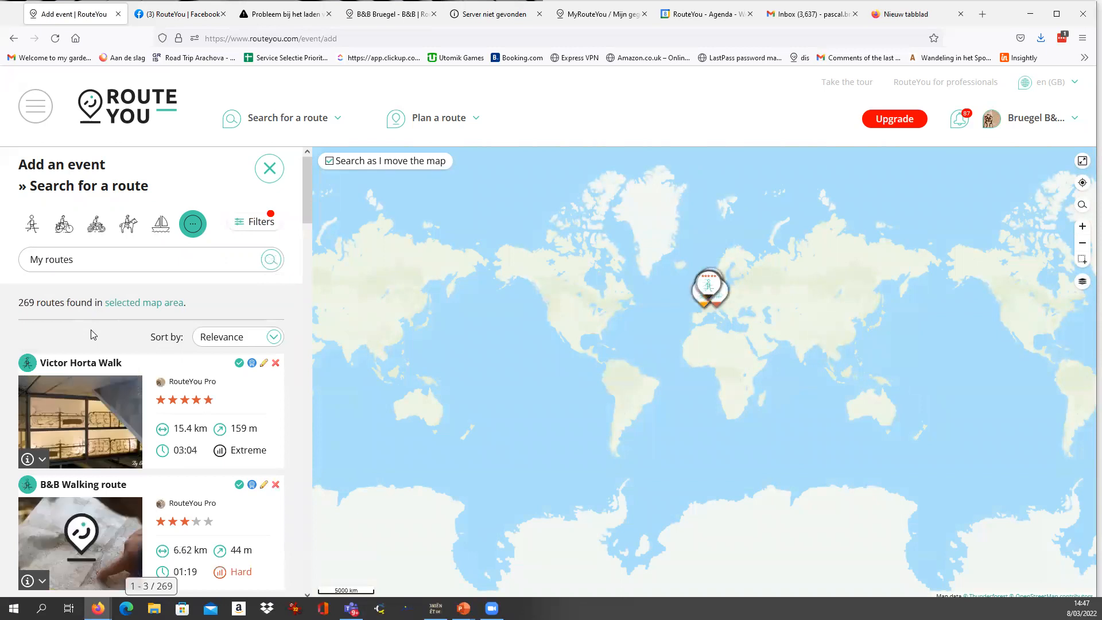
pyautogui.click(222, 337)
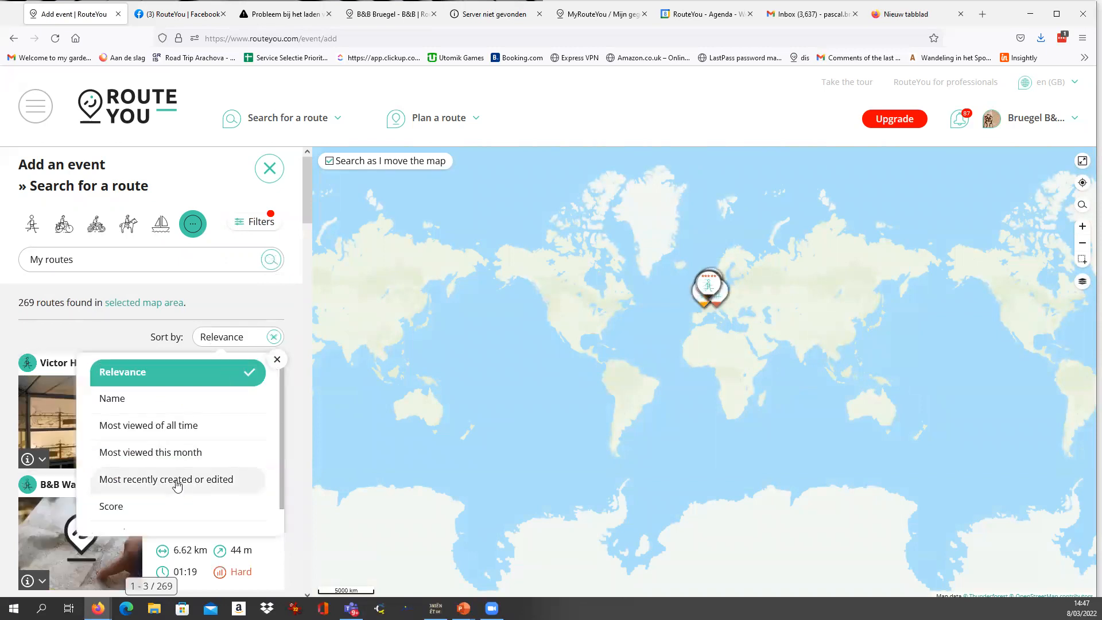
pyautogui.click(178, 481)
pyautogui.click(87, 367)
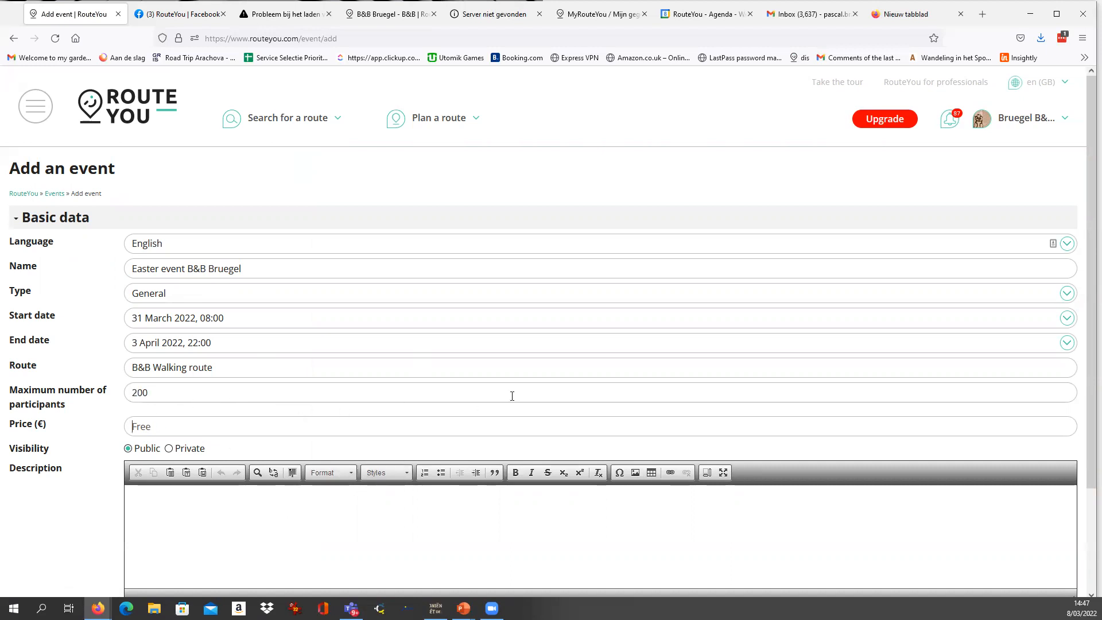
# Set the event's price to 5.00 euros, place the cursor in the empty description and review the form.
pyautogui.write('5')
pyautogui.click(301, 527)
pyautogui.scroll(-3, 314, 519)
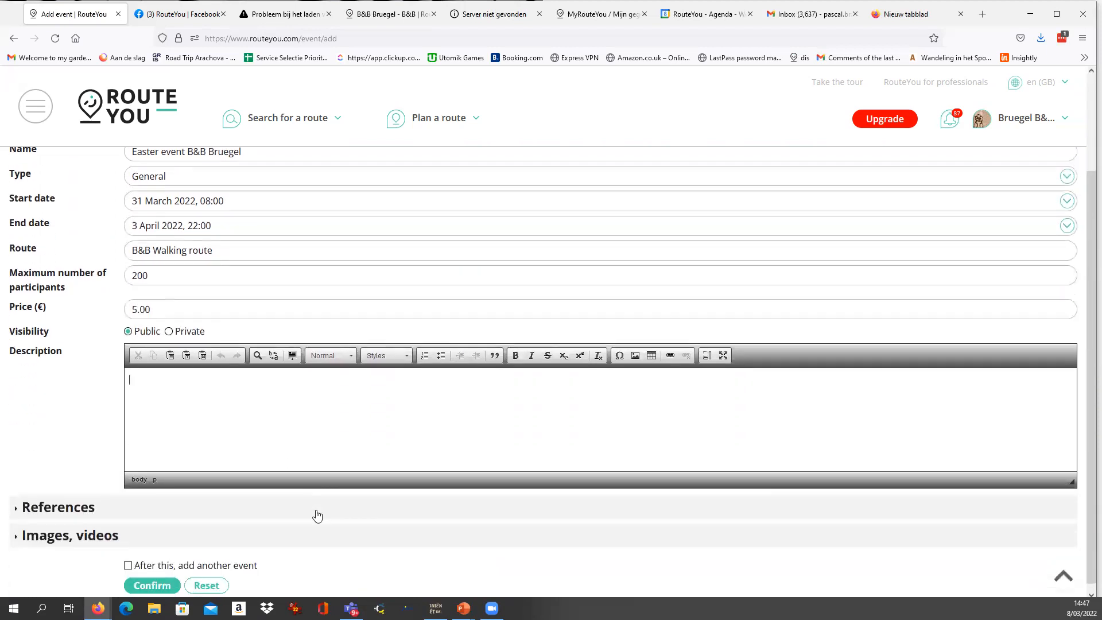
pyautogui.scroll(2, 245, 423)
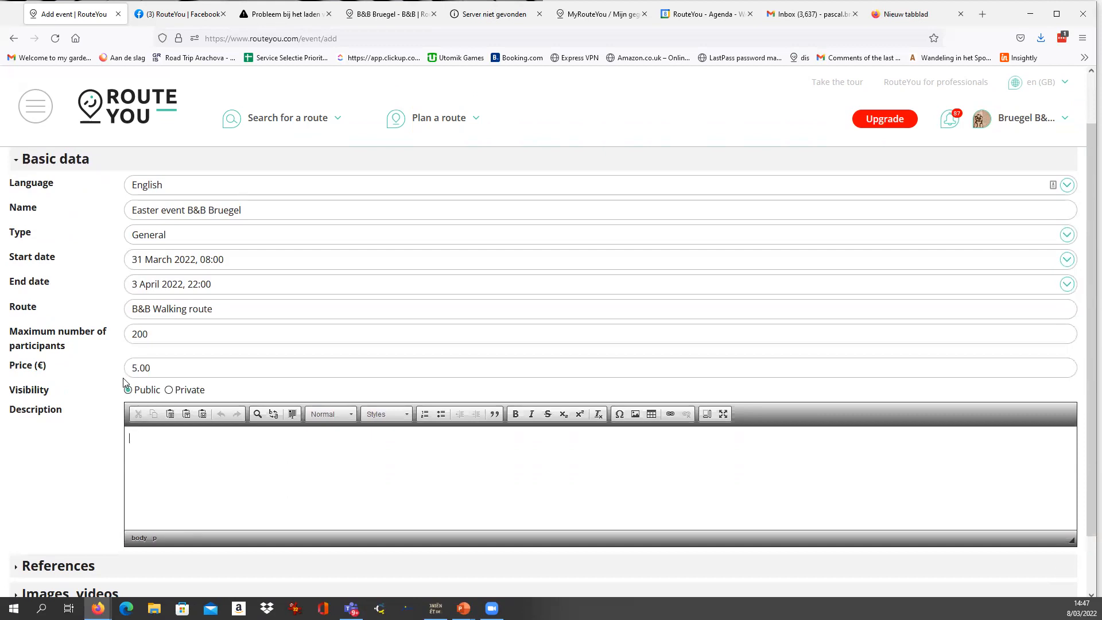
# Try the event's Private visibility and return the setting to Public.
pyautogui.scroll(1, 86, 370)
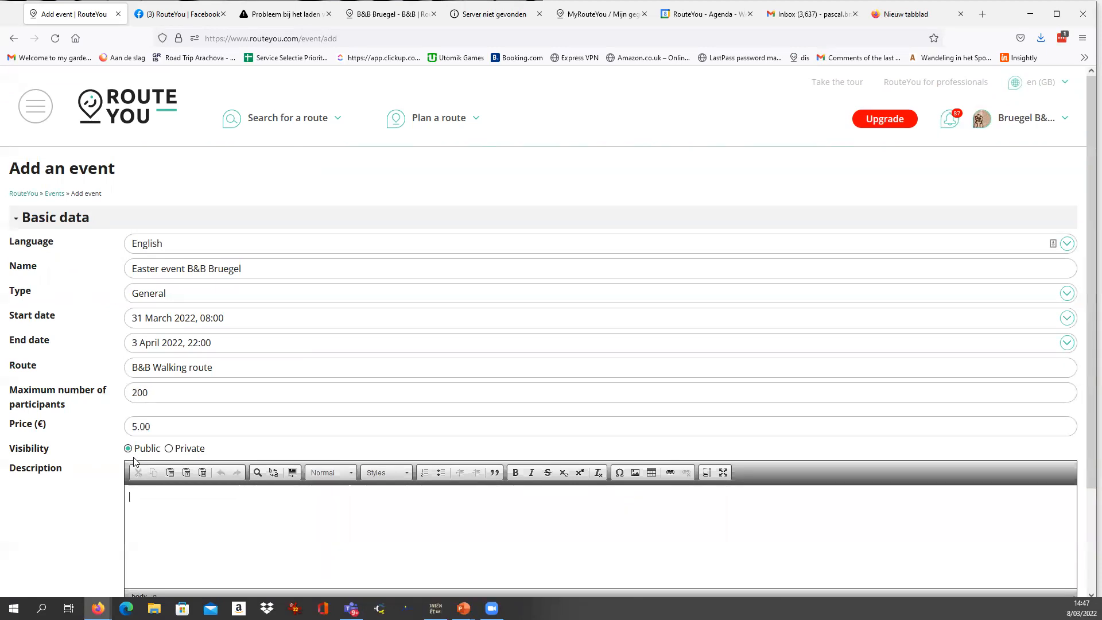
pyautogui.click(169, 450)
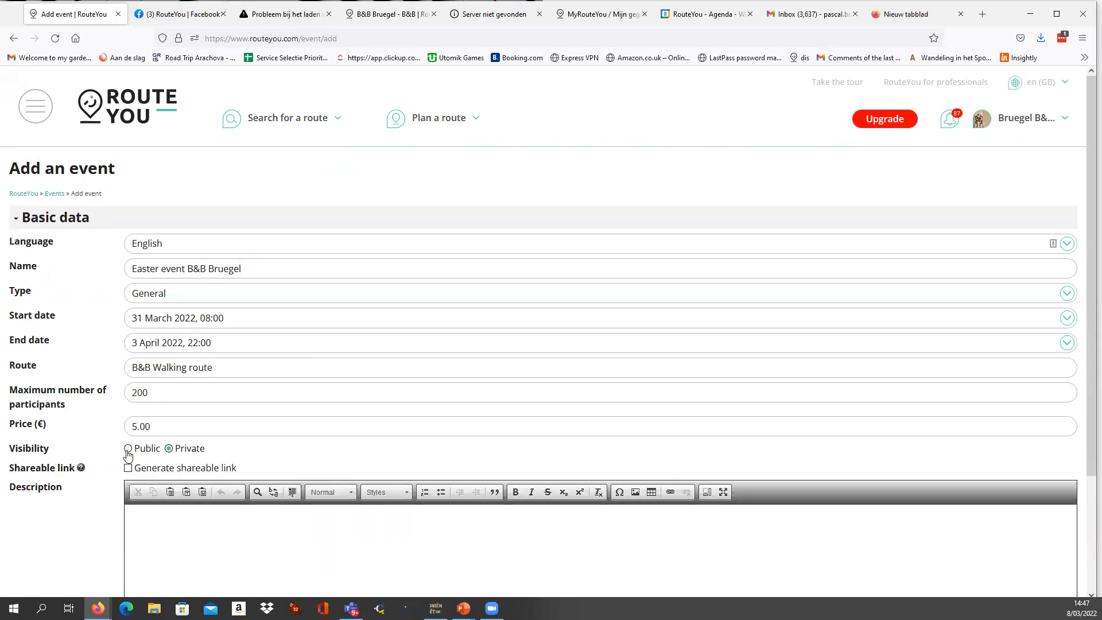
pyautogui.click(127, 451)
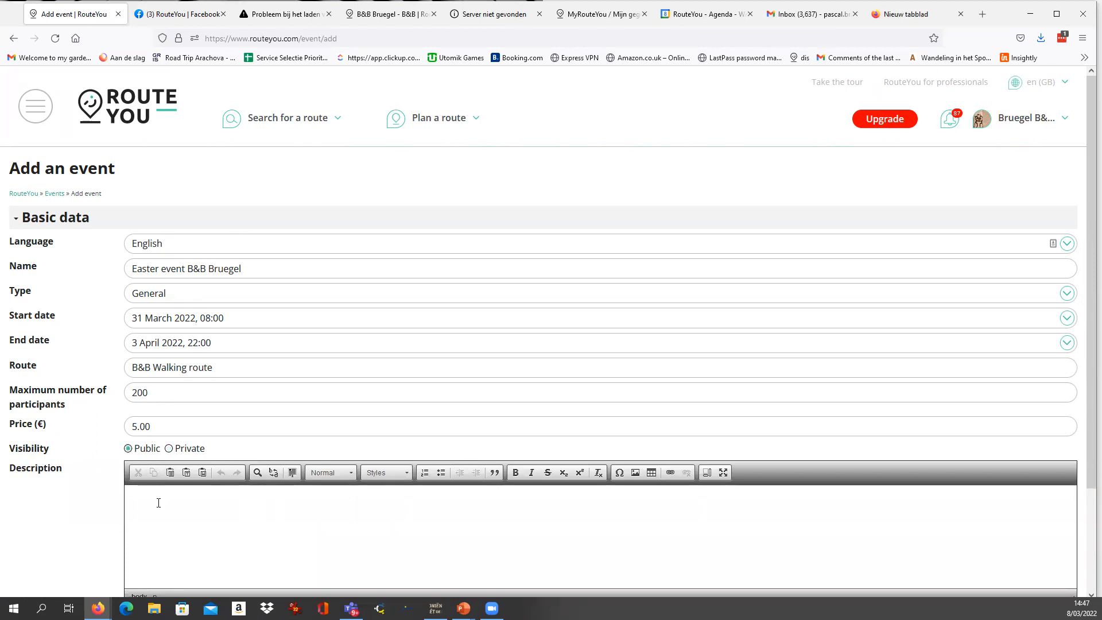
# Copy the event name into the description and add the placeholder text "ùsmljfdùqsmdkjfù qskmdjfùlkqsdjfù" and "sqùlfij ùlqsidfjùsmlqd".
pyautogui.scroll(-2, 163, 503)
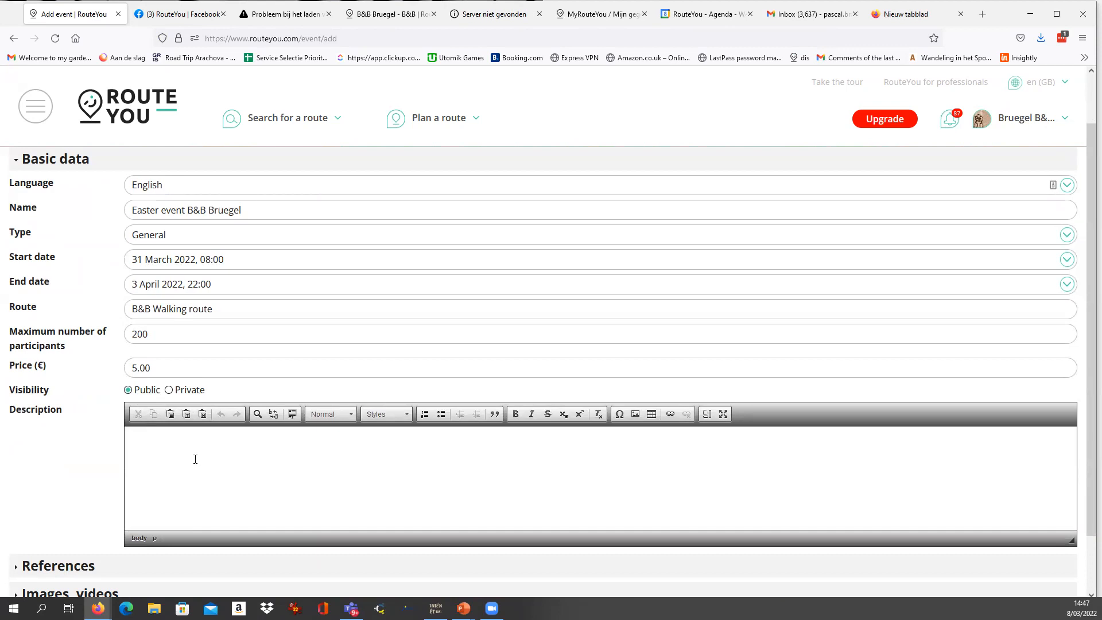
pyautogui.scroll(-2, 165, 445)
pyautogui.scroll(2, 168, 439)
pyautogui.moveTo(263, 210); pyautogui.dragTo(124, 214)
pyautogui.hotkey('ctrl', 'c')
pyautogui.click(184, 462)
pyautogui.hotkey('ctrl', 'v')
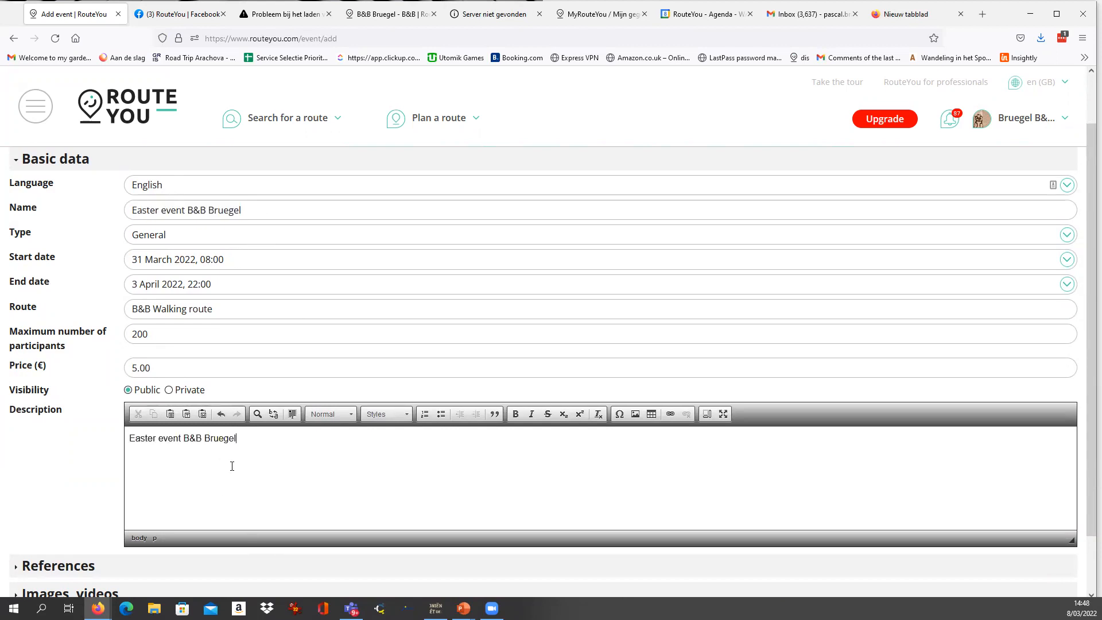
pyautogui.write('ùsmljfdùqsmdkjfù qskmdjfùlkqsdjfù')
pyautogui.press('Return')
pyautogui.write('sqùlfij ùlqsidfjùsmlqd')
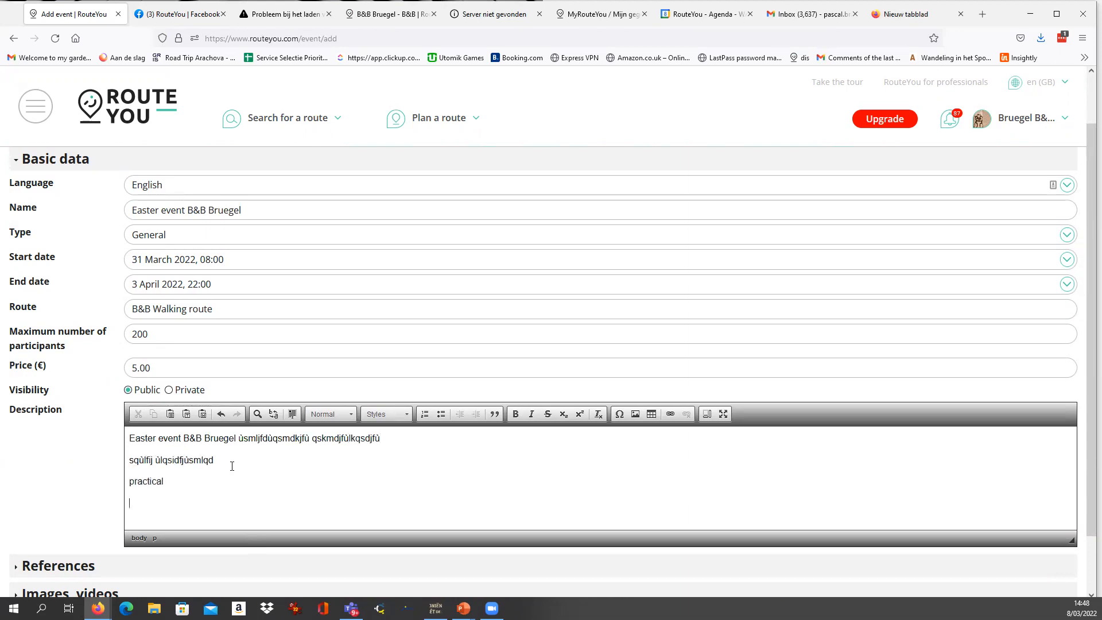
# Capitalise and bold the "Practical" line in the description and add the bold line "mlkhfmlksjqfmlkjd" below it.
pyautogui.press('Home')
pyautogui.hotkey('shift', 'Right')
pyautogui.write('P')
pyautogui.press('Home')
pyautogui.hotkey('shift', 'End')
pyautogui.hotkey('ctrl', 'b')
pyautogui.press('End')
pyautogui.press('Return')
pyautogui.write('mlkhfmlksjqfmlkjd')
# Expand the event's Images, videos section.
pyautogui.scroll(-1, 200, 474)
pyautogui.scroll(-2, 95, 510)
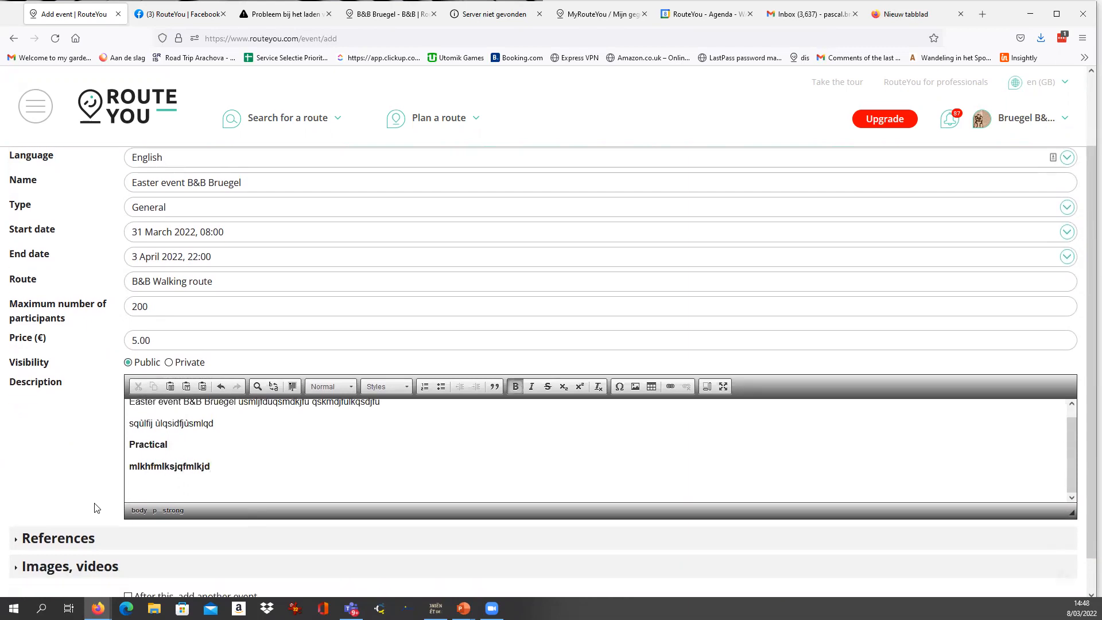
pyautogui.click(101, 533)
pyautogui.scroll(-3, 109, 528)
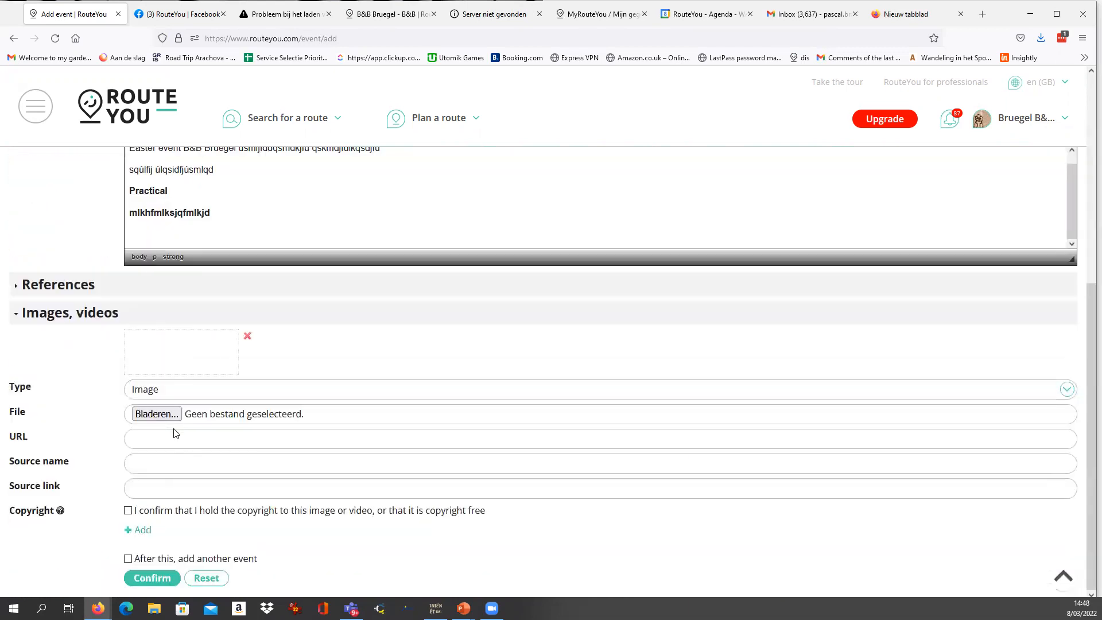
# Try BANANER_DBZ_01.jpg as the event image with a source name, and remove that image entry.
pyautogui.click(156, 414)
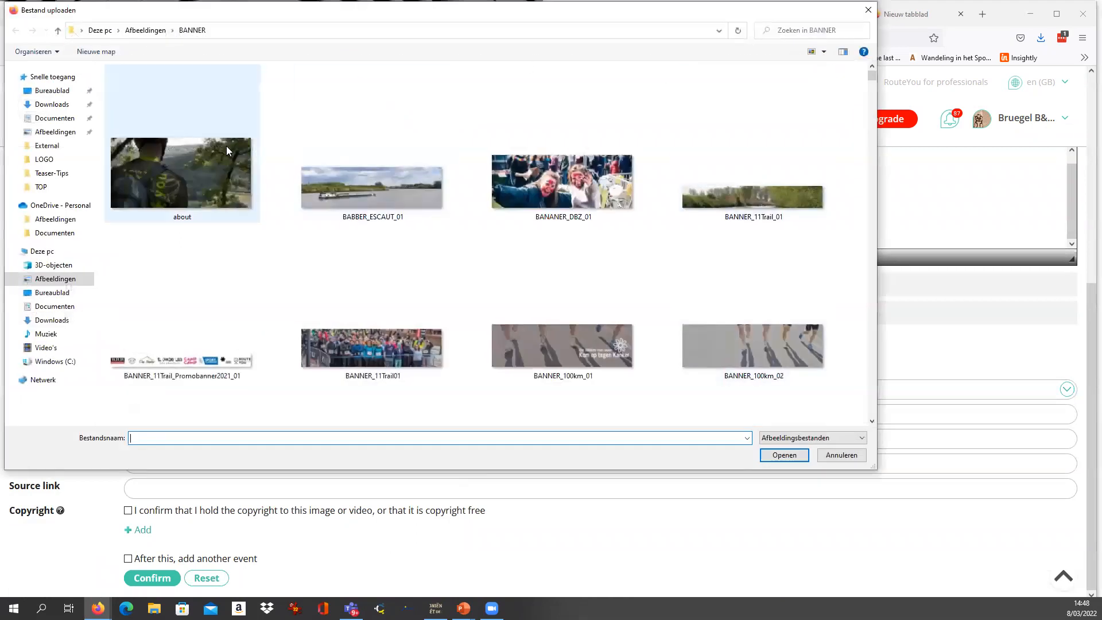
pyautogui.doubleClick(563, 212)
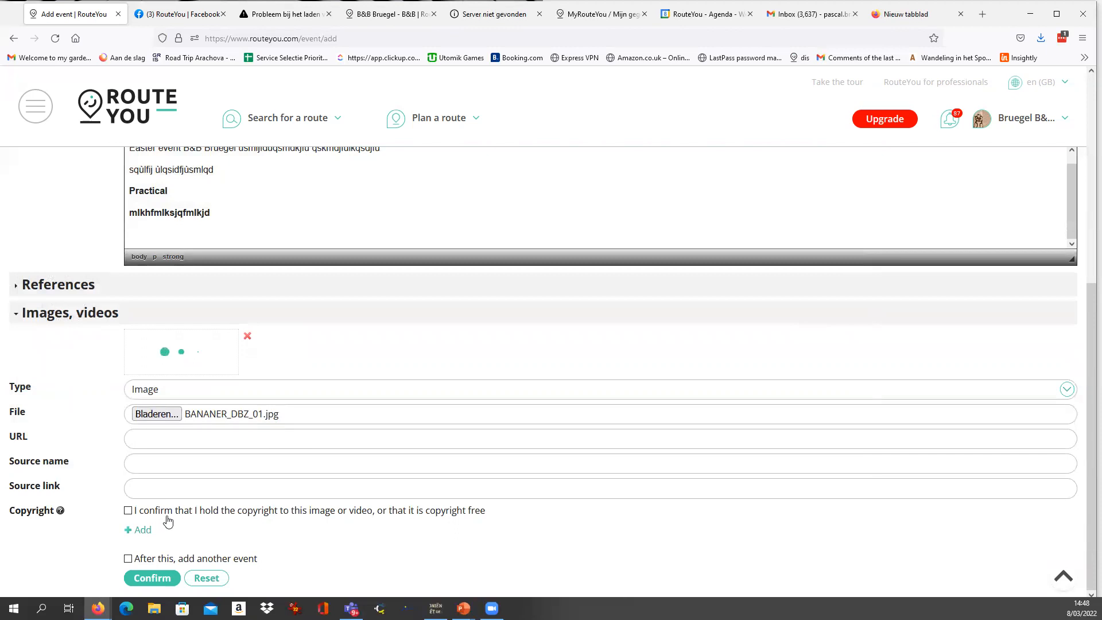
pyautogui.click(153, 464)
pyautogui.write('Patri')
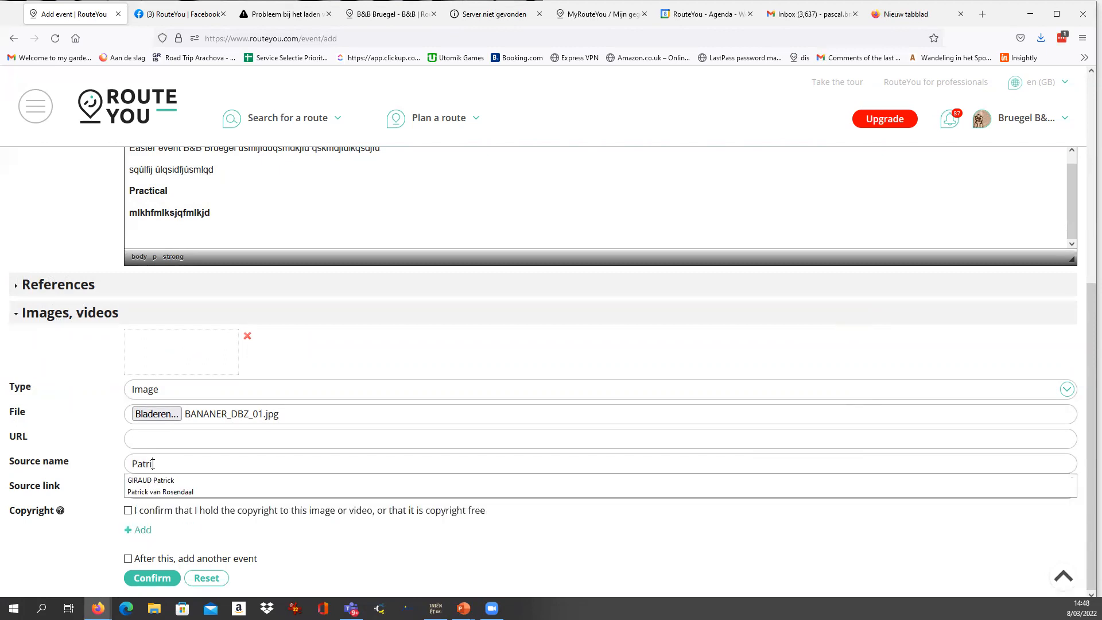
pyautogui.write('ck X')
pyautogui.hotkey('ctrl', 'a')
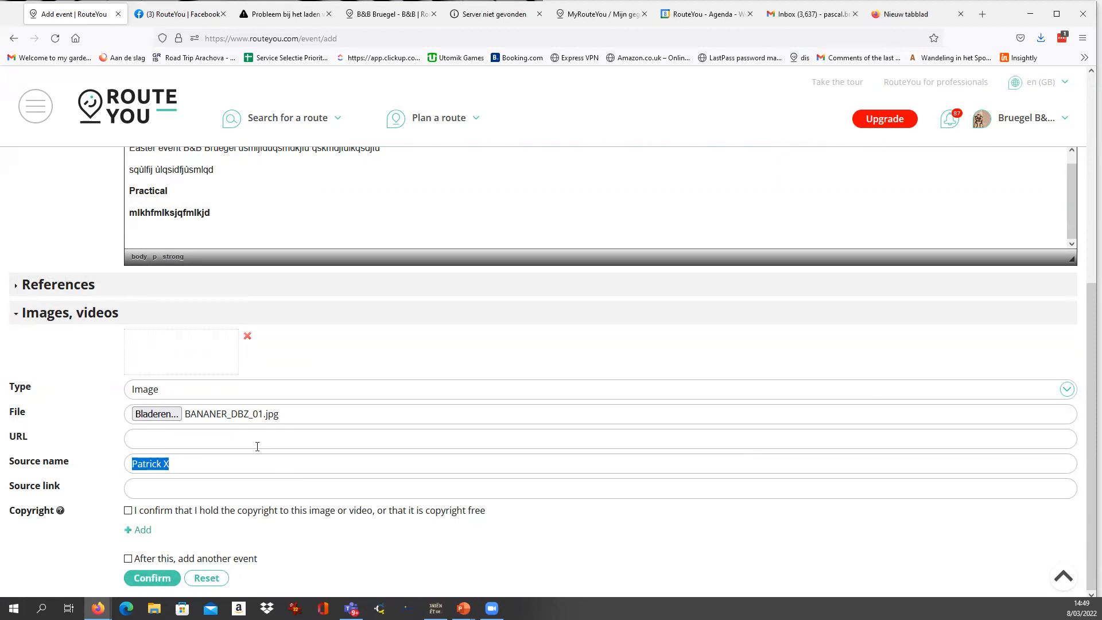
pyautogui.click(247, 336)
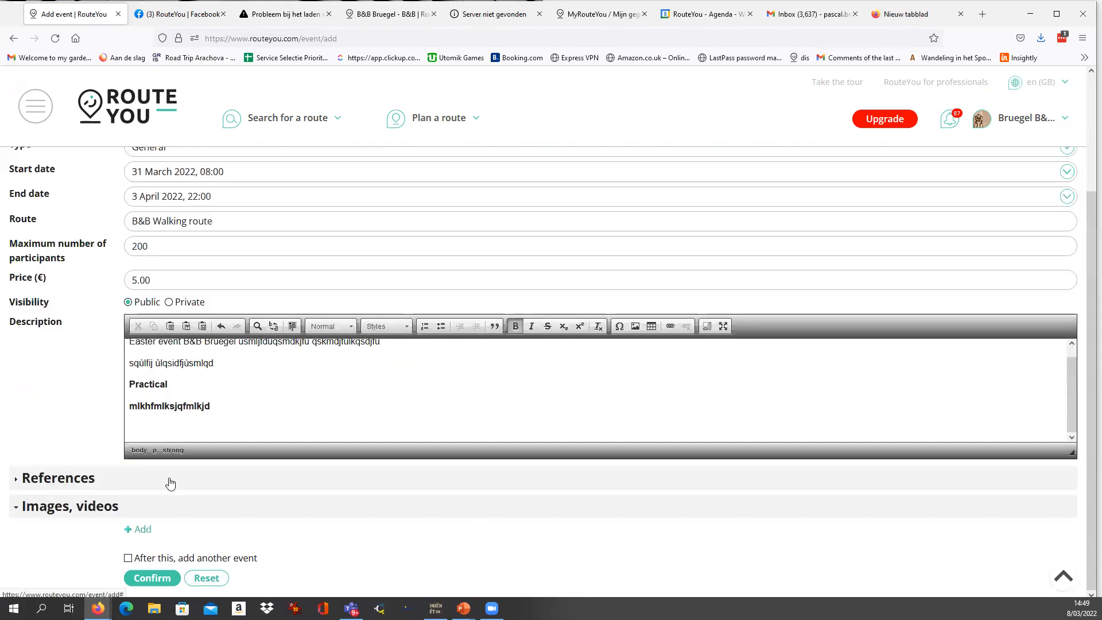
# Add a new image entry to the event and choose TOP_Bruegel_01.png from the TOP pictures folder.
pyautogui.click(142, 528)
pyautogui.scroll(-3, 166, 517)
pyautogui.click(157, 431)
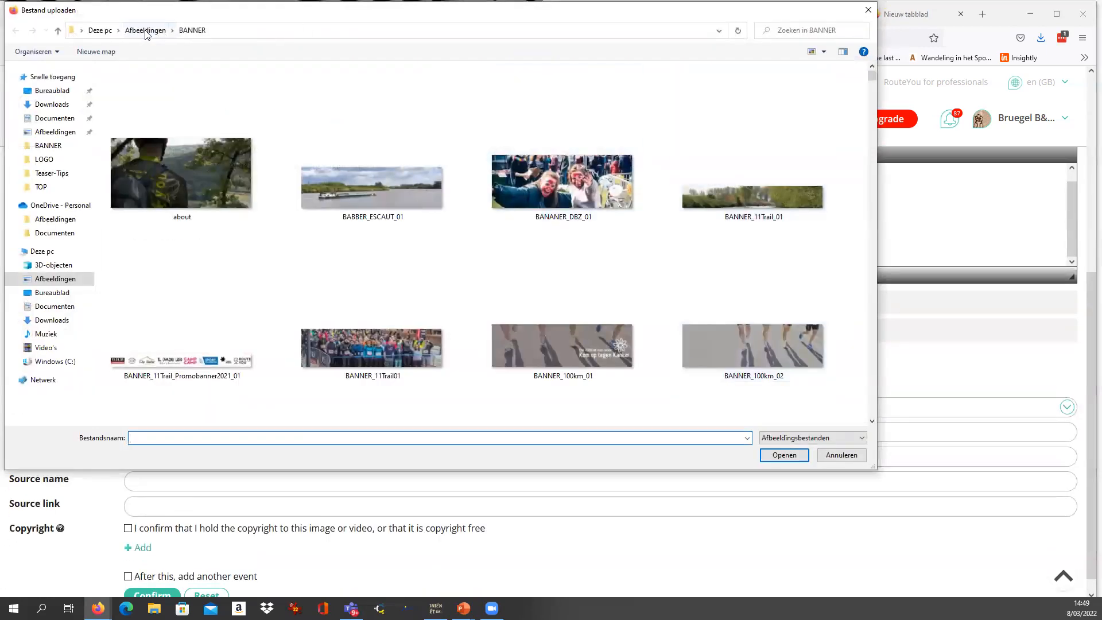
pyautogui.click(145, 31)
pyautogui.doubleClick(263, 172)
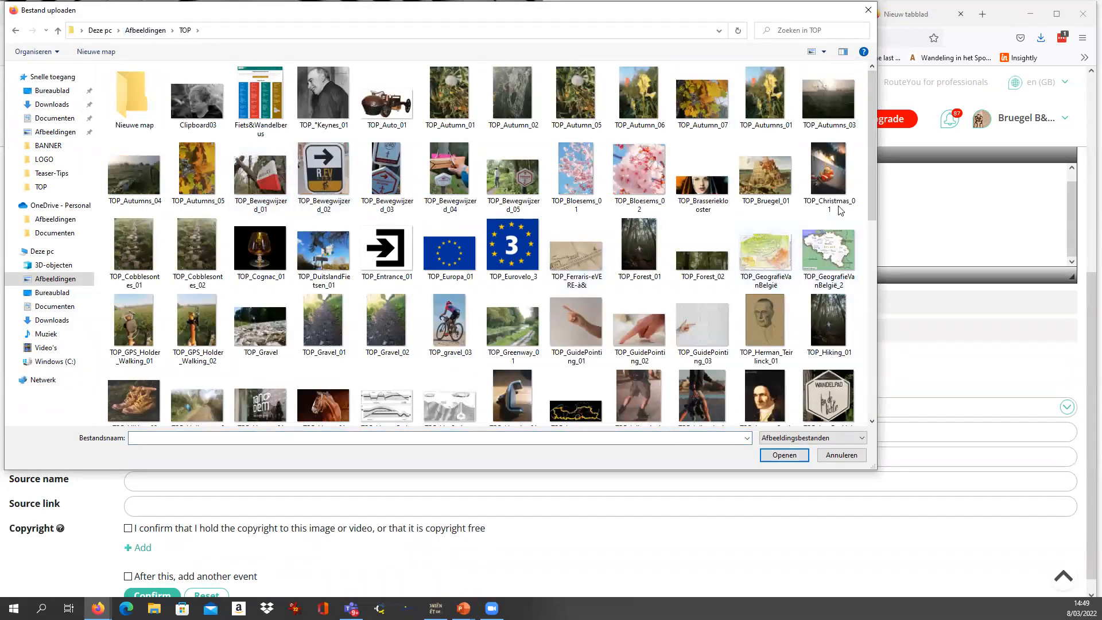
pyautogui.doubleClick(760, 182)
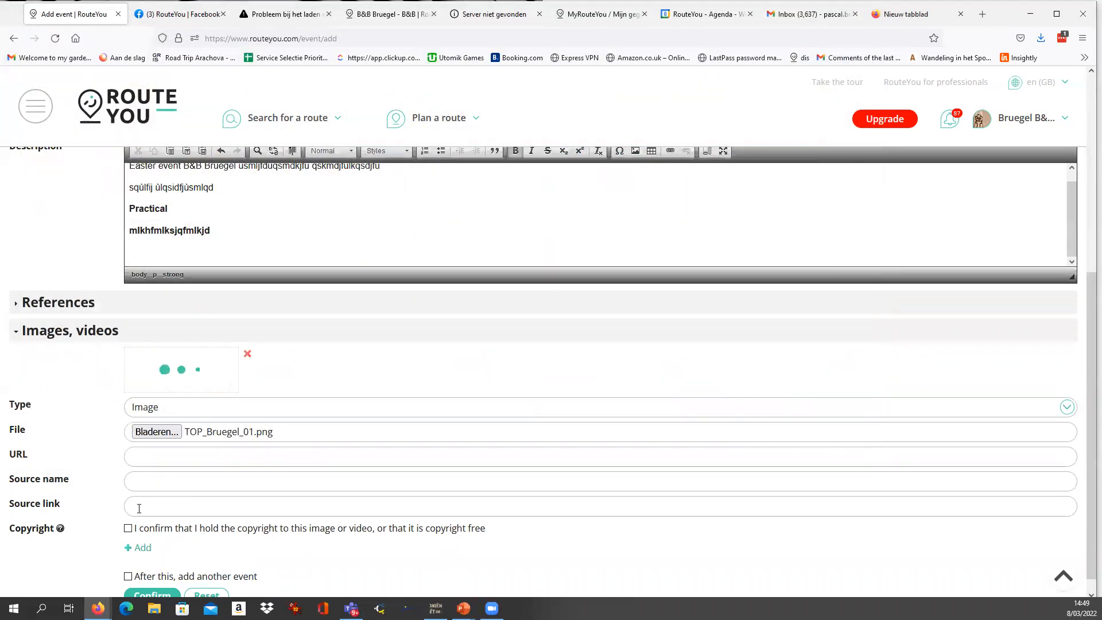
# Set the image's source name to Bruegel, confirm its copyright and save the event.
pyautogui.write('Brue')
pyautogui.click(128, 528)
pyautogui.scroll(-1, 197, 541)
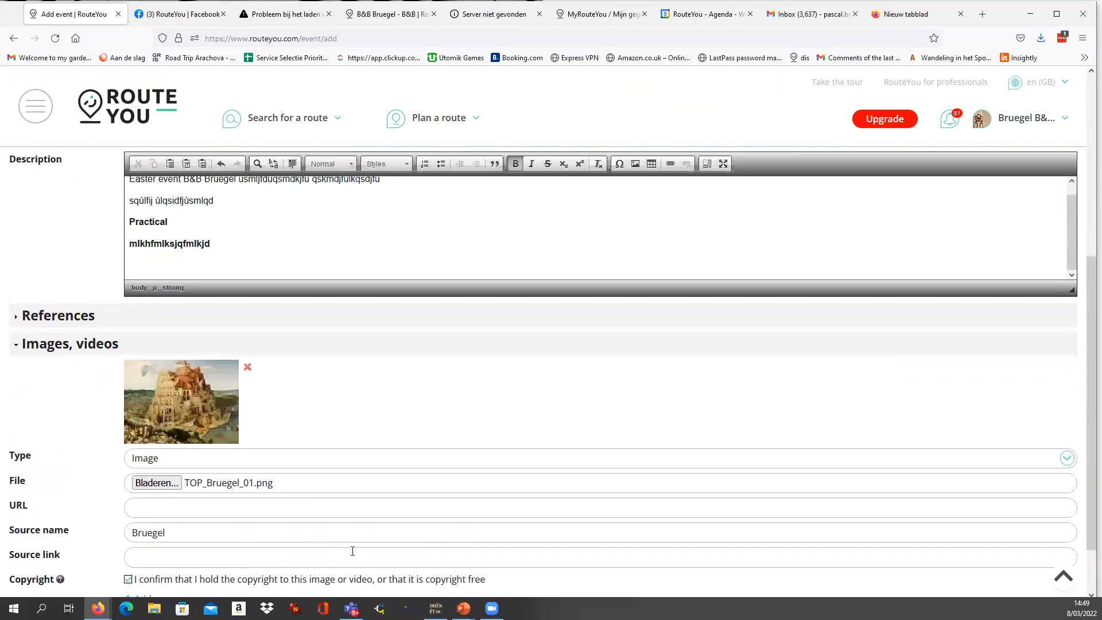
pyautogui.scroll(-2, 352, 549)
pyautogui.click(152, 579)
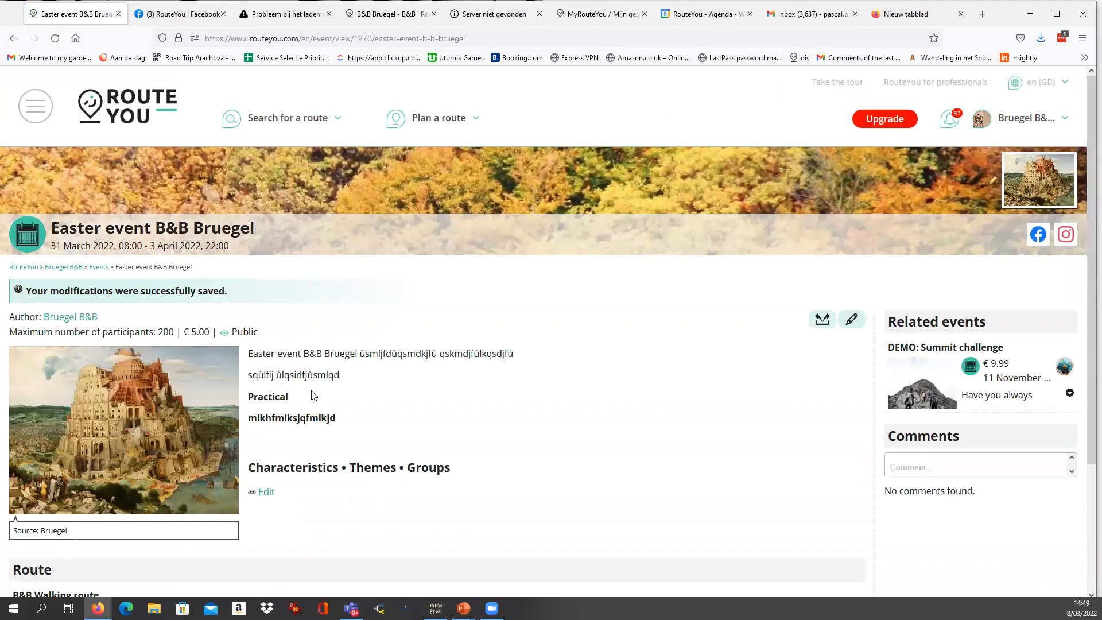
# Review the saved event page, including its participant limit, price, visibility, description and linked route.
pyautogui.scroll(-1, 313, 320)
pyautogui.scroll(-1, 312, 320)
pyautogui.scroll(1, 325, 271)
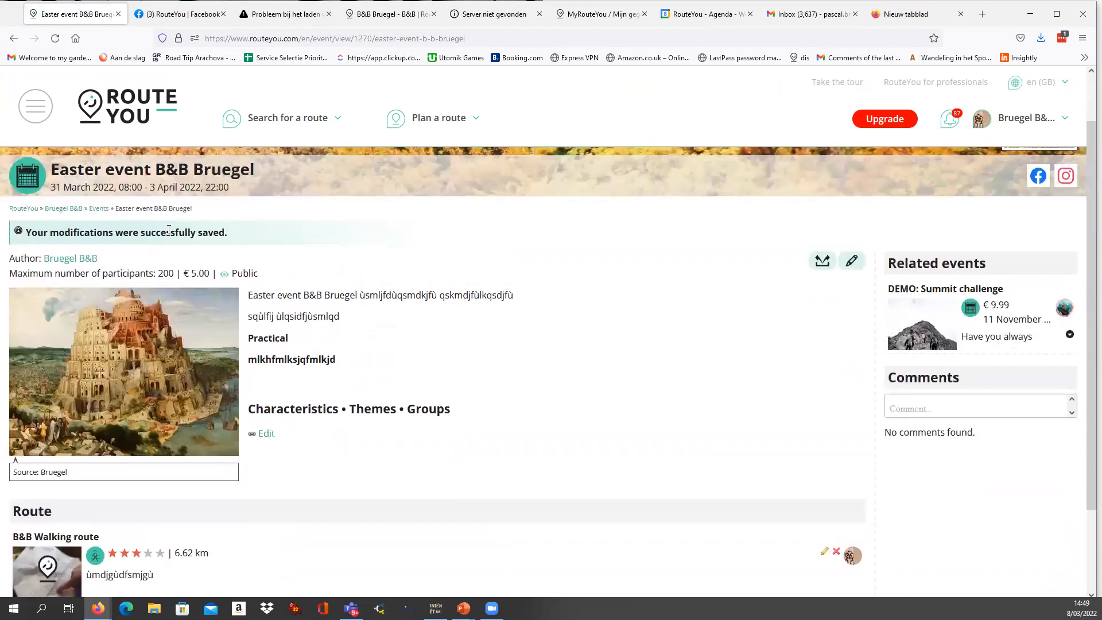
pyautogui.moveTo(160, 274); pyautogui.dragTo(208, 274)
pyautogui.moveTo(256, 293); pyautogui.dragTo(570, 354)
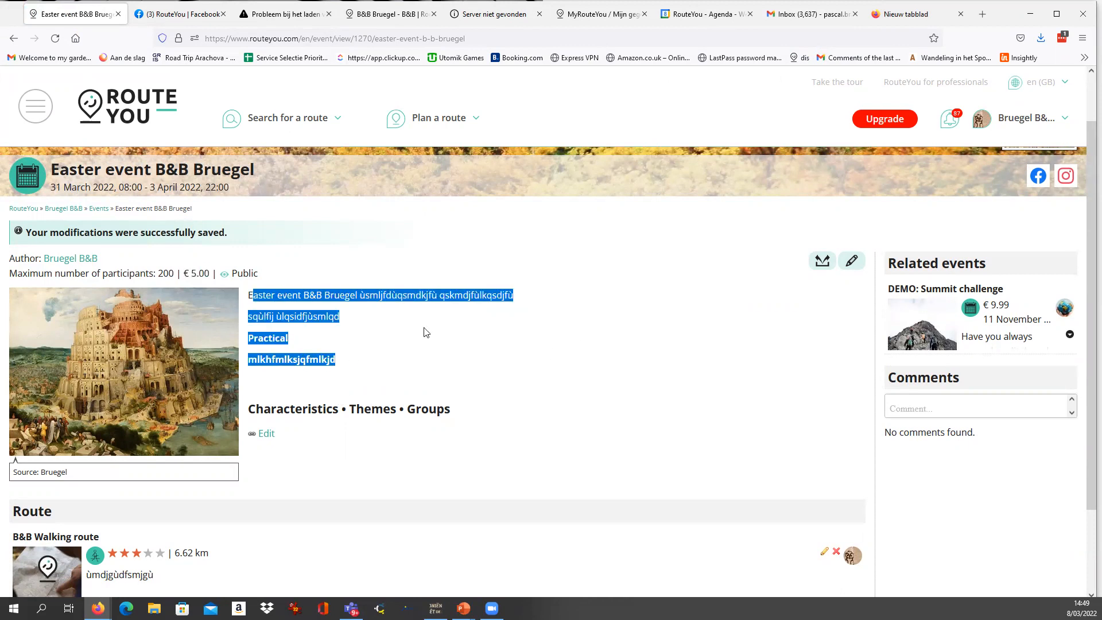
pyautogui.click(255, 297)
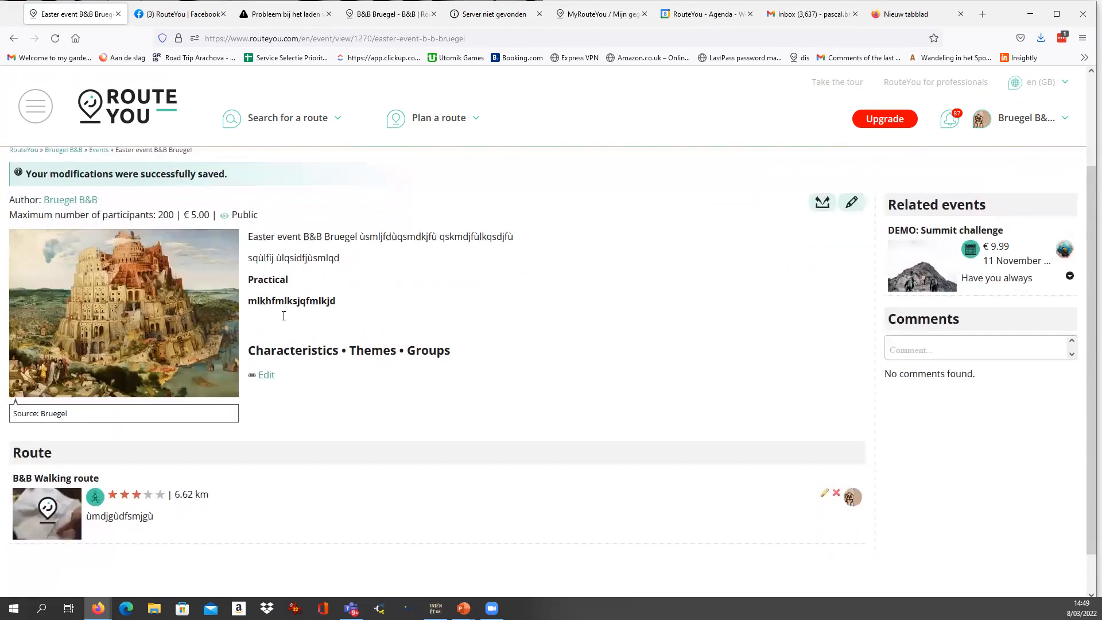
pyautogui.scroll(-2, 283, 315)
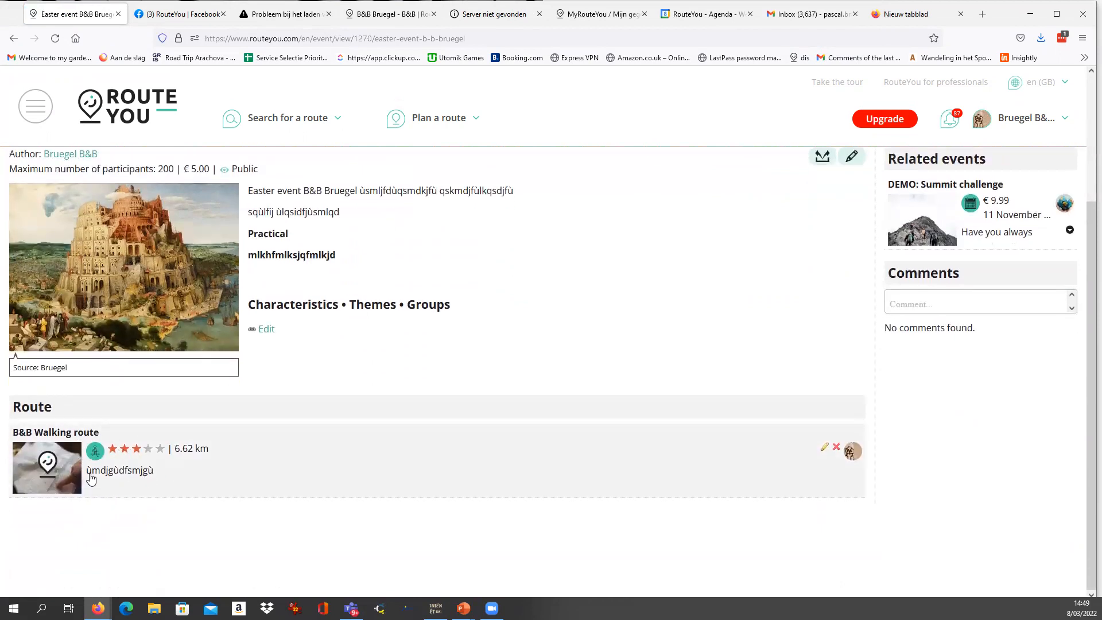
pyautogui.scroll(1, 94, 482)
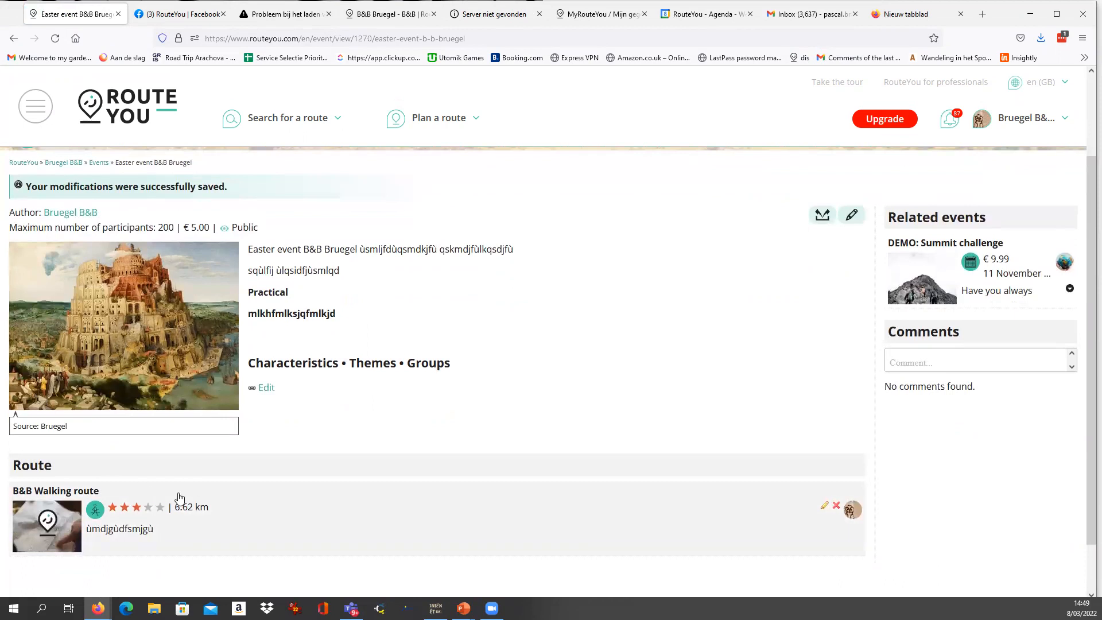
pyautogui.scroll(1, 163, 519)
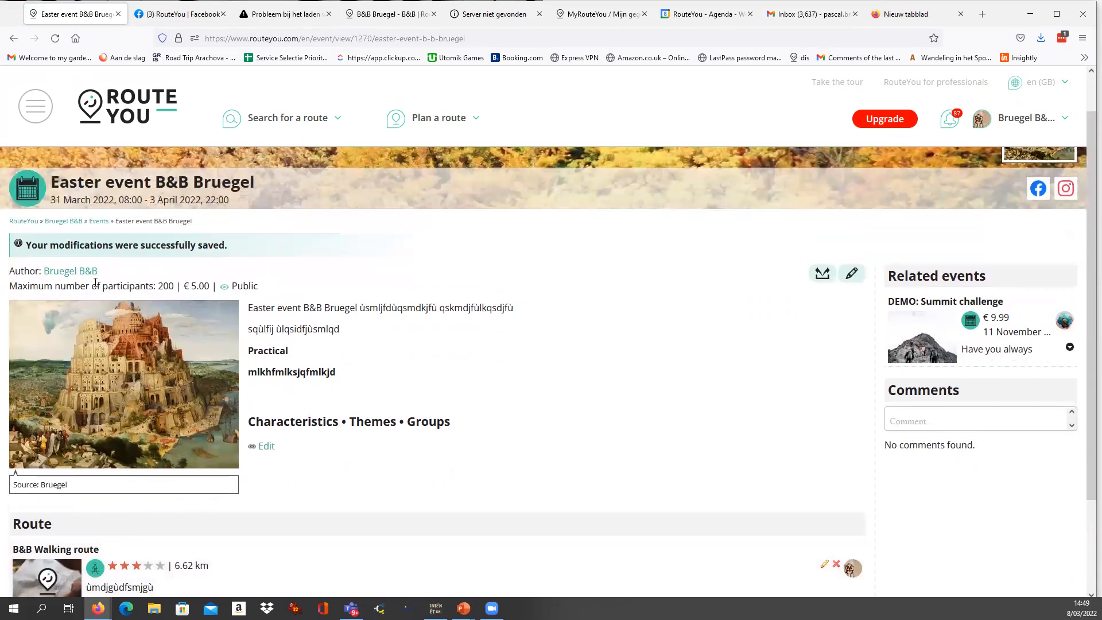
# Browse the public event search and open Easter event B&B Bruegel from the list.
pyautogui.click(40, 109)
pyautogui.click(52, 365)
pyautogui.click(67, 387)
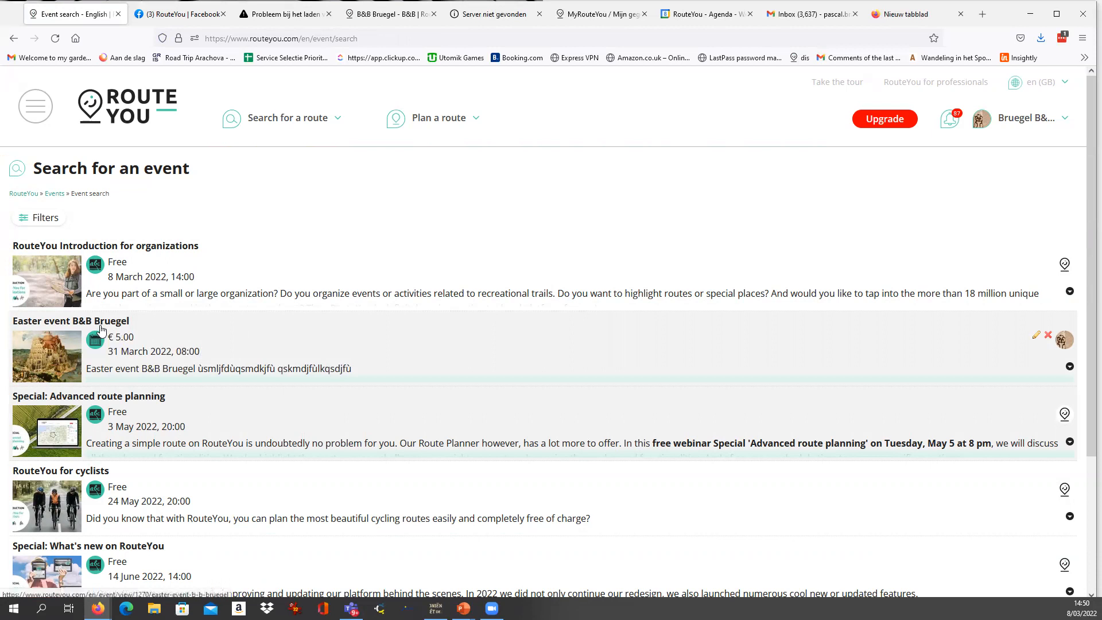
pyautogui.scroll(-2, 110, 336)
pyautogui.scroll(2, 106, 342)
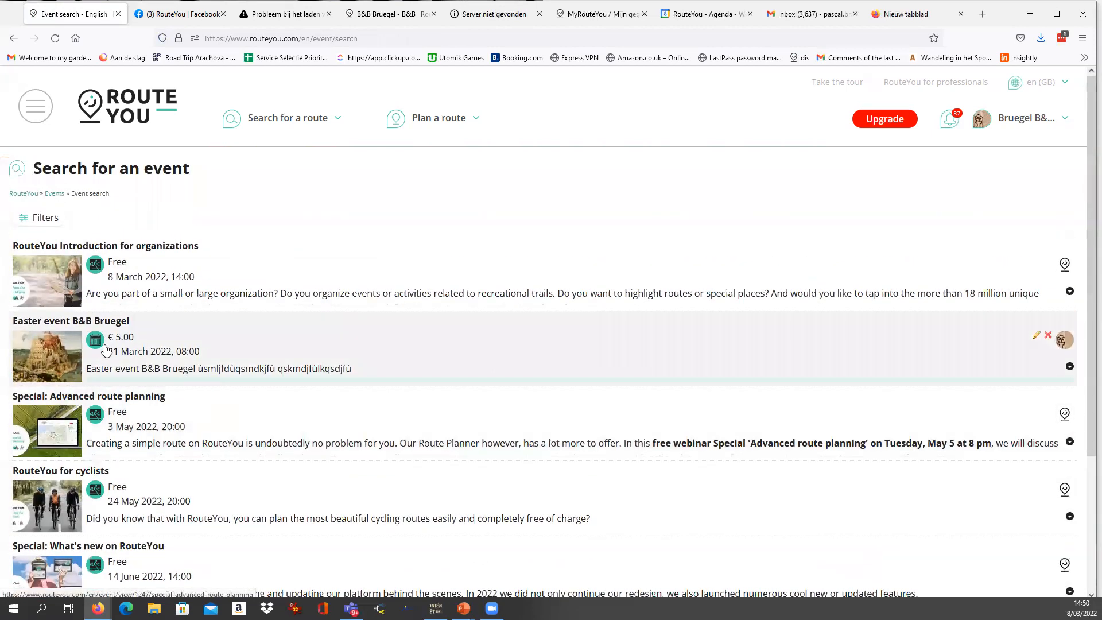
pyautogui.click(89, 321)
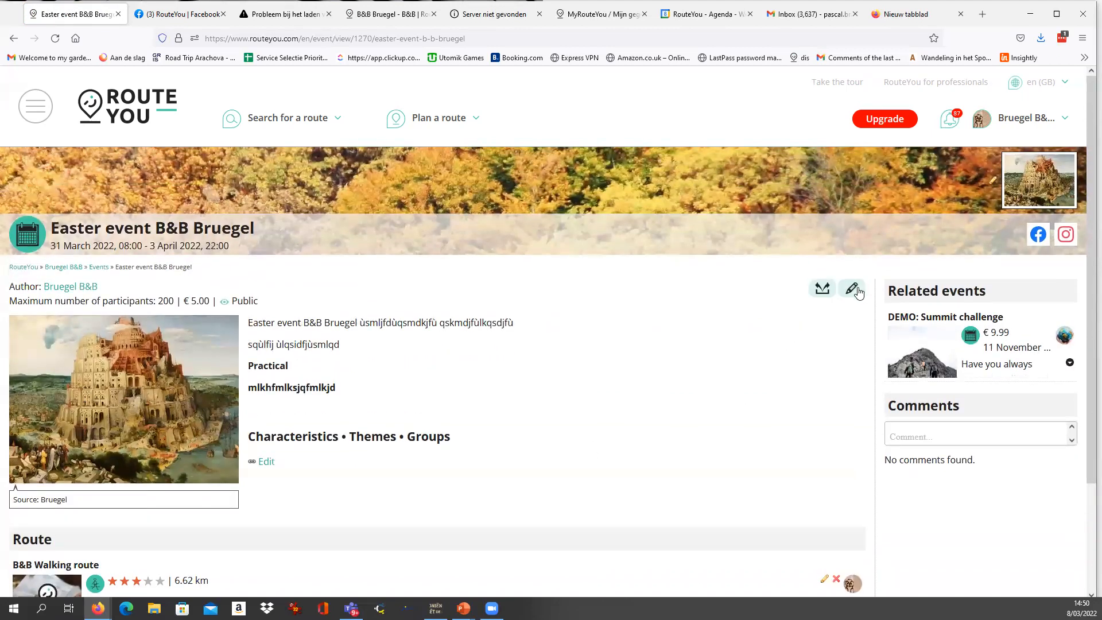
# Delete the Easter event B&B Bruegel and check the My events page.
pyautogui.click(853, 290)
pyautogui.click(802, 421)
pyautogui.click(522, 344)
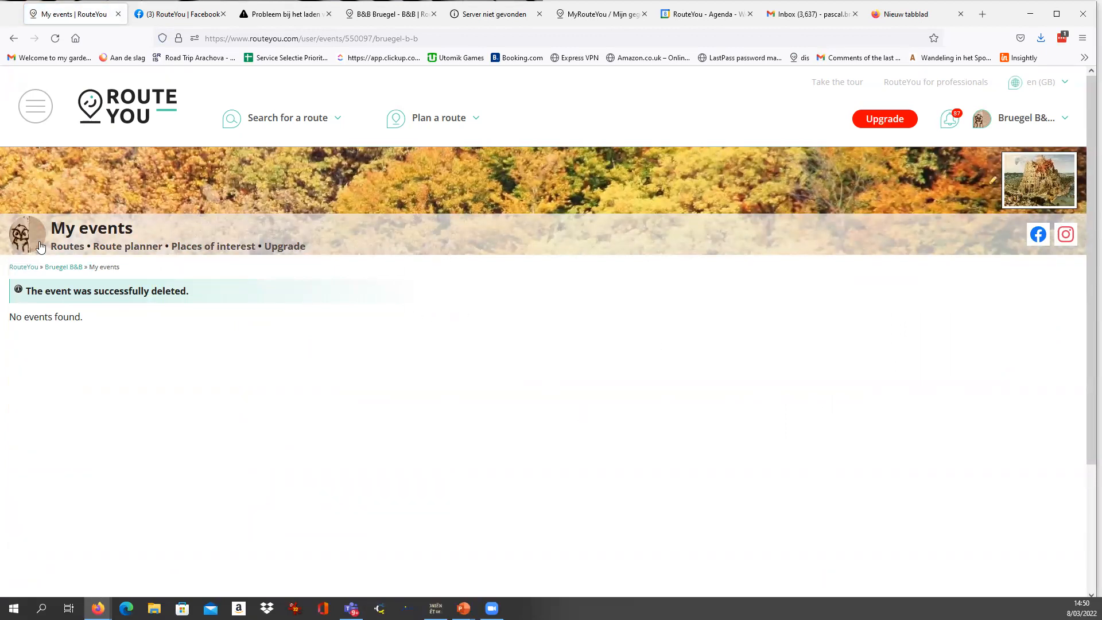
pyautogui.moveTo(50, 228); pyautogui.dragTo(166, 229)
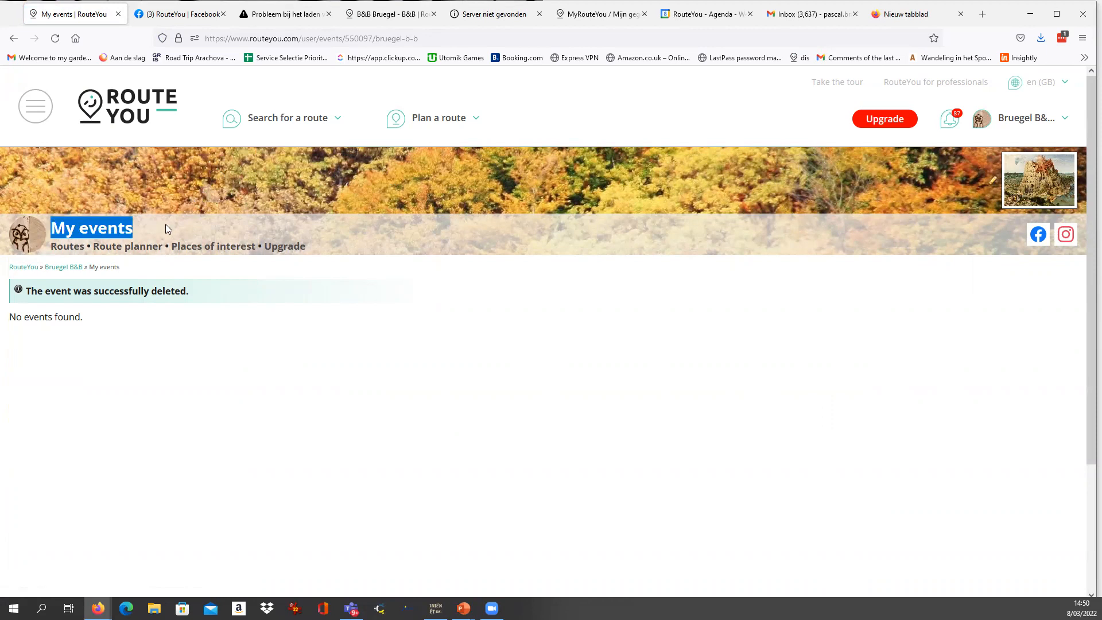
pyautogui.click(161, 268)
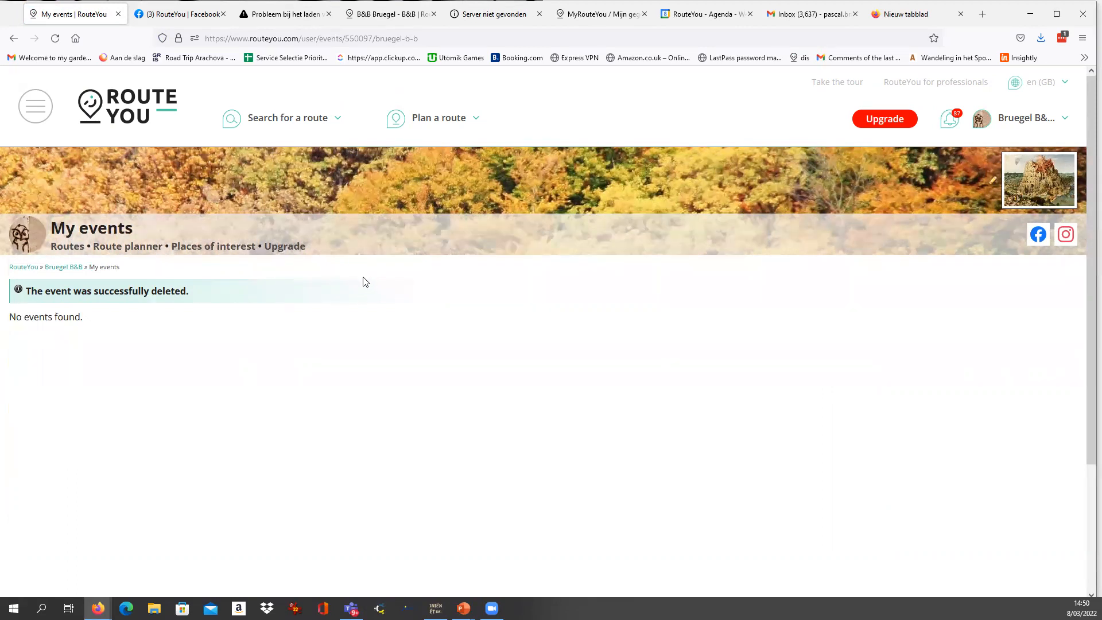
# Reopen the B&B Walking route from the last viewed items and show its Download and Print options.
pyautogui.click(37, 110)
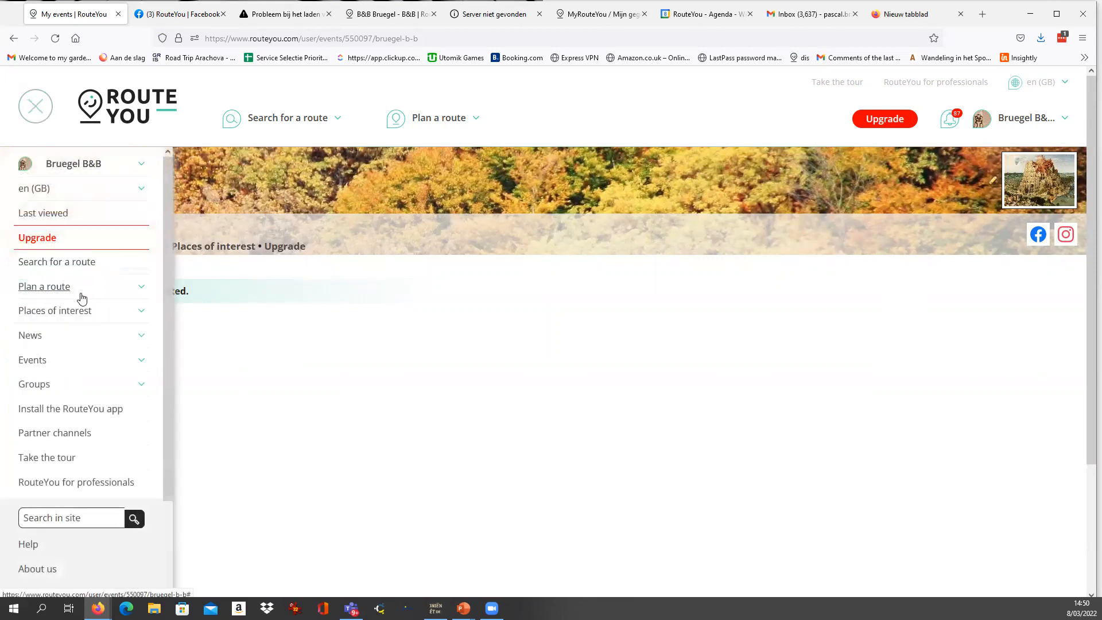
pyautogui.click(51, 215)
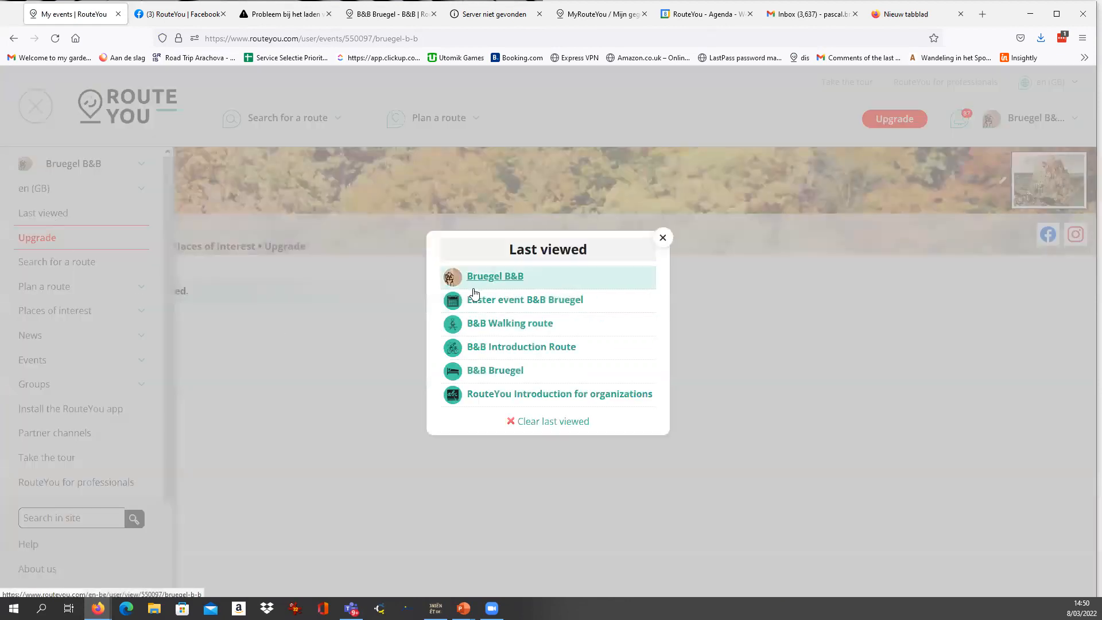
pyautogui.click(492, 323)
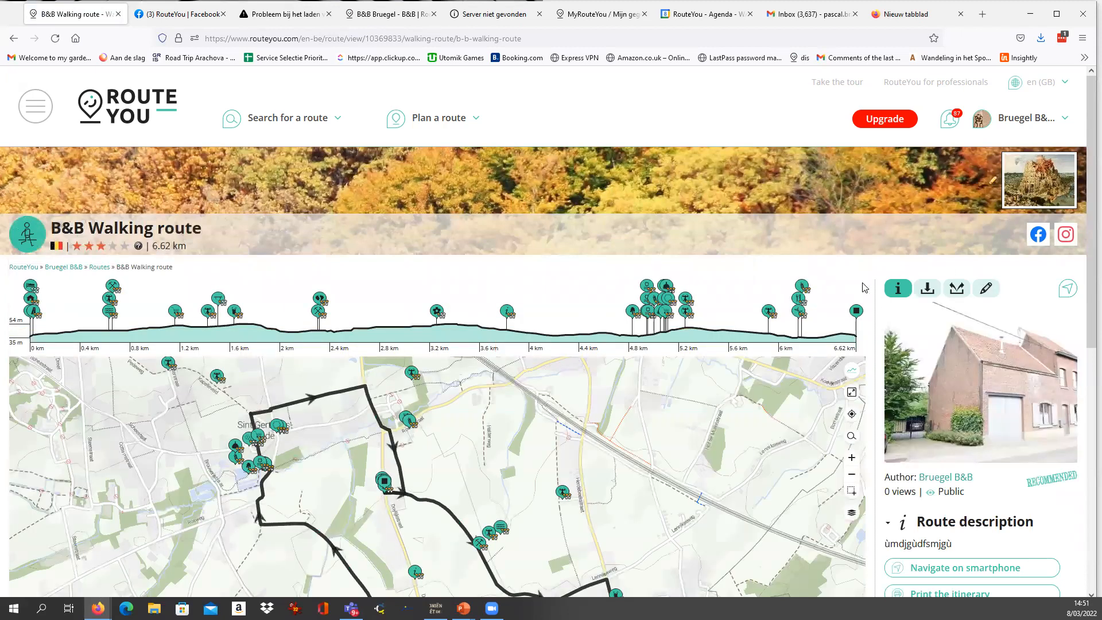
pyautogui.scroll(-2, 865, 287)
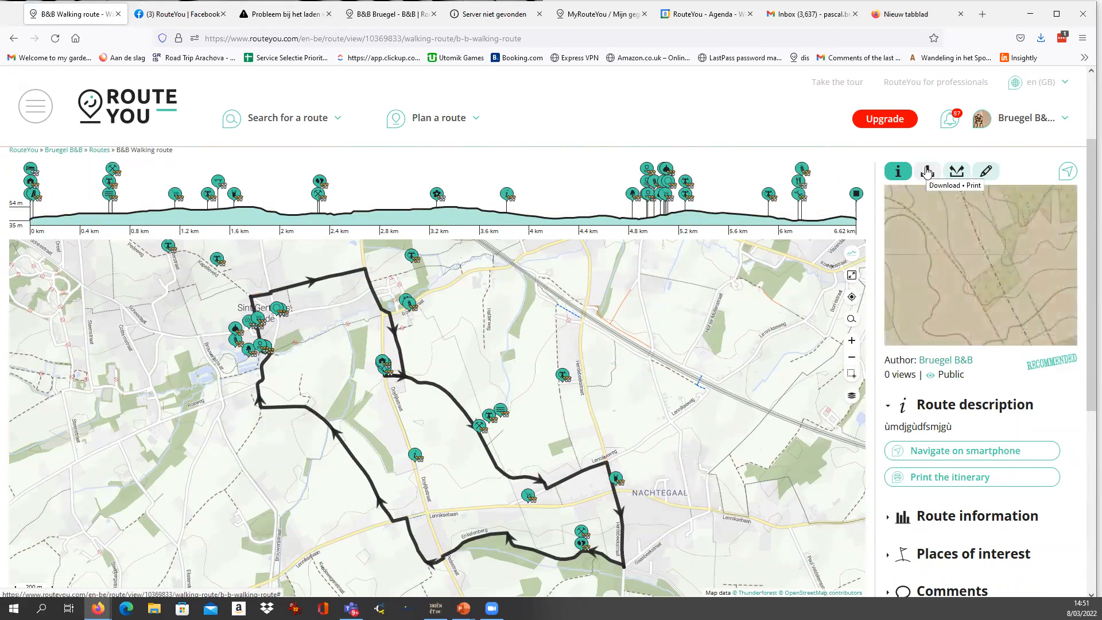
pyautogui.click(926, 174)
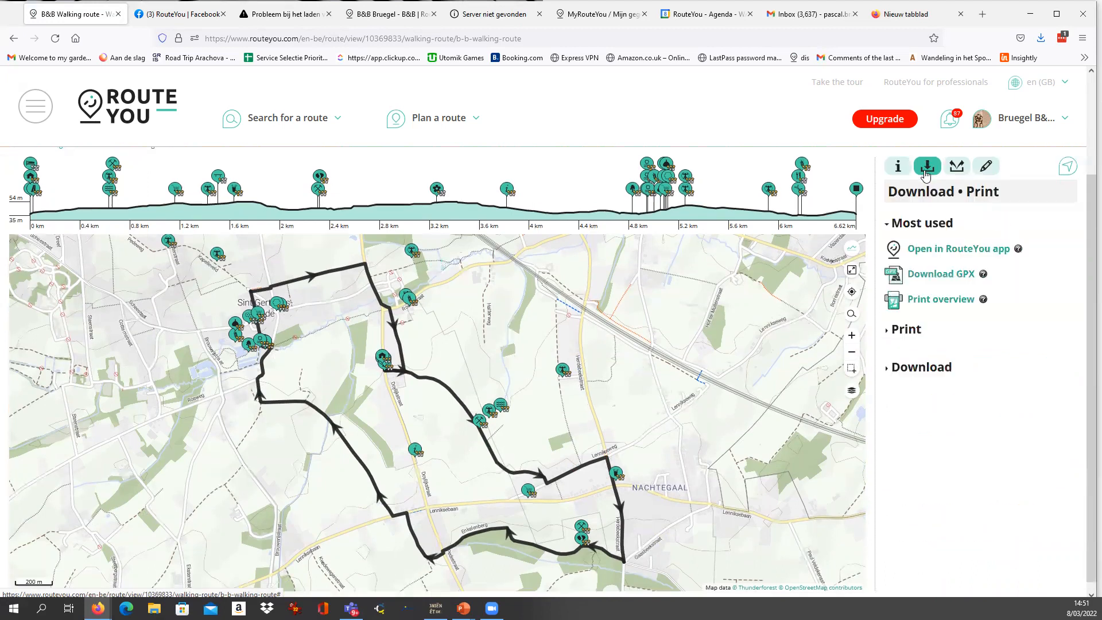
# Expand the Open in RouteYou app option and highlight the route's search code beneath the QR code instructions.
pyautogui.click(954, 251)
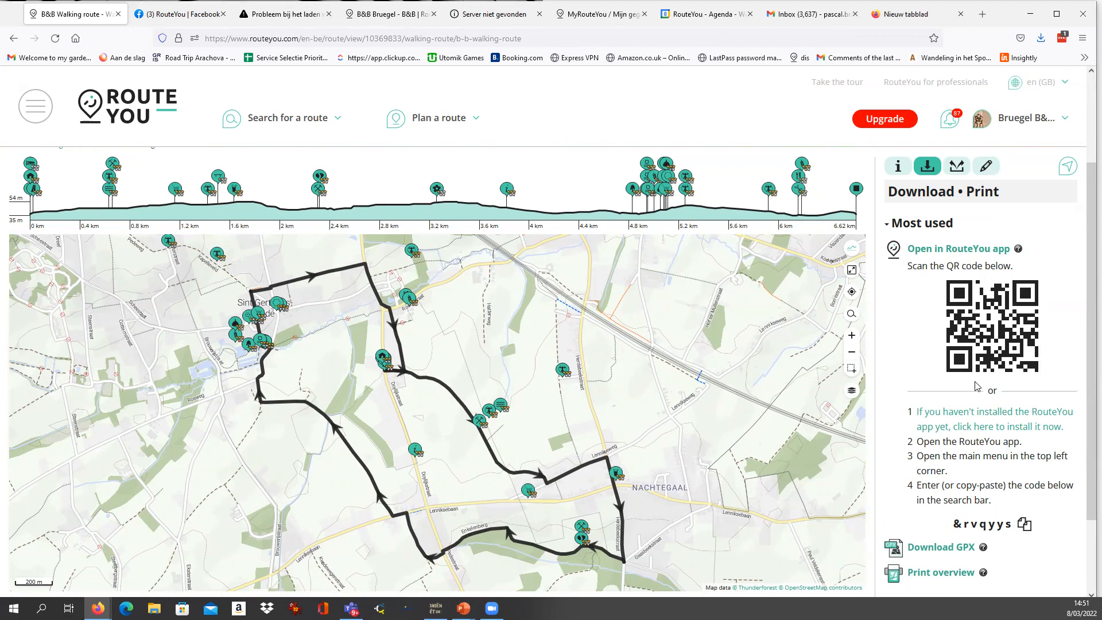
pyautogui.scroll(-2, 930, 369)
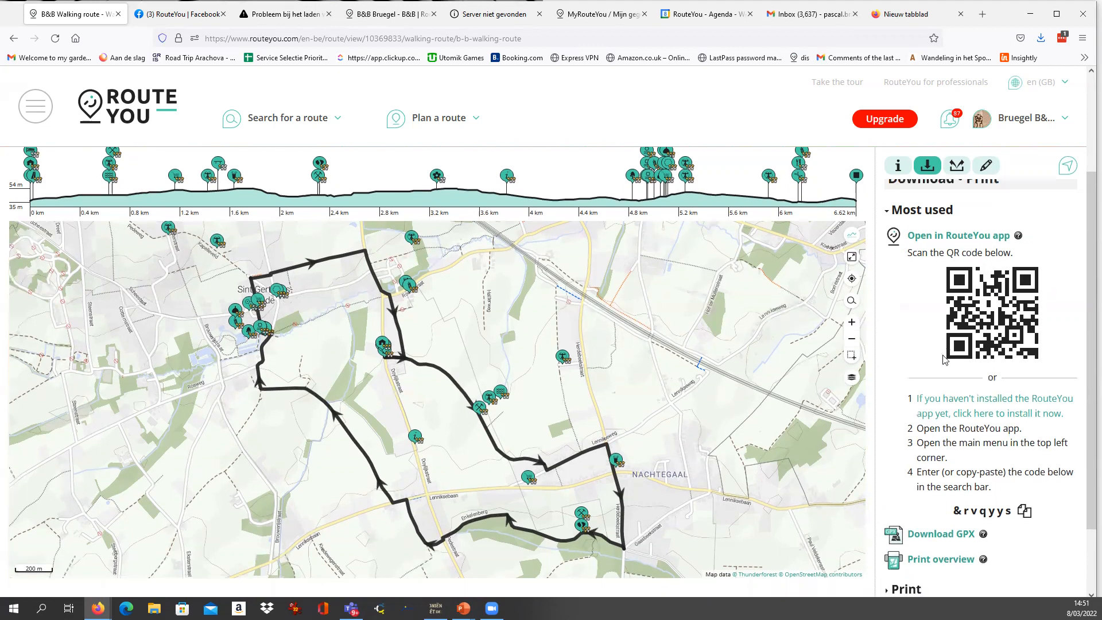
pyautogui.scroll(2, 930, 368)
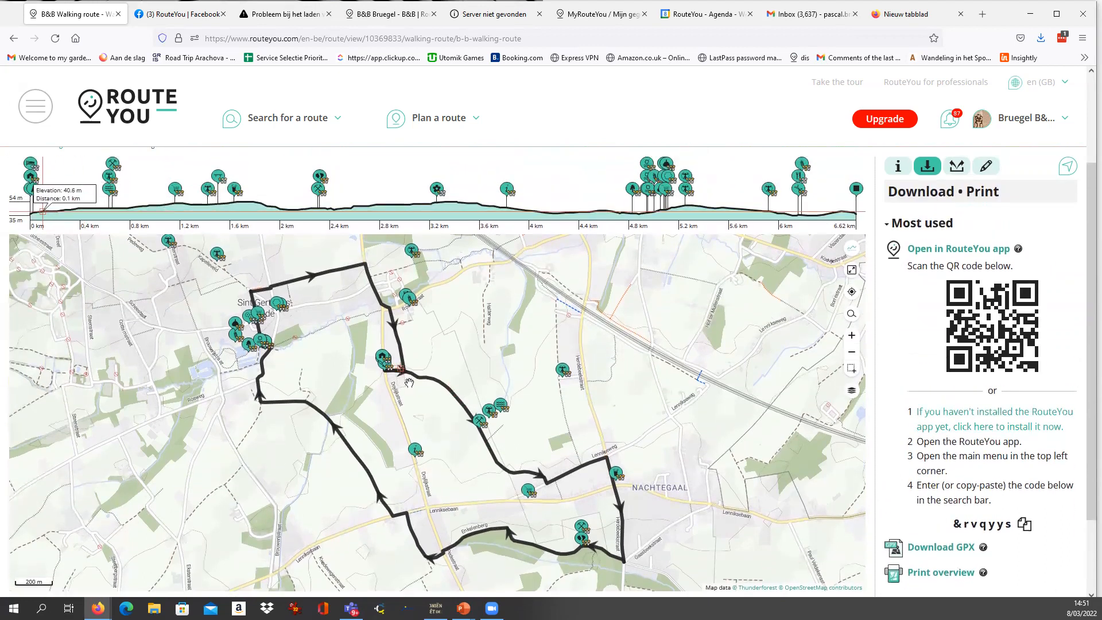
pyautogui.scroll(-1, 948, 373)
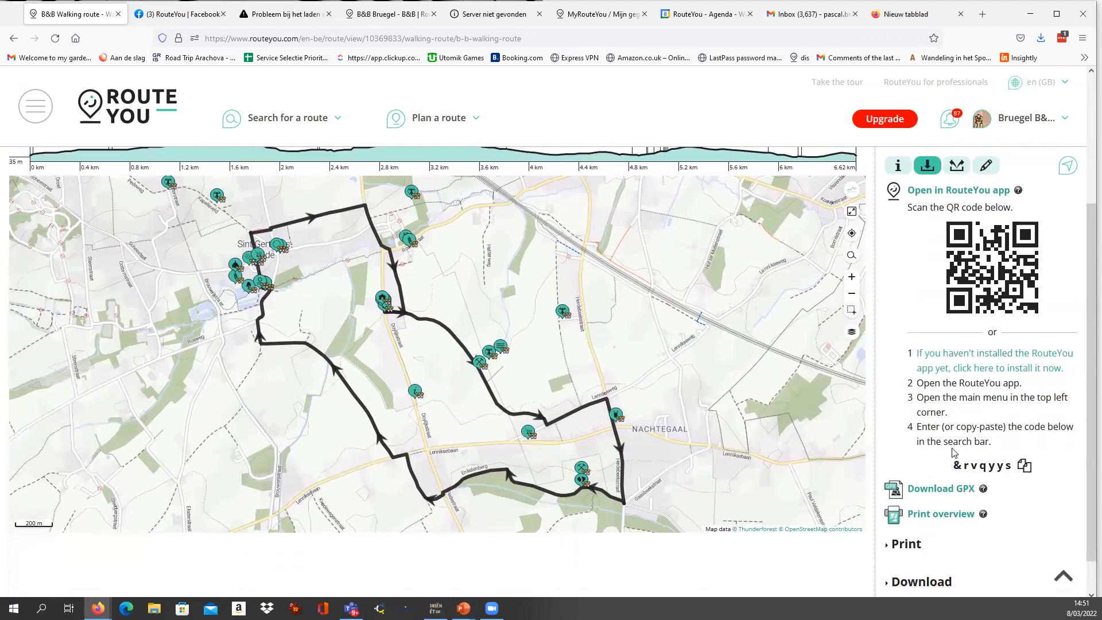
pyautogui.moveTo(956, 465); pyautogui.dragTo(1015, 469)
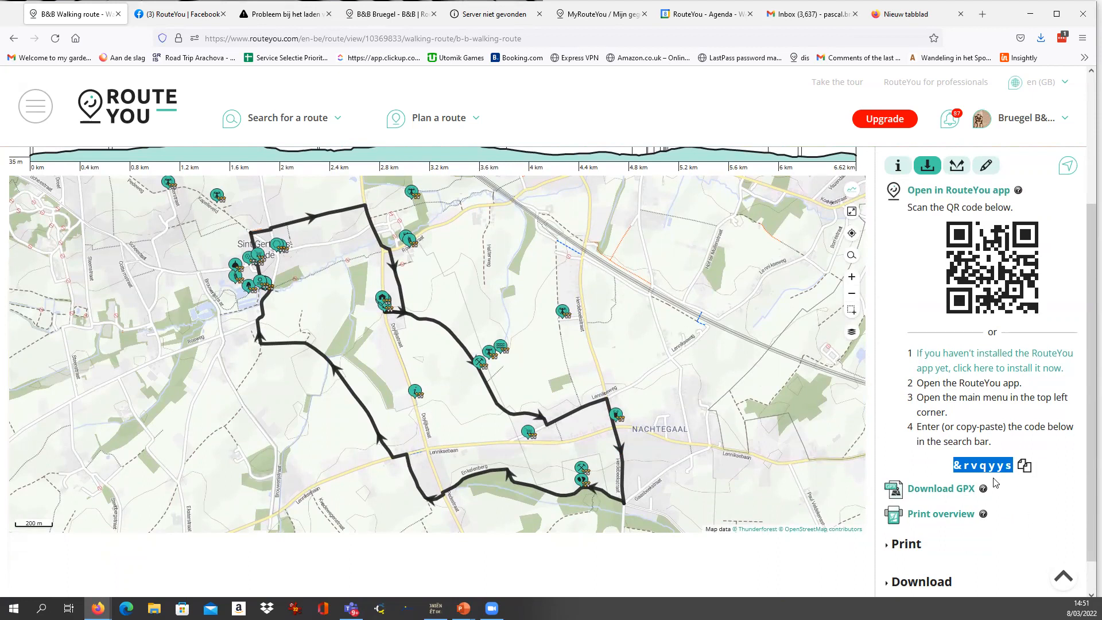
pyautogui.scroll(2, 982, 320)
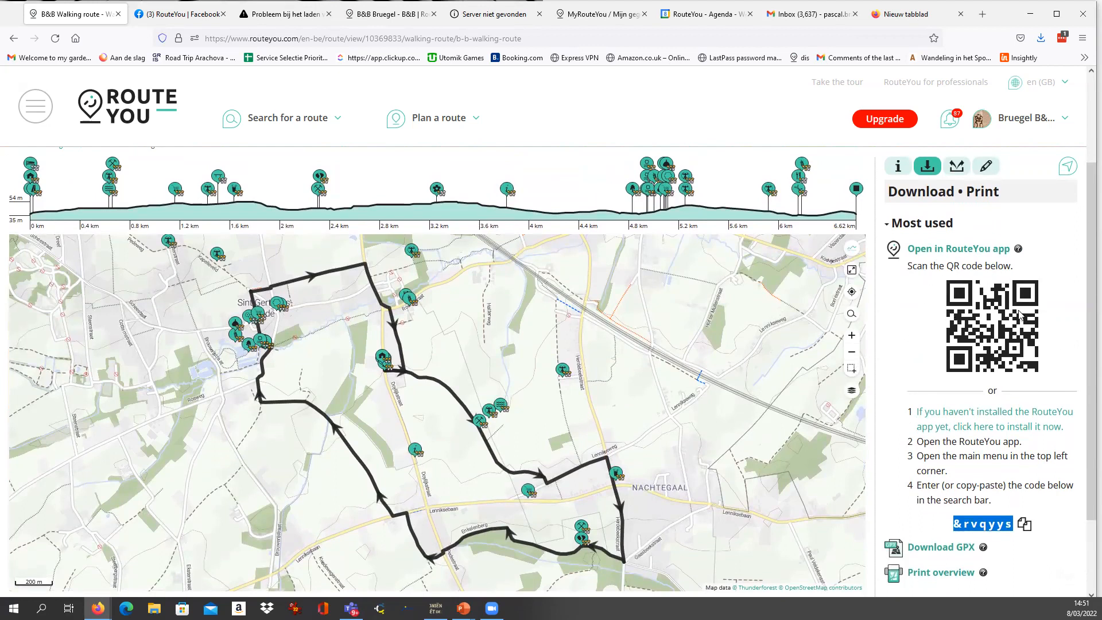
# Examine the walking route's QR code, app instructions, and the Download GPX and Print overview options.
pyautogui.scroll(-3, 1020, 313)
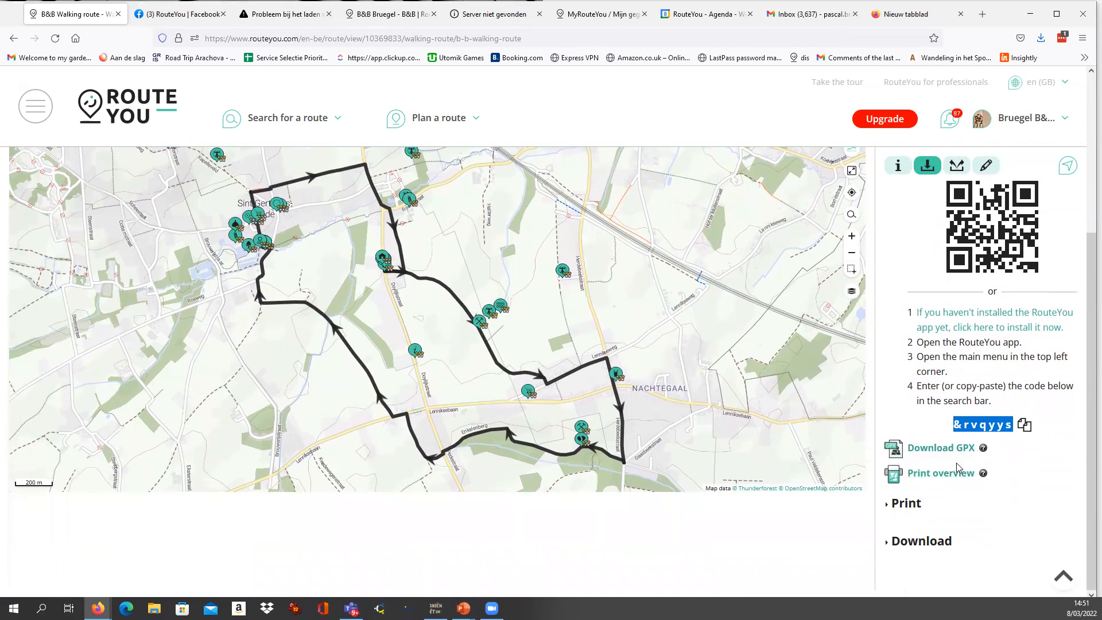
pyautogui.scroll(4, 942, 456)
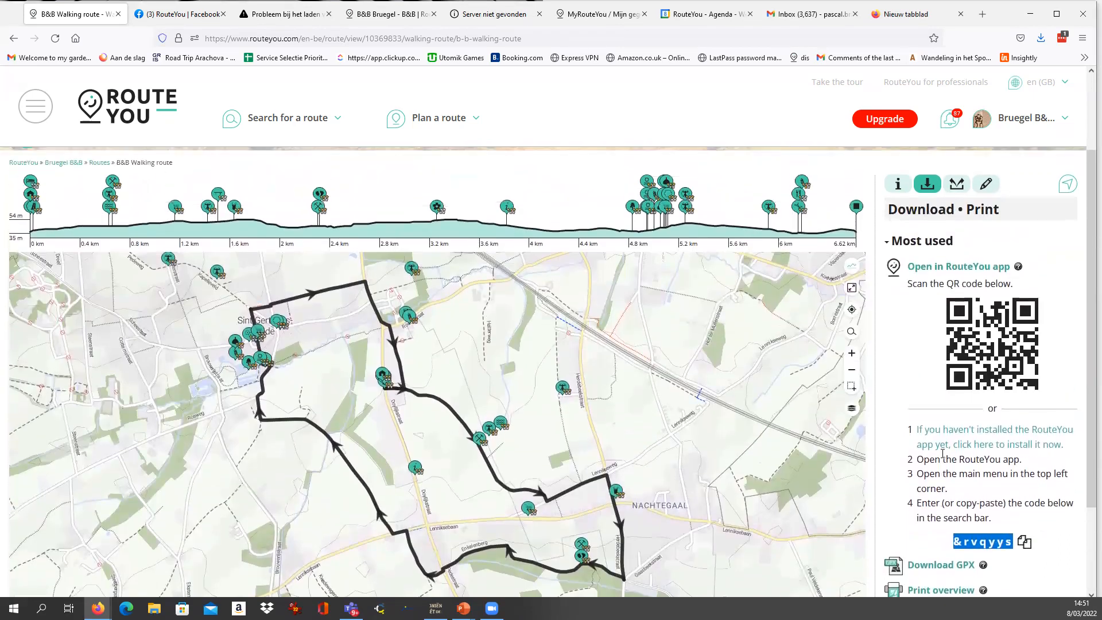
pyautogui.scroll(-2, 942, 453)
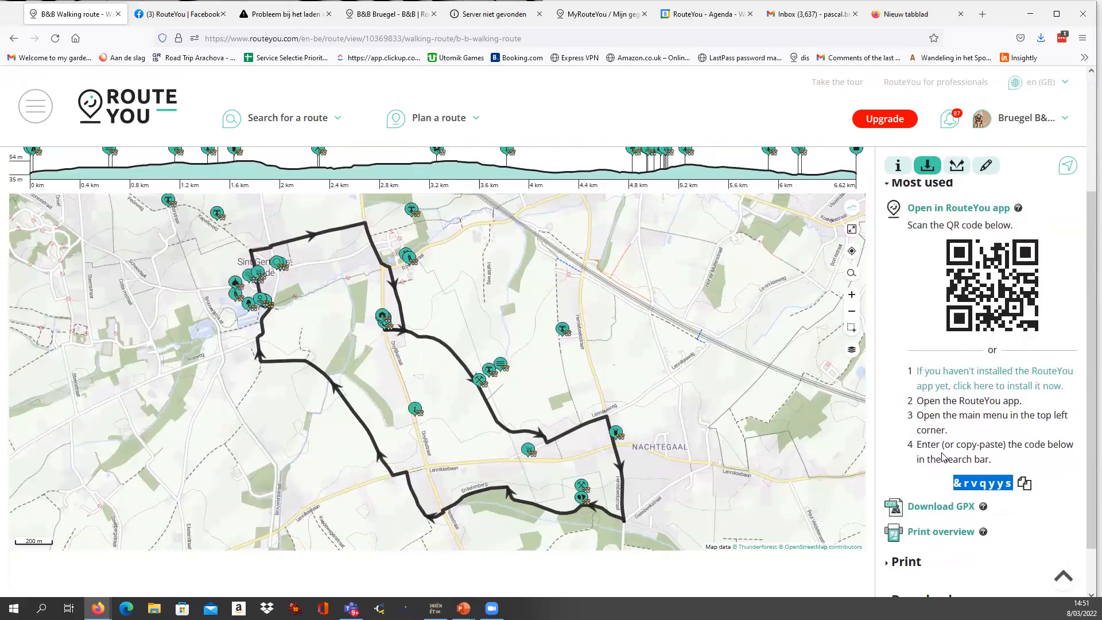
pyautogui.scroll(2, 919, 522)
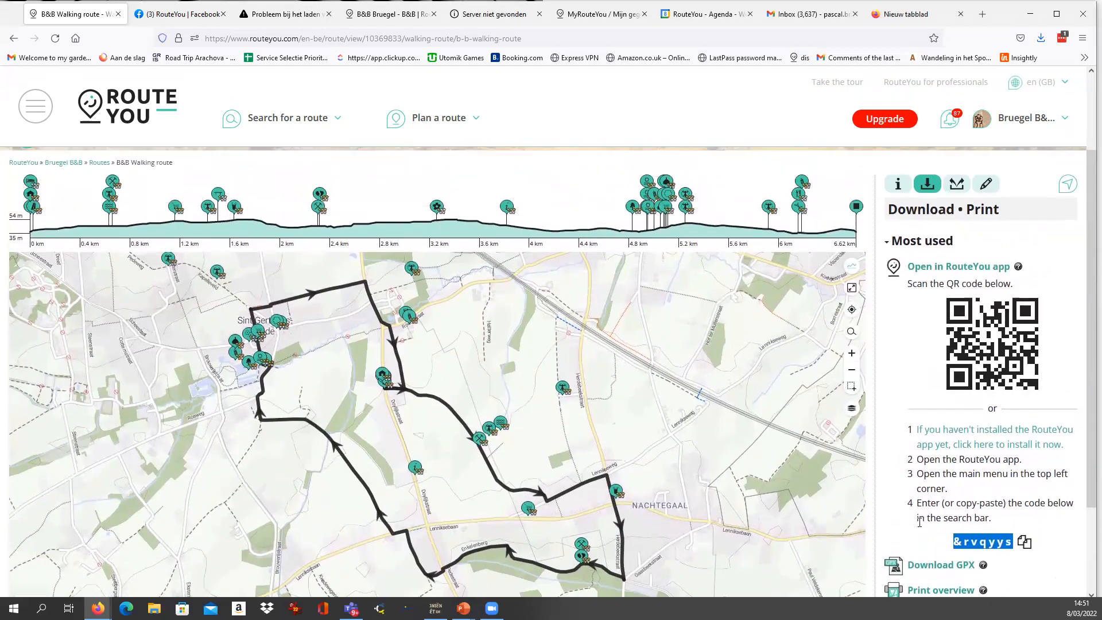
pyautogui.scroll(-2, 918, 490)
pyautogui.scroll(2, 918, 490)
pyautogui.scroll(-2, 921, 475)
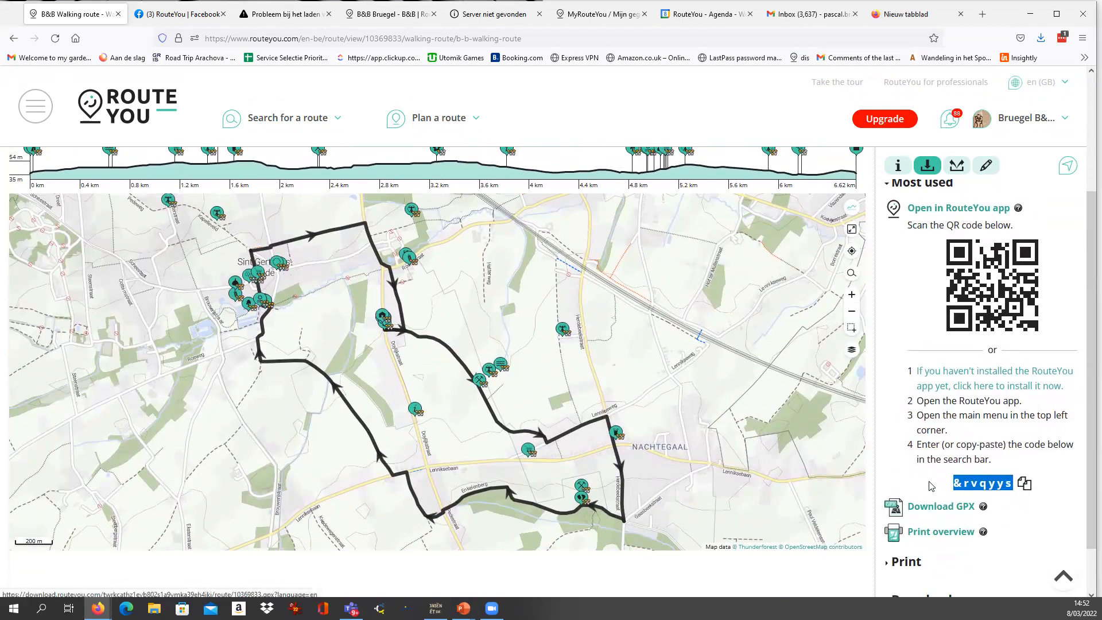
pyautogui.scroll(-2, 925, 489)
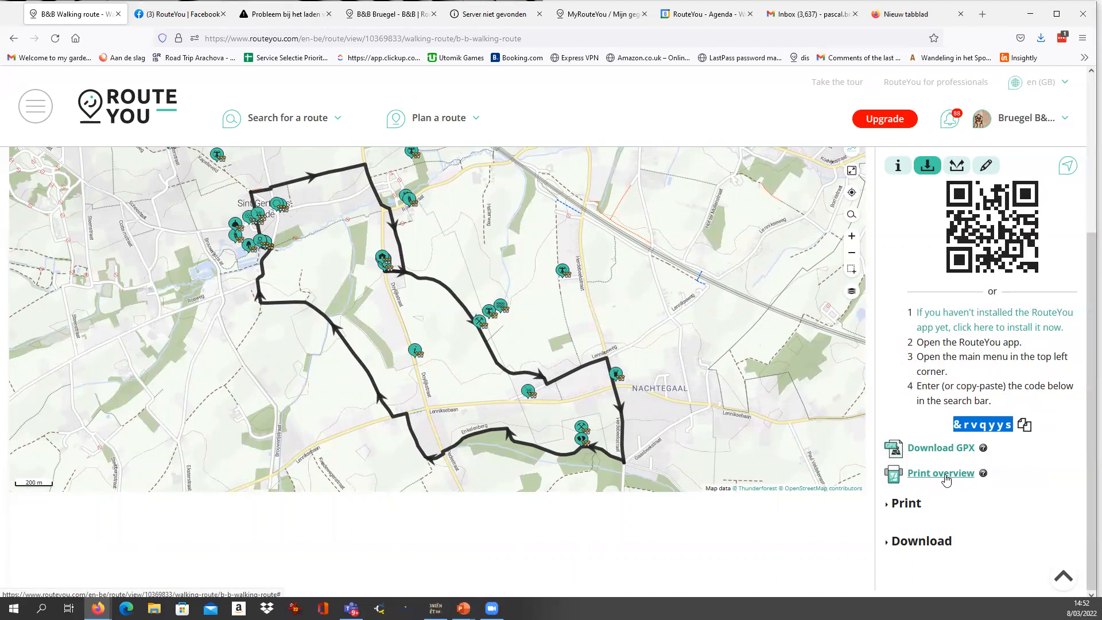
pyautogui.scroll(3, 947, 483)
pyautogui.scroll(-2, 949, 487)
# Download the walking route's print overview as an A4 portrait PDF and open it in Microsoft Edge.
pyautogui.click(907, 503)
pyautogui.scroll(-2, 956, 476)
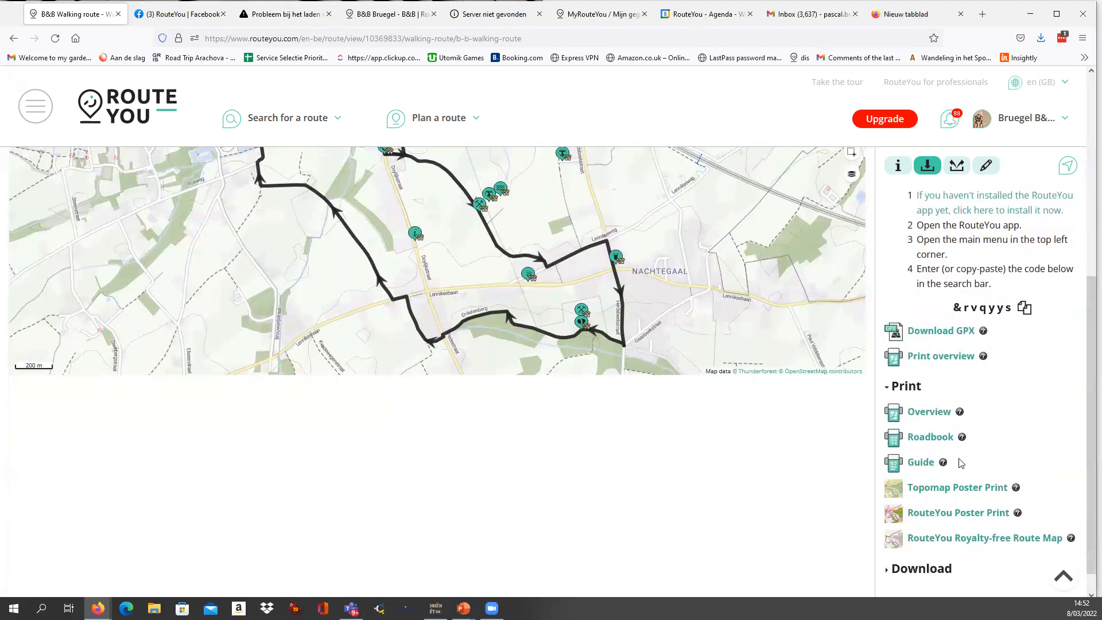
pyautogui.click(921, 413)
pyautogui.scroll(1, 941, 440)
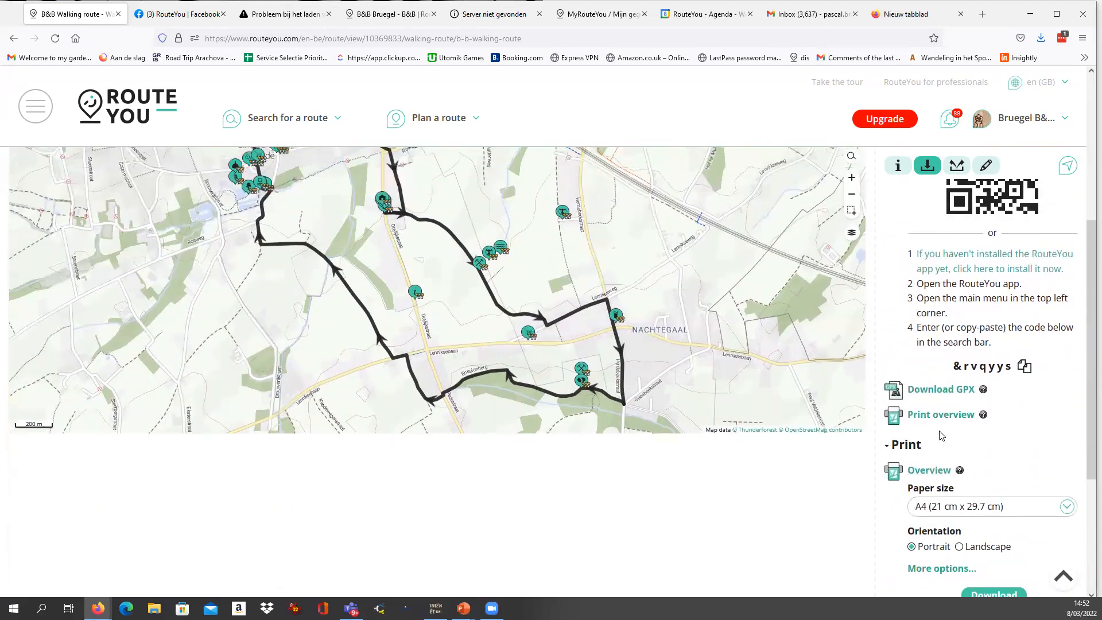
pyautogui.scroll(-2, 941, 441)
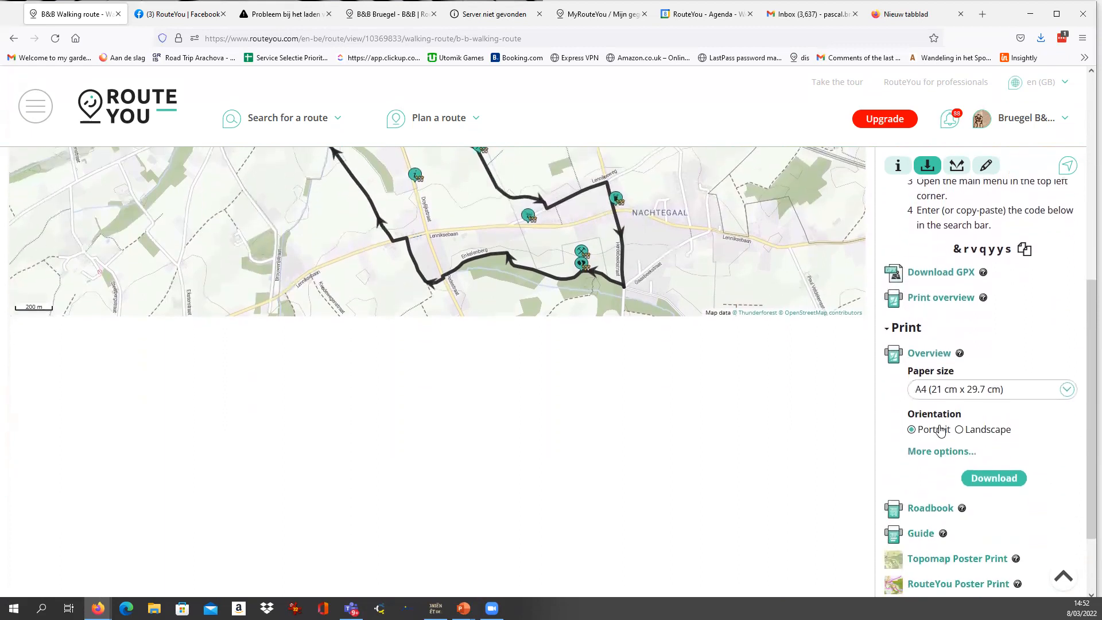
pyautogui.click(996, 484)
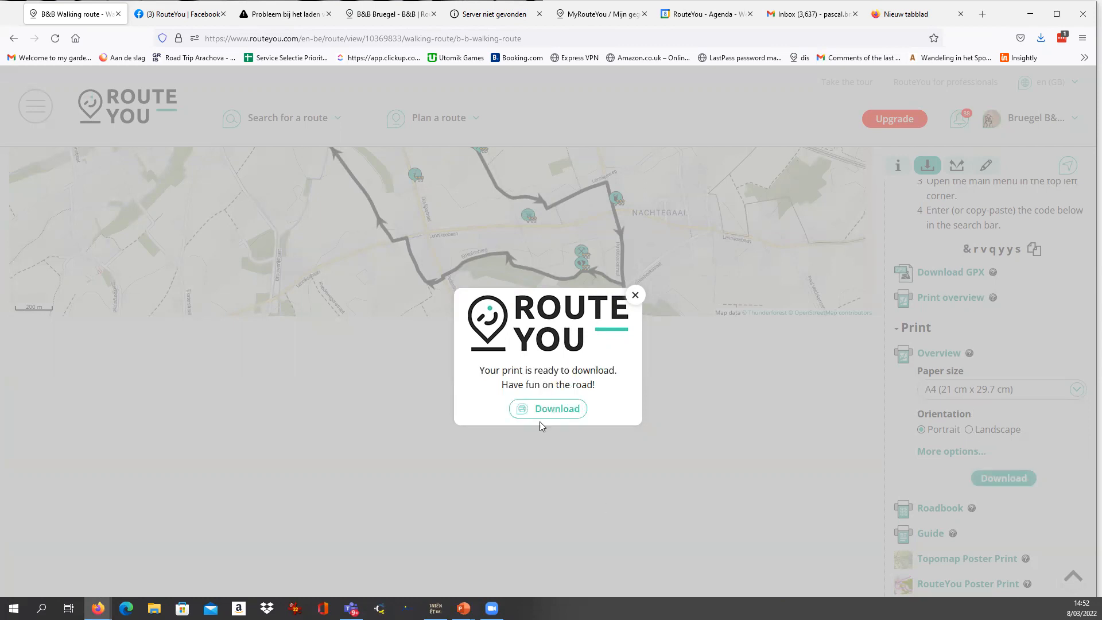
pyautogui.click(559, 411)
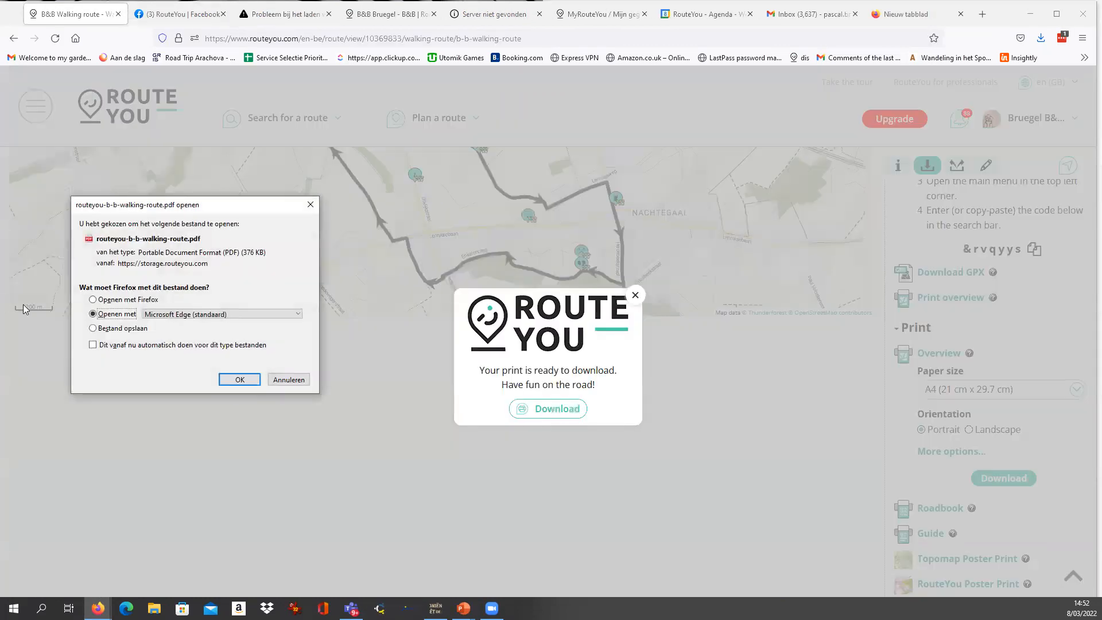
pyautogui.click(237, 380)
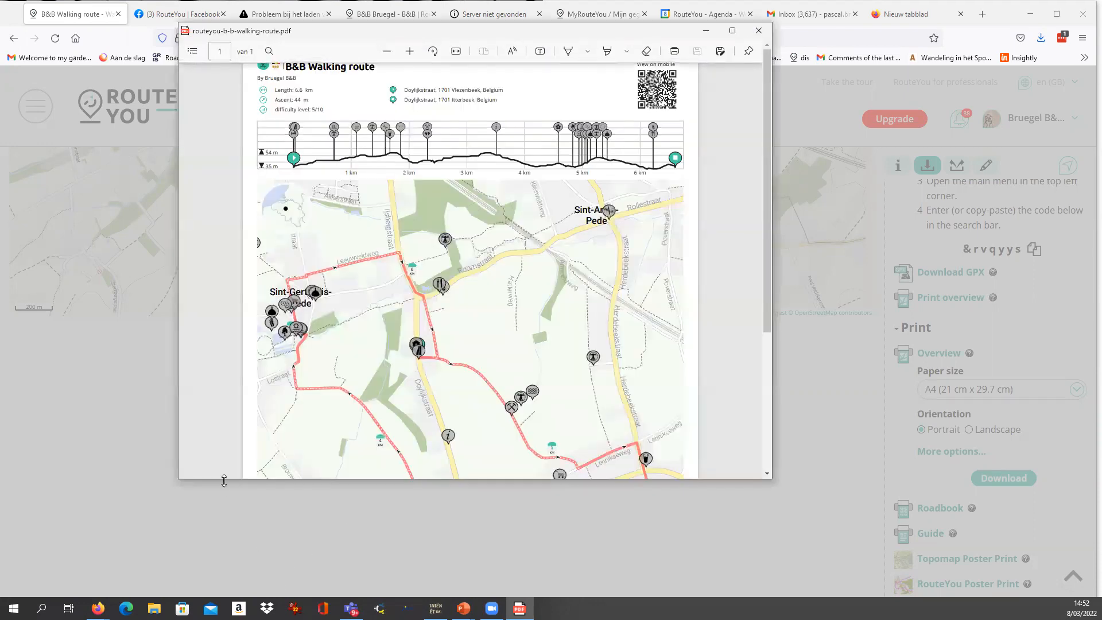
# Review the overview PDF's title, route details, elevation profile, map and footer logos, and close it along with the download message.
pyautogui.moveTo(223, 479); pyautogui.dragTo(224, 583)
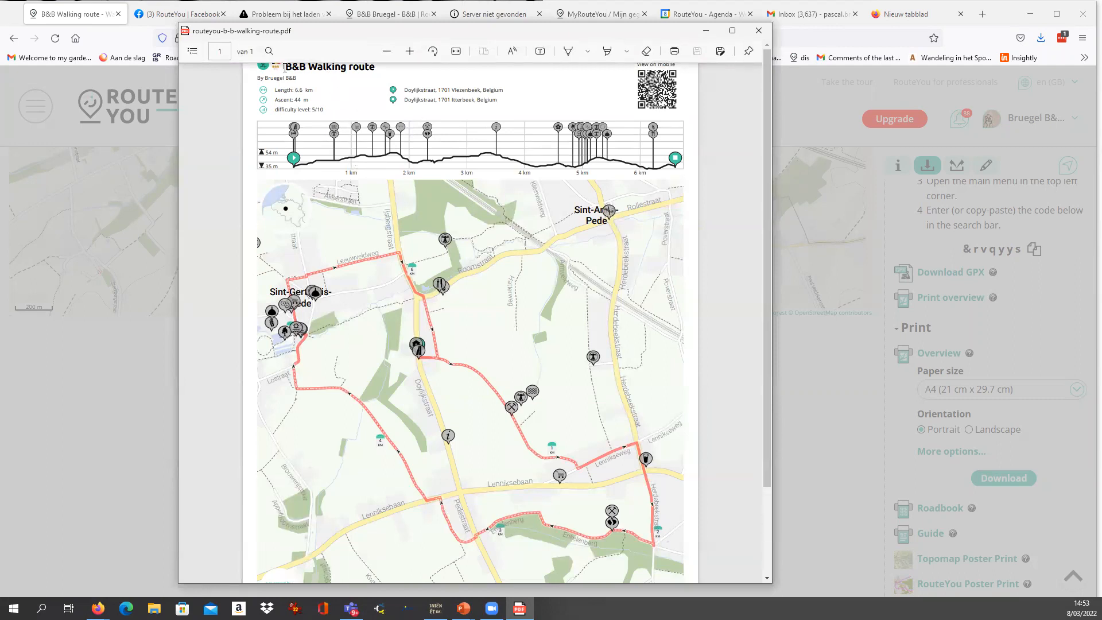
pyautogui.moveTo(285, 67); pyautogui.dragTo(374, 68)
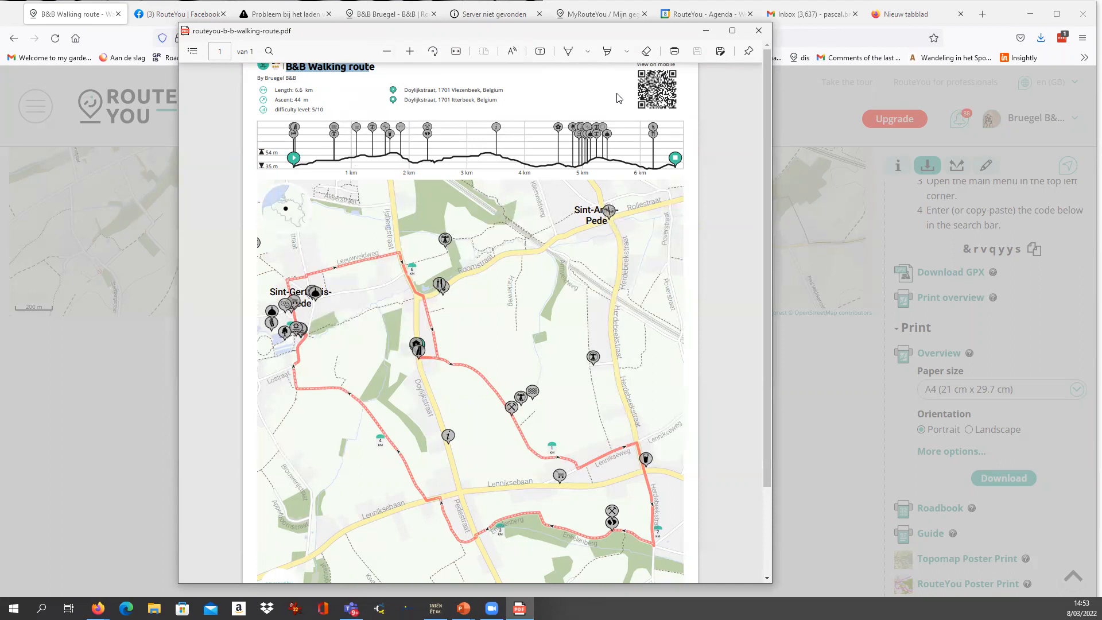
pyautogui.scroll(-3, 574, 167)
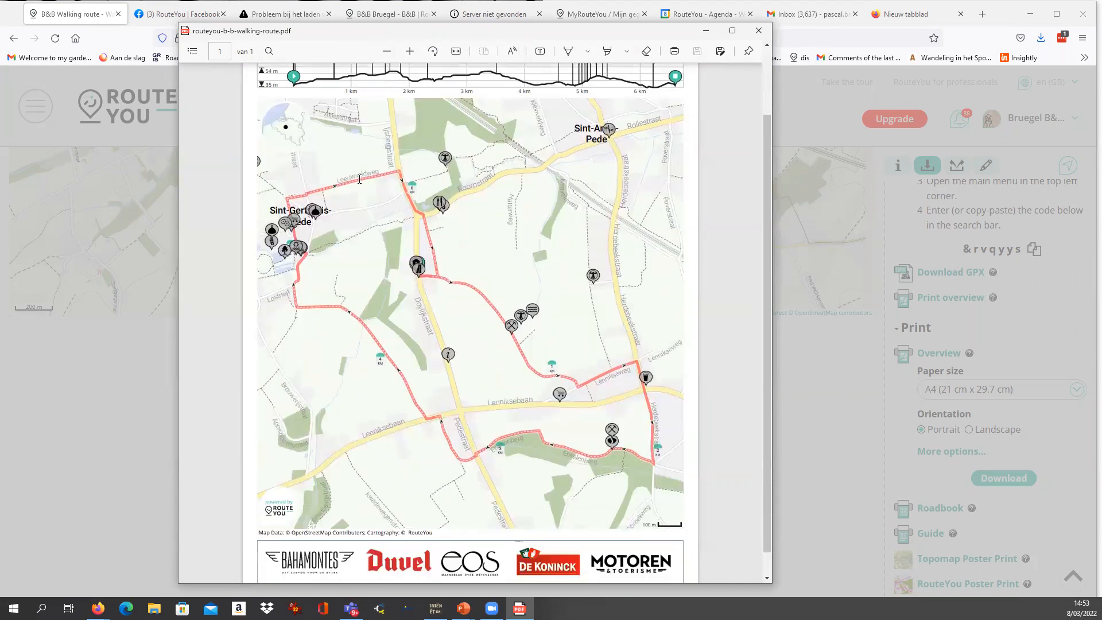
pyautogui.scroll(3, 449, 248)
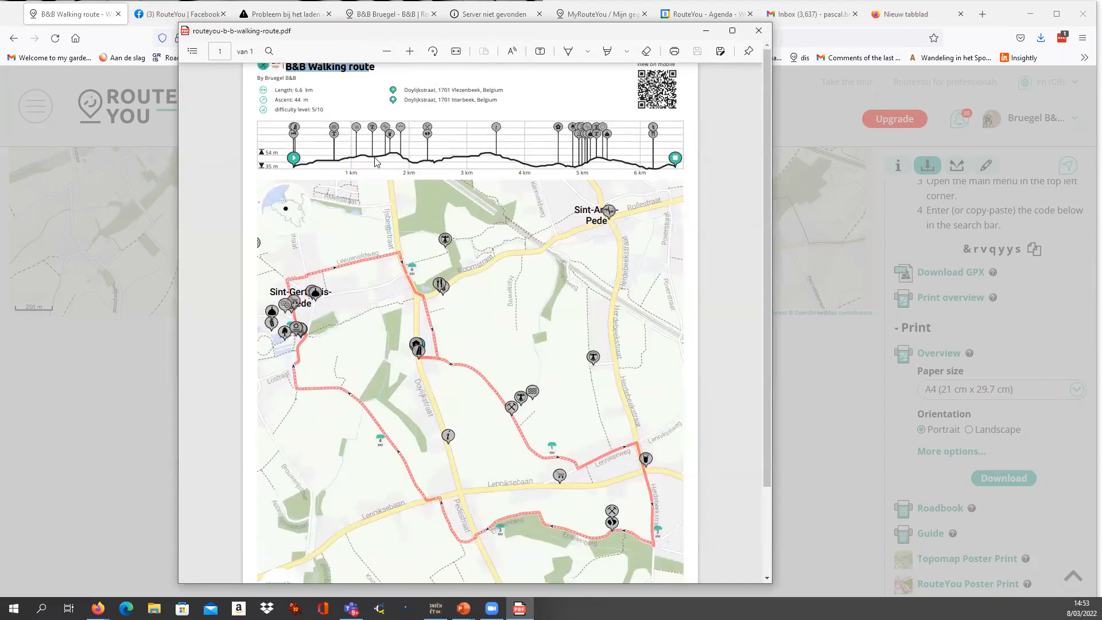
pyautogui.moveTo(289, 96); pyautogui.dragTo(527, 132)
pyautogui.scroll(-4, 439, 179)
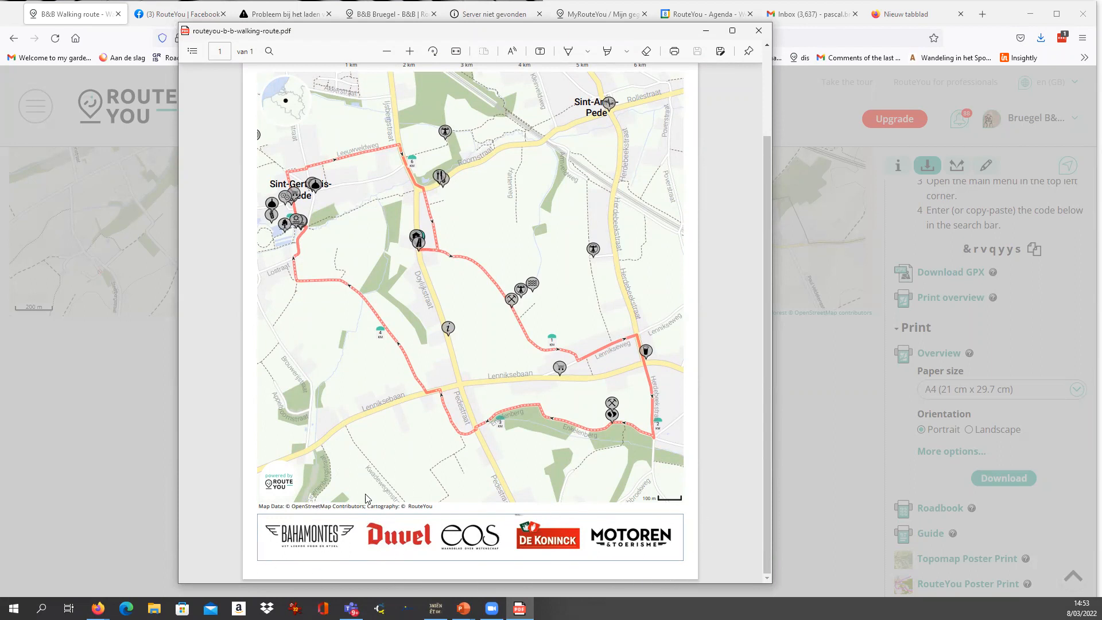
pyautogui.scroll(3, 525, 439)
pyautogui.scroll(-3, 524, 438)
pyautogui.scroll(3, 595, 545)
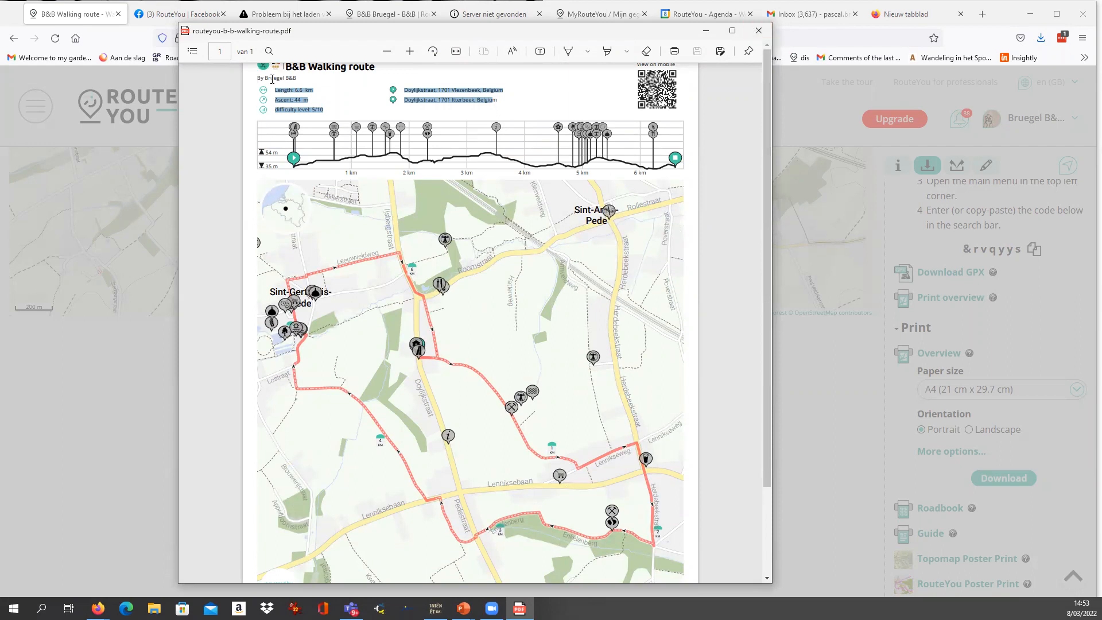
pyautogui.scroll(-3, 685, 519)
pyautogui.scroll(3, 686, 519)
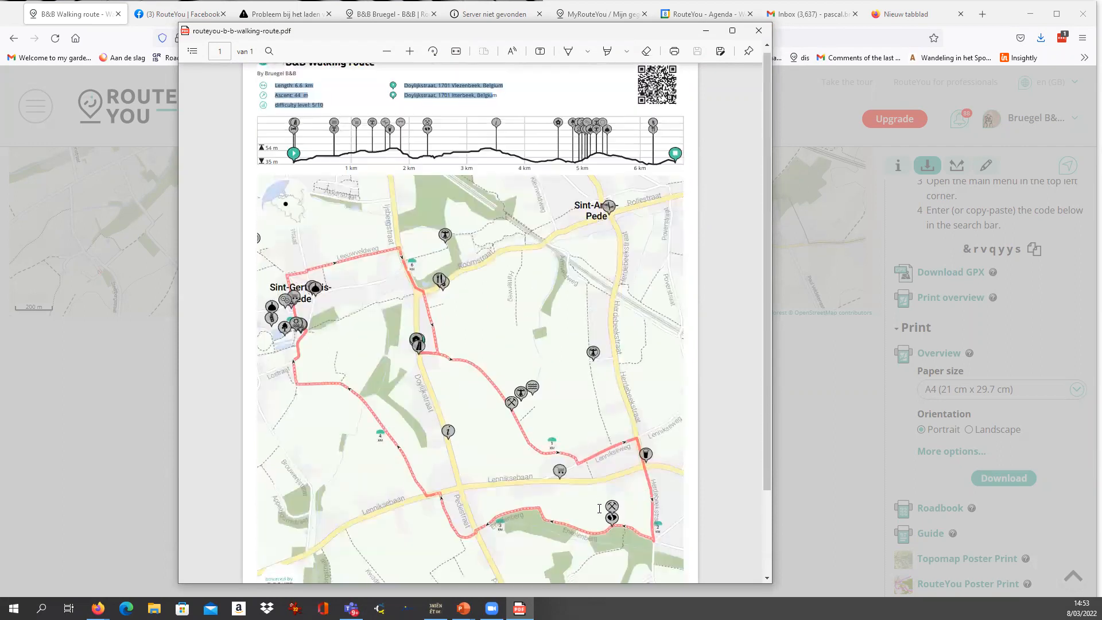
pyautogui.click(758, 31)
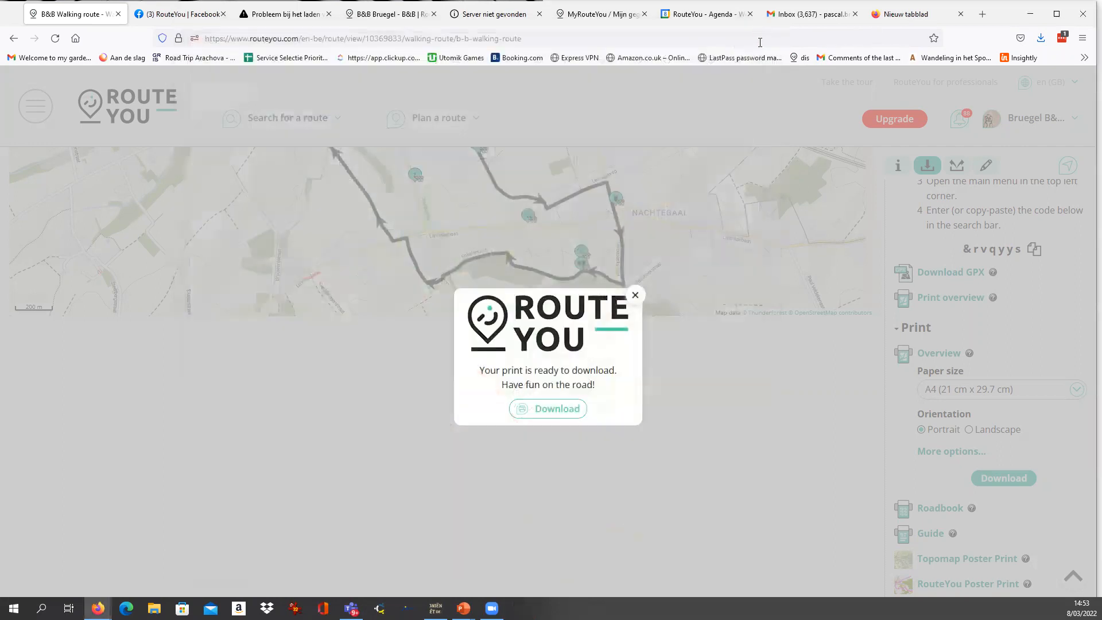
pyautogui.click(634, 295)
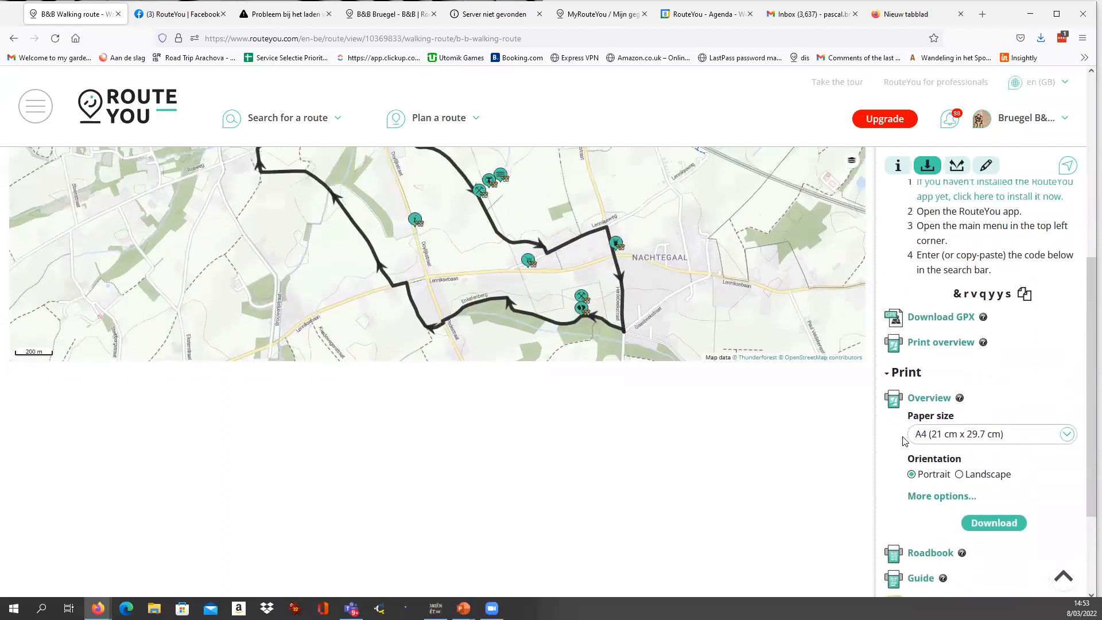
# Set the overview print to A0 (84.1 cm x 118.9 cm) paper in Landscape orientation.
pyautogui.scroll(-2, 956, 407)
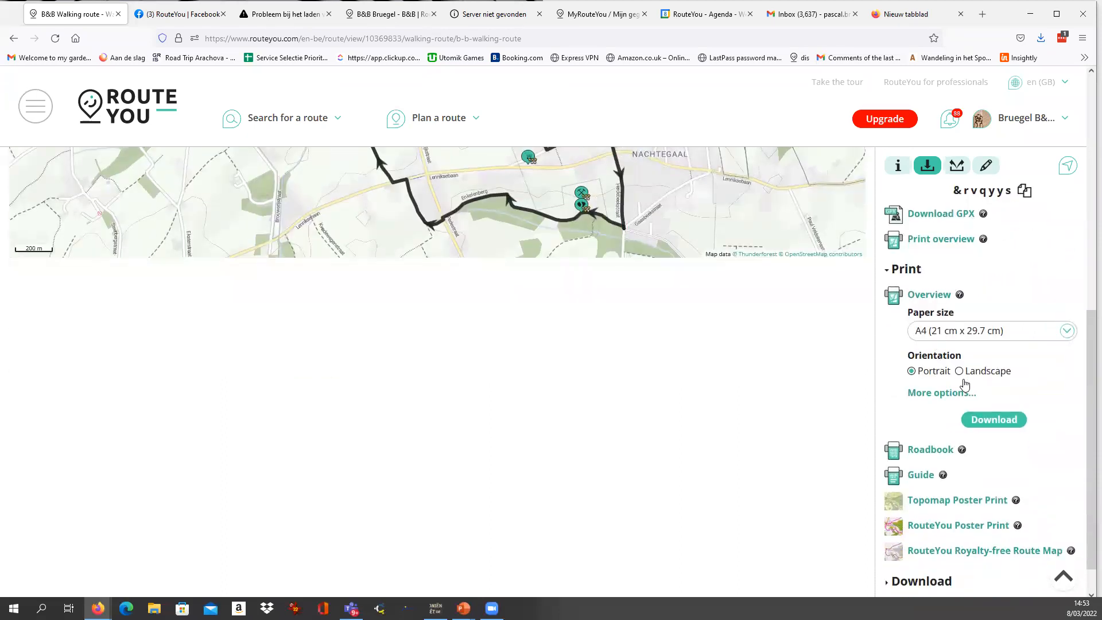
pyautogui.click(924, 335)
pyautogui.scroll(-1, 954, 438)
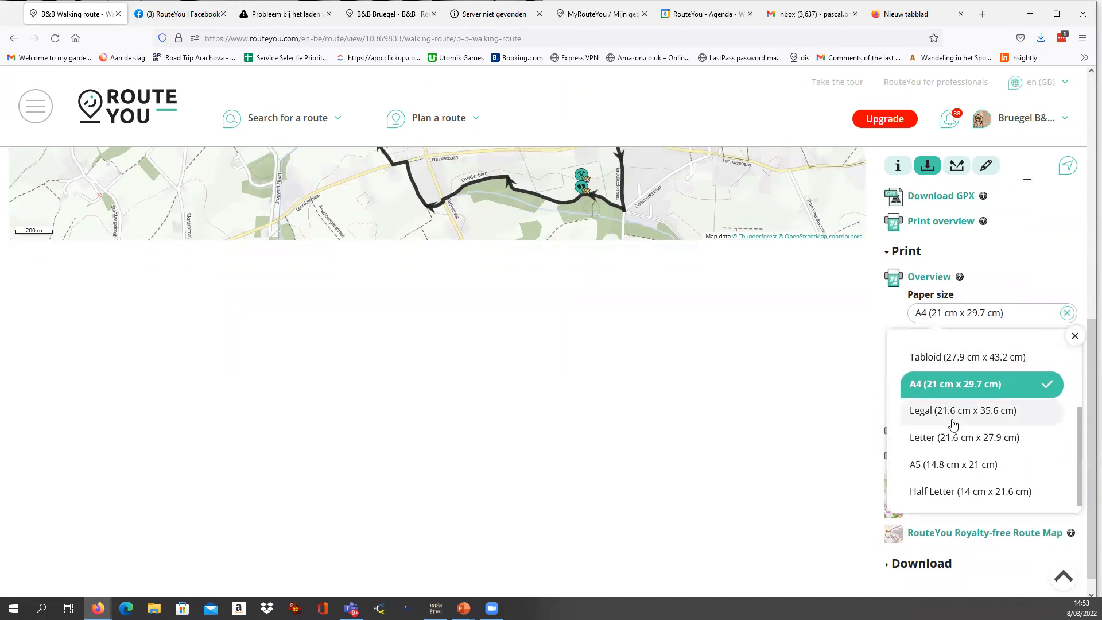
pyautogui.scroll(3, 954, 445)
pyautogui.scroll(1, 953, 427)
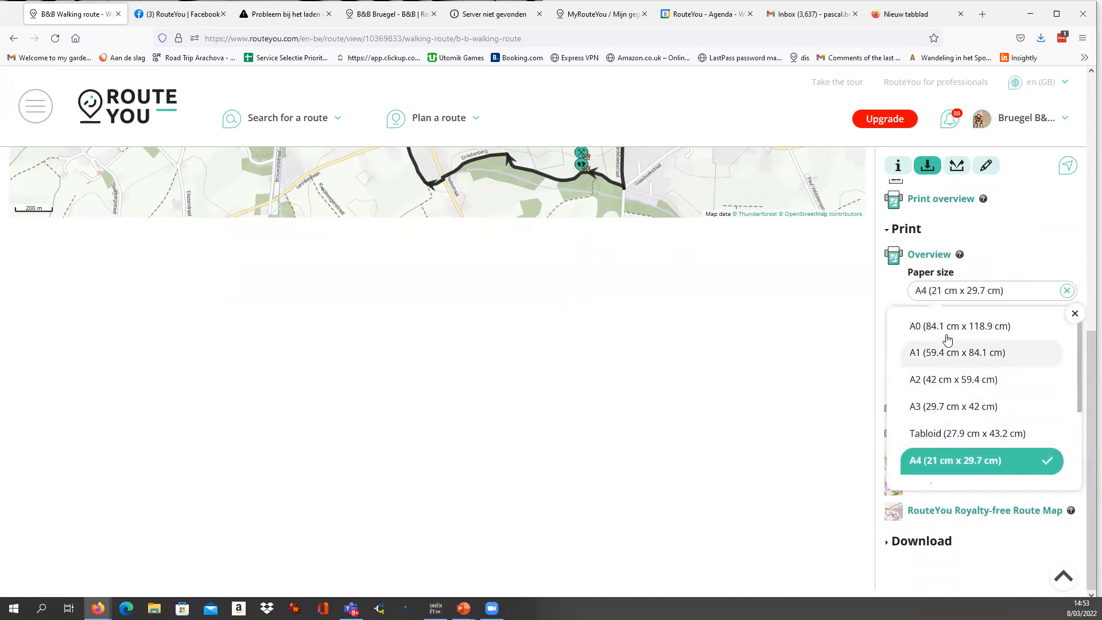
pyautogui.click(950, 330)
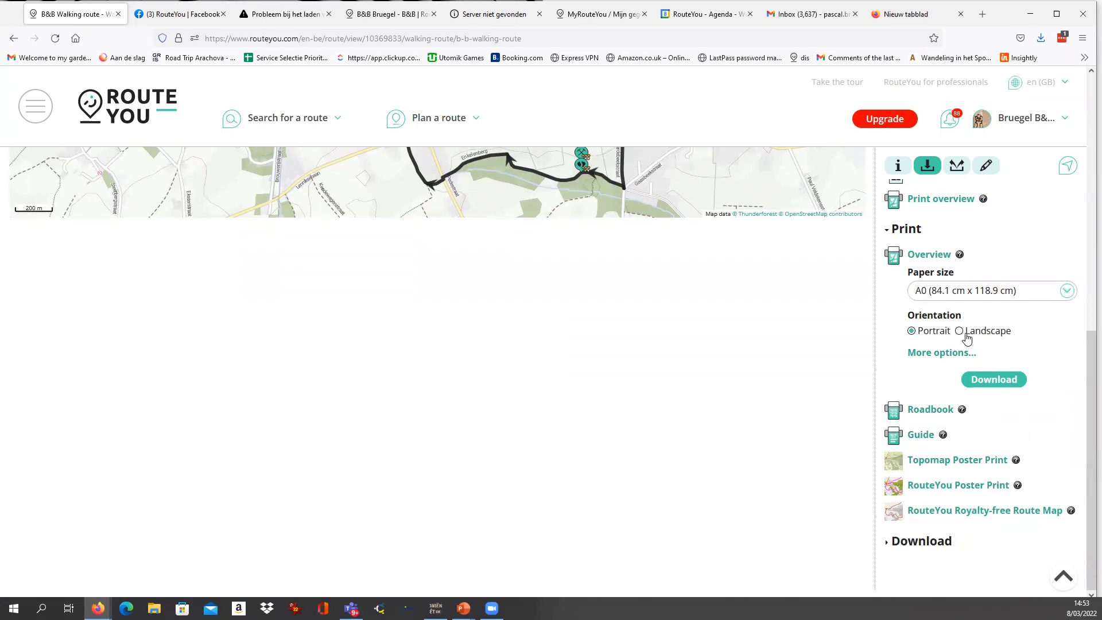
pyautogui.click(959, 330)
# Show the additional overview print options and set the OpenStreetMap style to Pasar.
pyautogui.click(953, 356)
pyautogui.scroll(-2, 948, 366)
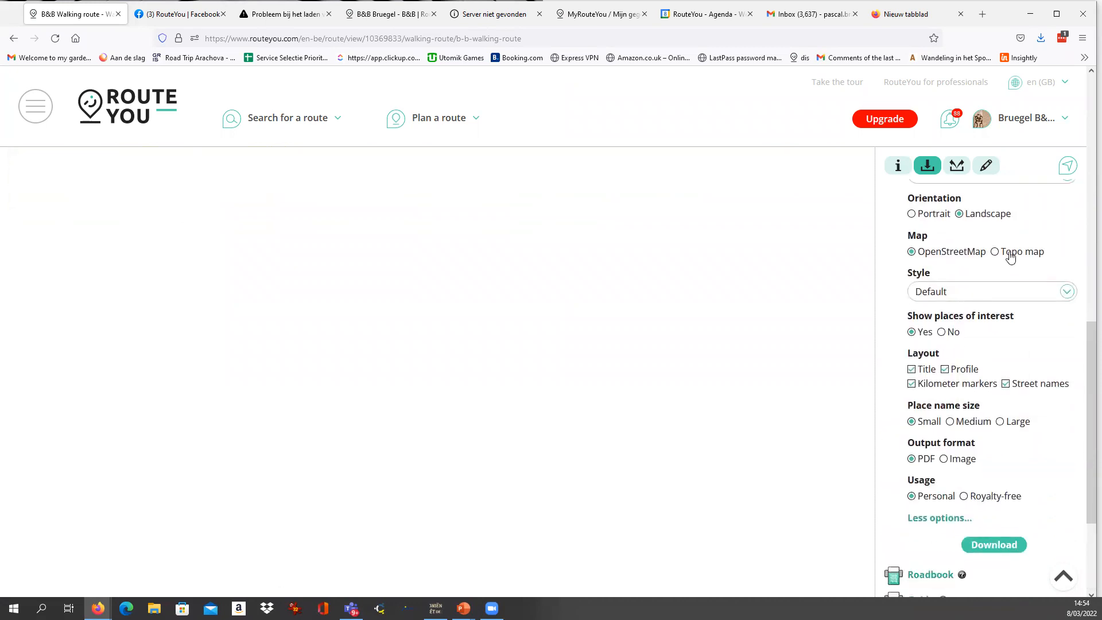
pyautogui.click(962, 294)
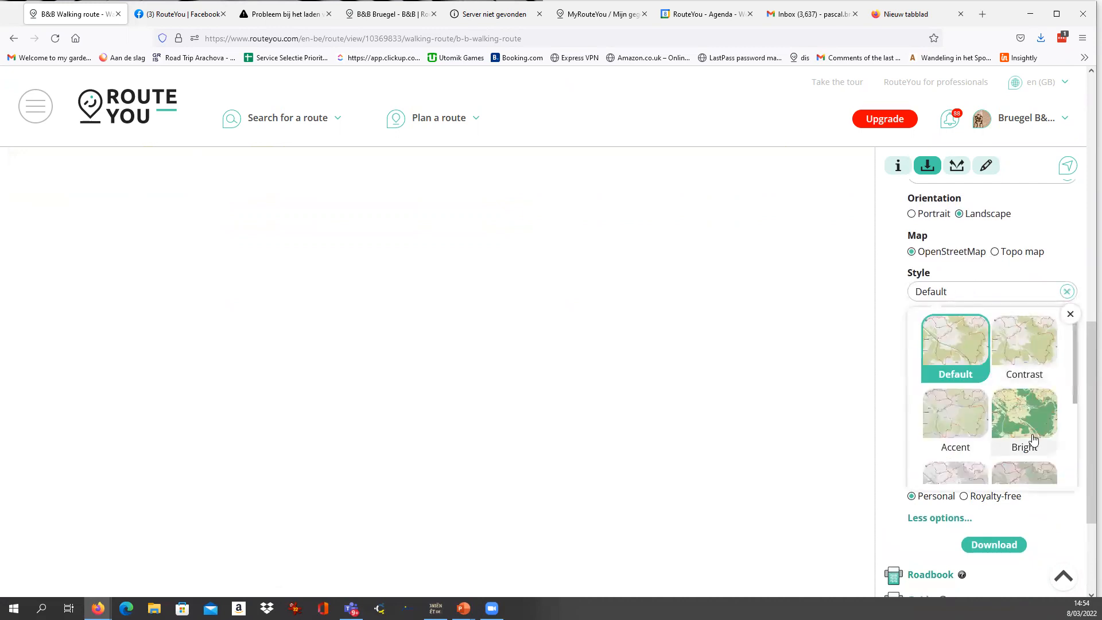
pyautogui.scroll(-3, 1023, 416)
pyautogui.scroll(2, 1010, 396)
pyautogui.scroll(-2, 1013, 401)
pyautogui.click(962, 438)
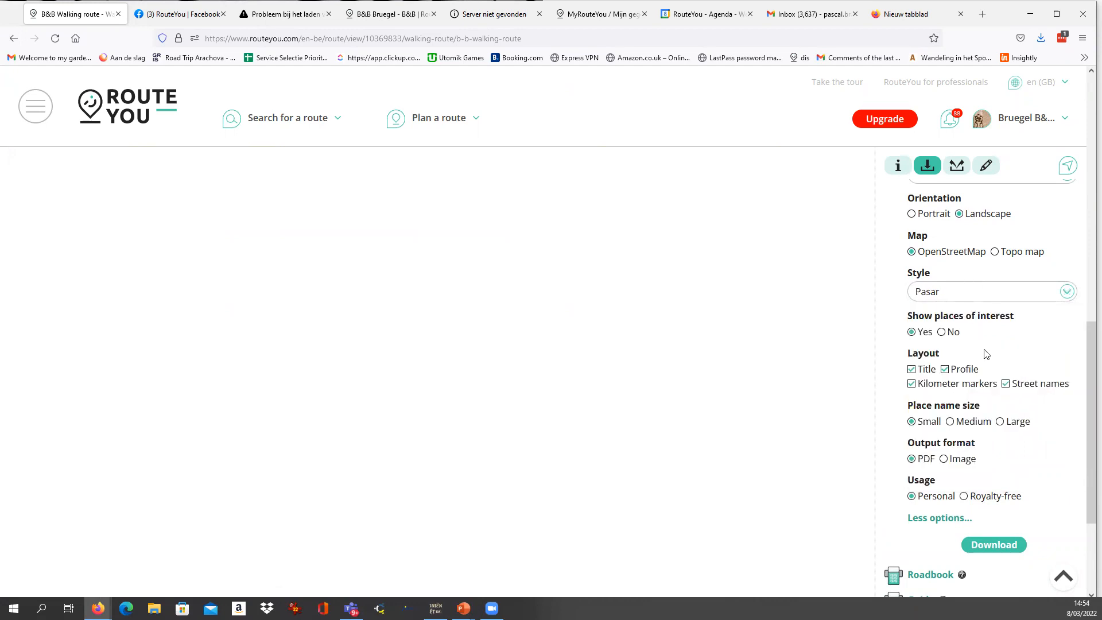
pyautogui.scroll(1, 989, 352)
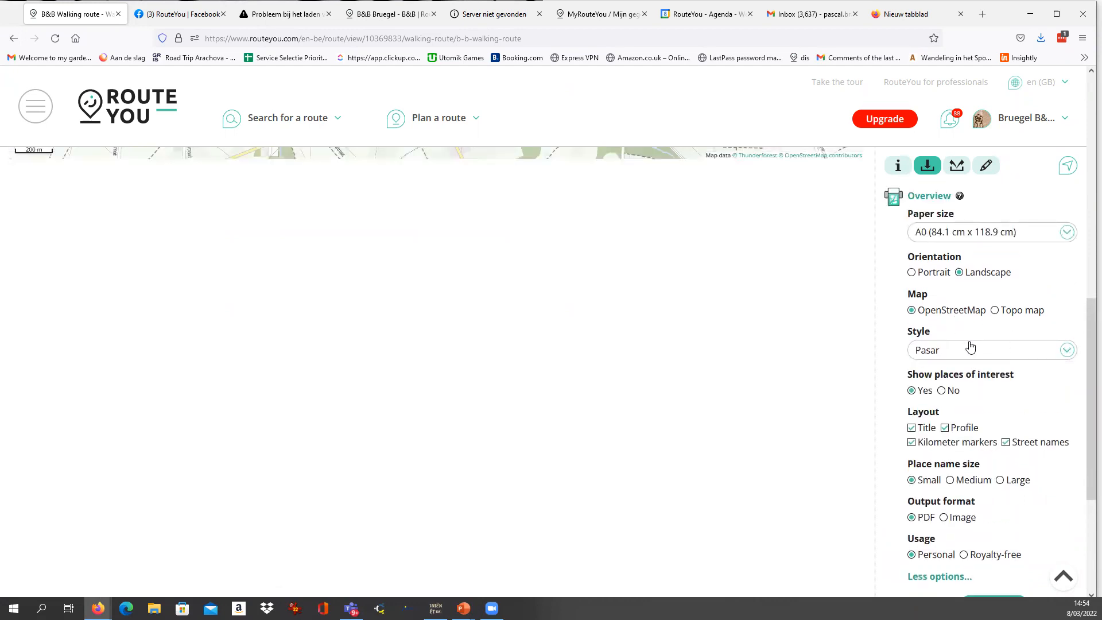
pyautogui.scroll(-2, 970, 345)
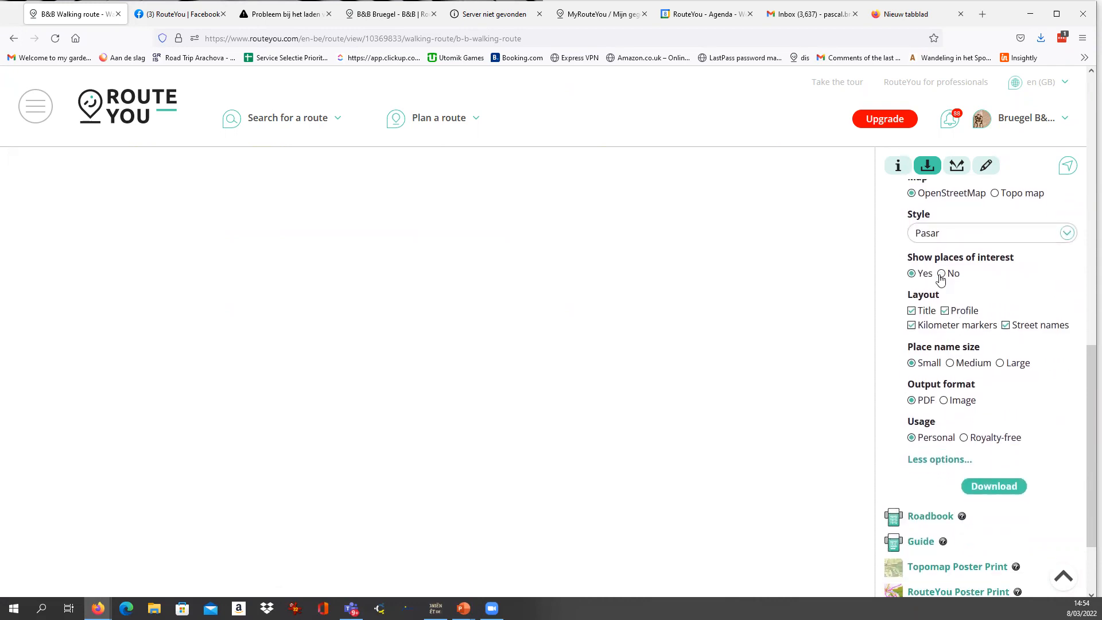
# Exclude places of interest and the elevation profile from the overview print, set the output format to Image, and download and open it.
pyautogui.click(941, 273)
pyautogui.click(945, 312)
pyautogui.click(989, 485)
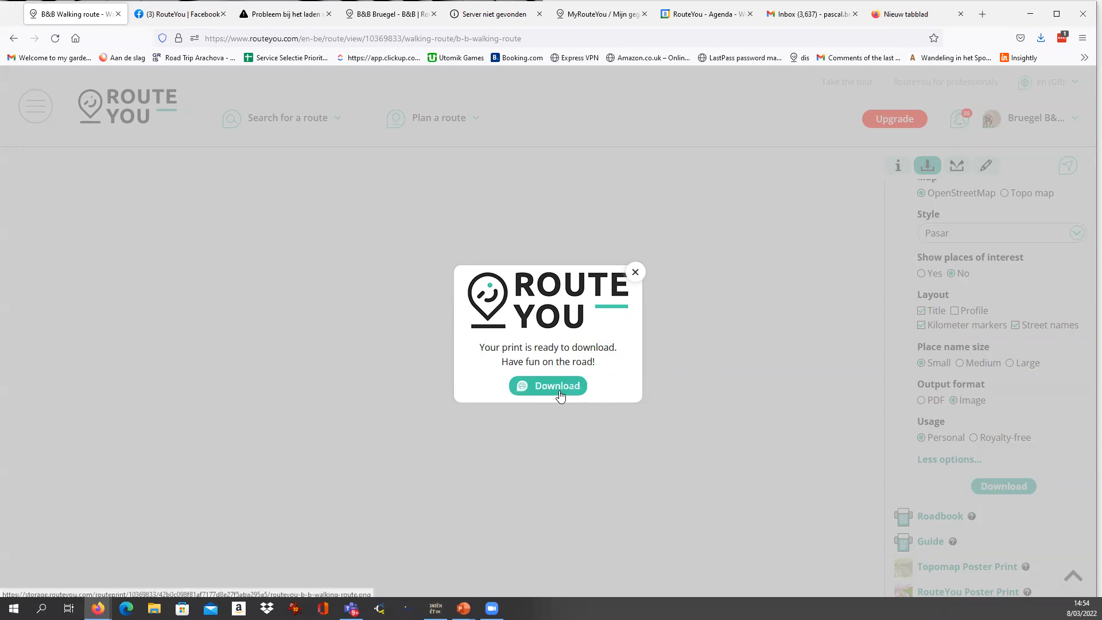
pyautogui.click(557, 386)
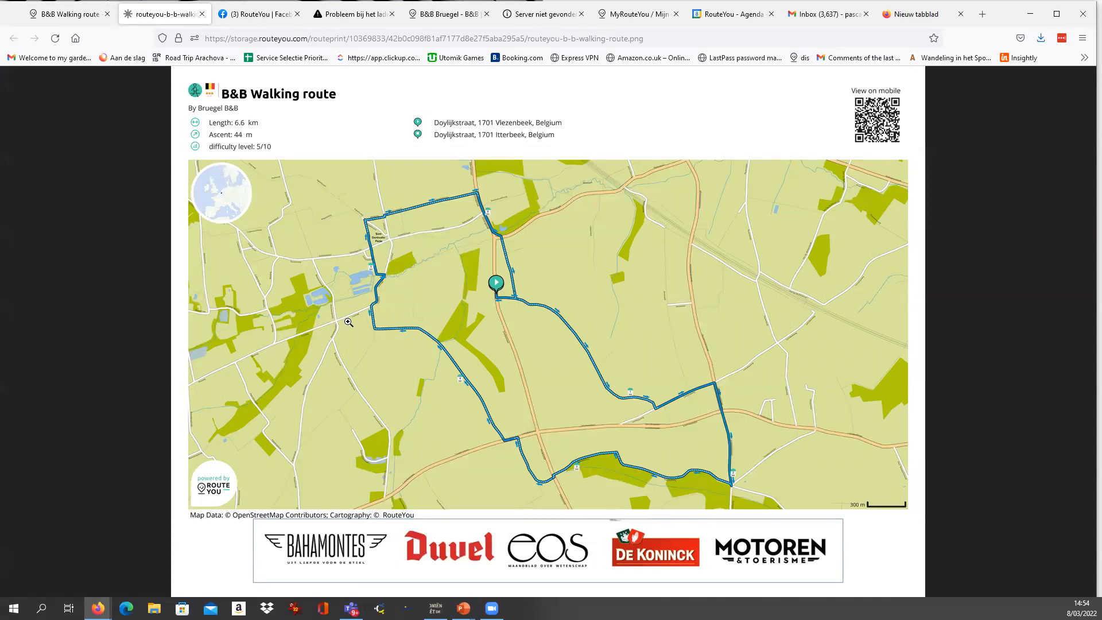
# Examine the overview image's map detail, street names and RouteYou logo up close, as well as its full landscape layout with footer logos.
pyautogui.keyDown('ctrl'); pyautogui.scroll(8, 348, 322); pyautogui.keyUp('ctrl')
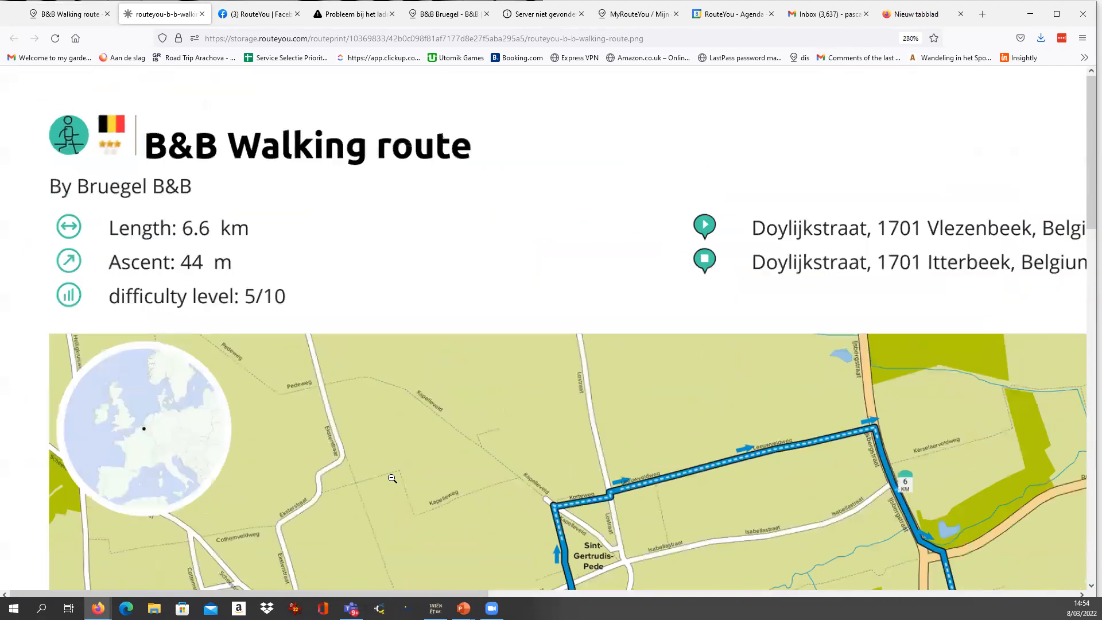
pyautogui.keyDown('ctrl'); pyautogui.scroll(3, 392, 478); pyautogui.keyUp('ctrl')
pyautogui.scroll(-10, 526, 327)
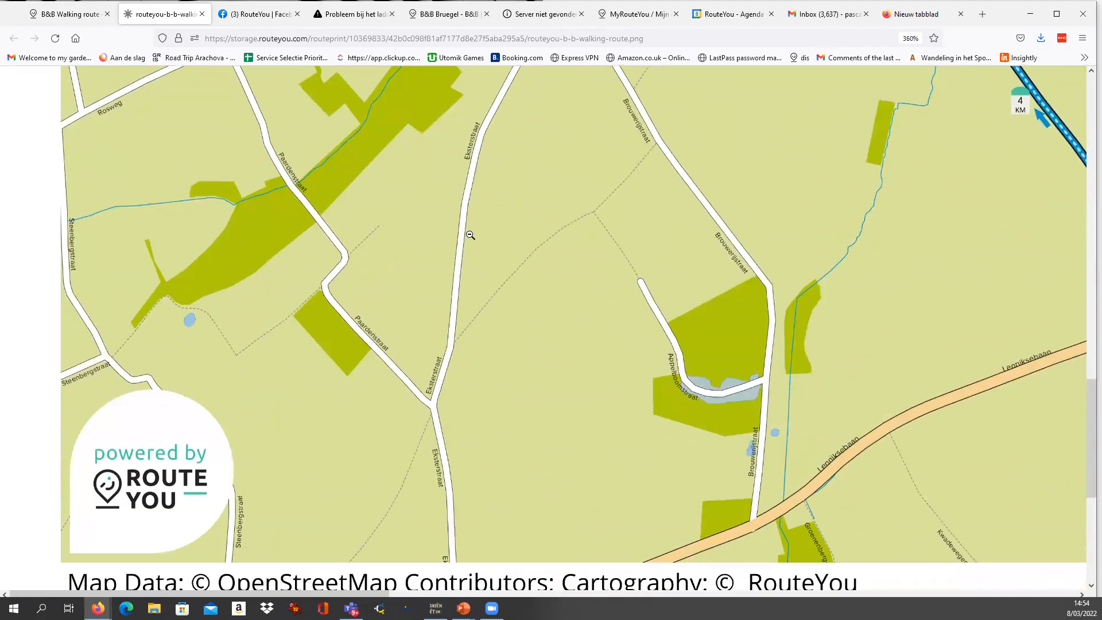
pyautogui.keyDown('ctrl'); pyautogui.scroll(1, 470, 235); pyautogui.keyUp('ctrl')
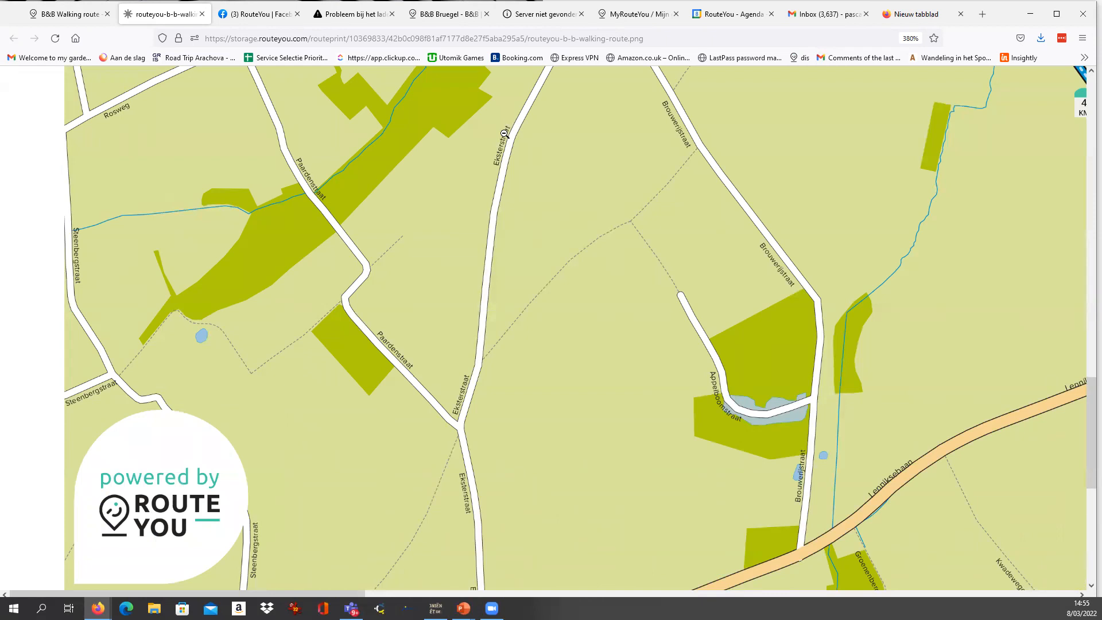
pyautogui.keyDown('ctrl'); pyautogui.scroll(-9, 504, 134); pyautogui.keyUp('ctrl')
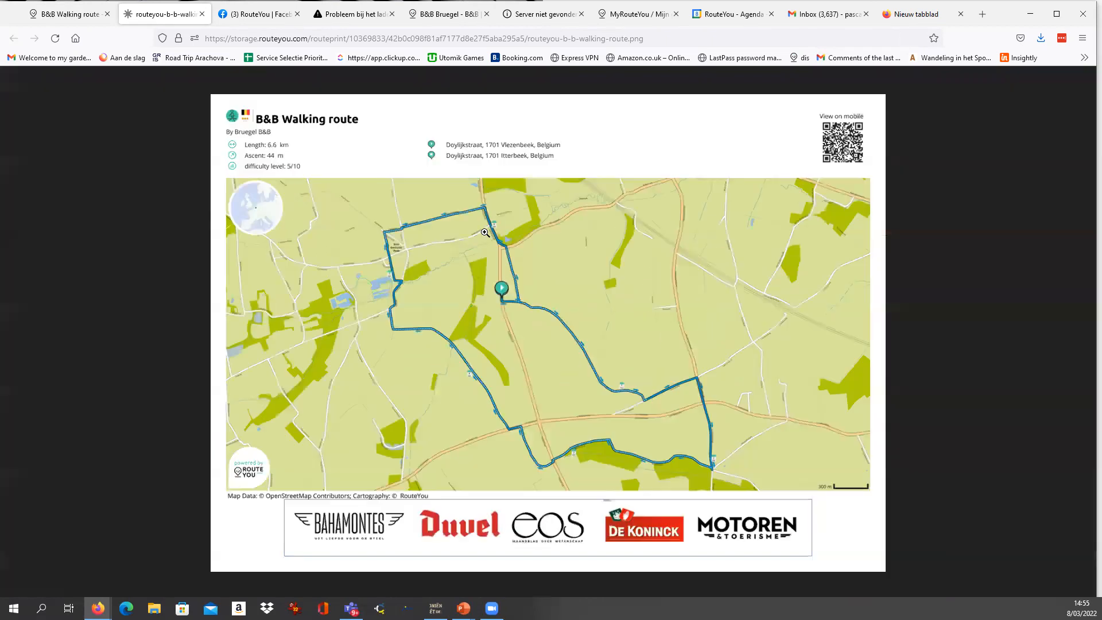
pyautogui.keyDown('ctrl'); pyautogui.scroll(-2, 485, 233); pyautogui.keyUp('ctrl')
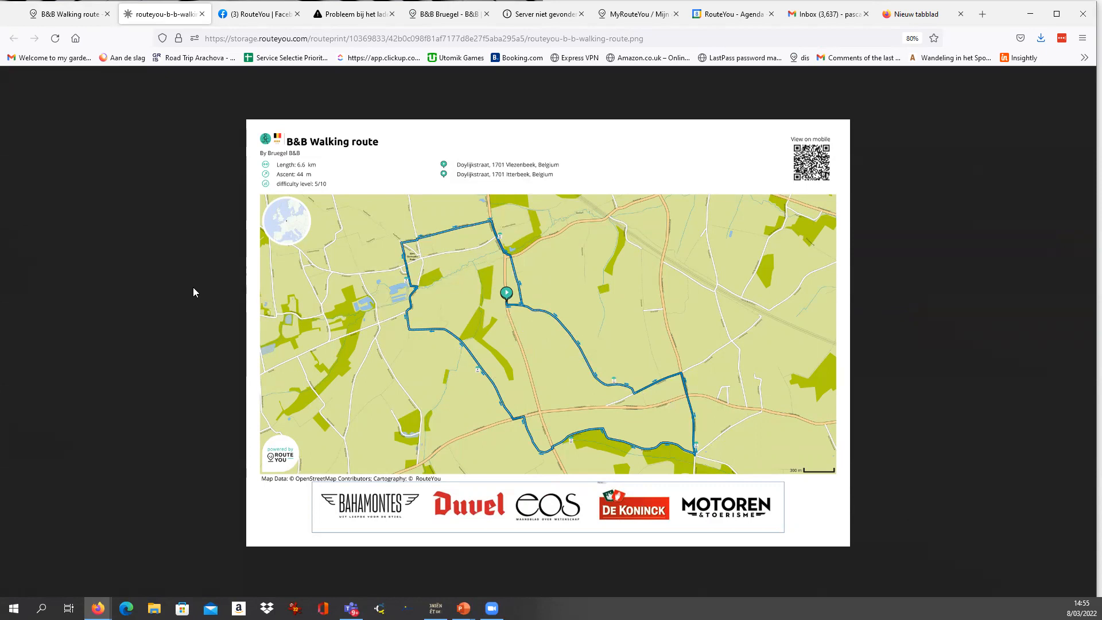
# Return to the B&B Walking route page and close the print-ready message.
pyautogui.click(73, 17)
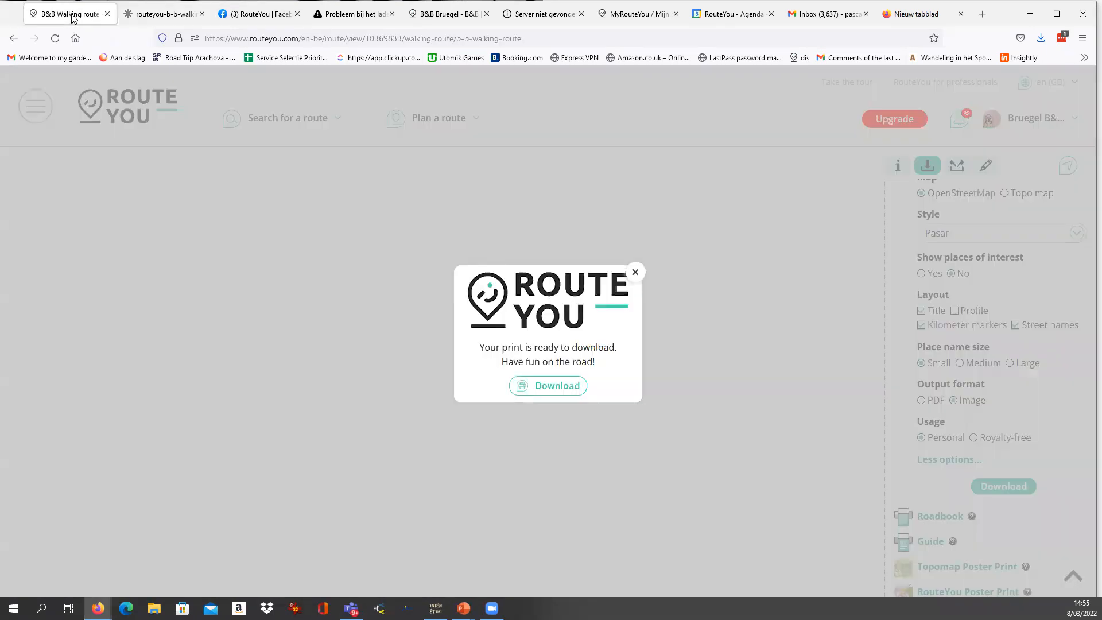
pyautogui.click(636, 274)
pyautogui.scroll(2, 942, 321)
pyautogui.scroll(7, 942, 288)
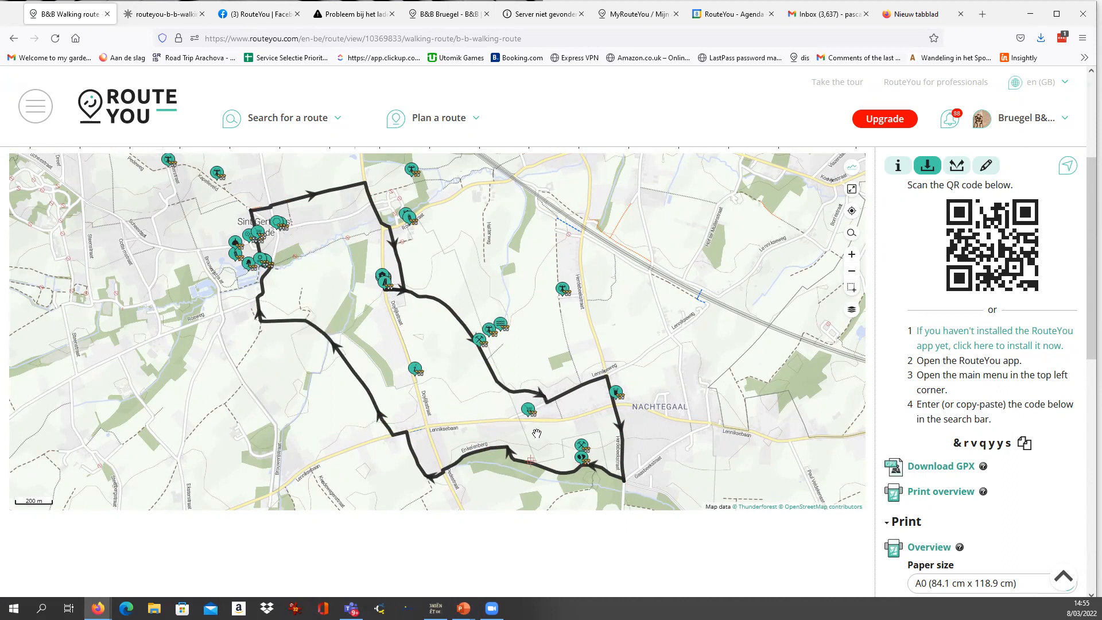
pyautogui.scroll(1, 559, 427)
# Show the Roadbook settings among the walking route's print options.
pyautogui.scroll(-1, 561, 425)
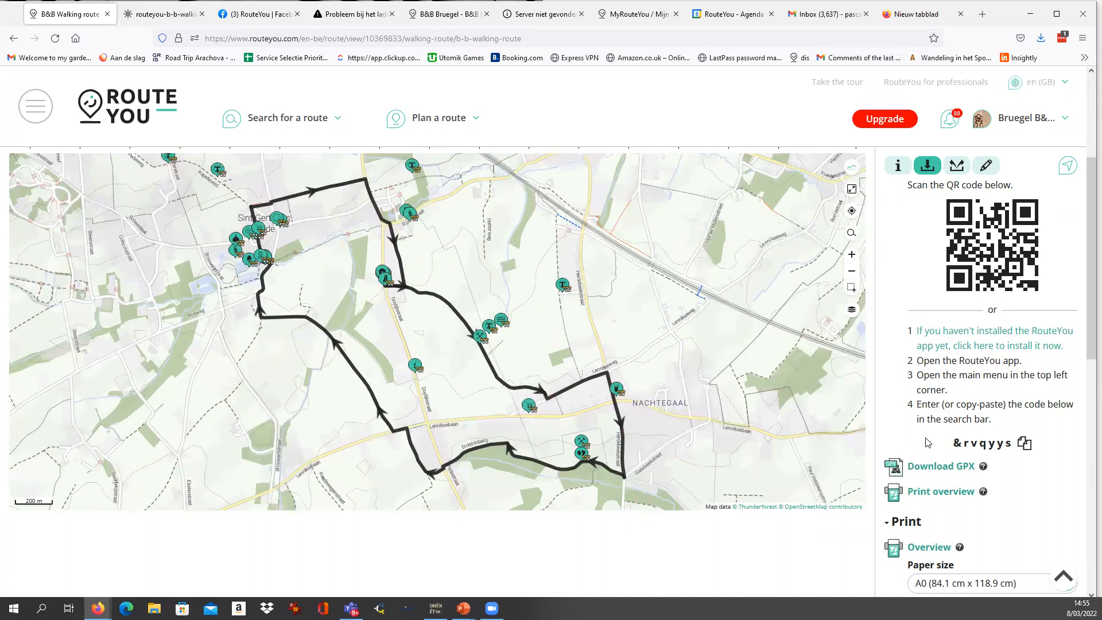
pyautogui.scroll(-3, 921, 505)
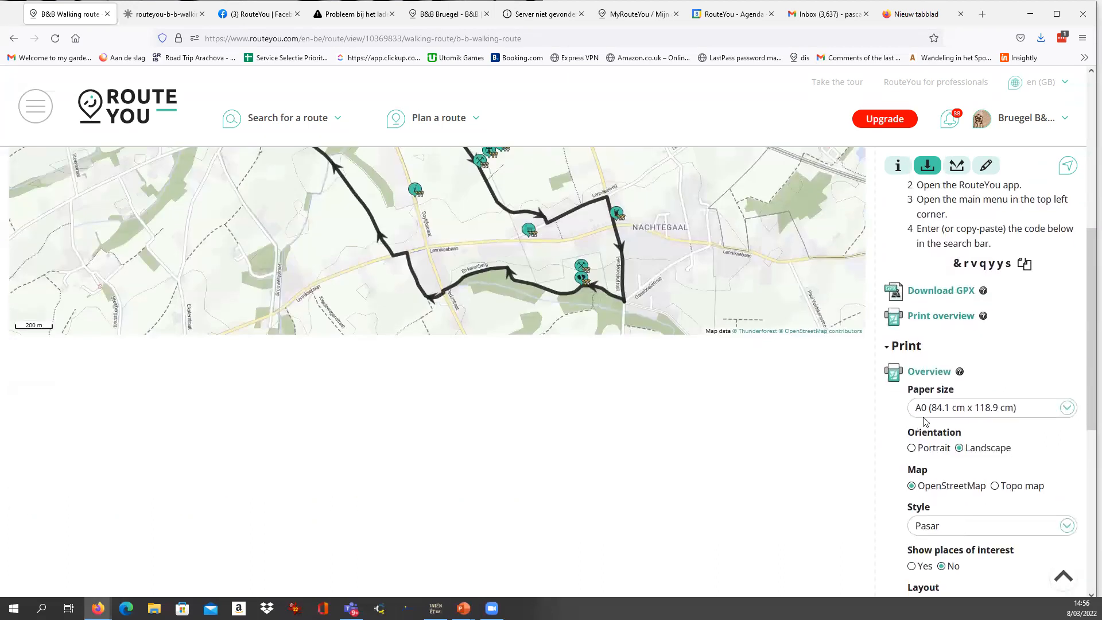
pyautogui.scroll(-1, 913, 402)
pyautogui.click(900, 288)
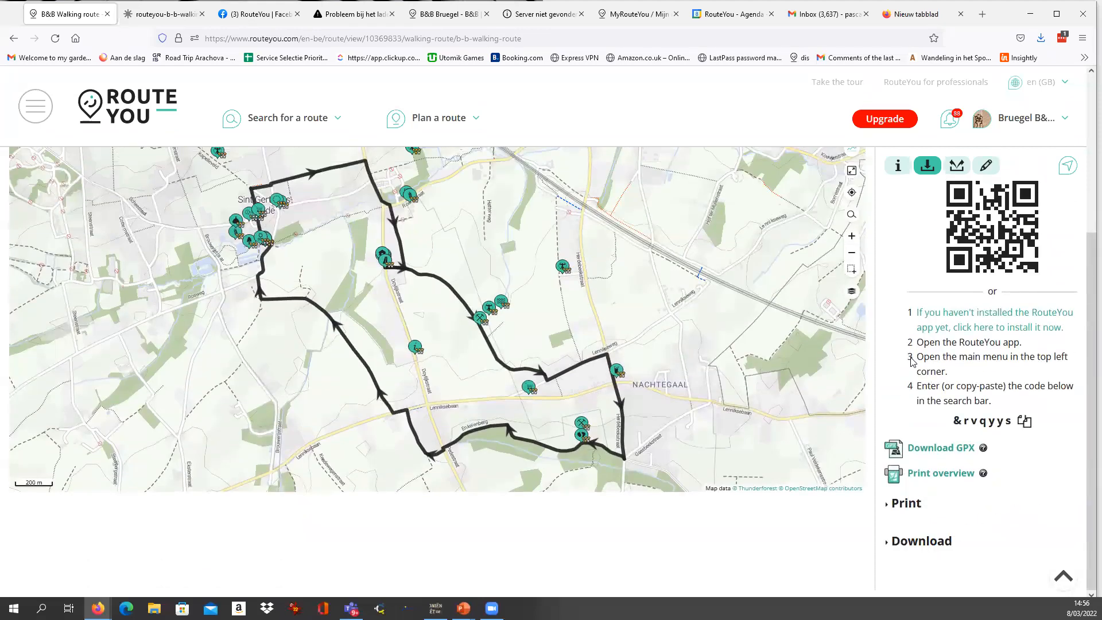
pyautogui.click(910, 503)
pyautogui.scroll(-3, 918, 482)
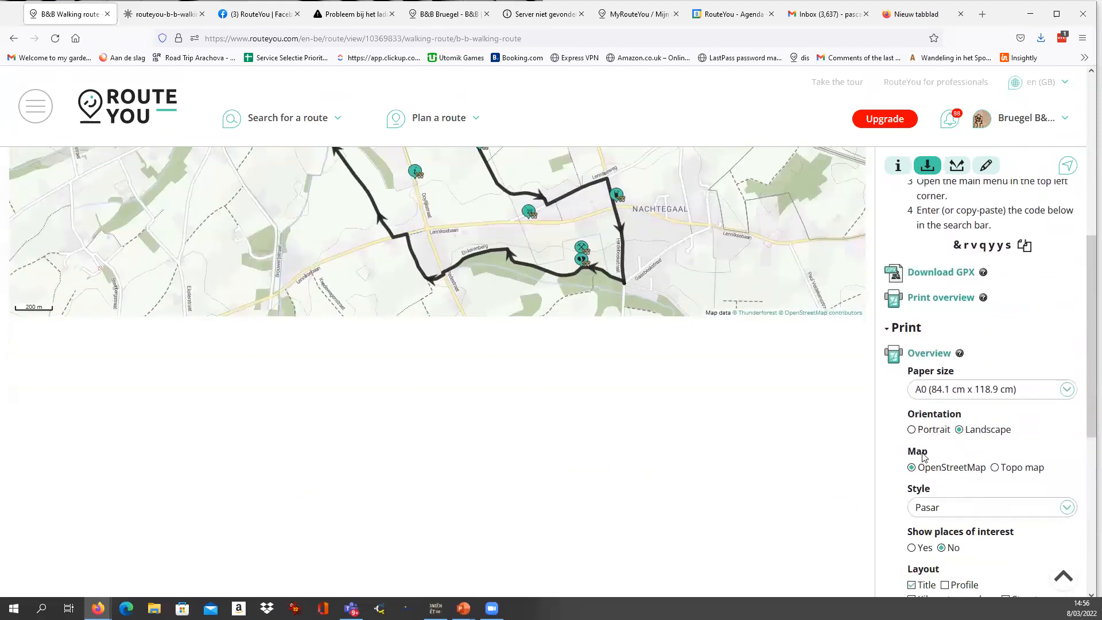
pyautogui.scroll(-4, 924, 454)
pyautogui.scroll(-2, 925, 499)
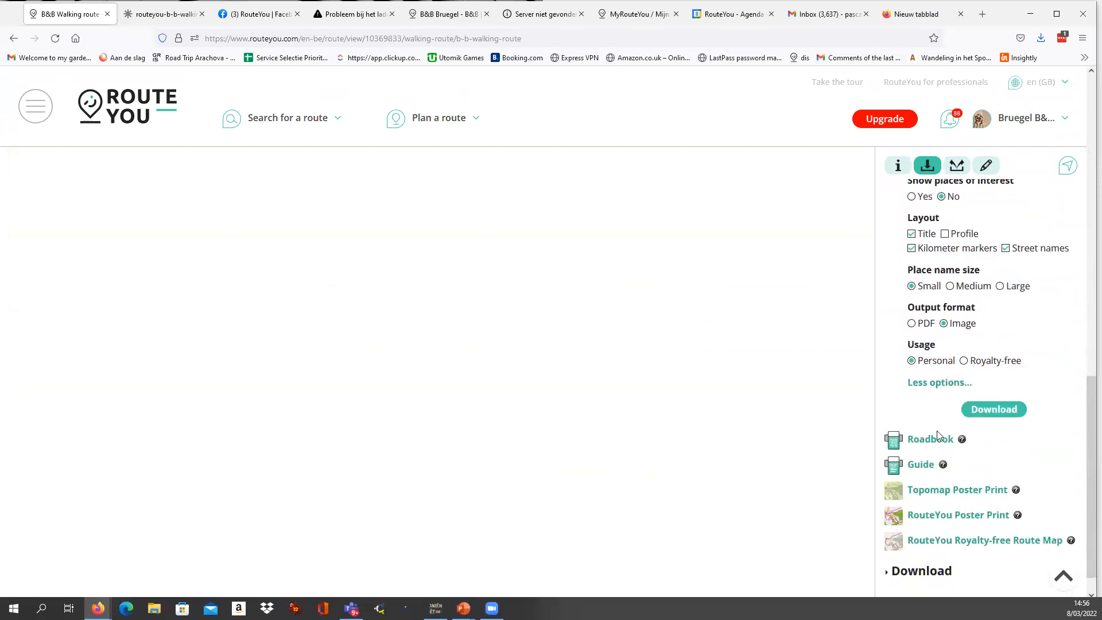
pyautogui.click(930, 440)
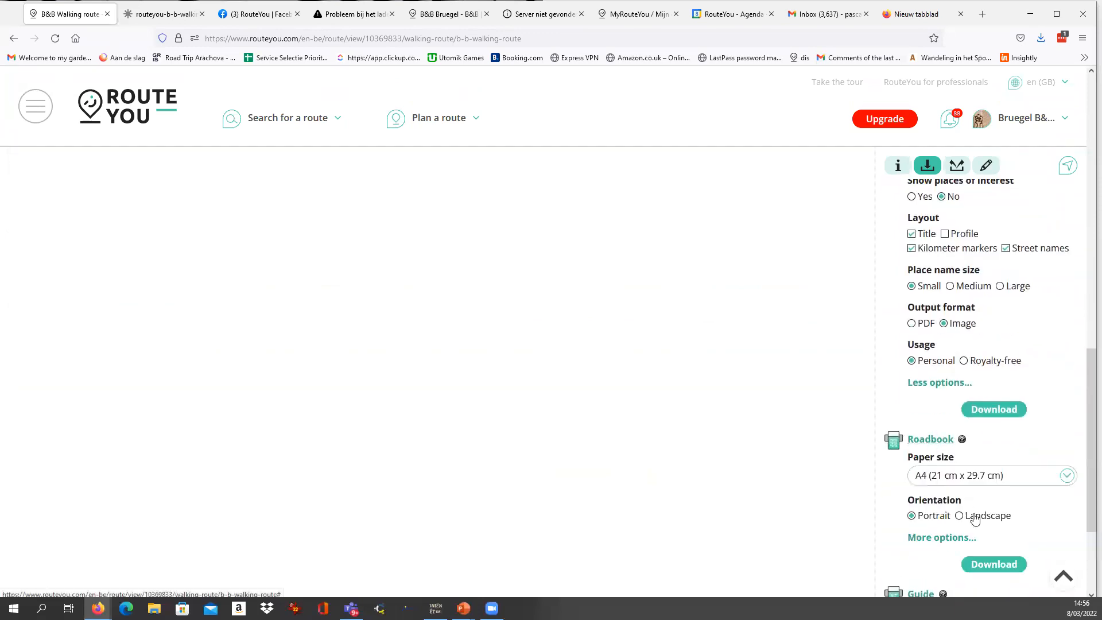
# Download the roadbook on A4 paper in Portrait orientation and open the PDF with Firefox.
pyautogui.click(984, 565)
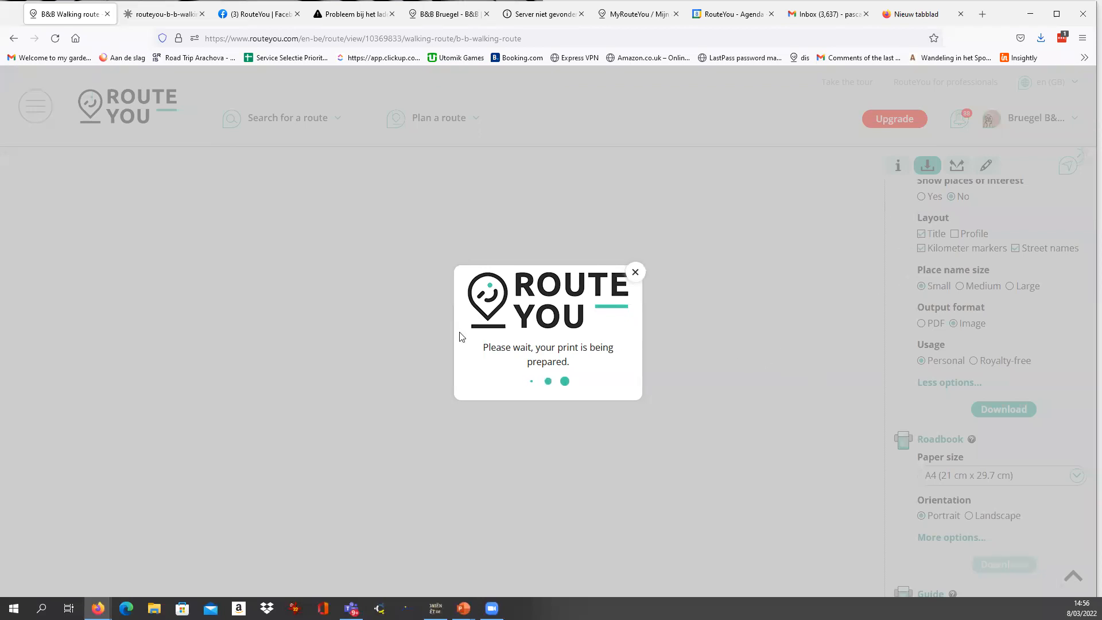
pyautogui.click(551, 385)
pyautogui.press('Up')
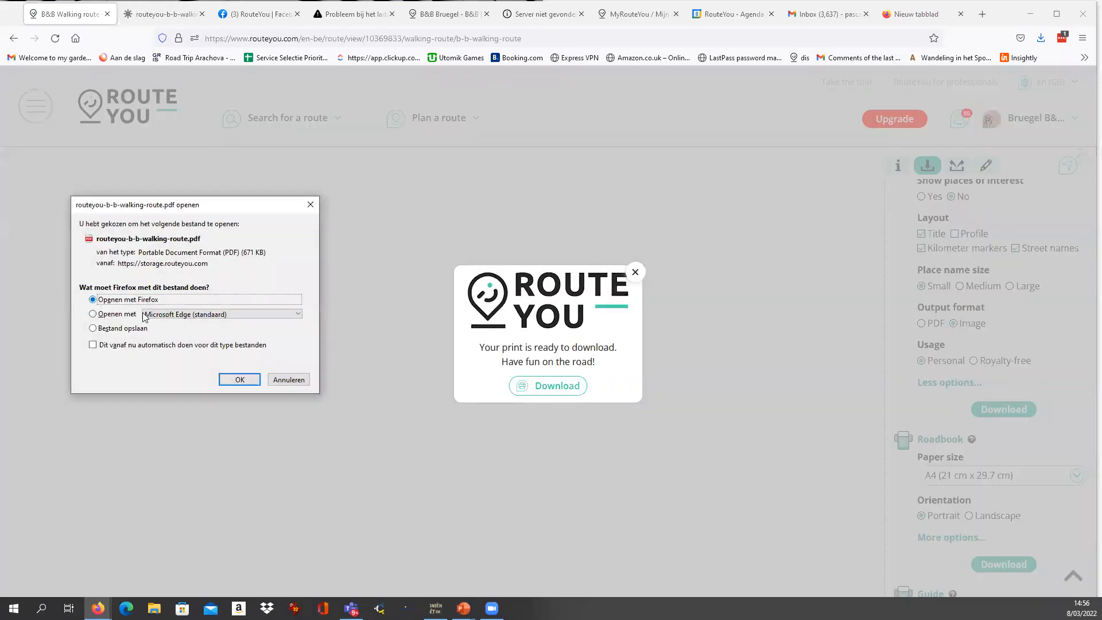
pyautogui.click(242, 383)
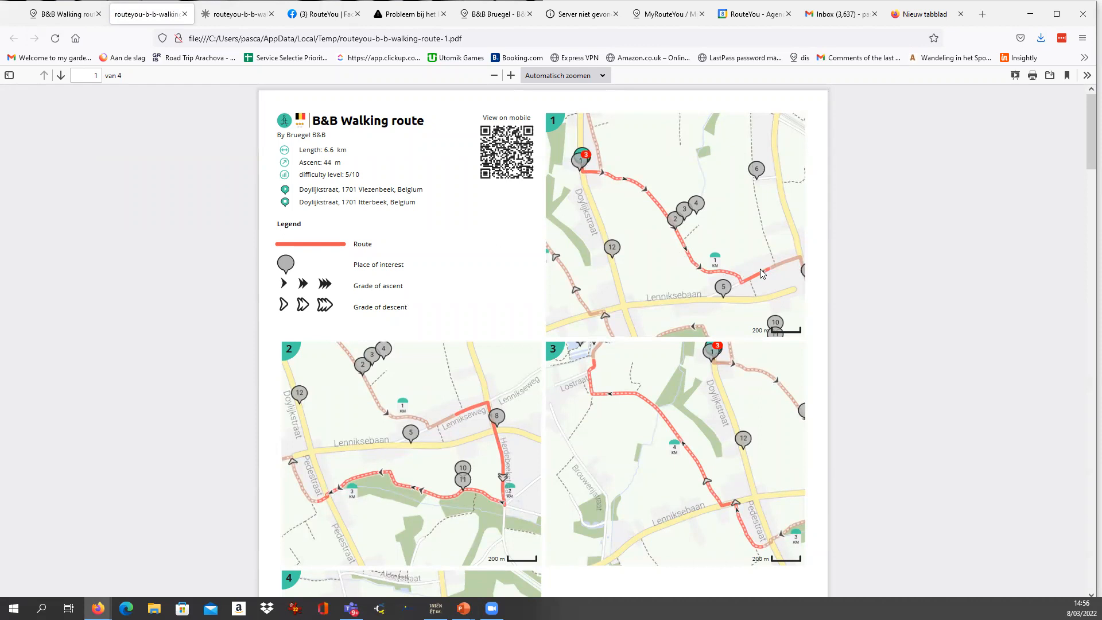
# Examine the roadbook's first page, including its legend, numbered map sections and sponsor logos in the footer.
pyautogui.scroll(-3, 317, 262)
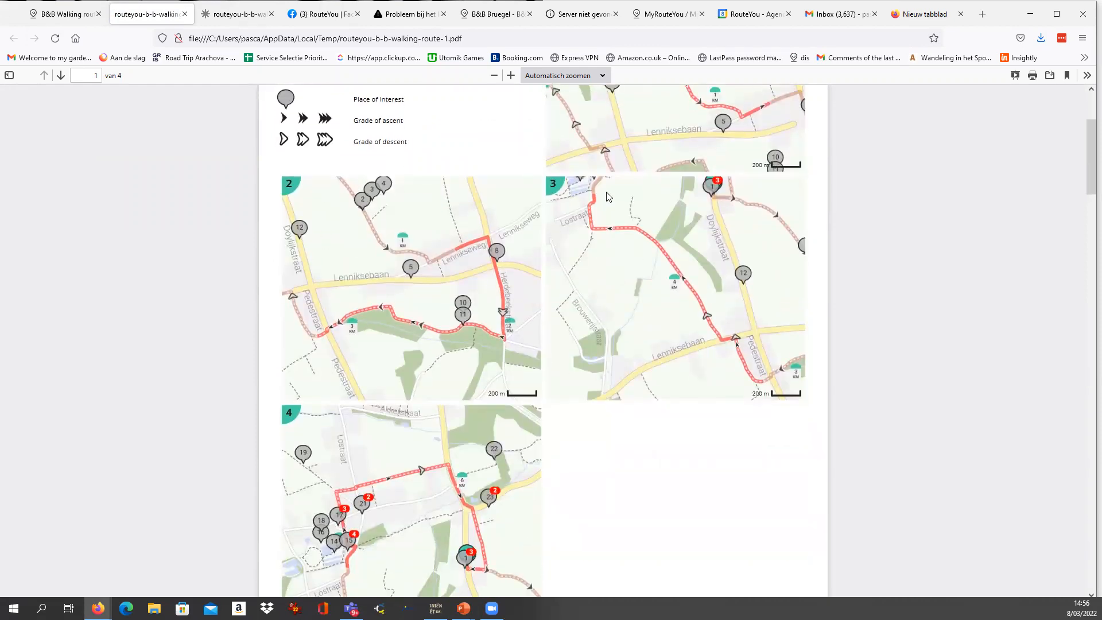
pyautogui.scroll(-2, 505, 482)
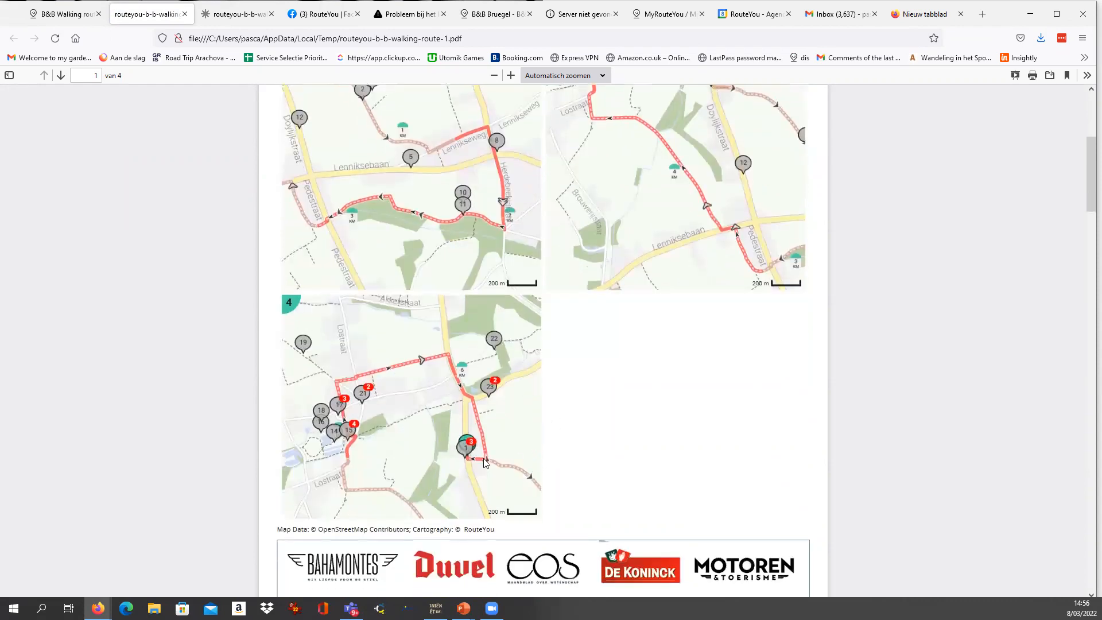
pyautogui.scroll(5, 554, 441)
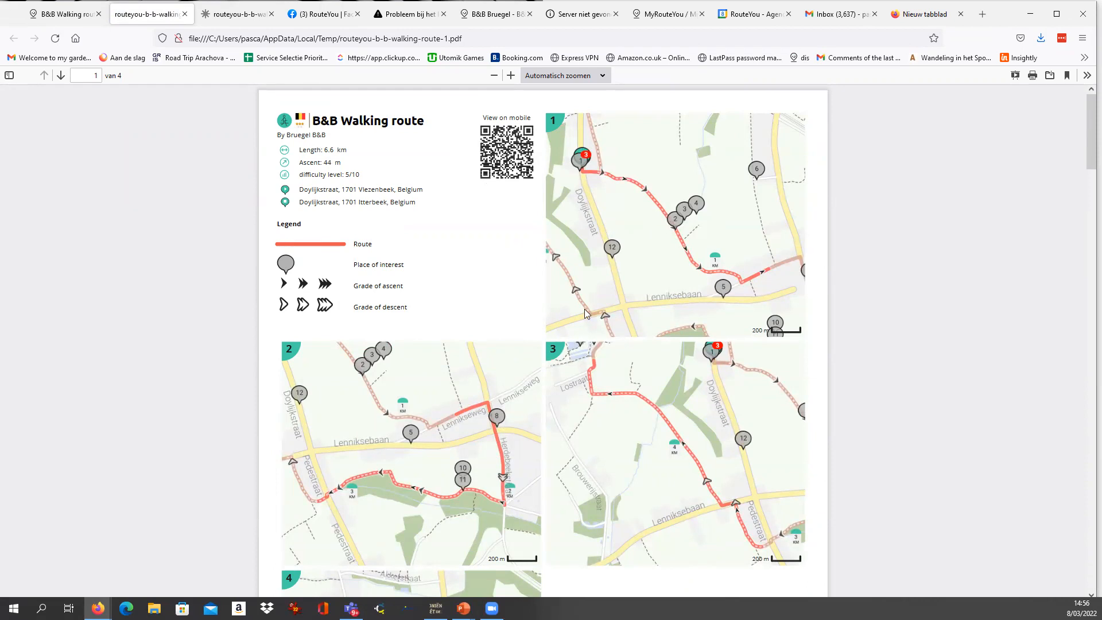
pyautogui.scroll(-6, 584, 310)
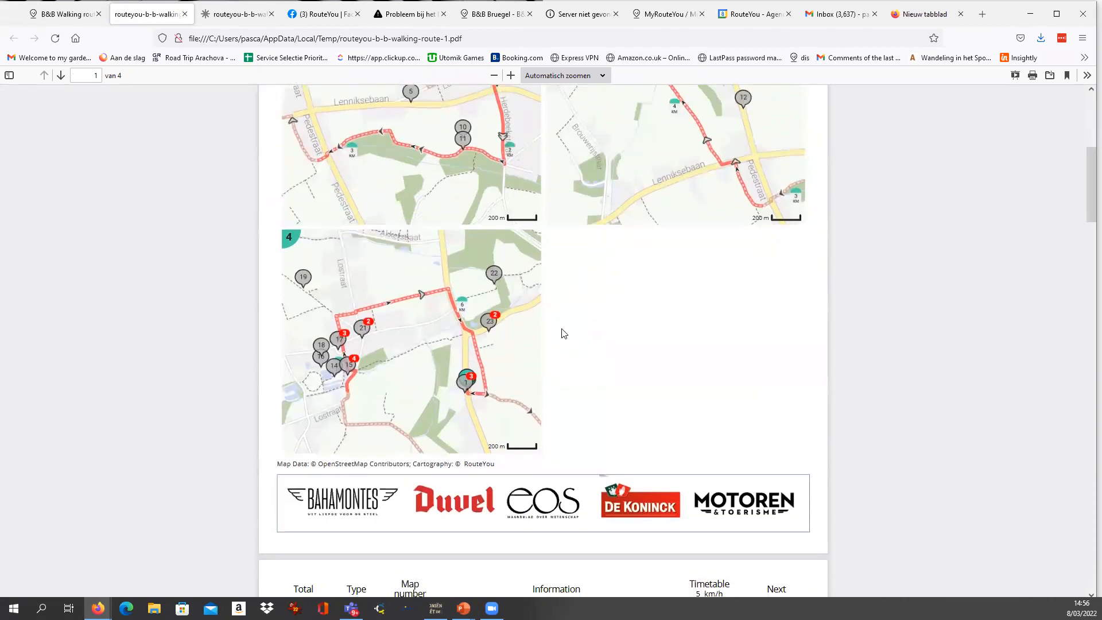
pyautogui.scroll(-3, 564, 333)
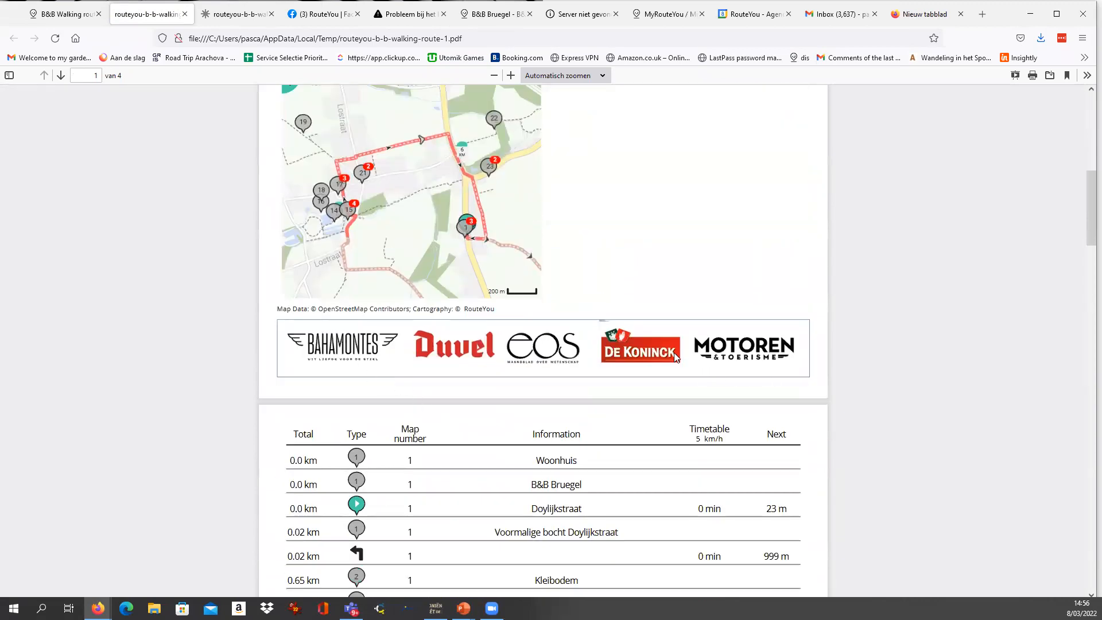
# Examine the roadbook's turn-by-turn table on page 2, highlighting the Lennikseweg, Herdebeekstraat and Enkelenberg directions.
pyautogui.scroll(-5, 669, 352)
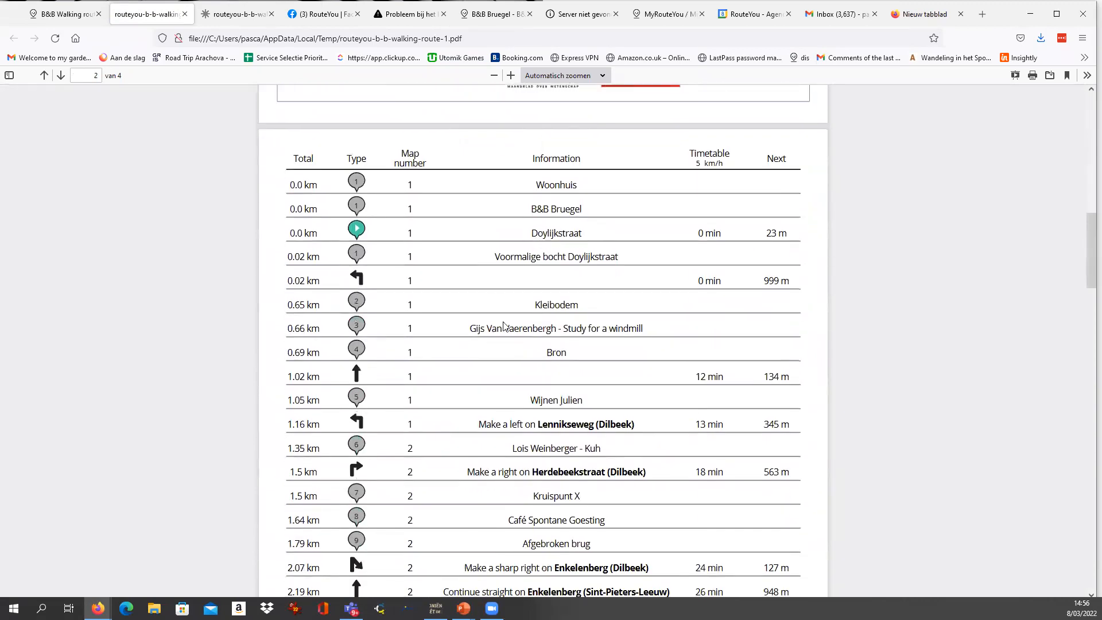
pyautogui.scroll(-3, 504, 326)
pyautogui.moveTo(481, 259); pyautogui.dragTo(645, 263)
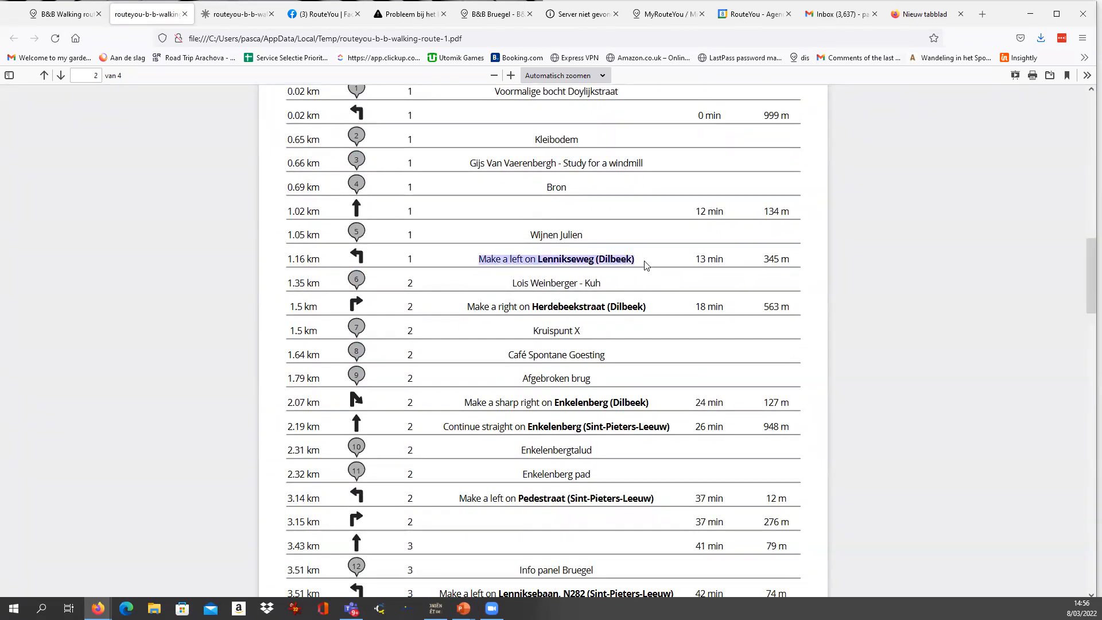
pyautogui.moveTo(532, 307); pyautogui.dragTo(667, 312)
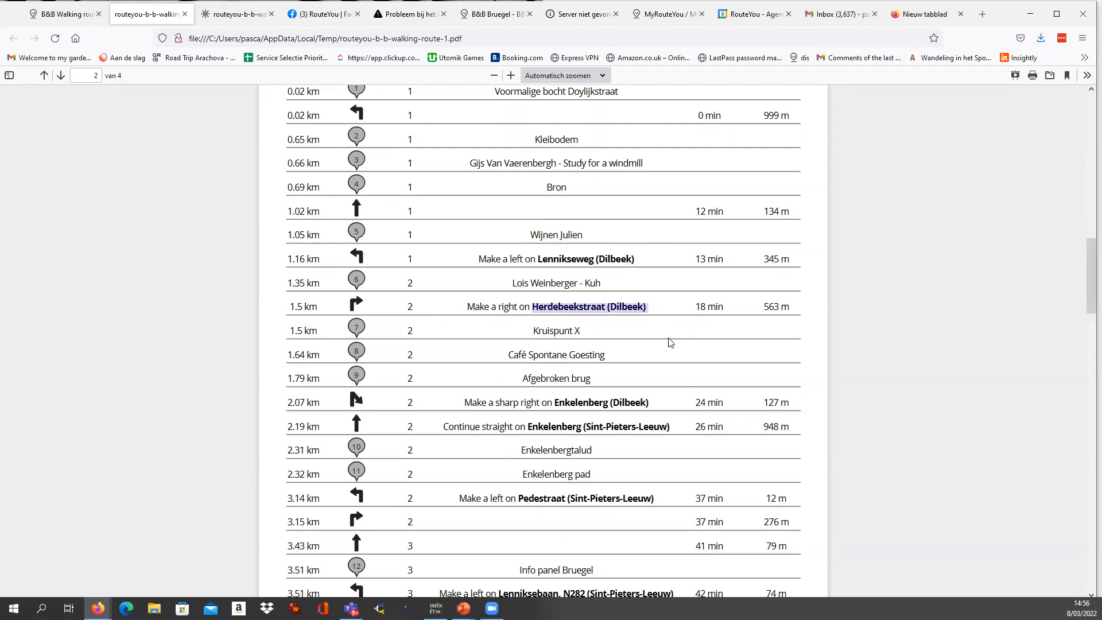
pyautogui.scroll(-2, 670, 343)
pyautogui.moveTo(556, 293); pyautogui.dragTo(733, 297)
pyautogui.click(683, 296)
pyautogui.moveTo(554, 293); pyautogui.dragTo(613, 294)
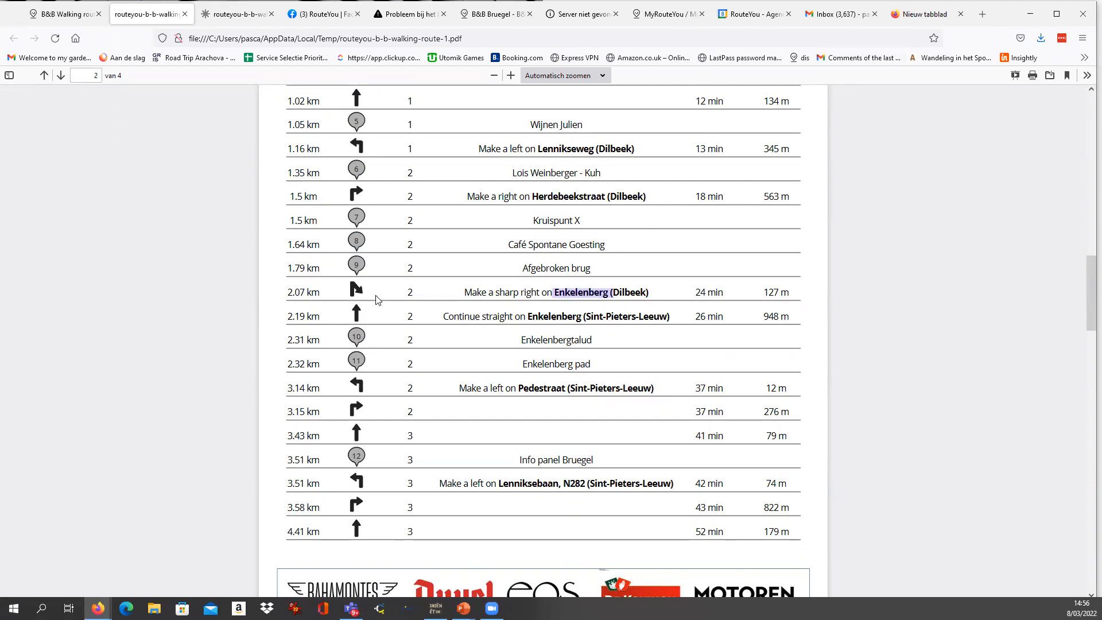
pyautogui.scroll(-3, 501, 335)
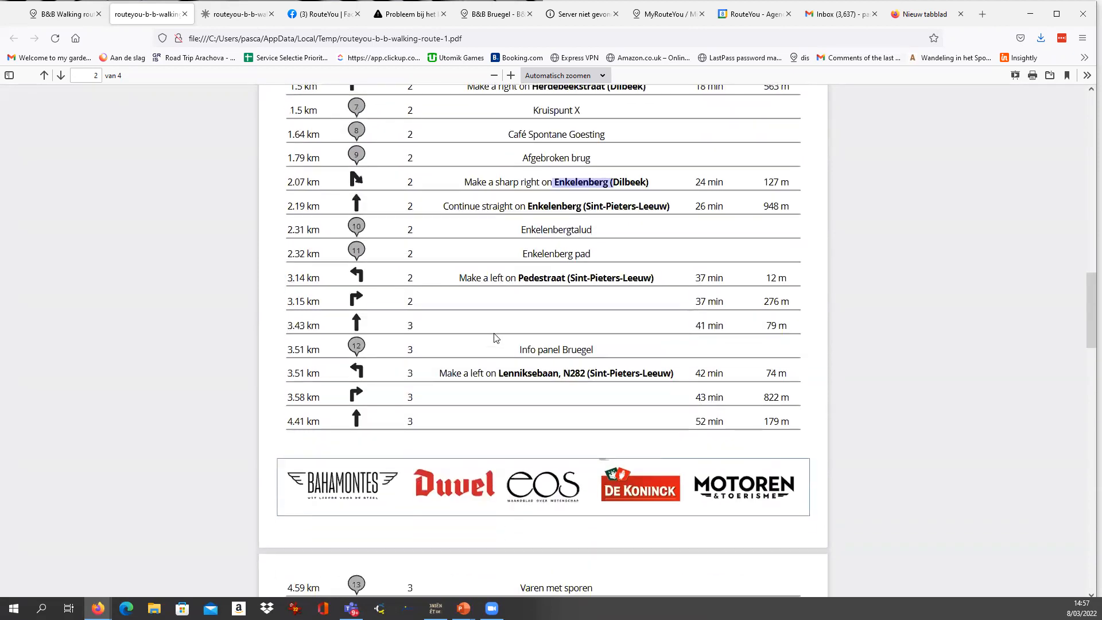
pyautogui.scroll(-1, 496, 337)
pyautogui.scroll(3, 466, 387)
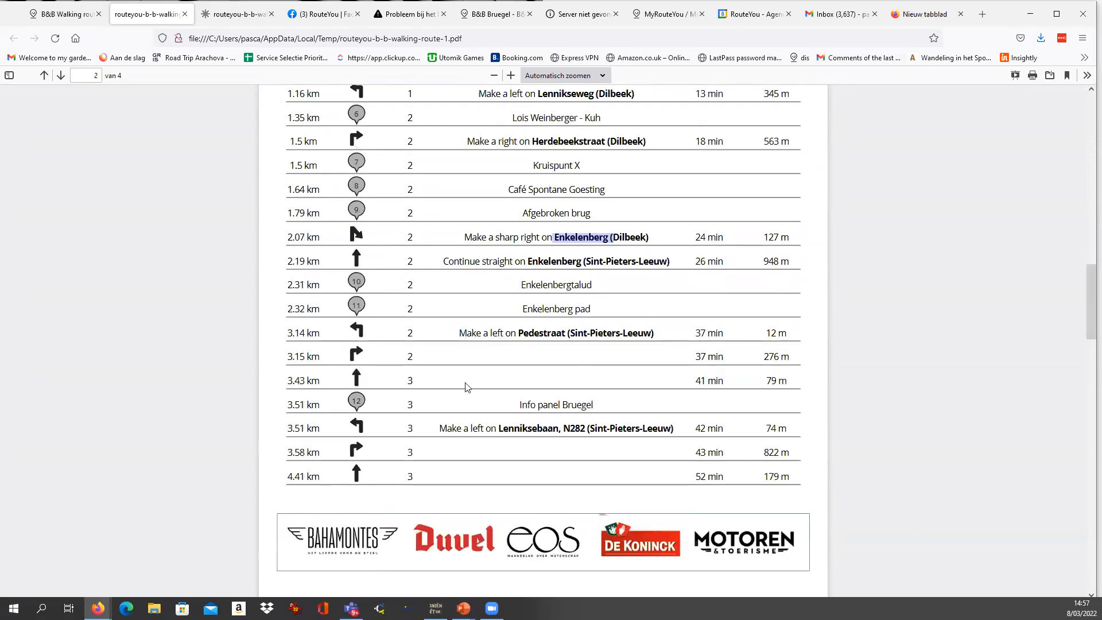
# Compare the roadbook's map sections with the directions, places of interest and footer logos on its remaining pages.
pyautogui.scroll(18, 479, 372)
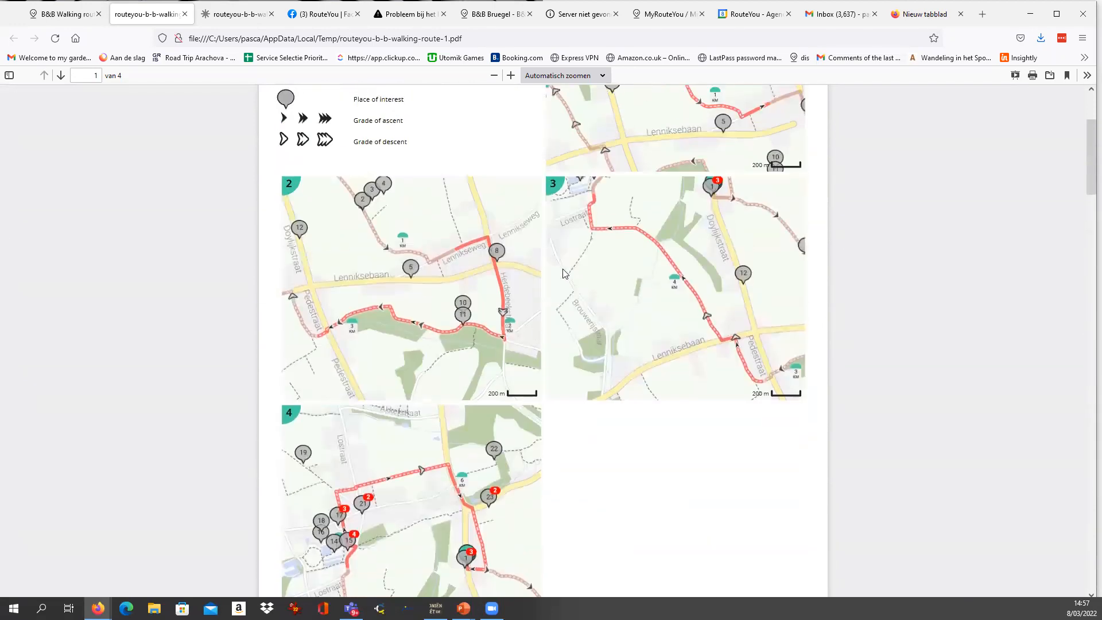
pyautogui.scroll(-20, 634, 272)
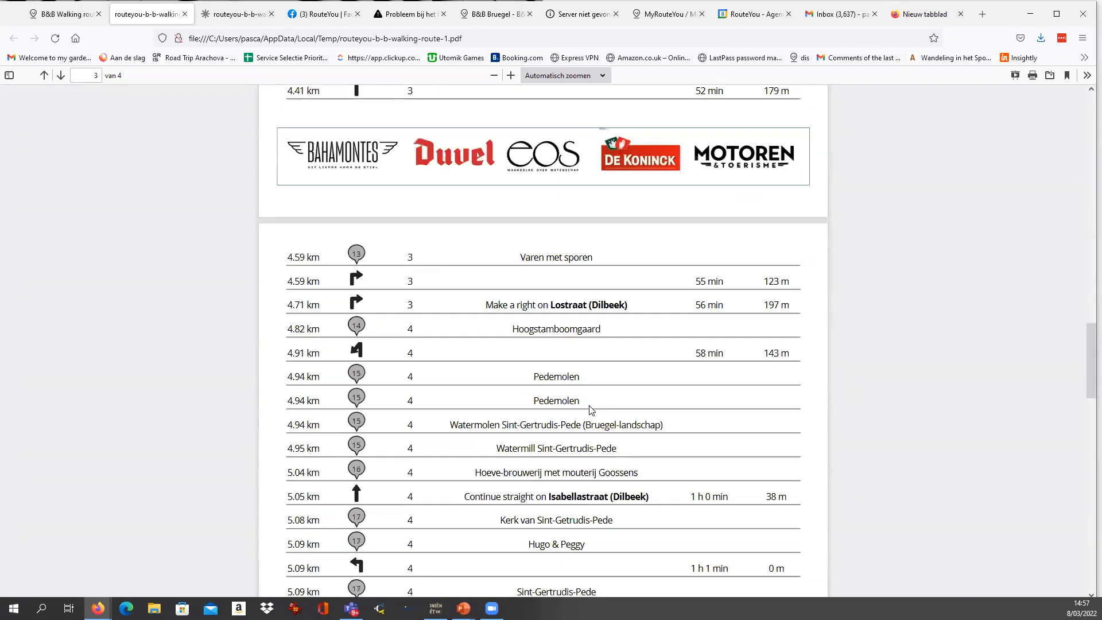
pyautogui.scroll(-1, 591, 409)
pyautogui.moveTo(548, 388); pyautogui.dragTo(657, 393)
pyautogui.scroll(-2, 612, 408)
pyautogui.scroll(10, 580, 336)
pyautogui.scroll(12, 578, 343)
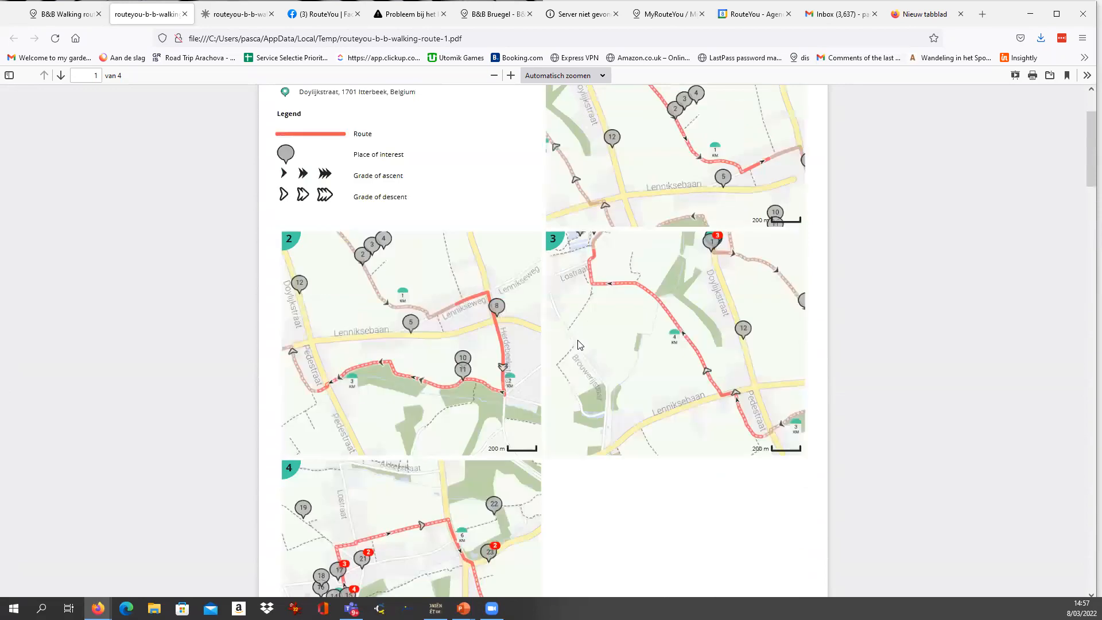
pyautogui.scroll(-4, 584, 452)
pyautogui.scroll(-20, 583, 452)
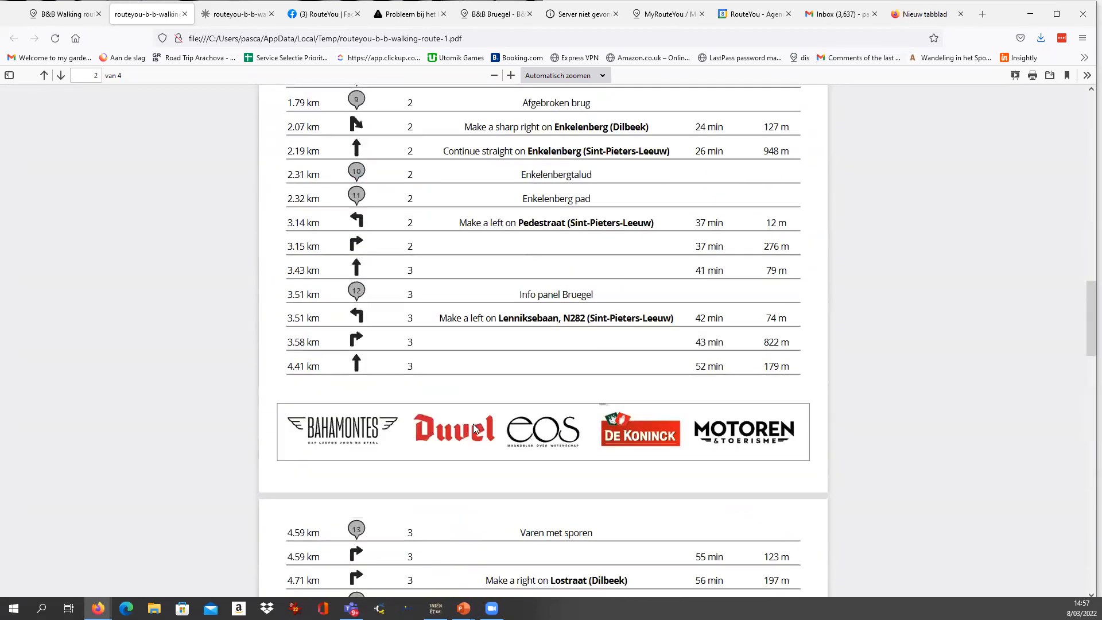
pyautogui.scroll(-5, 476, 427)
pyautogui.scroll(3, 477, 428)
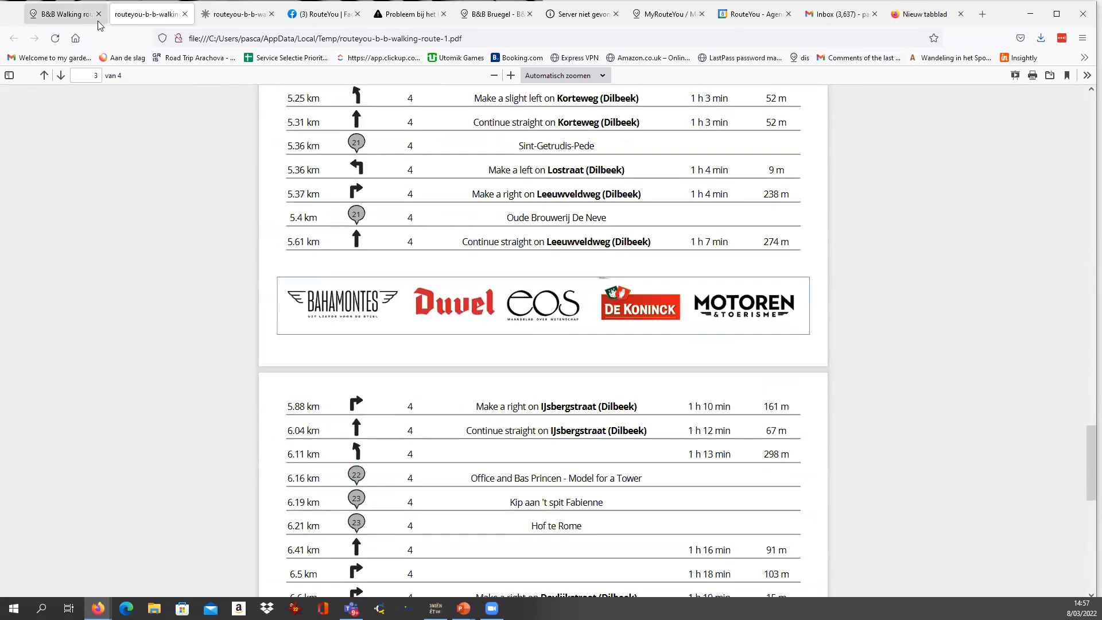
# Return to the walking route page, close the print-ready message and show the full list of download formats.
pyautogui.click(64, 14)
pyautogui.click(634, 273)
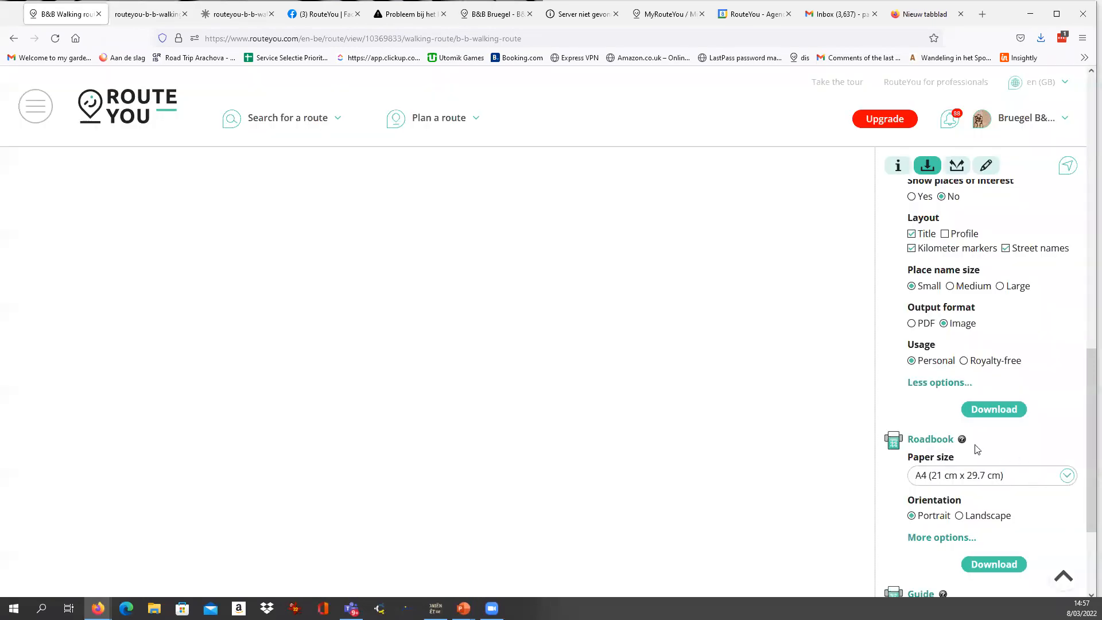
pyautogui.scroll(-3, 976, 449)
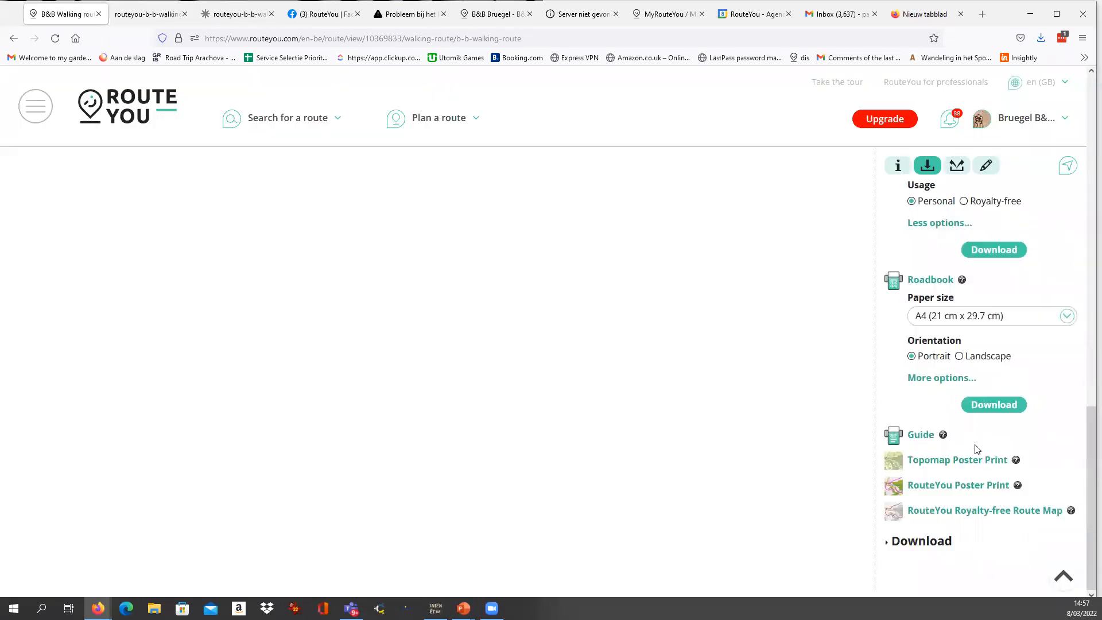
pyautogui.click(921, 541)
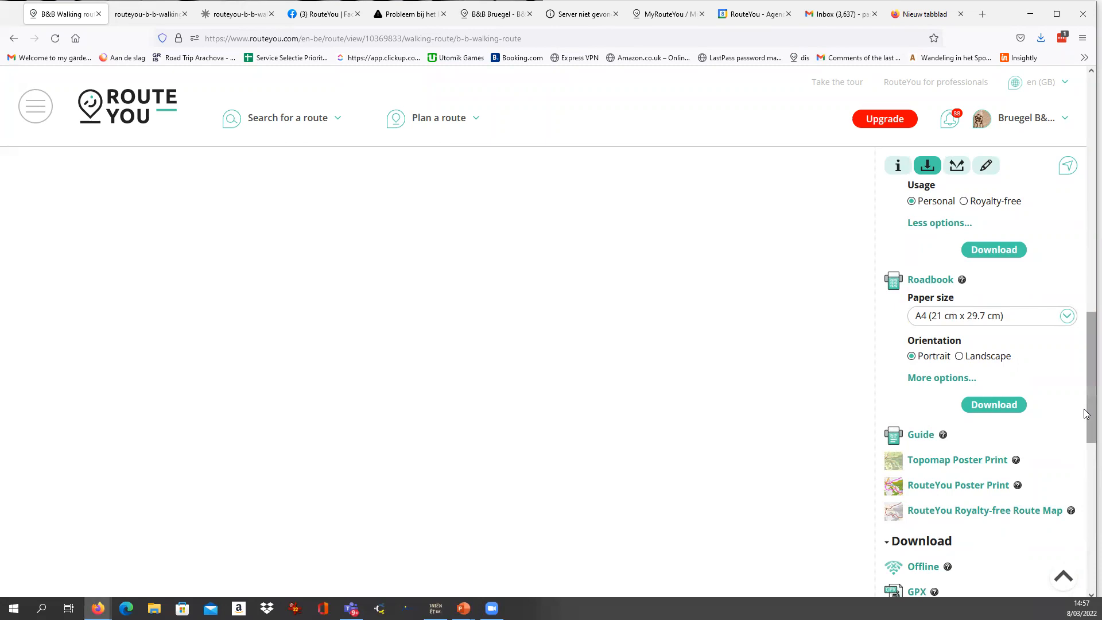
pyautogui.scroll(-5, 1085, 402)
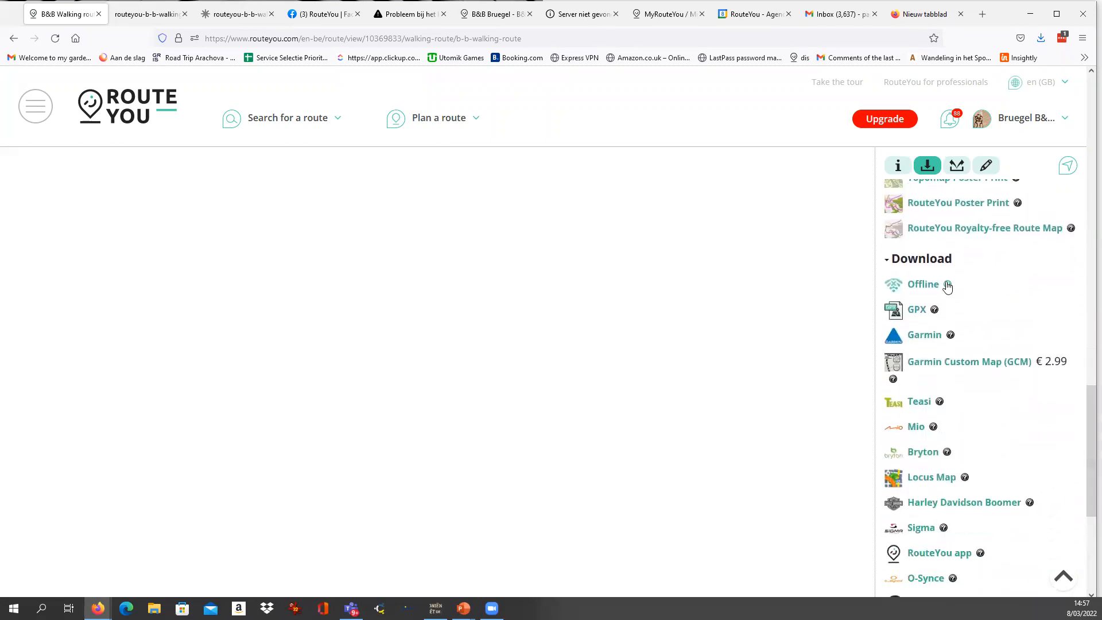
pyautogui.scroll(-5, 1088, 440)
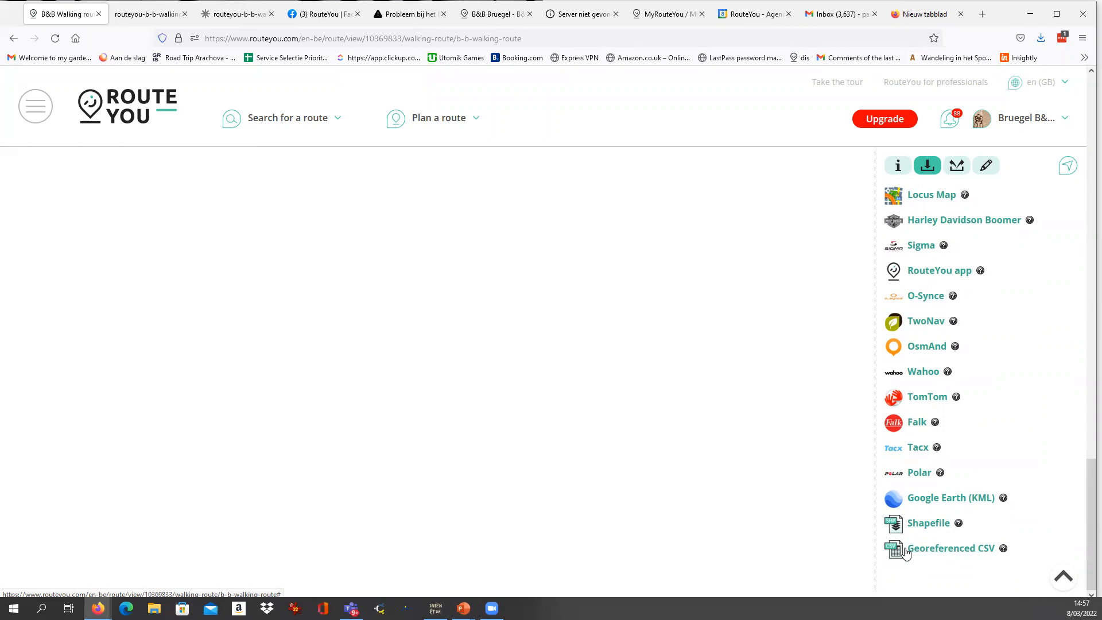
# Request the route as a Georeferenced CSV with a semicolon field separator and a comma decimal mark.
pyautogui.click(930, 552)
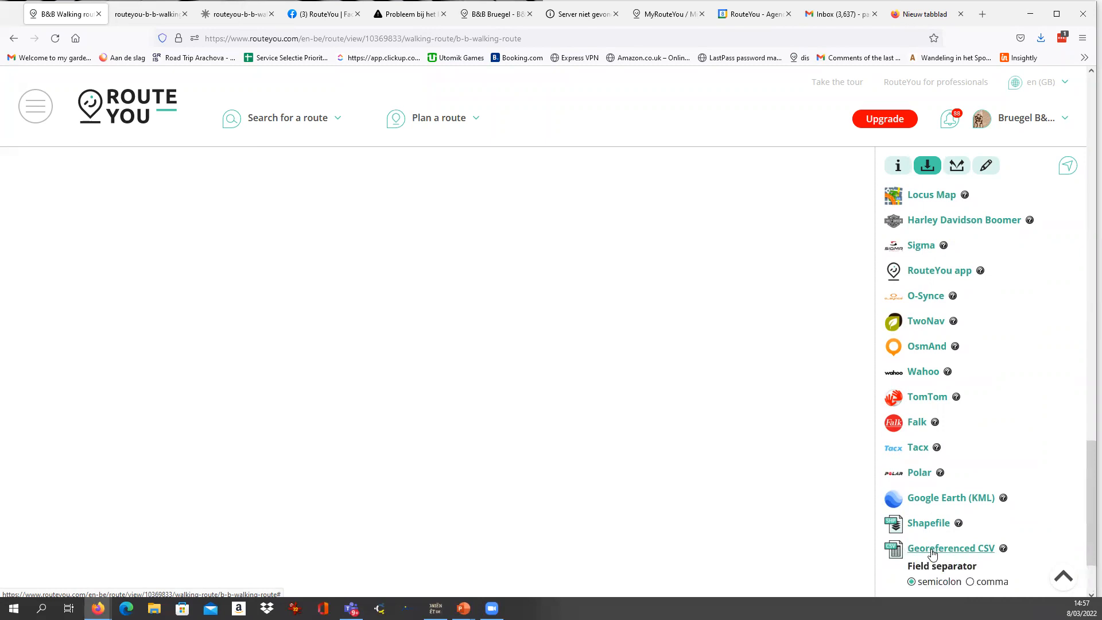
pyautogui.scroll(-2, 987, 522)
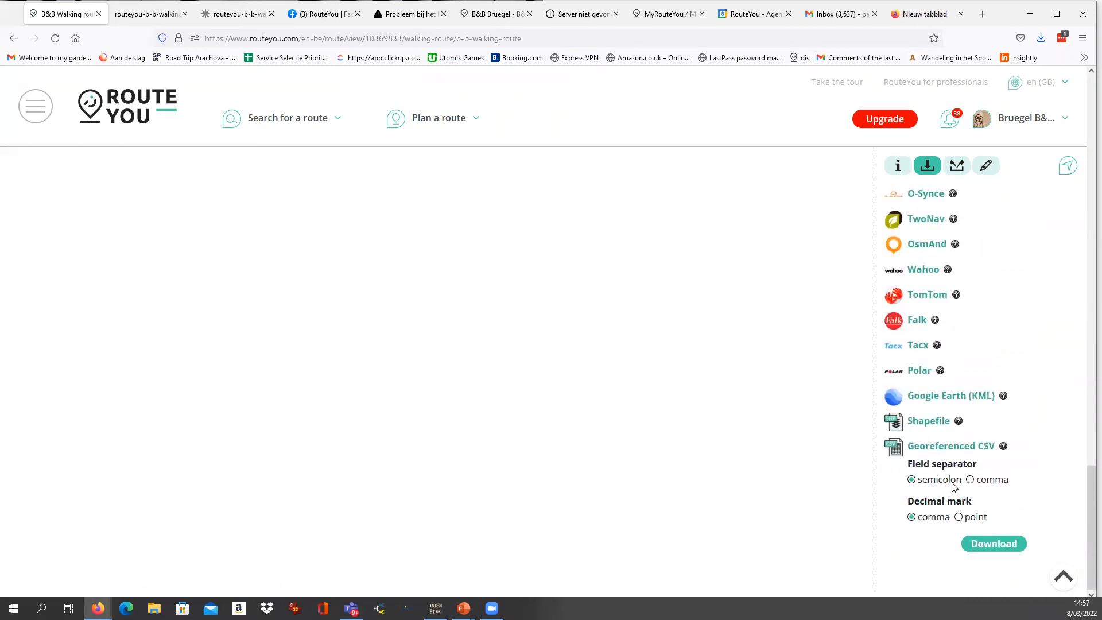
pyautogui.click(993, 545)
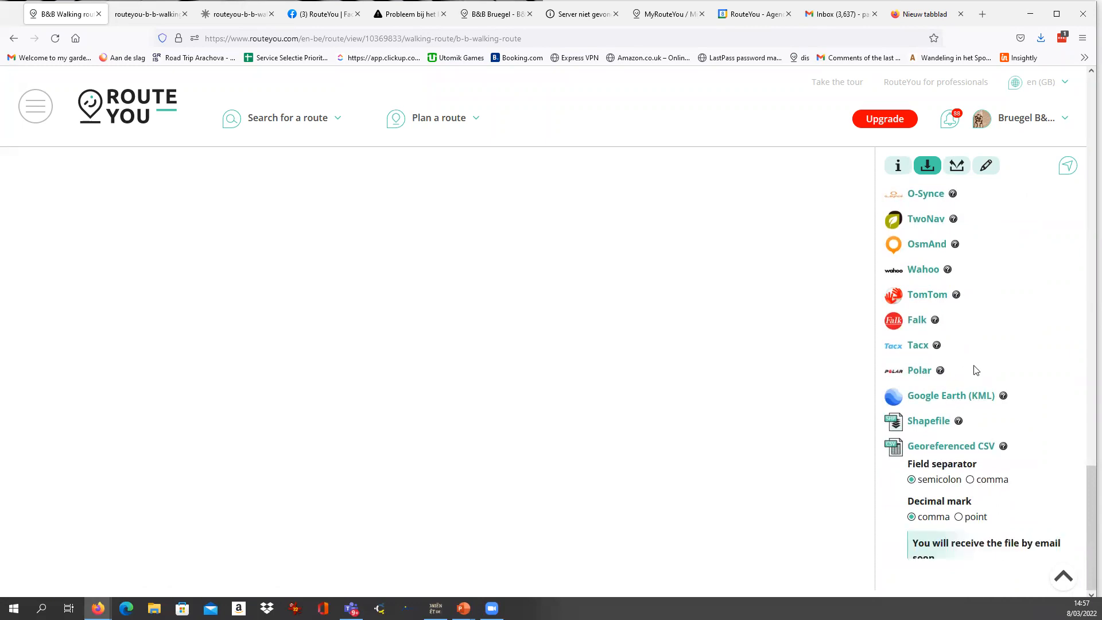
# Review the walking route's download options, comparing the file formats, app code, GPX, overview and roadbook sections.
pyautogui.scroll(1, 965, 440)
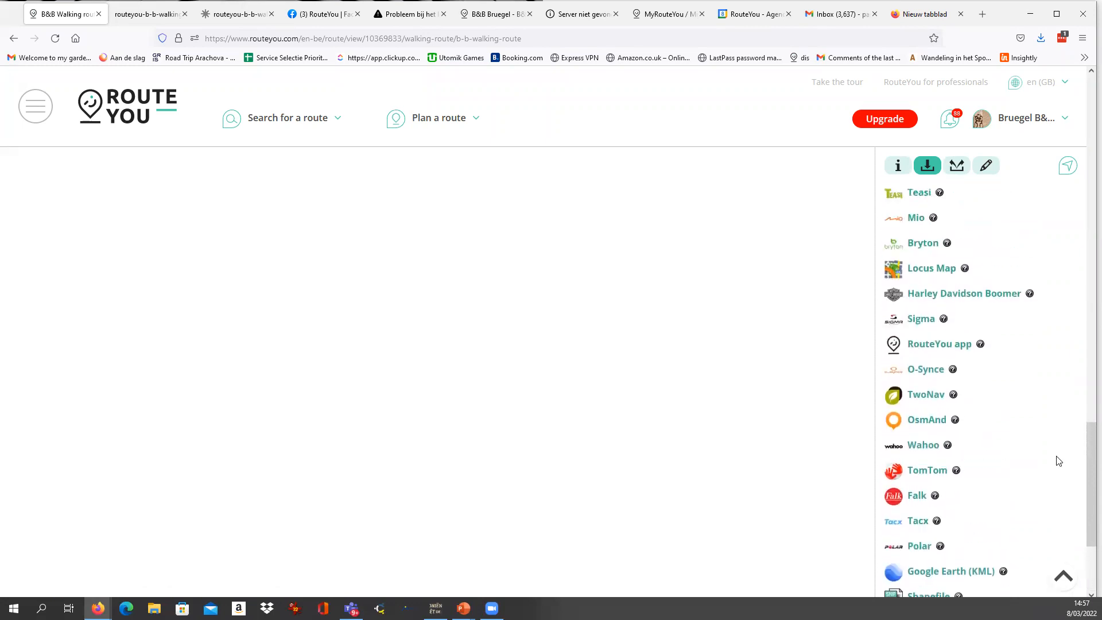
pyautogui.moveTo(1086, 466); pyautogui.dragTo(1086, 169)
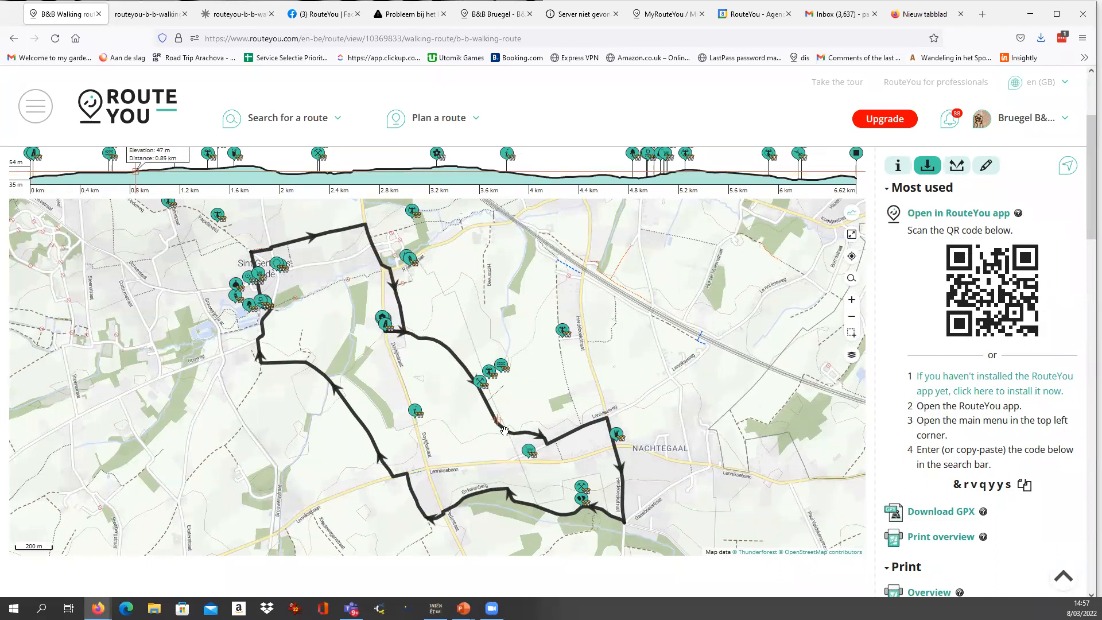
pyautogui.scroll(-3, 964, 499)
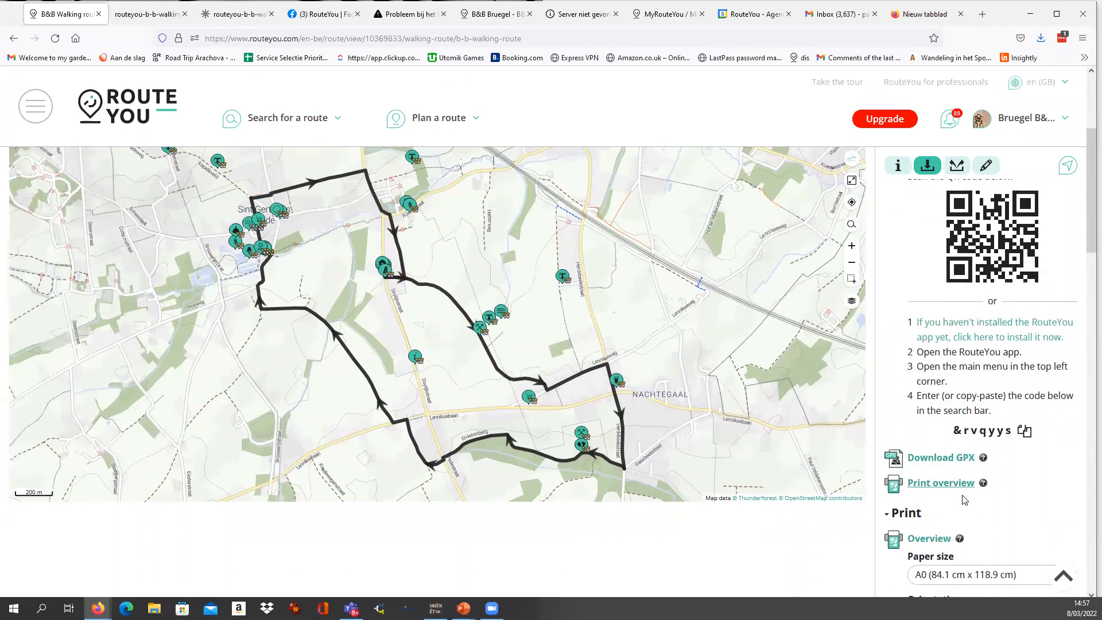
pyautogui.scroll(3, 963, 499)
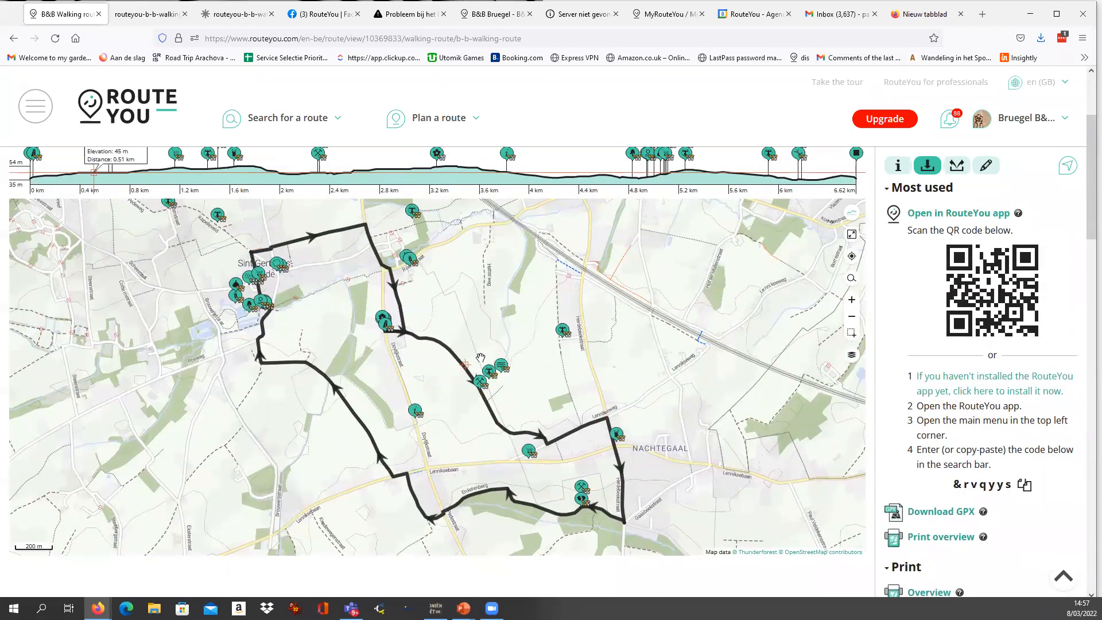
pyautogui.scroll(-3, 1001, 510)
pyautogui.scroll(3, 1001, 510)
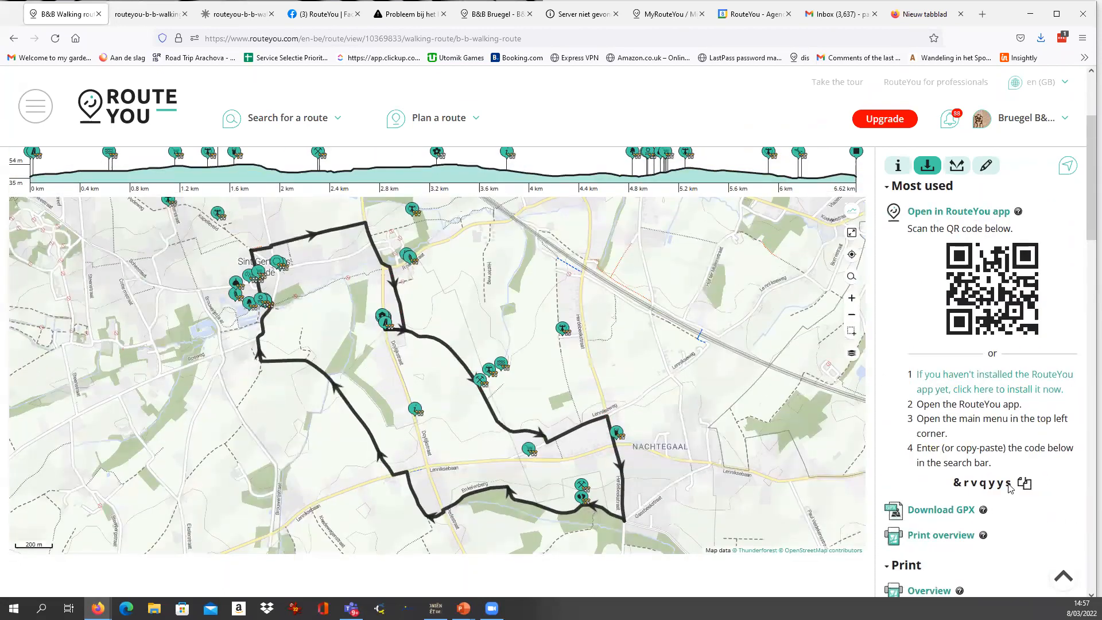
pyautogui.scroll(-8, 1009, 488)
pyautogui.scroll(-4, 1005, 485)
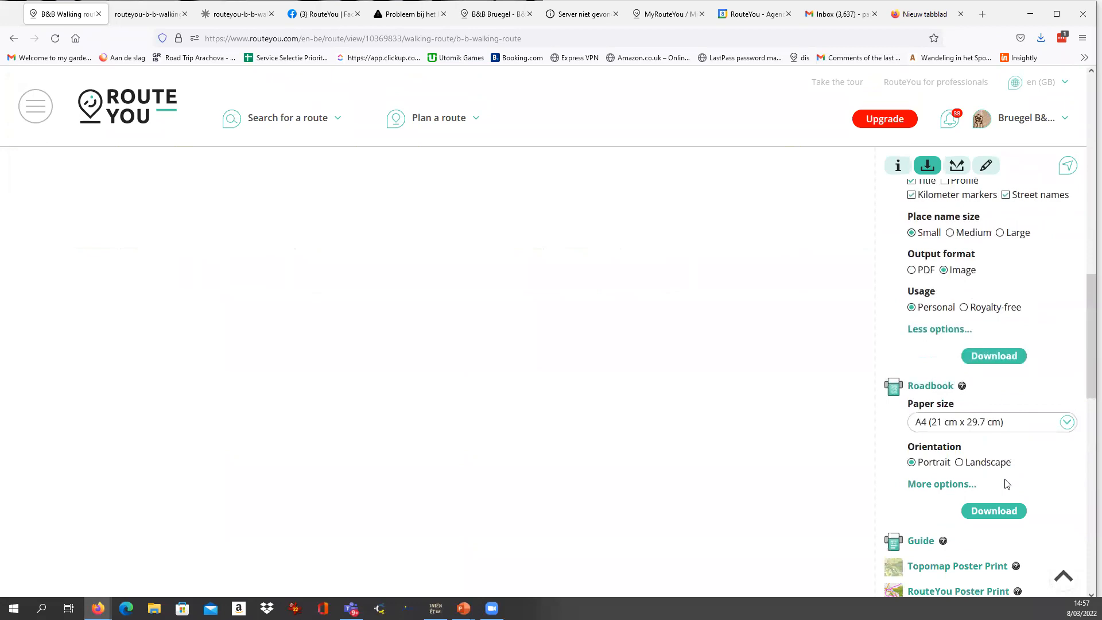
pyautogui.scroll(2, 996, 469)
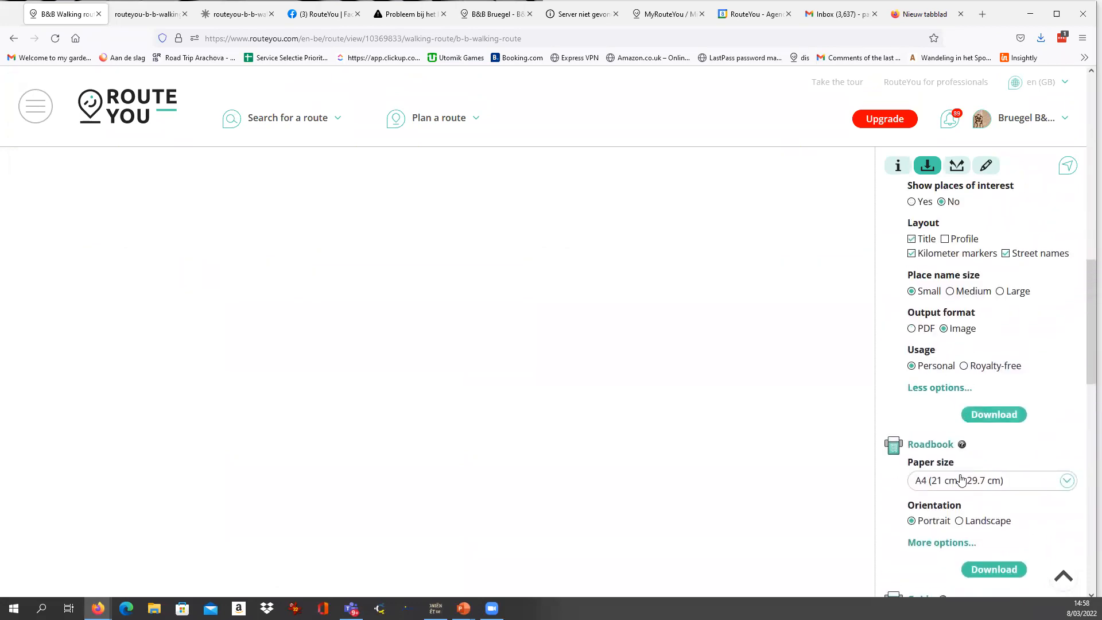
pyautogui.scroll(-2, 949, 476)
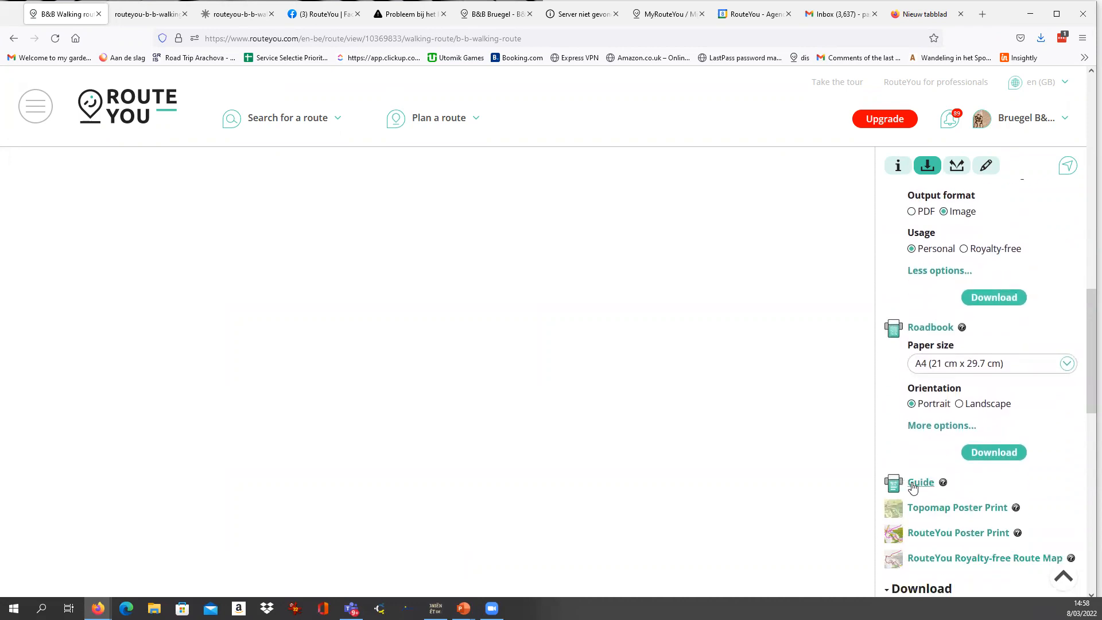
# Generate the walking route's guide with the OpenStreetMap map and Default style, and open the PDF in Firefox.
pyautogui.click(929, 483)
pyautogui.scroll(-2, 966, 494)
pyautogui.click(989, 528)
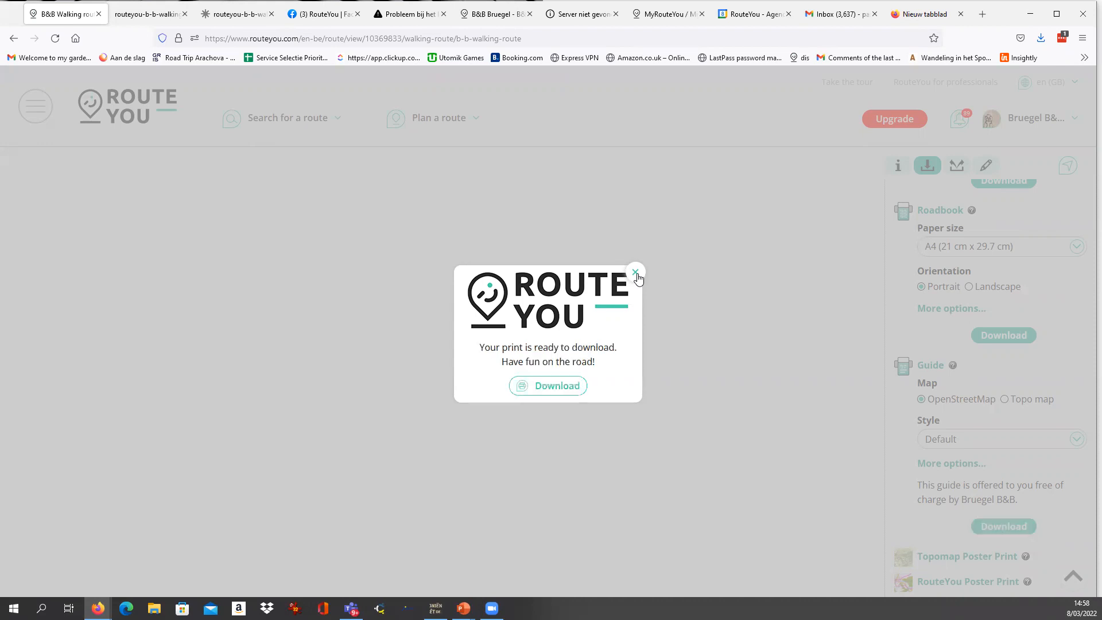
pyautogui.click(549, 392)
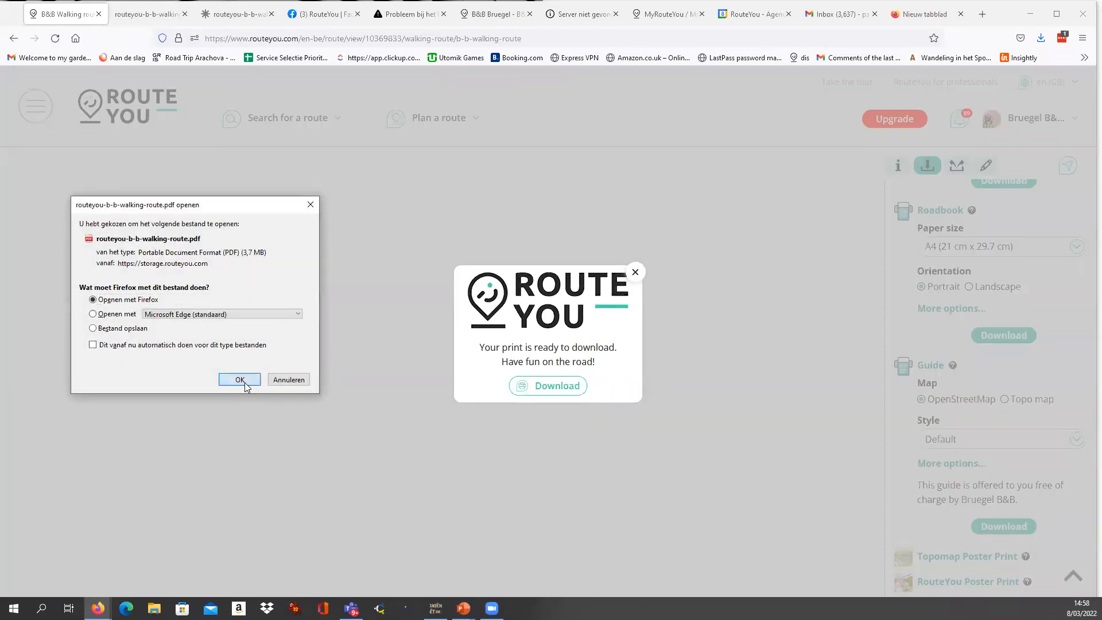
pyautogui.click(236, 376)
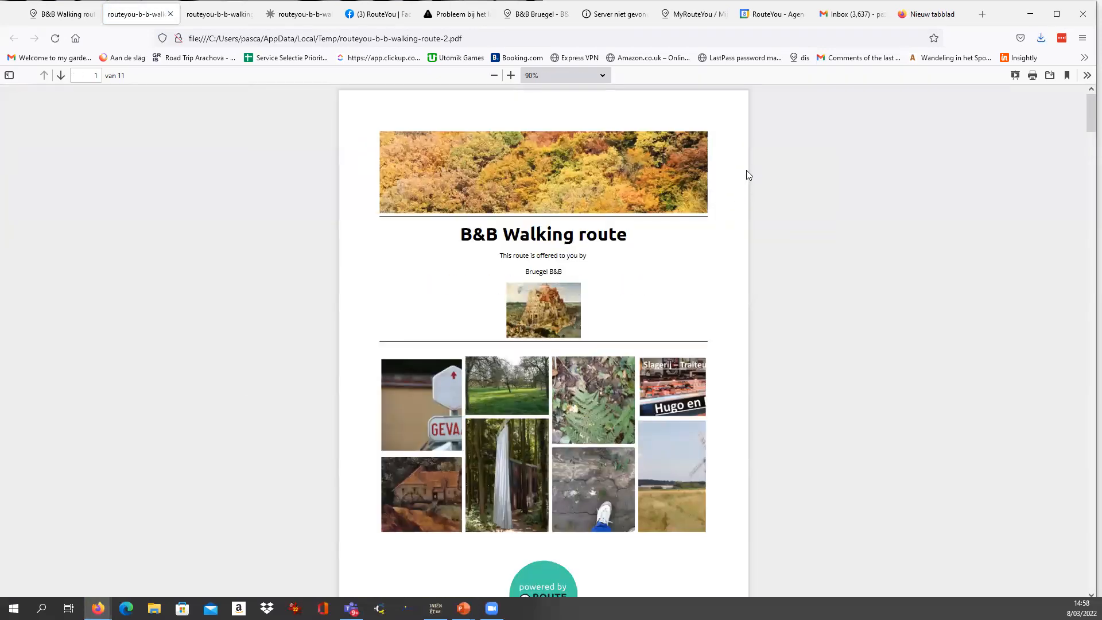
# Examine the guide's cover page, highlighting the B&B Walking route title and the Bruegel B&B provider name.
pyautogui.moveTo(463, 234); pyautogui.dragTo(627, 230)
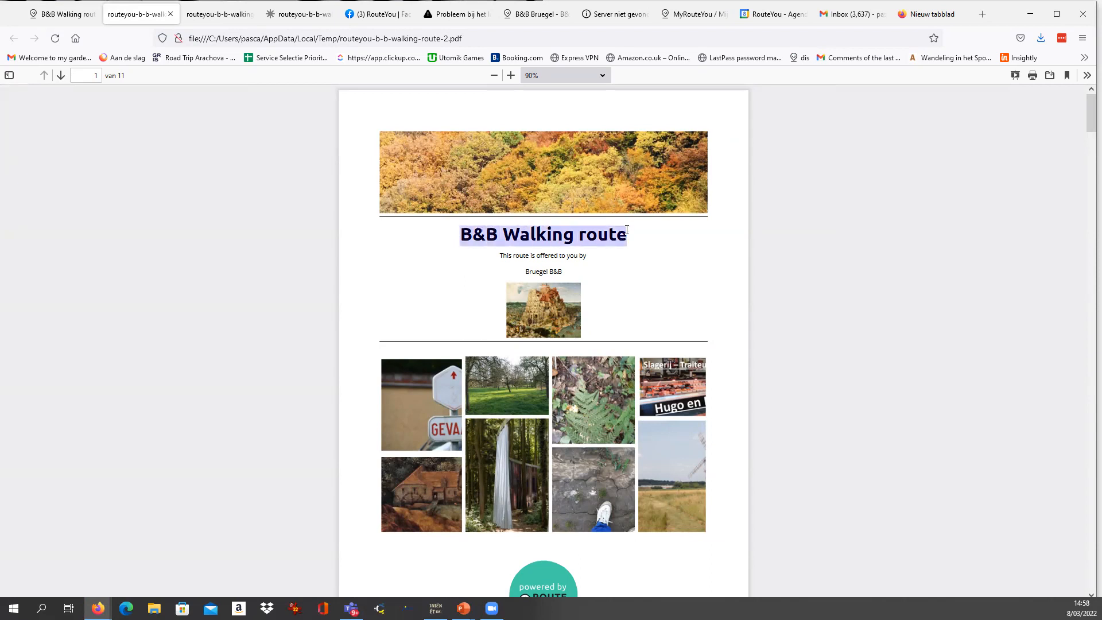
pyautogui.scroll(-2, 631, 239)
pyautogui.click(508, 177)
pyautogui.moveTo(464, 180); pyautogui.dragTo(644, 186)
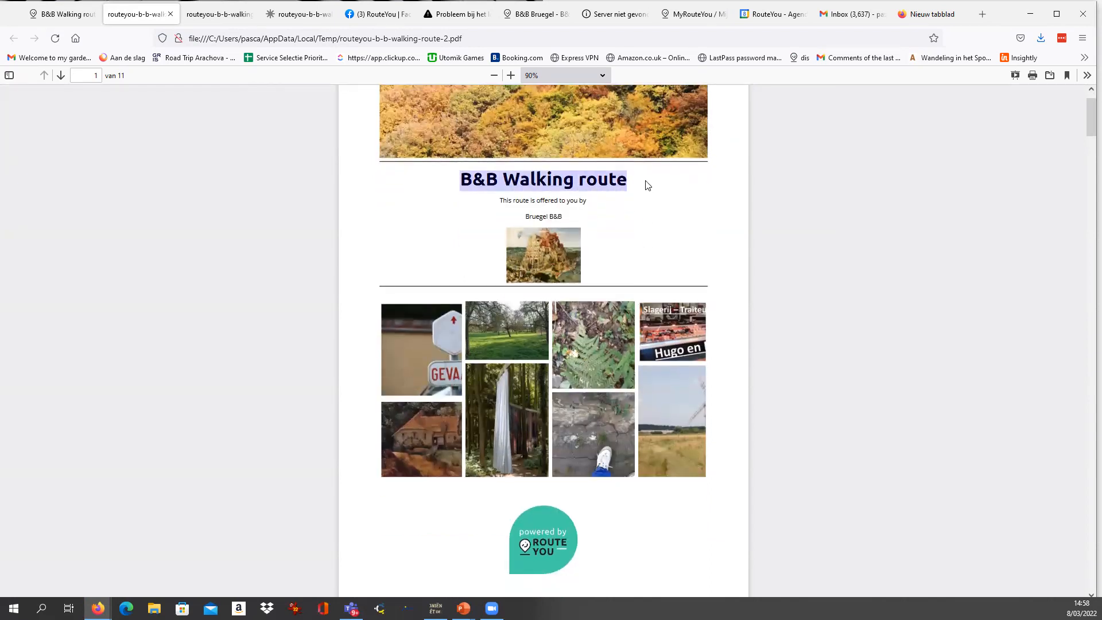
pyautogui.moveTo(526, 215); pyautogui.dragTo(636, 222)
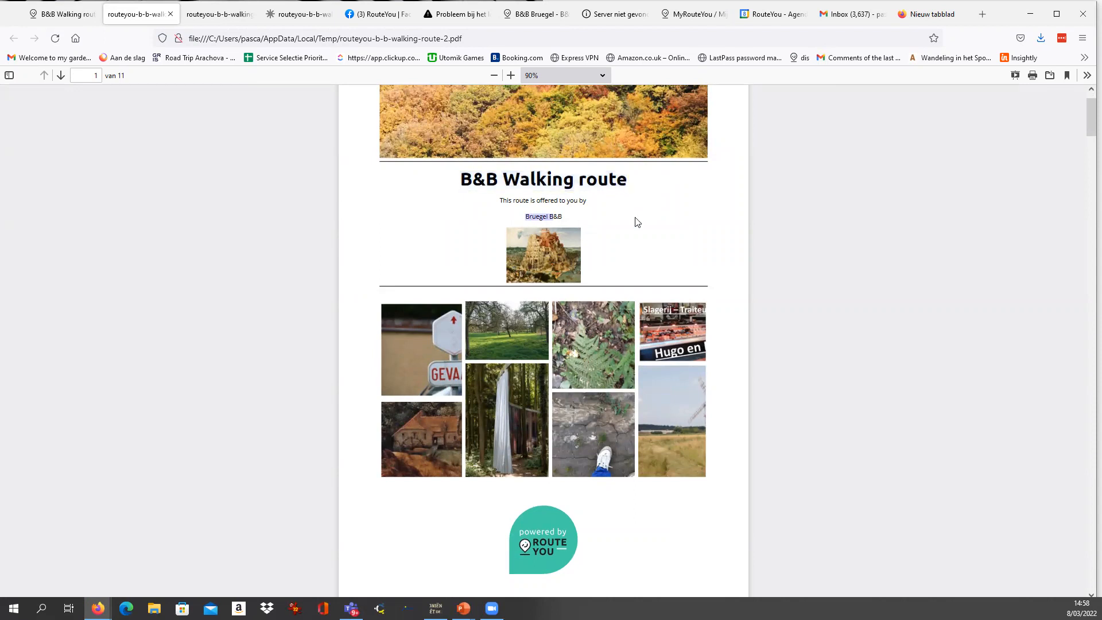
pyautogui.scroll(-4, 626, 254)
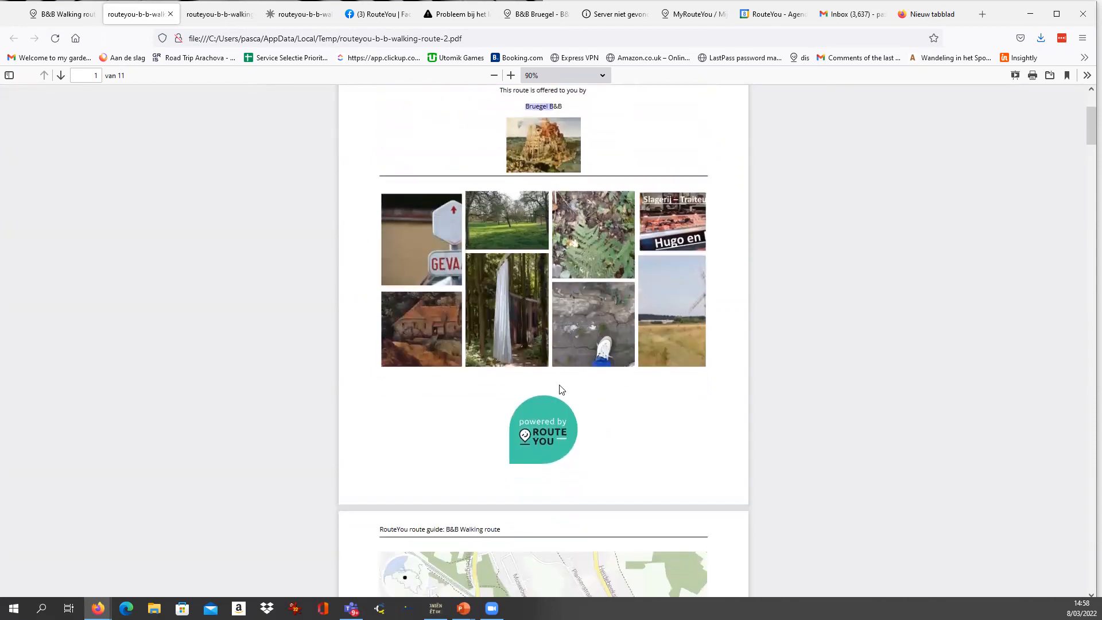
# Look through the guide's overview map, elevation profile, route facts and first places of interest on pages 2 to 5.
pyautogui.scroll(-16, 671, 346)
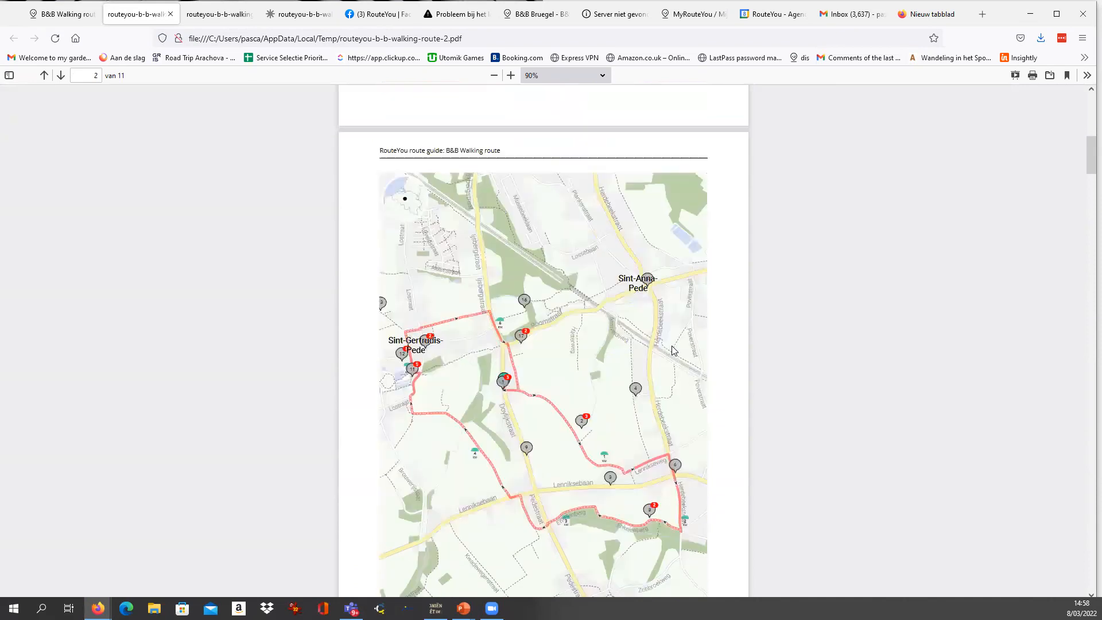
pyautogui.scroll(-2, 674, 350)
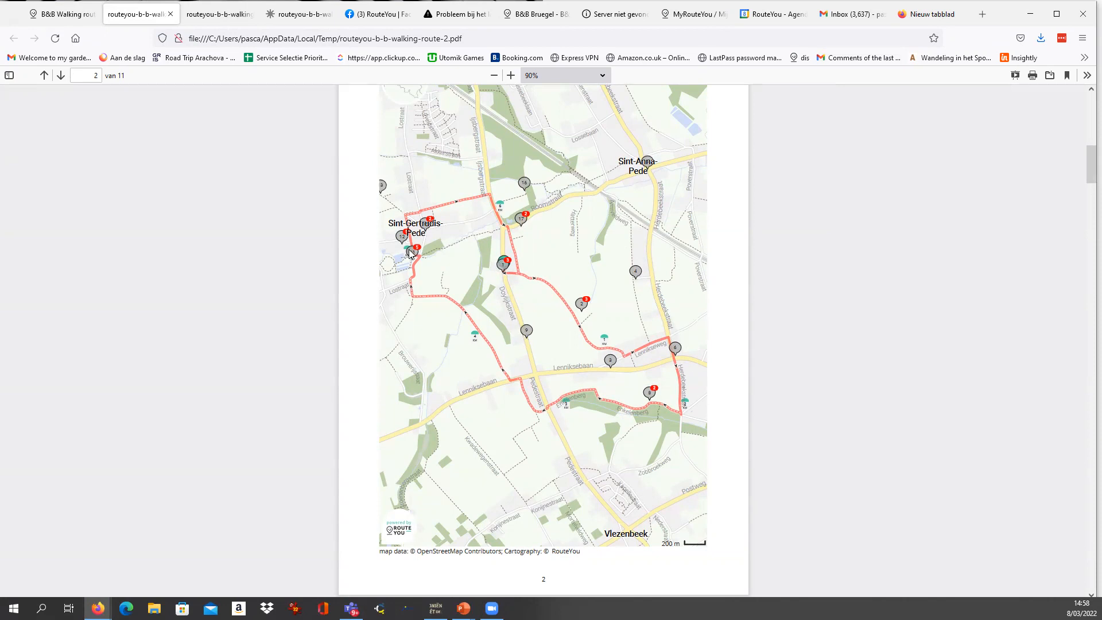
pyautogui.scroll(-20, 520, 302)
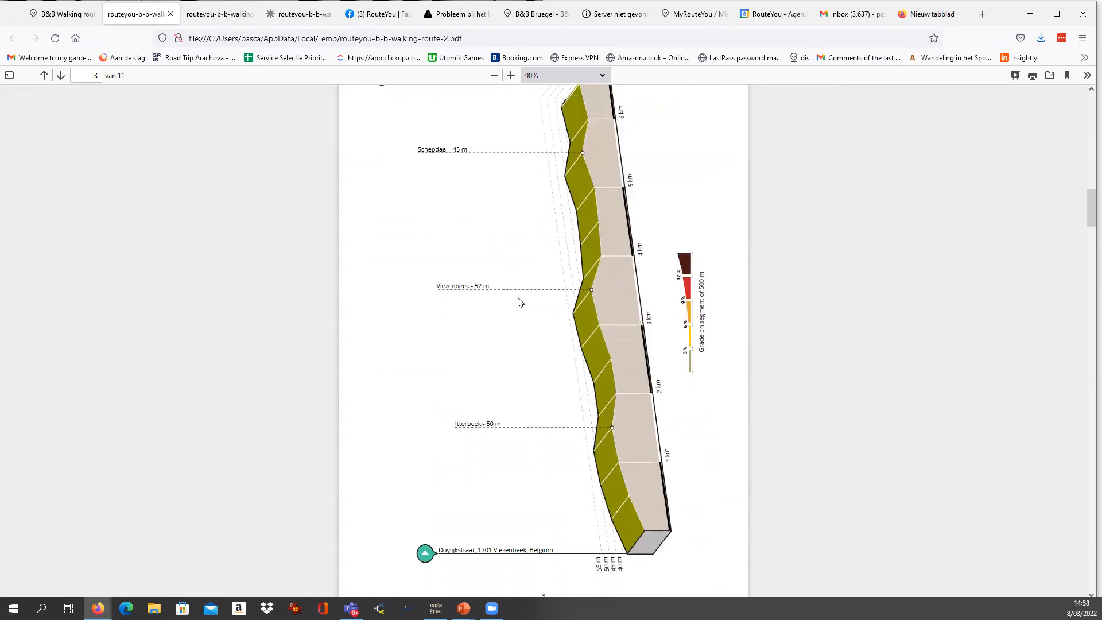
pyautogui.scroll(-15, 520, 302)
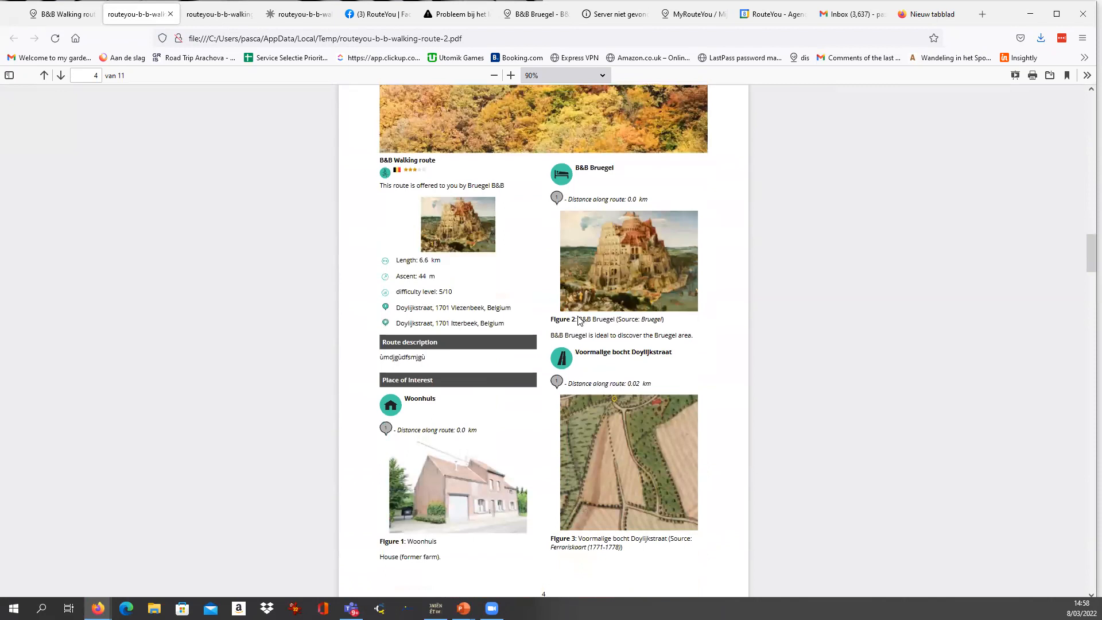
pyautogui.scroll(-12, 579, 318)
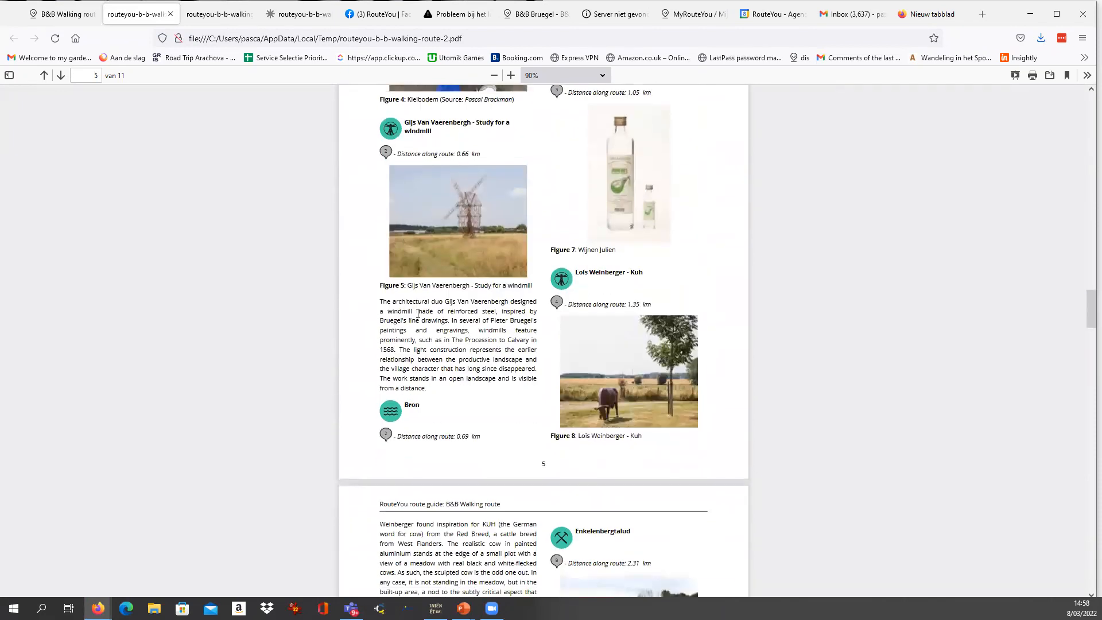
# Examine the windmill artwork's entry on page 5 up close, highlighting its distance along the route and its description.
pyautogui.keyDown('ctrl'); pyautogui.scroll(7, 417, 315); pyautogui.keyUp('ctrl')
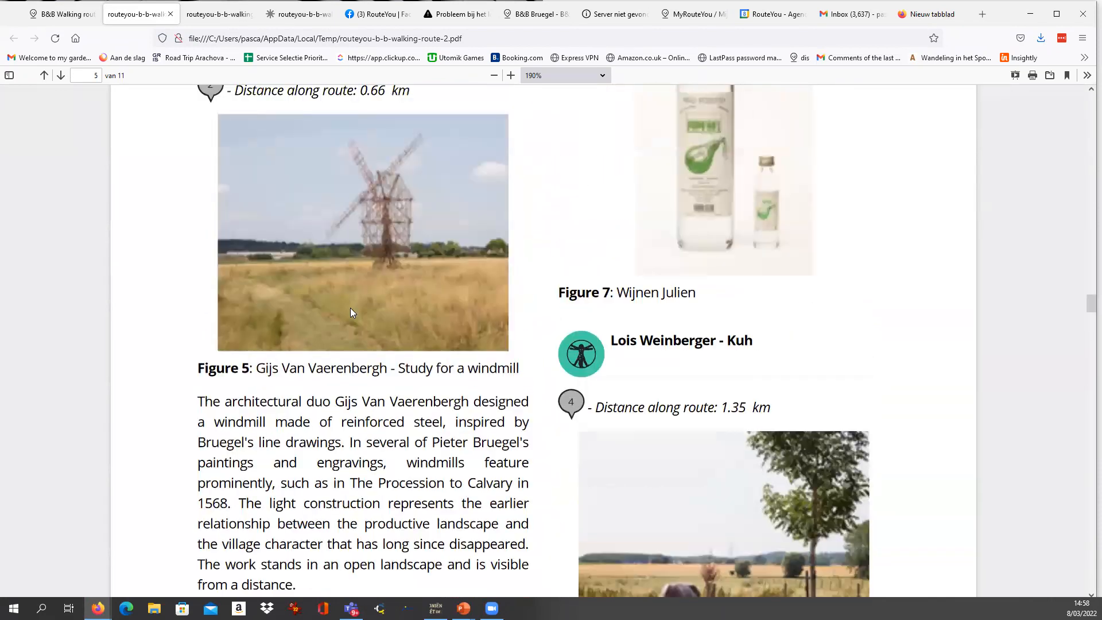
pyautogui.scroll(-1, 278, 221)
pyautogui.keyDown('ctrl'); pyautogui.scroll(-4, 280, 220); pyautogui.keyUp('ctrl')
pyautogui.scroll(1, 423, 174)
pyautogui.doubleClick(421, 193)
pyautogui.click(477, 184)
pyautogui.moveTo(449, 191); pyautogui.dragTo(464, 197)
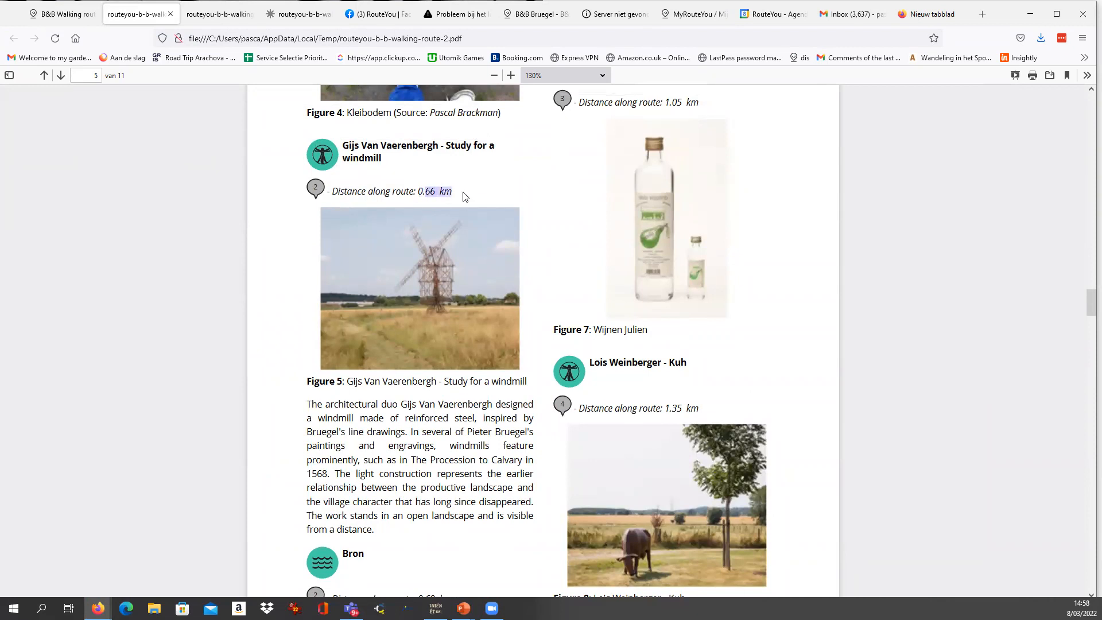
pyautogui.scroll(-3, 478, 437)
pyautogui.moveTo(360, 294); pyautogui.dragTo(457, 405)
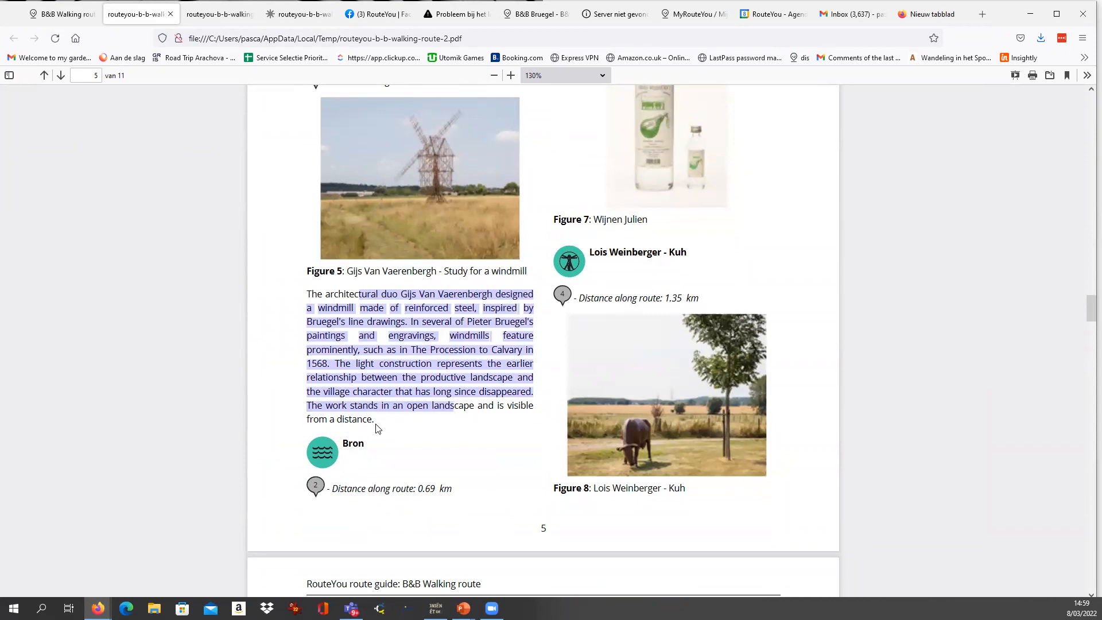
pyautogui.moveTo(376, 427); pyautogui.dragTo(384, 427)
# Look through the places of interest on pages 6 and 7, highlighting the Café Spontane Goesting caption.
pyautogui.scroll(-20, 429, 404)
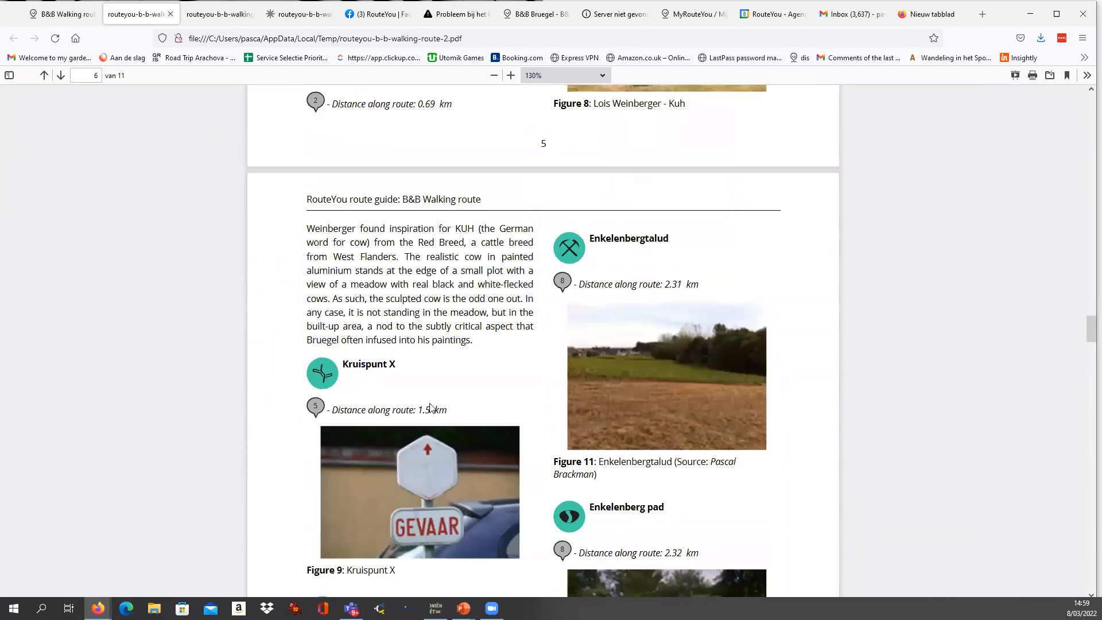
pyautogui.scroll(-15, 431, 408)
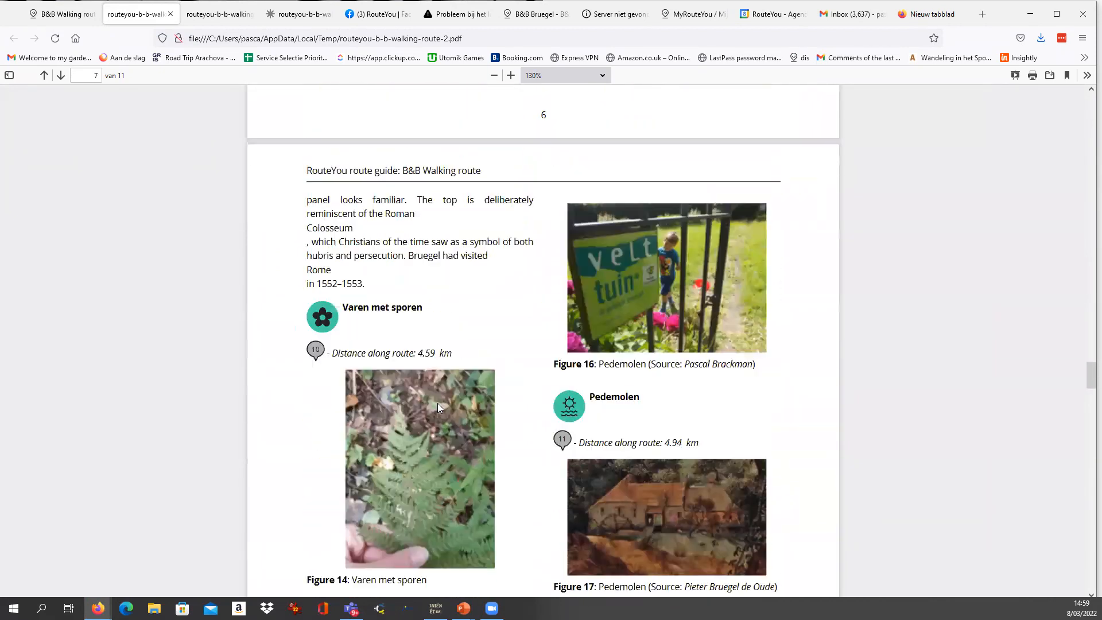
pyautogui.scroll(15, 437, 408)
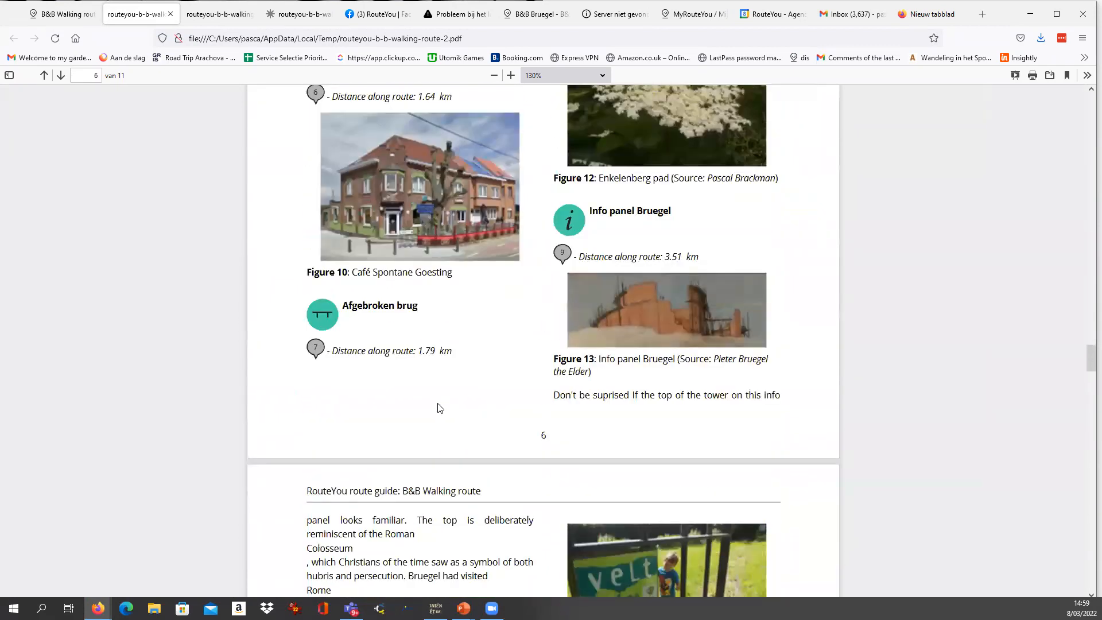
pyautogui.scroll(4, 393, 320)
pyautogui.moveTo(354, 382); pyautogui.dragTo(480, 389)
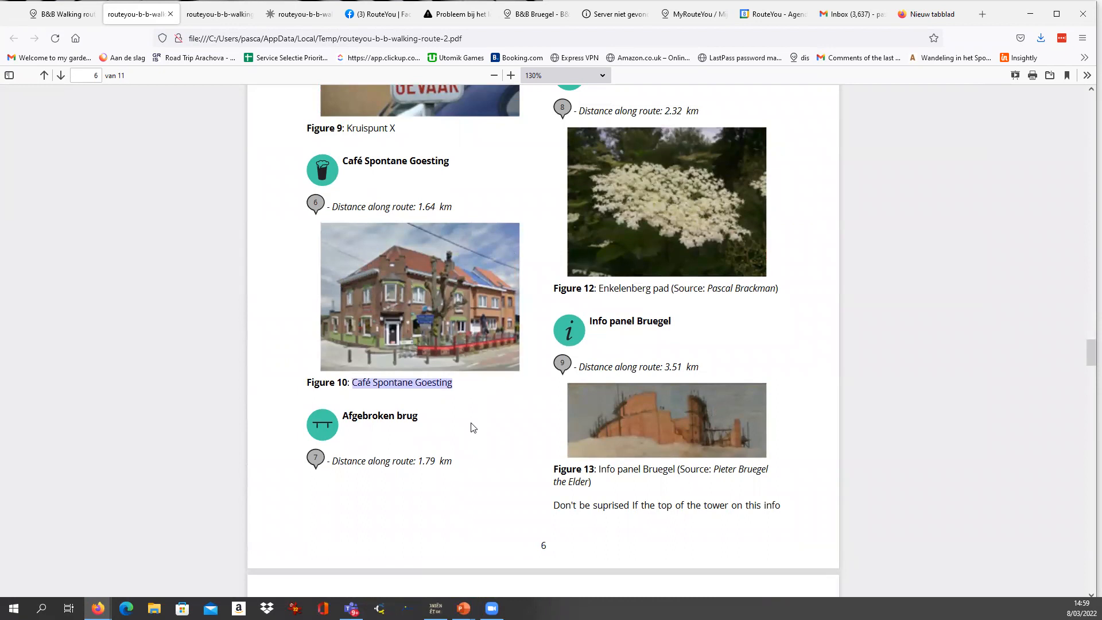
# Inspect the places of interest from page 8 onward, highlighting the Watermolen Sint-Gertrudis-Pede entry and its source.
pyautogui.scroll(-20, 470, 428)
pyautogui.scroll(-9, 470, 427)
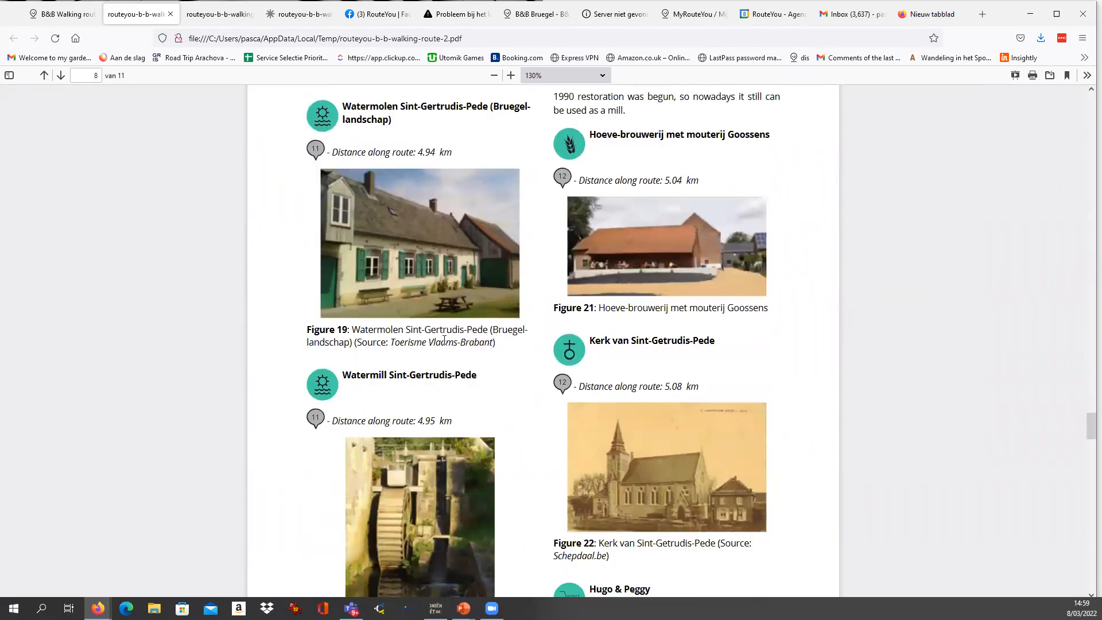
pyautogui.moveTo(306, 327); pyautogui.dragTo(451, 346)
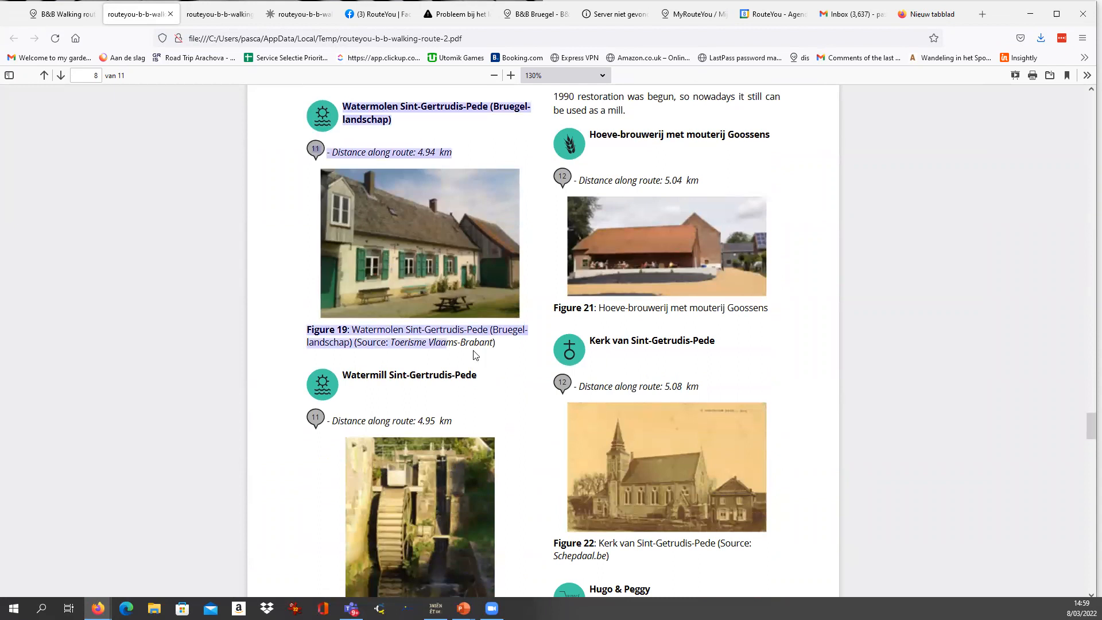
pyautogui.scroll(-5, 533, 400)
pyautogui.scroll(-16, 533, 404)
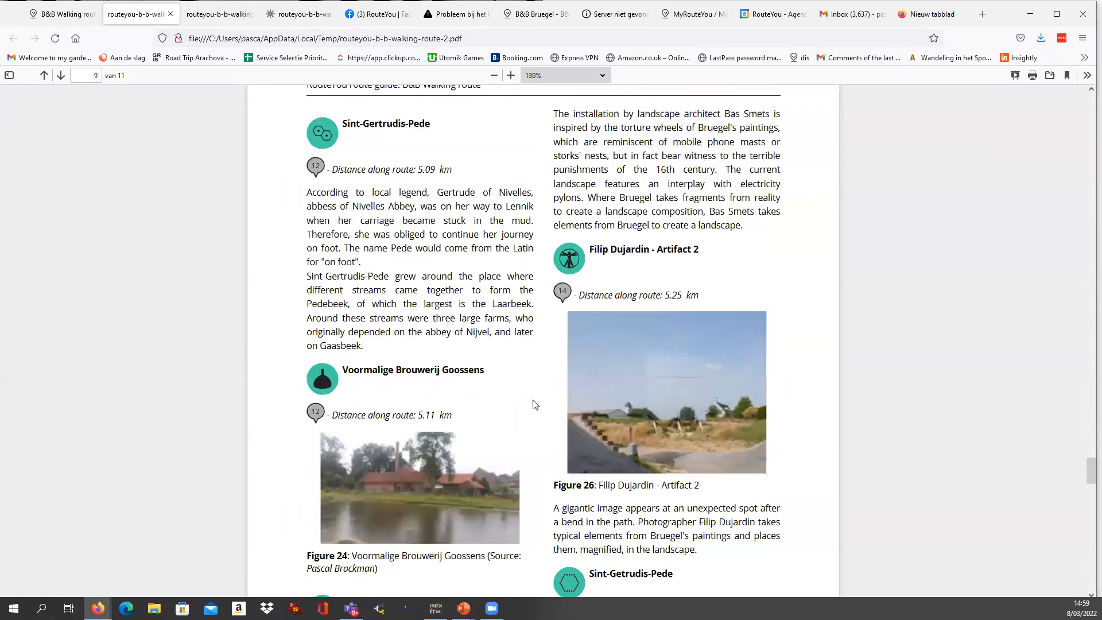
pyautogui.scroll(-5, 535, 404)
# Return to page 4 of the guide and highlight the B&B Bruegel entry's description, heading and picture area.
pyautogui.moveTo(1086, 501); pyautogui.dragTo(1070, 244)
pyautogui.scroll(-2, 419, 323)
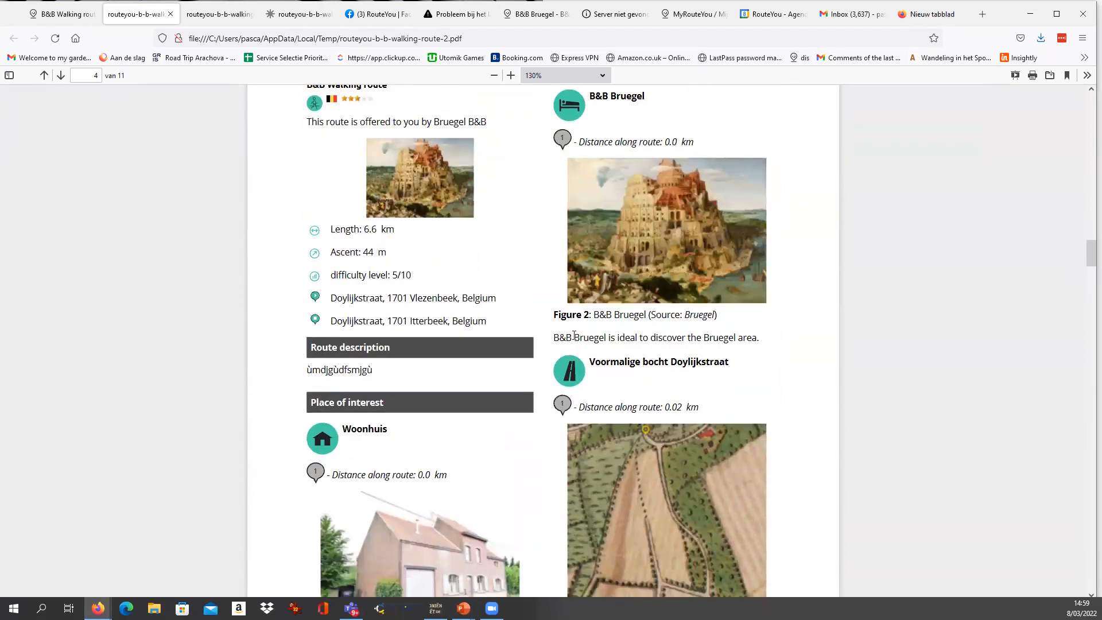
pyautogui.moveTo(573, 336); pyautogui.dragTo(784, 350)
pyautogui.scroll(1, 563, 215)
pyautogui.moveTo(586, 195); pyautogui.dragTo(726, 373)
# Examine the mobile QR code on the guide's last page and highlight the route code beneath it.
pyautogui.moveTo(1086, 259); pyautogui.dragTo(1086, 573)
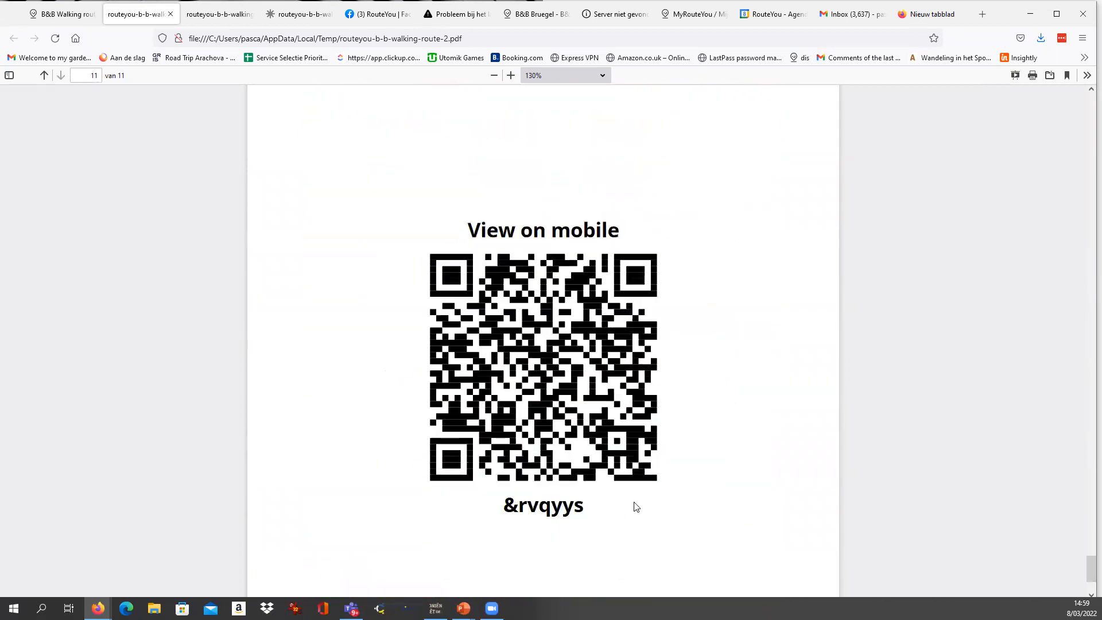
pyautogui.scroll(-4, 651, 477)
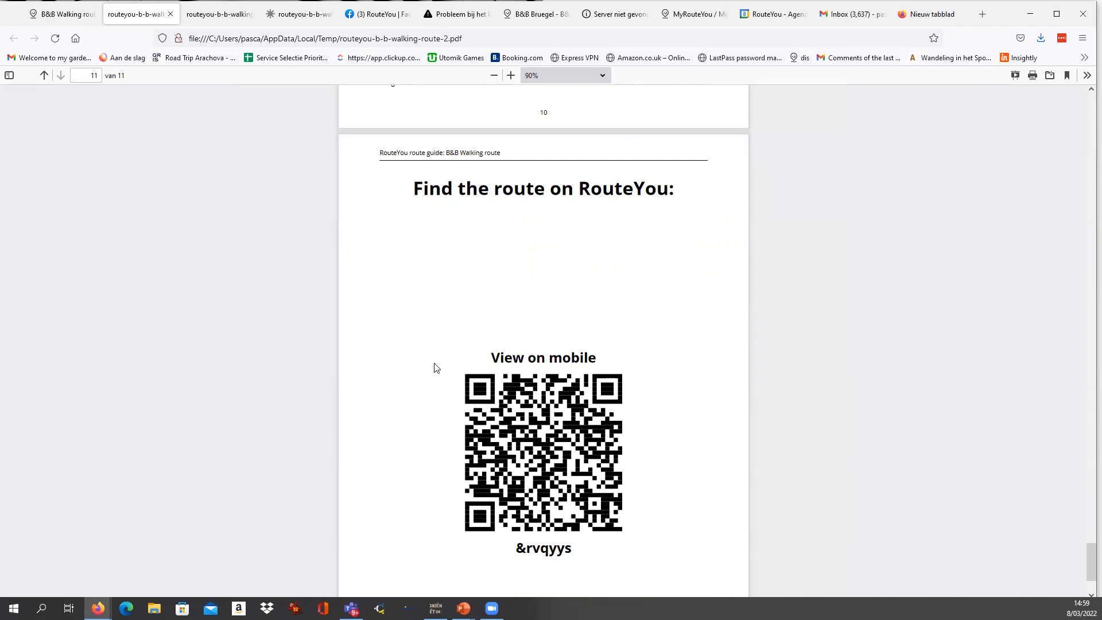
pyautogui.scroll(-1, 557, 389)
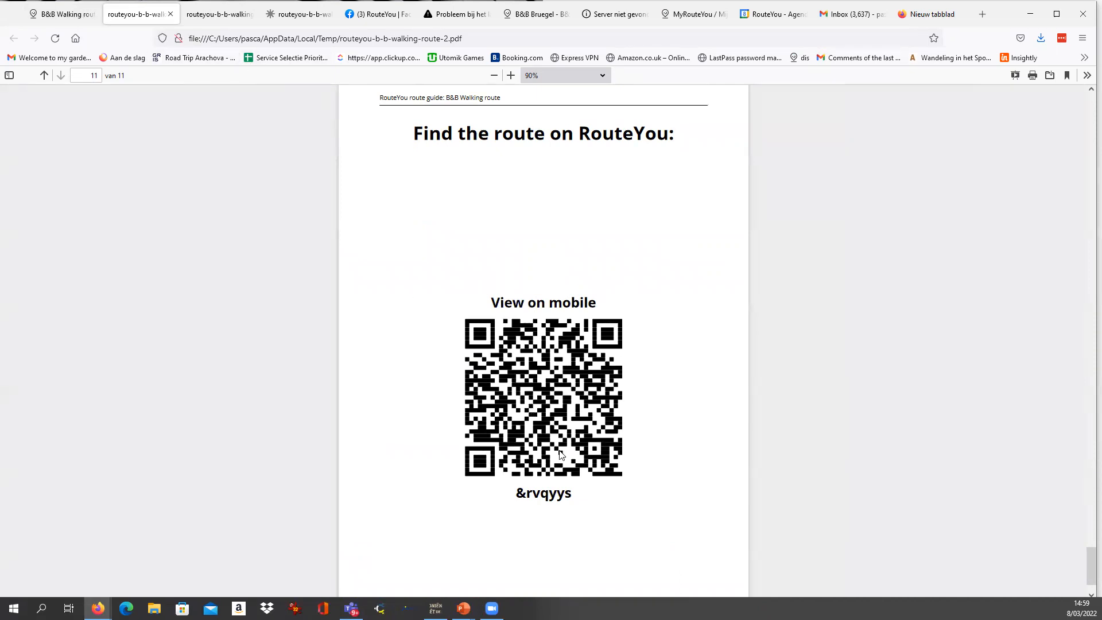
pyautogui.doubleClick(558, 495)
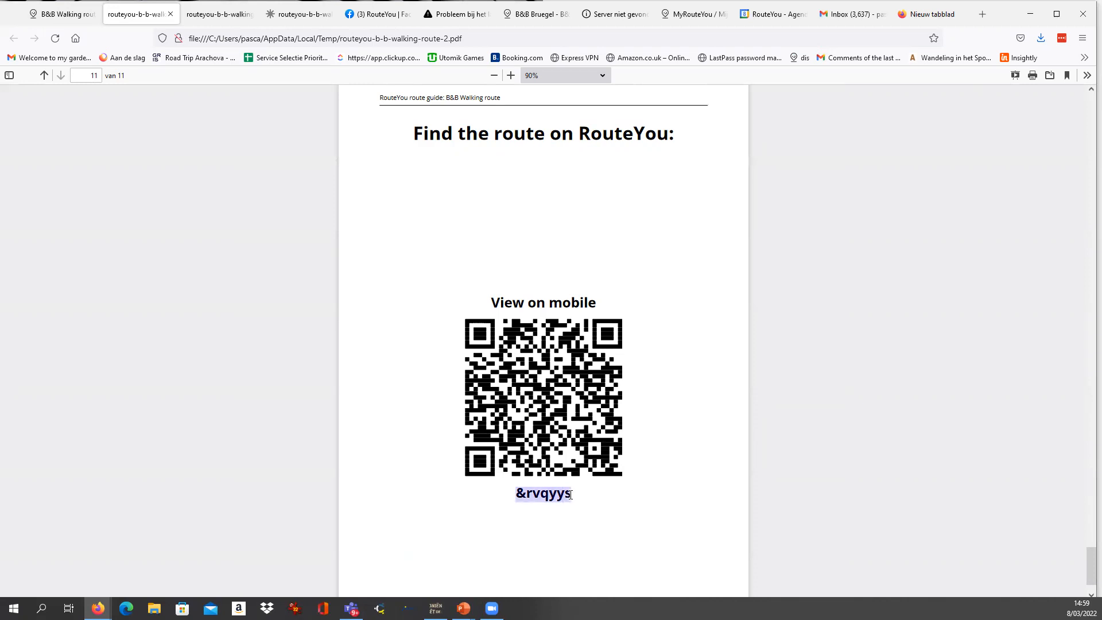
# Leave the guide PDF for the B&B Walking route page and close its print download message.
pyautogui.click(561, 470)
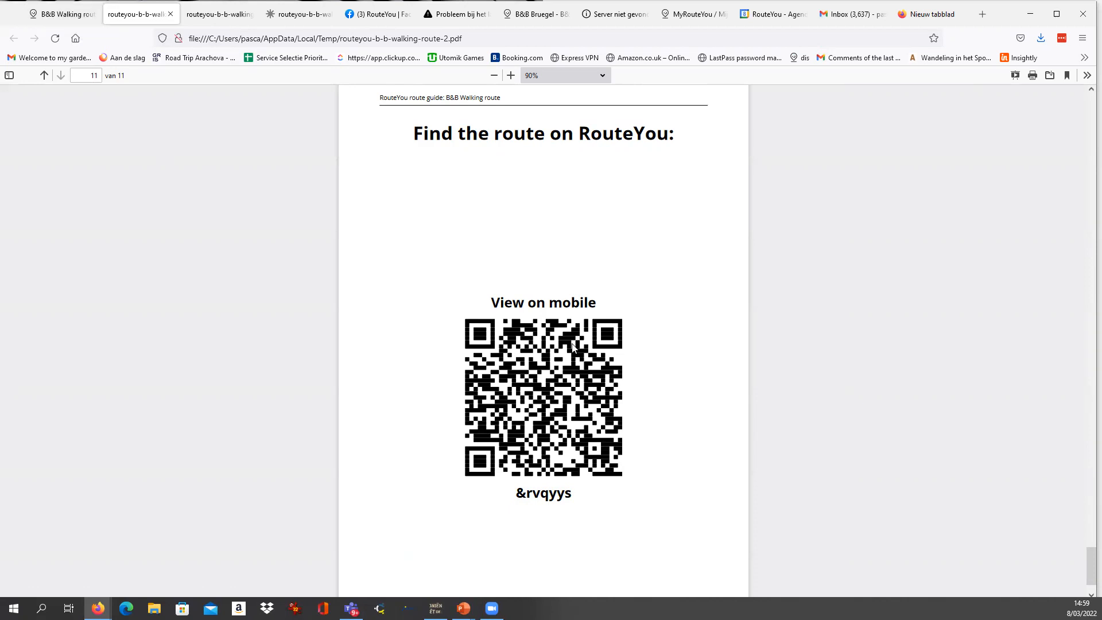
pyautogui.click(1056, 14)
pyautogui.click(1062, 13)
pyautogui.click(1056, 14)
pyautogui.click(48, 12)
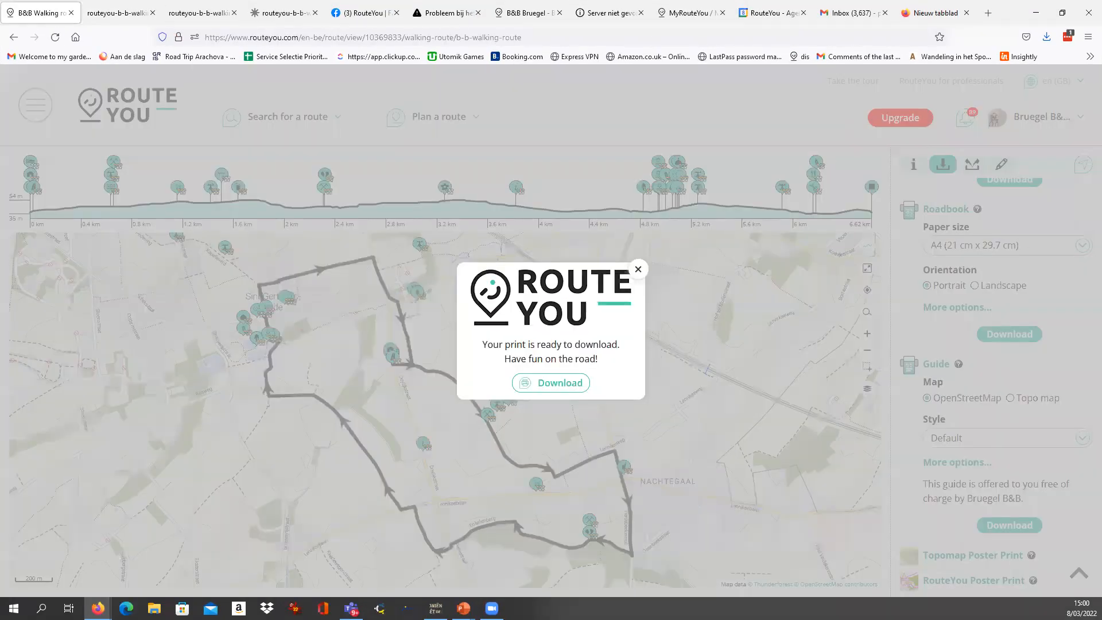
pyautogui.click(711, 213)
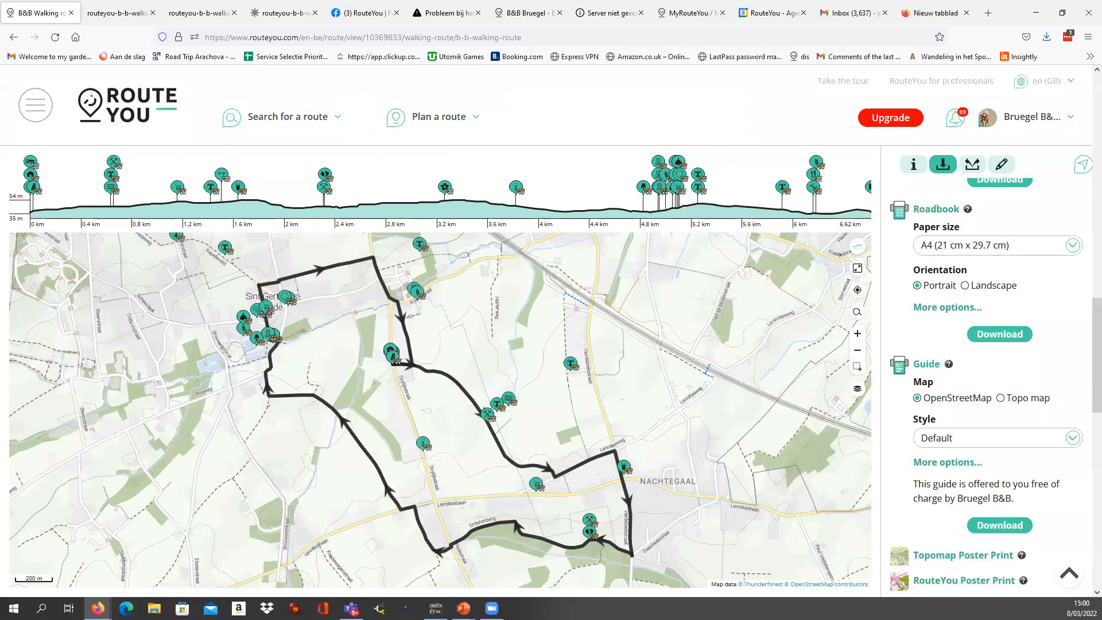
# Shrink the browser window to a narrow, phone-like width and go to the RouteYou home page.
pyautogui.click(1062, 12)
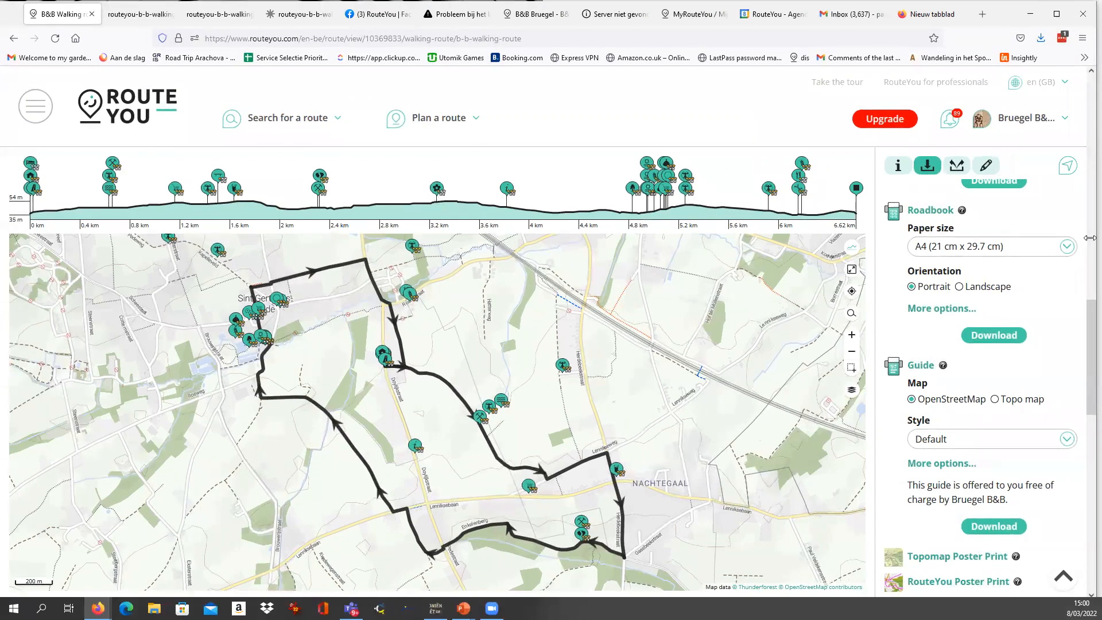
pyautogui.moveTo(1089, 237); pyautogui.dragTo(272, 238)
pyautogui.click(55, 89)
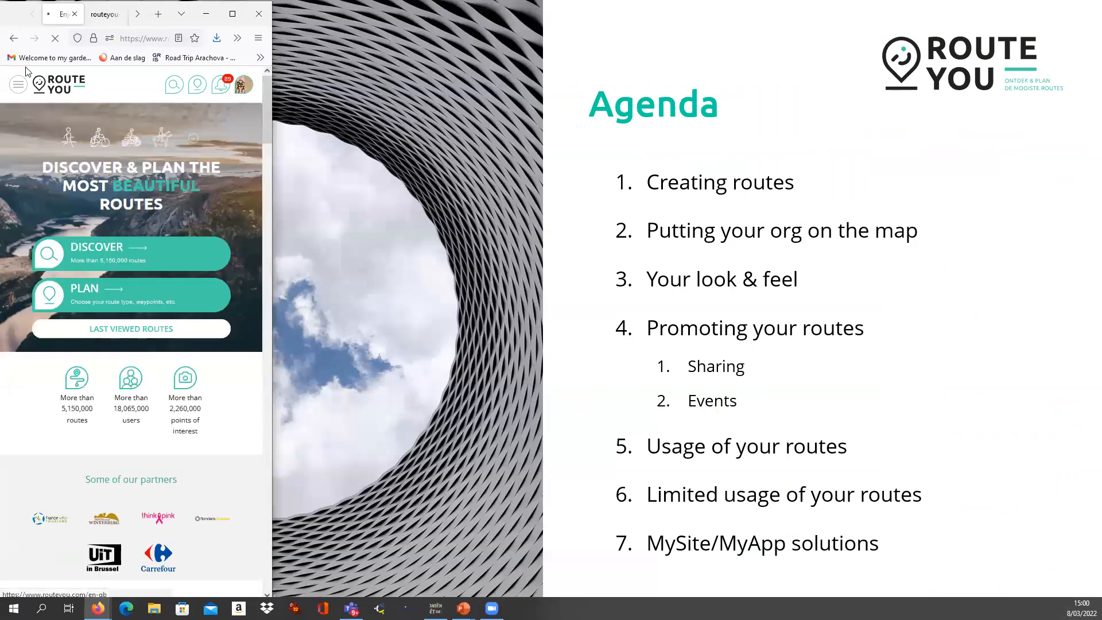
# Reopen the B&B Walking route in the narrow mobile layout from the last viewed items.
pyautogui.click(18, 84)
pyautogui.click(46, 172)
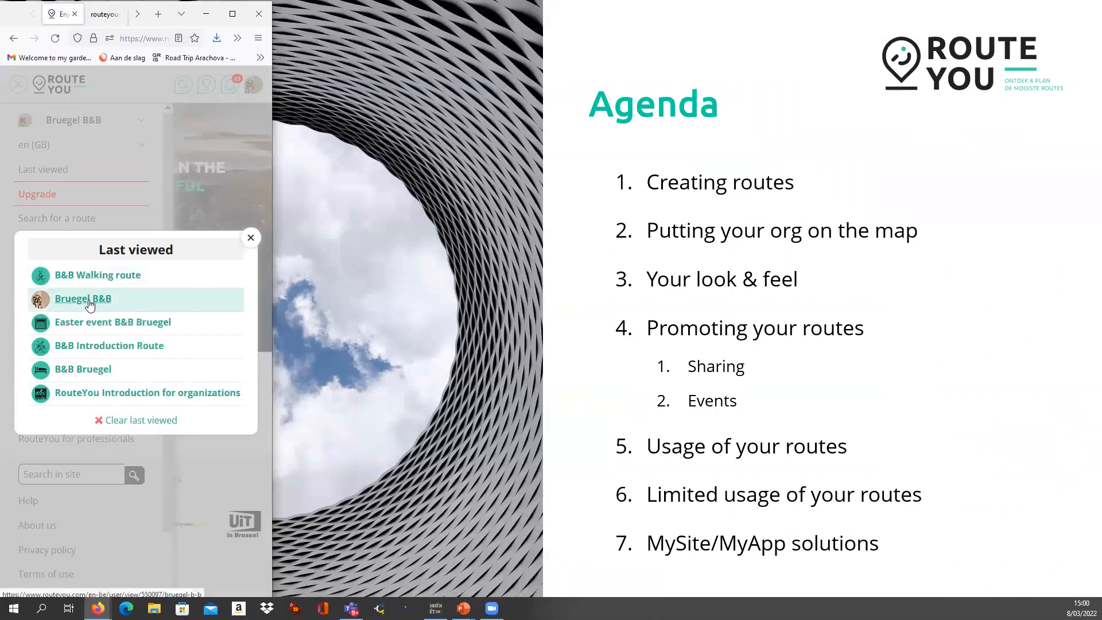
pyautogui.click(93, 276)
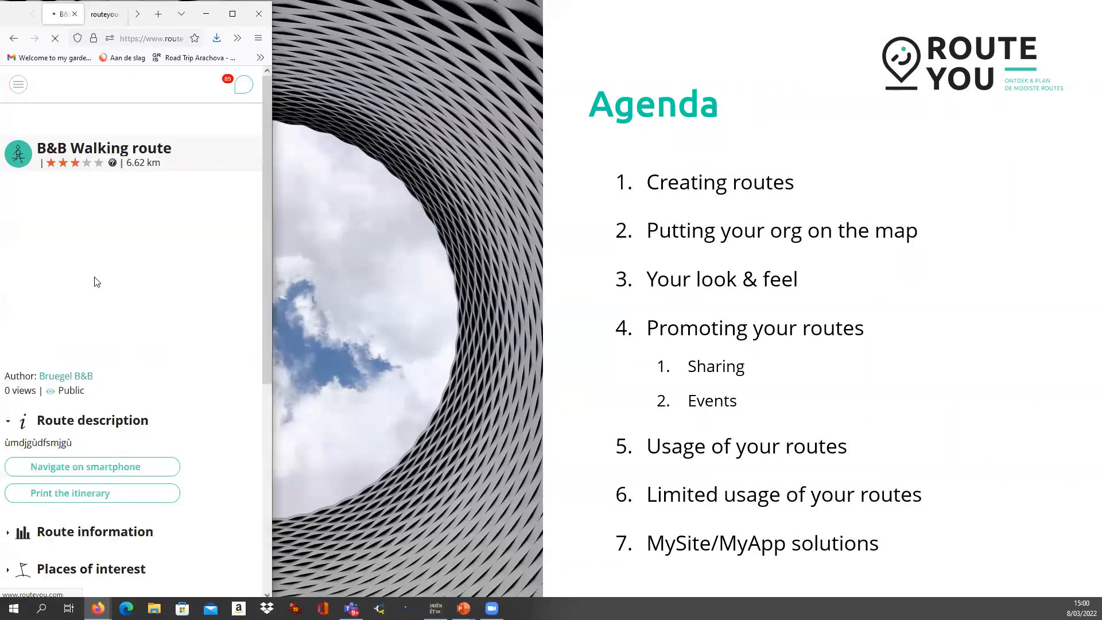
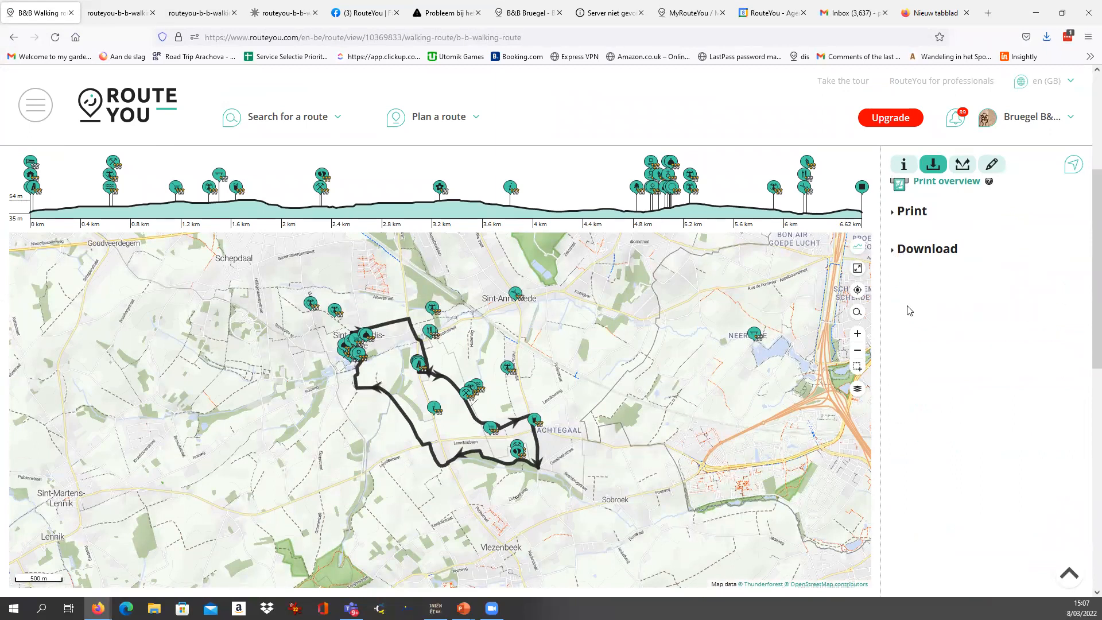
# Expand the walking route's download options and look through the list of supported GPS devices and file formats.
pyautogui.click(889, 253)
pyautogui.scroll(-4, 924, 342)
pyautogui.scroll(-7, 926, 343)
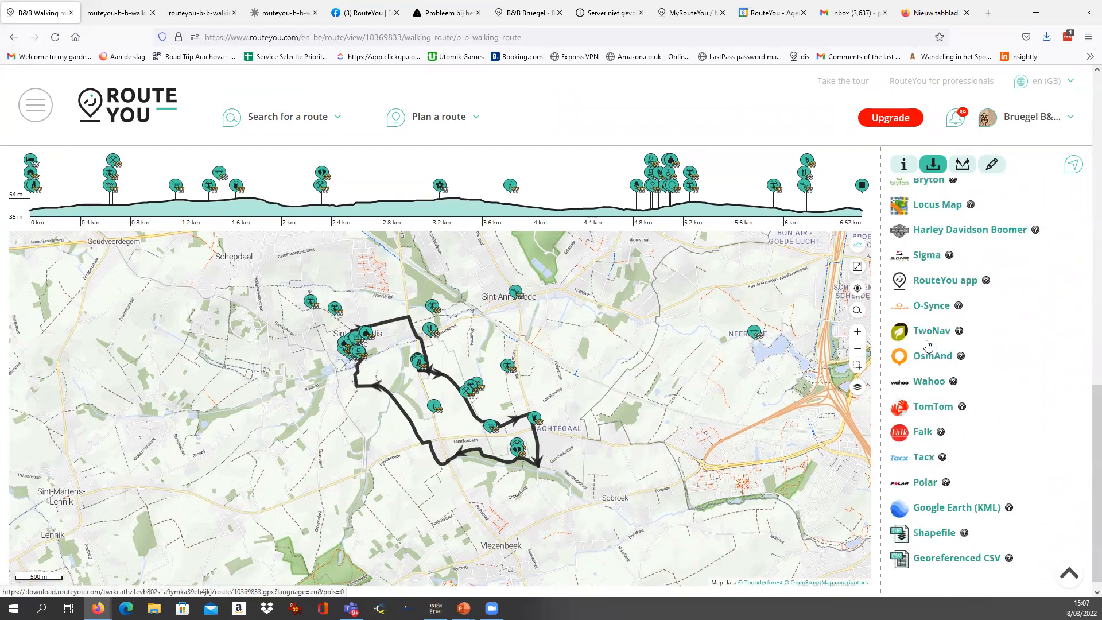
pyautogui.scroll(2, 927, 345)
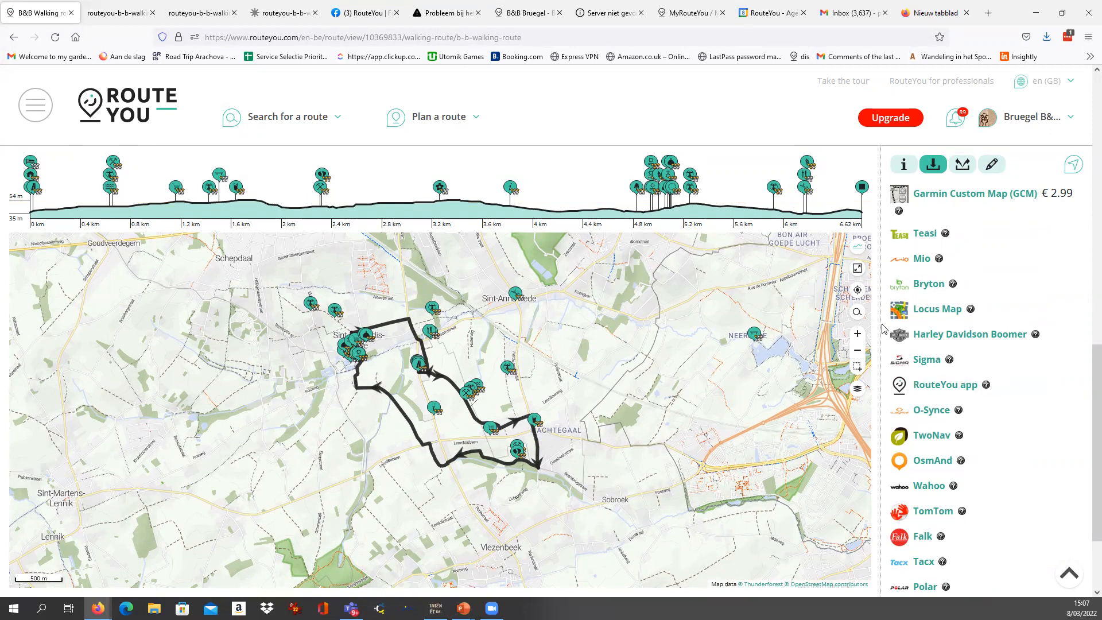
pyautogui.scroll(10, 884, 355)
pyautogui.scroll(3, 883, 328)
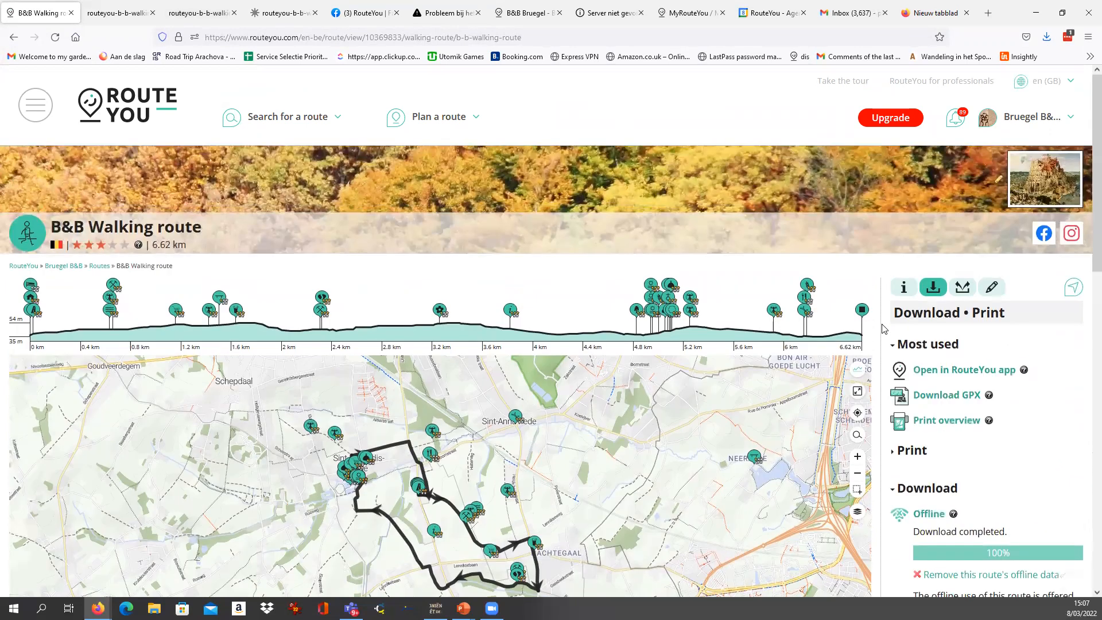
# Show the B&B Walking route's information and highlight its Public visibility status.
pyautogui.click(903, 286)
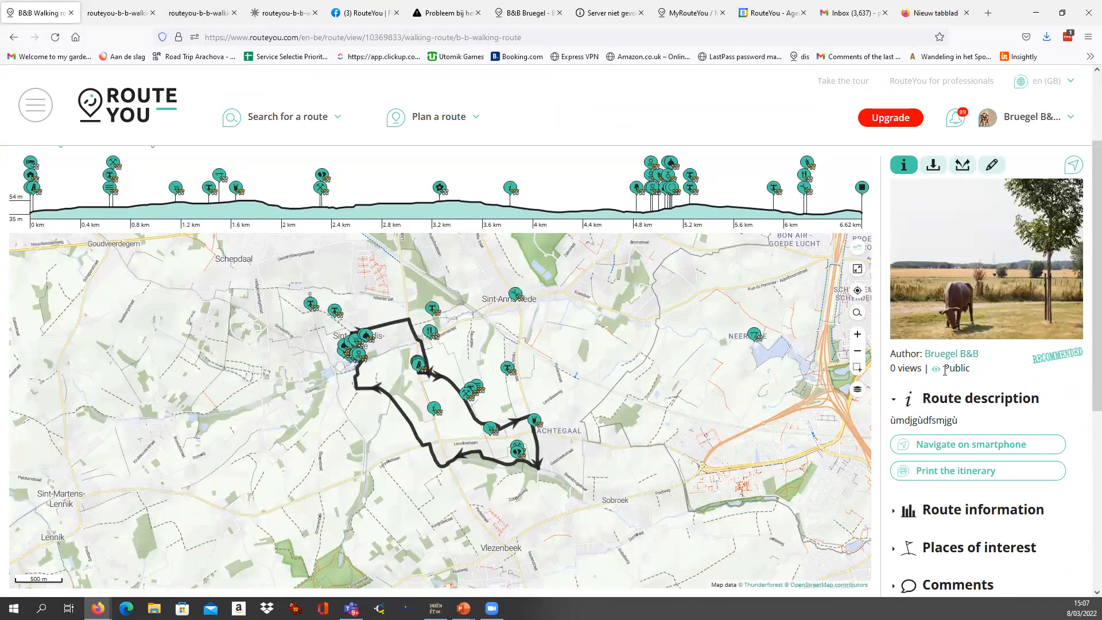
pyautogui.moveTo(945, 370); pyautogui.dragTo(985, 374)
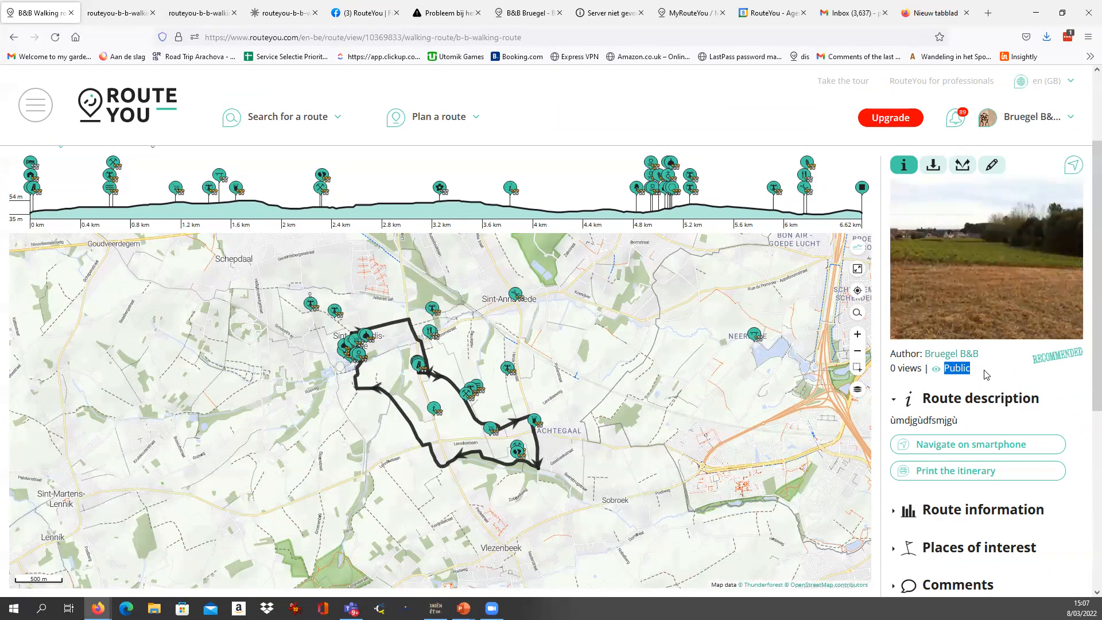
pyautogui.click(978, 373)
pyautogui.doubleClick(962, 367)
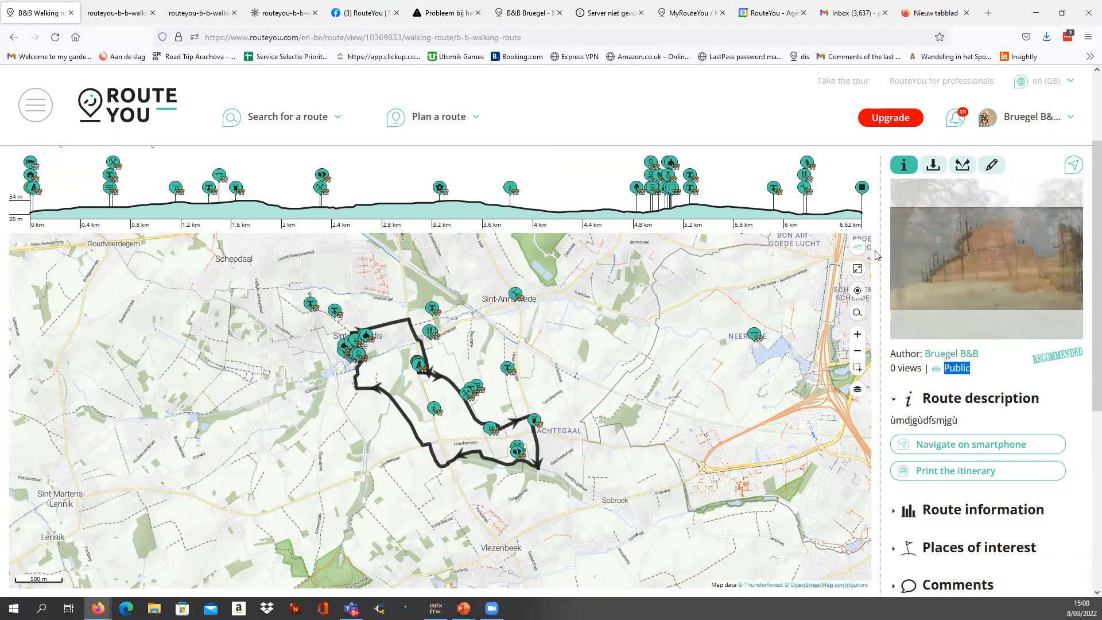
# Open the B&B Walking route's basic data for editing.
pyautogui.scroll(2, 878, 254)
pyautogui.scroll(2, 878, 253)
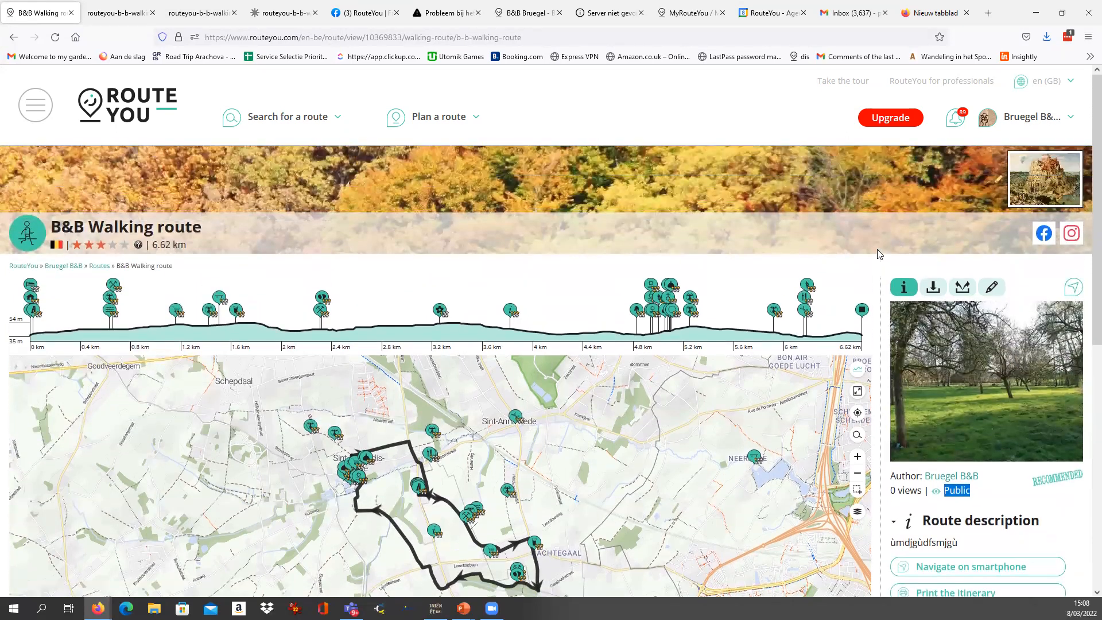
pyautogui.click(992, 289)
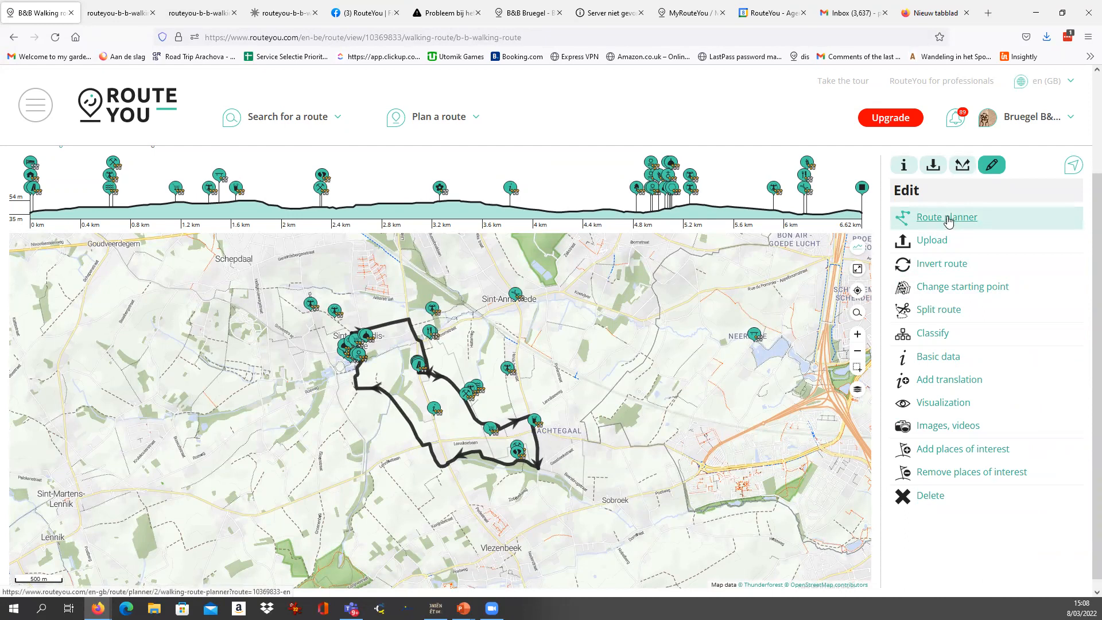
pyautogui.click(934, 362)
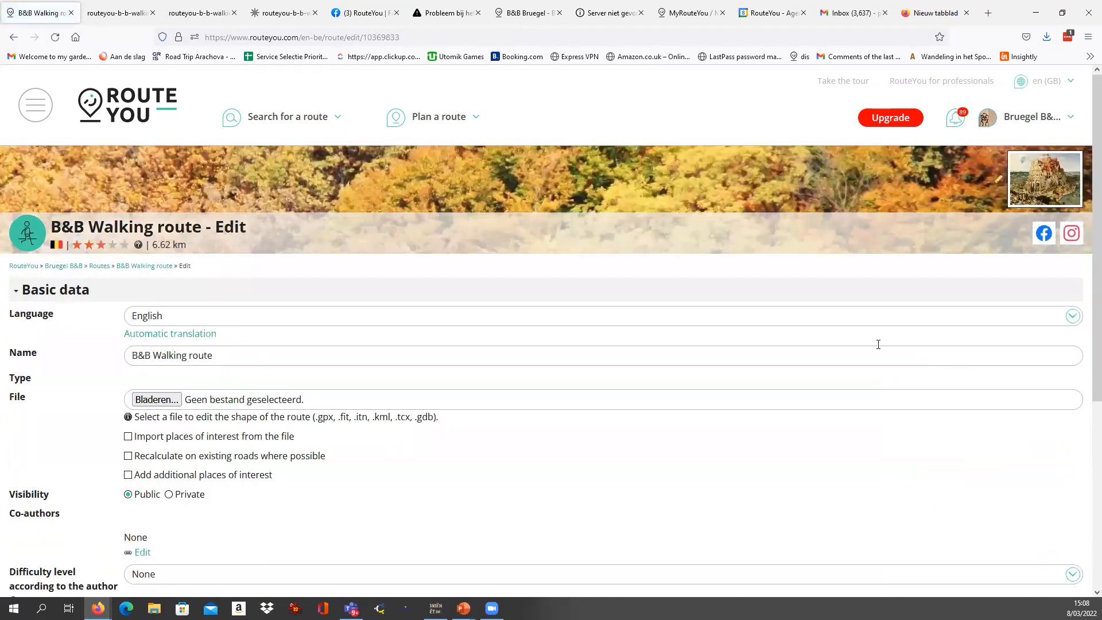
# Set the route's visibility to Private, enable generating a shareable link and save the modifications.
pyautogui.scroll(-5, 96, 405)
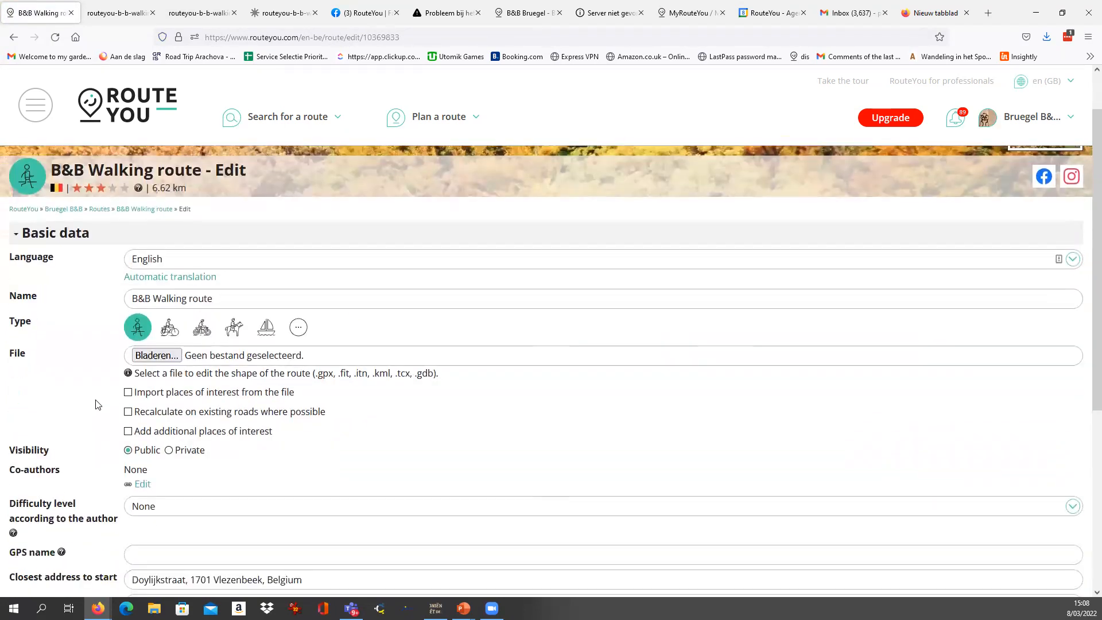
pyautogui.scroll(2, 96, 404)
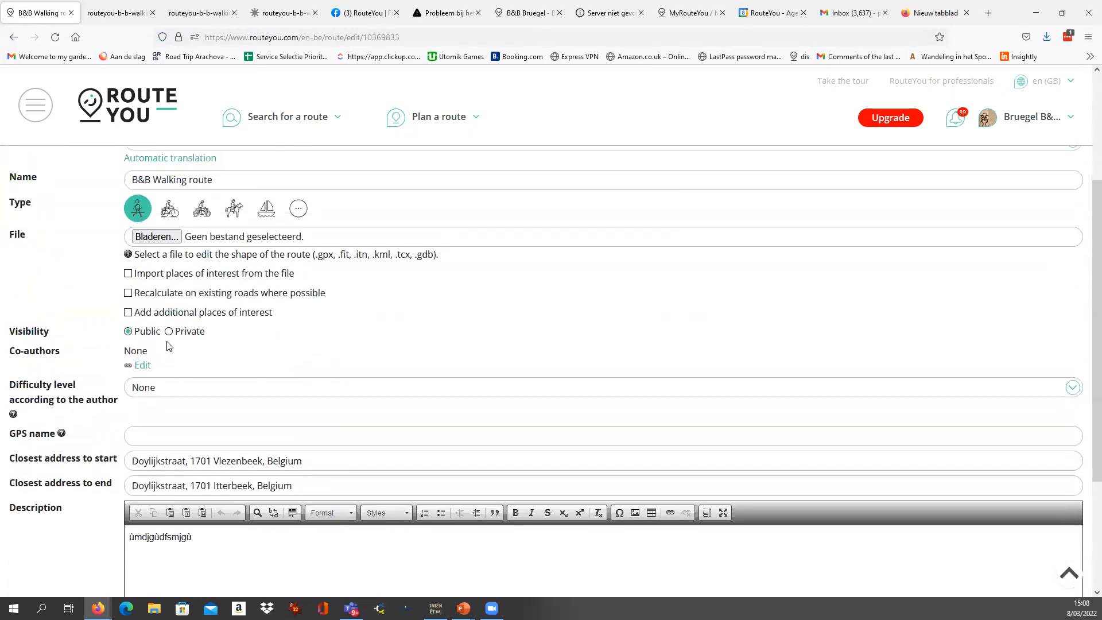
pyautogui.click(169, 332)
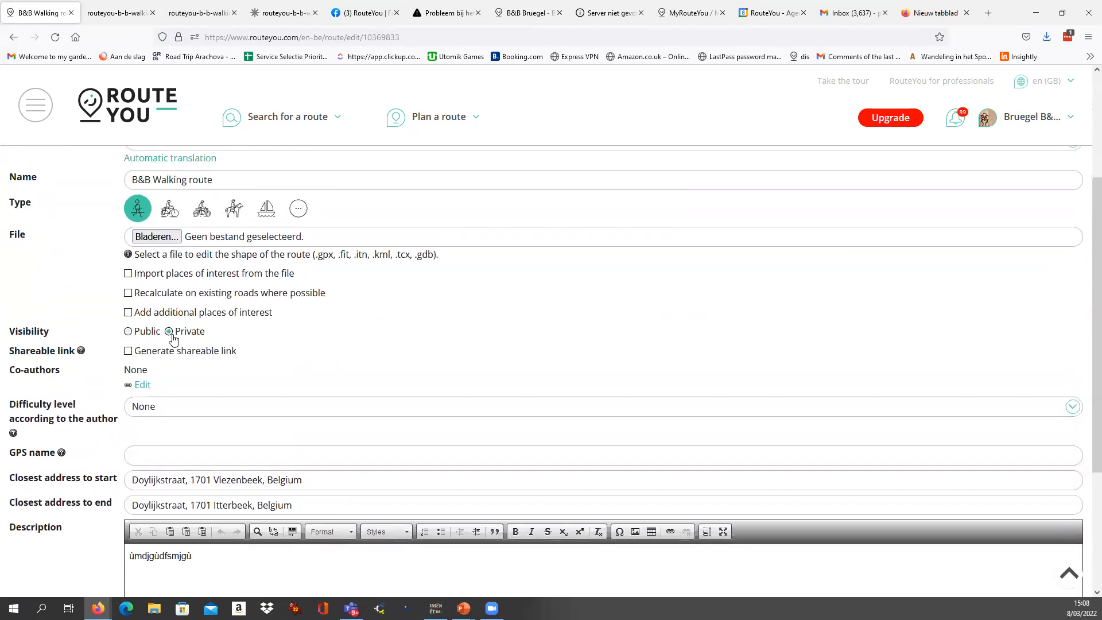
pyautogui.click(128, 351)
pyautogui.scroll(-3, 64, 423)
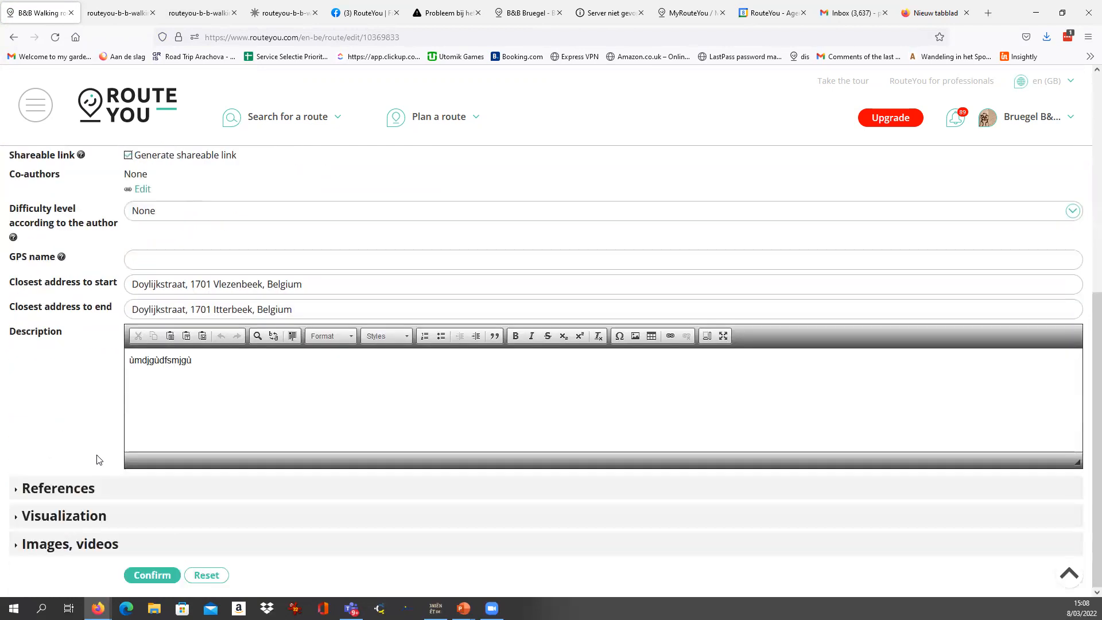
pyautogui.click(153, 575)
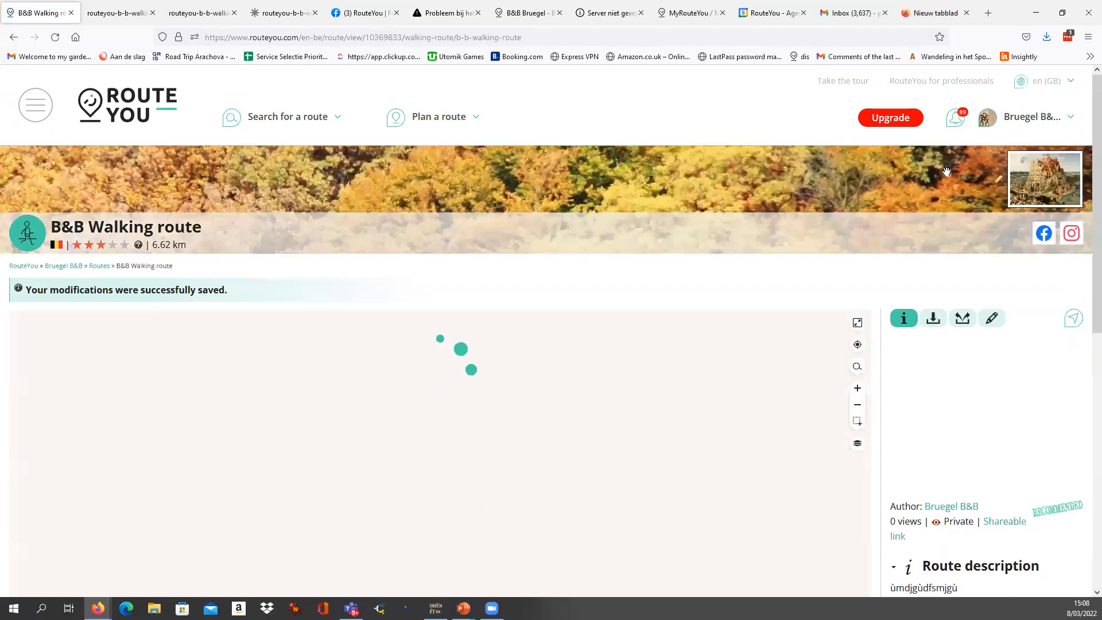
# Open the private route's shareable link from its route information.
pyautogui.scroll(-2, 962, 491)
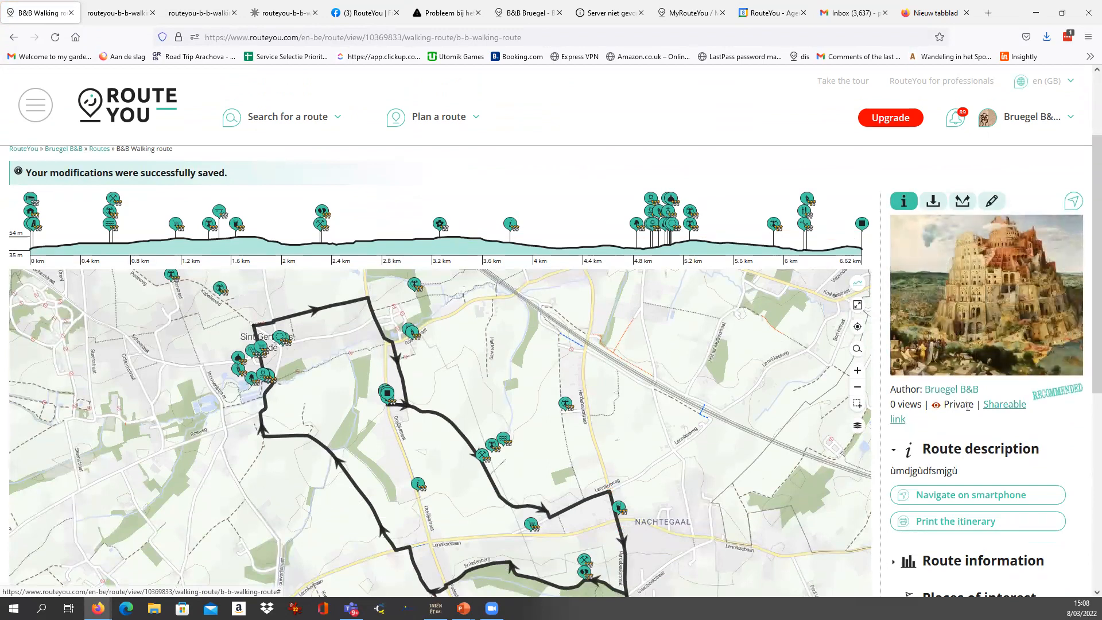
pyautogui.scroll(1, 1005, 425)
pyautogui.scroll(-1, 1005, 423)
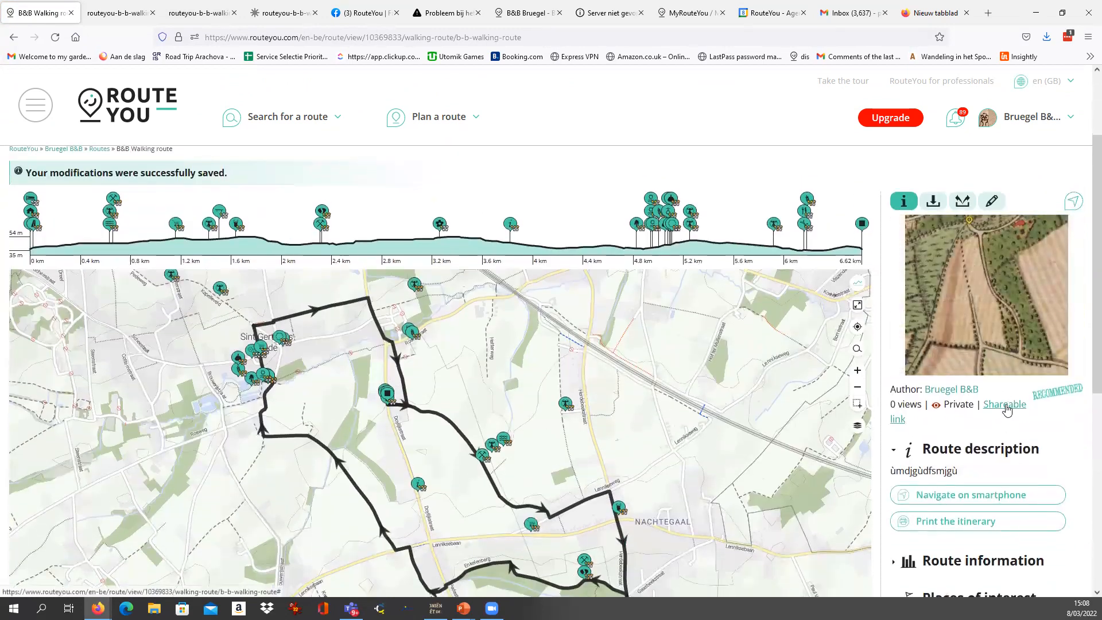
pyautogui.click(1006, 405)
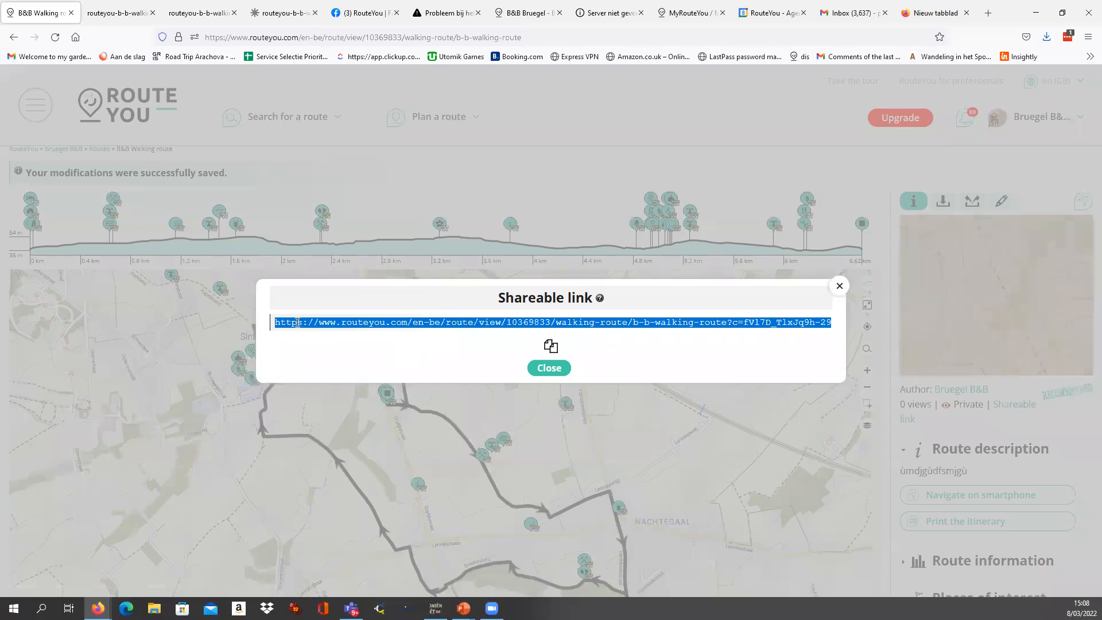
# Highlight the parts of the shareable link: the base route address and the access code at its end.
pyautogui.click(491, 321)
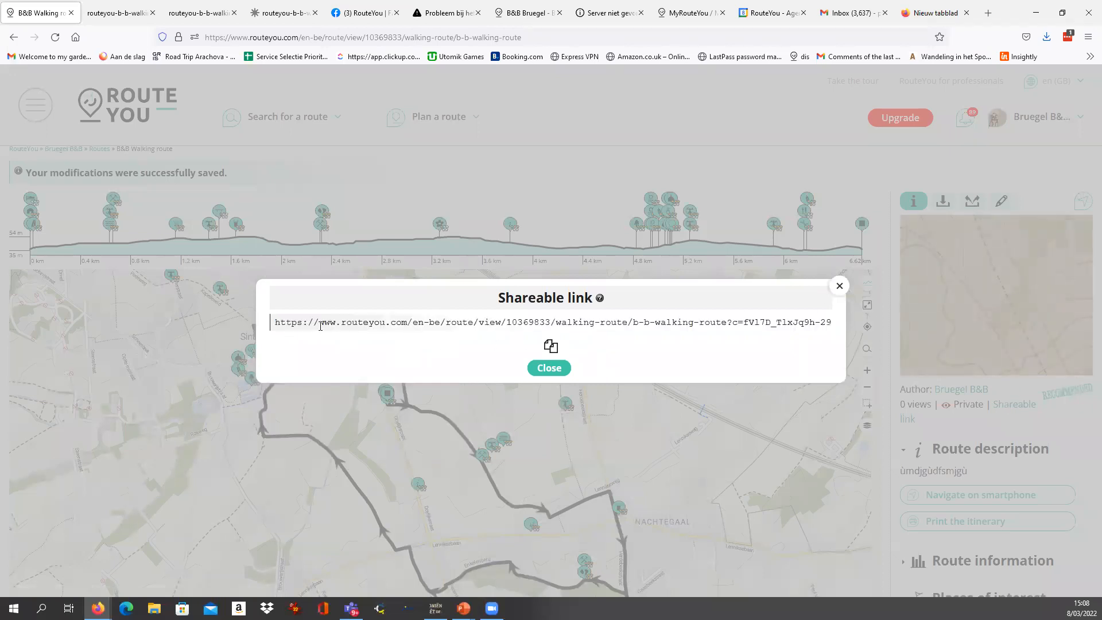
pyautogui.moveTo(279, 322); pyautogui.dragTo(591, 326)
pyautogui.moveTo(734, 322); pyautogui.dragTo(740, 321)
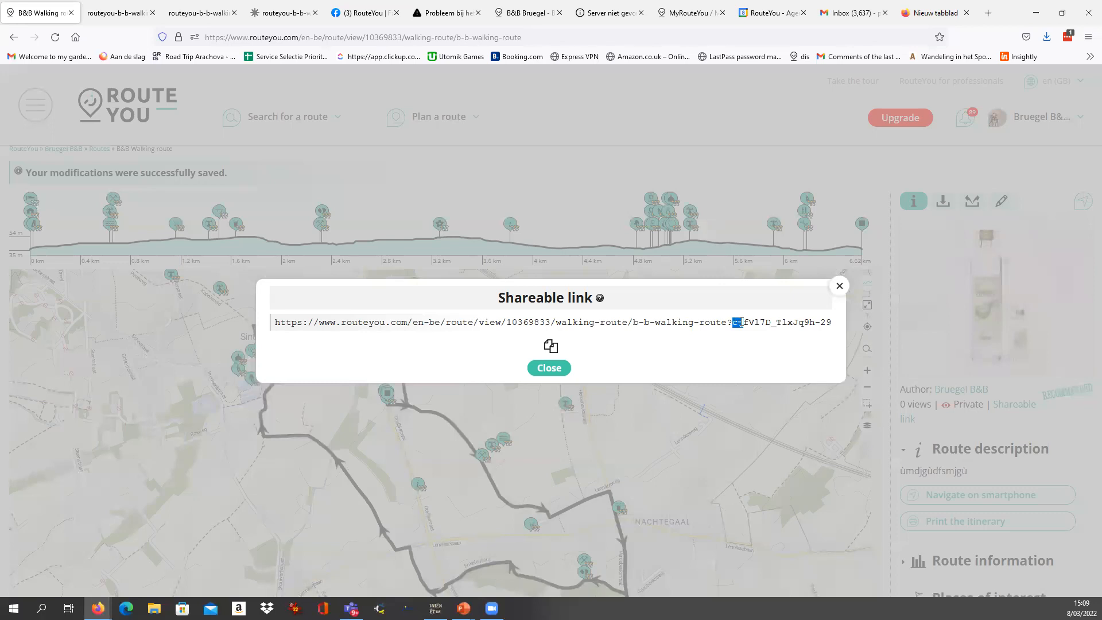
pyautogui.moveTo(741, 322); pyautogui.dragTo(828, 322)
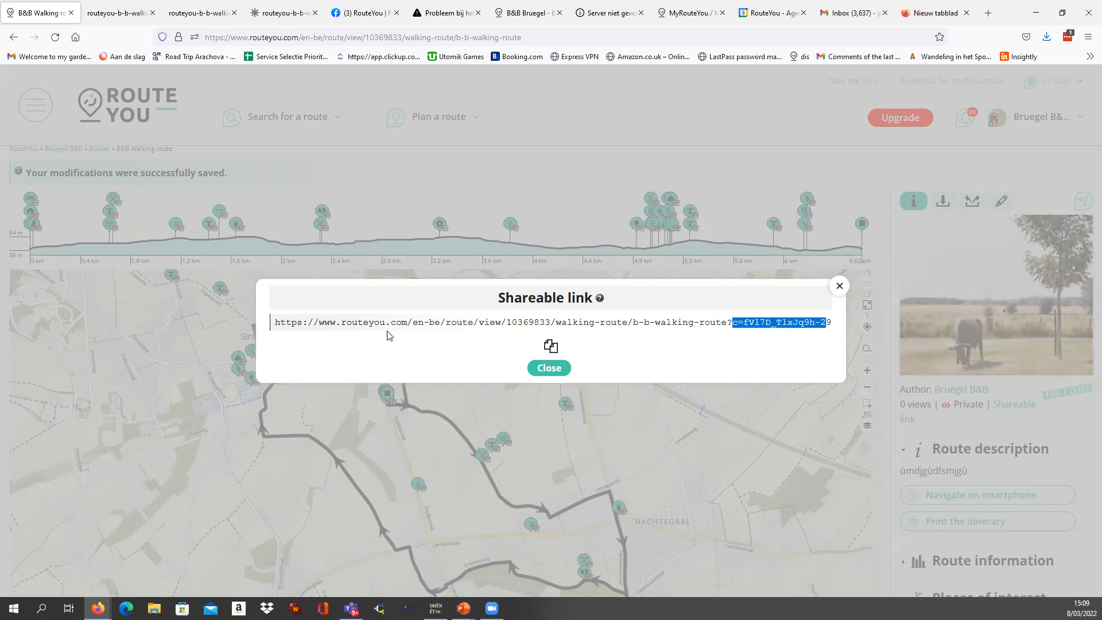
pyautogui.moveTo(552, 322); pyautogui.dragTo(263, 334)
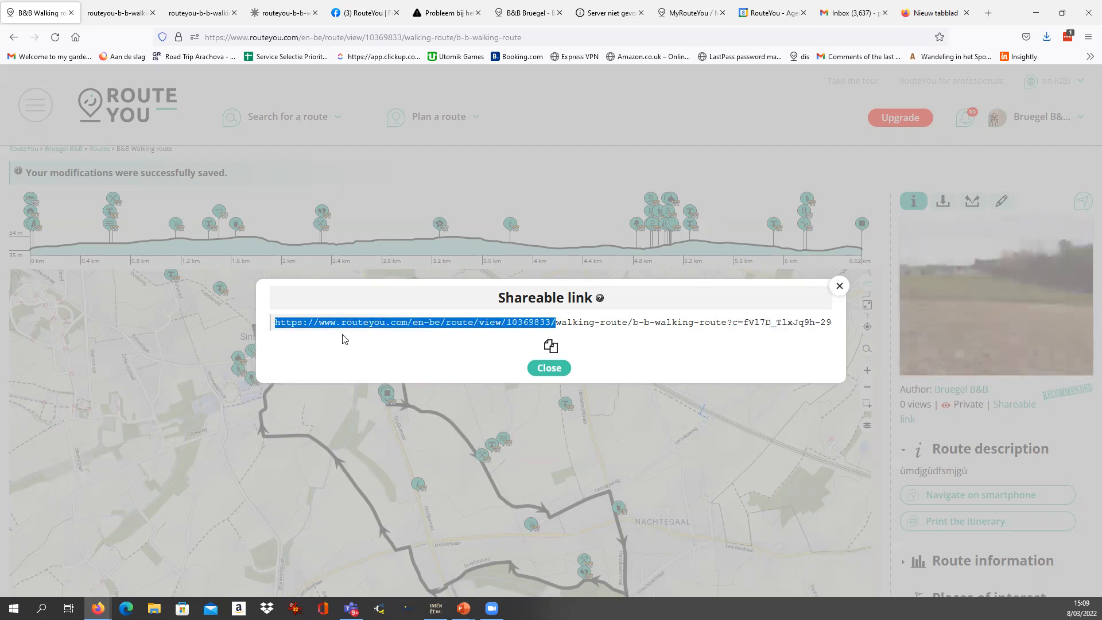
# Copy the complete shareable link and close its dialog.
pyautogui.click(551, 347)
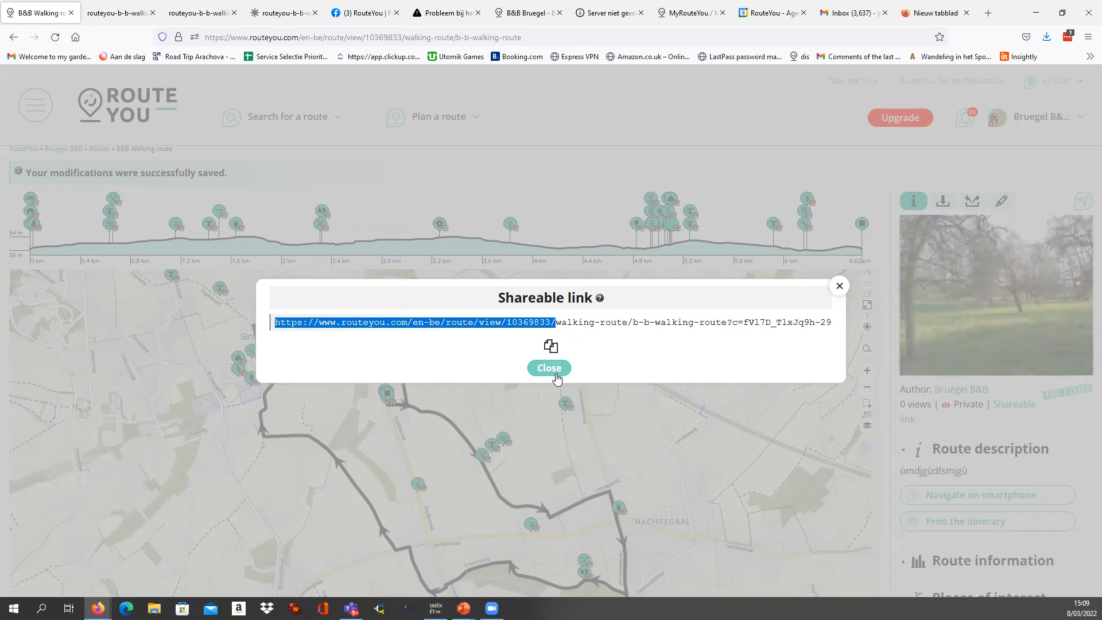
pyautogui.click(550, 346)
pyautogui.moveTo(275, 326); pyautogui.dragTo(923, 315)
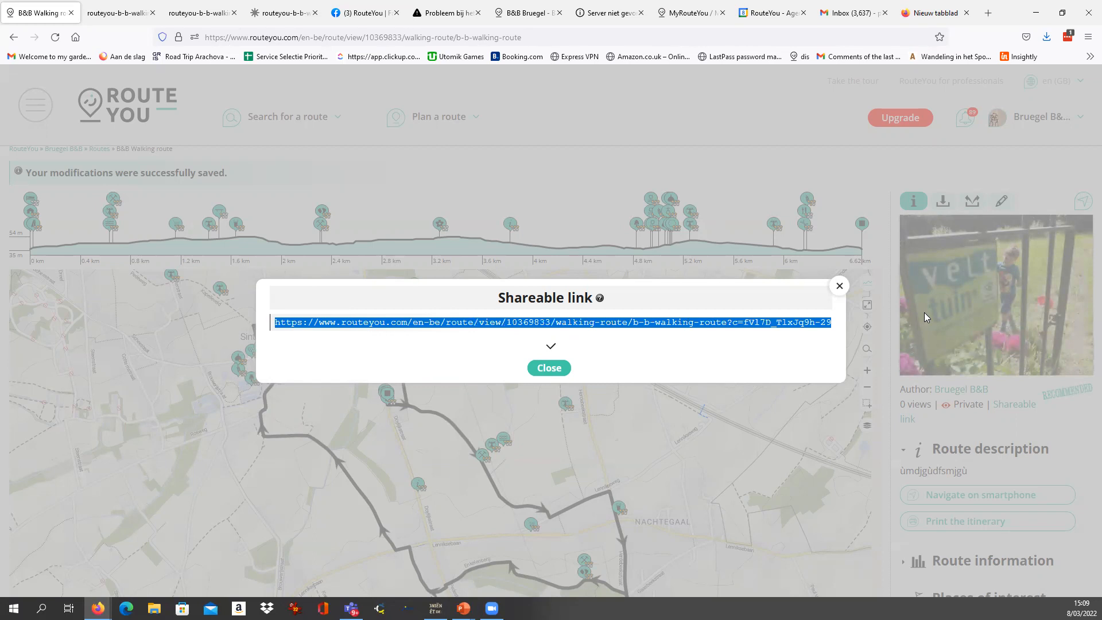
pyautogui.click(549, 368)
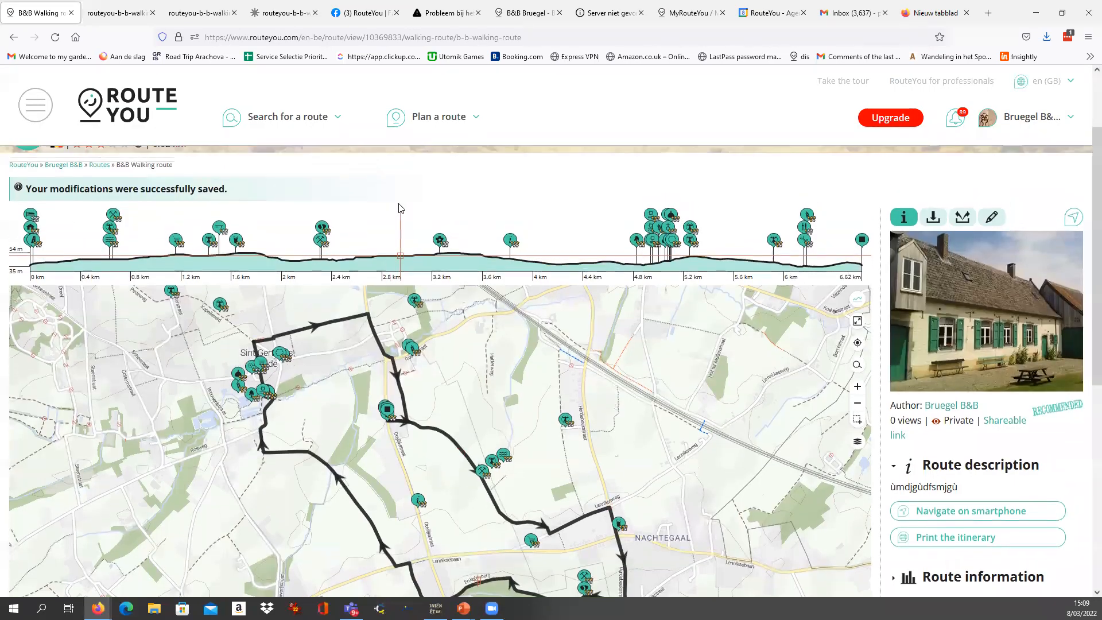
# Load the copied shareable link in the browser tab that holds the route's guide PDF.
pyautogui.scroll(1, 391, 198)
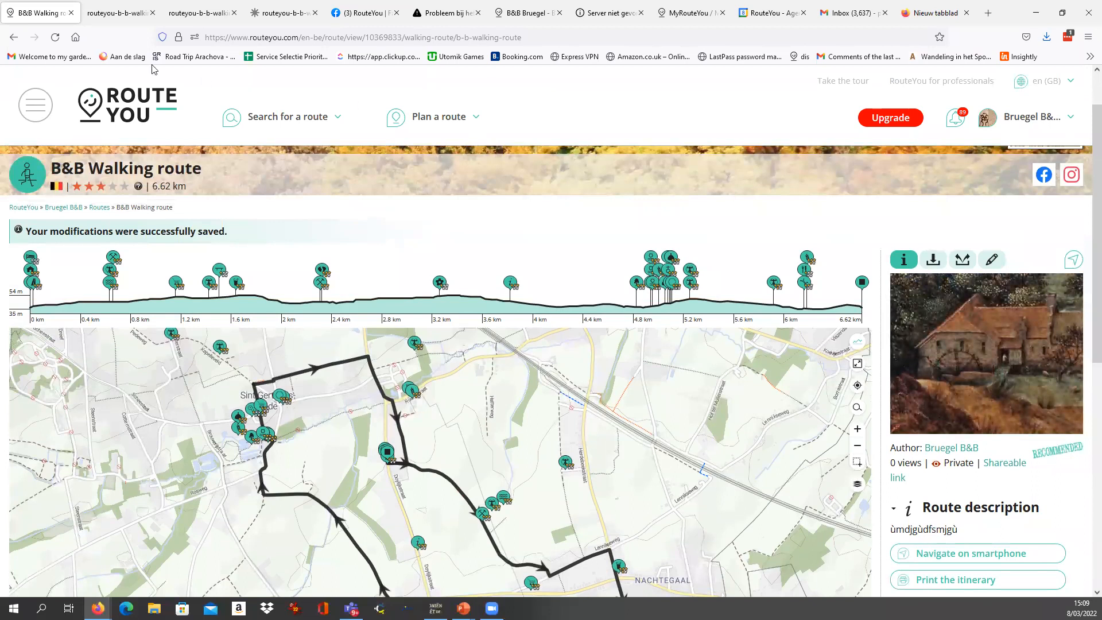
pyautogui.click(126, 14)
pyautogui.hotkey('ctrl', 'l')
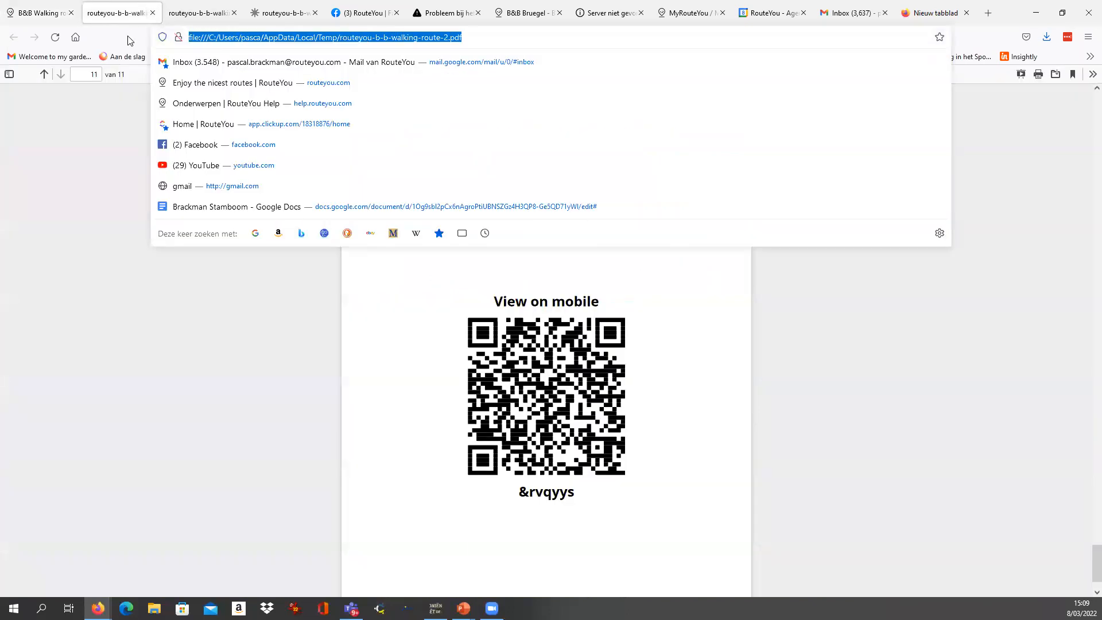
pyautogui.hotkey('ctrl', 'v')
pyautogui.press('Return')
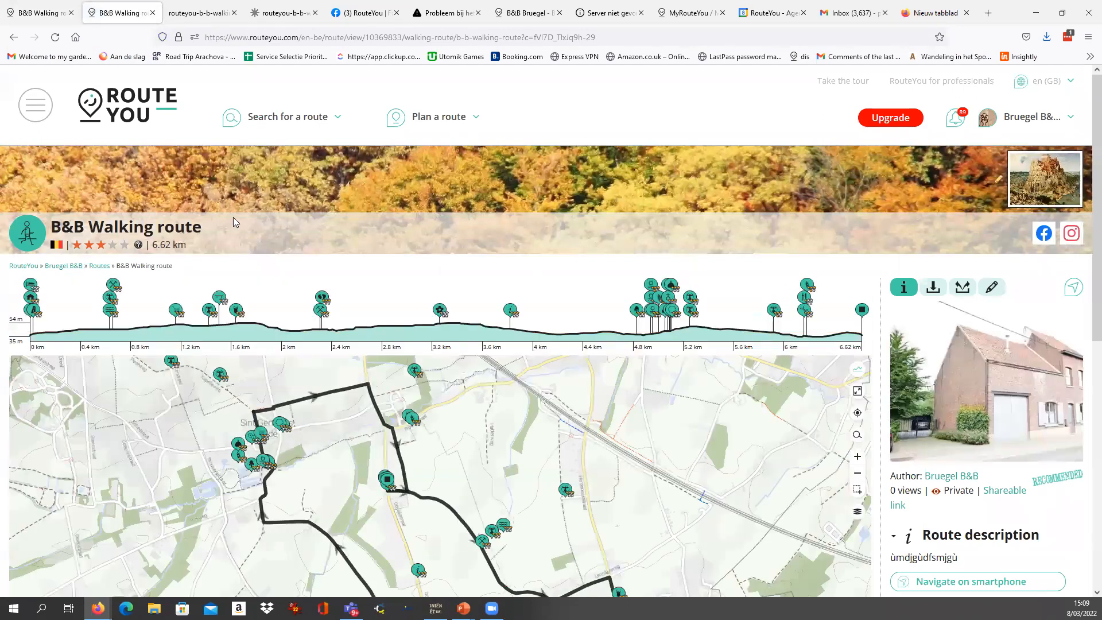
# Highlight the title and Private status on the shared route page and display its download and print options.
pyautogui.moveTo(50, 230); pyautogui.dragTo(263, 234)
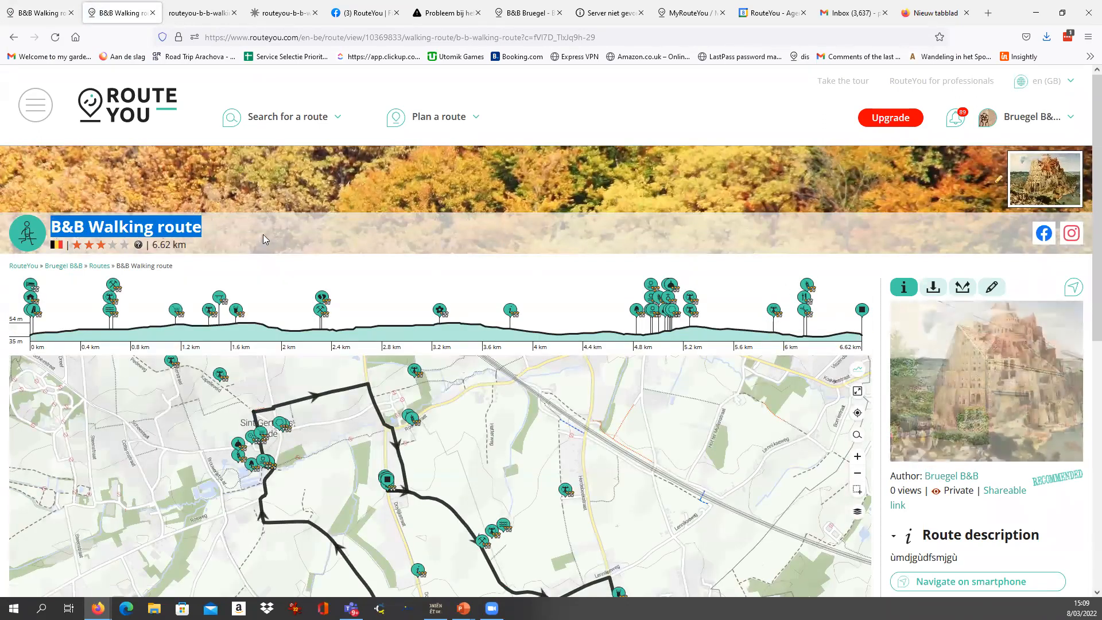
pyautogui.scroll(-3, 945, 447)
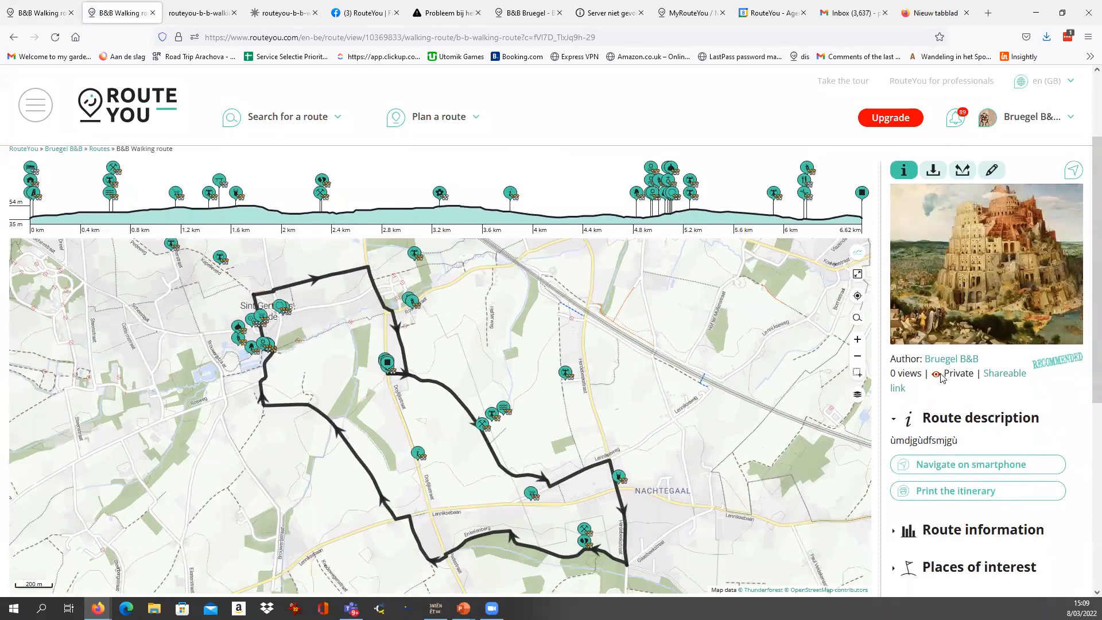
pyautogui.doubleClick(948, 372)
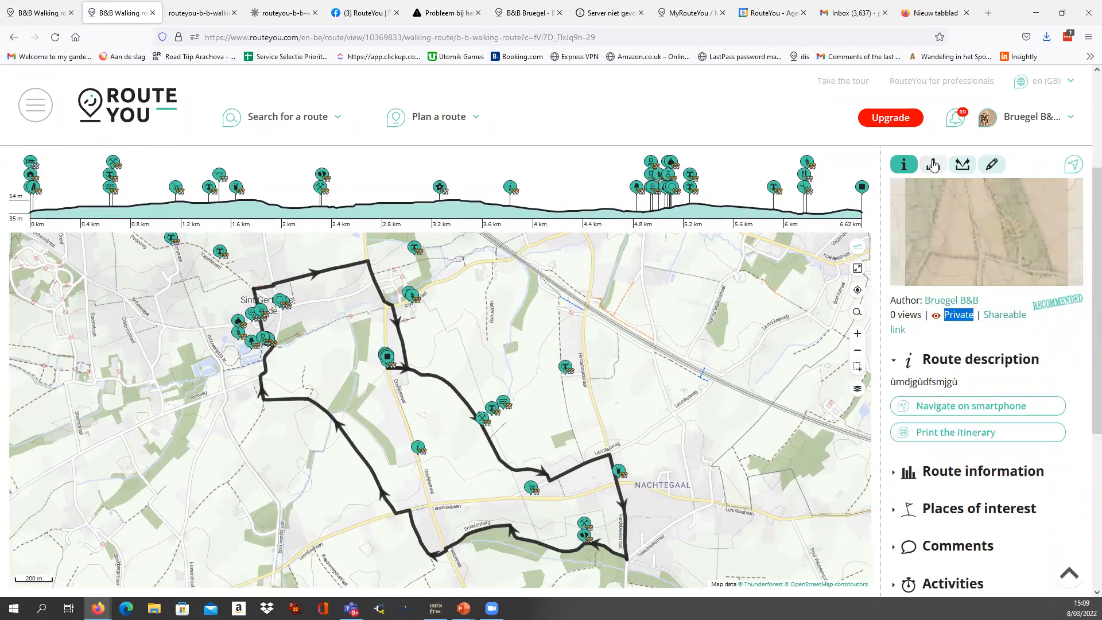
pyautogui.click(932, 167)
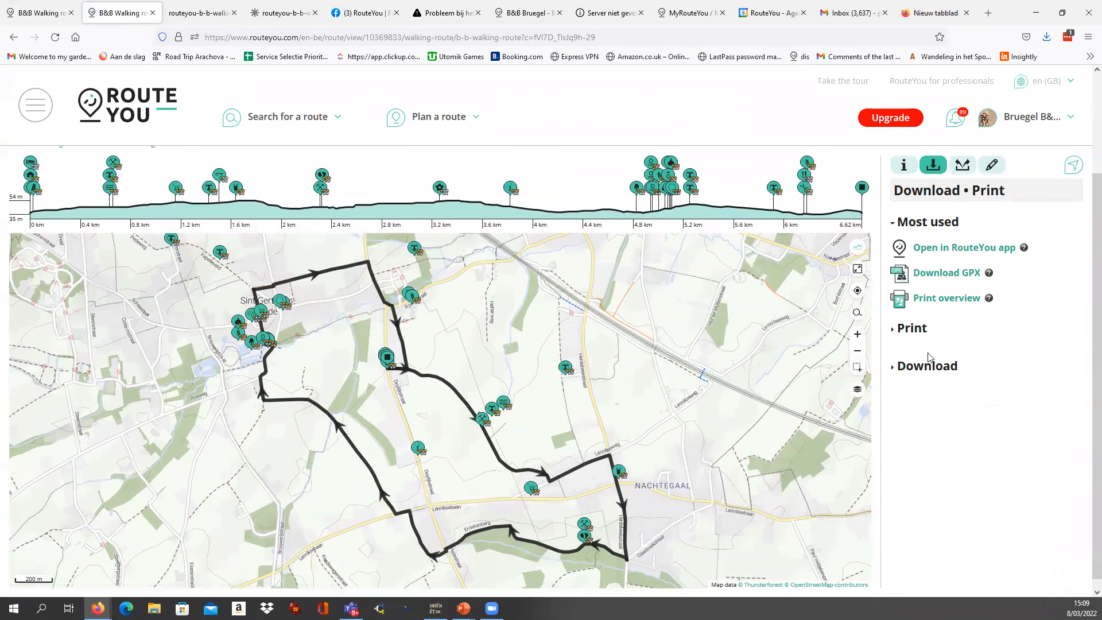
pyautogui.scroll(3, 929, 361)
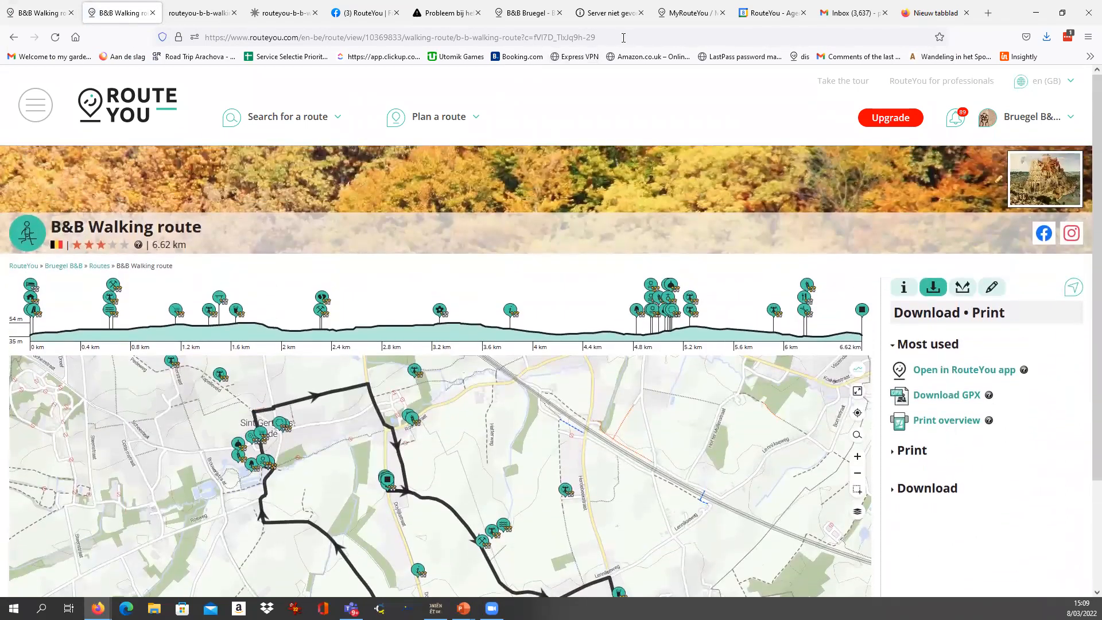
# Highlight the private route's full shareable address in the browser.
pyautogui.click(623, 37)
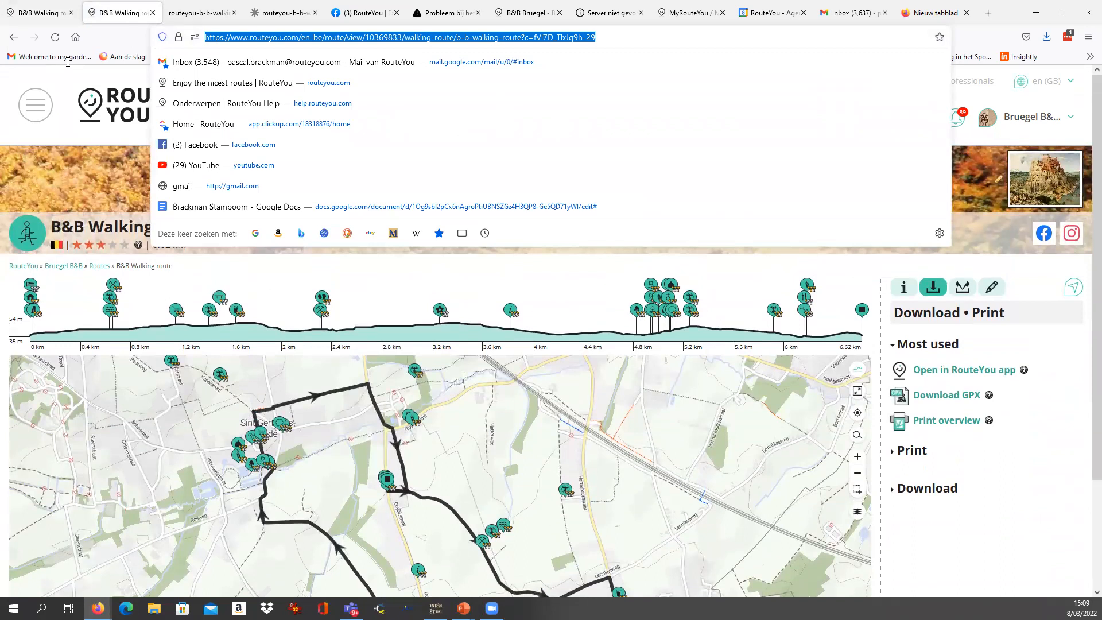
pyautogui.click(566, 298)
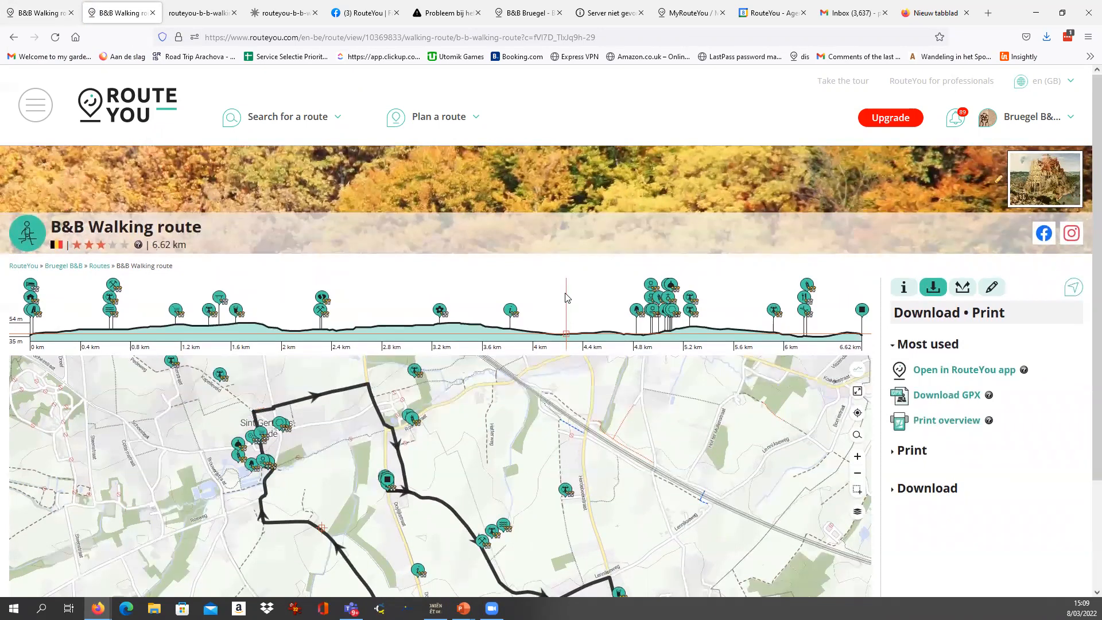
pyautogui.click(560, 36)
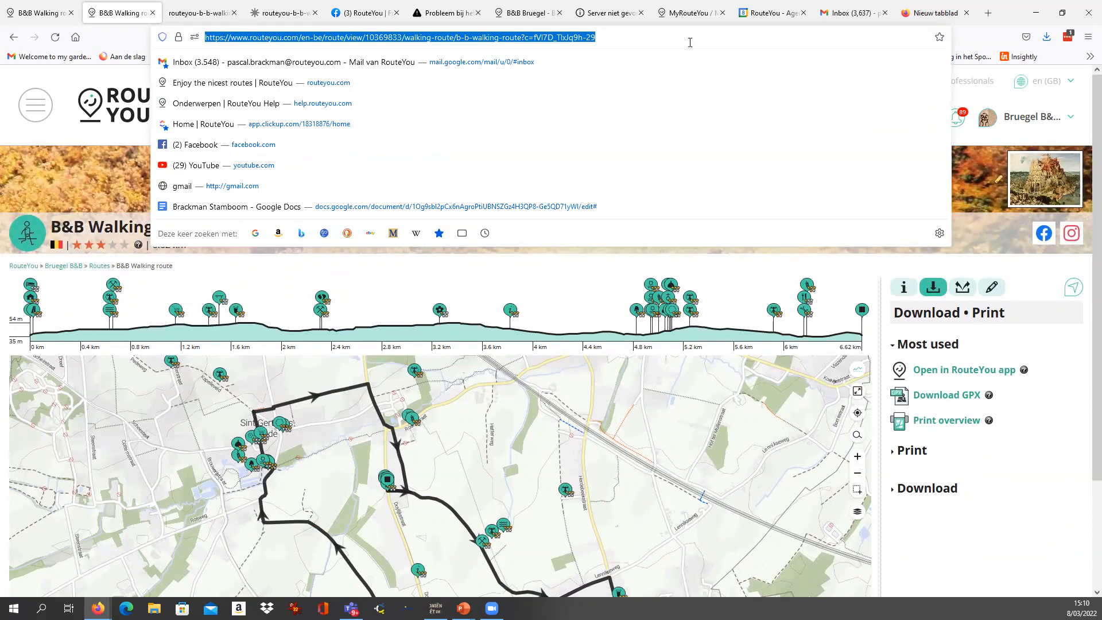
# Leave the private route for the RouteYou home page and open the general route search.
pyautogui.click(123, 111)
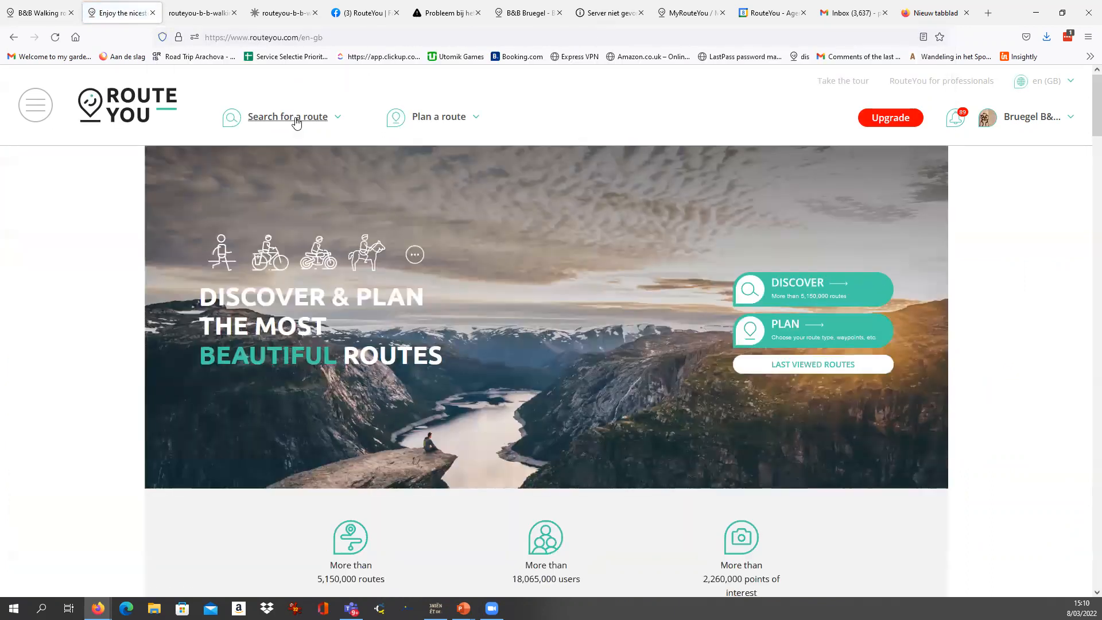
pyautogui.moveTo(295, 115)
pyautogui.click(283, 172)
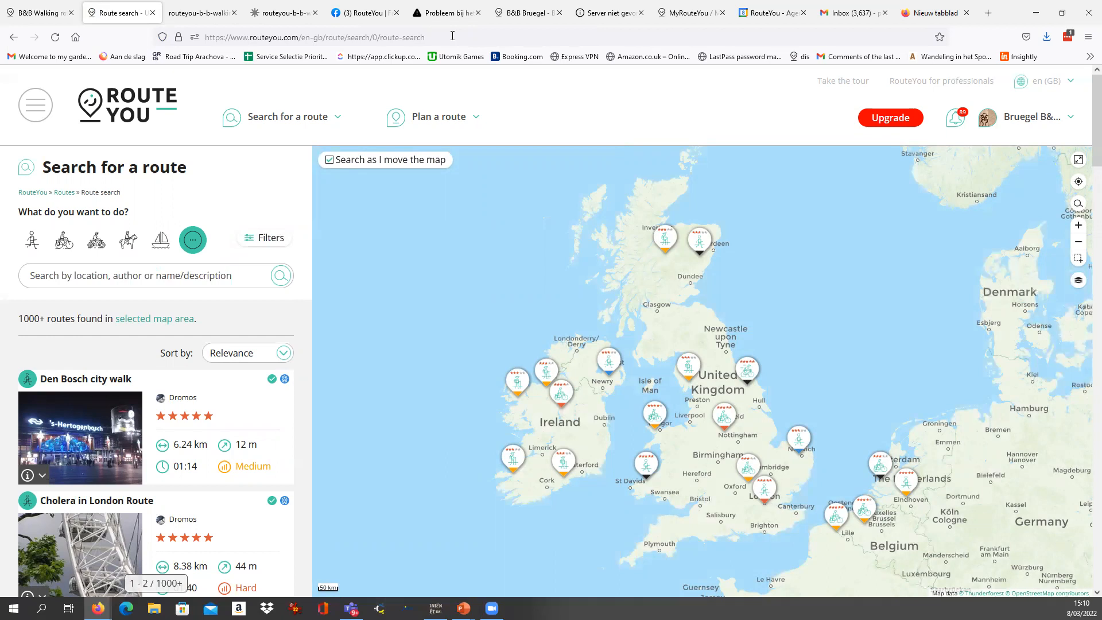
# Load the copied shareable link of the private B&B Walking route in the same browser tab.
pyautogui.click(452, 36)
pyautogui.hotkey('ctrl', 'v')
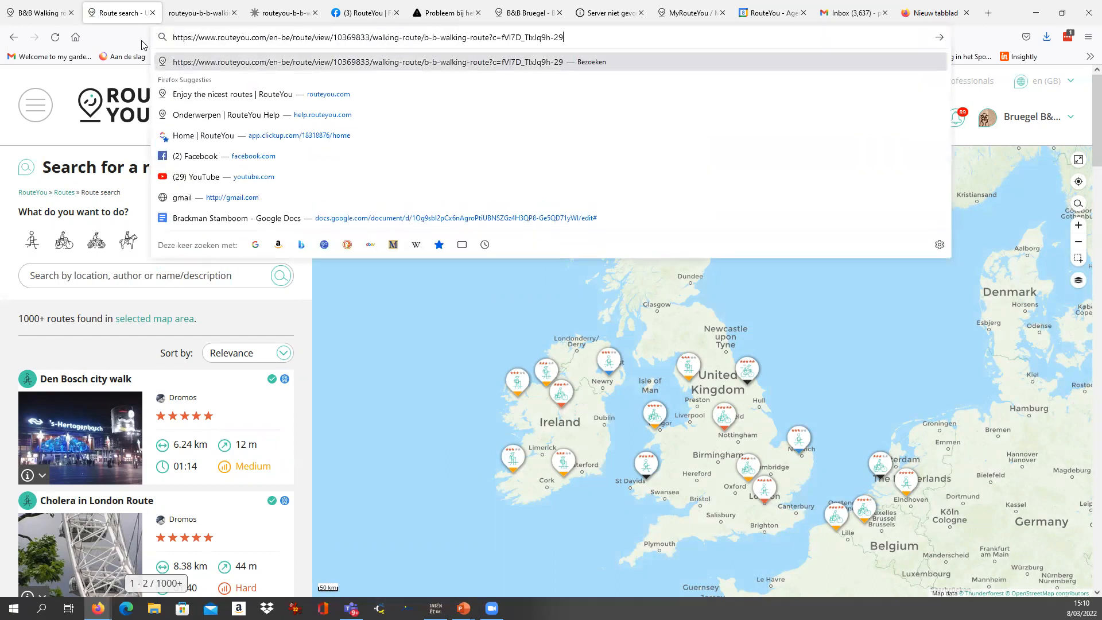
pyautogui.press('Return')
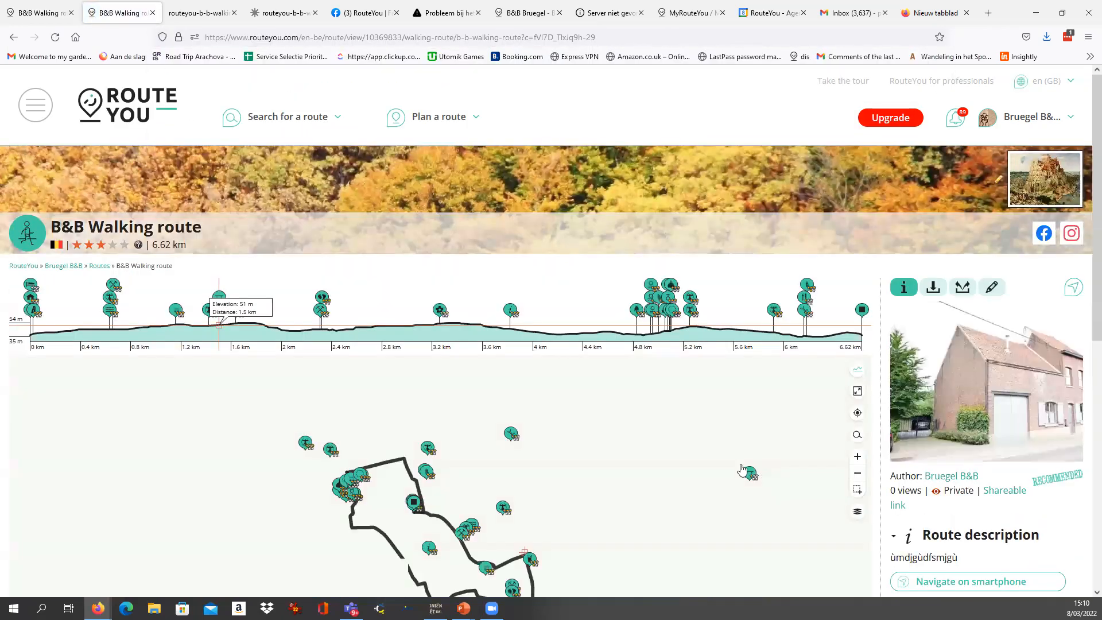
# Highlight the access code at the end of the route's address, view the route page, and highlight the whole address.
pyautogui.moveTo(631, 39); pyautogui.dragTo(524, 40)
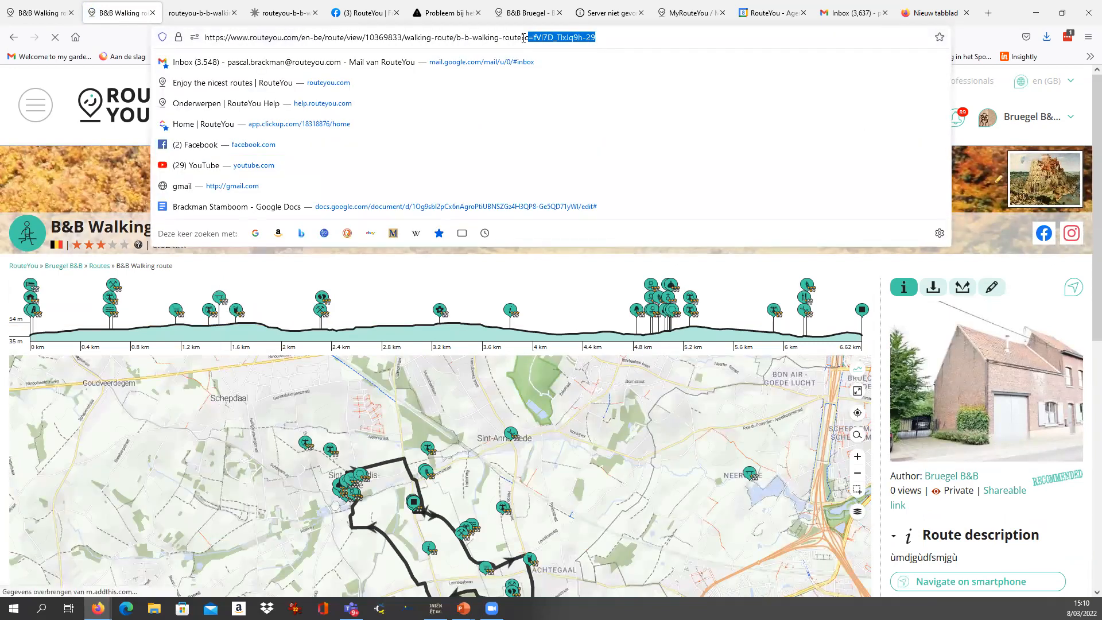
pyautogui.click(876, 290)
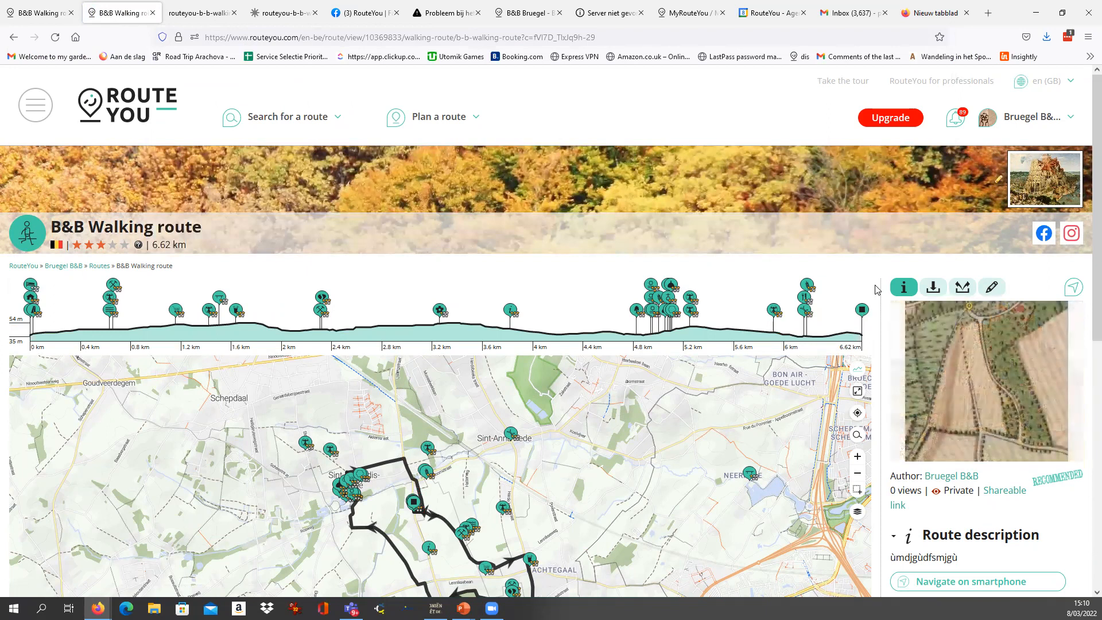
pyautogui.scroll(-1, 877, 290)
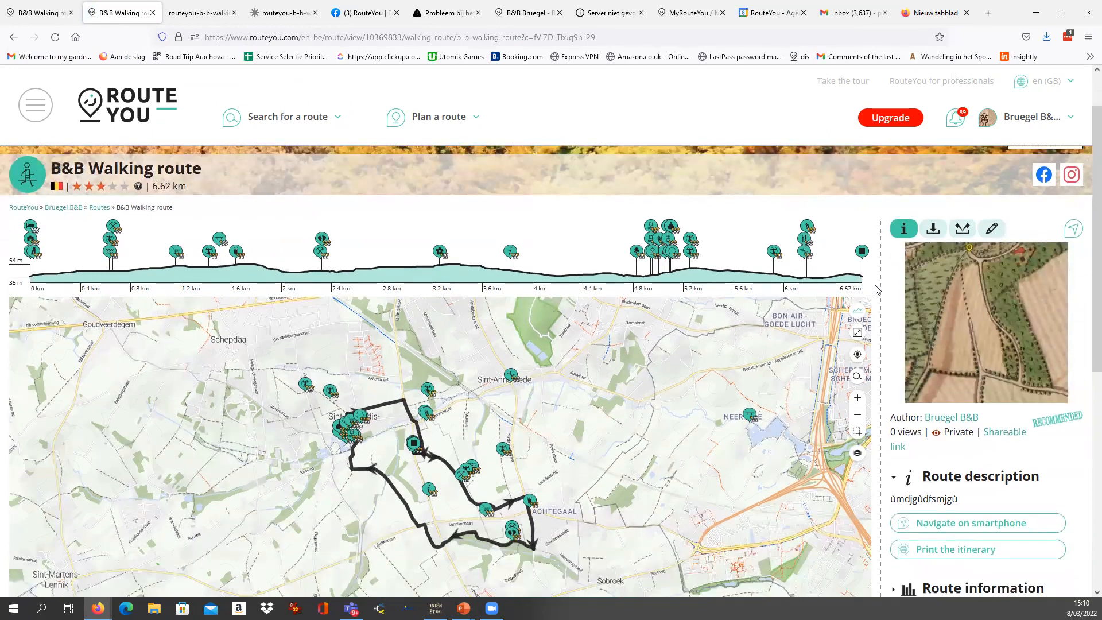
pyautogui.scroll(1, 782, 258)
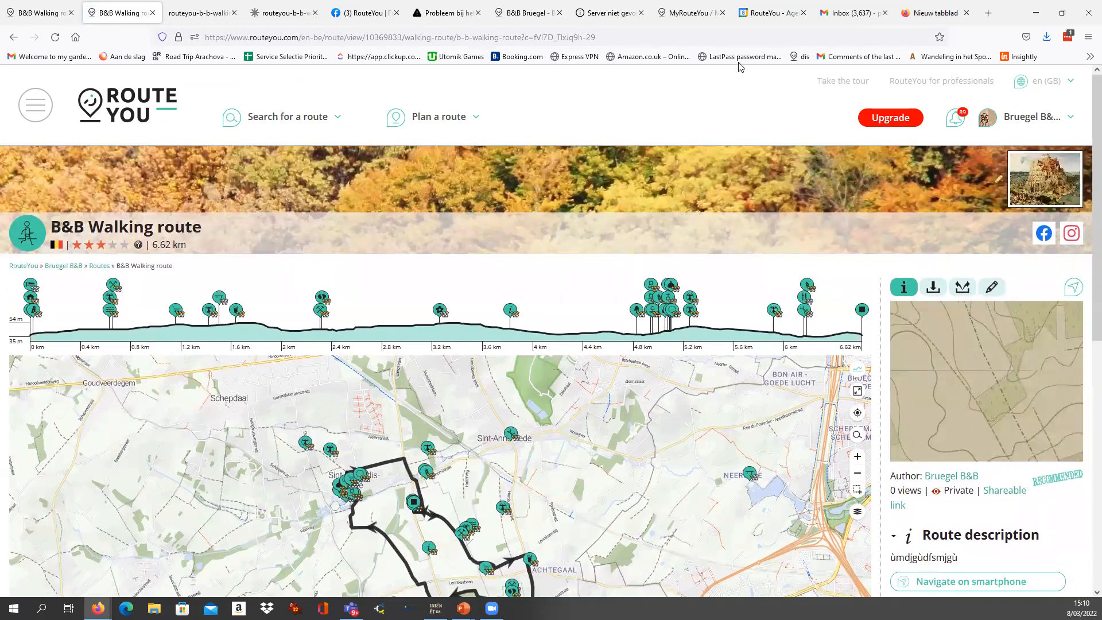
pyautogui.moveTo(597, 36); pyautogui.dragTo(92, 41)
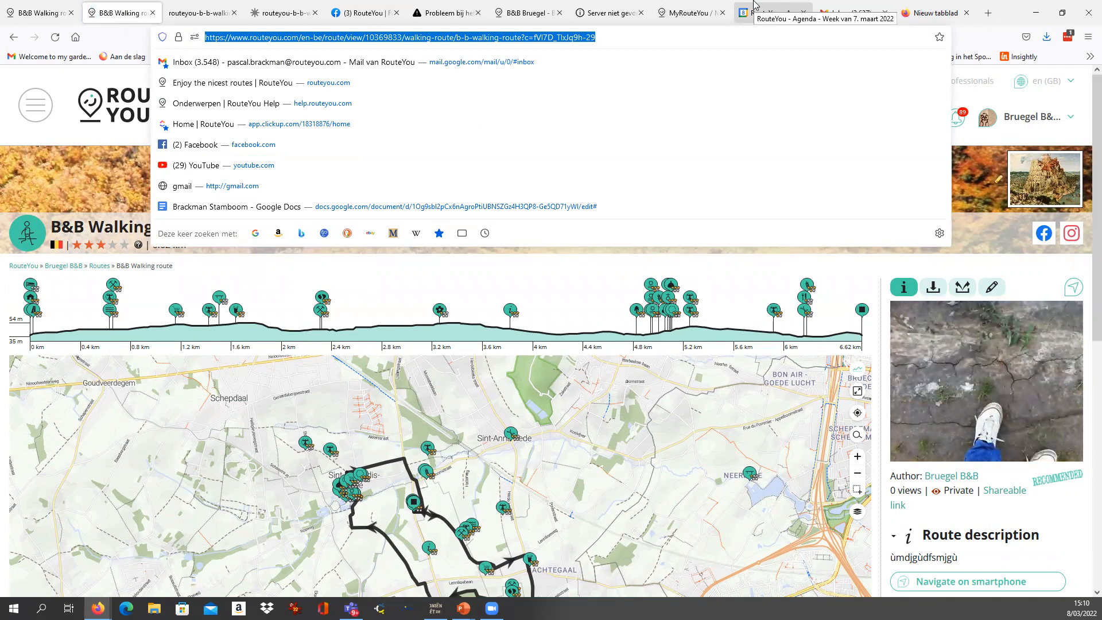
pyautogui.click(282, 234)
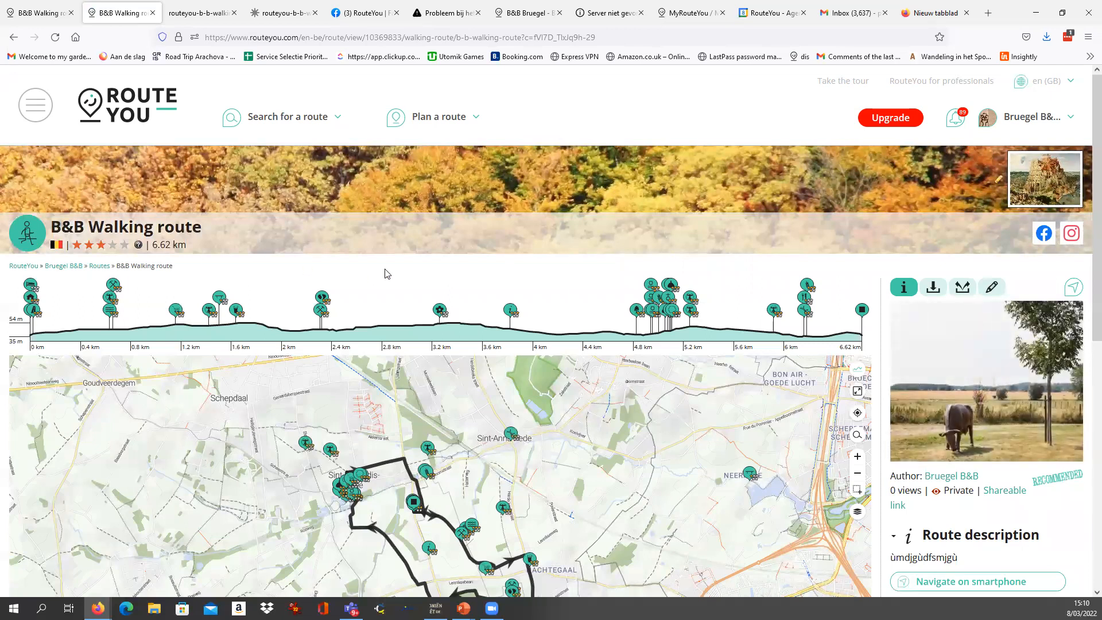
# Start a new group named "For your eayes only" and set Anyone can join to No.
pyautogui.click(35, 109)
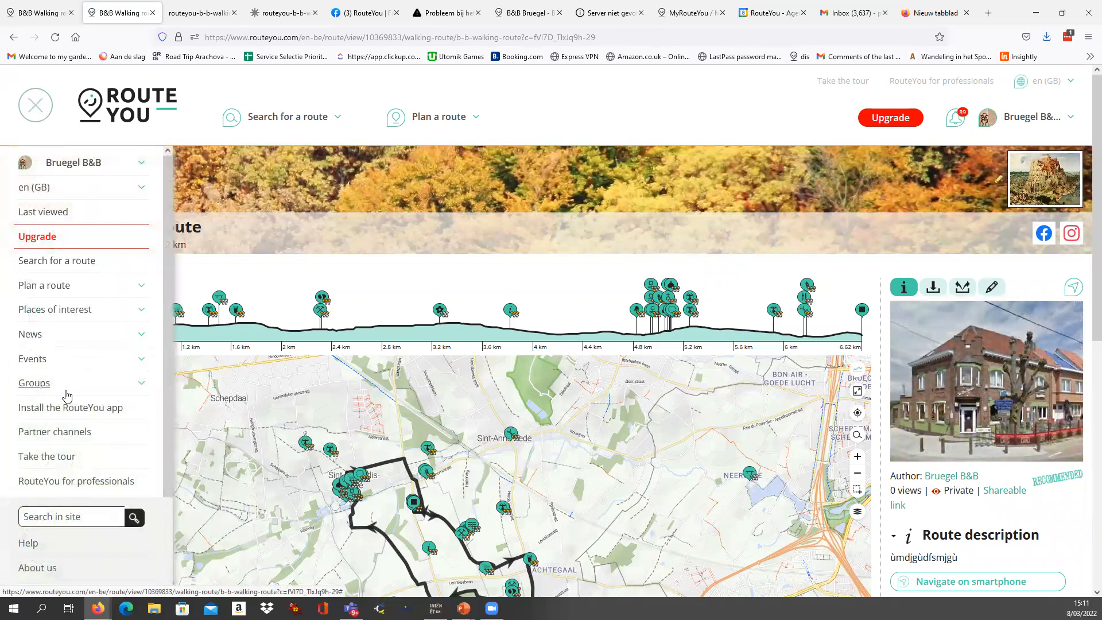
pyautogui.click(67, 391)
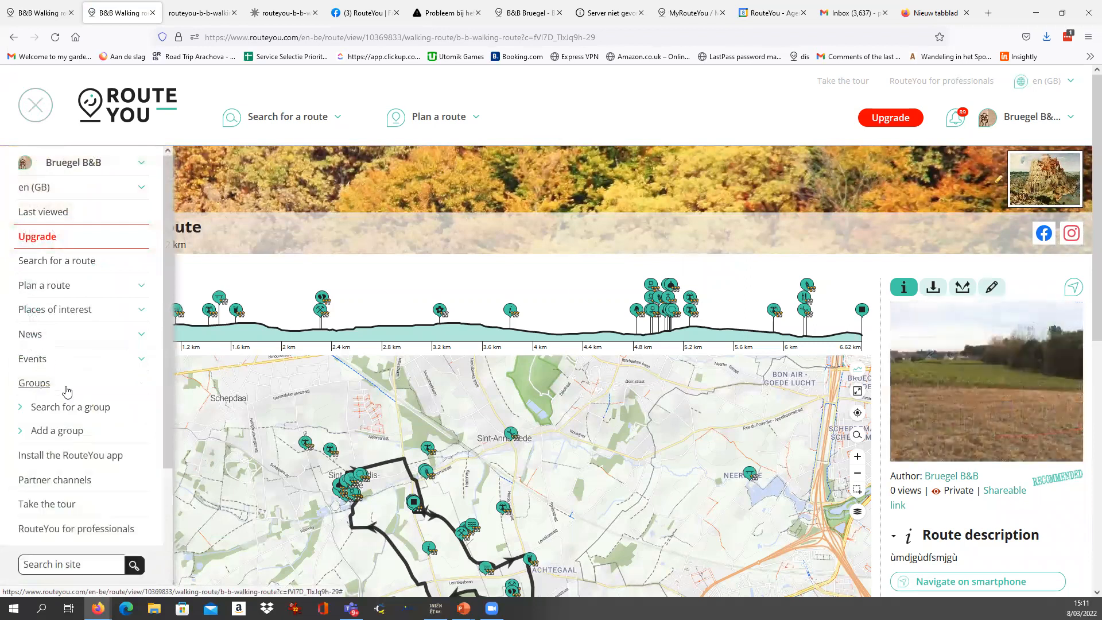
pyautogui.click(75, 432)
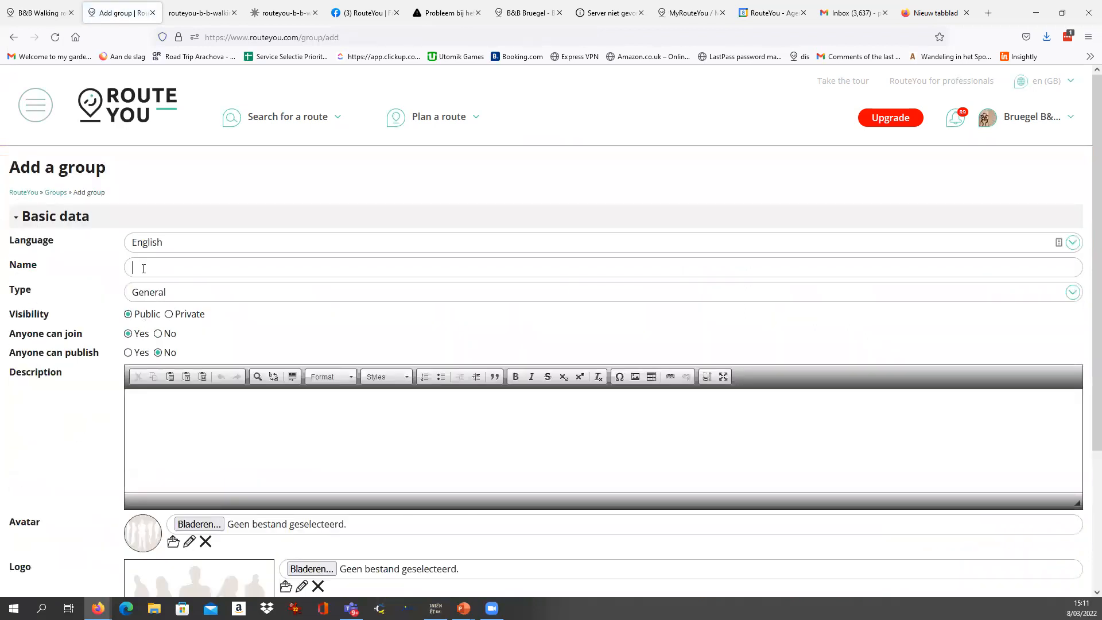
pyautogui.write('For yo')
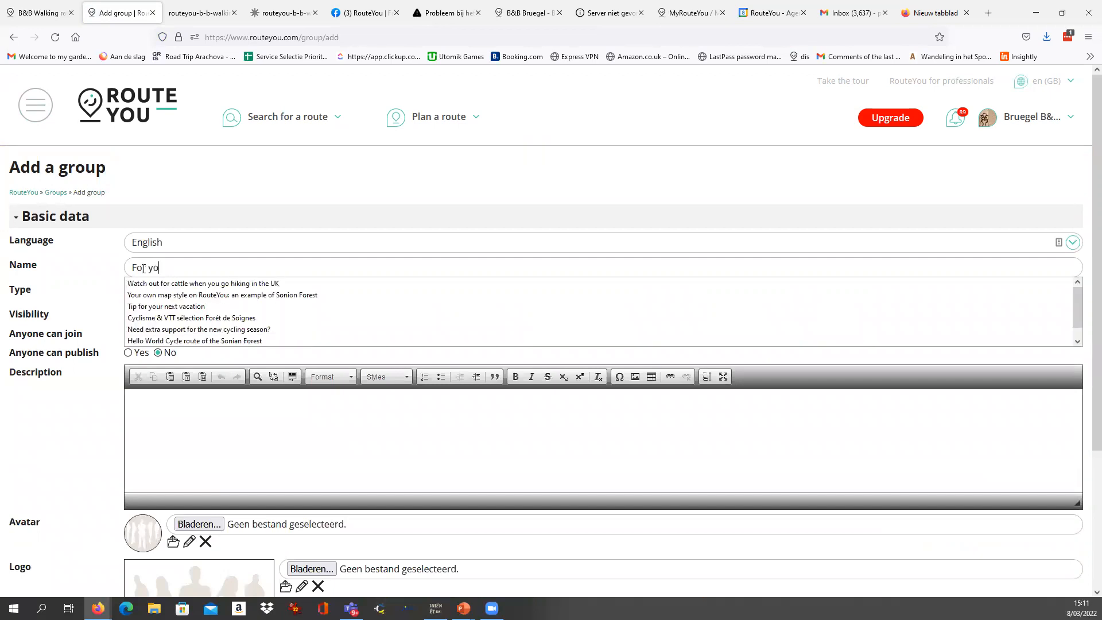
pyautogui.write('ur eayes only')
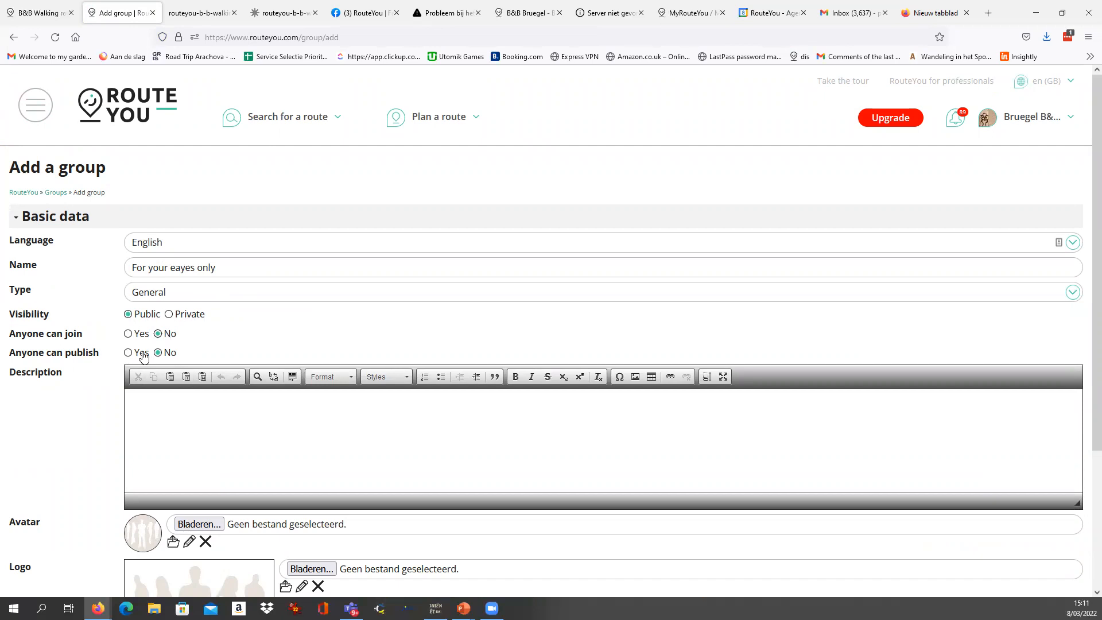
# Enter "Routes available only for our club members" as the new group's description.
pyautogui.click(172, 420)
pyautogui.moveTo(236, 267); pyautogui.dragTo(107, 269)
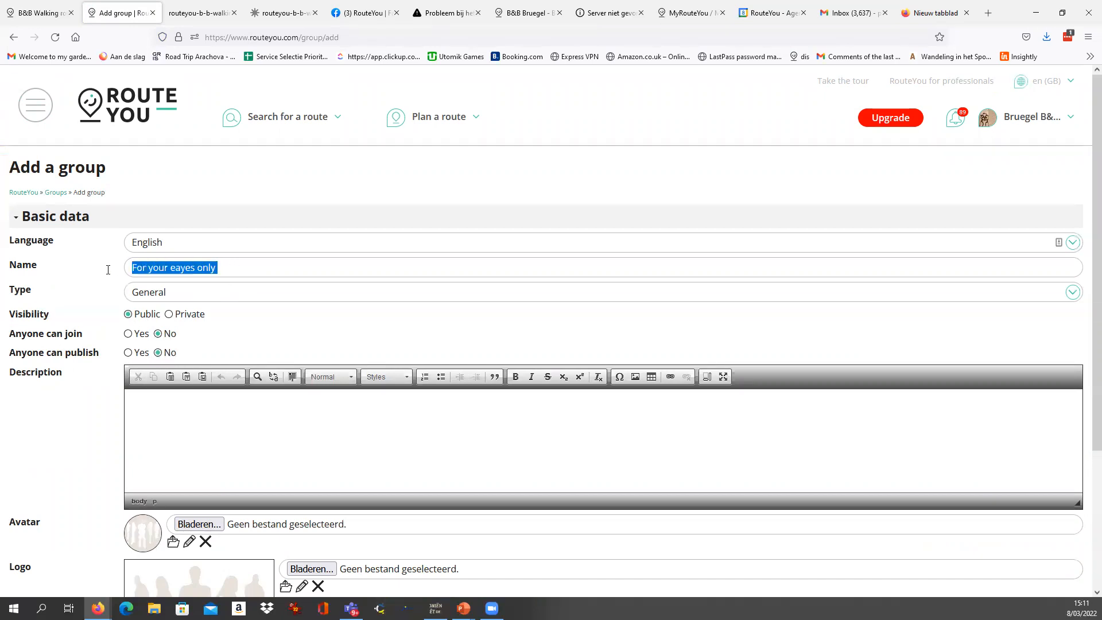
pyautogui.click(205, 442)
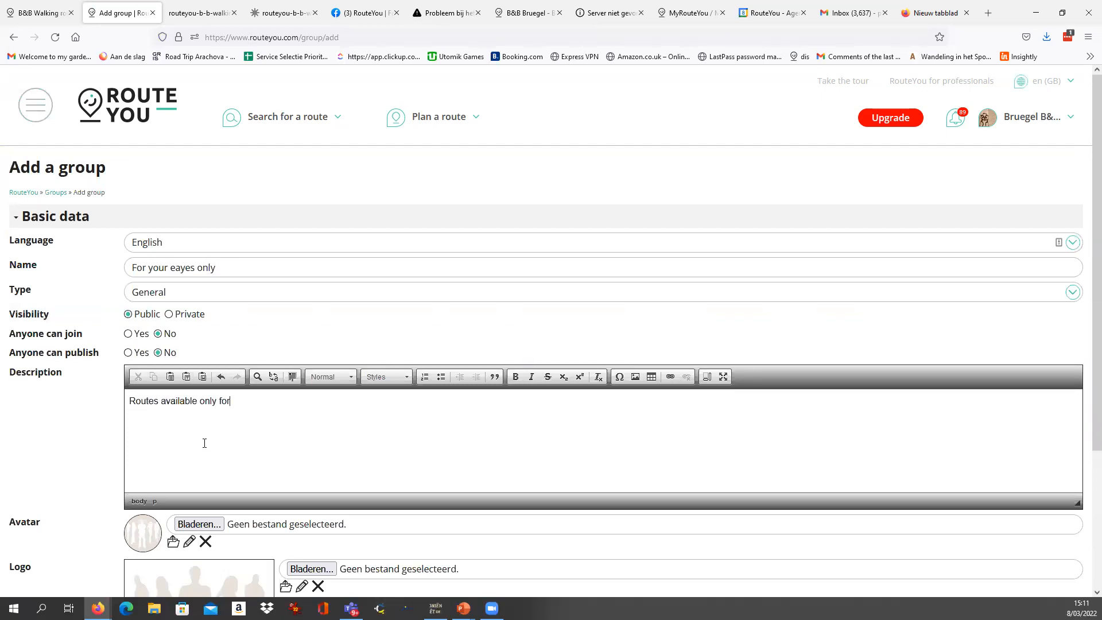
pyautogui.write('Routes available only for our club members')
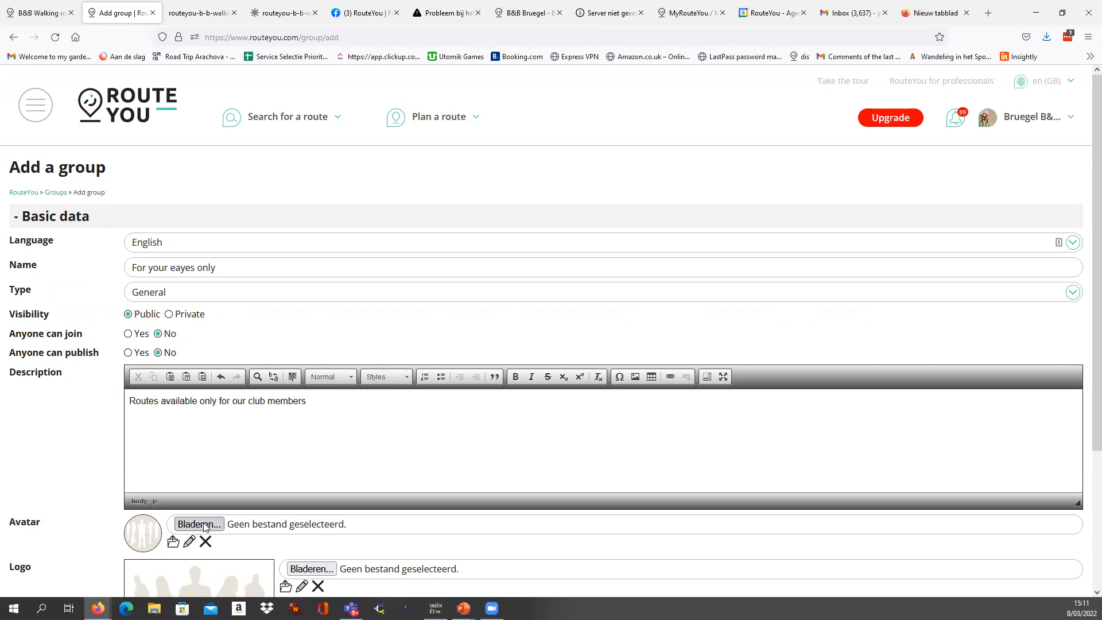
# Upload TOP_Bewegwijzerd_02.png as the group's avatar and TOP_Bewegwijzerd_05.png as its logo, and save the group.
pyautogui.scroll(-2, 204, 526)
pyautogui.click(198, 412)
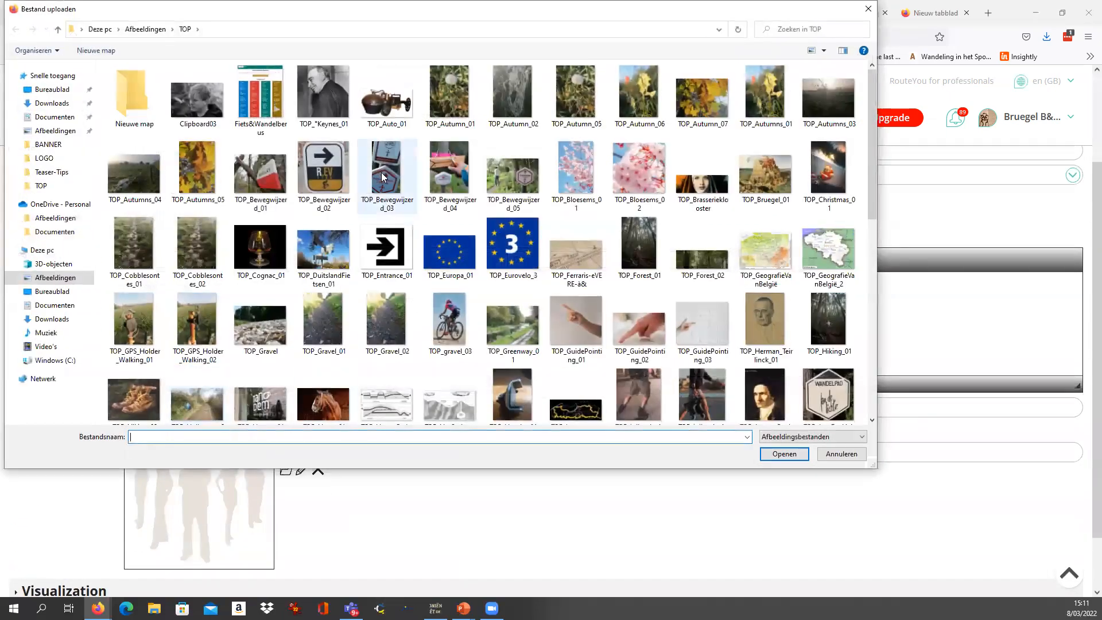
pyautogui.doubleClick(322, 167)
pyautogui.click(310, 451)
pyautogui.doubleClick(512, 172)
pyautogui.scroll(-3, 98, 467)
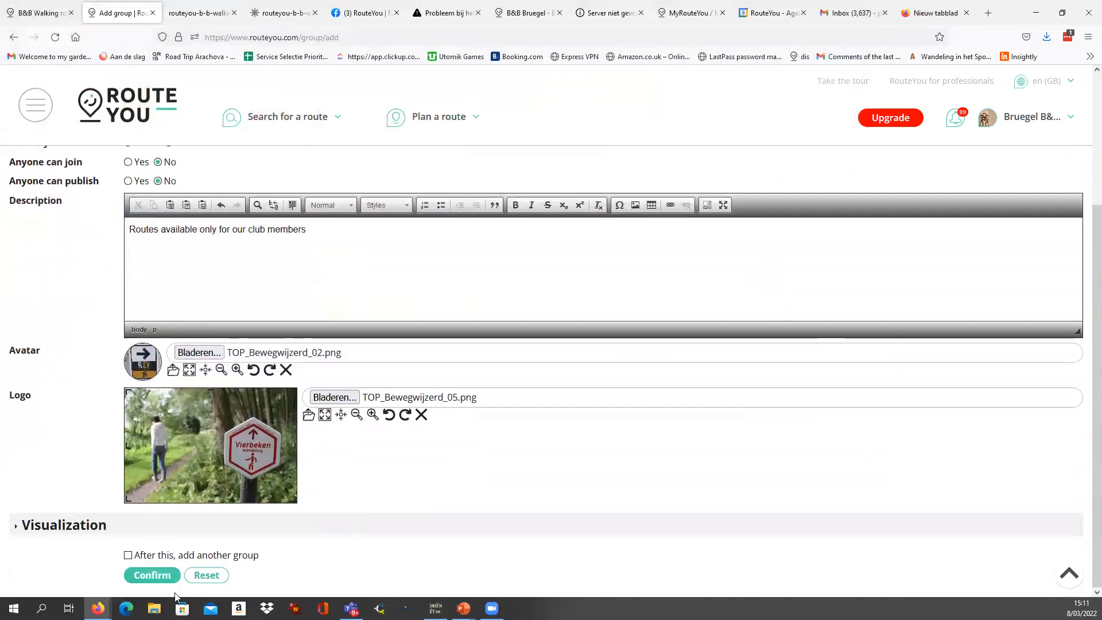
pyautogui.click(150, 575)
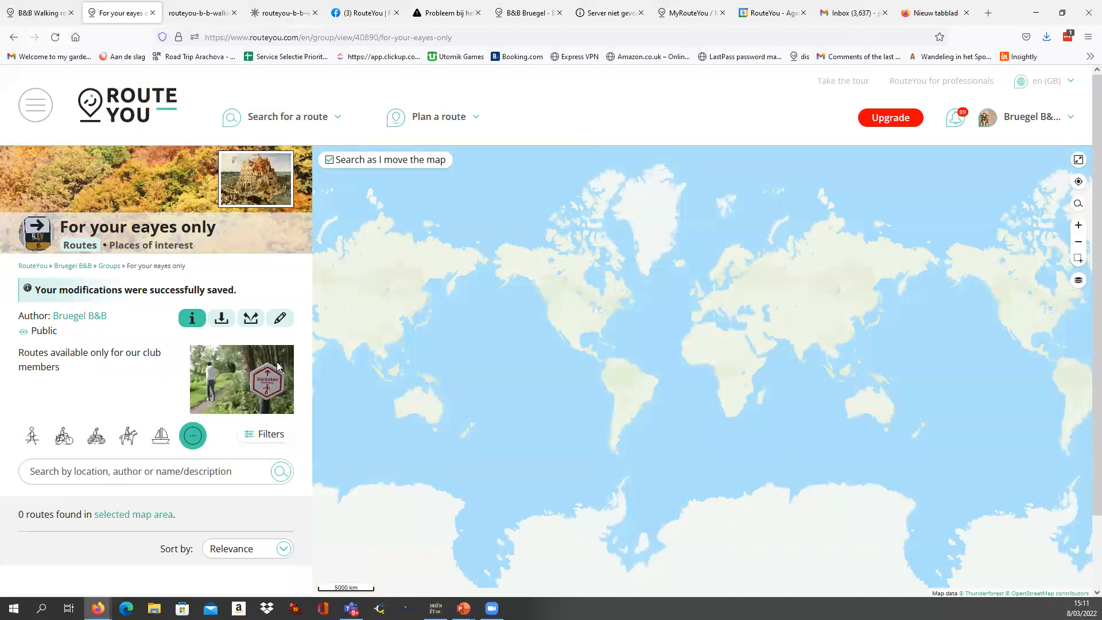
# Open the member settings of the new group for editing.
pyautogui.click(280, 319)
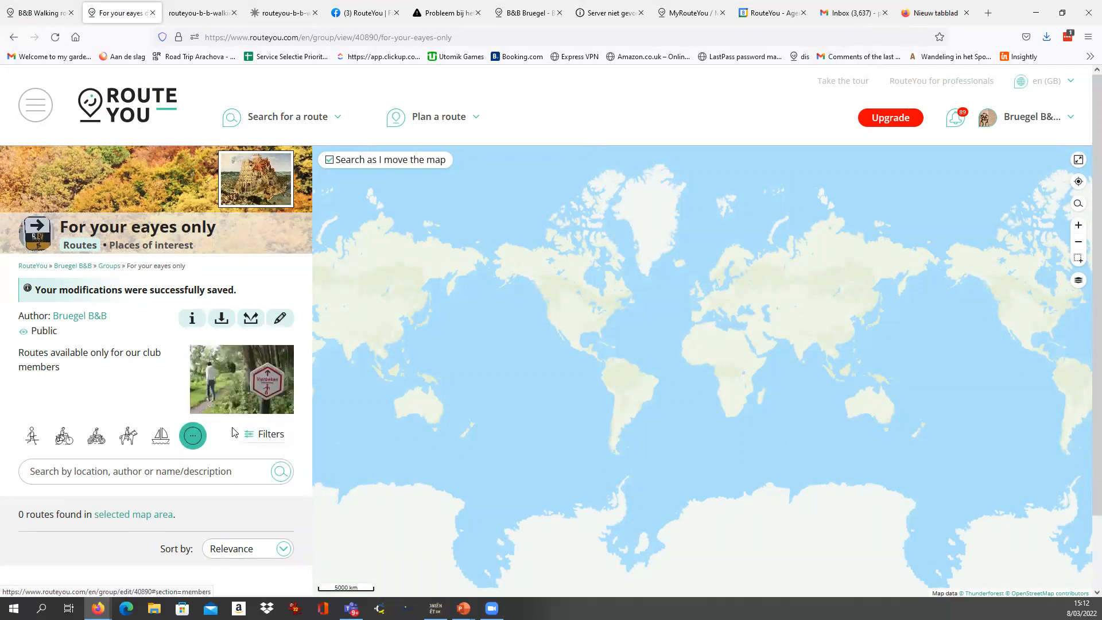
pyautogui.click(232, 431)
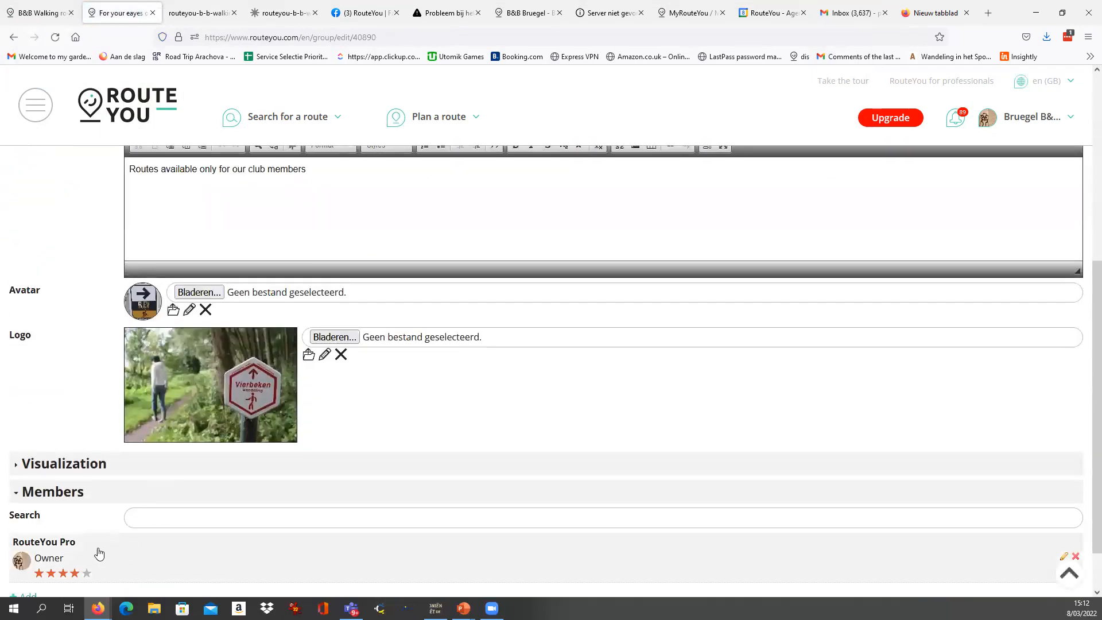
pyautogui.scroll(-2, 99, 551)
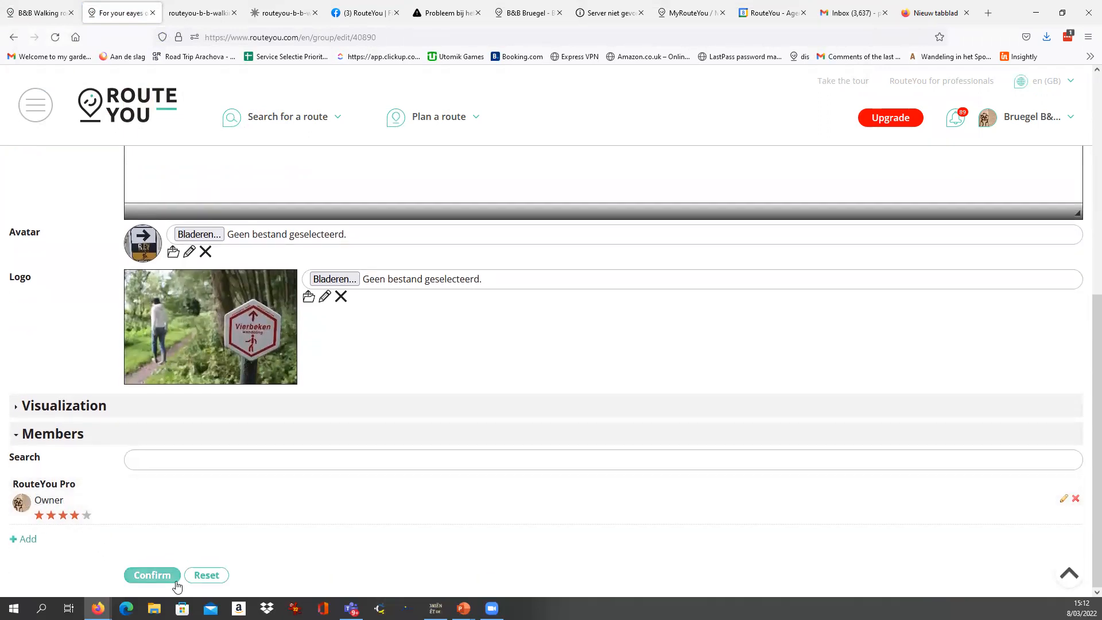
# Invite a member to the group by entering the person's e-mail address, and dismiss the invitation notice.
pyautogui.click(27, 539)
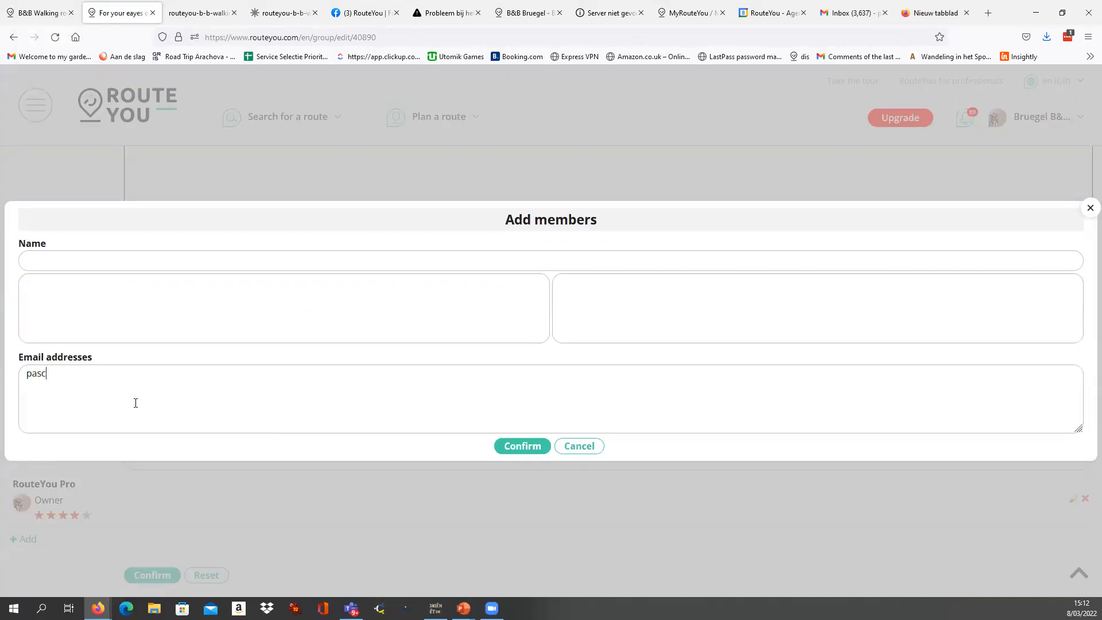
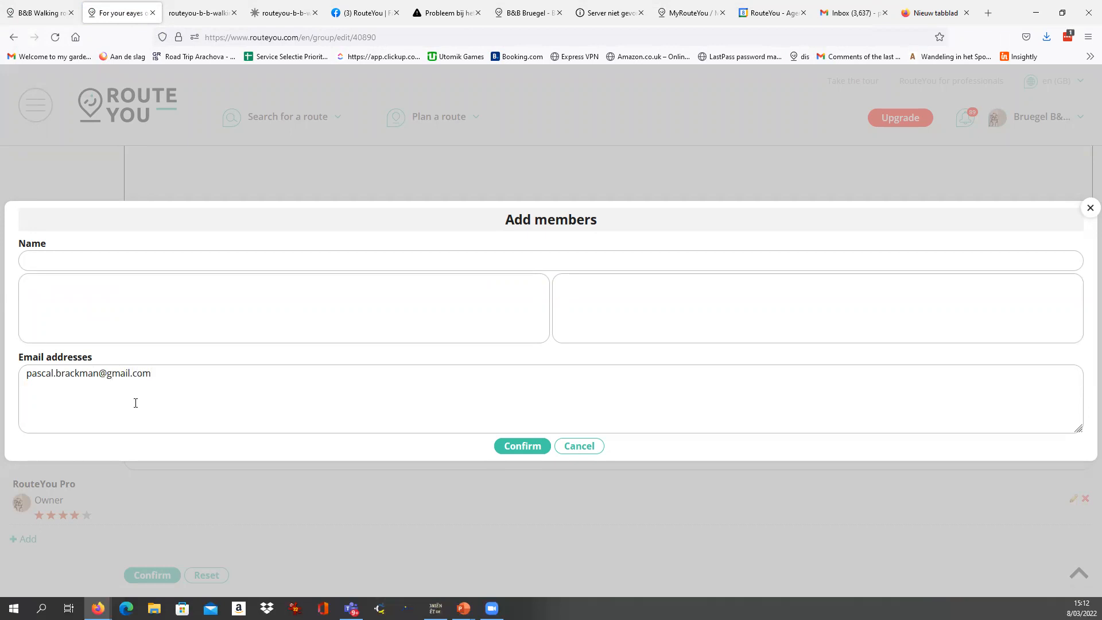
pyautogui.press('Return')
pyautogui.write('^pspoufusq')
pyautogui.press('BackSpace')
pyautogui.press('BackSpace')
pyautogui.press('BackSpace')
pyautogui.press('BackSpace')
pyautogui.press('BackSpace')
pyautogui.press('BackSpace')
pyautogui.press('BackSpace')
pyautogui.press('BackSpace')
pyautogui.press('BackSpace')
pyautogui.press('BackSpace')
pyautogui.click(522, 448)
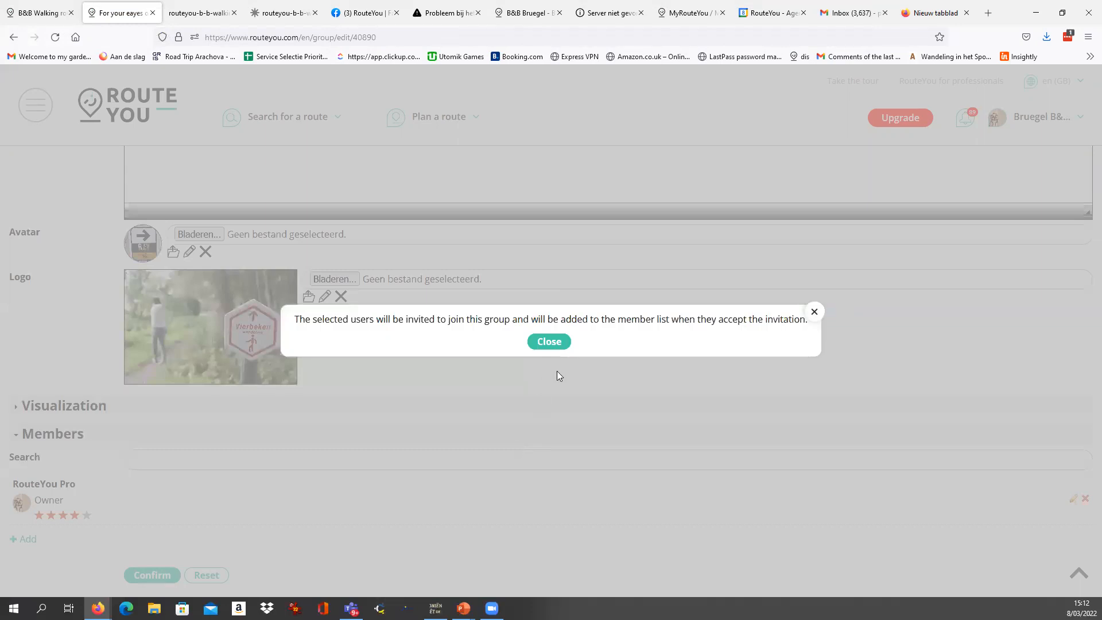
pyautogui.click(555, 343)
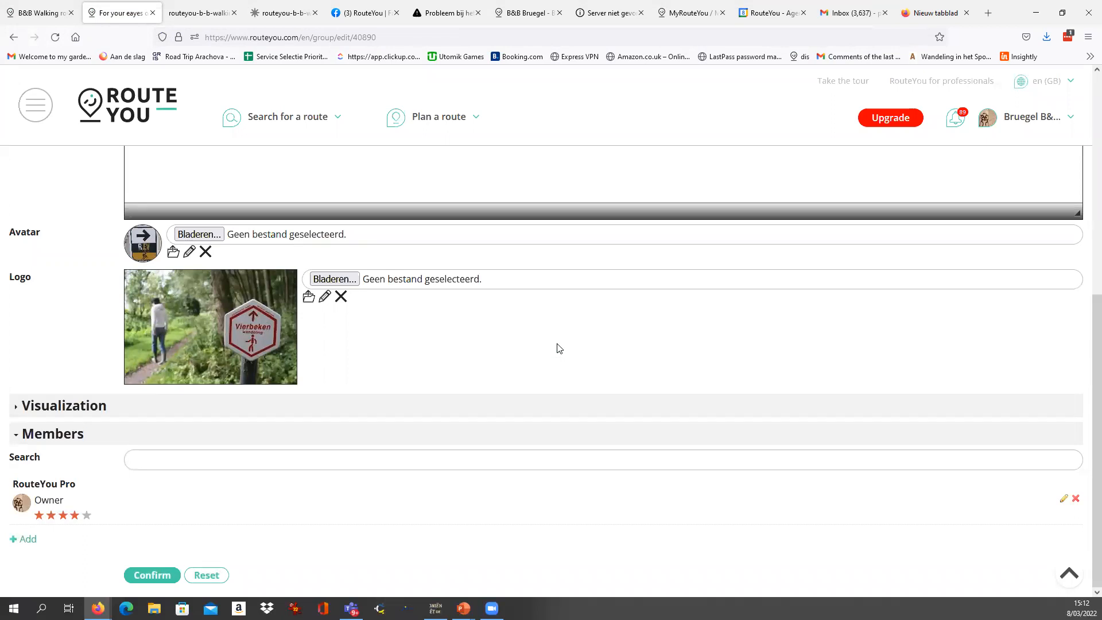
# Review the group's basic data, images and member list, and save the edited group.
pyautogui.scroll(6, 559, 348)
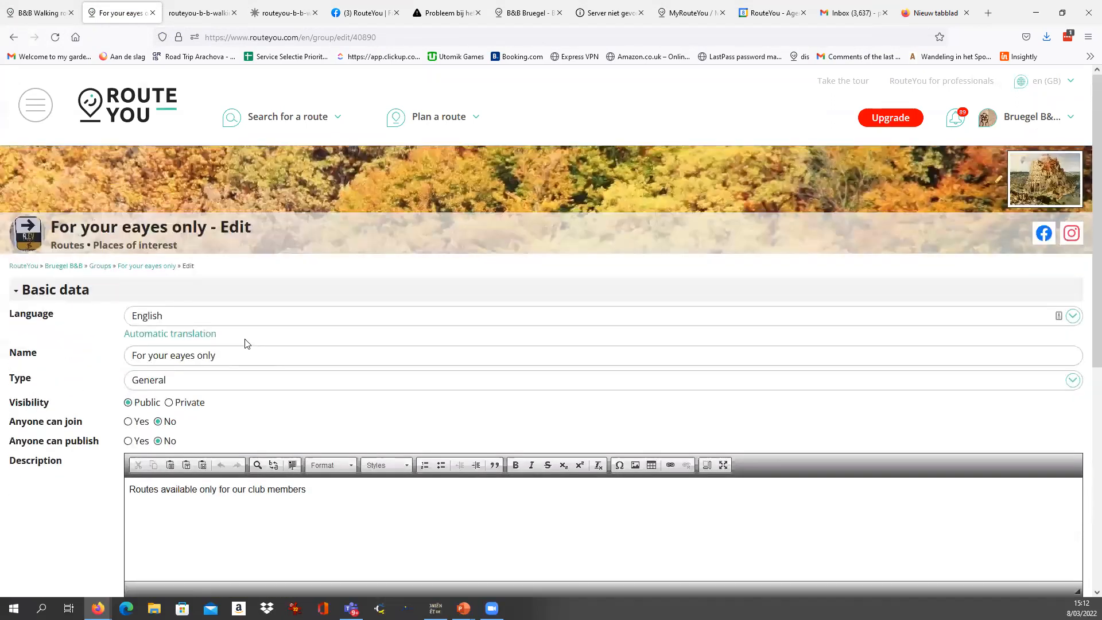
pyautogui.scroll(-4, 247, 340)
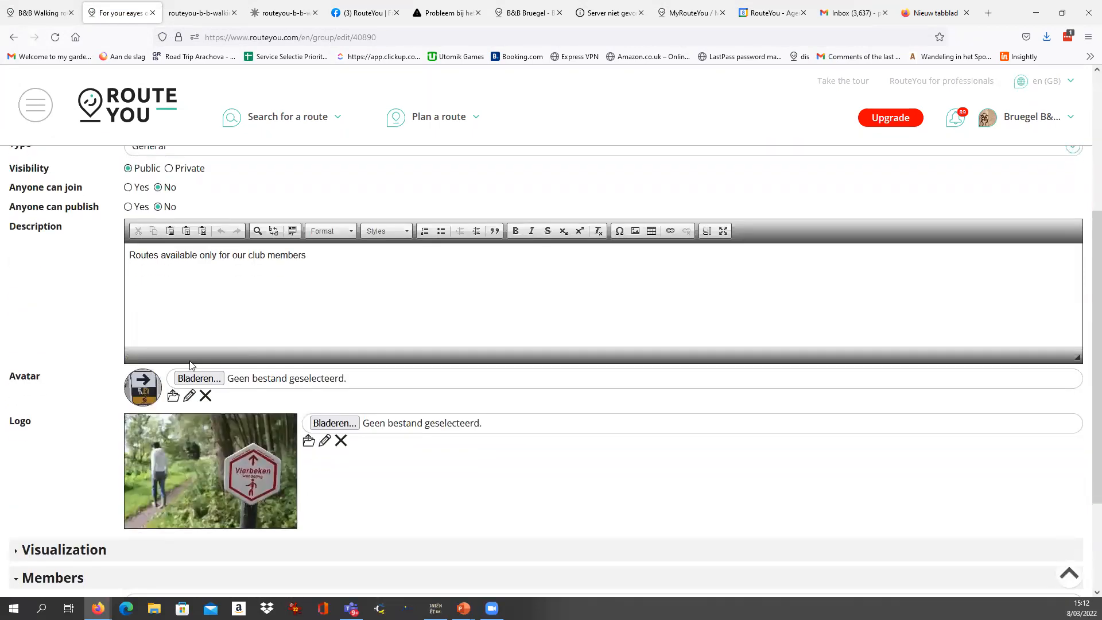
pyautogui.scroll(-1, 190, 365)
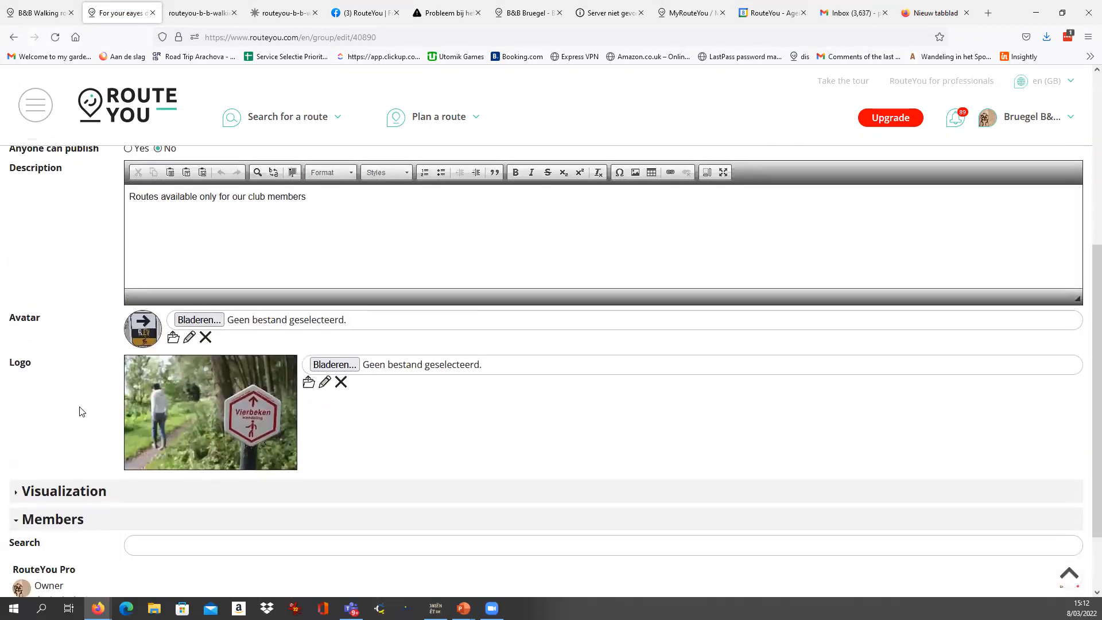
pyautogui.scroll(-2, 89, 400)
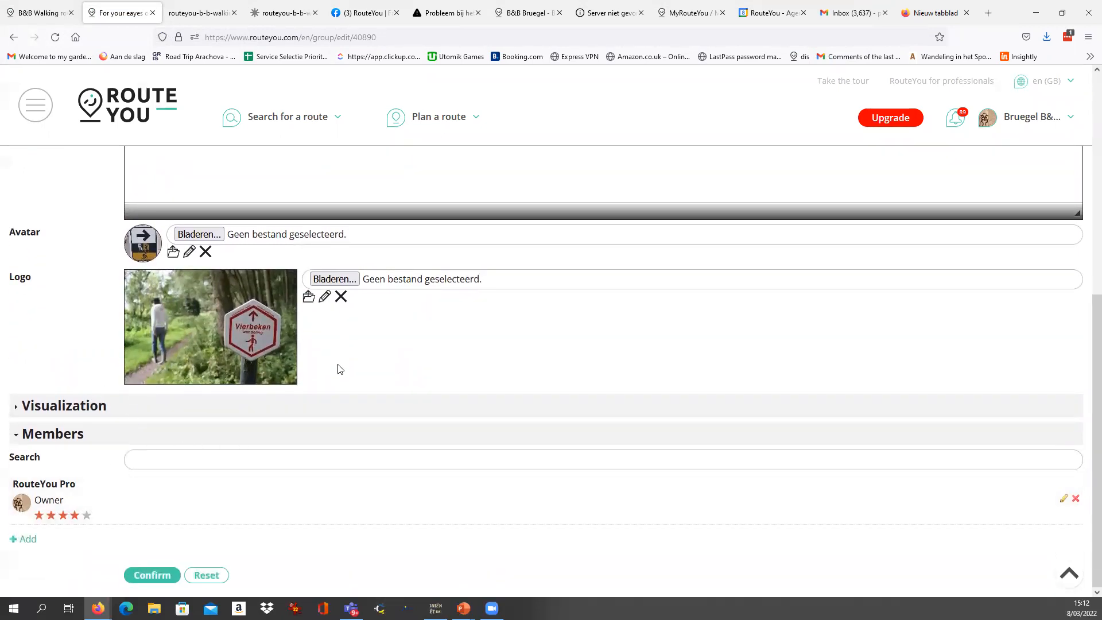
pyautogui.scroll(6, 338, 369)
pyautogui.scroll(-4, 234, 419)
pyautogui.scroll(-2, 234, 419)
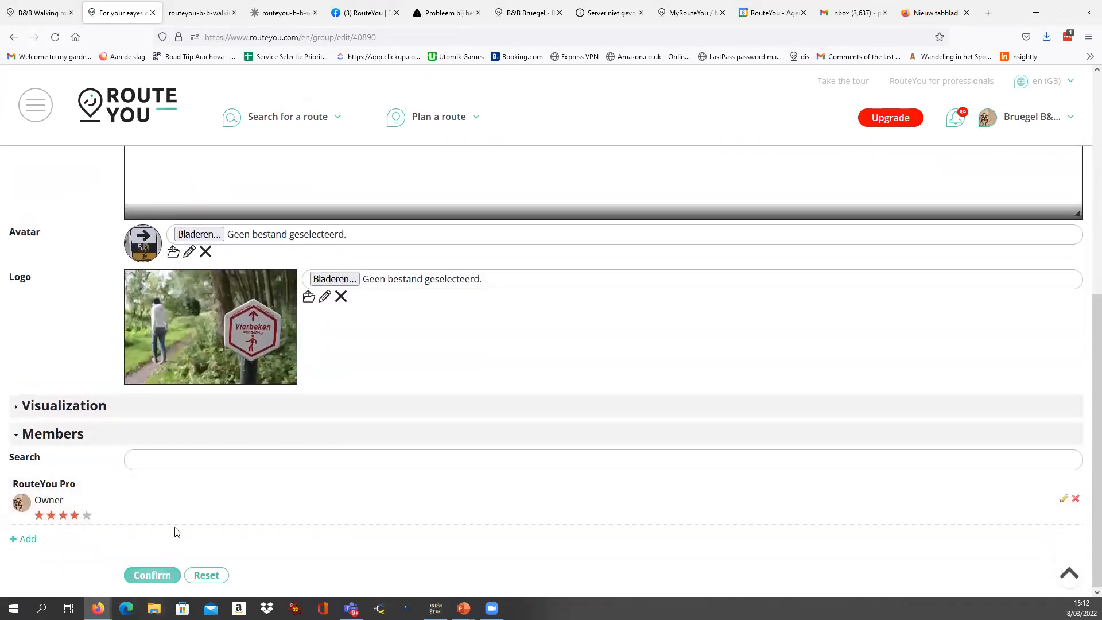
pyautogui.scroll(7, 162, 446)
pyautogui.scroll(-3, 162, 426)
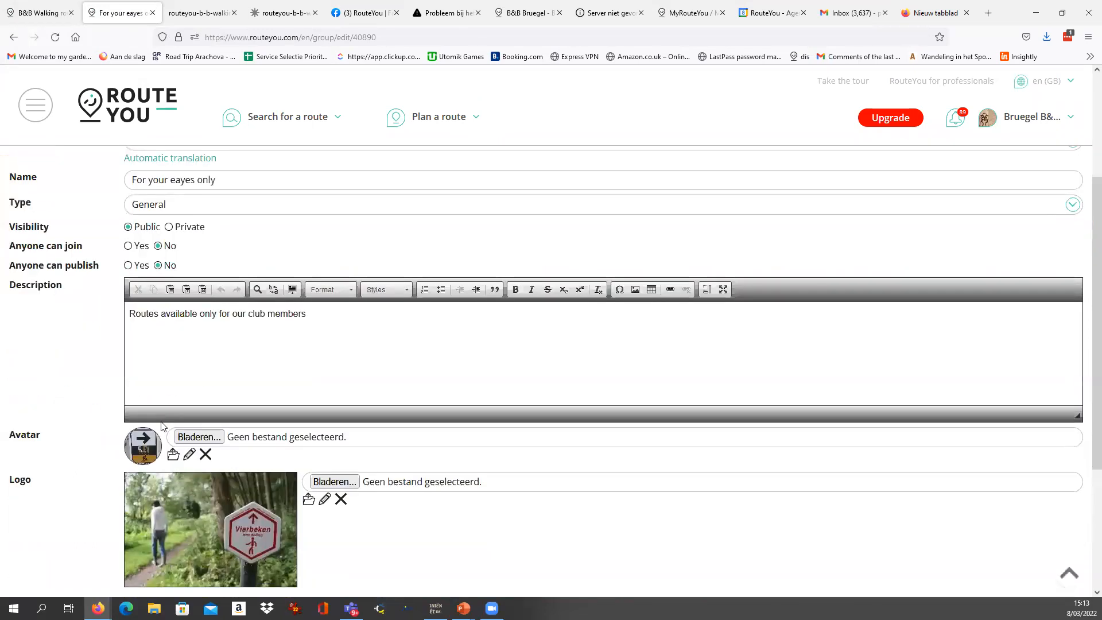
pyautogui.scroll(-3, 161, 426)
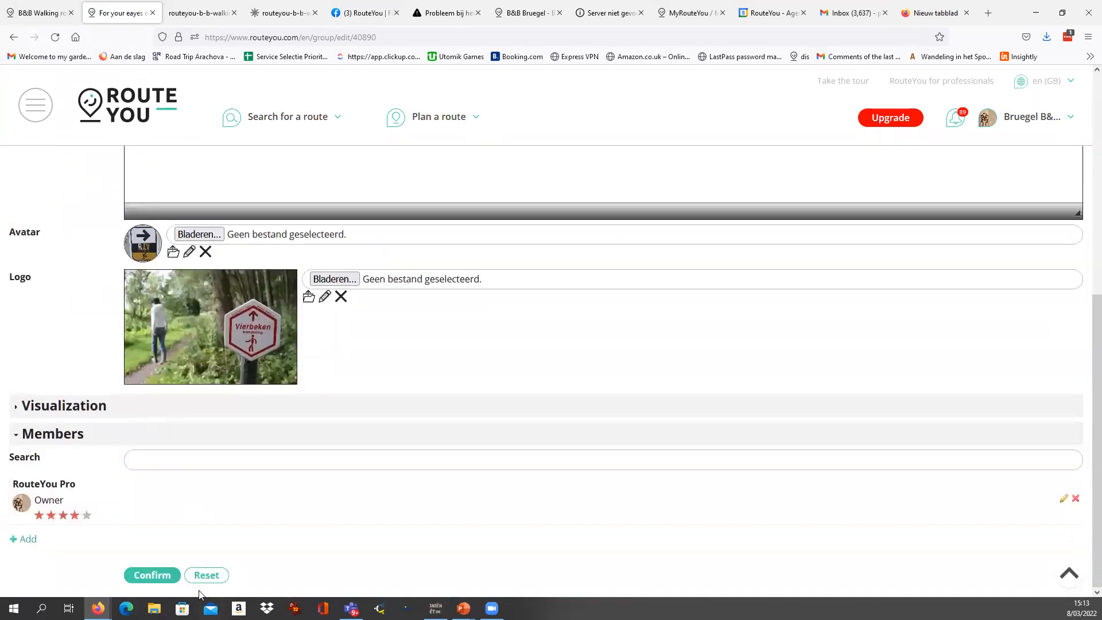
pyautogui.click(148, 576)
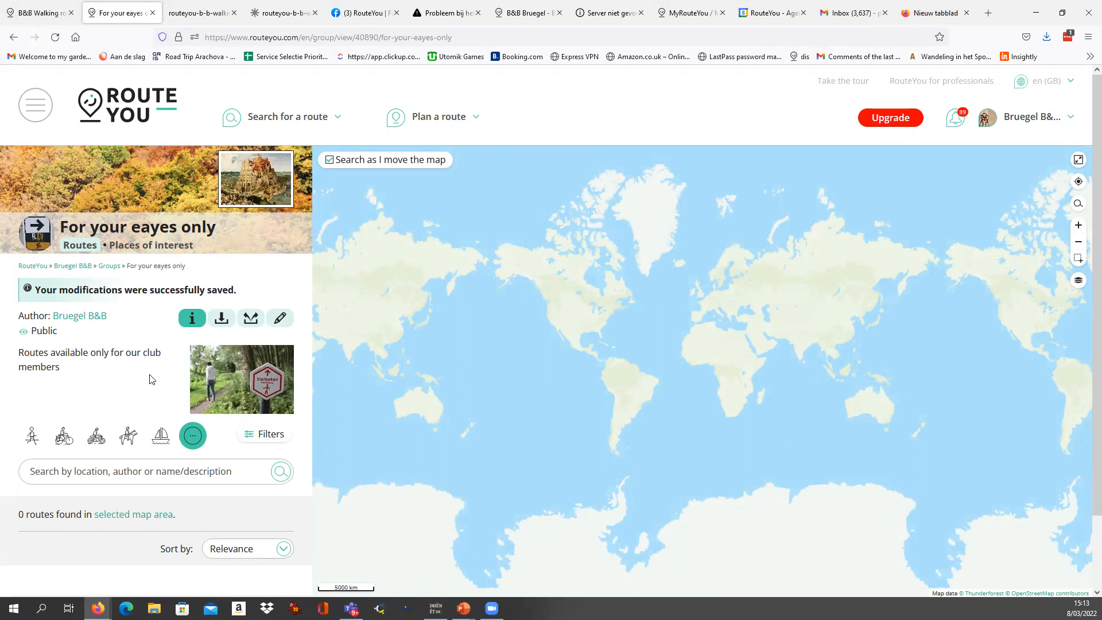
# Open the B&B Walking route from the last viewed items and check its visibility status.
pyautogui.click(34, 111)
pyautogui.click(62, 213)
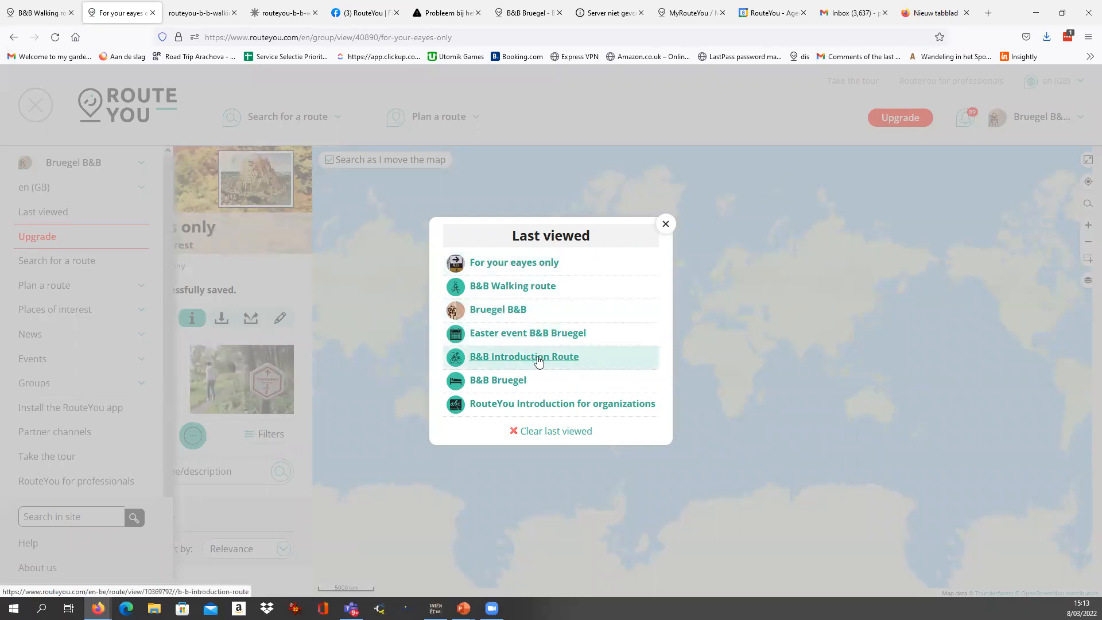
pyautogui.click(526, 289)
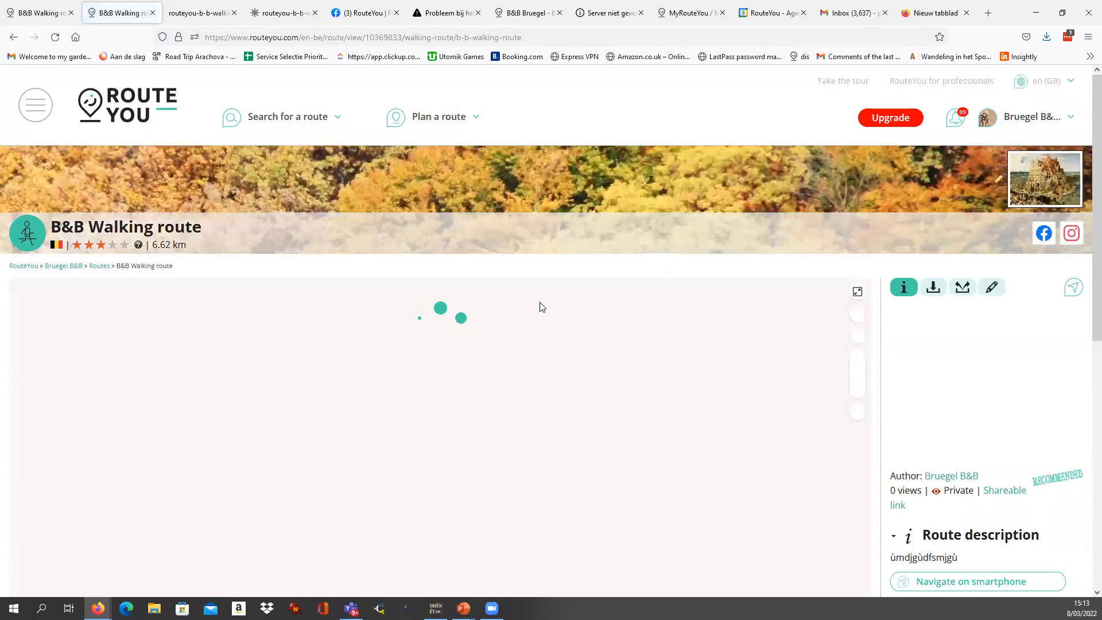
pyautogui.moveTo(944, 491); pyautogui.dragTo(977, 491)
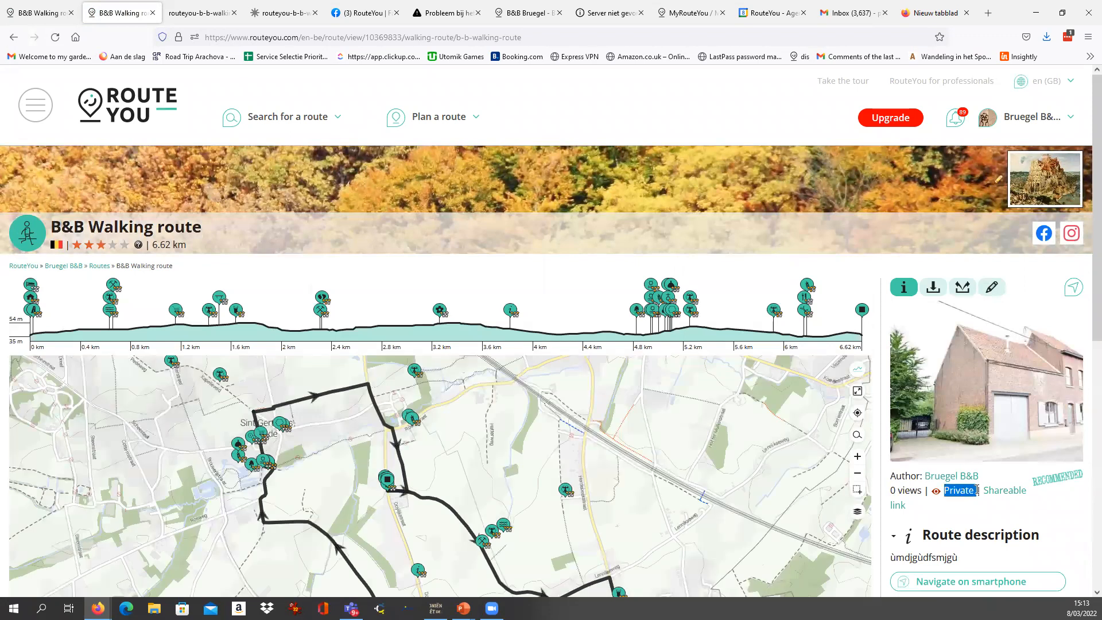
# Classify the B&B Walking route under the own group "For your eayes only" and close the classification dialog.
pyautogui.click(992, 287)
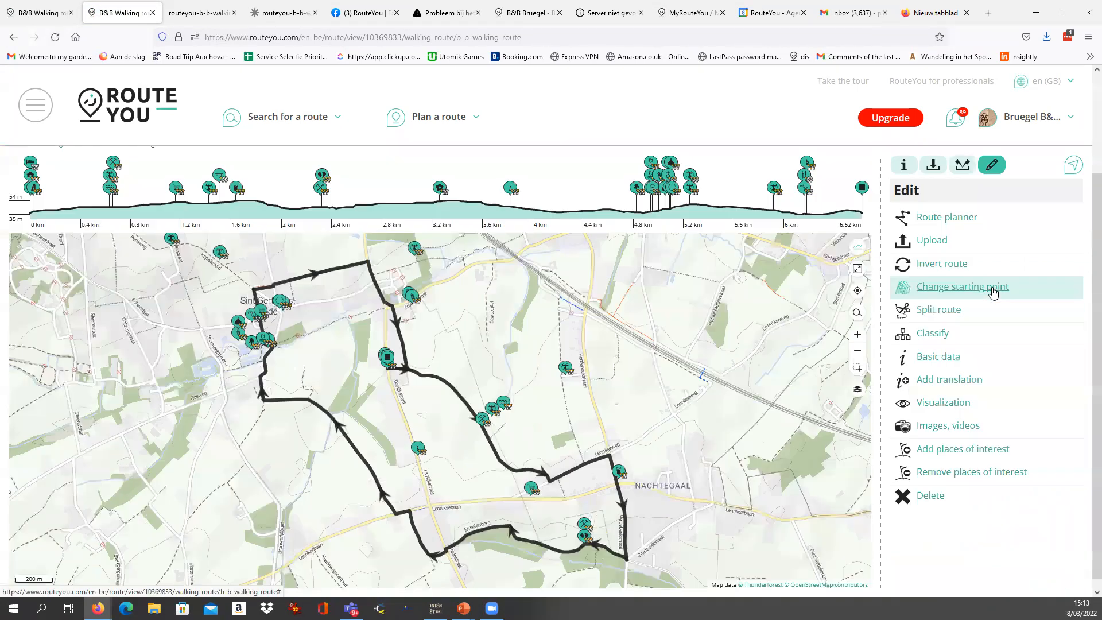
pyautogui.click(930, 336)
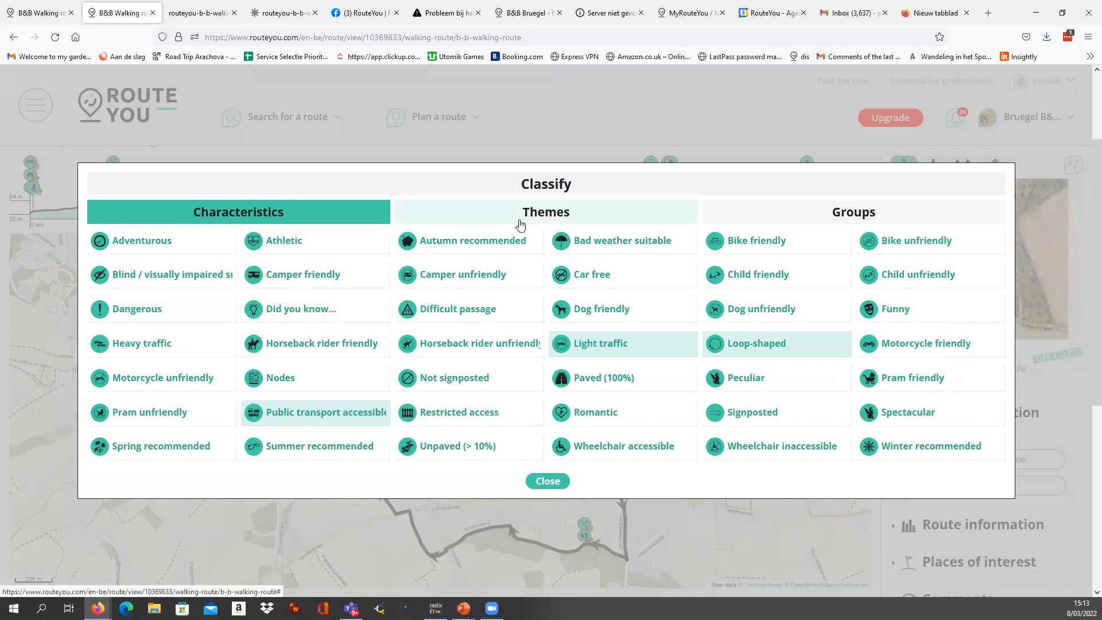
pyautogui.click(494, 212)
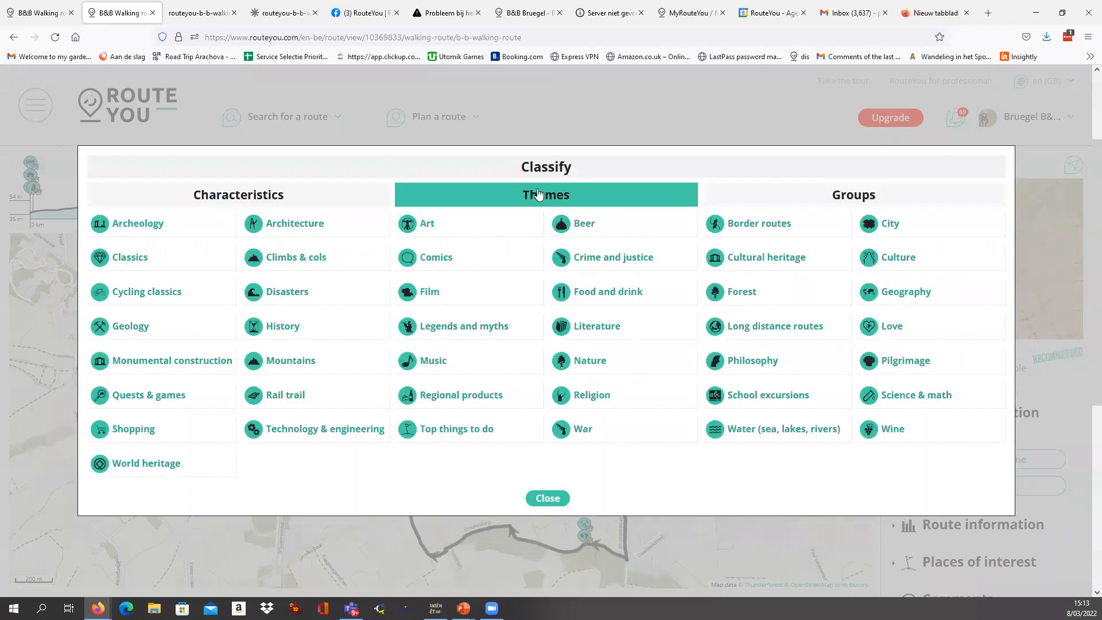
pyautogui.click(807, 195)
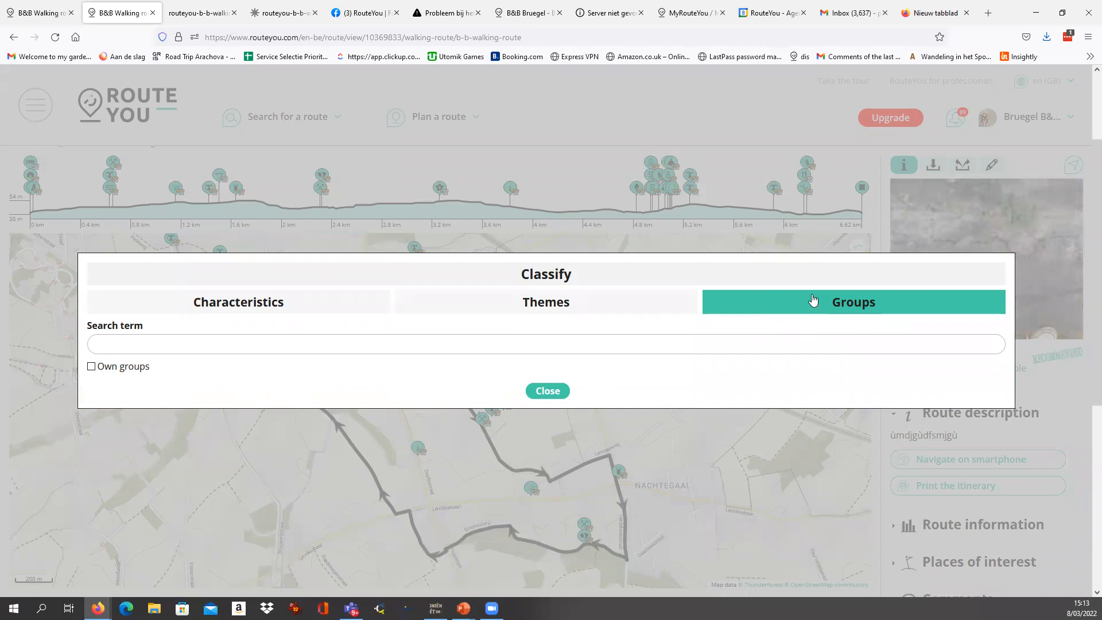
pyautogui.click(91, 367)
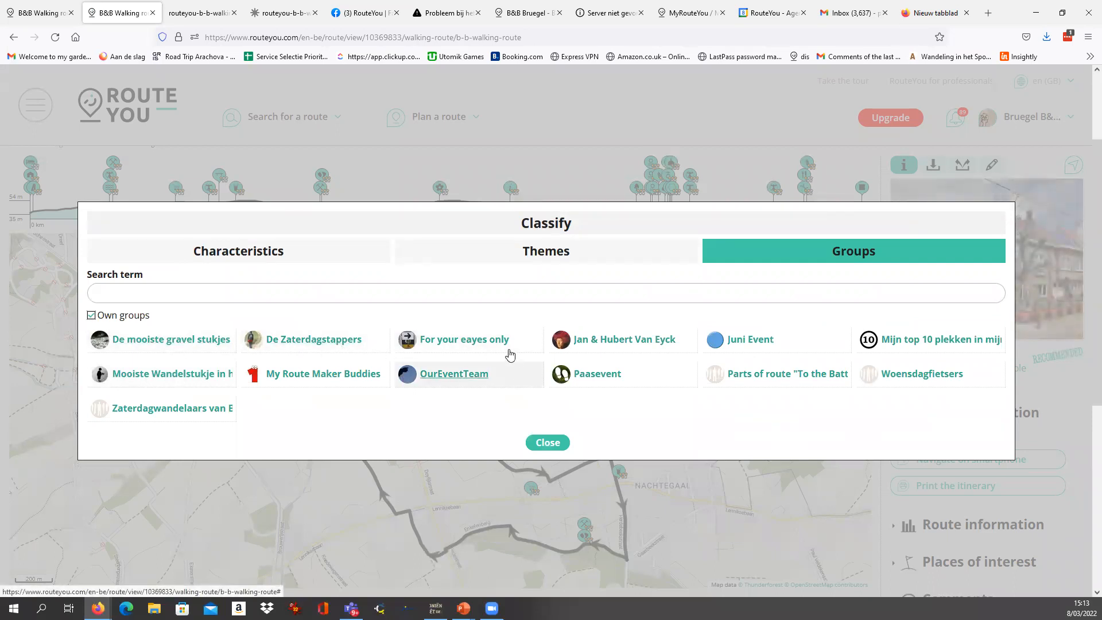
pyautogui.click(465, 341)
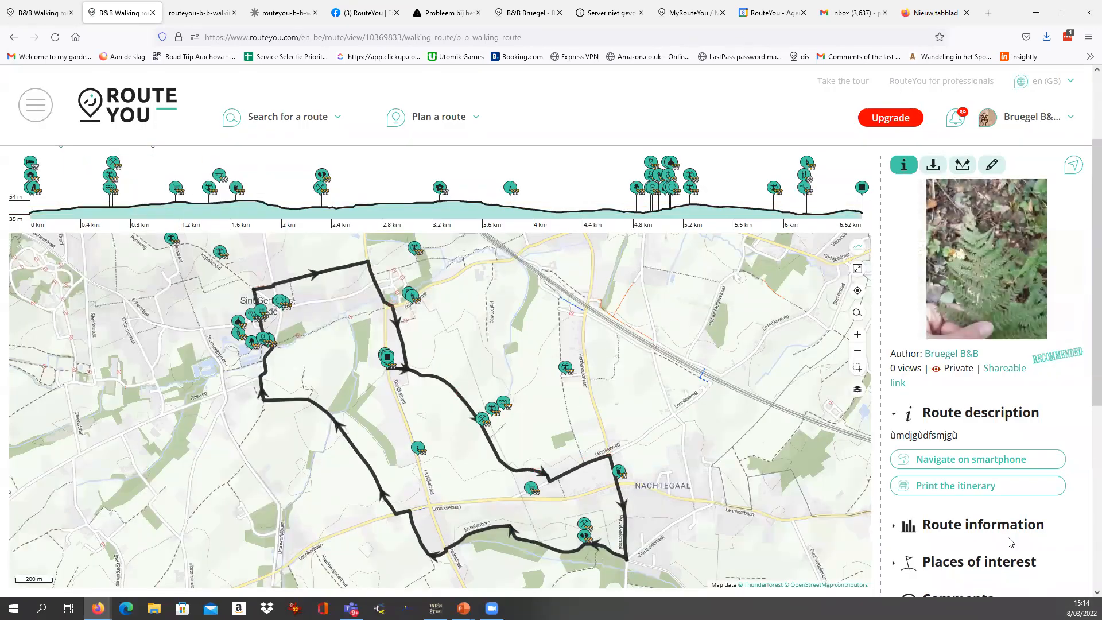
# Check the groups listed in the route information and open the page of the members-only group from there.
pyautogui.scroll(-2, 982, 517)
pyautogui.scroll(-2, 983, 516)
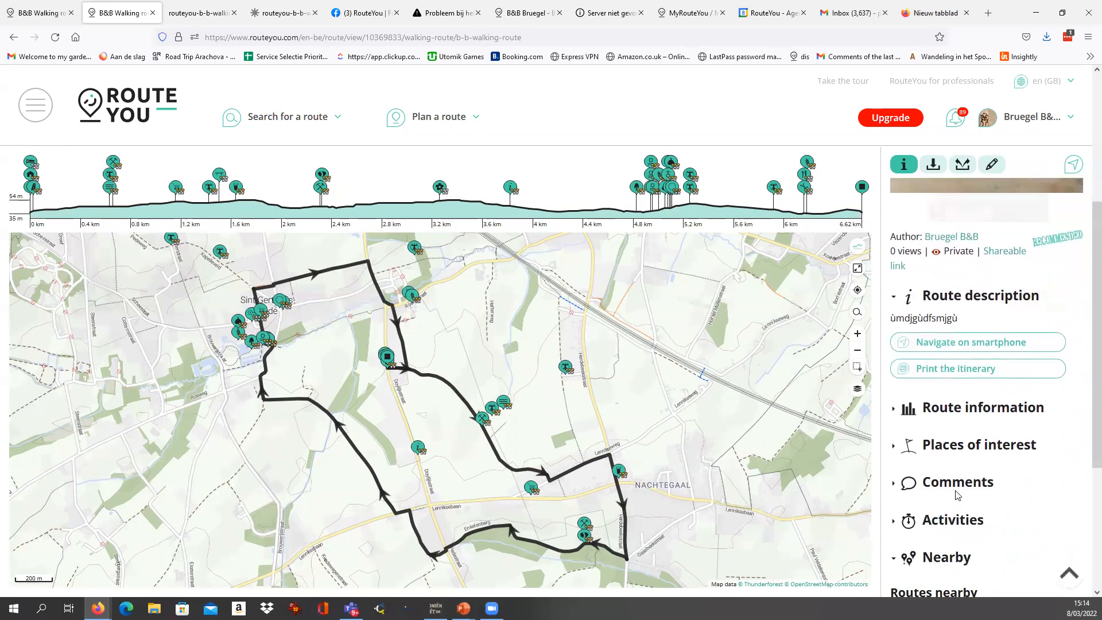
pyautogui.click(896, 412)
pyautogui.scroll(-2, 899, 481)
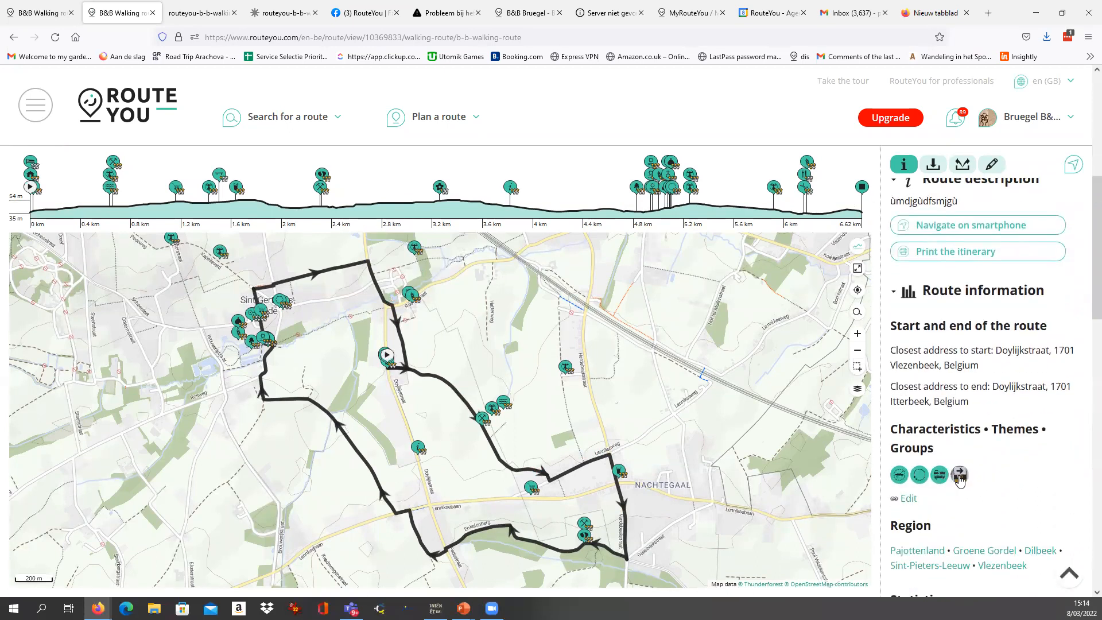
pyautogui.moveTo(959, 475)
pyautogui.click(931, 520)
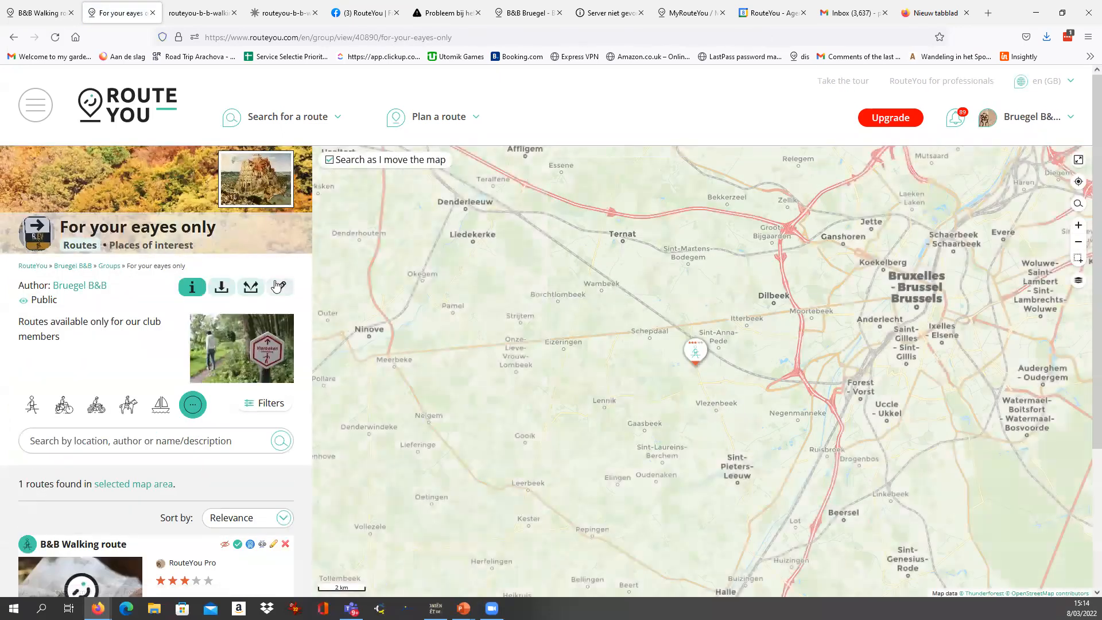
# Edit the group, correct its name to "For your eyes only", and save it.
pyautogui.moveTo(279, 287)
pyautogui.click(243, 327)
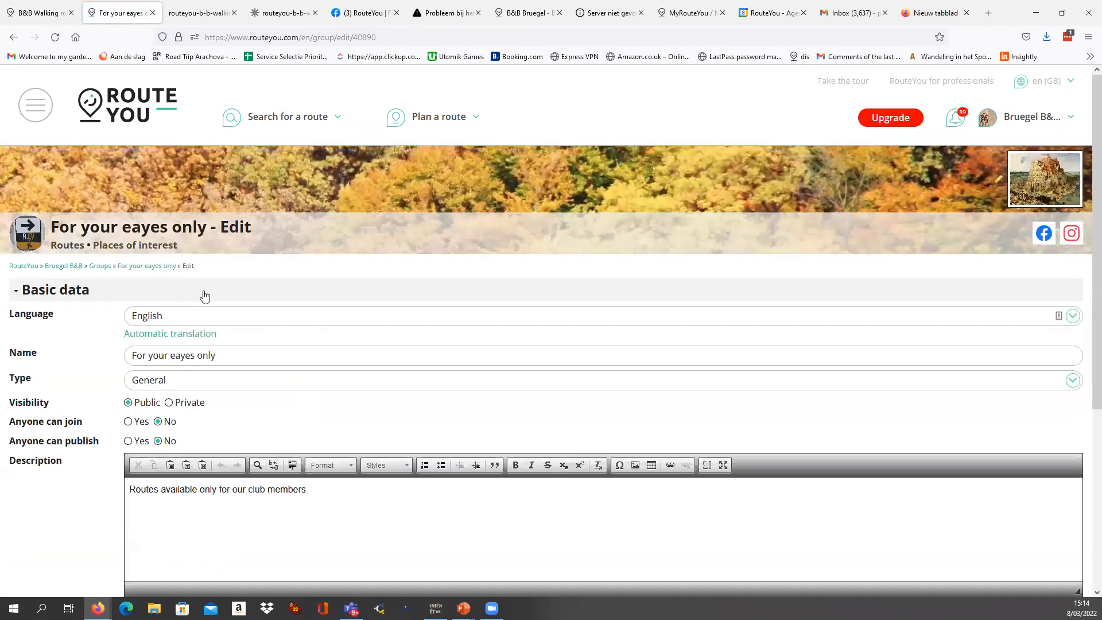
pyautogui.scroll(-5, 183, 522)
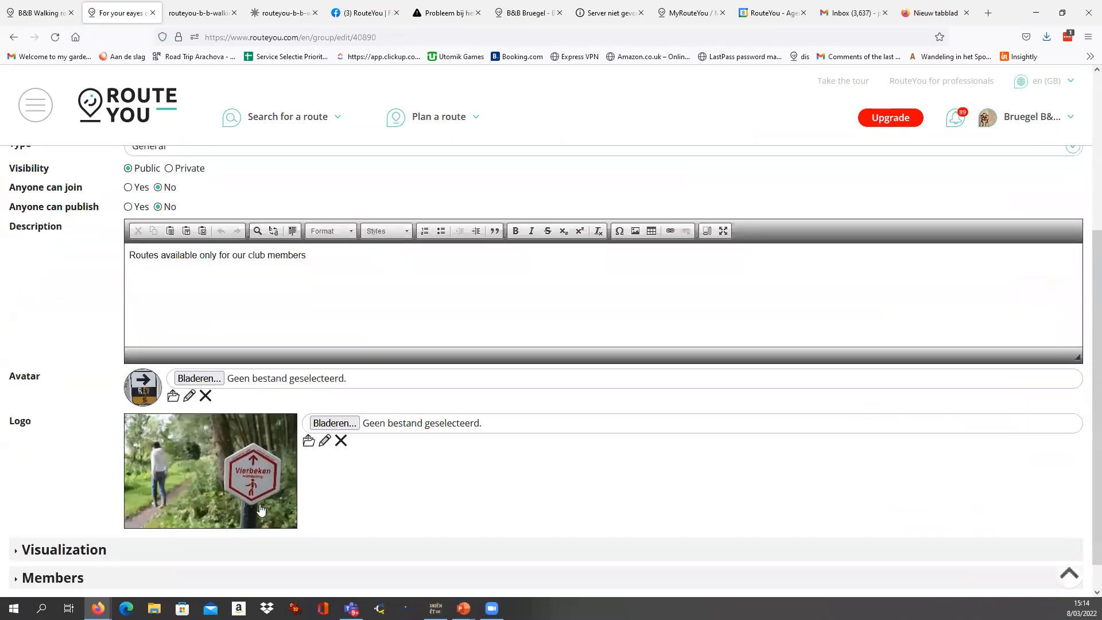
pyautogui.click(151, 575)
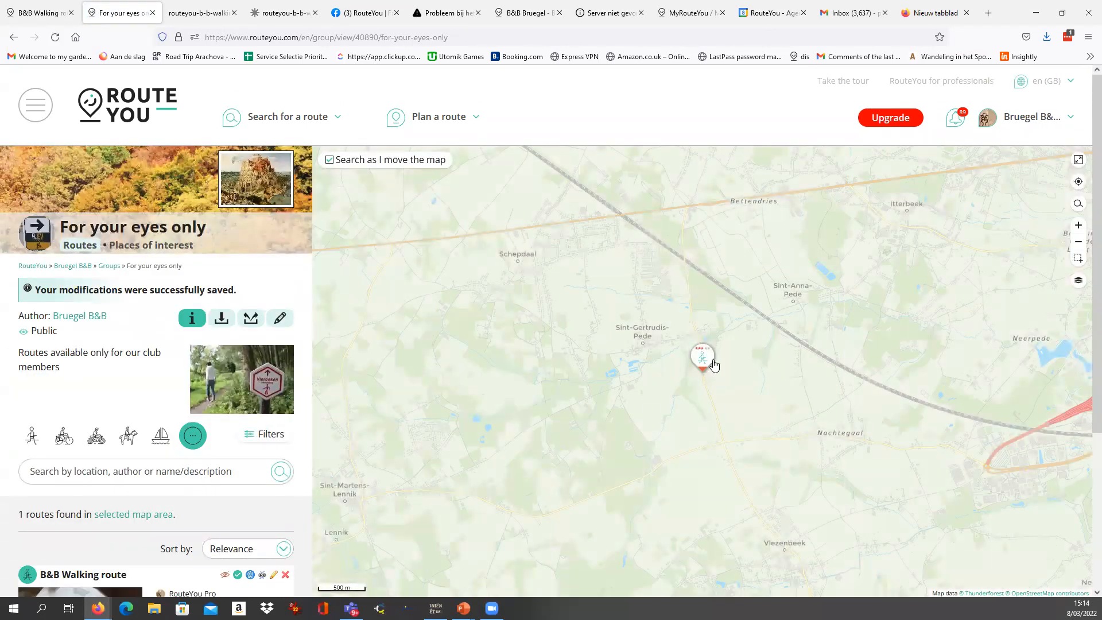
# Examine the B&B Walking route on the group's map, the group name, and the group's route list.
pyautogui.click(702, 360)
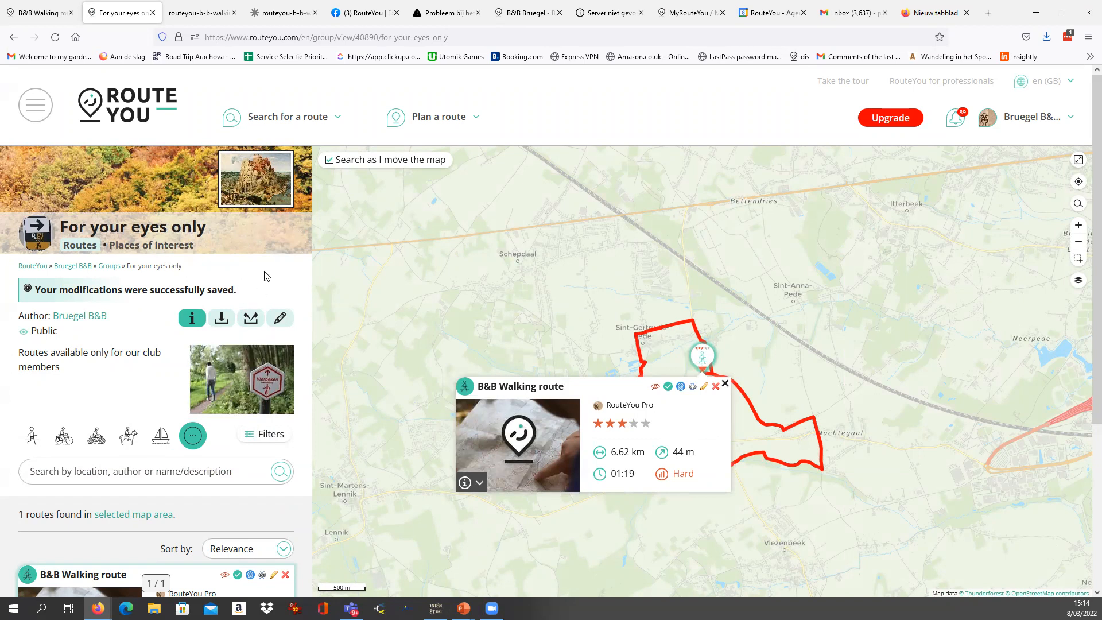
pyautogui.moveTo(61, 225); pyautogui.dragTo(216, 226)
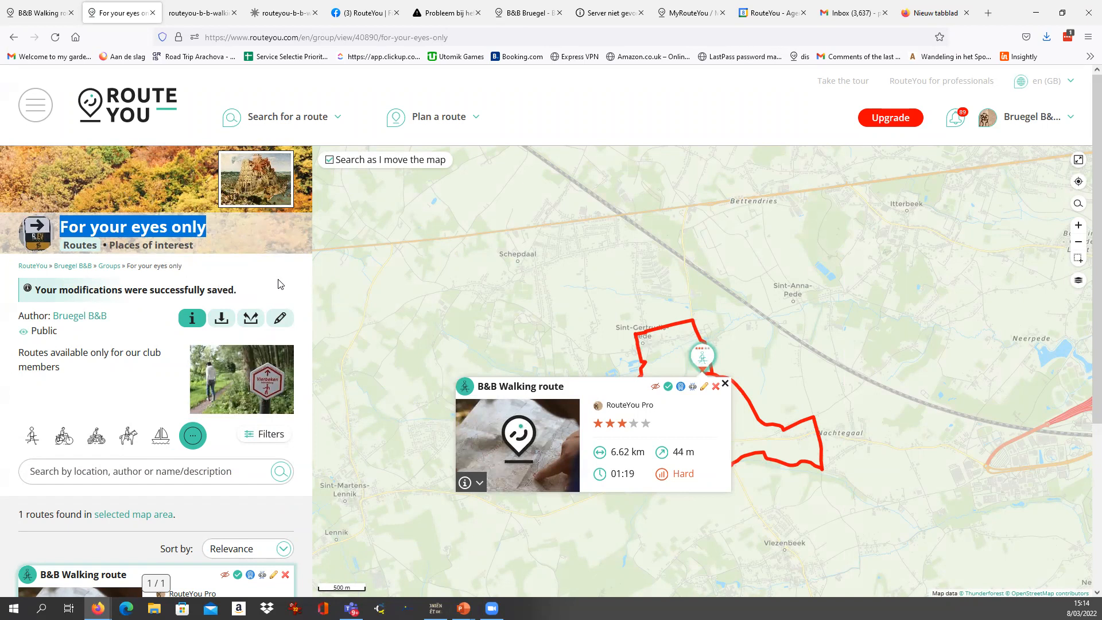
pyautogui.click(724, 384)
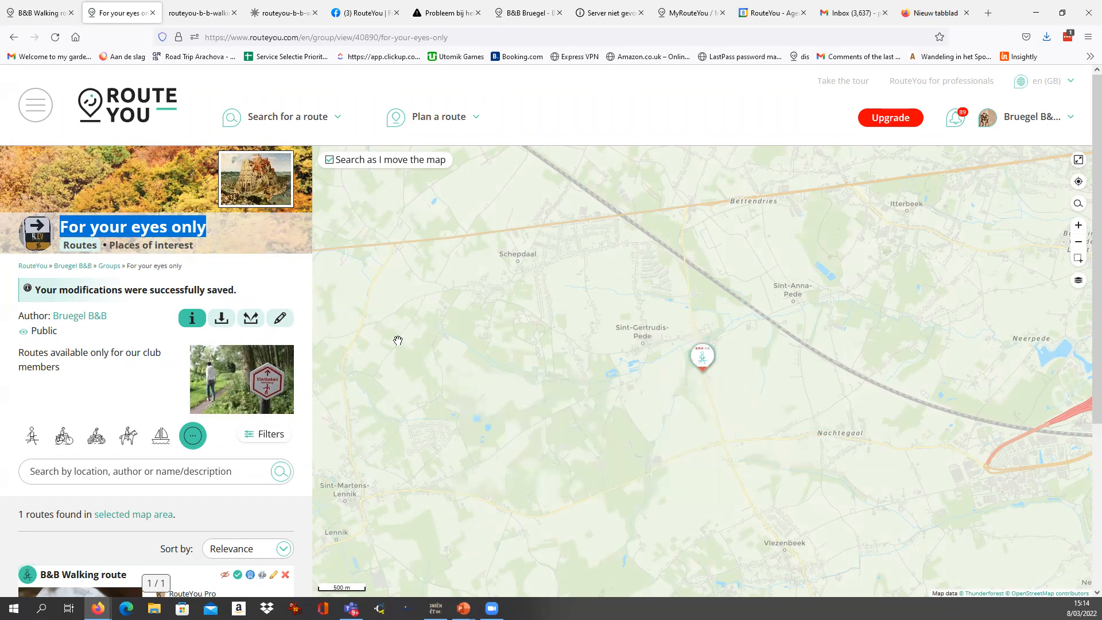
pyautogui.scroll(-3, 264, 288)
pyautogui.scroll(3, 265, 281)
pyautogui.scroll(-2, 207, 344)
pyautogui.scroll(2, 207, 344)
# Go to the RouteYou home page and resize the browser window to leave room for a second window beside it.
pyautogui.click(130, 117)
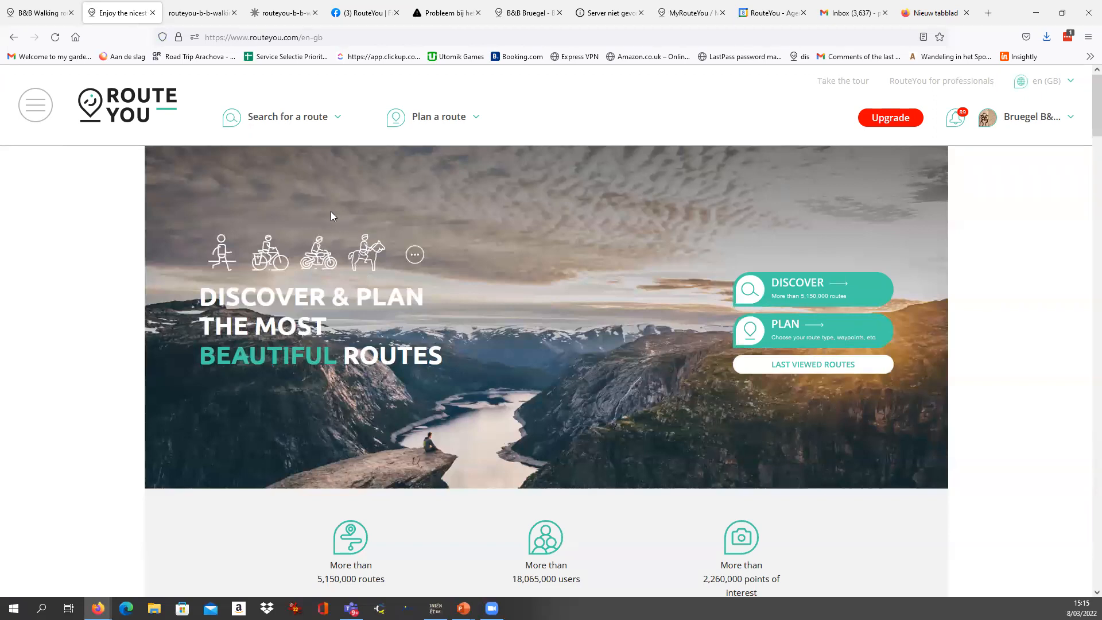
pyautogui.click(1061, 13)
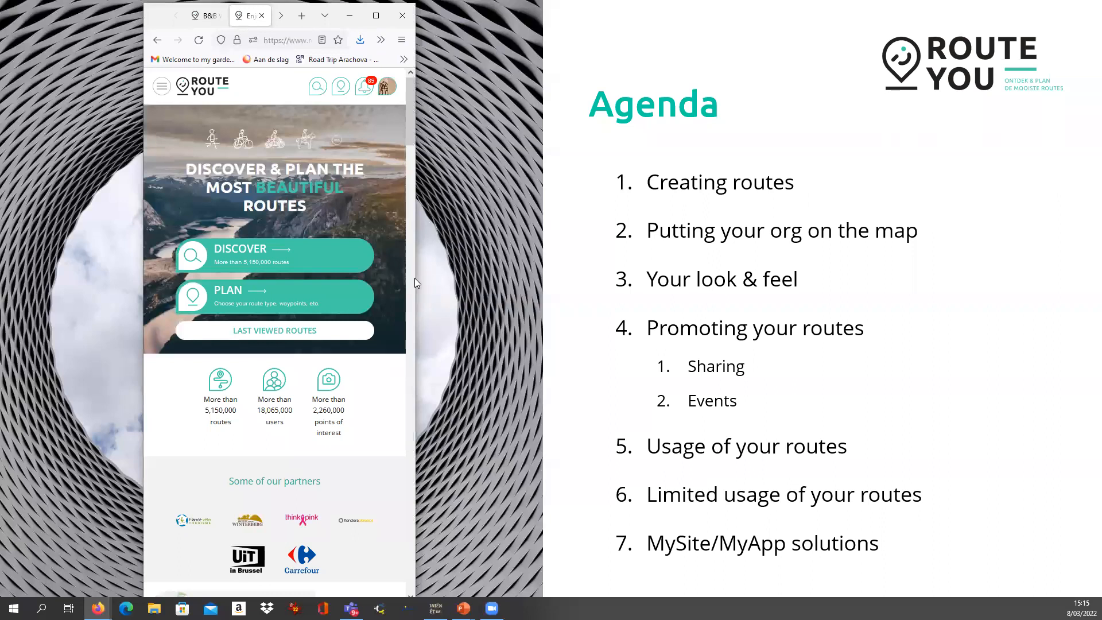
pyautogui.moveTo(417, 279); pyautogui.dragTo(819, 279)
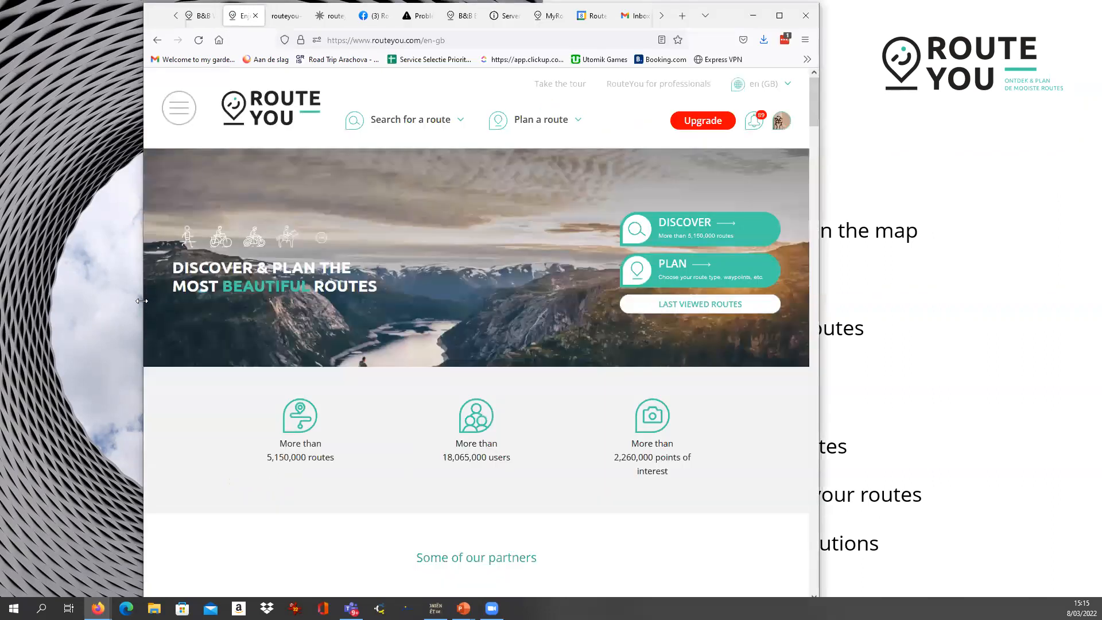
pyautogui.moveTo(141, 300); pyautogui.dragTo(2, 304)
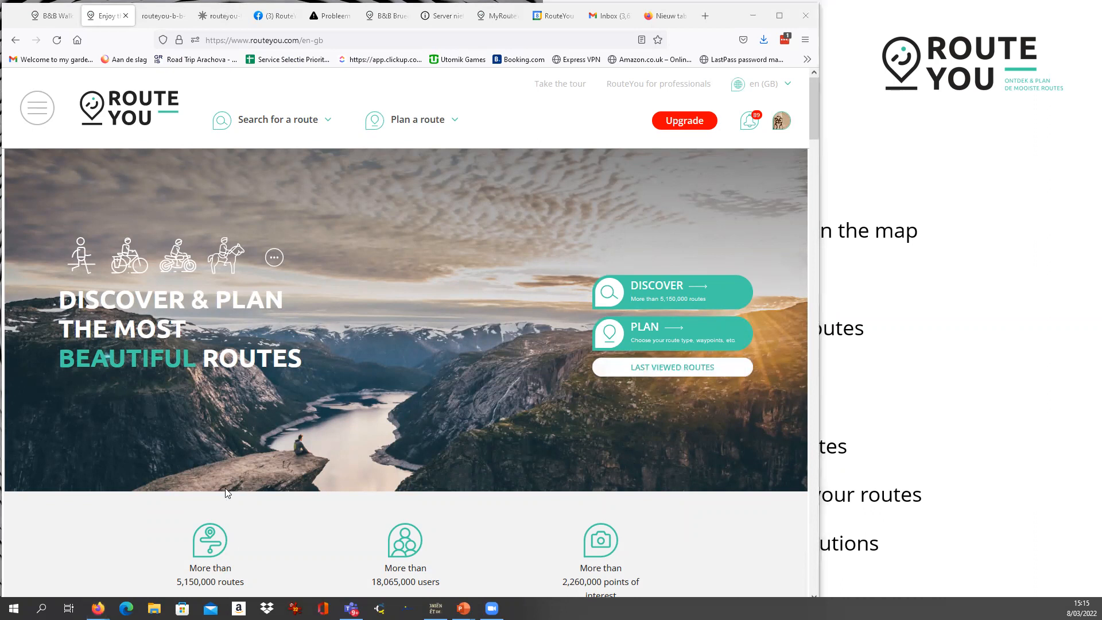
# Switch to the ZoniënSoignes app, place its window beside the browser, and examine the forest routes on its map.
pyautogui.hotkey('alt', 'Tab')
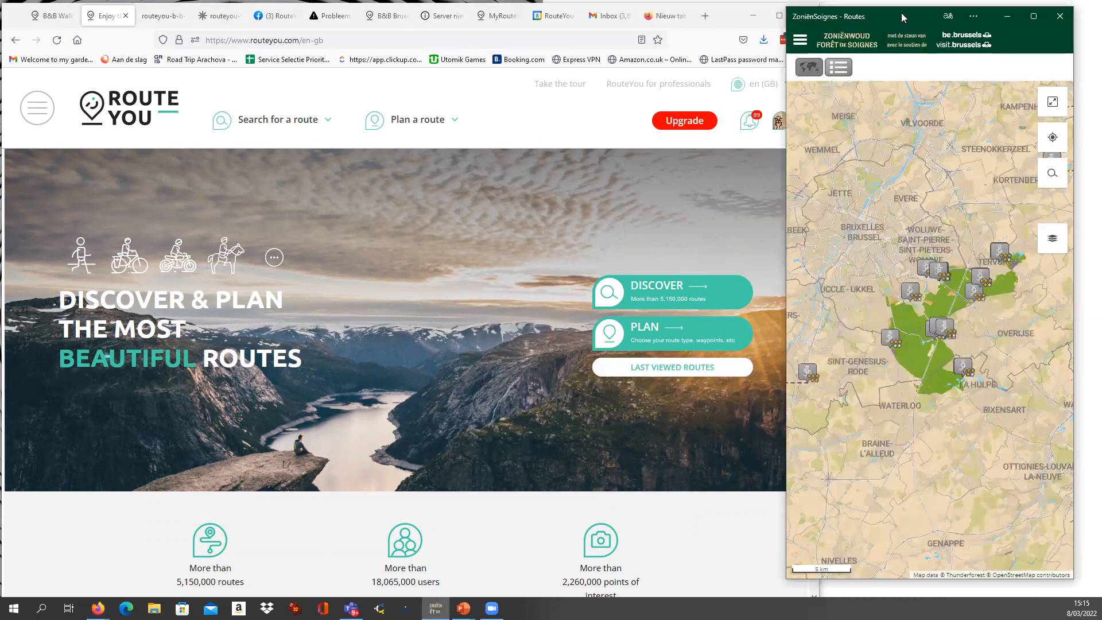
pyautogui.moveTo(897, 16); pyautogui.dragTo(936, 10)
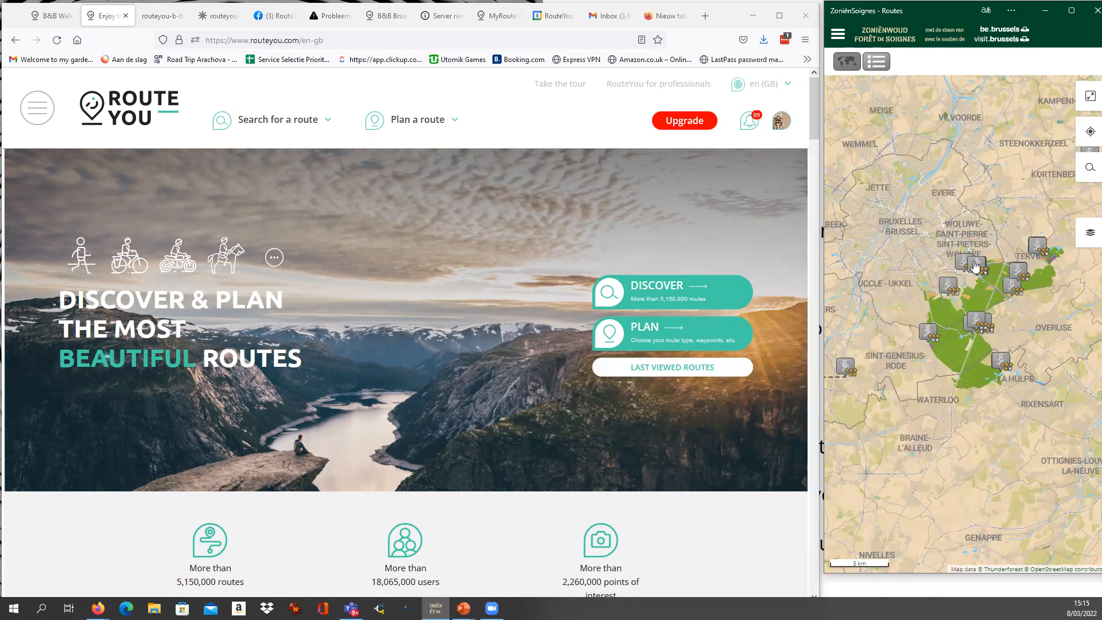
pyautogui.scroll(1, 951, 320)
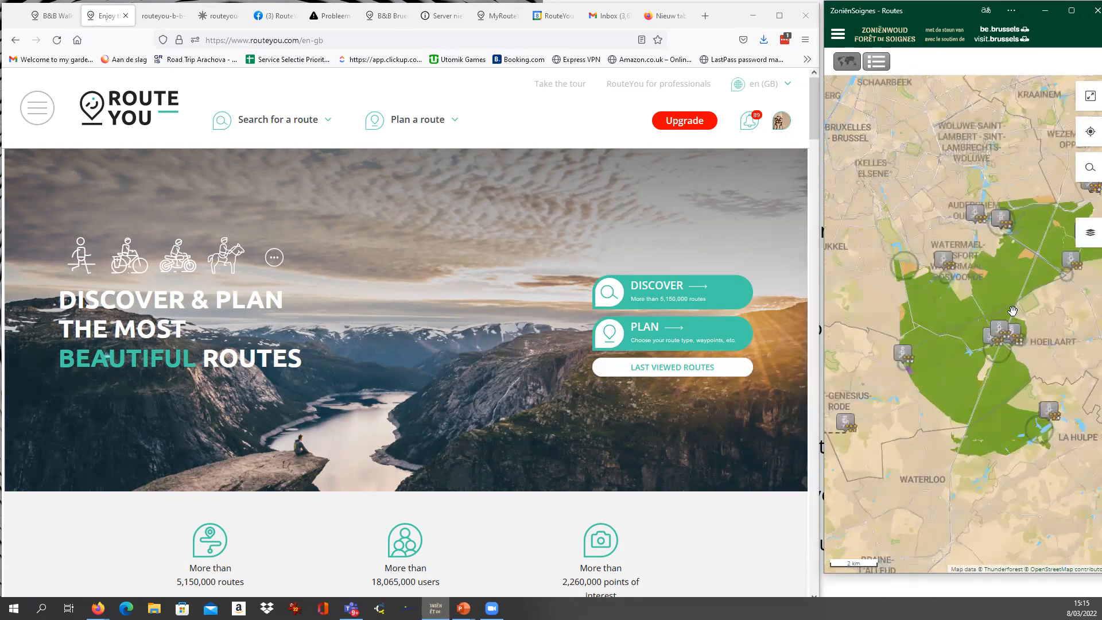
pyautogui.moveTo(1001, 287); pyautogui.dragTo(964, 344)
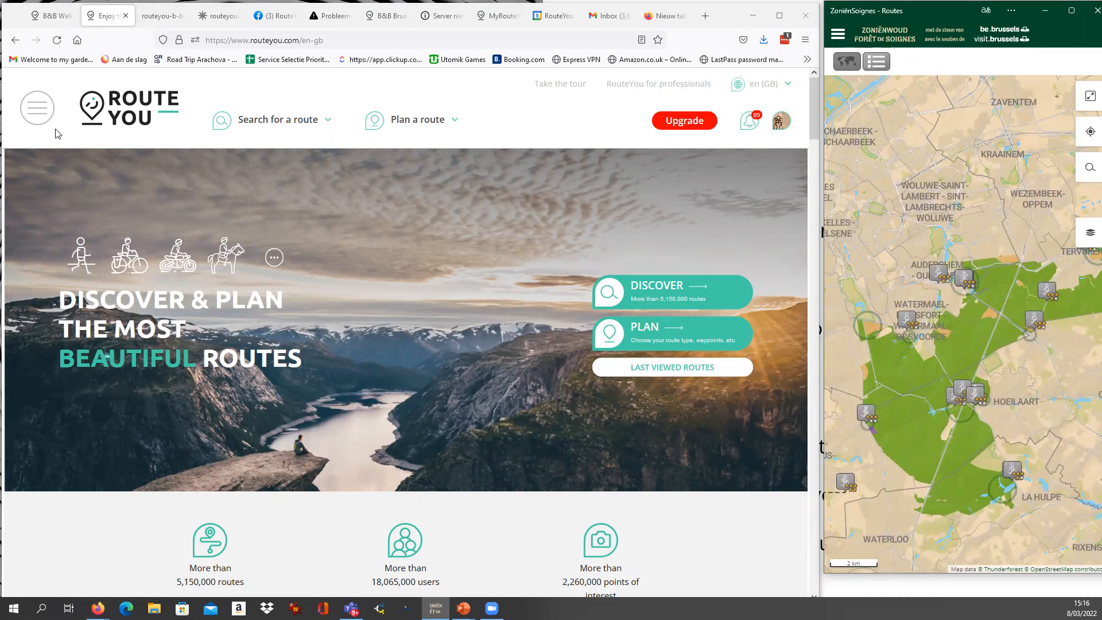
# Search RouteYou for routes by the author Sonian Forest, removing the map-area location filter.
pyautogui.click(36, 115)
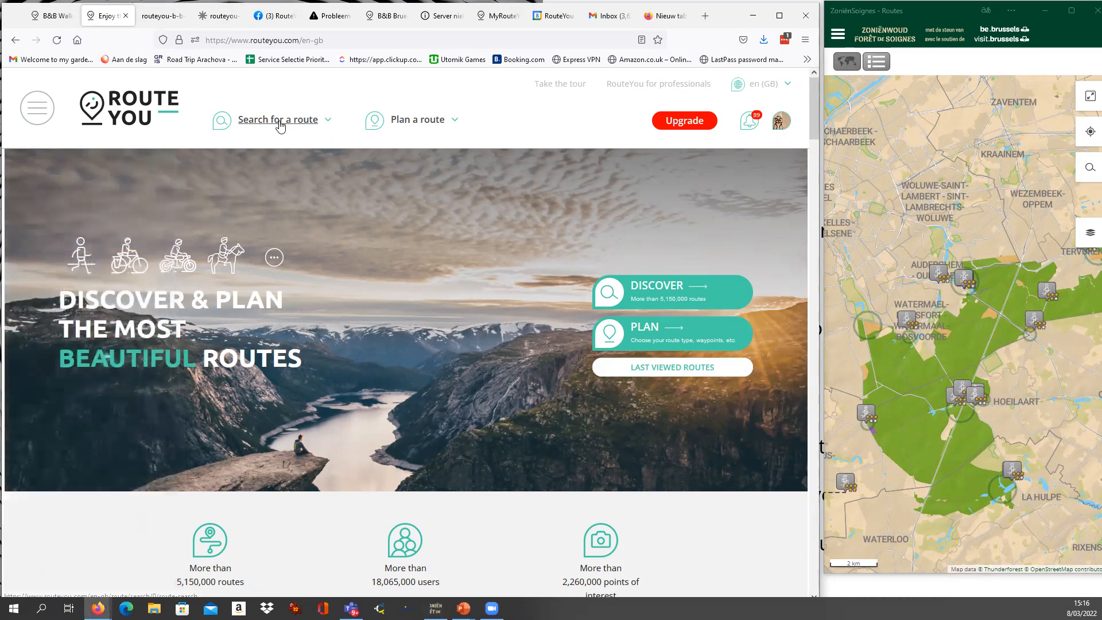
pyautogui.moveTo(279, 126)
pyautogui.click(278, 173)
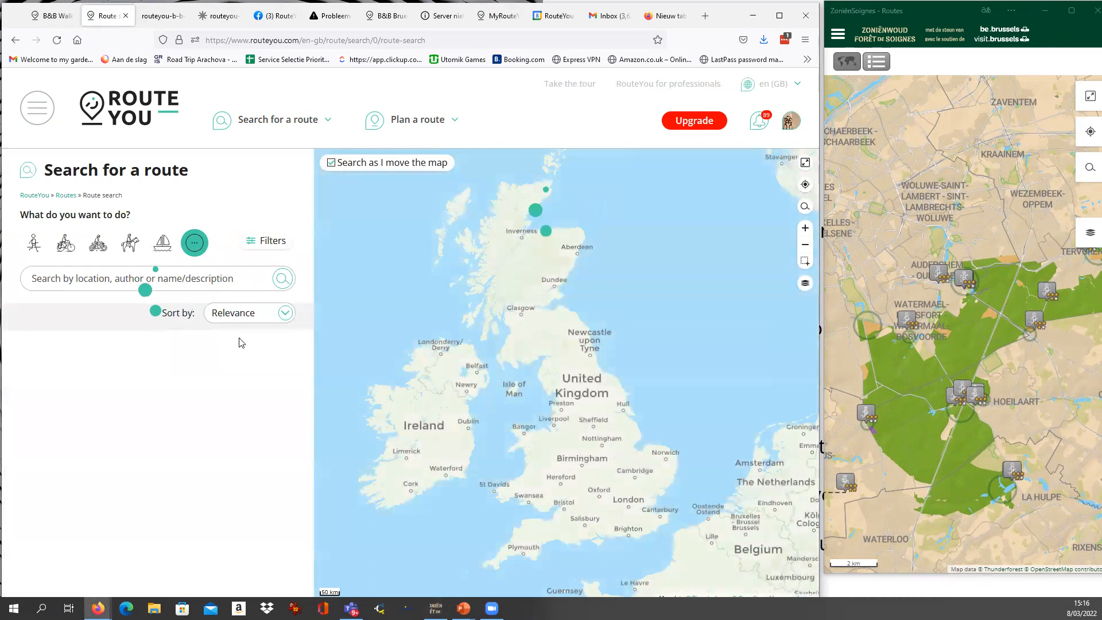
pyautogui.click(152, 275)
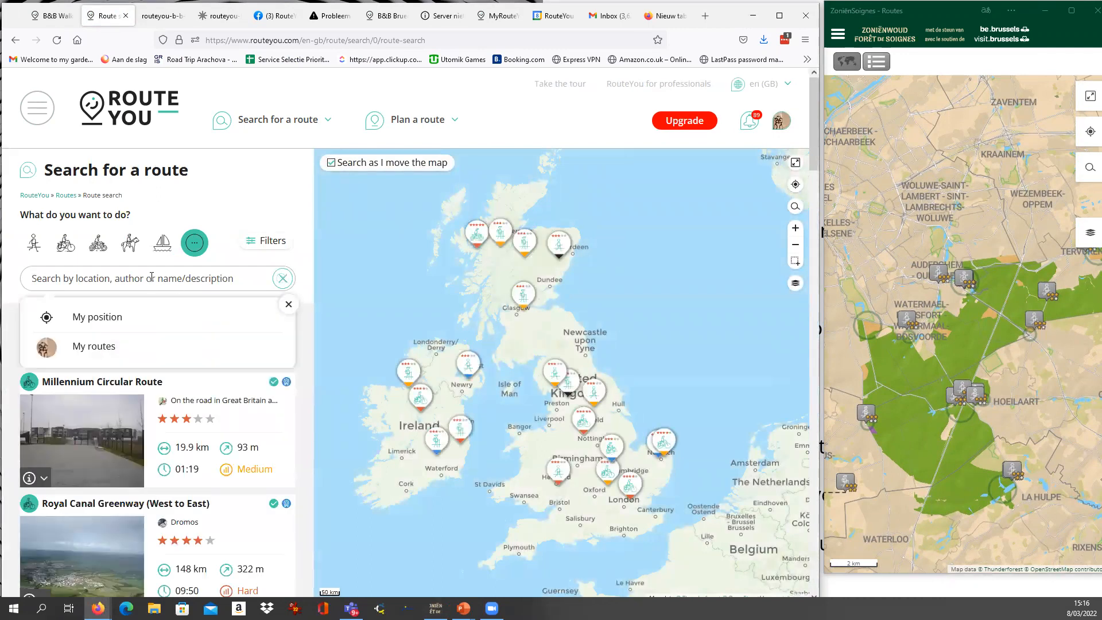
pyautogui.write('Zonie')
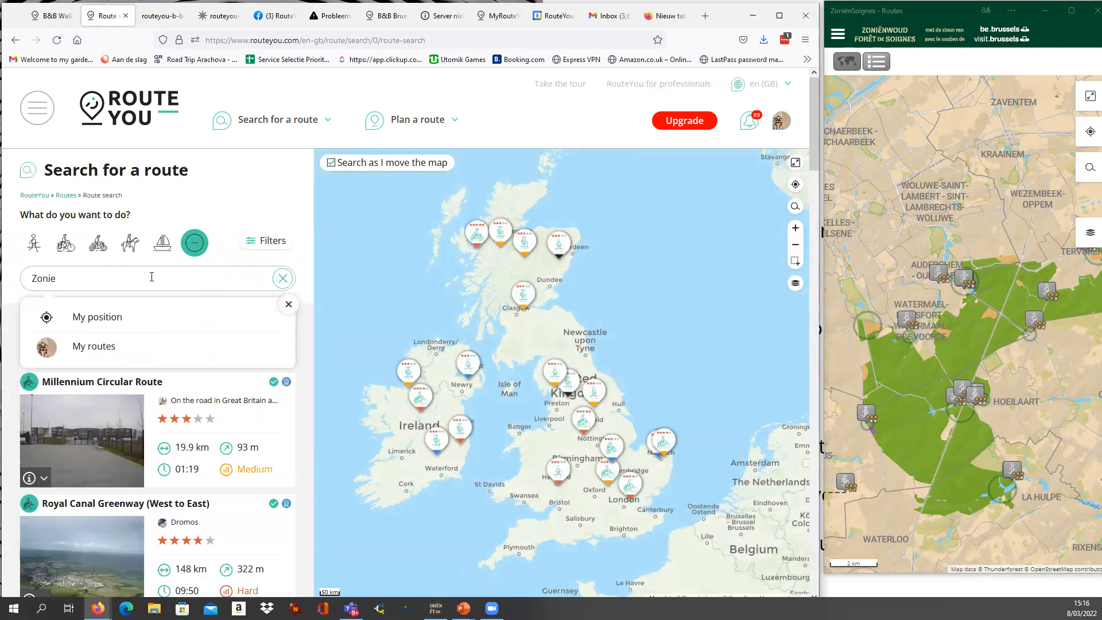
pyautogui.write('n')
pyautogui.press('BackSpace')
pyautogui.press('BackSpace')
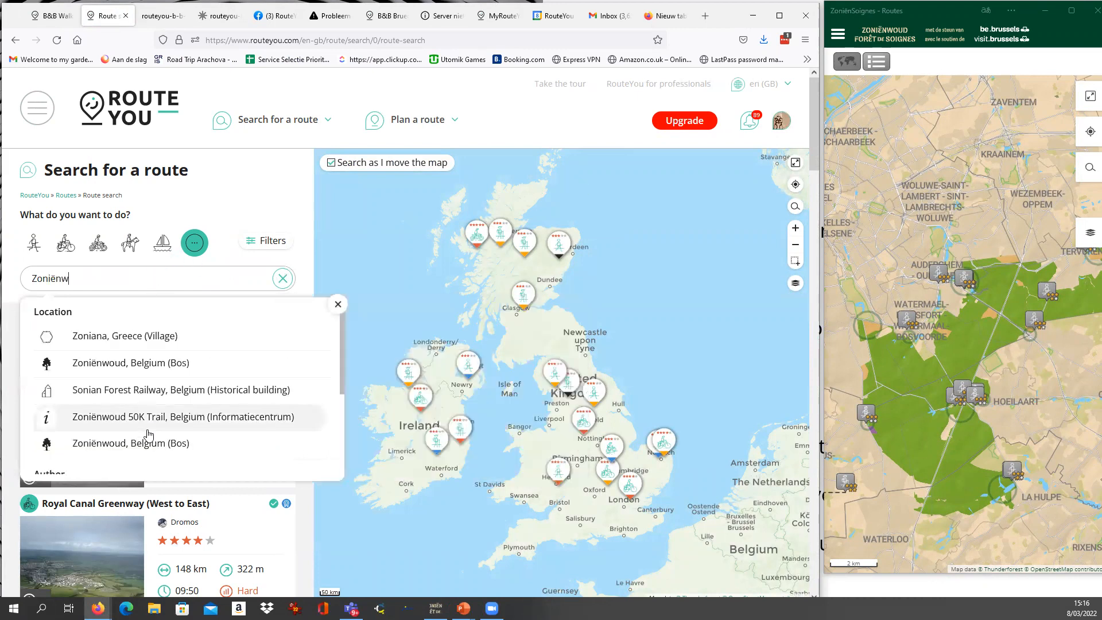
pyautogui.scroll(-3, 142, 394)
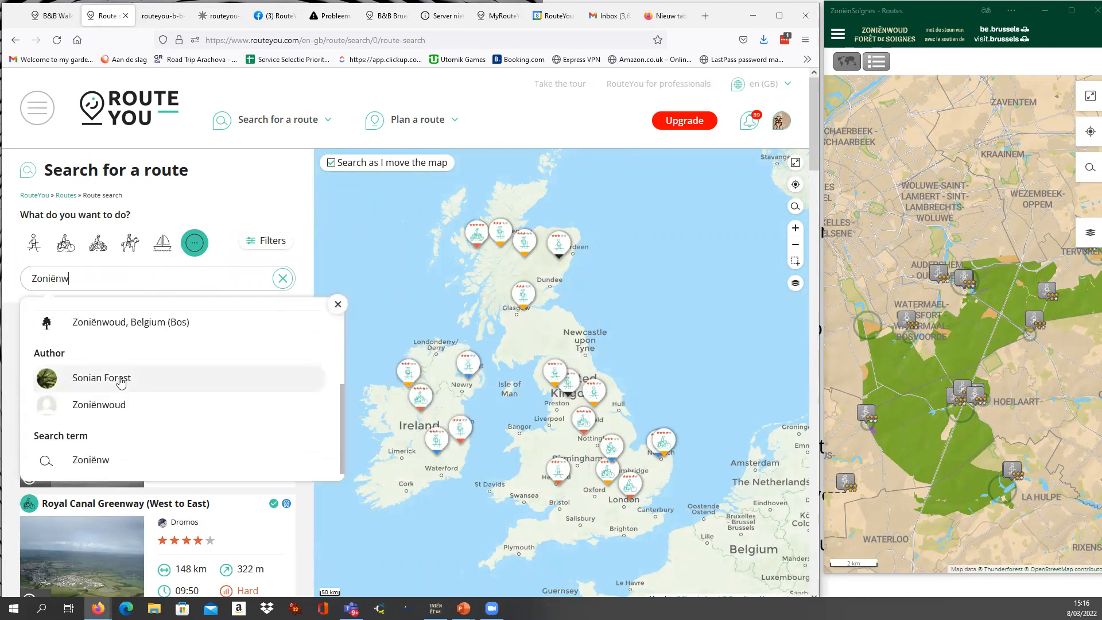
pyautogui.click(120, 379)
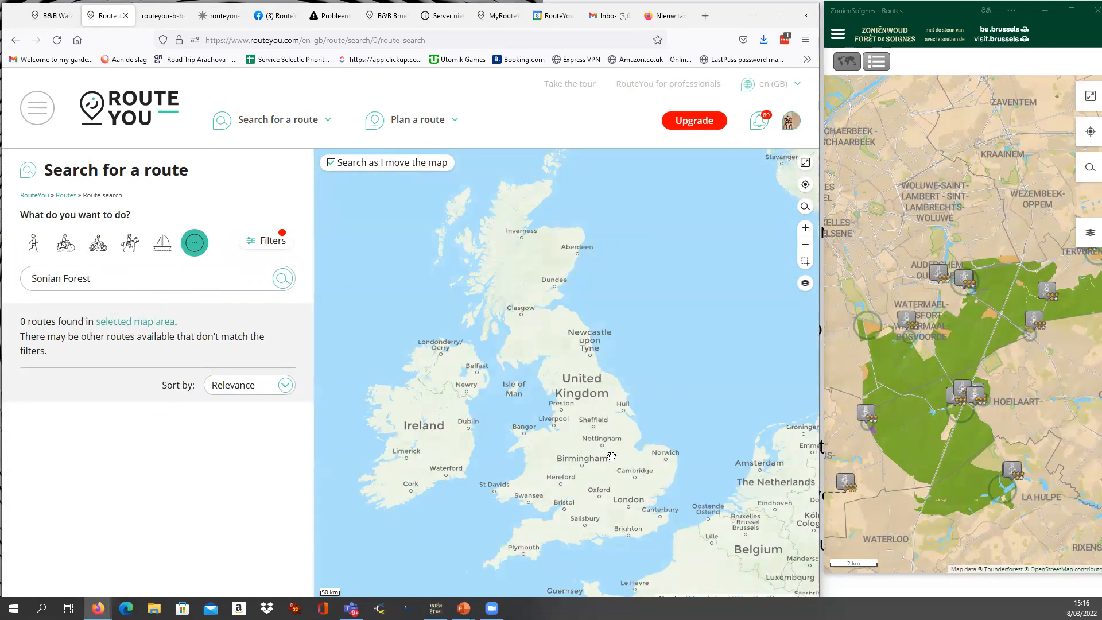
pyautogui.click(270, 242)
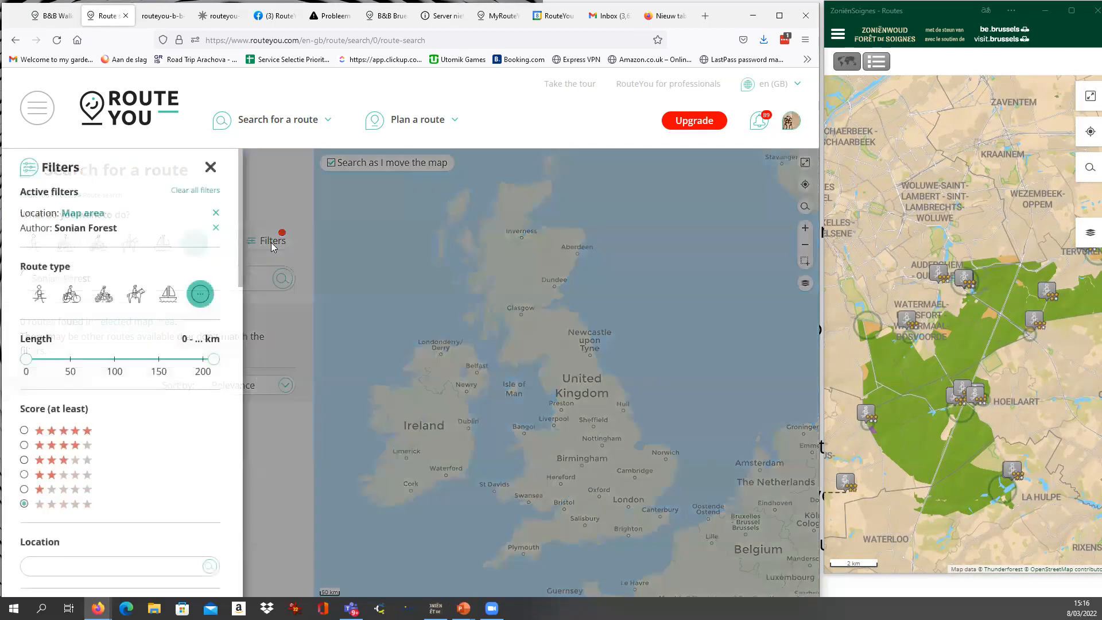
pyautogui.click(283, 173)
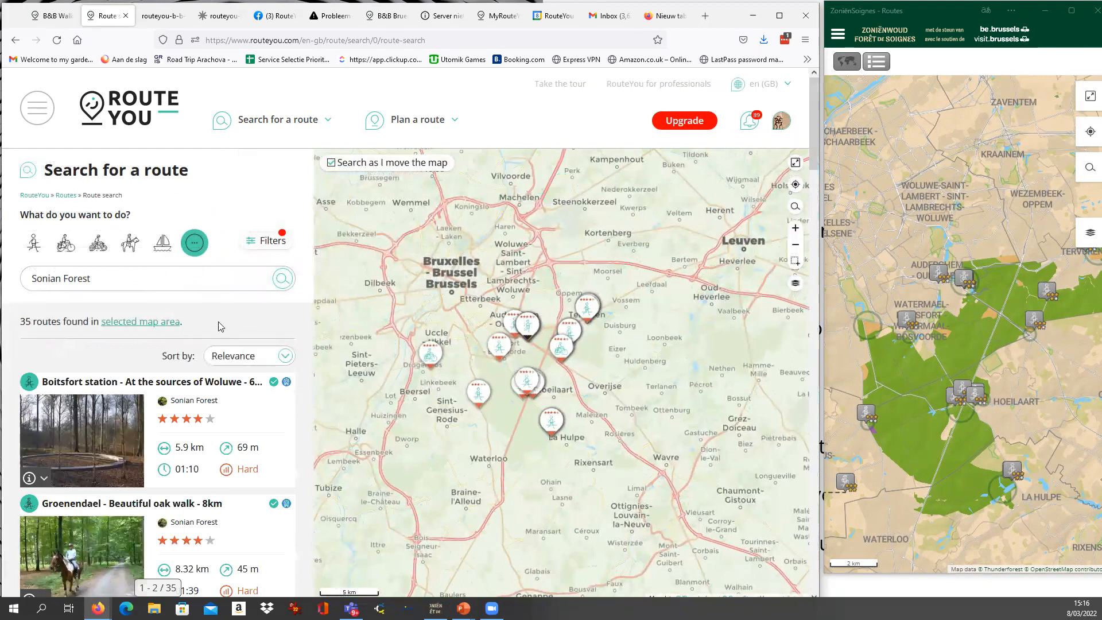
# Open the route Boitsfort station - At the sources of Woluwe, and from it the route overview of its author, Sonian Forest.
pyautogui.click(194, 383)
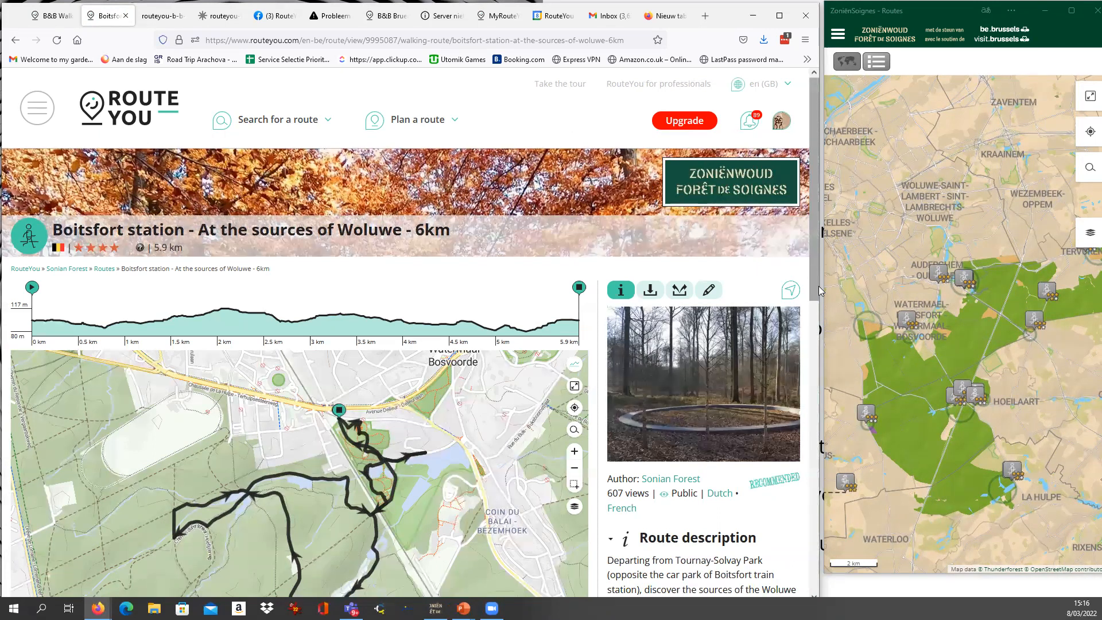
pyautogui.click(951, 20)
pyautogui.moveTo(952, 23); pyautogui.dragTo(950, 28)
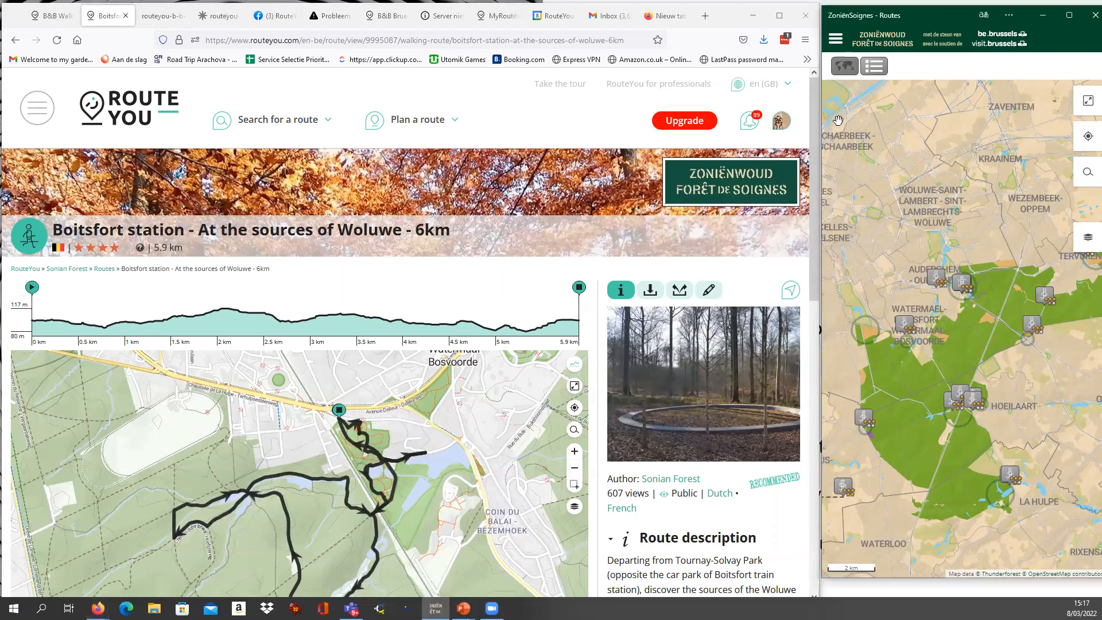
pyautogui.click(682, 480)
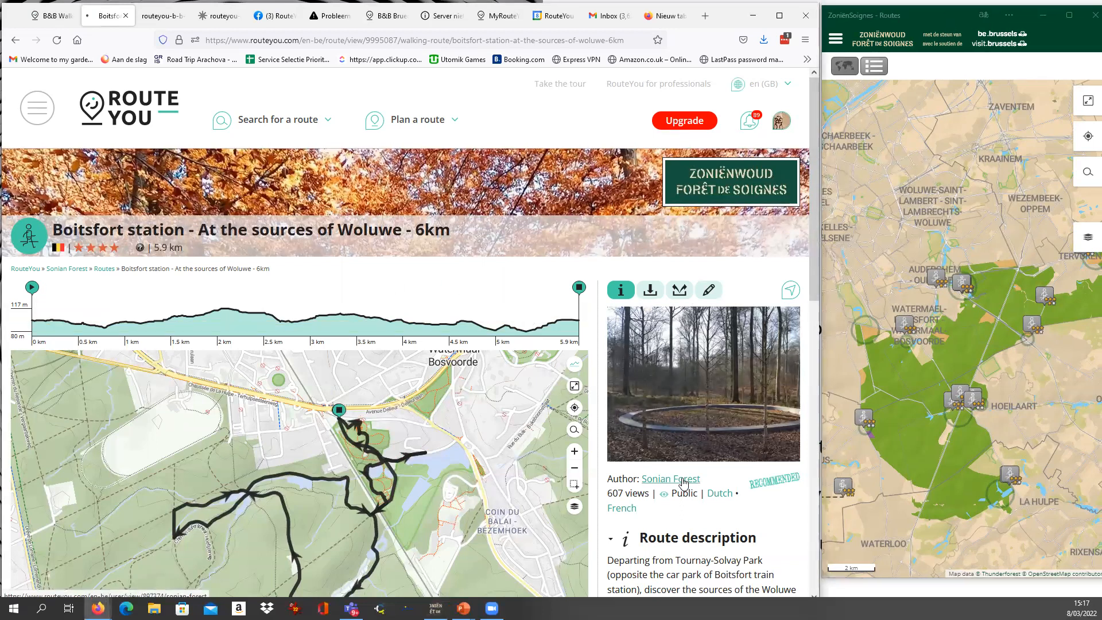
pyautogui.click(80, 247)
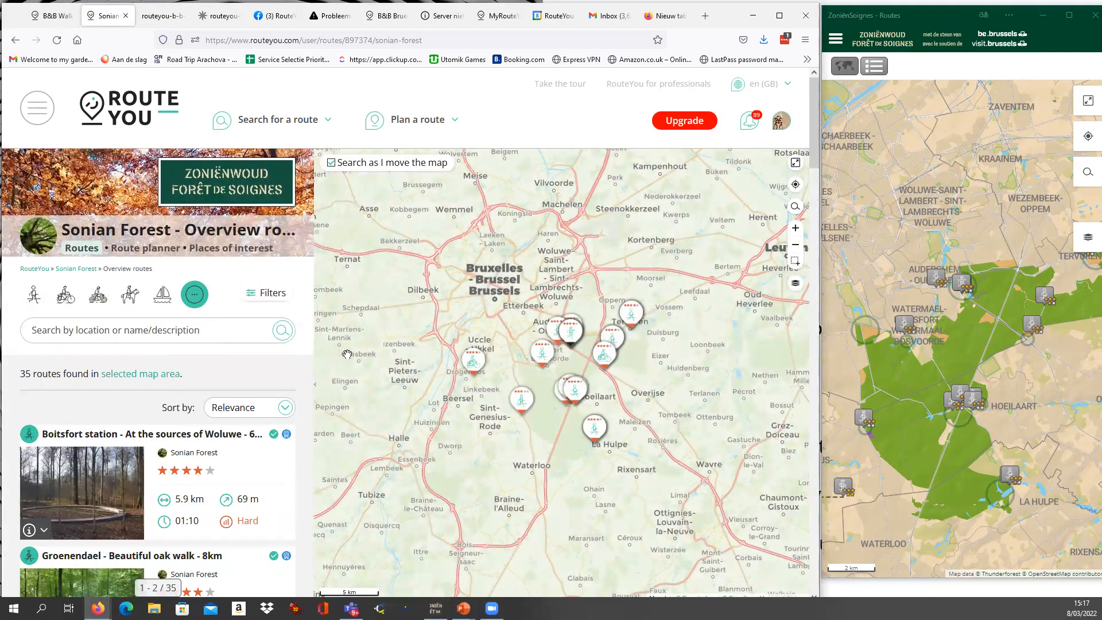
# In the ZoniënSoignes app, browse the route maps for people with reduced mobility, equestrian routes, and walking and jogging routes.
pyautogui.click(841, 43)
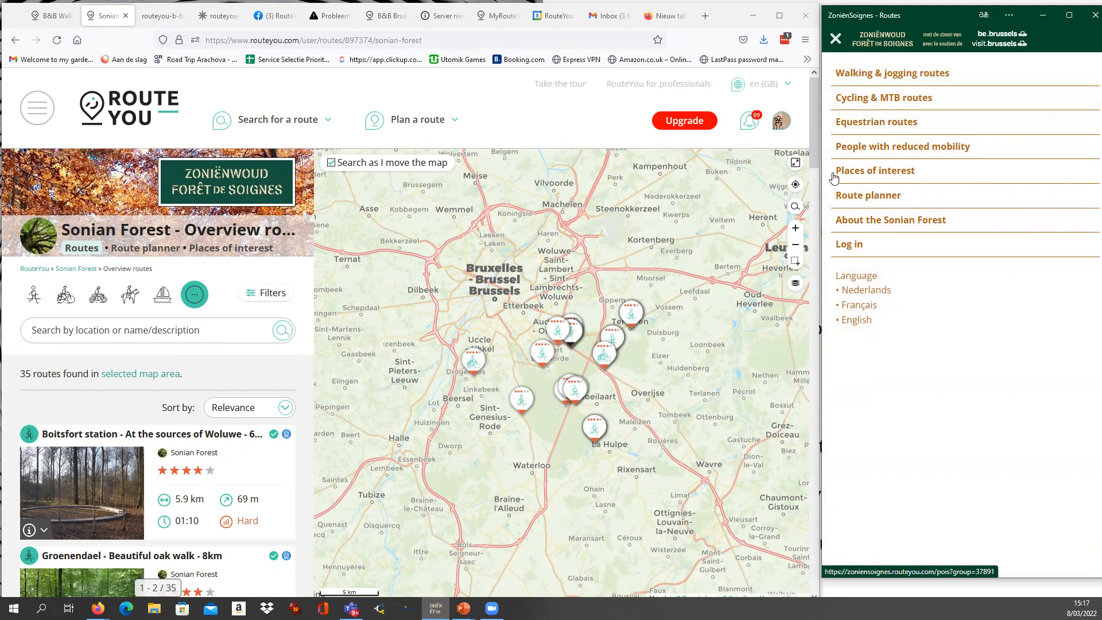
pyautogui.click(873, 150)
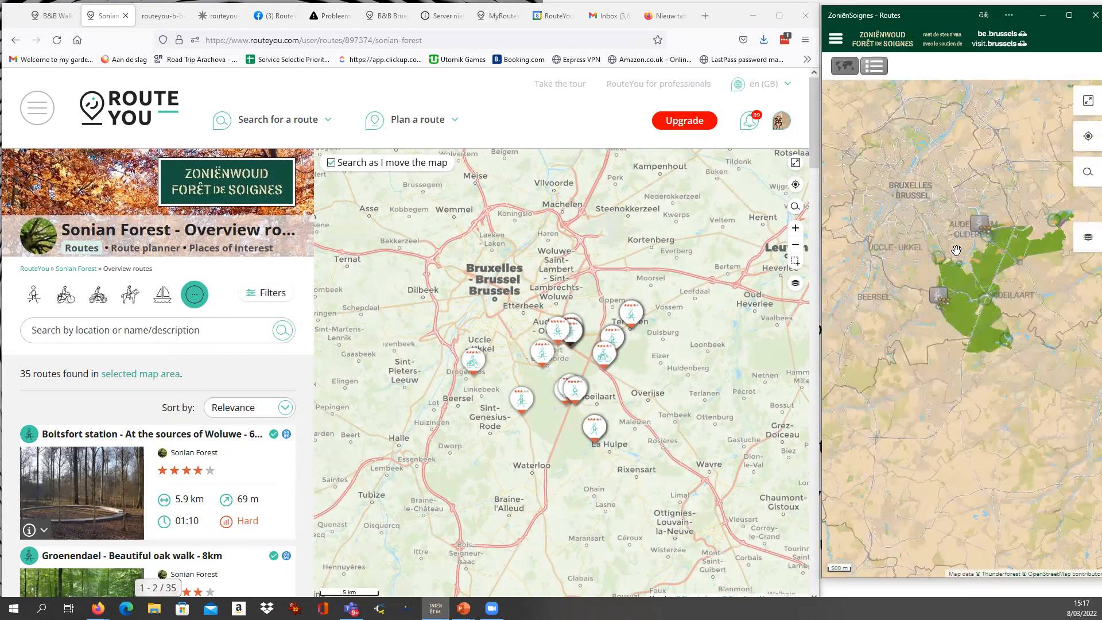
pyautogui.click(834, 46)
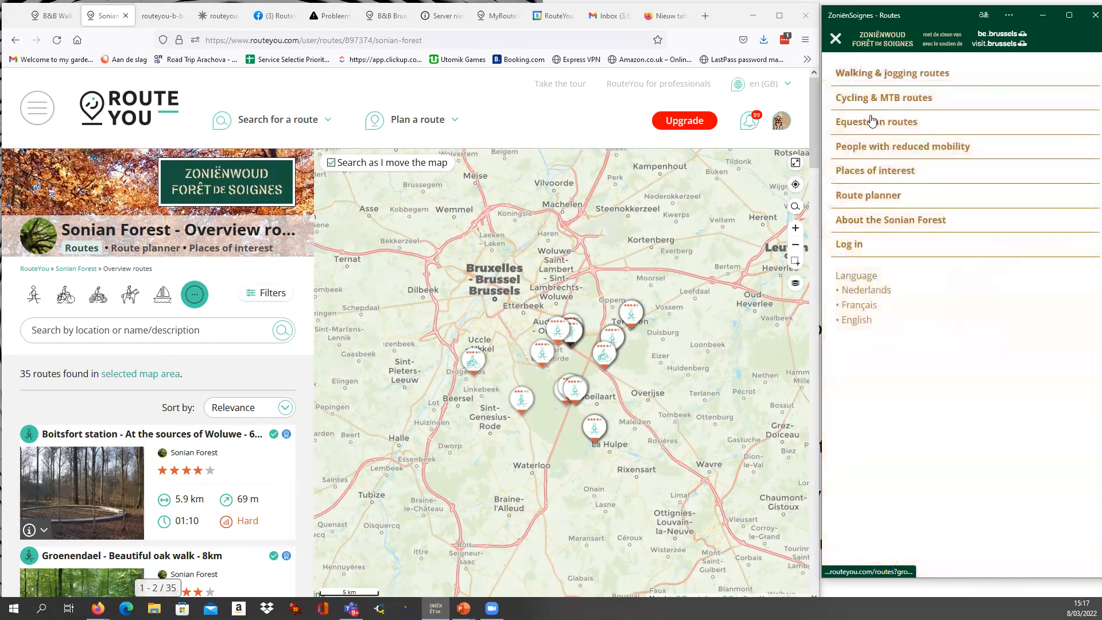
pyautogui.click(866, 126)
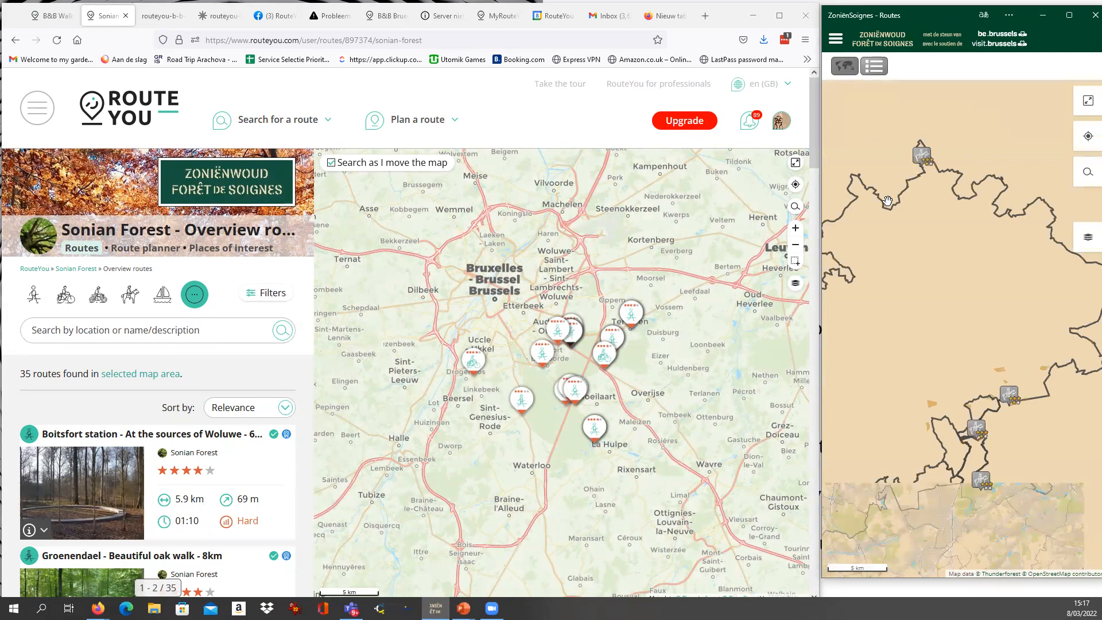
pyautogui.click(835, 39)
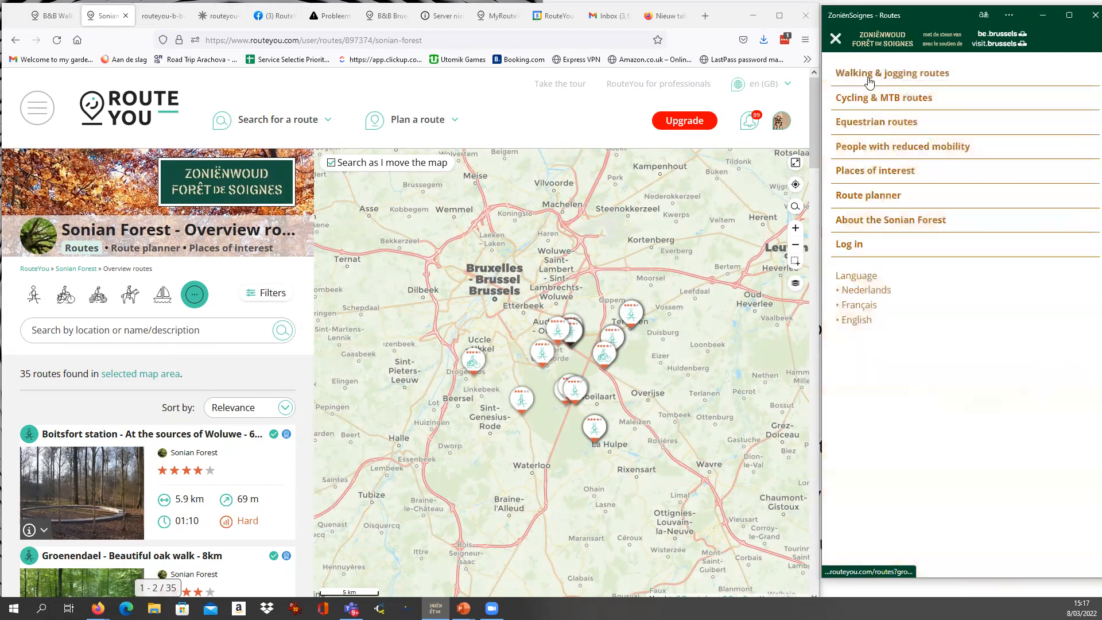
pyautogui.click(867, 73)
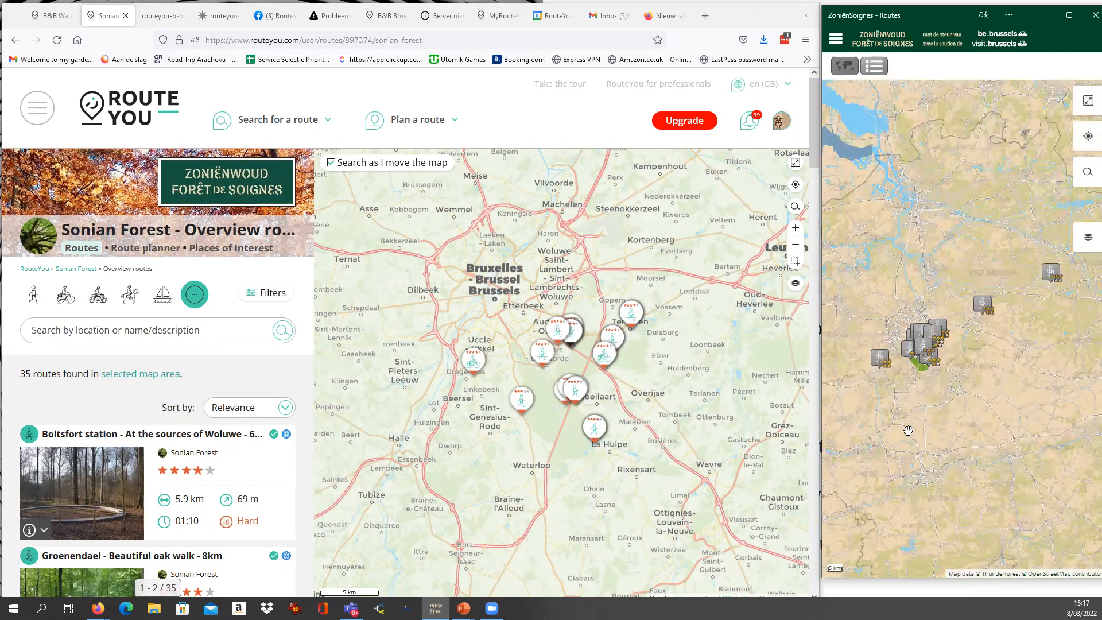
# Open the Groenendael - Hazendal promenade route from the walking map and examine its description and difficulty details.
pyautogui.scroll(2, 914, 365)
pyautogui.click(953, 321)
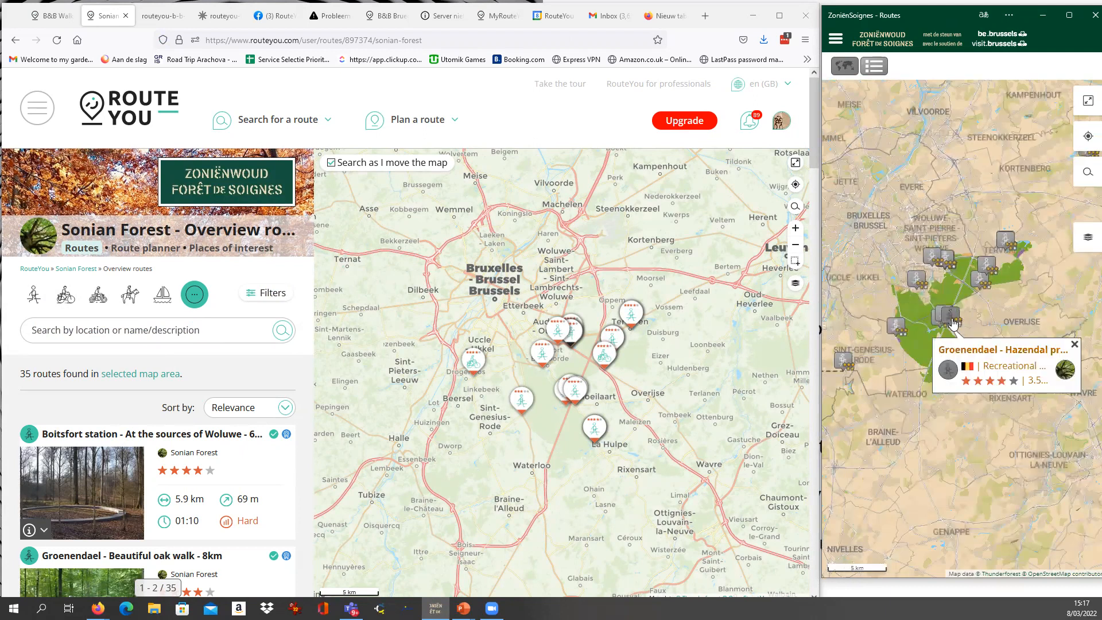
pyautogui.click(970, 358)
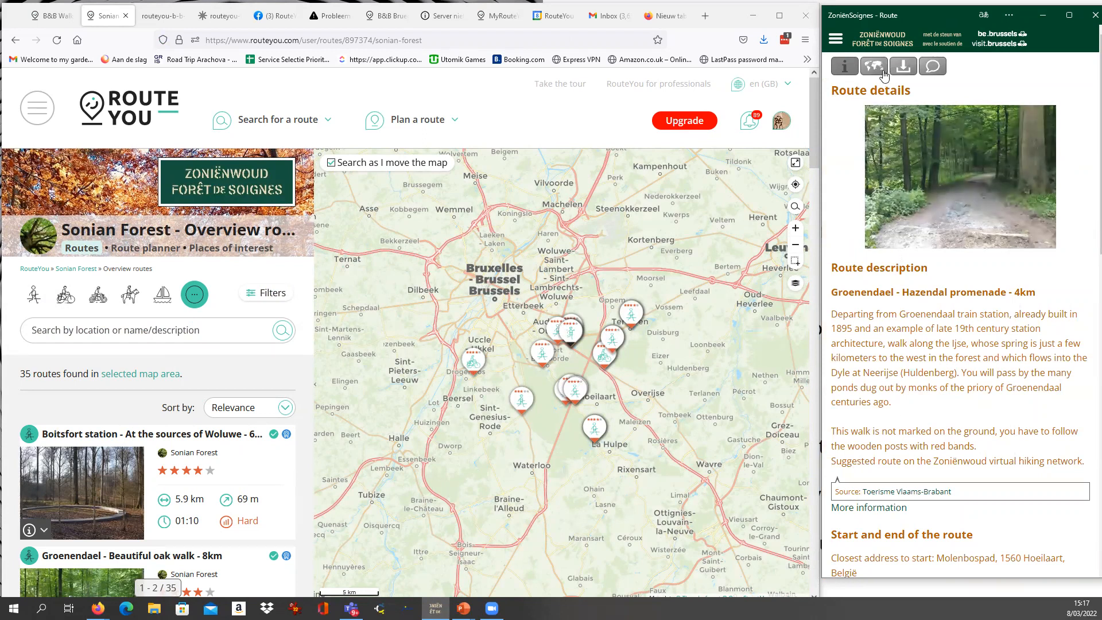
pyautogui.scroll(-3, 878, 270)
pyautogui.scroll(-9, 877, 271)
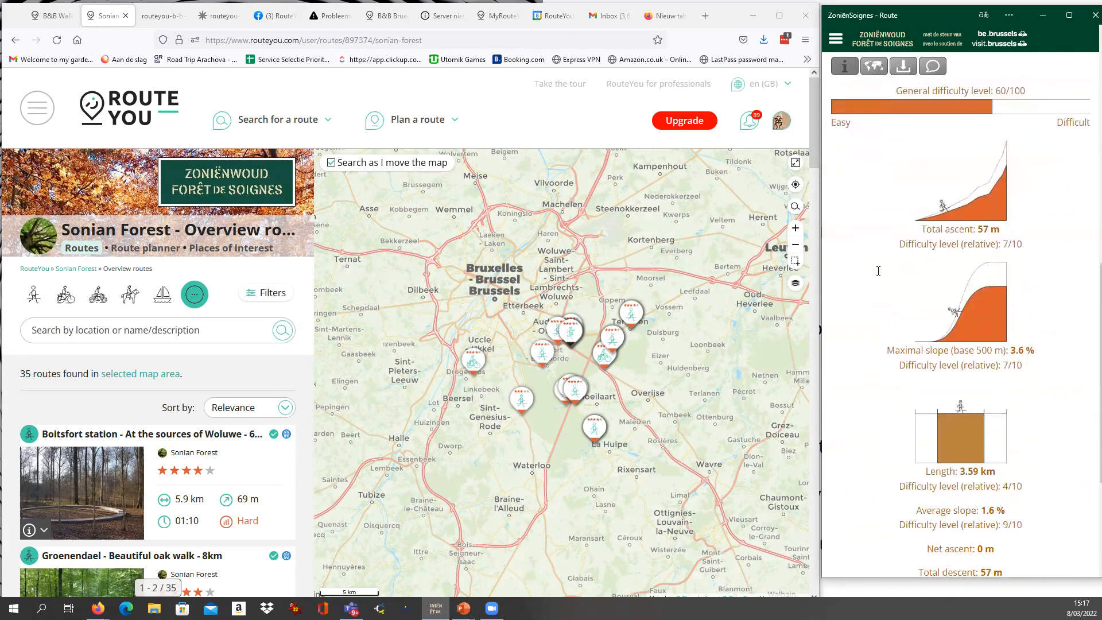
pyautogui.scroll(7, 879, 276)
pyautogui.scroll(5, 879, 276)
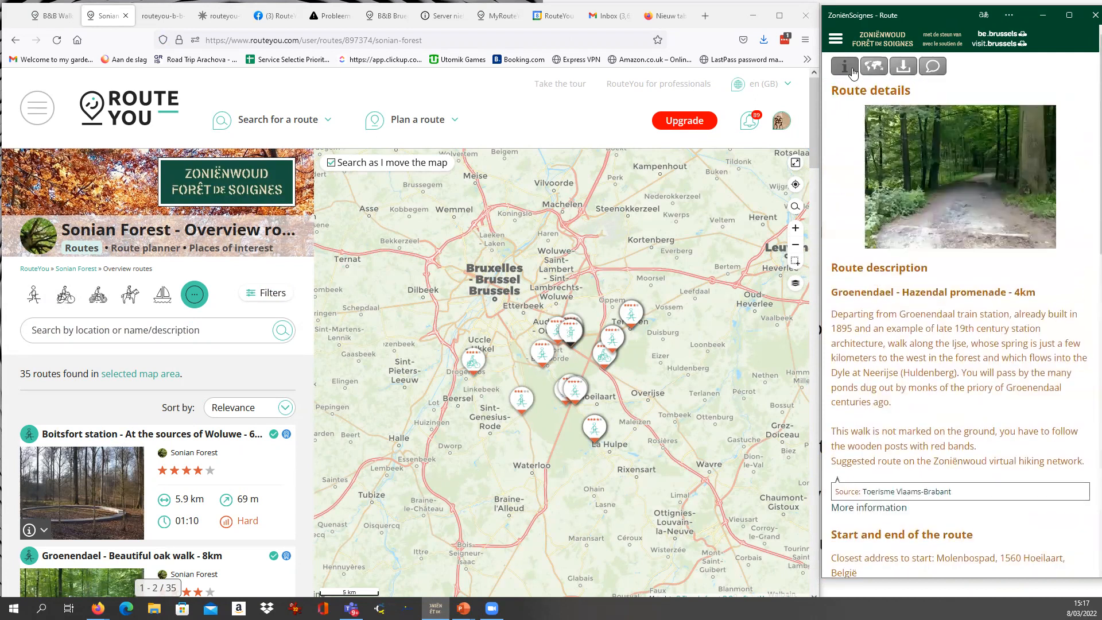
# Show the Hazendal promenade on the map and start navigating it without fullscreen.
pyautogui.click(873, 66)
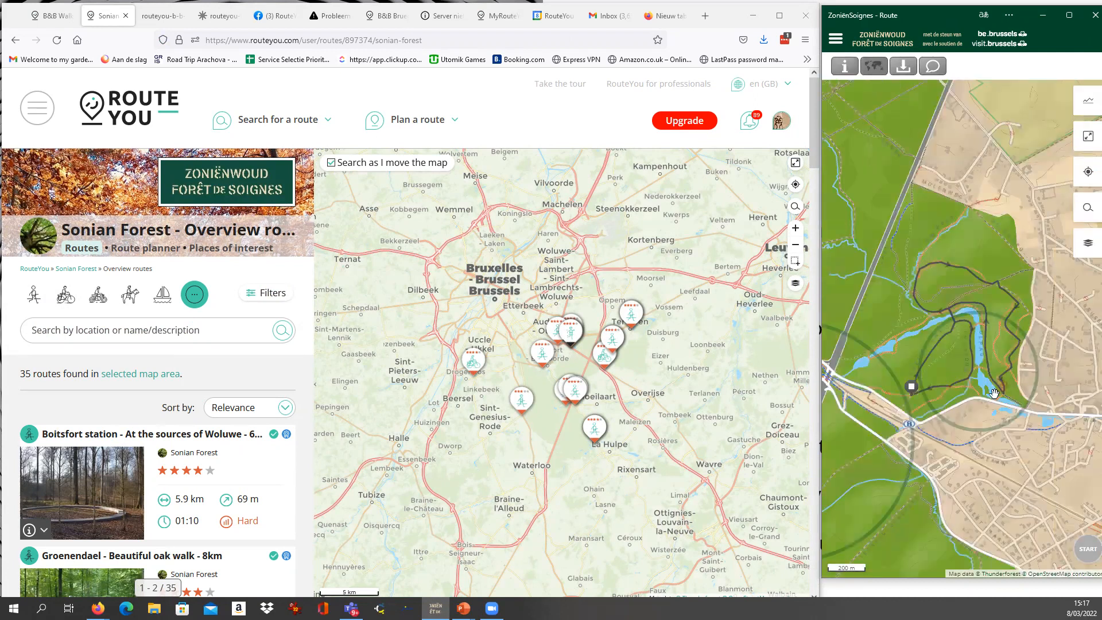
pyautogui.click(1087, 551)
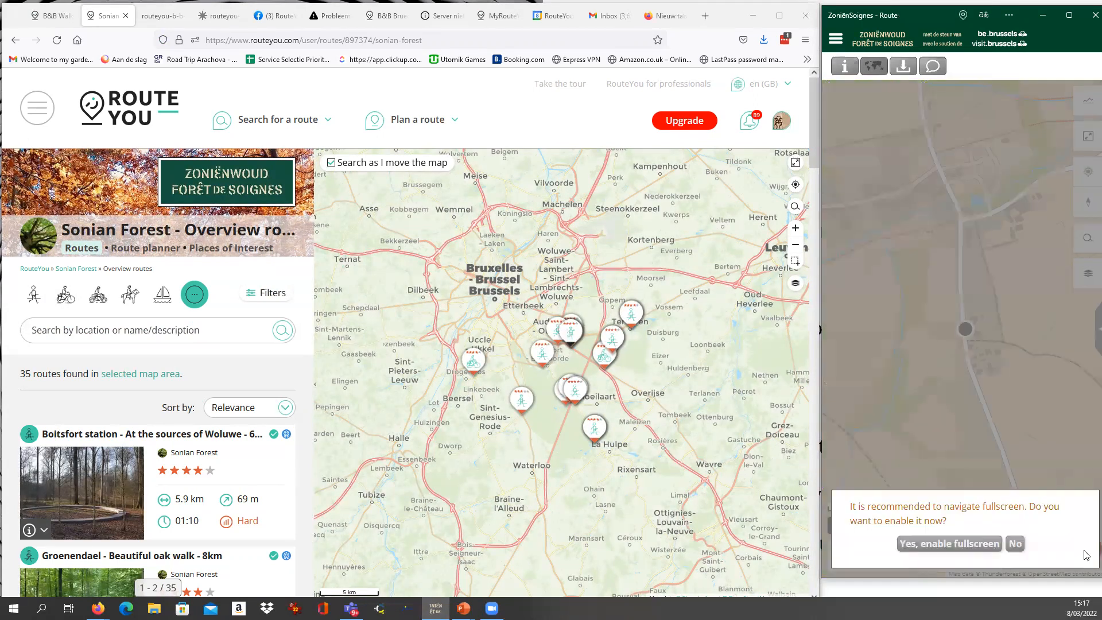
pyautogui.click(1015, 543)
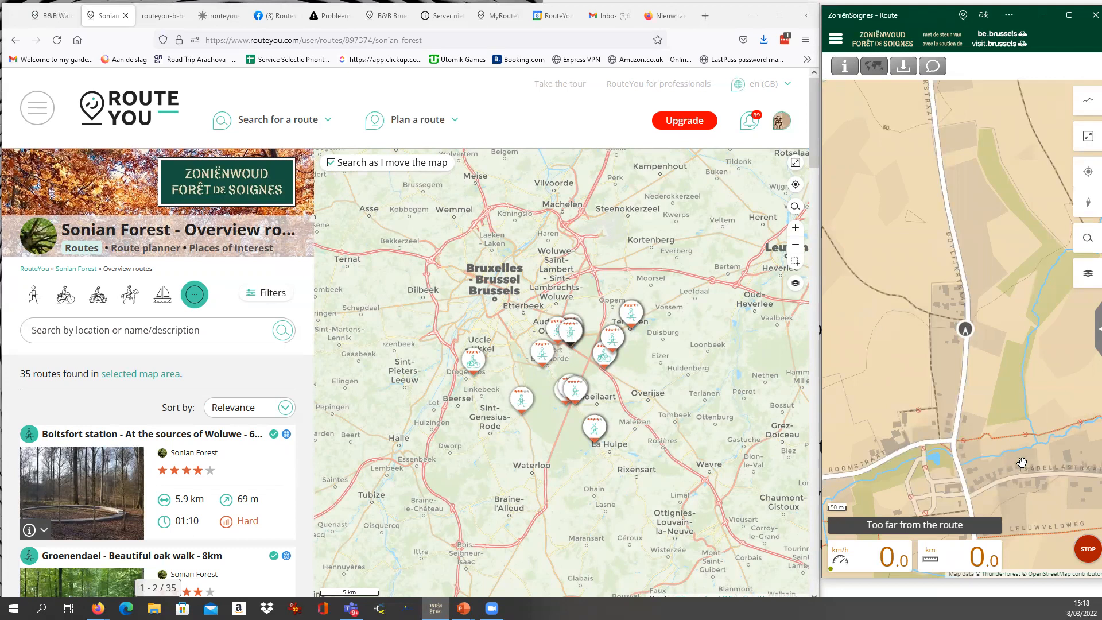
pyautogui.moveTo(1046, 492); pyautogui.dragTo(1039, 412)
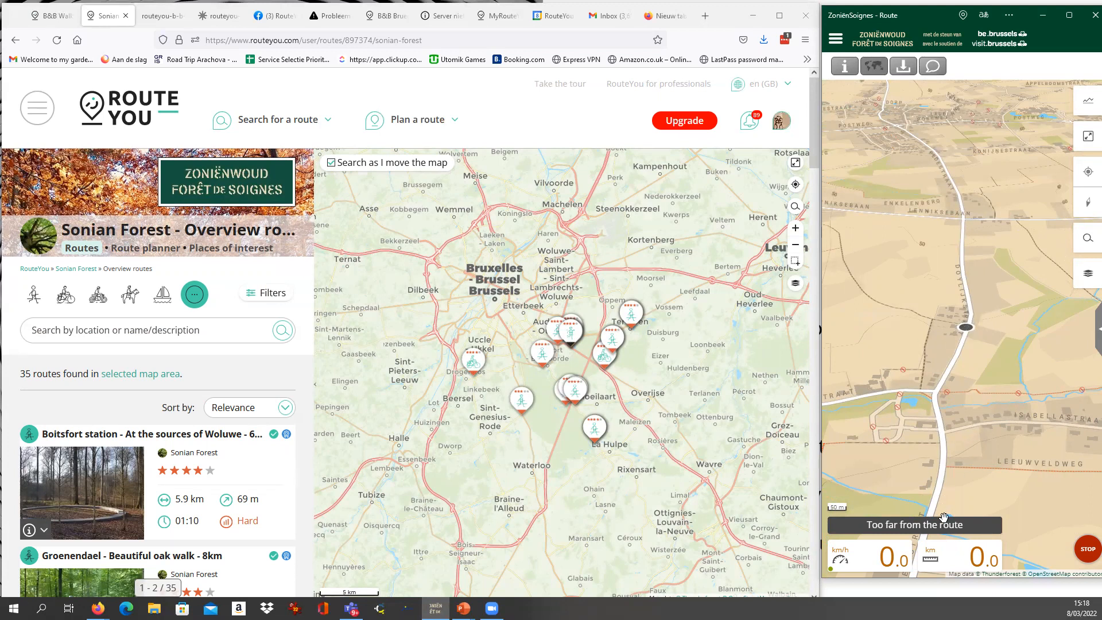
pyautogui.click(949, 551)
pyautogui.click(829, 336)
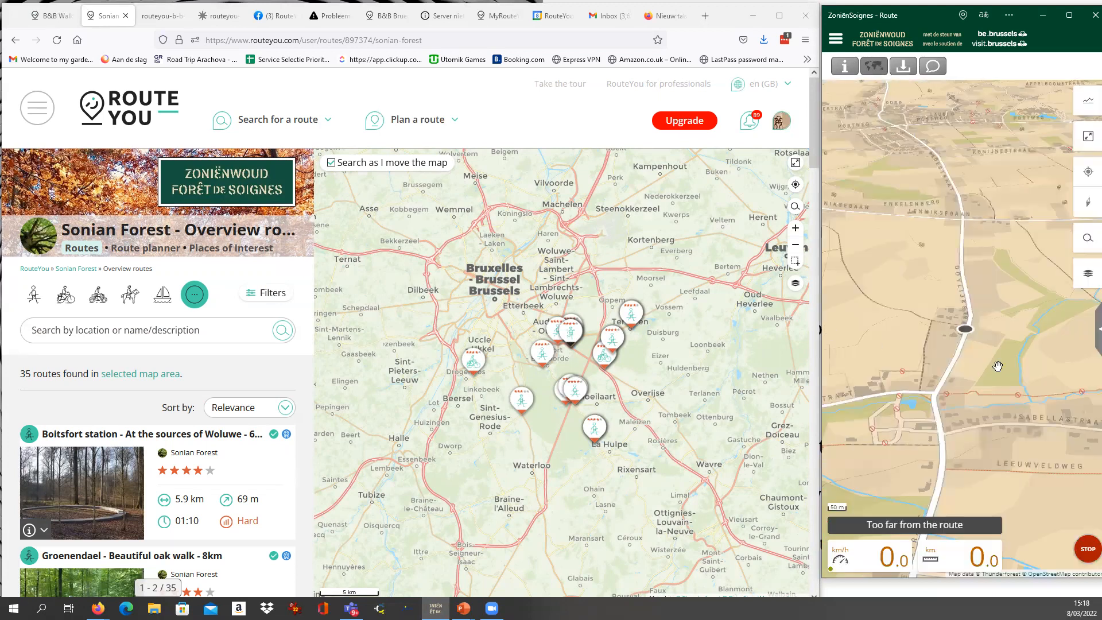
# Display the route's download options to examine the available formats and devices.
pyautogui.click(903, 66)
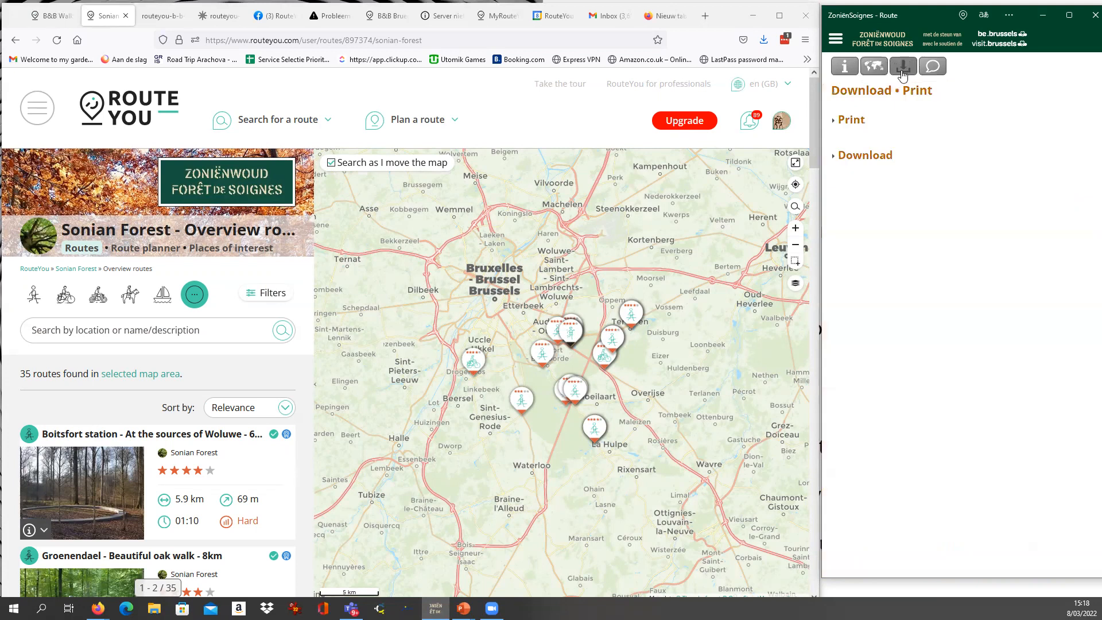
pyautogui.click(868, 157)
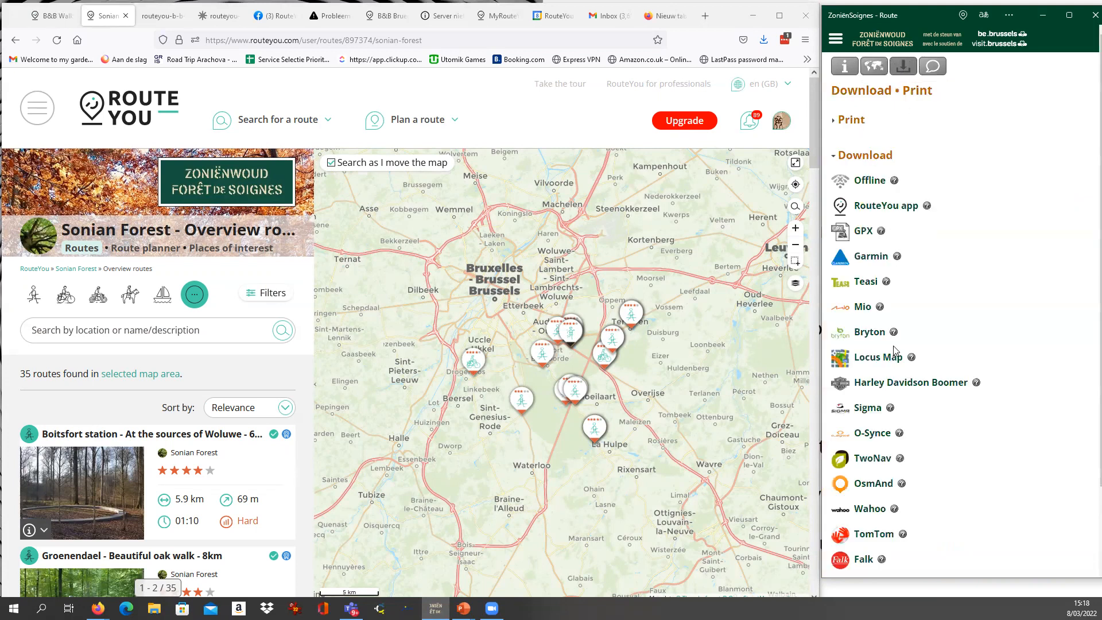
pyautogui.click(836, 39)
pyautogui.click(889, 39)
# Switch to the browser, show the Sonian Forest channel home page in Dutch, and open its MySite/MyApp link in the widened window.
pyautogui.click(77, 269)
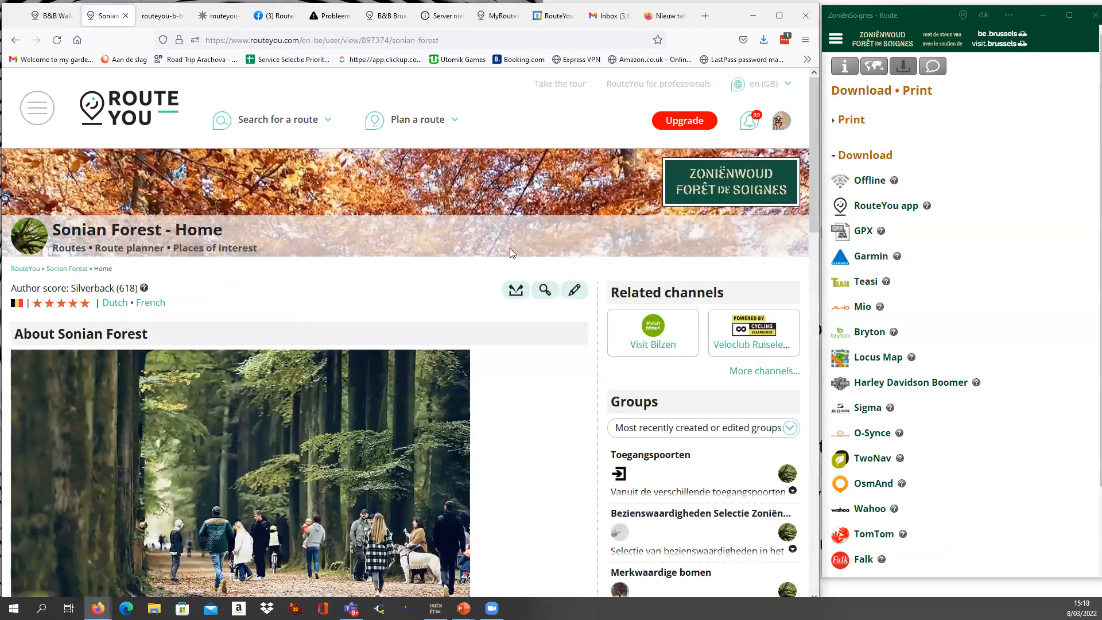
pyautogui.click(122, 304)
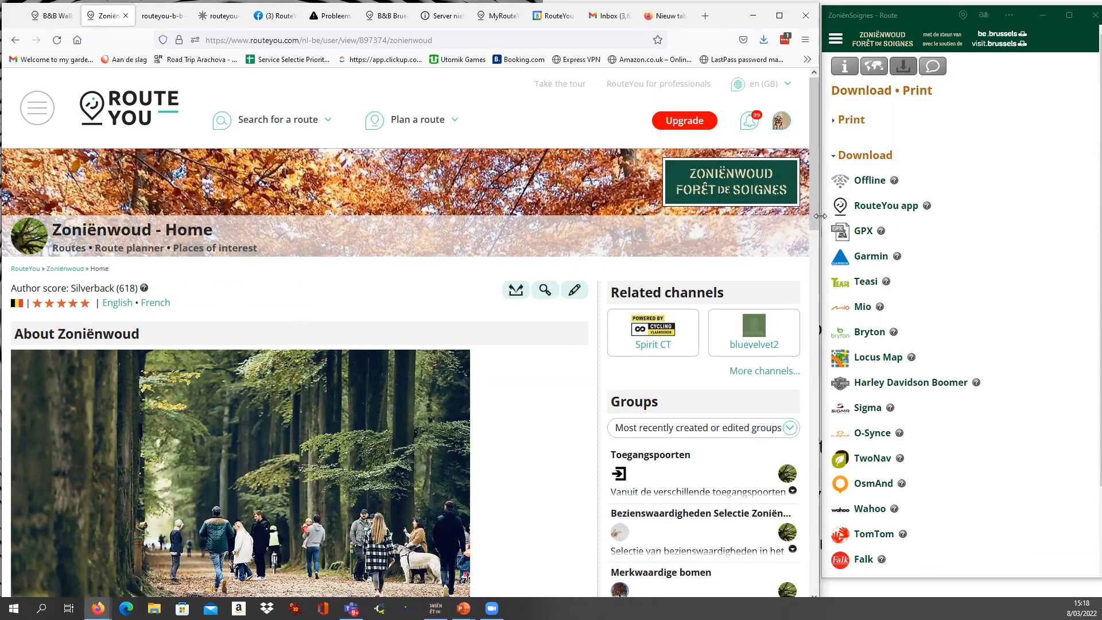
pyautogui.moveTo(820, 216); pyautogui.dragTo(1010, 216)
pyautogui.scroll(-5, 465, 383)
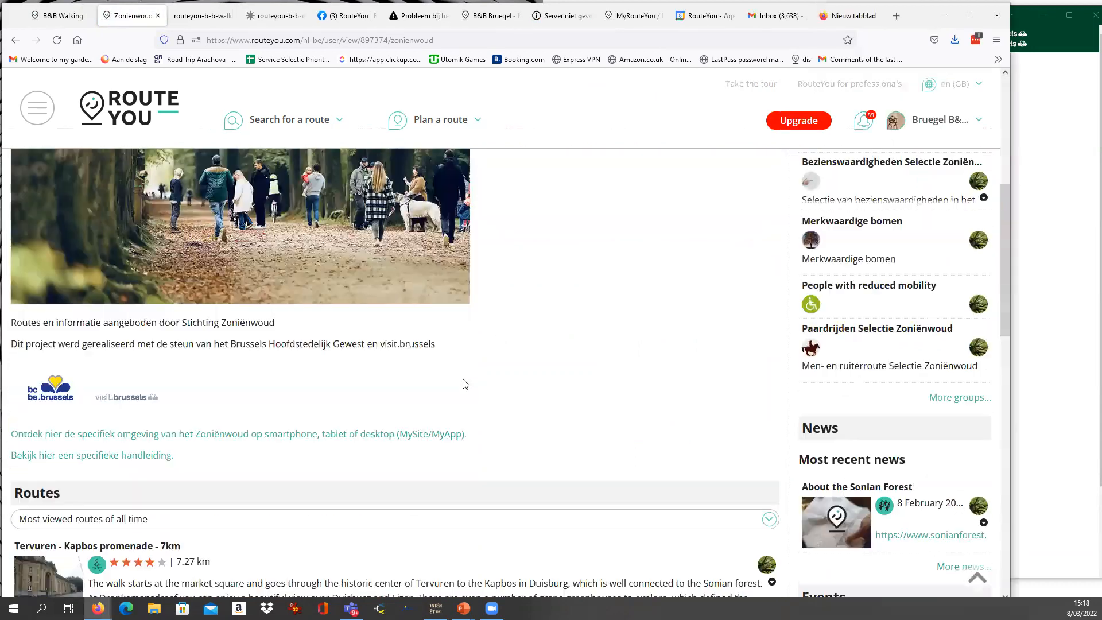
pyautogui.click(137, 437)
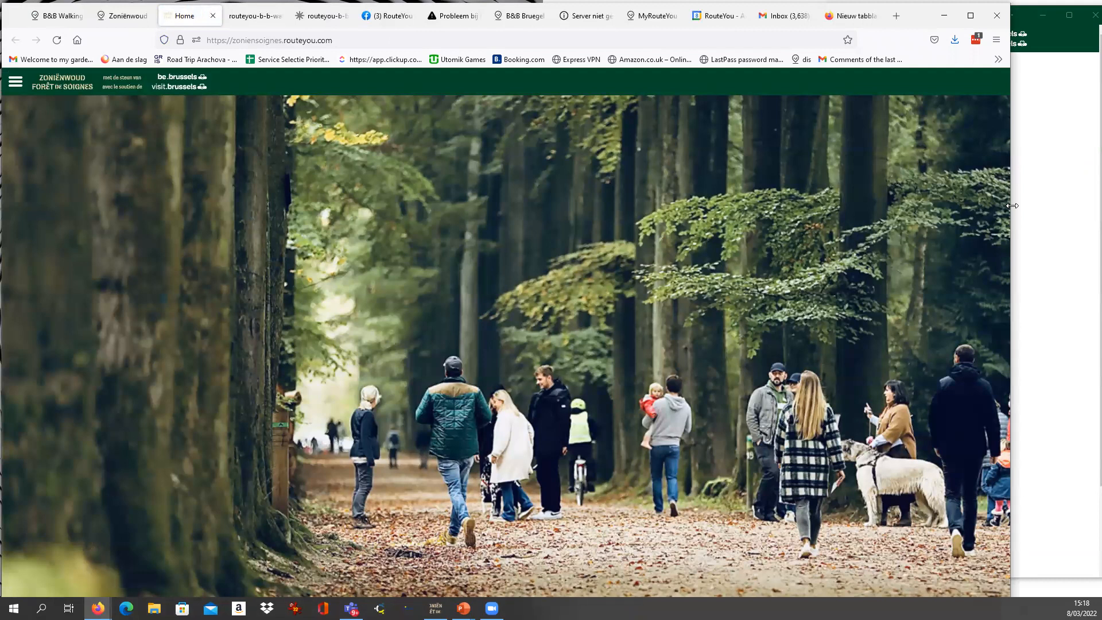
# Narrow the browser window to a phone-like width and place it directly beside the ZoniënSoignes app window.
pyautogui.moveTo(1011, 206); pyautogui.dragTo(224, 167)
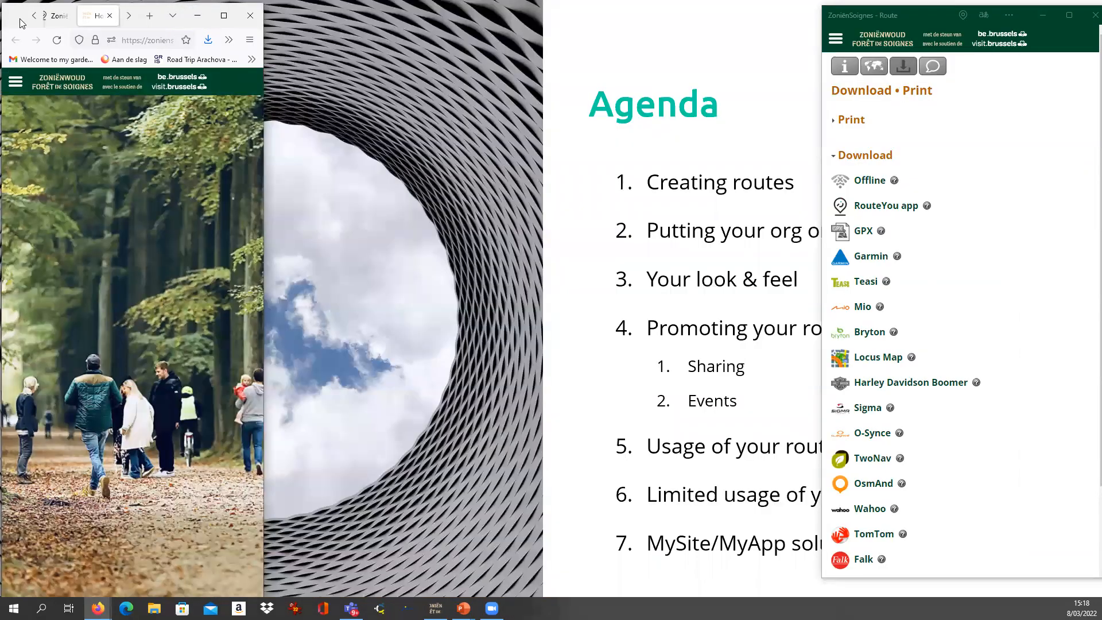
pyautogui.moveTo(22, 23); pyautogui.dragTo(571, 22)
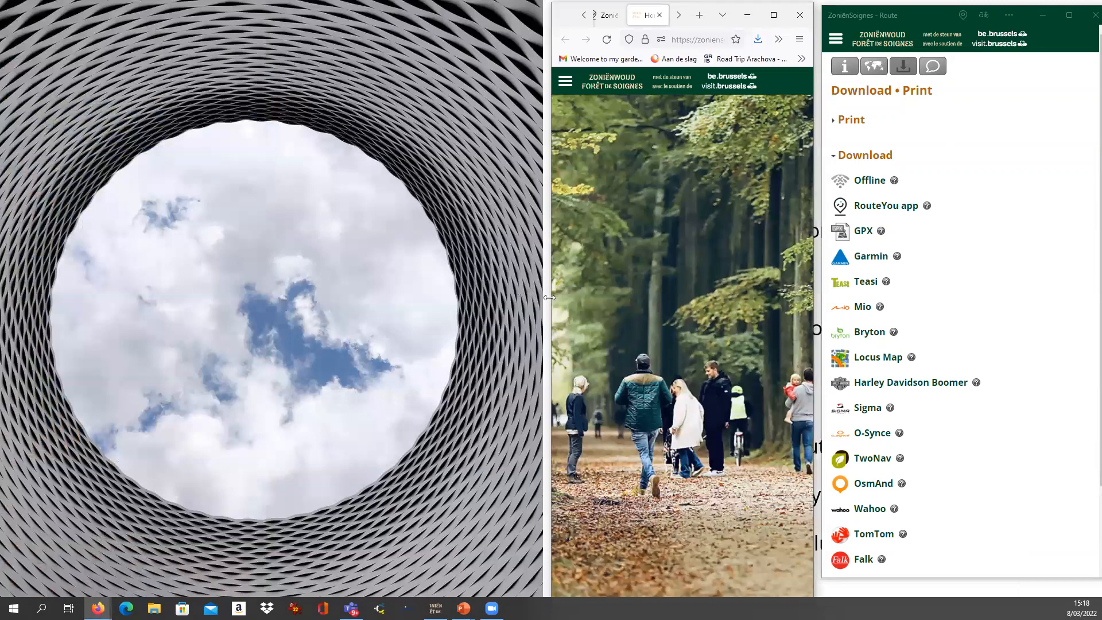
pyautogui.moveTo(549, 298); pyautogui.dragTo(500, 297)
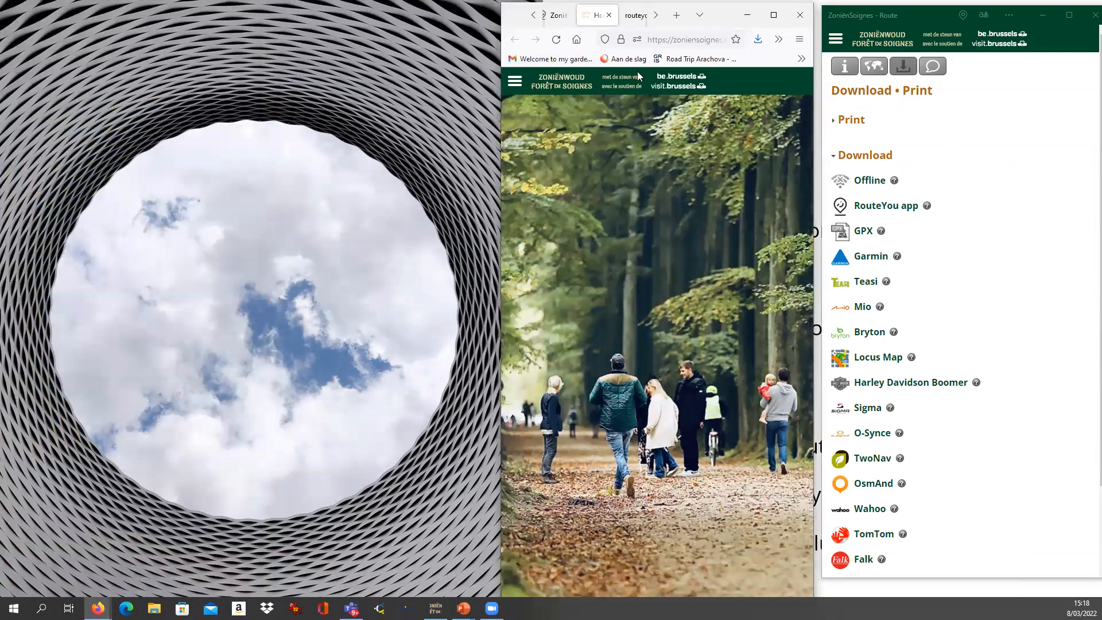
# Show the walking and jogging routes in both the ZoniënSoignes app and the Zoniënwoud website.
pyautogui.click(835, 39)
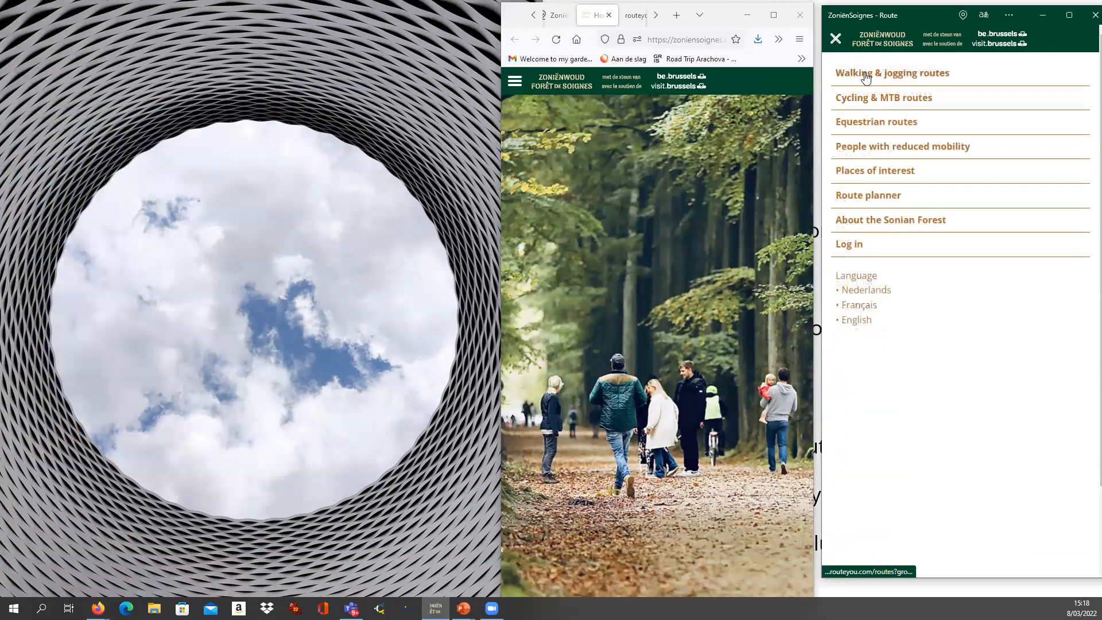
pyautogui.click(866, 76)
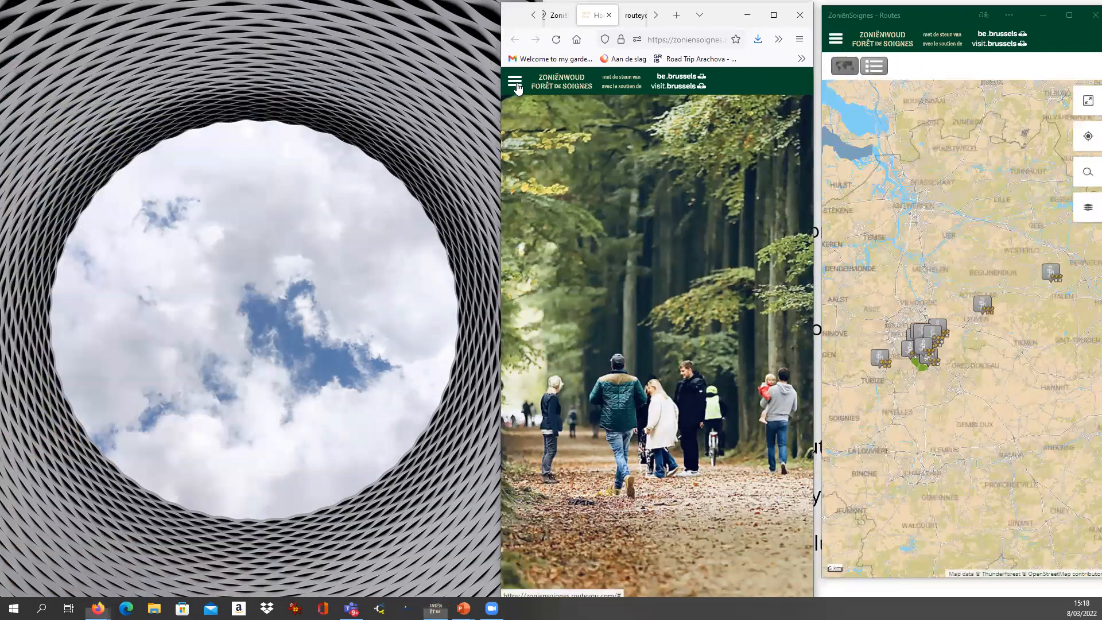
pyautogui.click(514, 81)
pyautogui.click(556, 117)
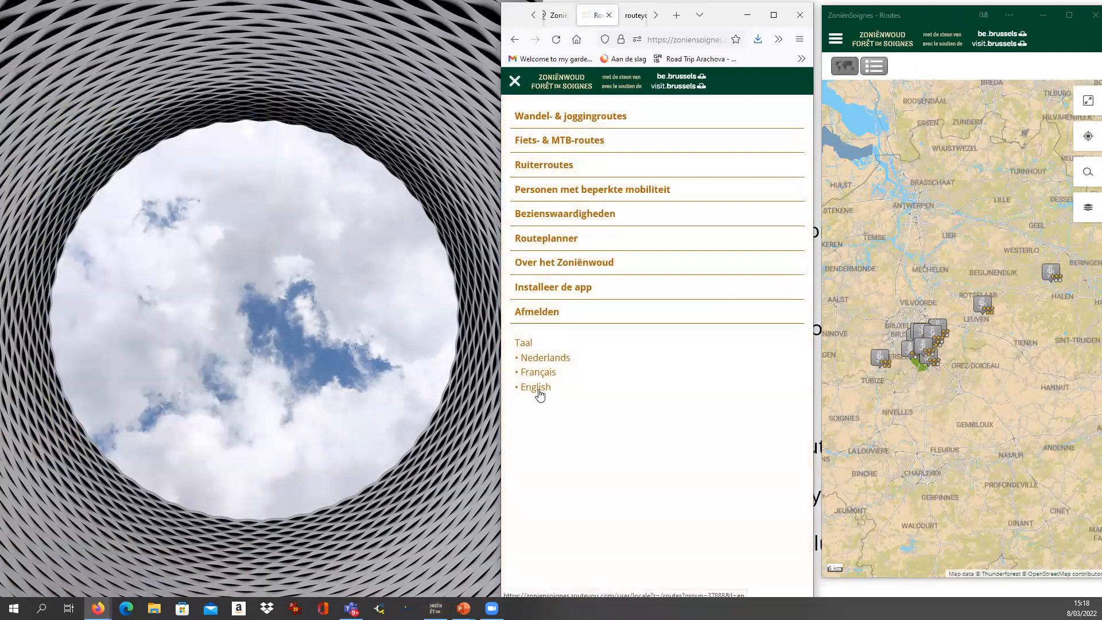
# Set the Zoniënwoud website's language to English, display its option to install the app, and return to the app window.
pyautogui.click(537, 388)
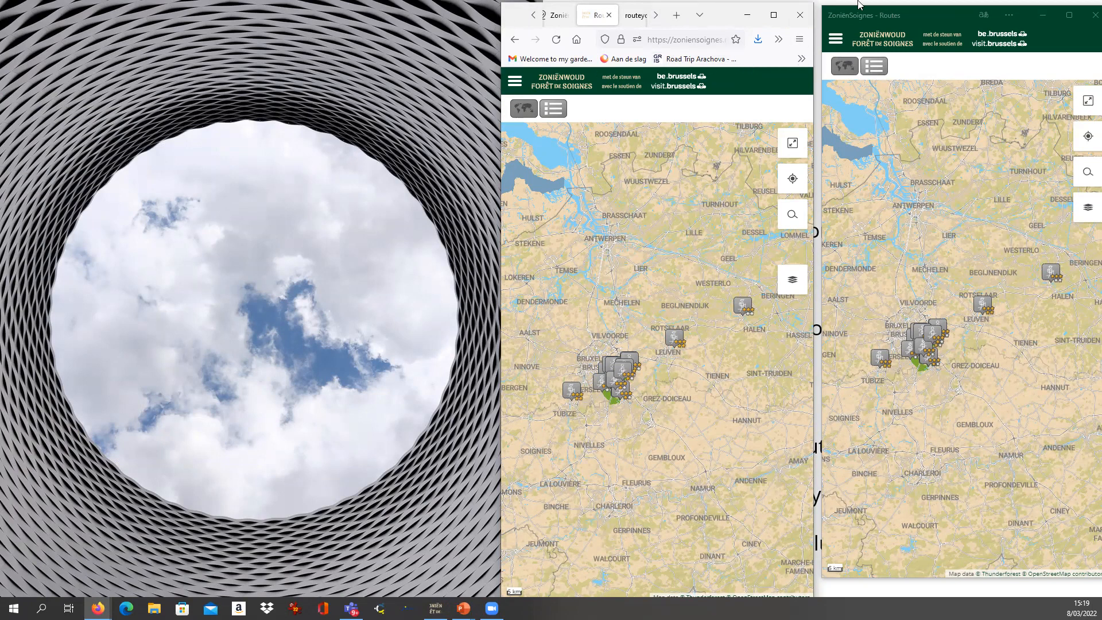
pyautogui.click(514, 84)
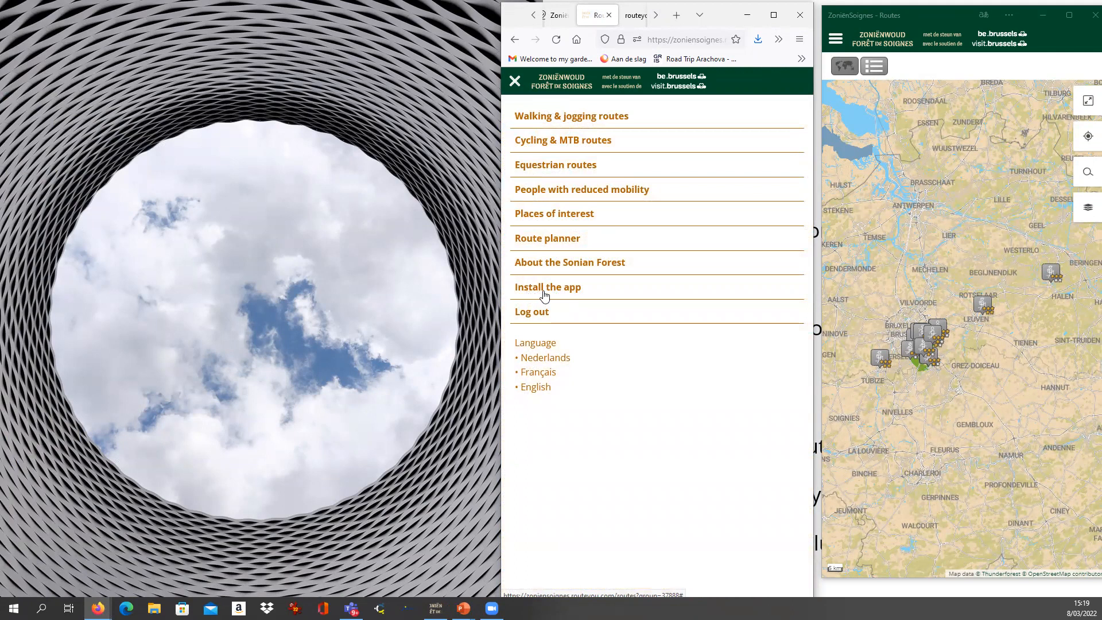
pyautogui.click(924, 18)
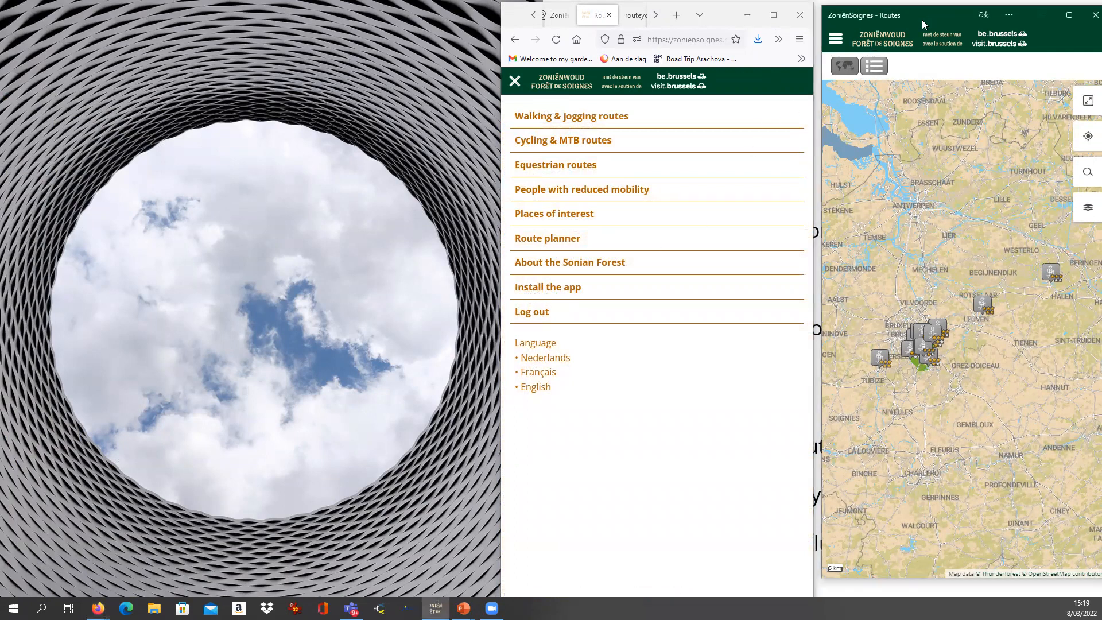
# Nudge the ZoniënSoignes app window and close the Zoniënwoud website's navigation menu to return to its route map.
pyautogui.moveTo(921, 20); pyautogui.dragTo(918, 23)
pyautogui.click(760, 73)
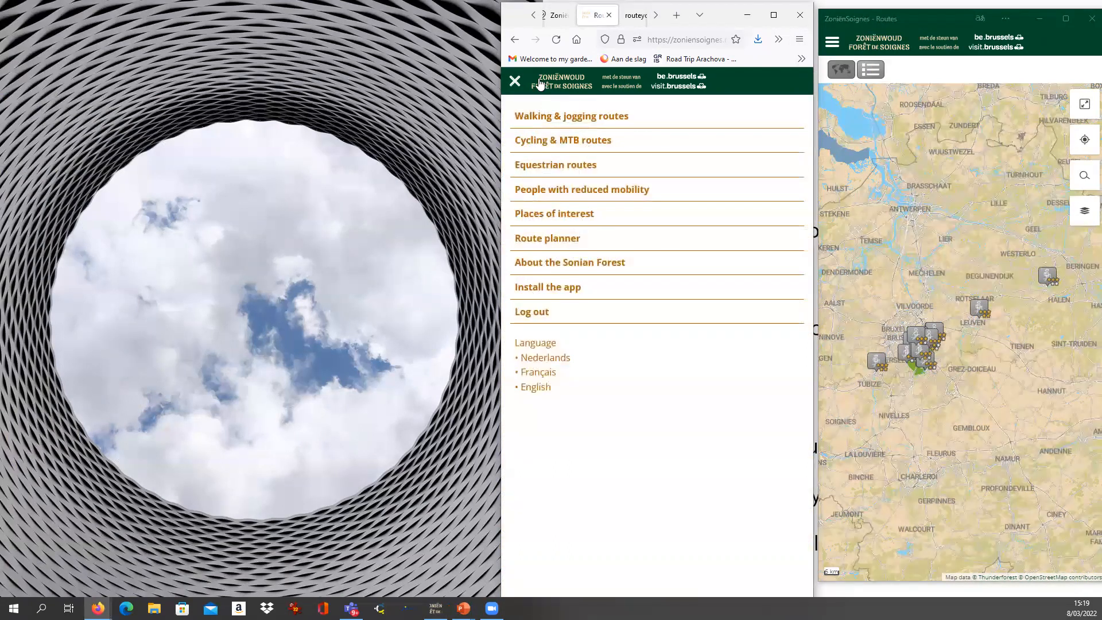
pyautogui.click(517, 82)
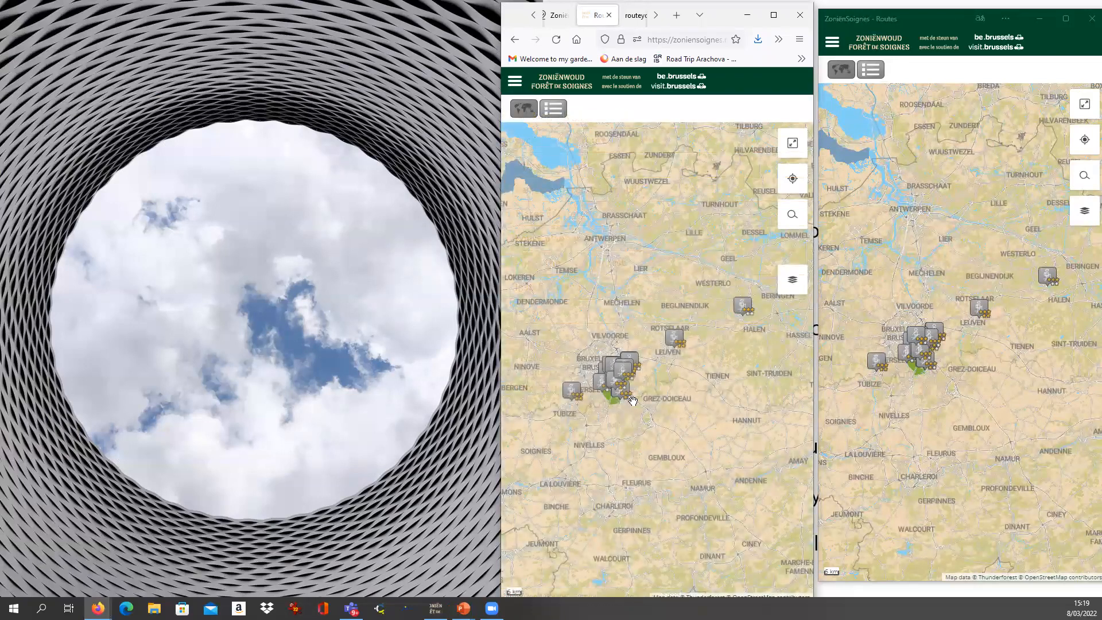
# Show the Jezus-Eik - Flossendelle Promenade route's summary on the enlarged website map, and maximize the browser window.
pyautogui.click(626, 377)
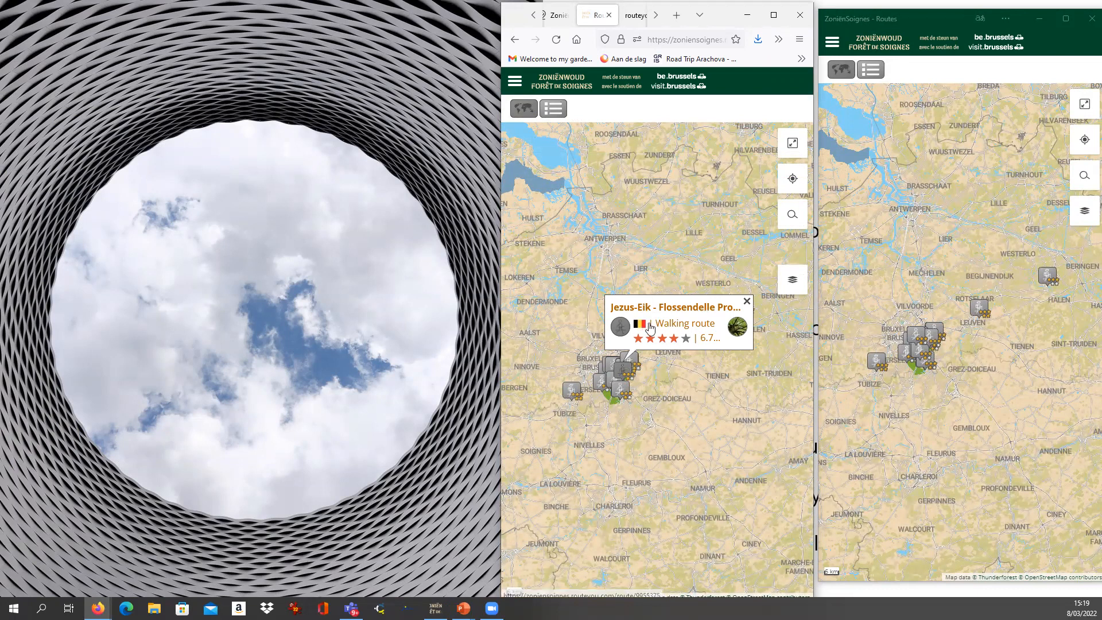
pyautogui.scroll(1, 637, 370)
pyautogui.moveTo(605, 450)
pyautogui.mouseDown()
pyautogui.moveTo(673, 392)
pyautogui.moveTo(644, 411)
pyautogui.mouseUp()
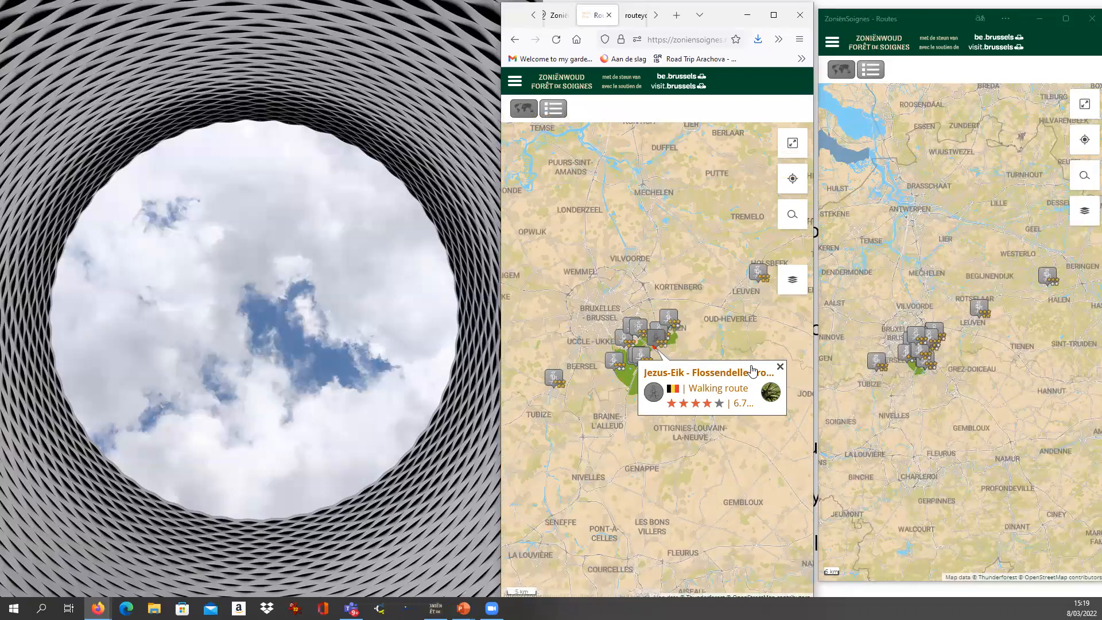
pyautogui.click(780, 367)
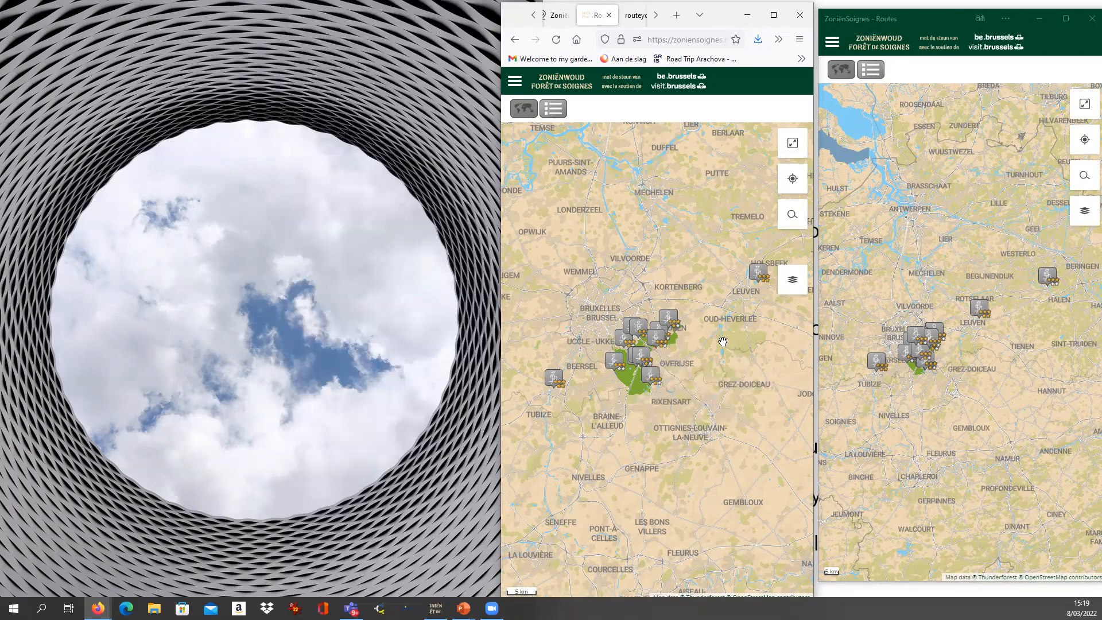
pyautogui.click(655, 345)
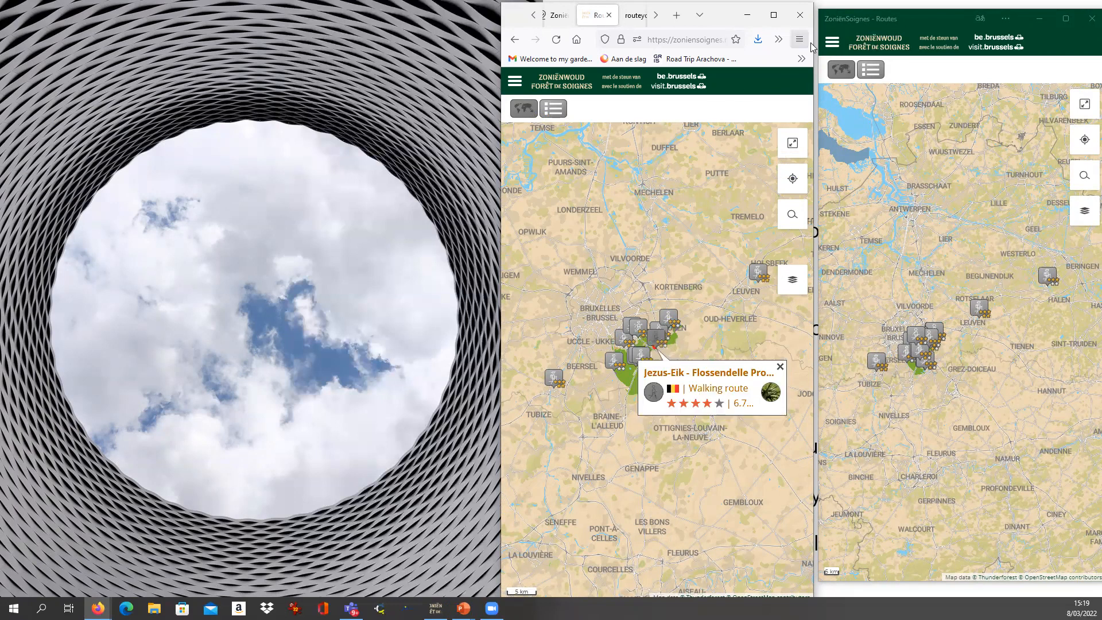
pyautogui.click(773, 15)
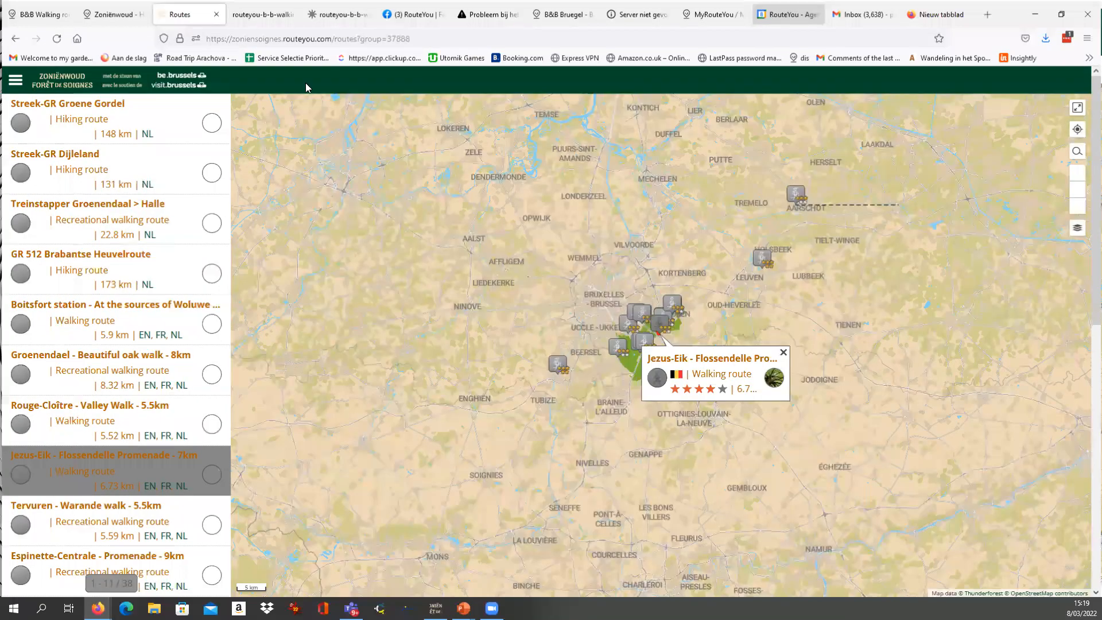
# Return to the RouteYou channel page, open the Bruegel B&B account's MyRouteYou home, and review its notifications and routes.
pyautogui.click(113, 14)
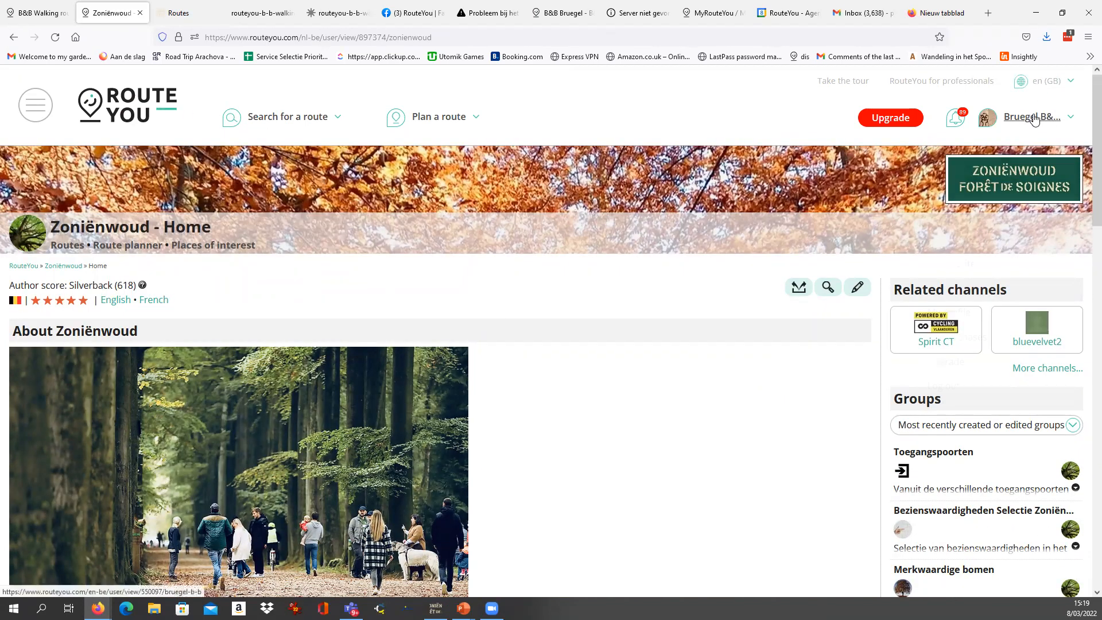
pyautogui.moveTo(1033, 120)
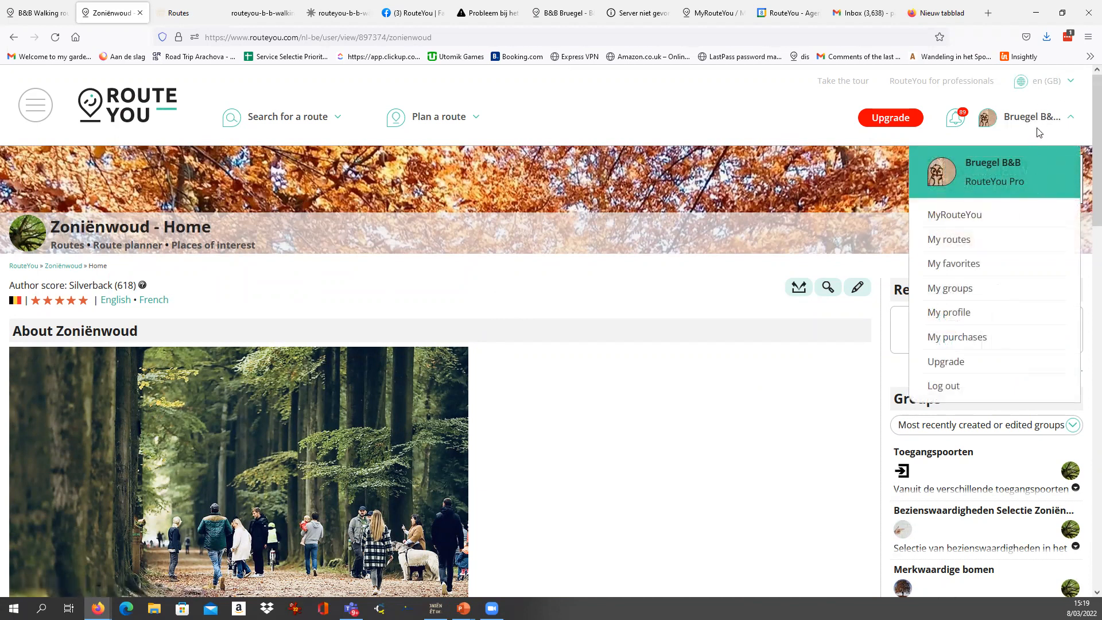
pyautogui.click(955, 216)
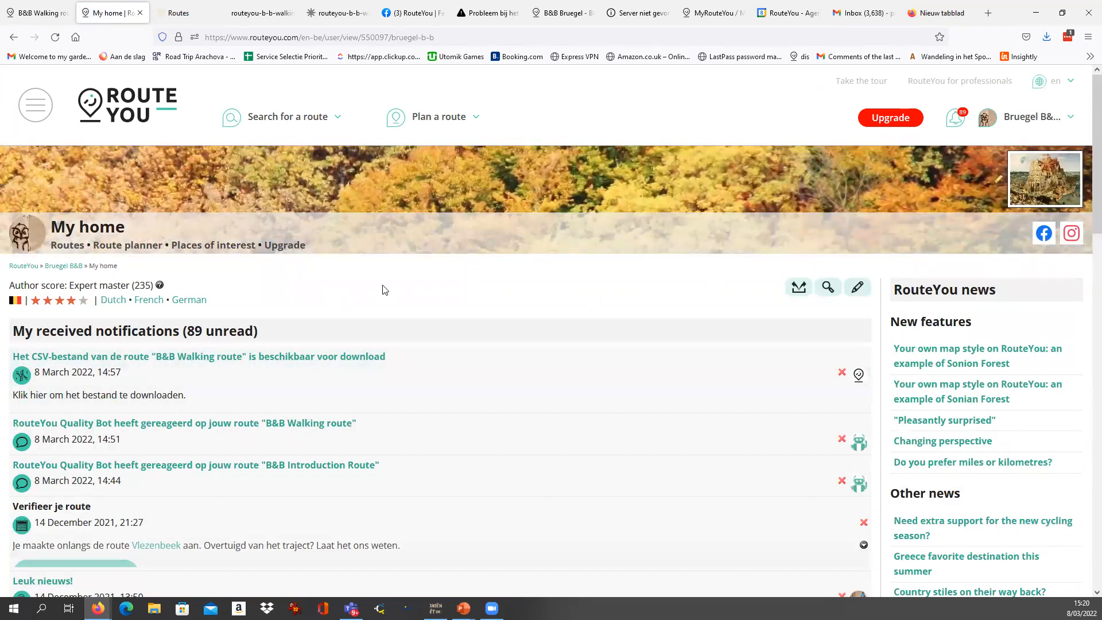
pyautogui.scroll(-6, 382, 289)
pyautogui.scroll(5, 344, 290)
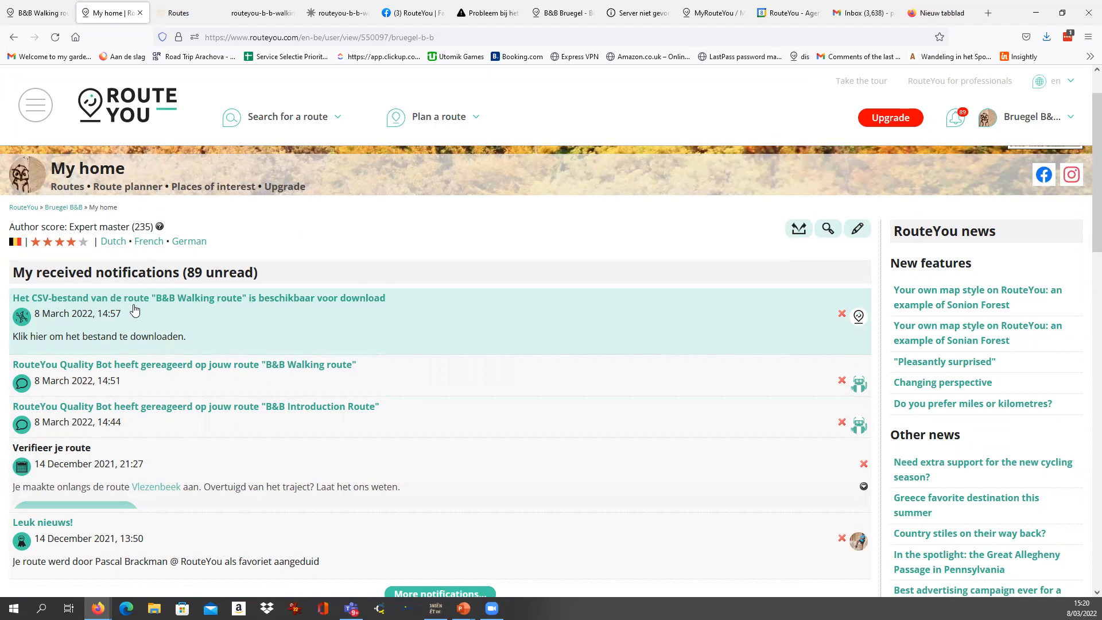
pyautogui.scroll(-8, 134, 309)
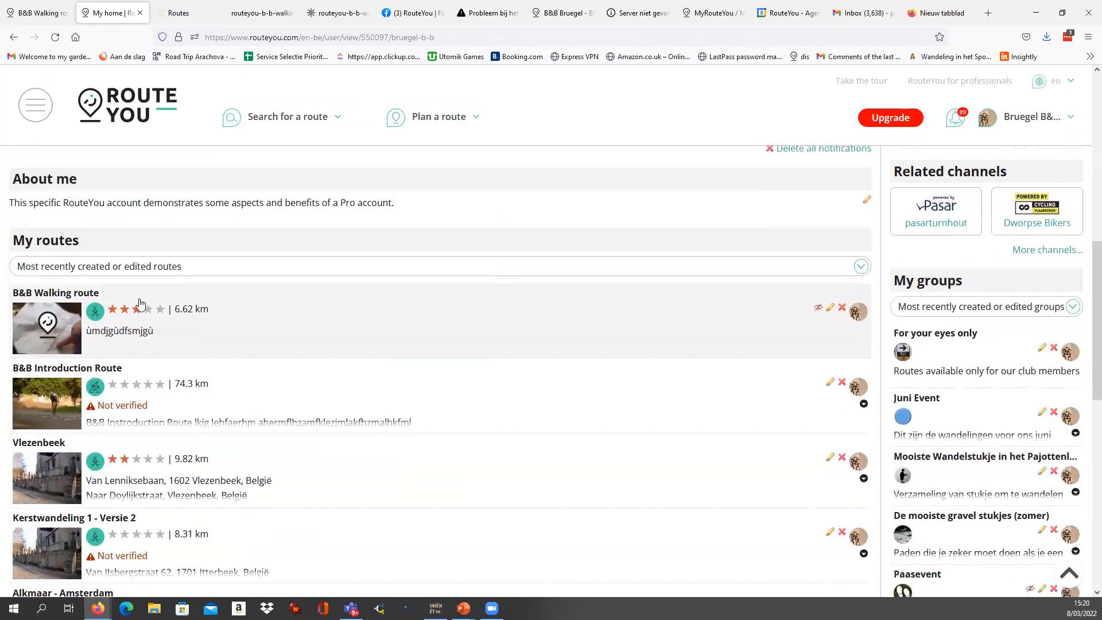
pyautogui.scroll(-5, 135, 326)
pyautogui.scroll(15, 158, 304)
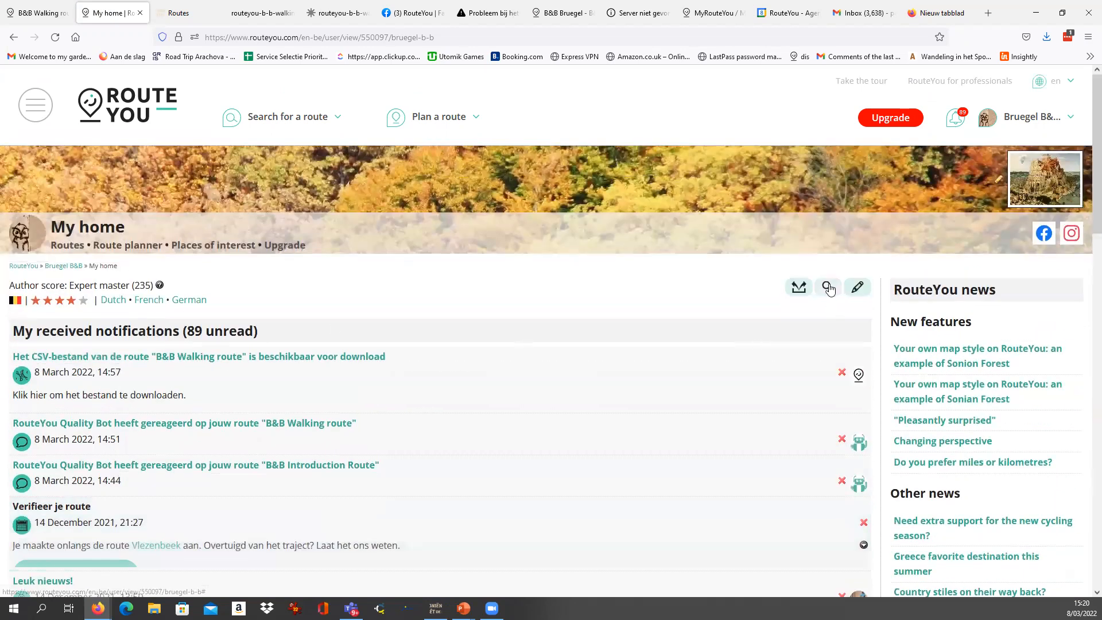
# Open the account's statistics and filter the most viewed routes by type to recreational walking routes.
pyautogui.click(827, 289)
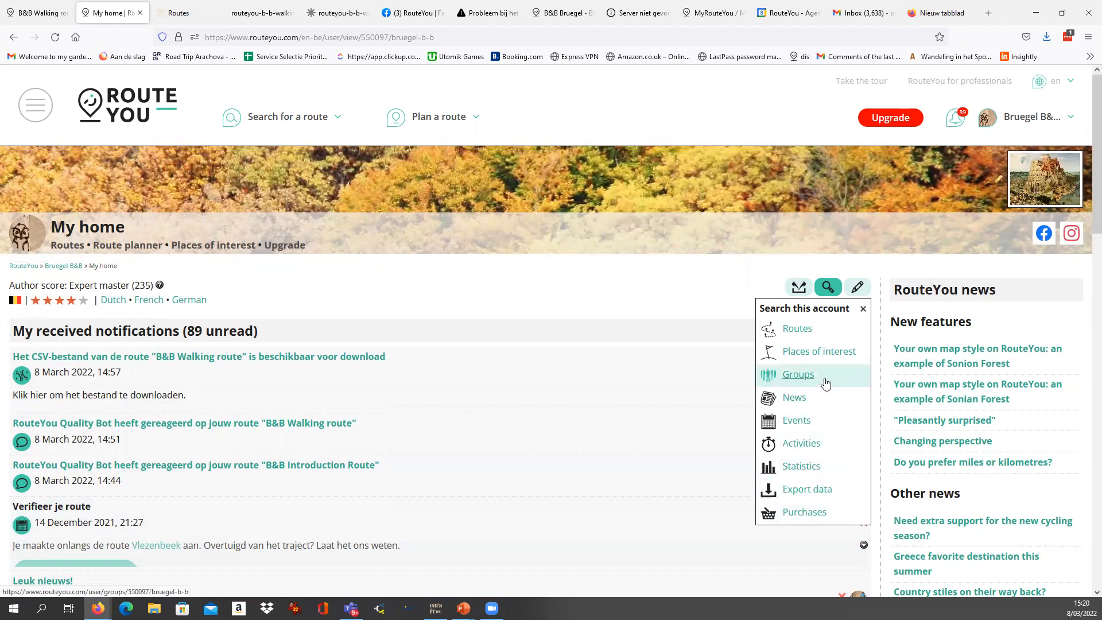
pyautogui.click(810, 474)
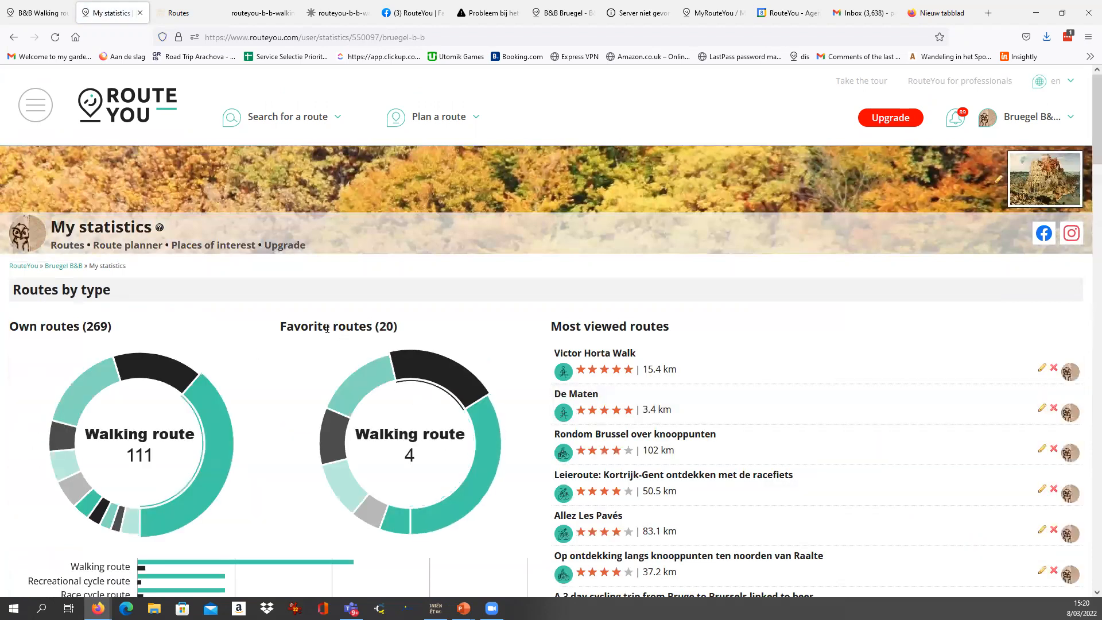
pyautogui.moveTo(89, 326); pyautogui.dragTo(115, 332)
pyautogui.click(68, 469)
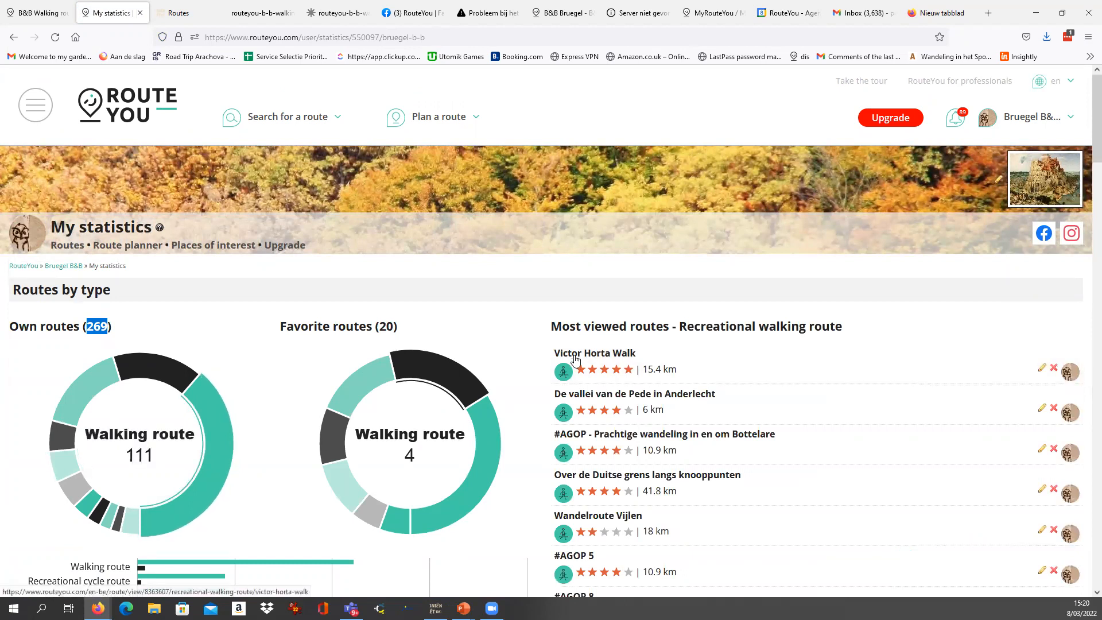
# Highlight the all-time total of route views and switch the Most viewed routes chart to Of all time.
pyautogui.scroll(-15, 598, 362)
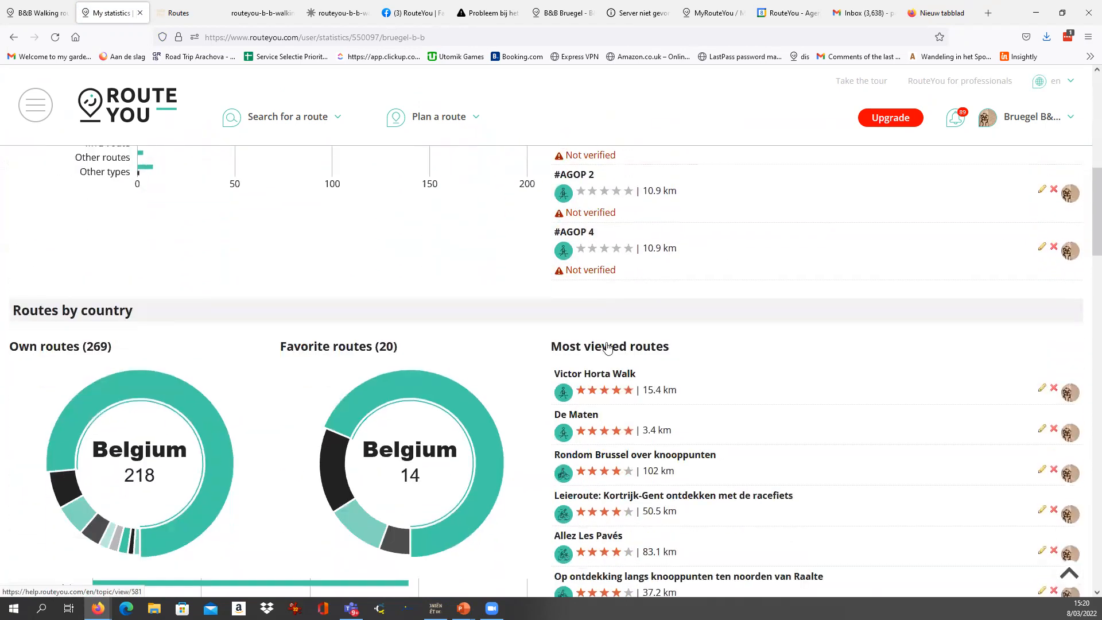
pyautogui.scroll(-5, 498, 342)
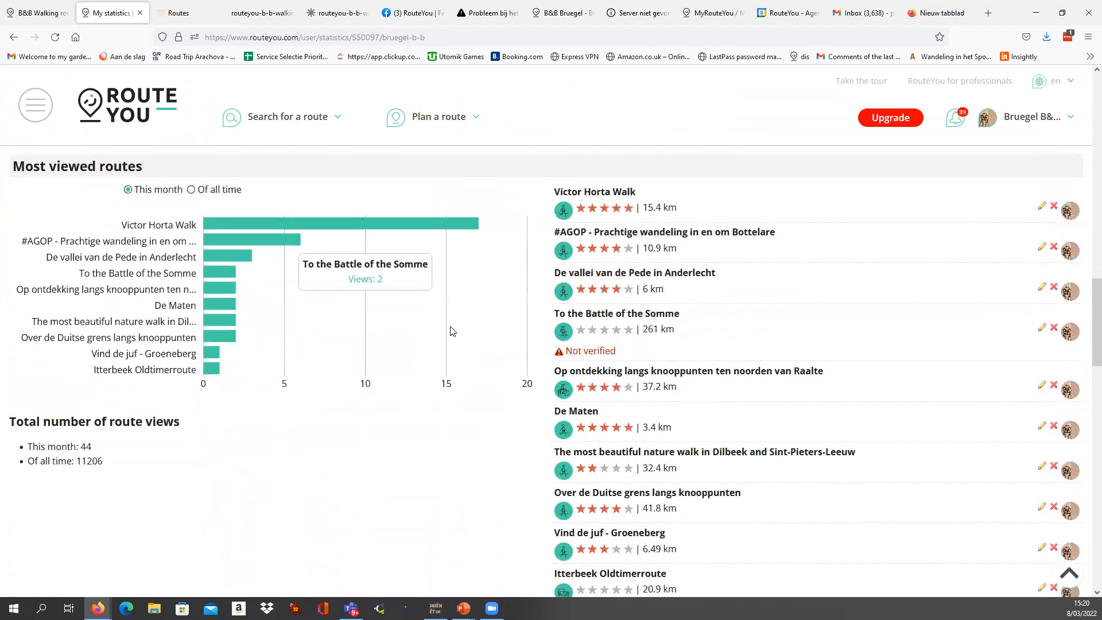
pyautogui.moveTo(78, 462); pyautogui.dragTo(108, 465)
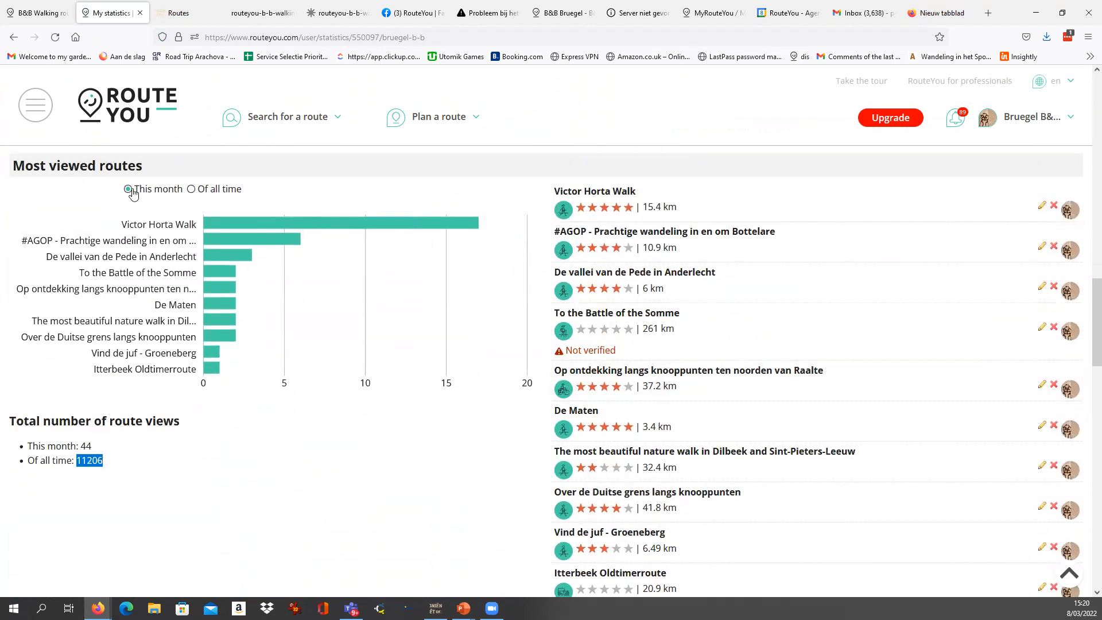
pyautogui.click(191, 190)
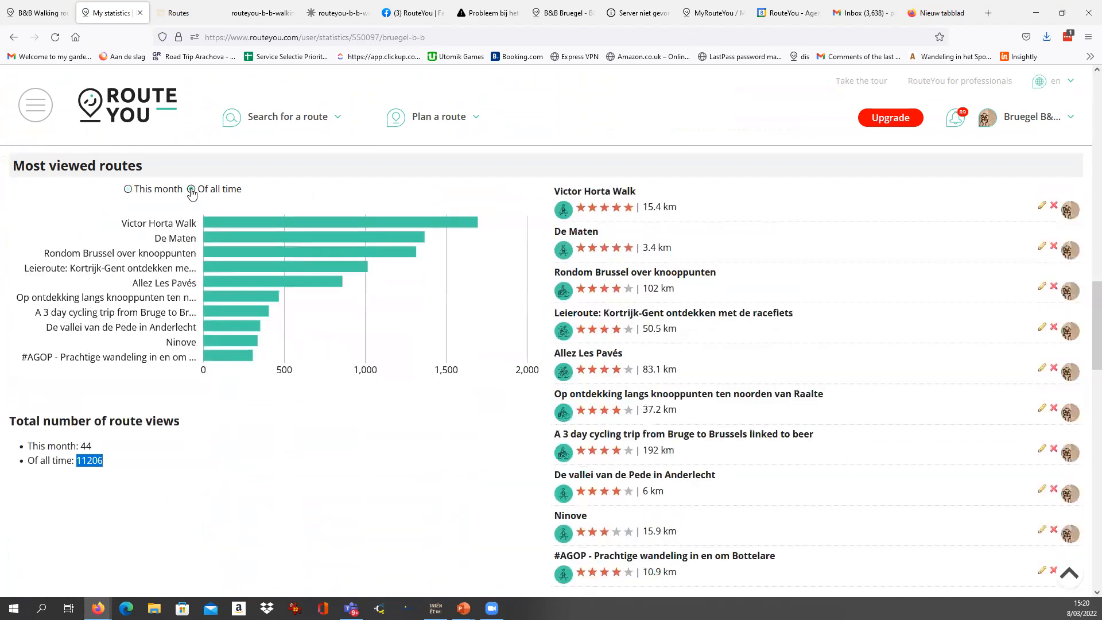
# Group the total page views under More statistics by month, with the period starting on 2021-01-01.
pyautogui.scroll(-7, 481, 342)
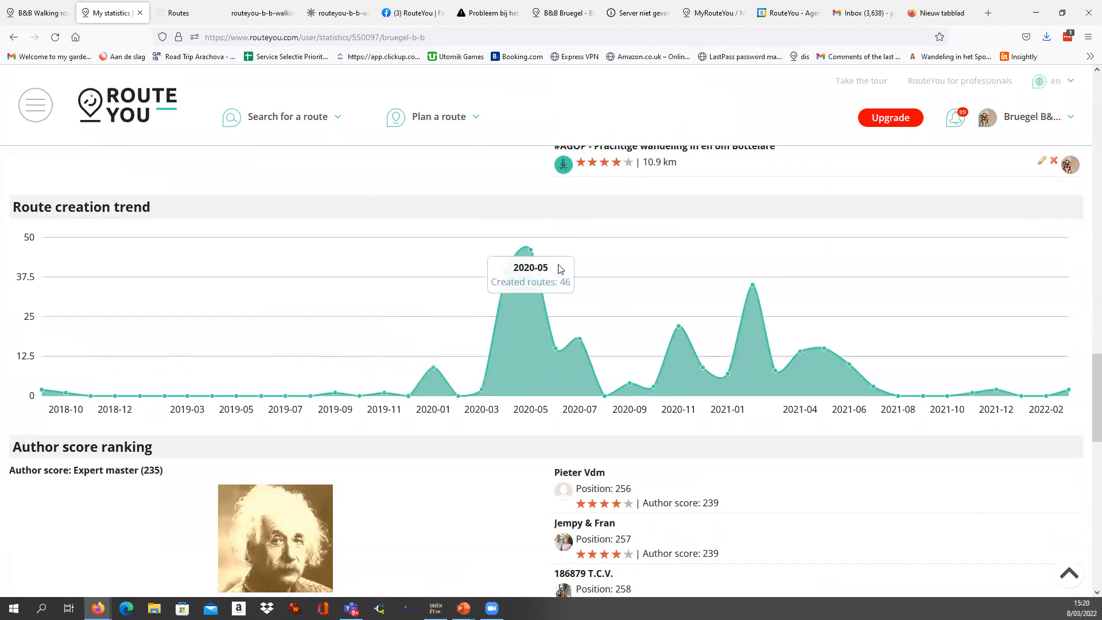
pyautogui.scroll(-14, 809, 355)
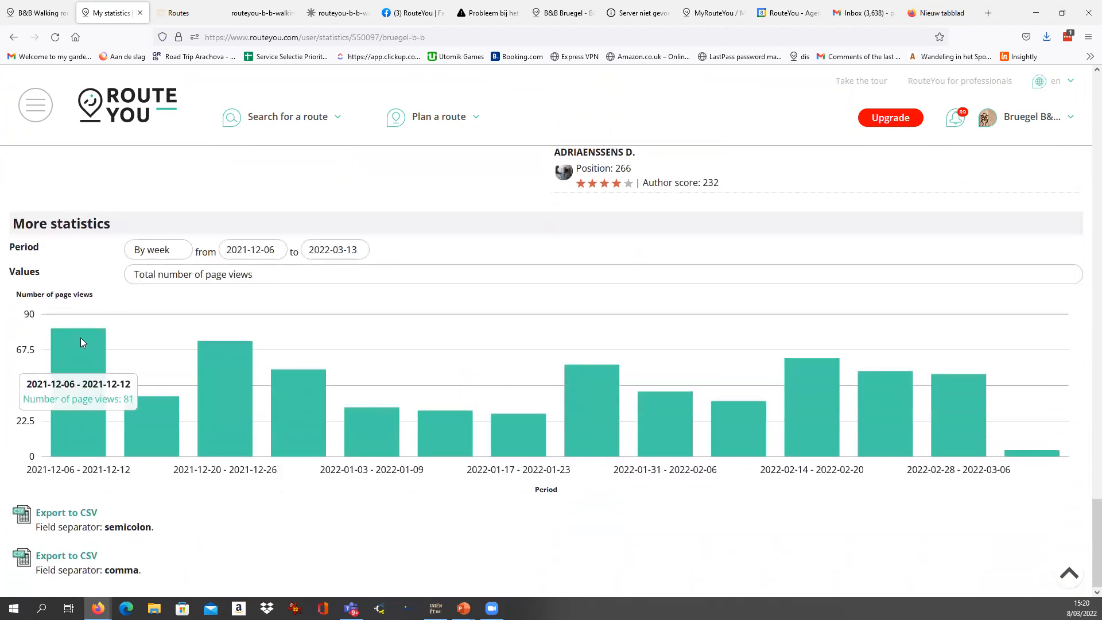
pyautogui.click(154, 252)
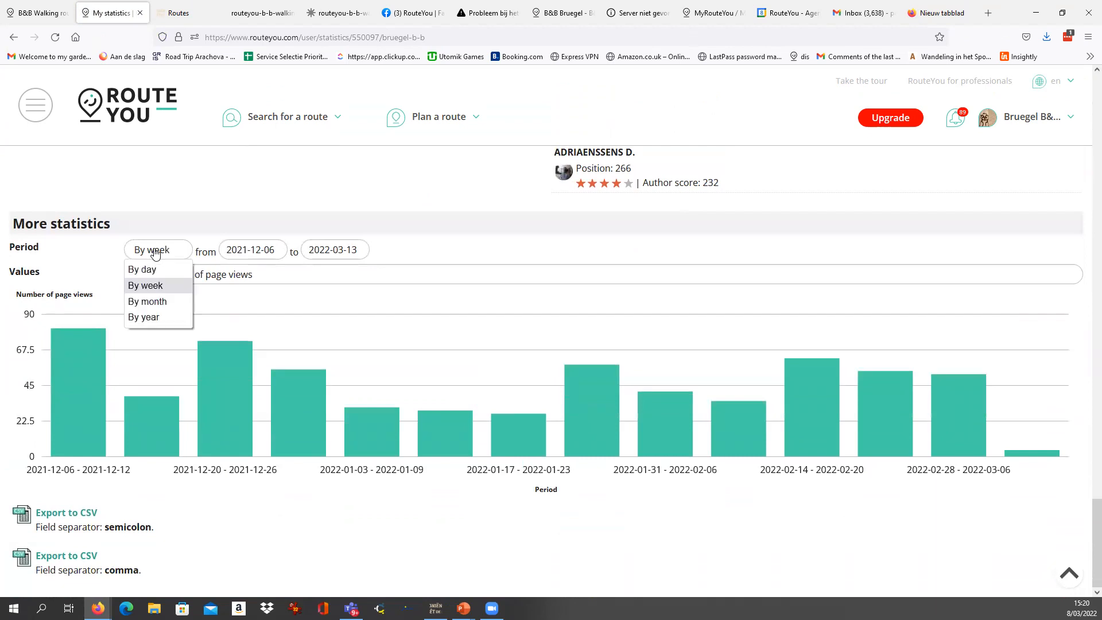
pyautogui.click(165, 301)
pyautogui.click(276, 532)
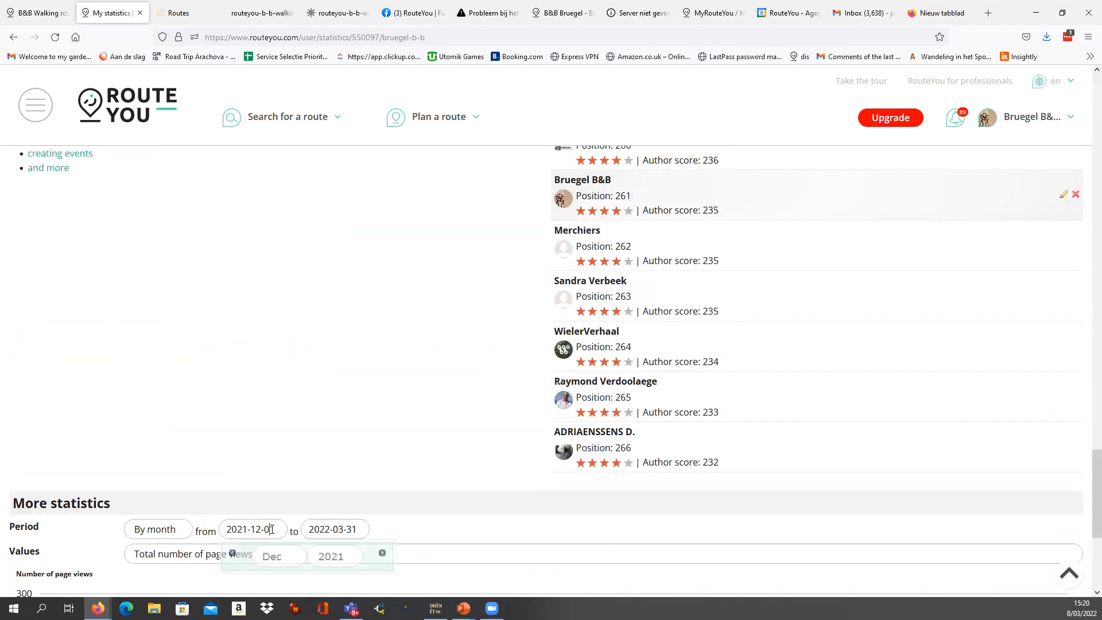
pyautogui.click(272, 556)
pyautogui.click(276, 319)
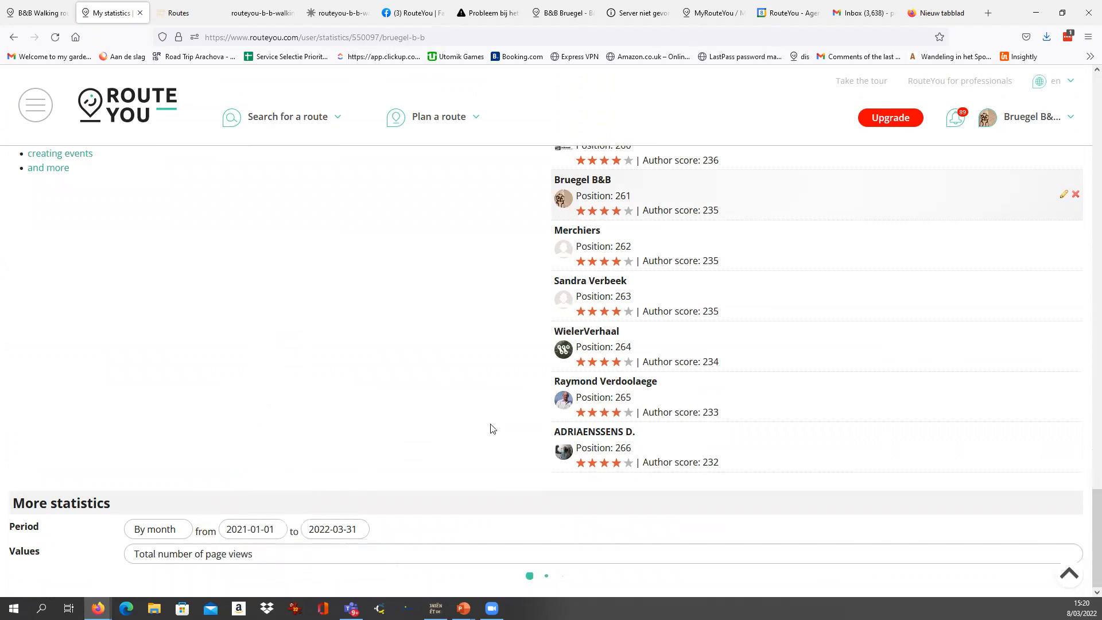
pyautogui.scroll(-5, 127, 445)
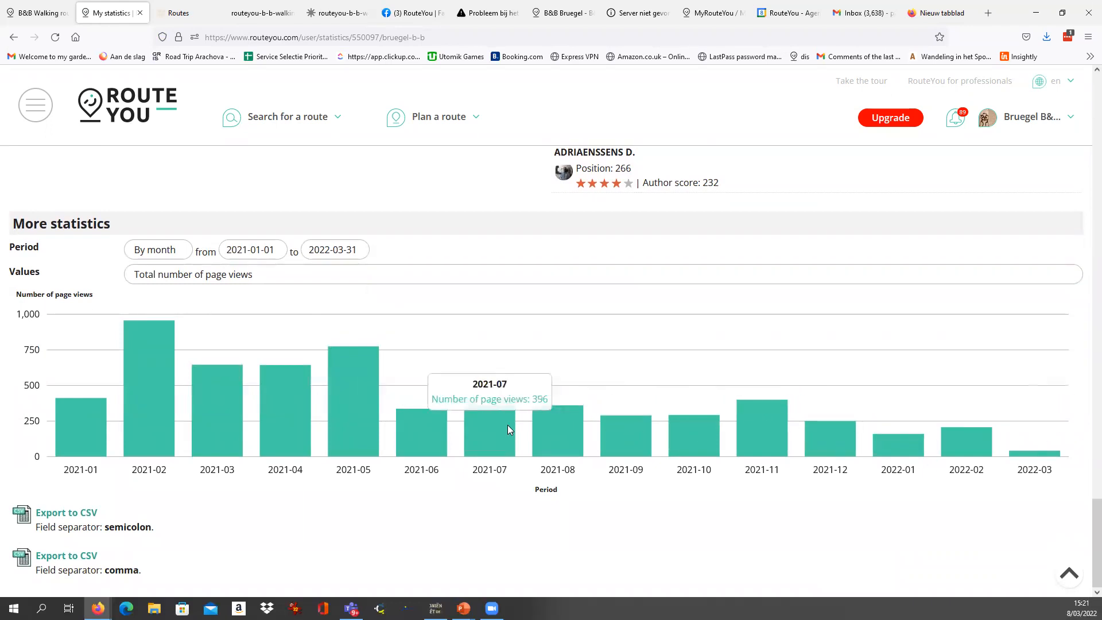
# Review the statistics page again: page views, route creation trend, most viewed routes, and routes by country and by type.
pyautogui.scroll(4, 516, 416)
pyautogui.scroll(-4, 523, 413)
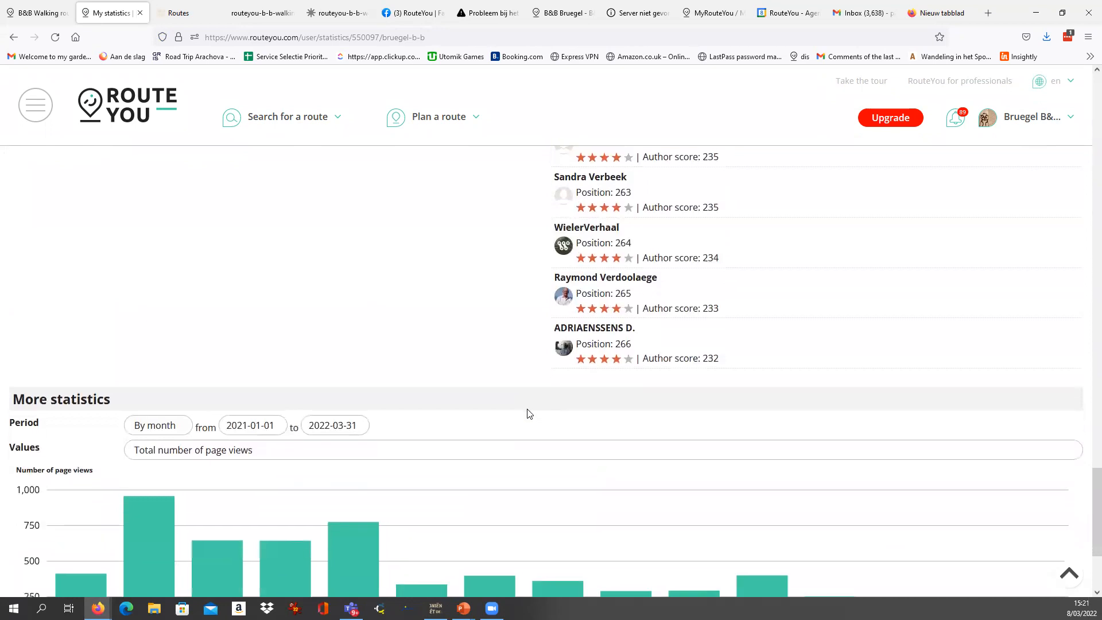
pyautogui.scroll(15, 527, 413)
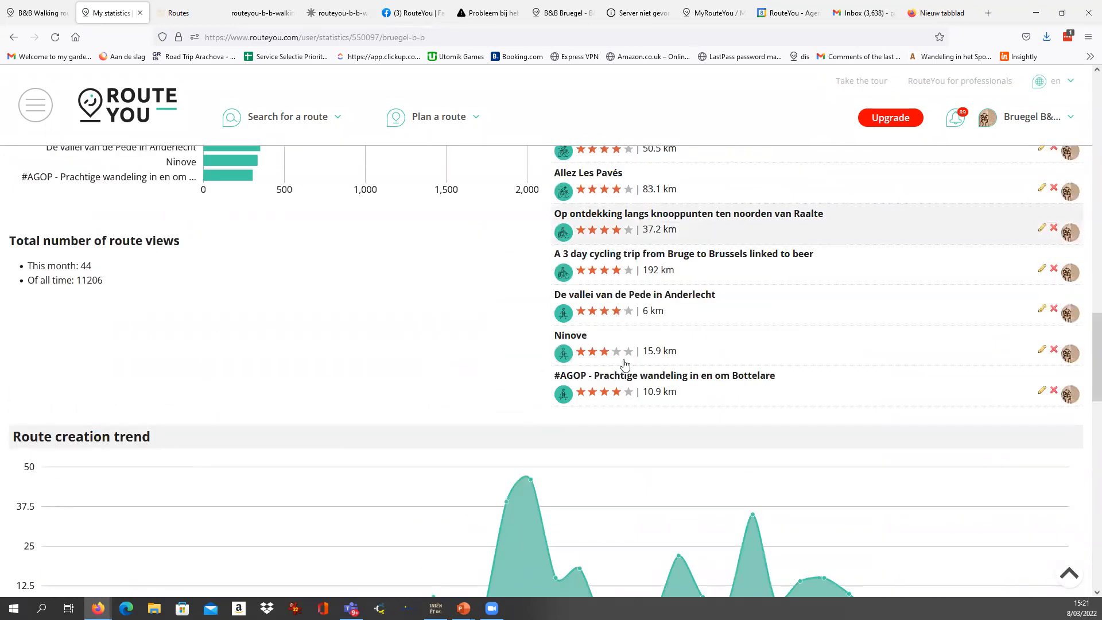
pyautogui.scroll(3, 528, 415)
pyautogui.scroll(-3, 476, 426)
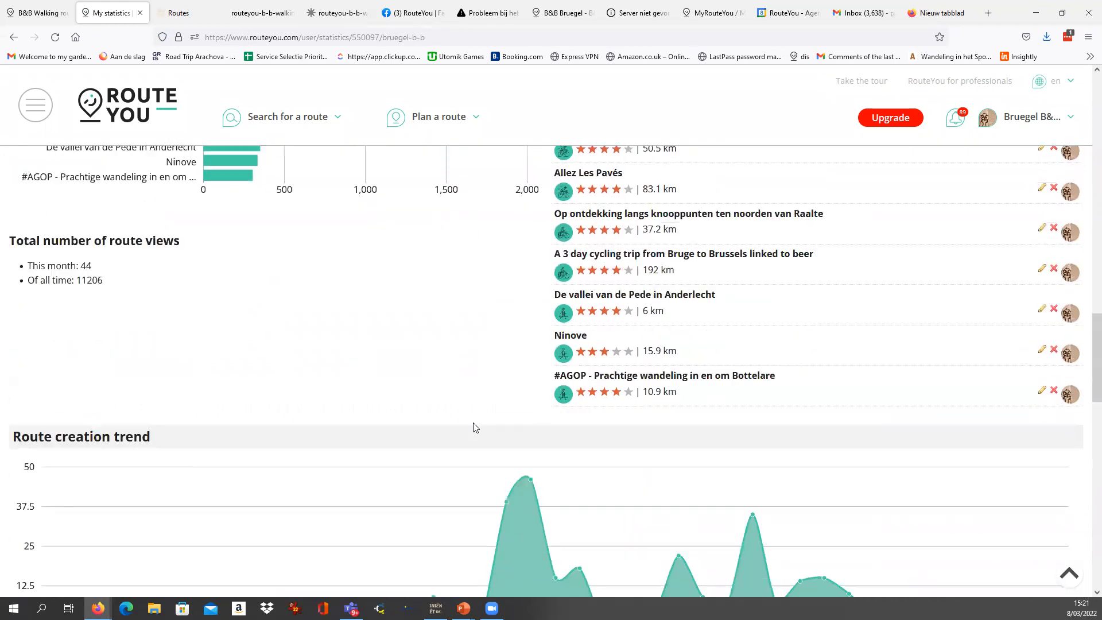
pyautogui.scroll(4, 476, 426)
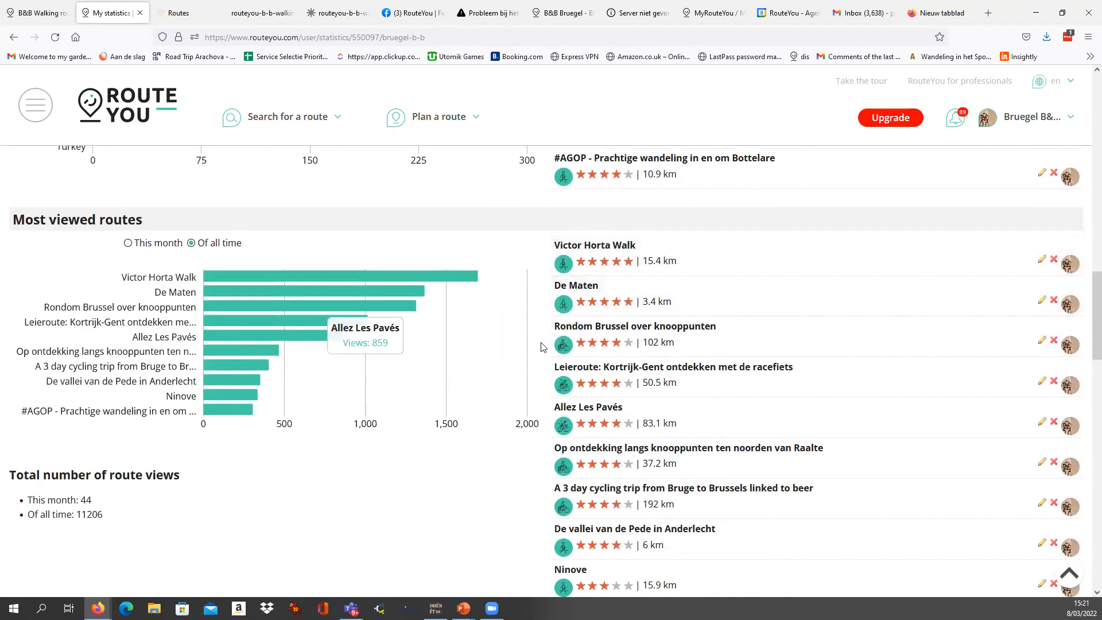
pyautogui.scroll(6, 585, 344)
pyautogui.scroll(2, 595, 304)
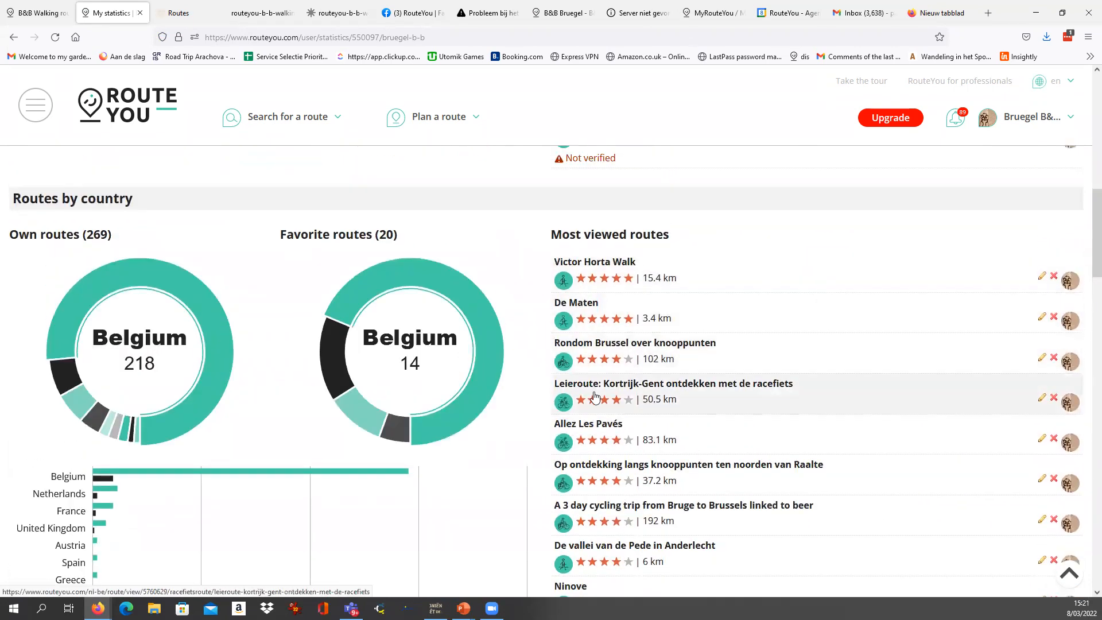
pyautogui.scroll(-3, 600, 401)
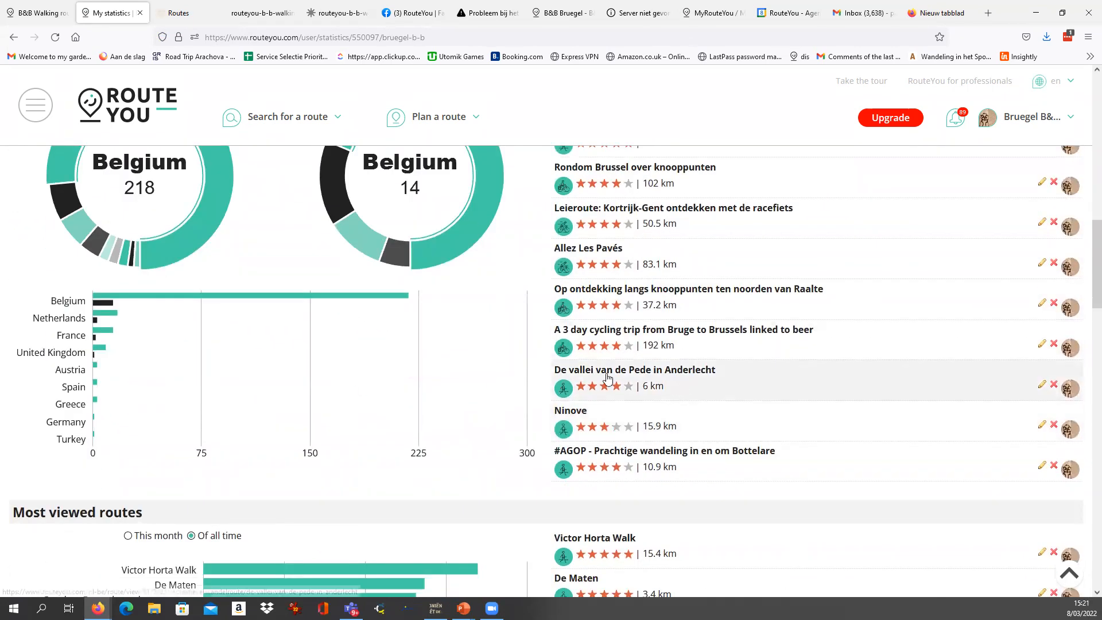
pyautogui.scroll(4, 607, 381)
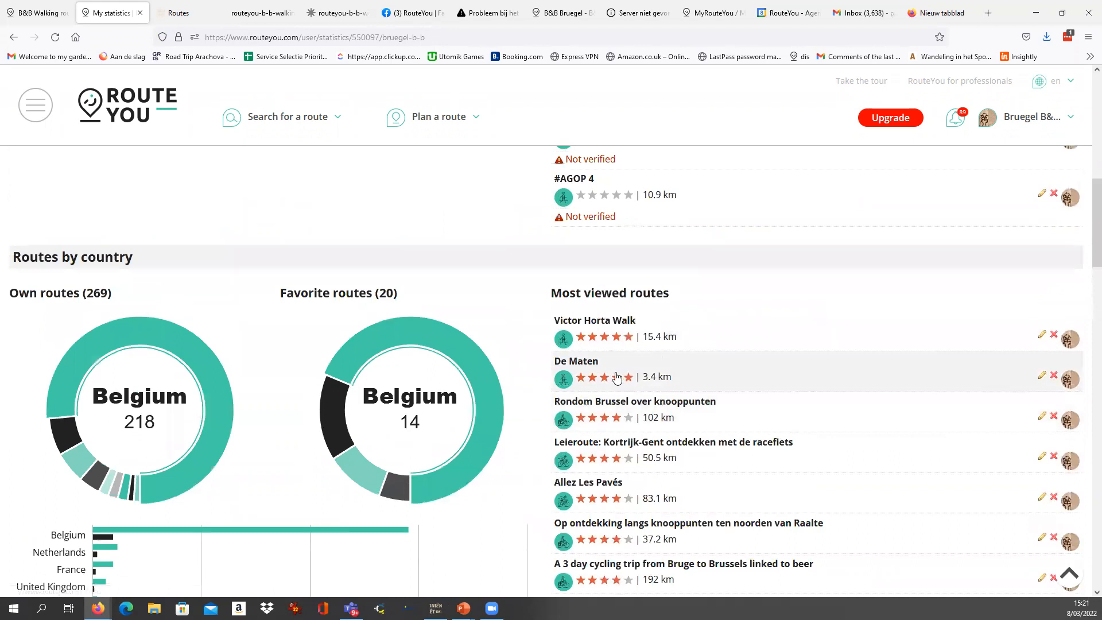
pyautogui.scroll(10, 607, 379)
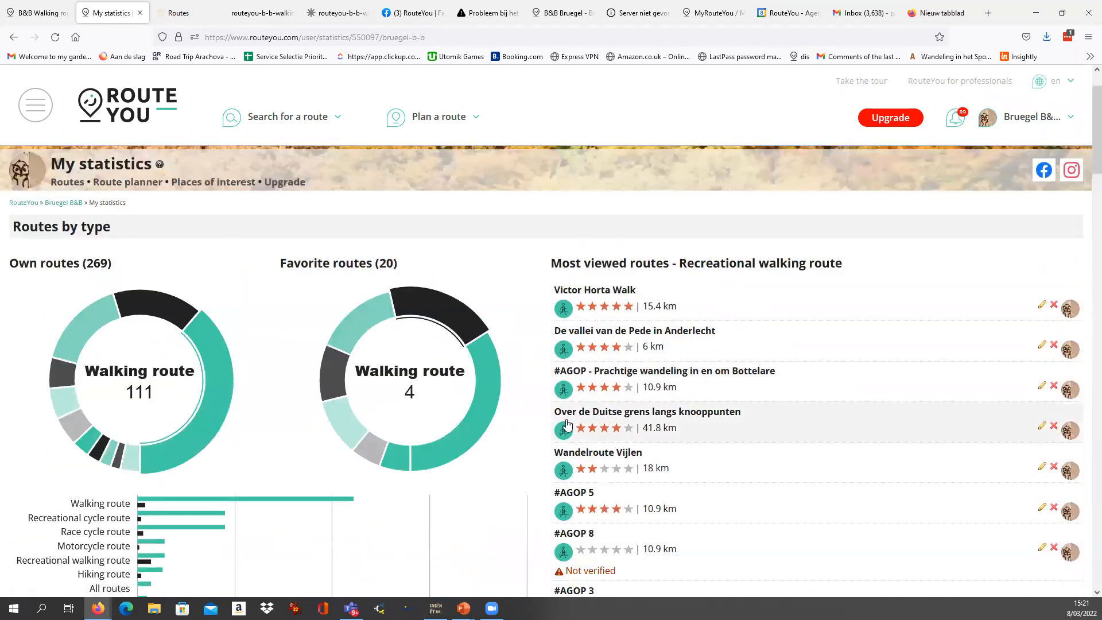
pyautogui.scroll(-6, 563, 430)
pyautogui.scroll(-3, 583, 421)
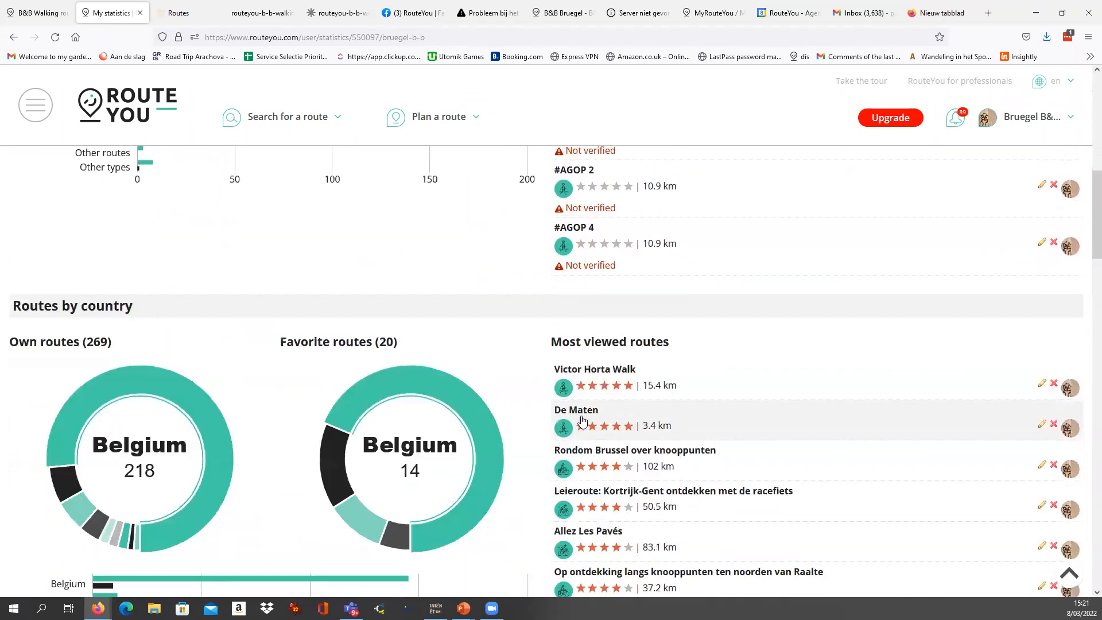
pyautogui.scroll(10, 583, 420)
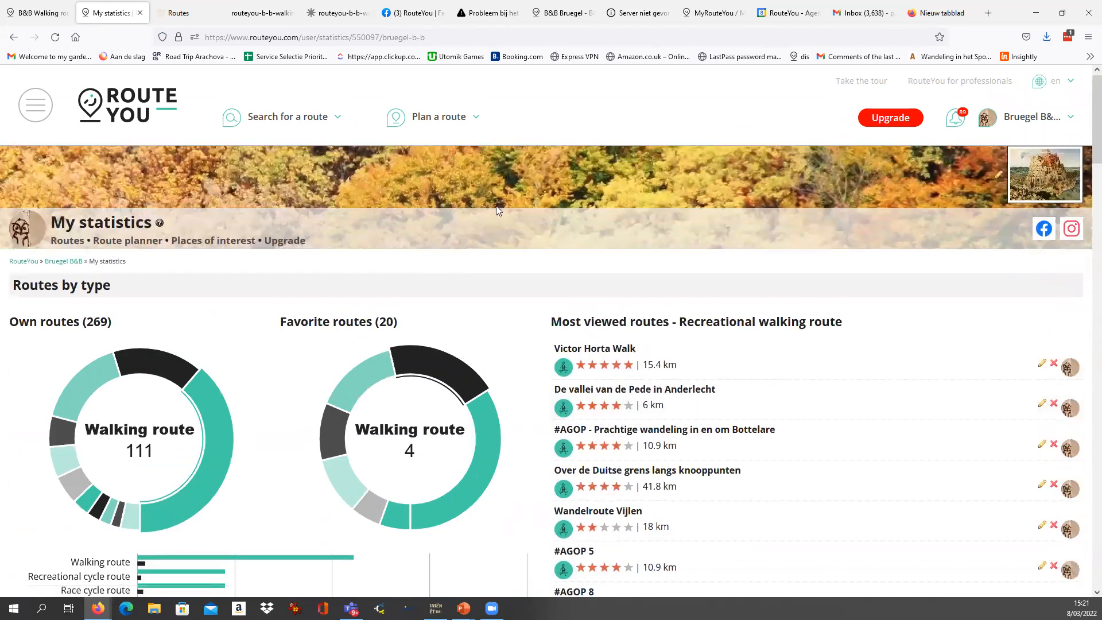